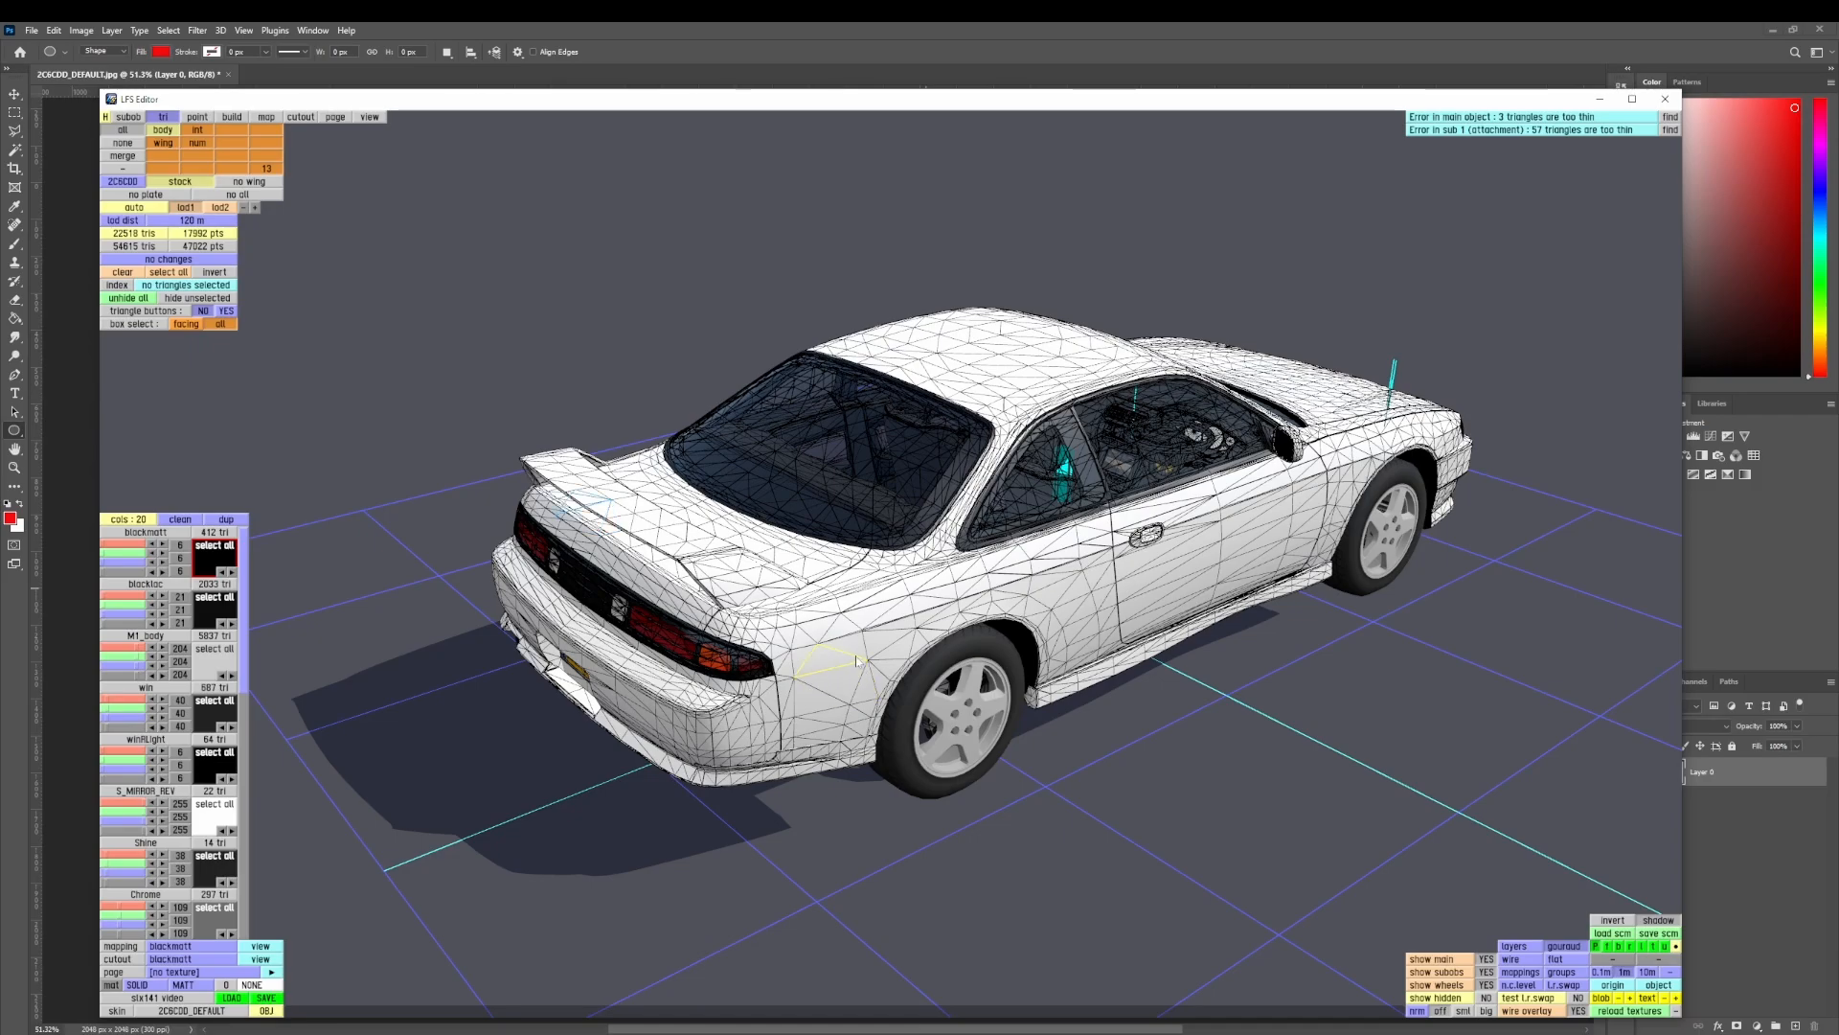
# - Try box-selecting triangles along the car's side, from the rear quarter across the door to the front wheel arch
pyautogui.click(858, 659)
pyautogui.moveTo(858, 659); pyautogui.dragTo(772, 578, button='right')
pyautogui.click(1123, 505)
pyautogui.click(766, 696)
pyautogui.moveTo(767, 696); pyautogui.dragTo(759, 569, button='right')
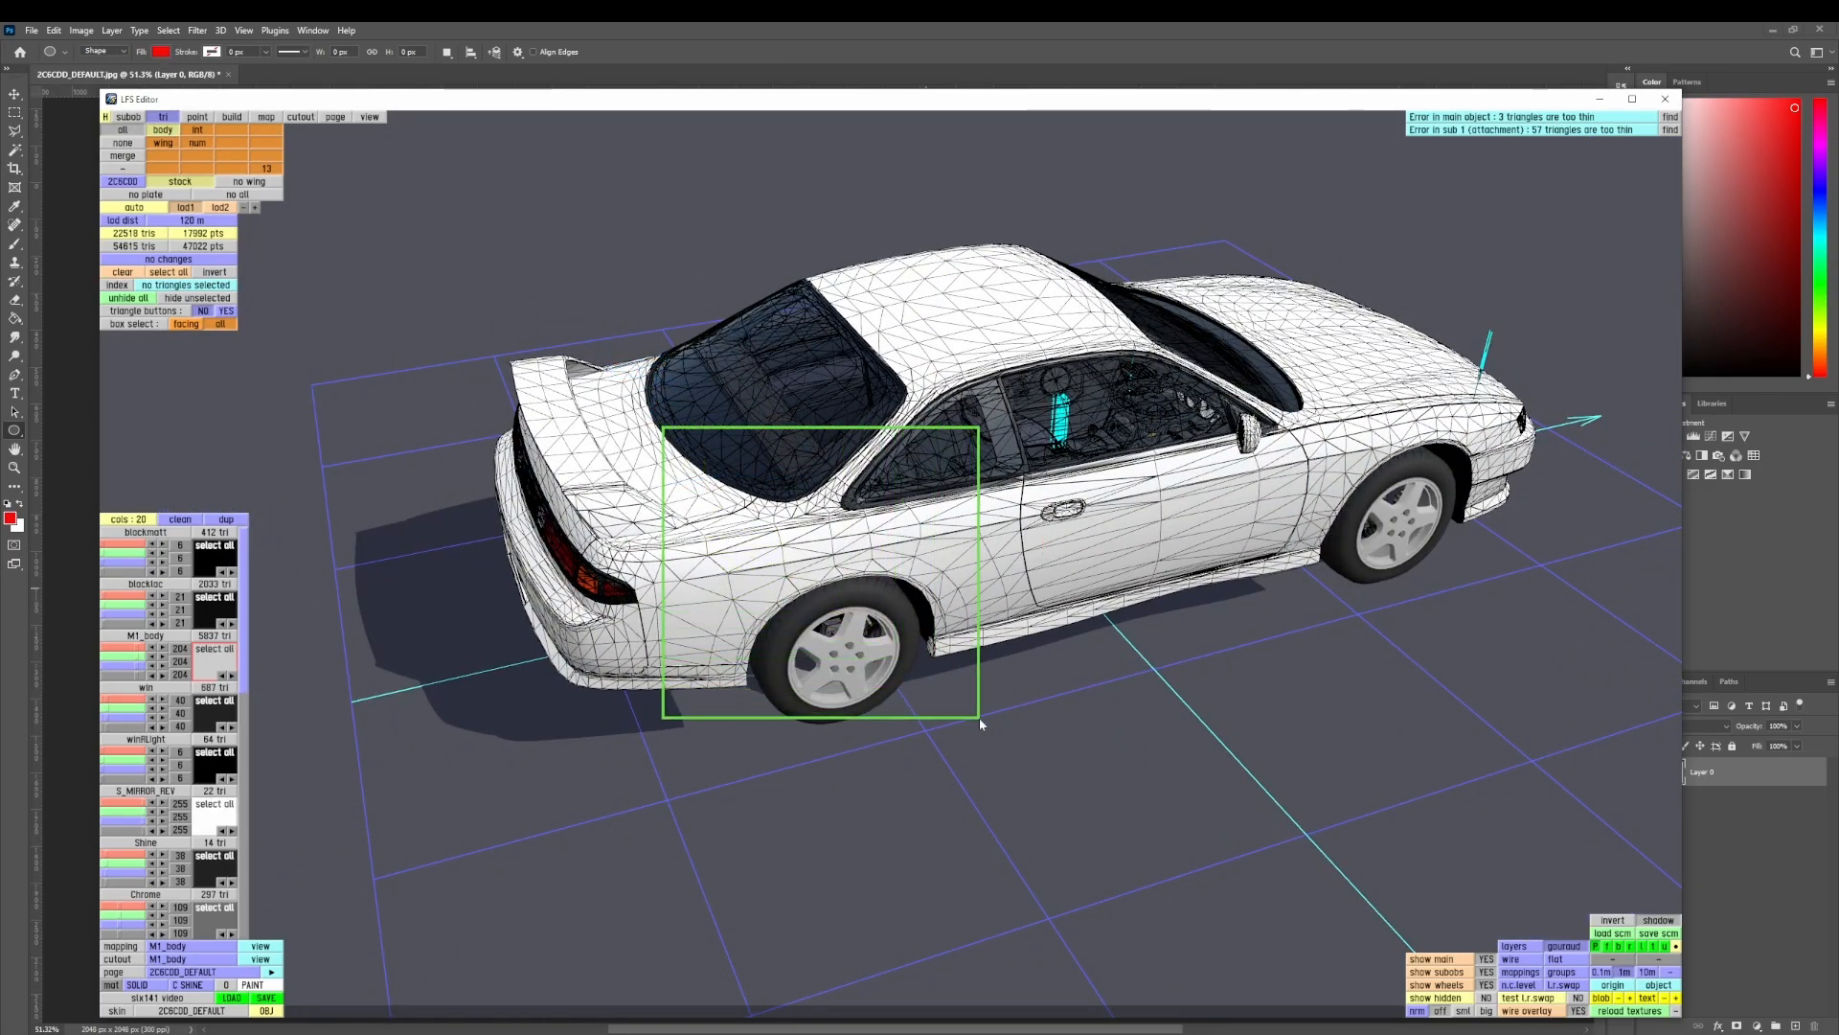
pyautogui.moveTo(979, 717); pyautogui.dragTo(978, 717)
pyautogui.moveTo(979, 716); pyautogui.dragTo(805, 419, button='right')
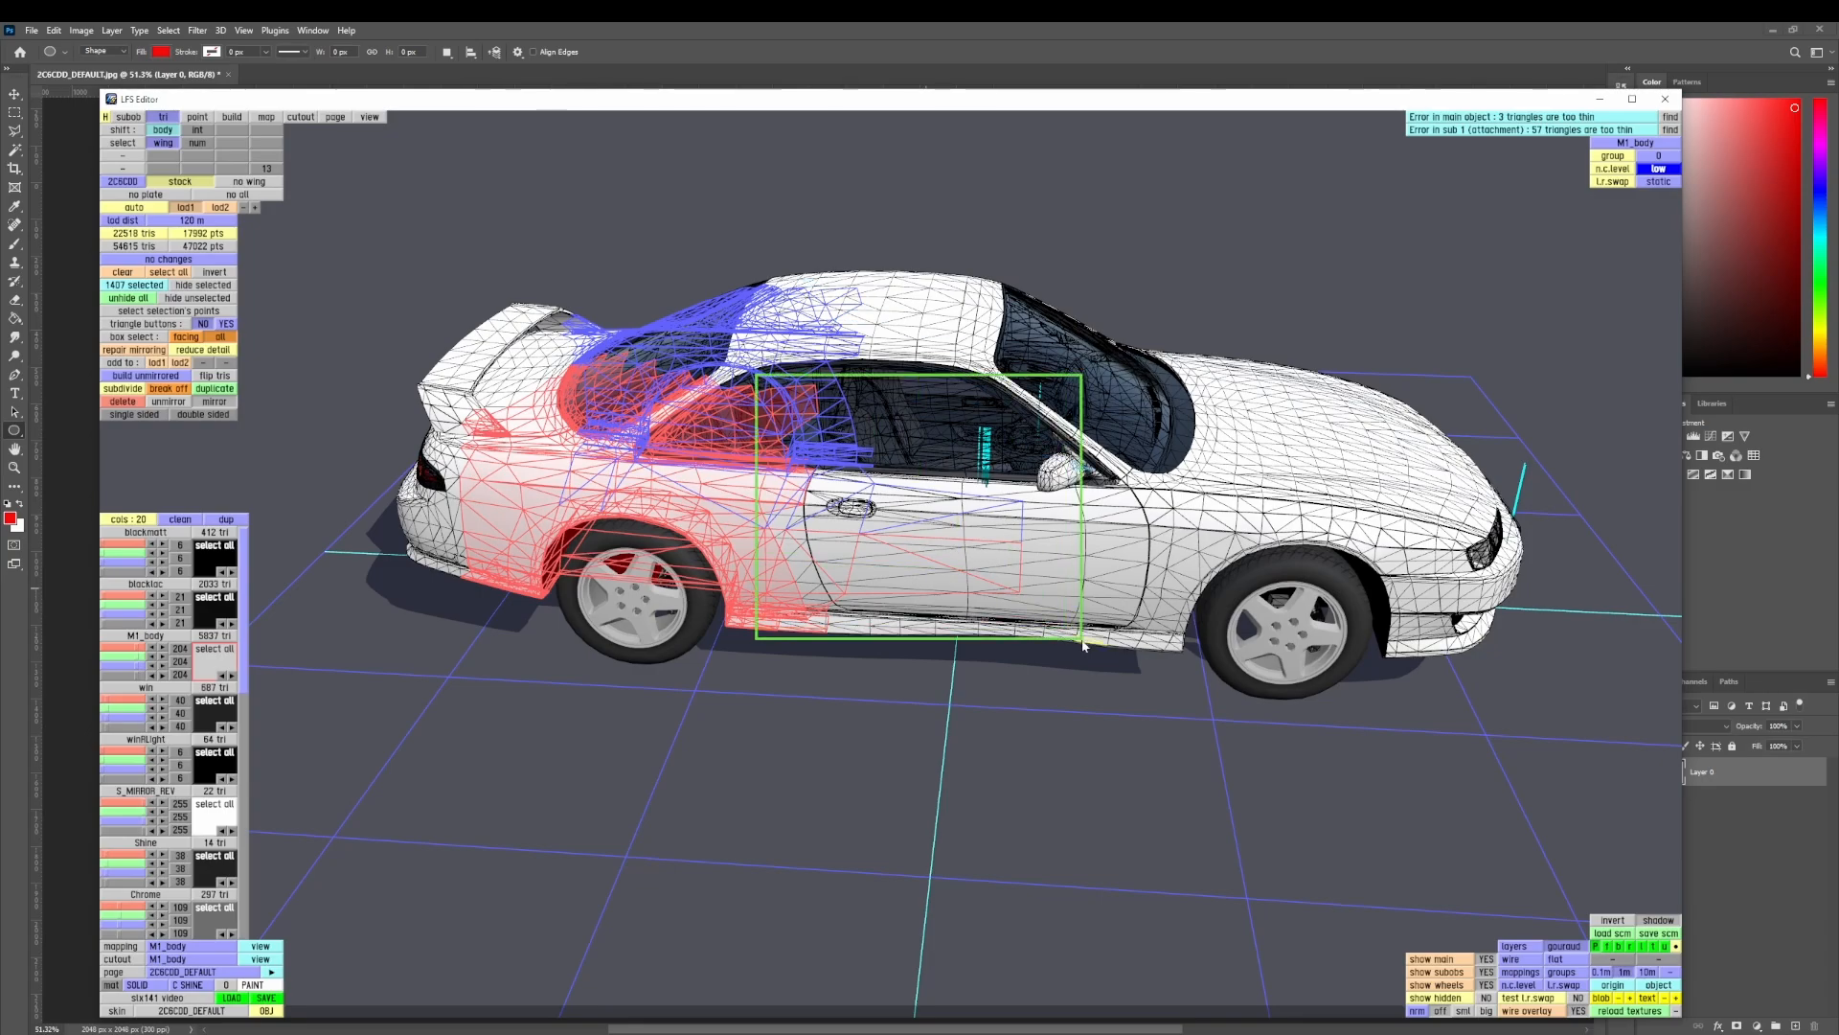
pyautogui.moveTo(1082, 640); pyautogui.dragTo(1121, 684)
pyautogui.moveTo(1191, 657); pyautogui.dragTo(752, 408, button='right')
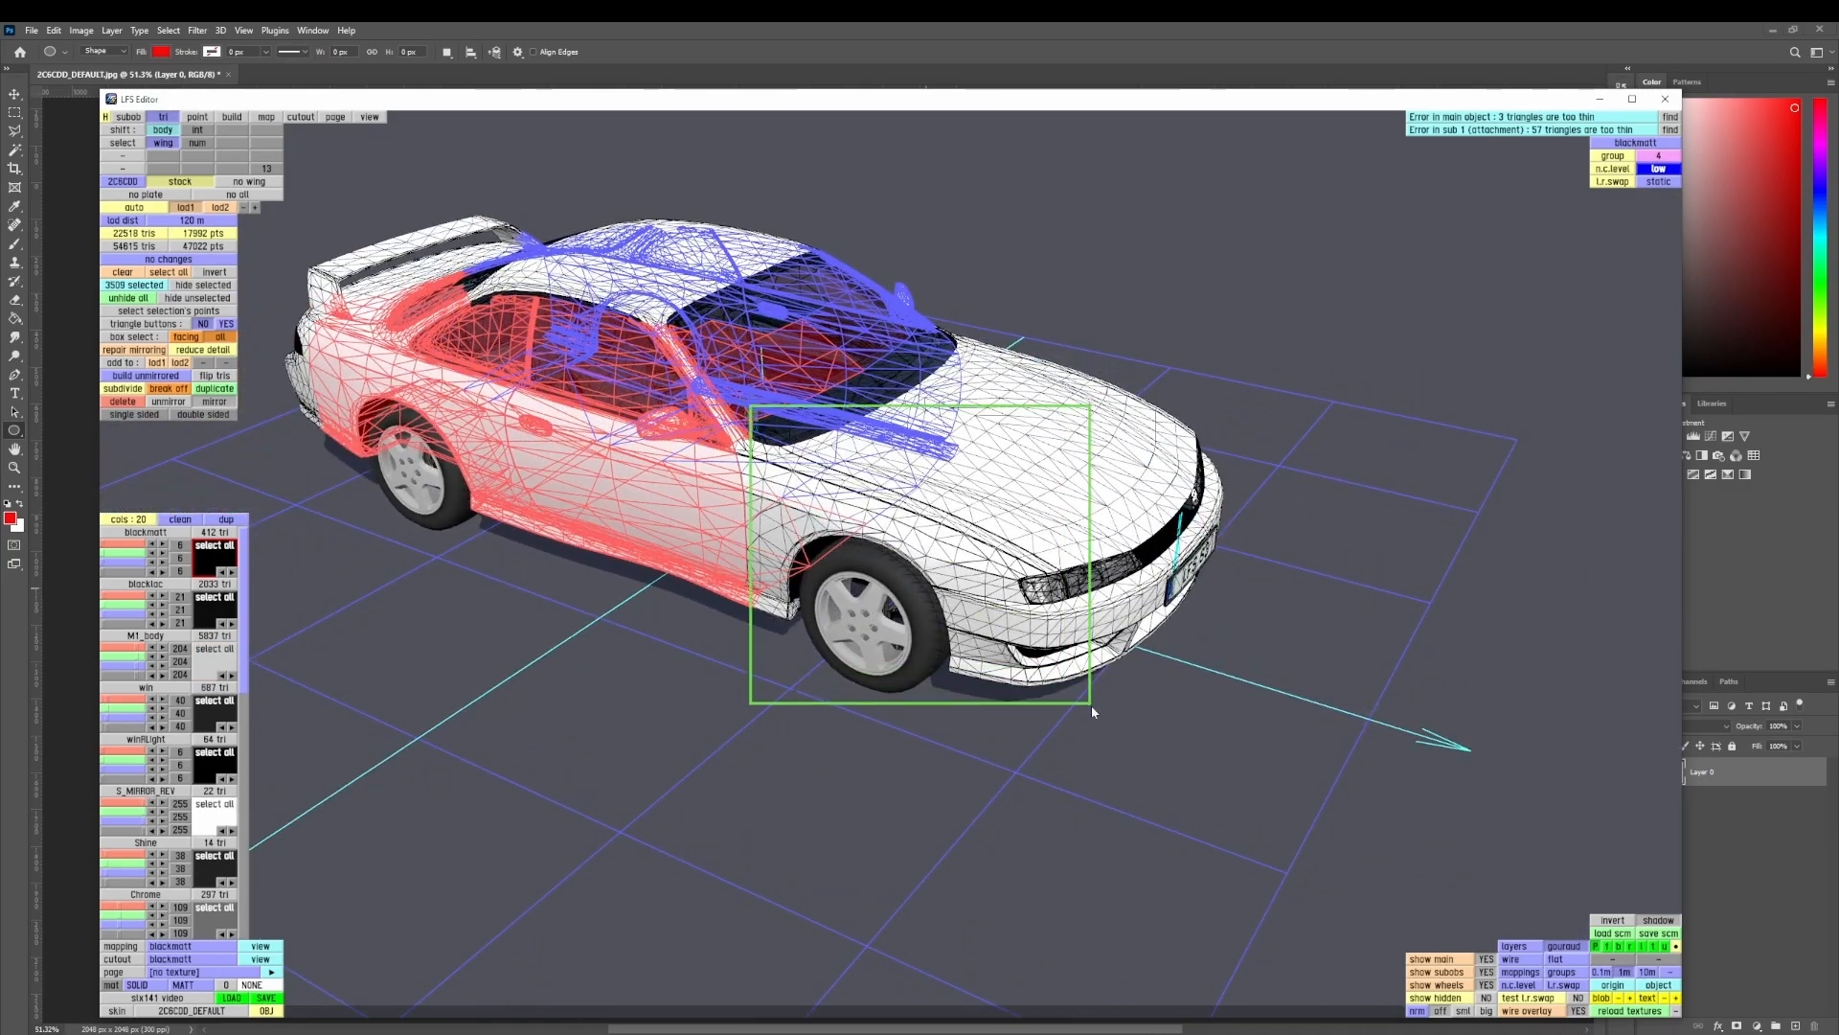
pyautogui.moveTo(1090, 705); pyautogui.dragTo(1090, 706)
pyautogui.moveTo(1090, 705); pyautogui.dragTo(869, 599, button='right')
# - Try box-selecting separate patches of triangles on the car's front end and side sill, and clear the selection
pyautogui.moveTo(595, 337); pyautogui.dragTo(932, 719)
pyautogui.moveTo(932, 719); pyautogui.dragTo(759, 565, button='right')
pyautogui.keyDown('shift'); pyautogui.moveTo(778, 309); pyautogui.dragTo(1109, 661); pyautogui.keyUp('shift')
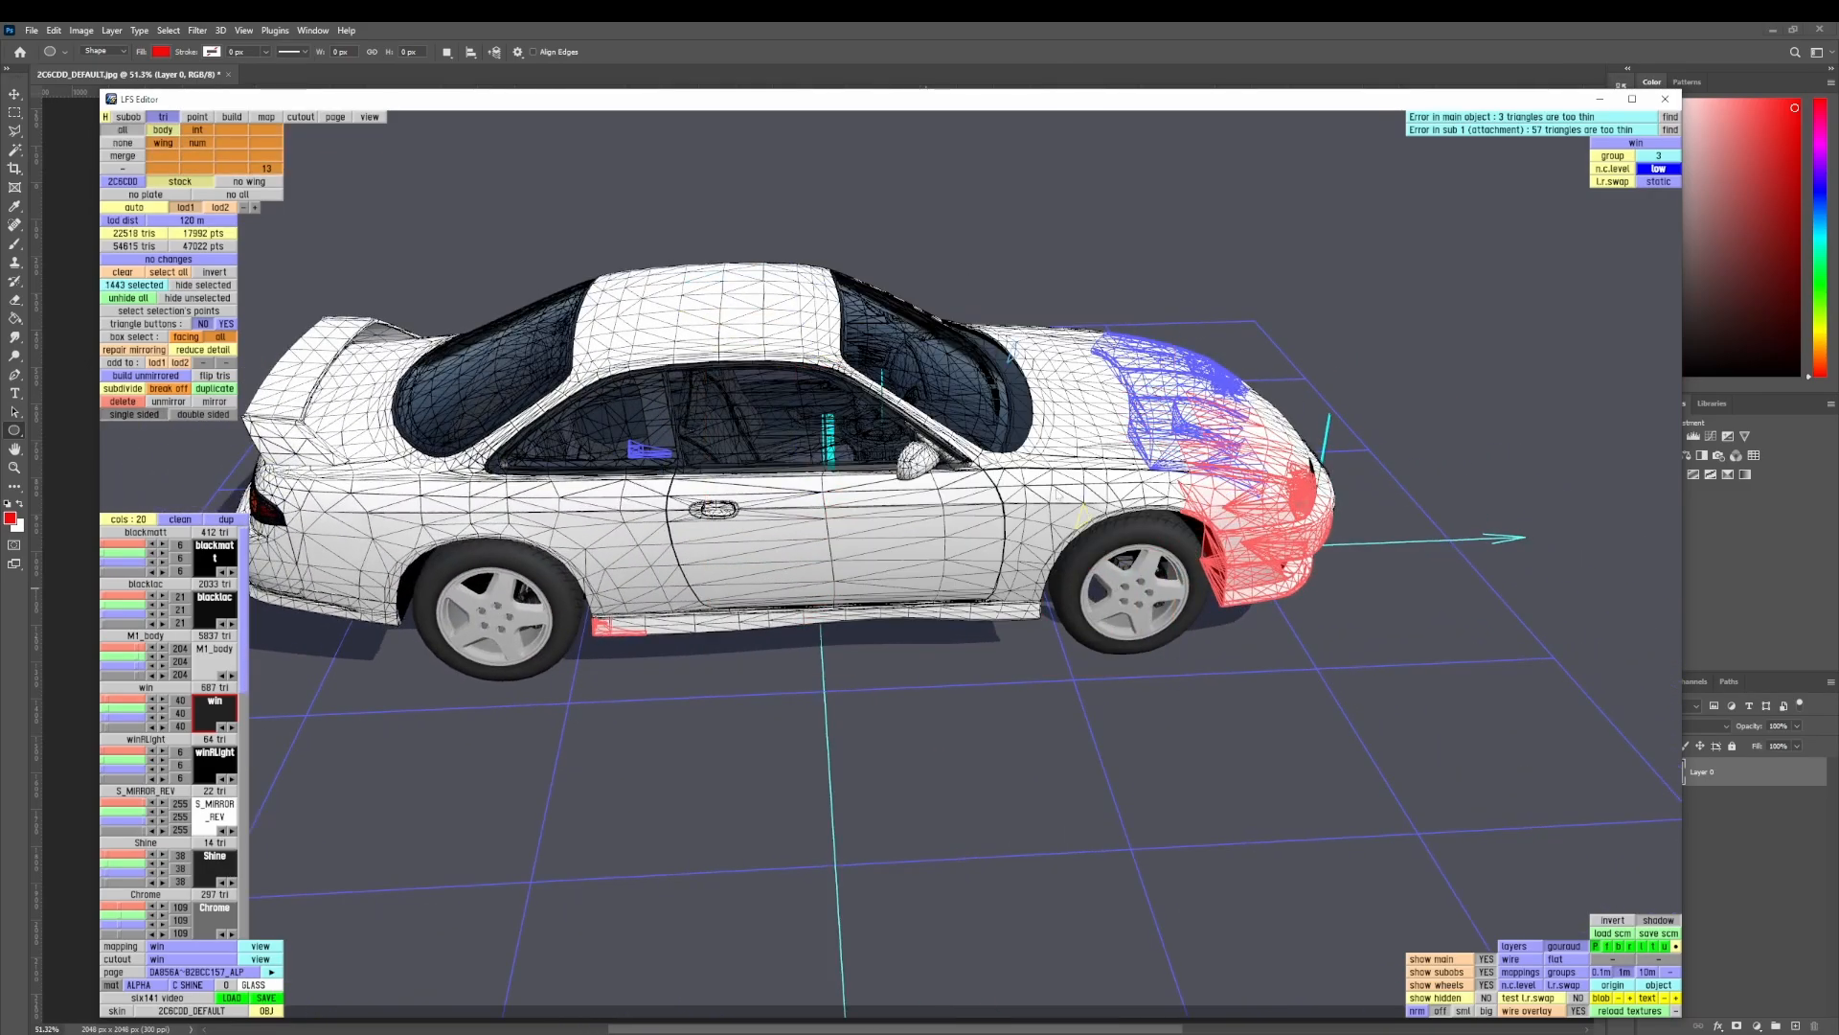
pyautogui.moveTo(1396, 622); pyautogui.dragTo(1398, 625)
pyautogui.moveTo(533, 559); pyautogui.dragTo(725, 701)
pyautogui.moveTo(780, 656); pyautogui.dragTo(887, 578, button='right')
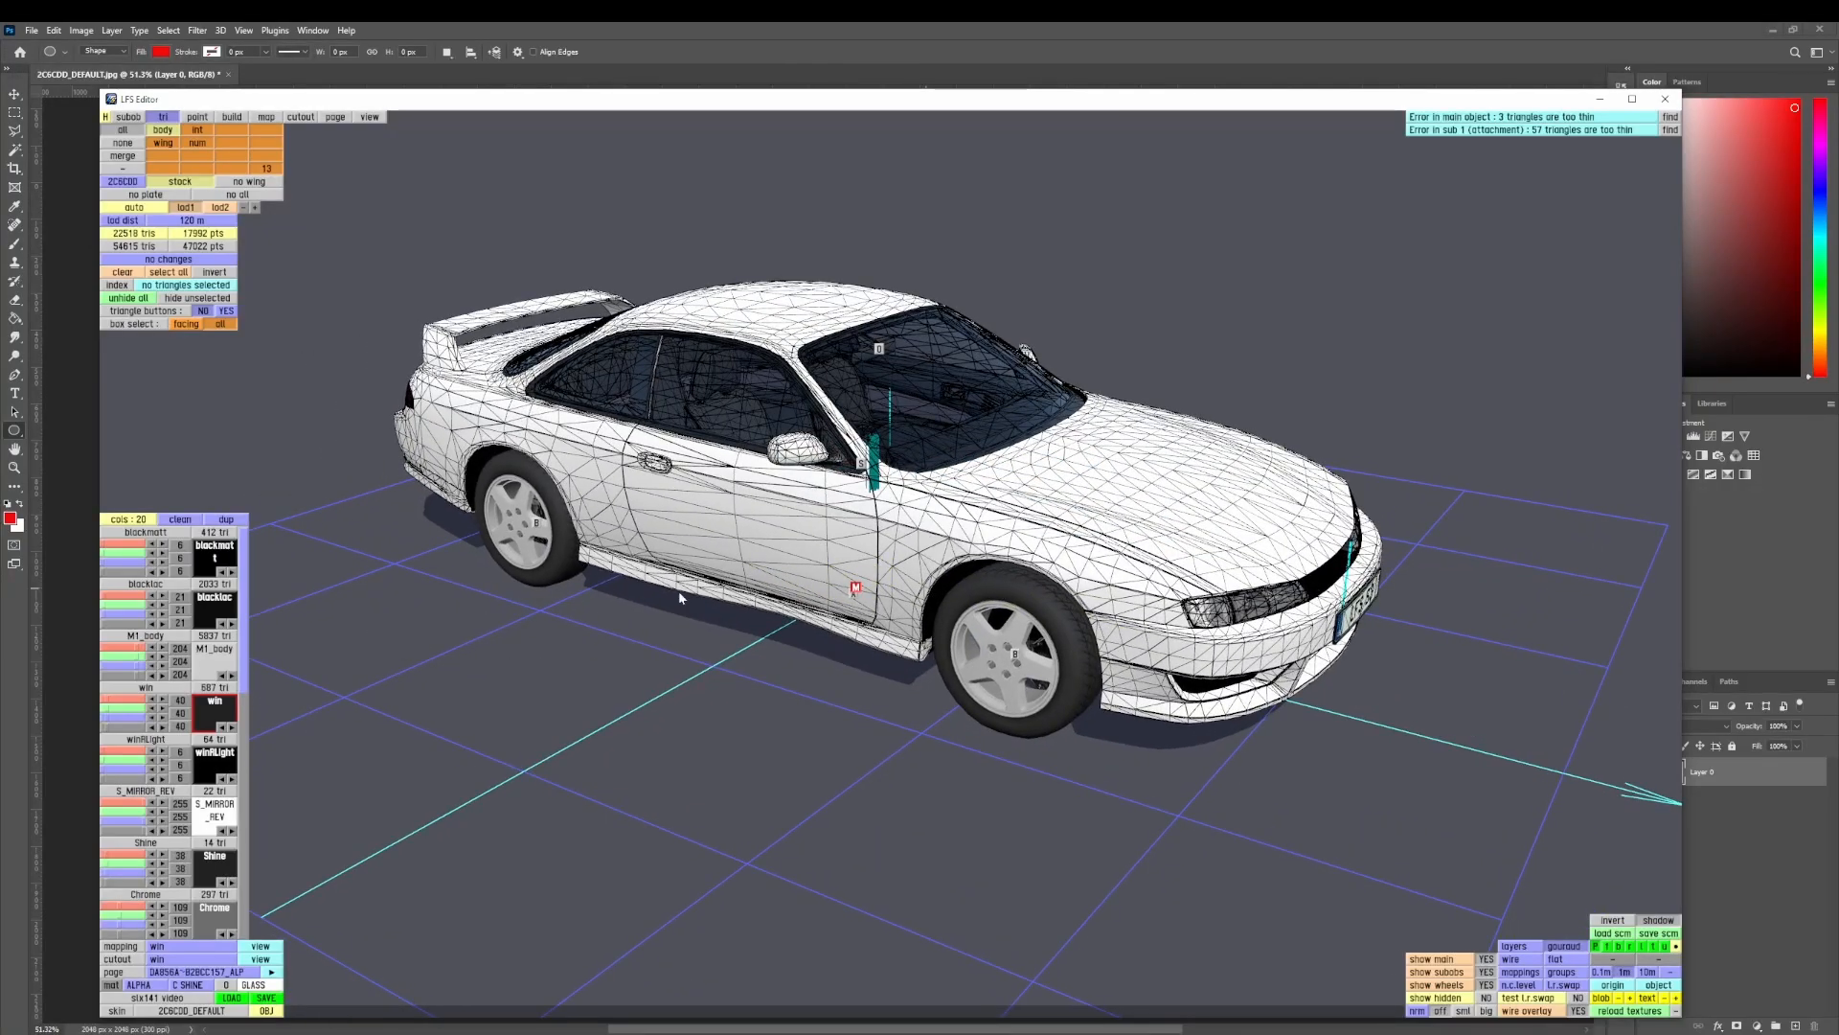
# - Select every triangle assigned to M1_body, inspect the coverage around the car, and clear the selection
pyautogui.keyDown('shift'); pyautogui.click(224, 663); pyautogui.keyUp('shift')
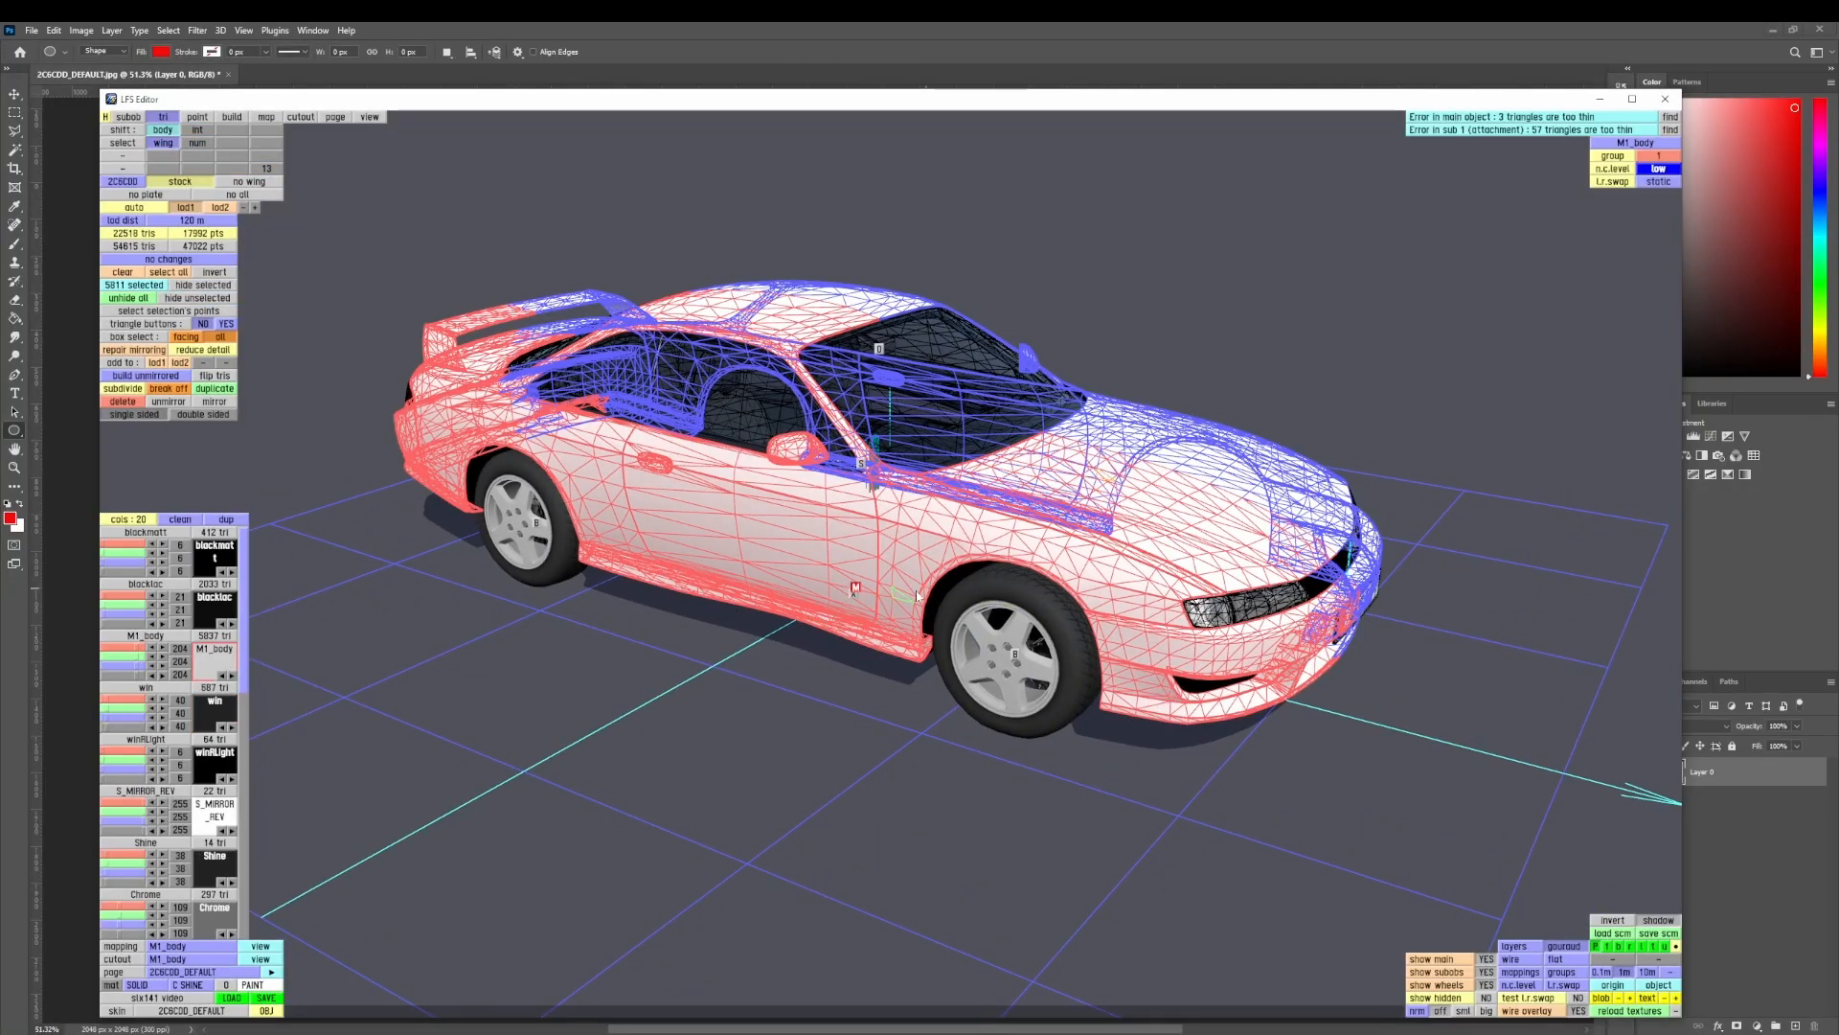
pyautogui.moveTo(918, 596); pyautogui.dragTo(228, 682, button='right')
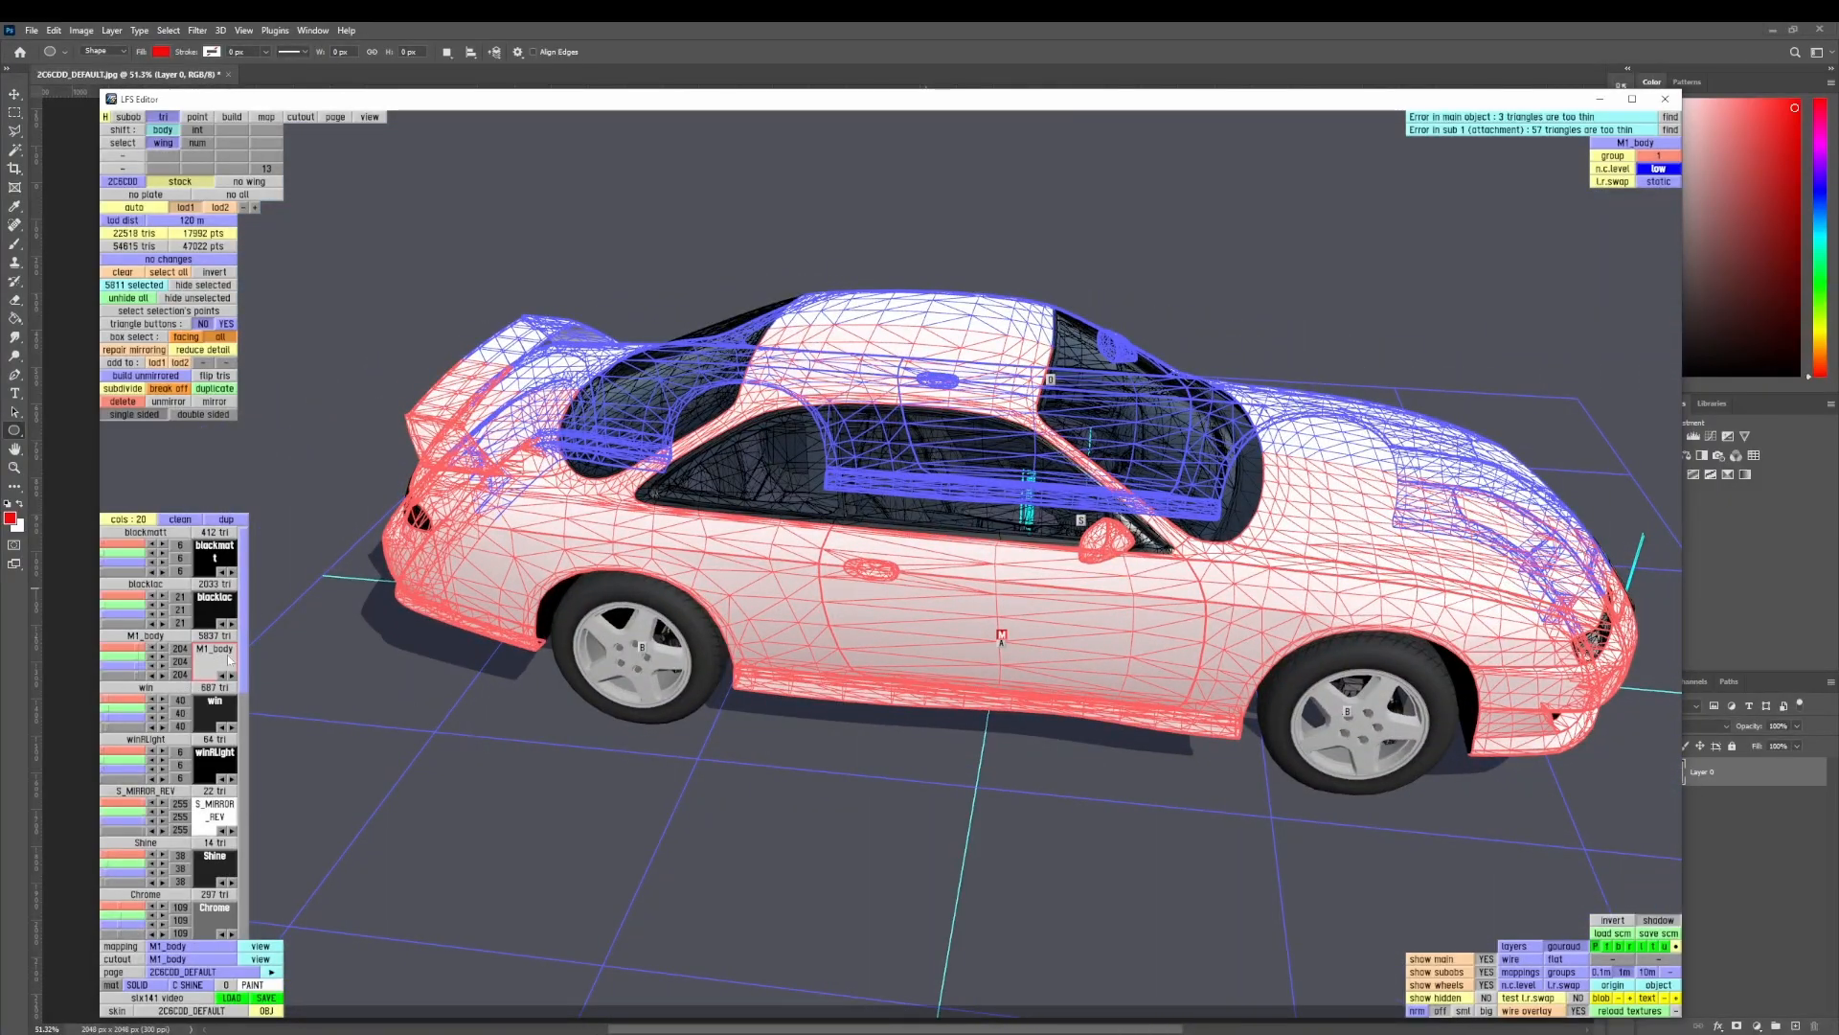
pyautogui.moveTo(1059, 672); pyautogui.dragTo(714, 637, button='right')
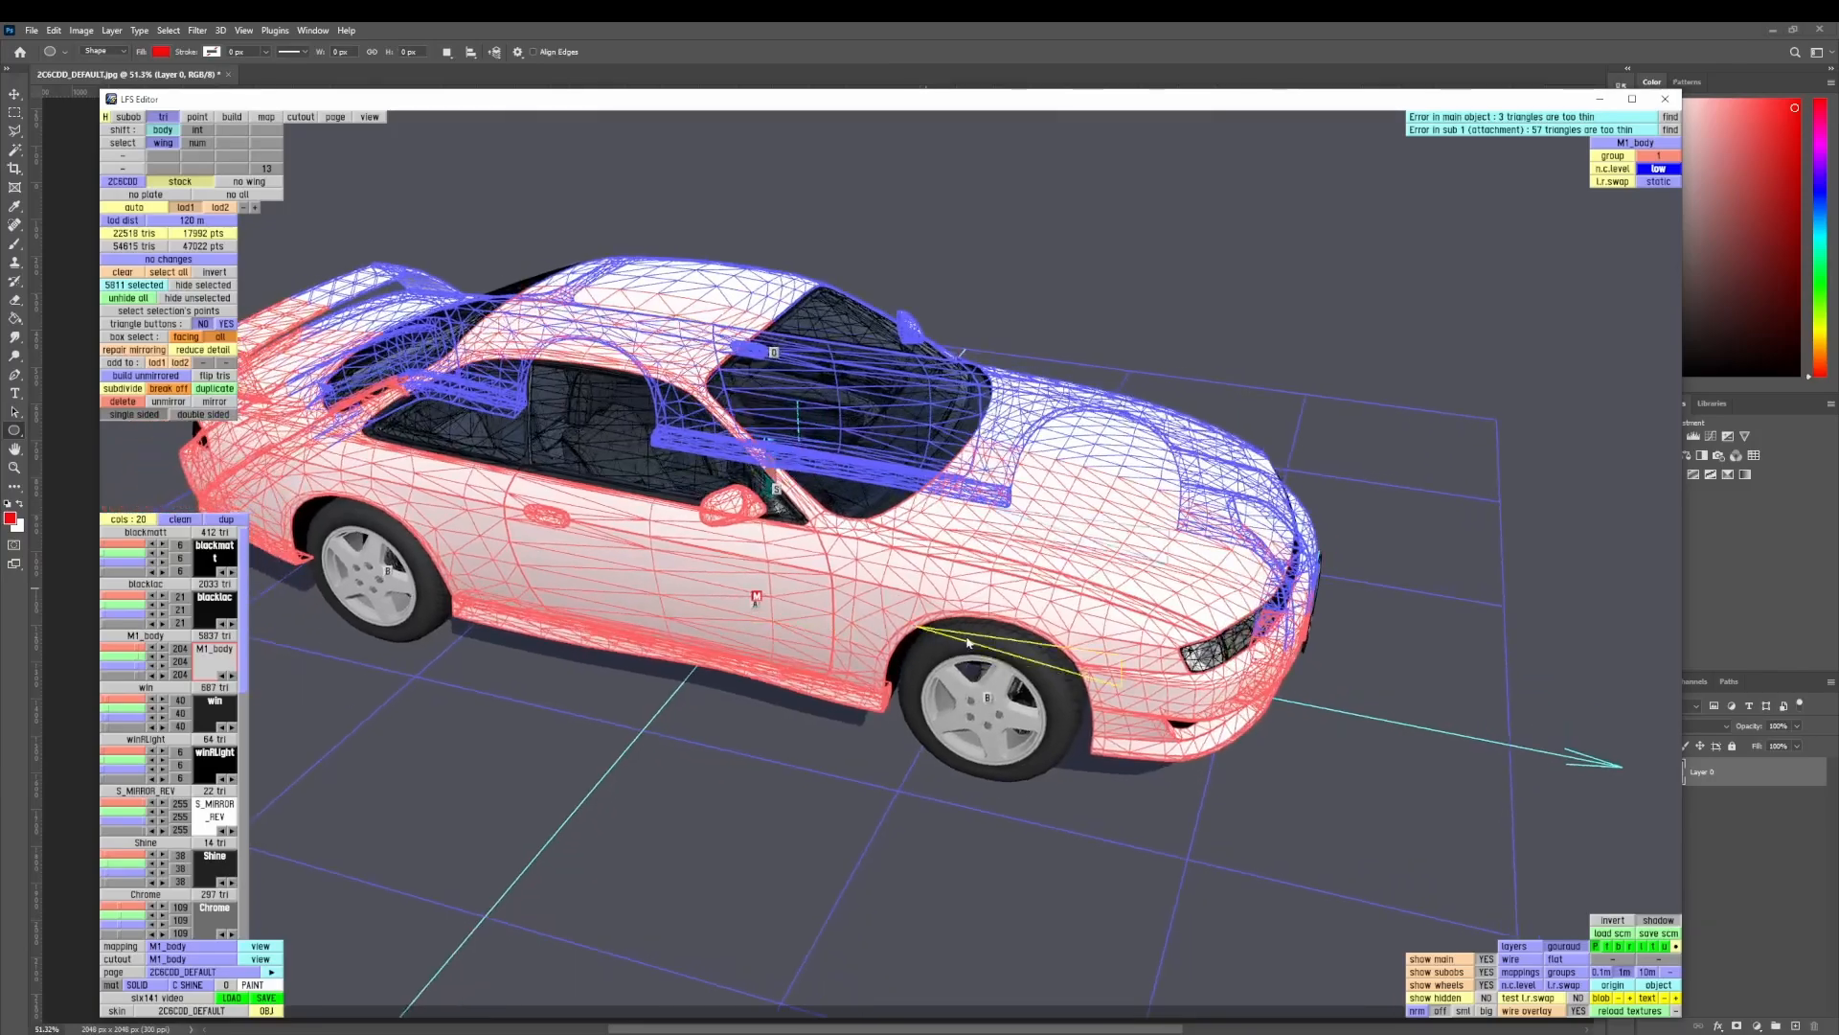
pyautogui.moveTo(1016, 637); pyautogui.dragTo(781, 611, button='middle')
pyautogui.moveTo(780, 611); pyautogui.dragTo(738, 623, button='right')
pyautogui.press('space')
# - Select the hood's triangles on both halves of the car, including the narrow triangles along the hood's edge
pyautogui.scroll(5, 837, 518)
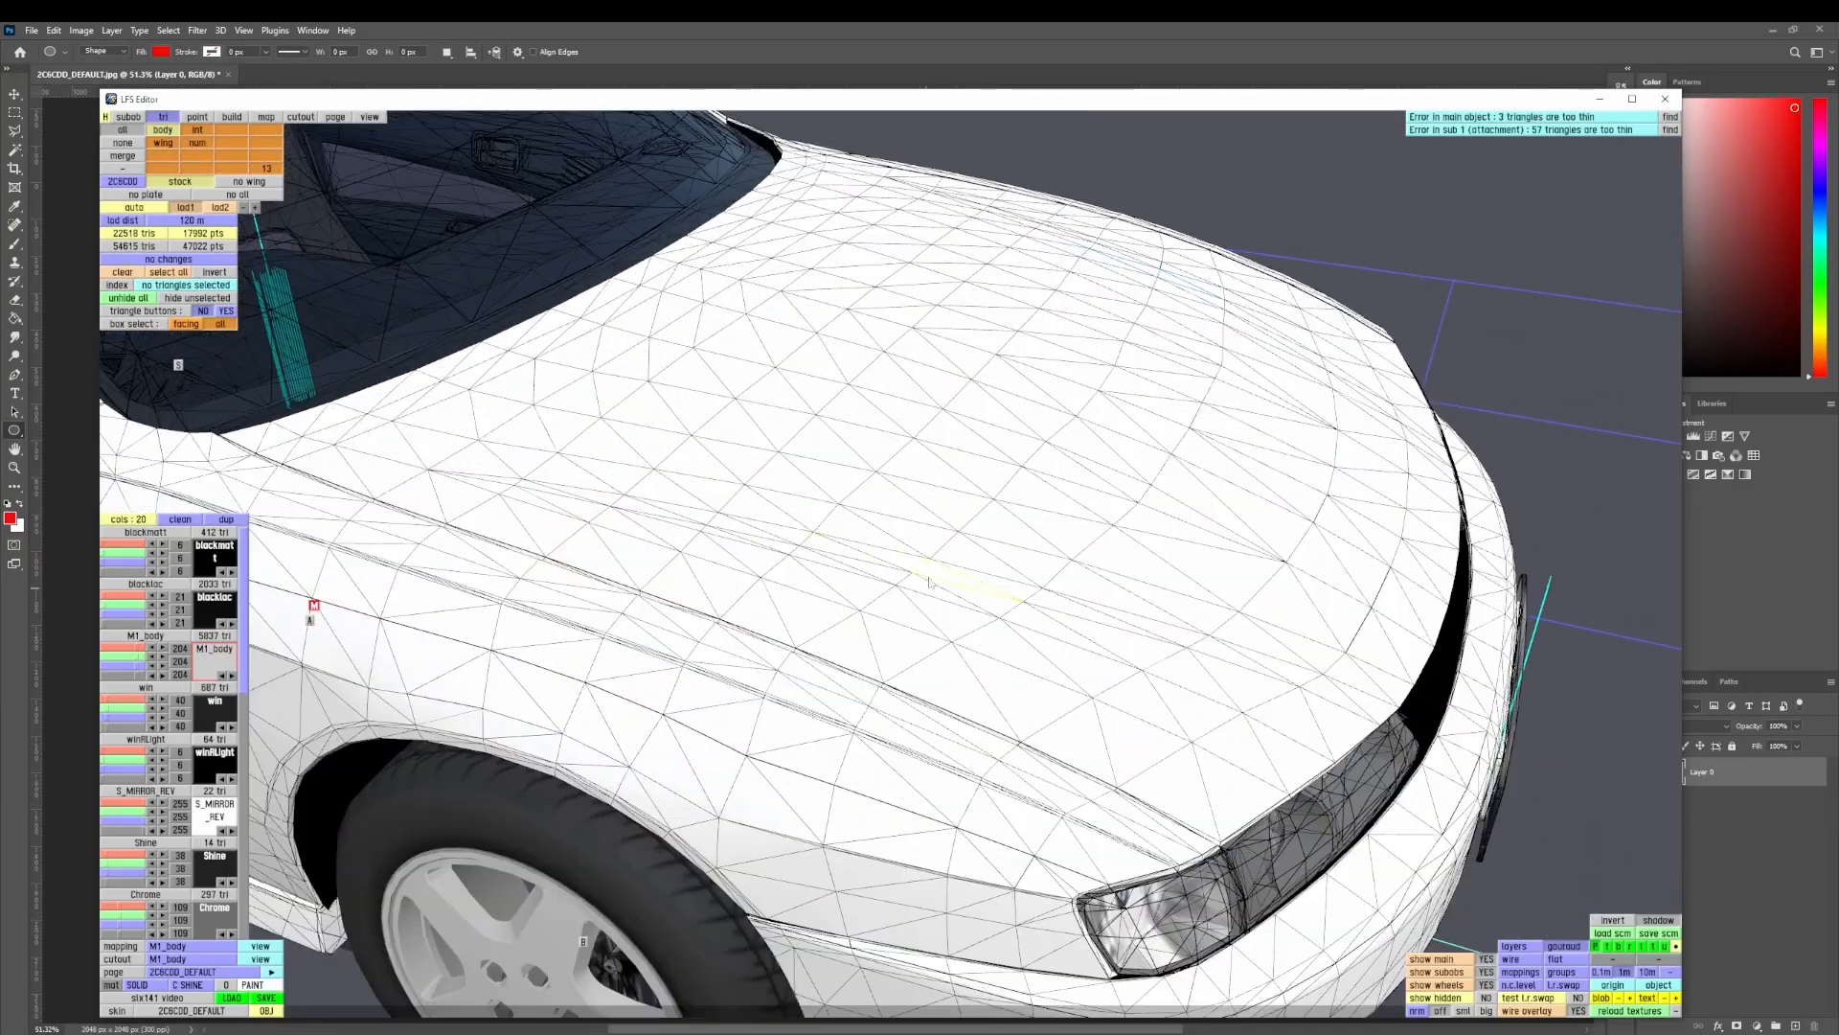
pyautogui.keyDown('shift'); pyautogui.click(931, 626); pyautogui.keyUp('shift')
pyautogui.scroll(4, 944, 637)
pyautogui.keyDown('shift'); pyautogui.click(969, 754); pyautogui.keyUp('shift')
pyautogui.moveTo(1188, 797); pyautogui.dragTo(1229, 643, button='right')
pyautogui.keyDown('shift'); pyautogui.click(905, 683); pyautogui.keyUp('shift')
pyautogui.scroll(-6, 905, 684)
pyautogui.scroll(-5, 1229, 643)
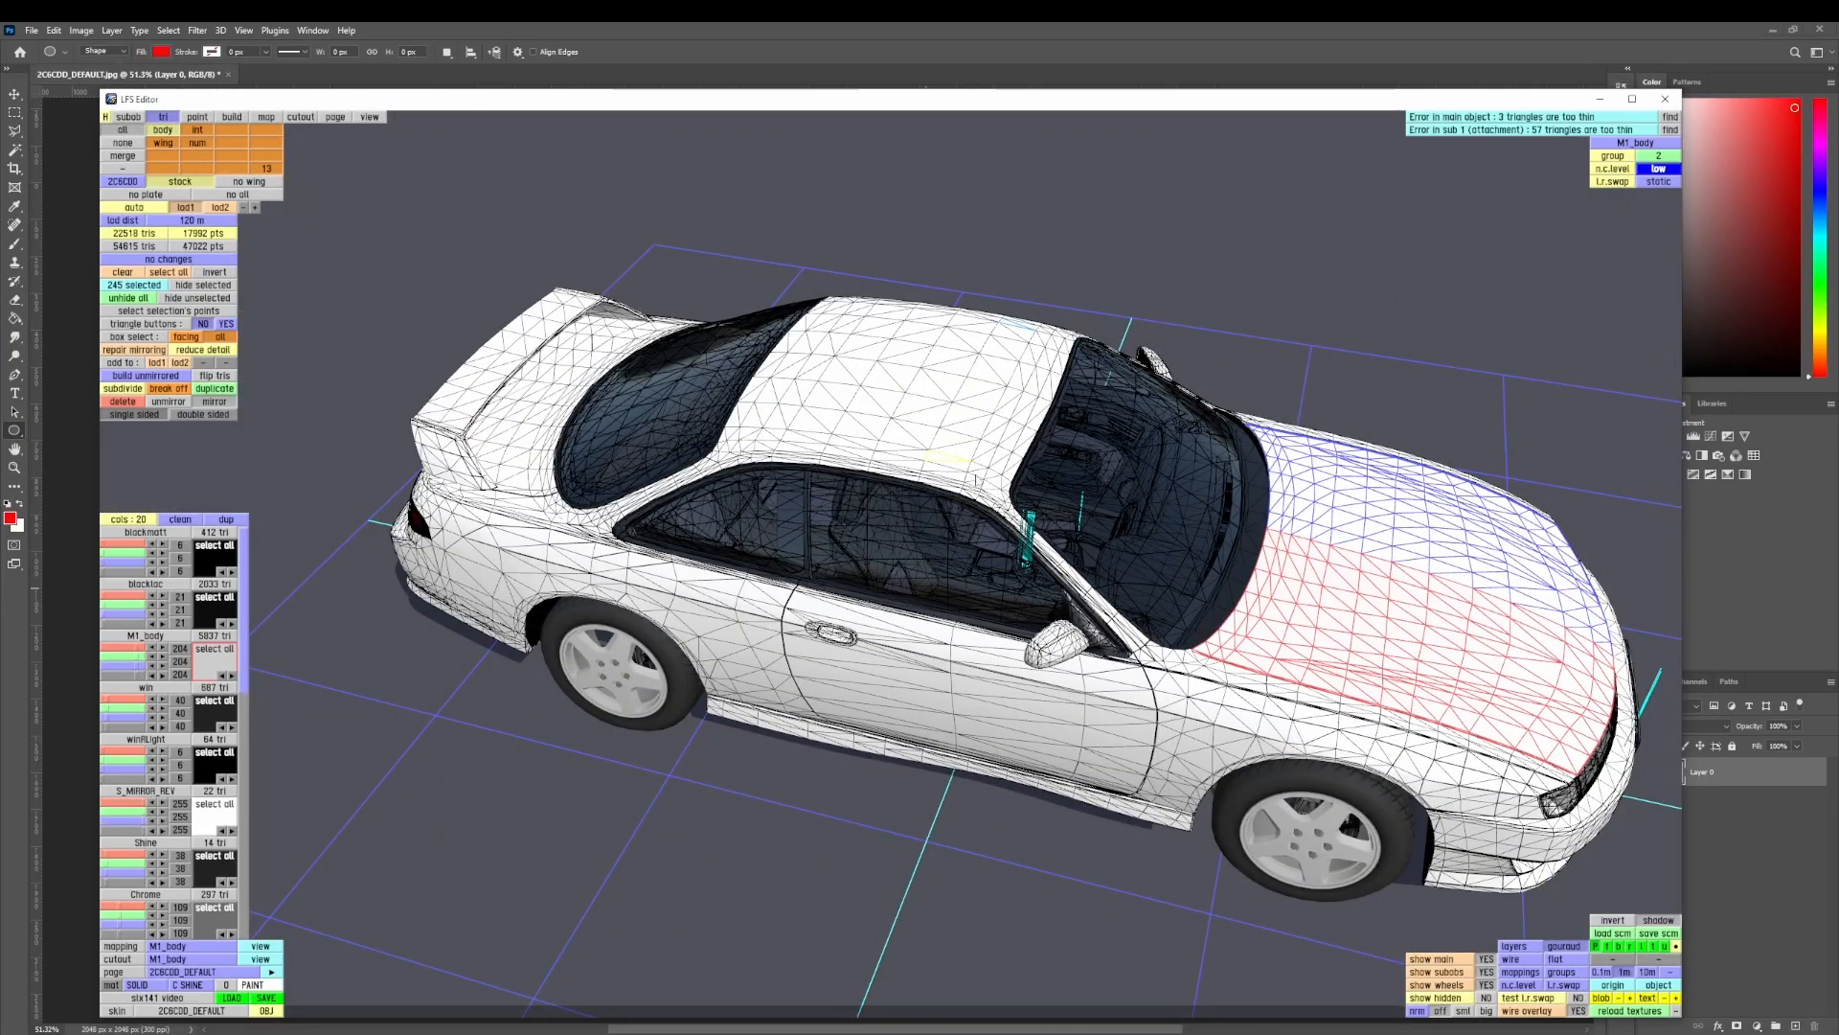
# - Add the roof's connected body section to the selection and remove the rear quarter, wheel arch and sill triangles from it
pyautogui.keyDown('shift'); pyautogui.click(975, 478); pyautogui.keyUp('shift')
pyautogui.keyDown('shift'); pyautogui.moveTo(975, 478); pyautogui.dragTo(637, 598, button='right'); pyautogui.keyUp('shift')
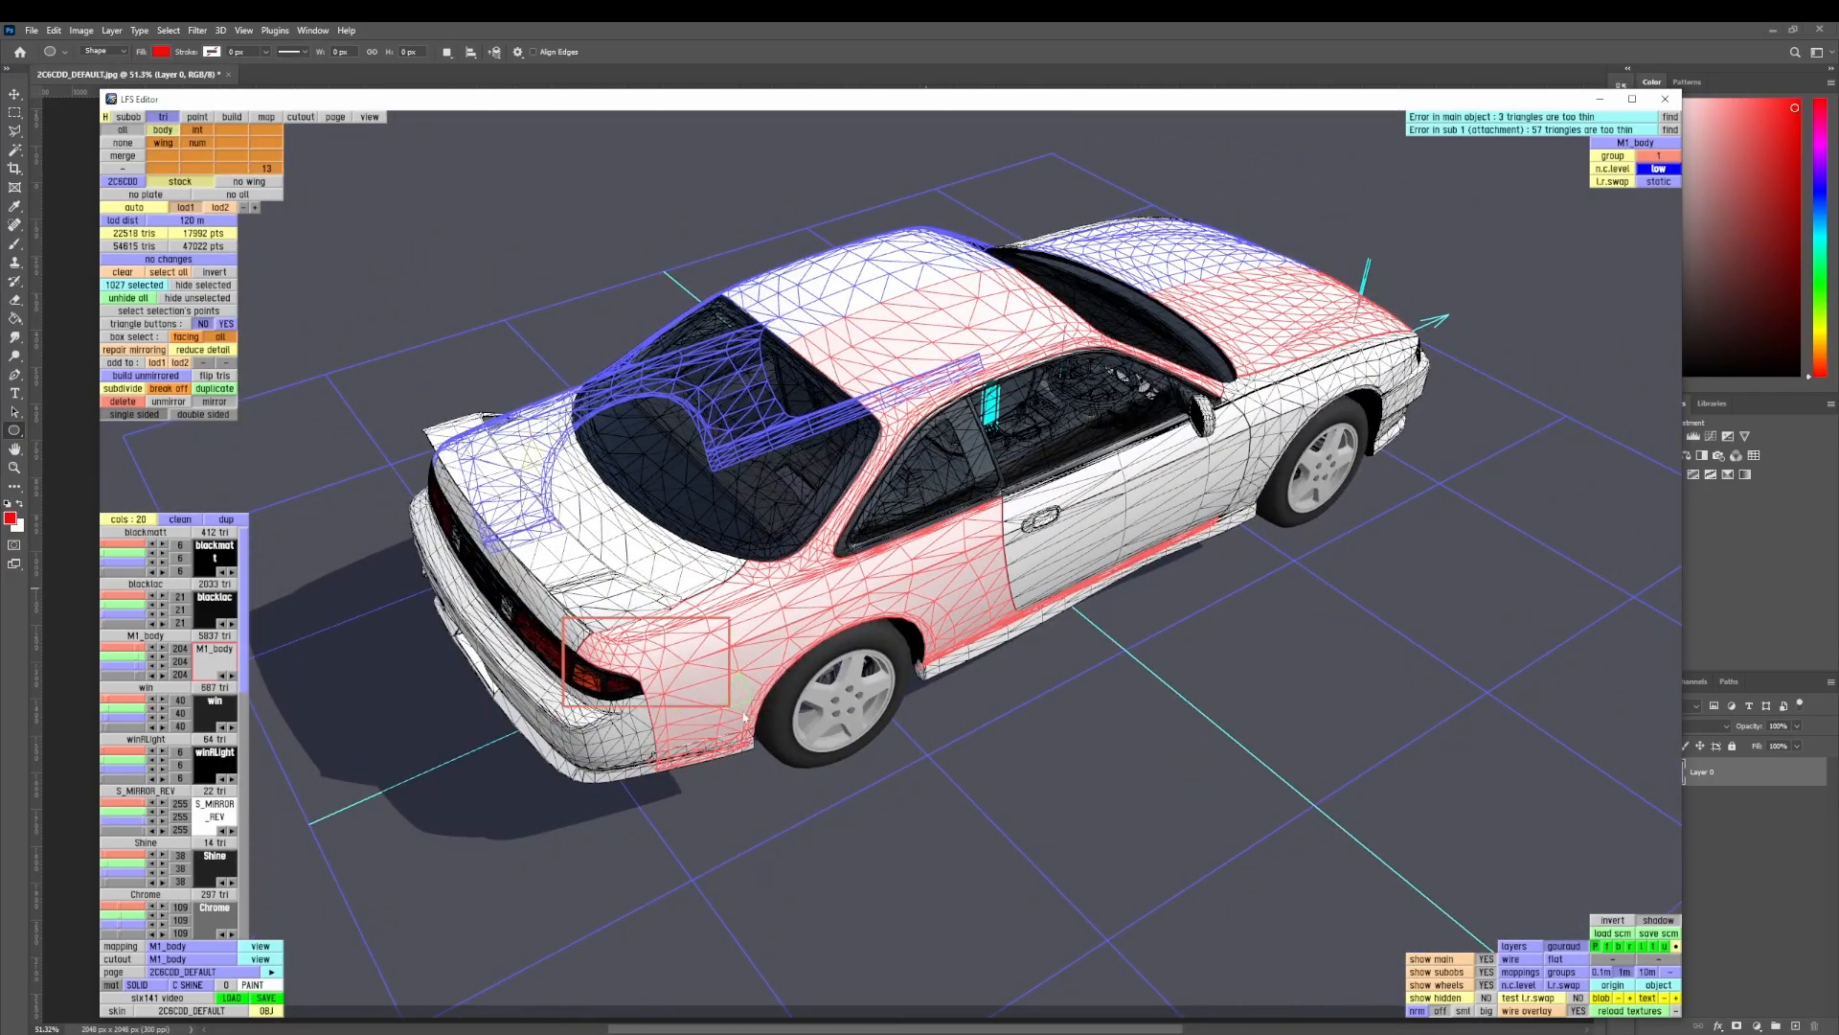
pyautogui.keyDown('ctrl'); pyautogui.moveTo(745, 716); pyautogui.dragTo(747, 714); pyautogui.keyUp('ctrl')
pyautogui.scroll(5, 757, 689)
pyautogui.scroll(2, 800, 628)
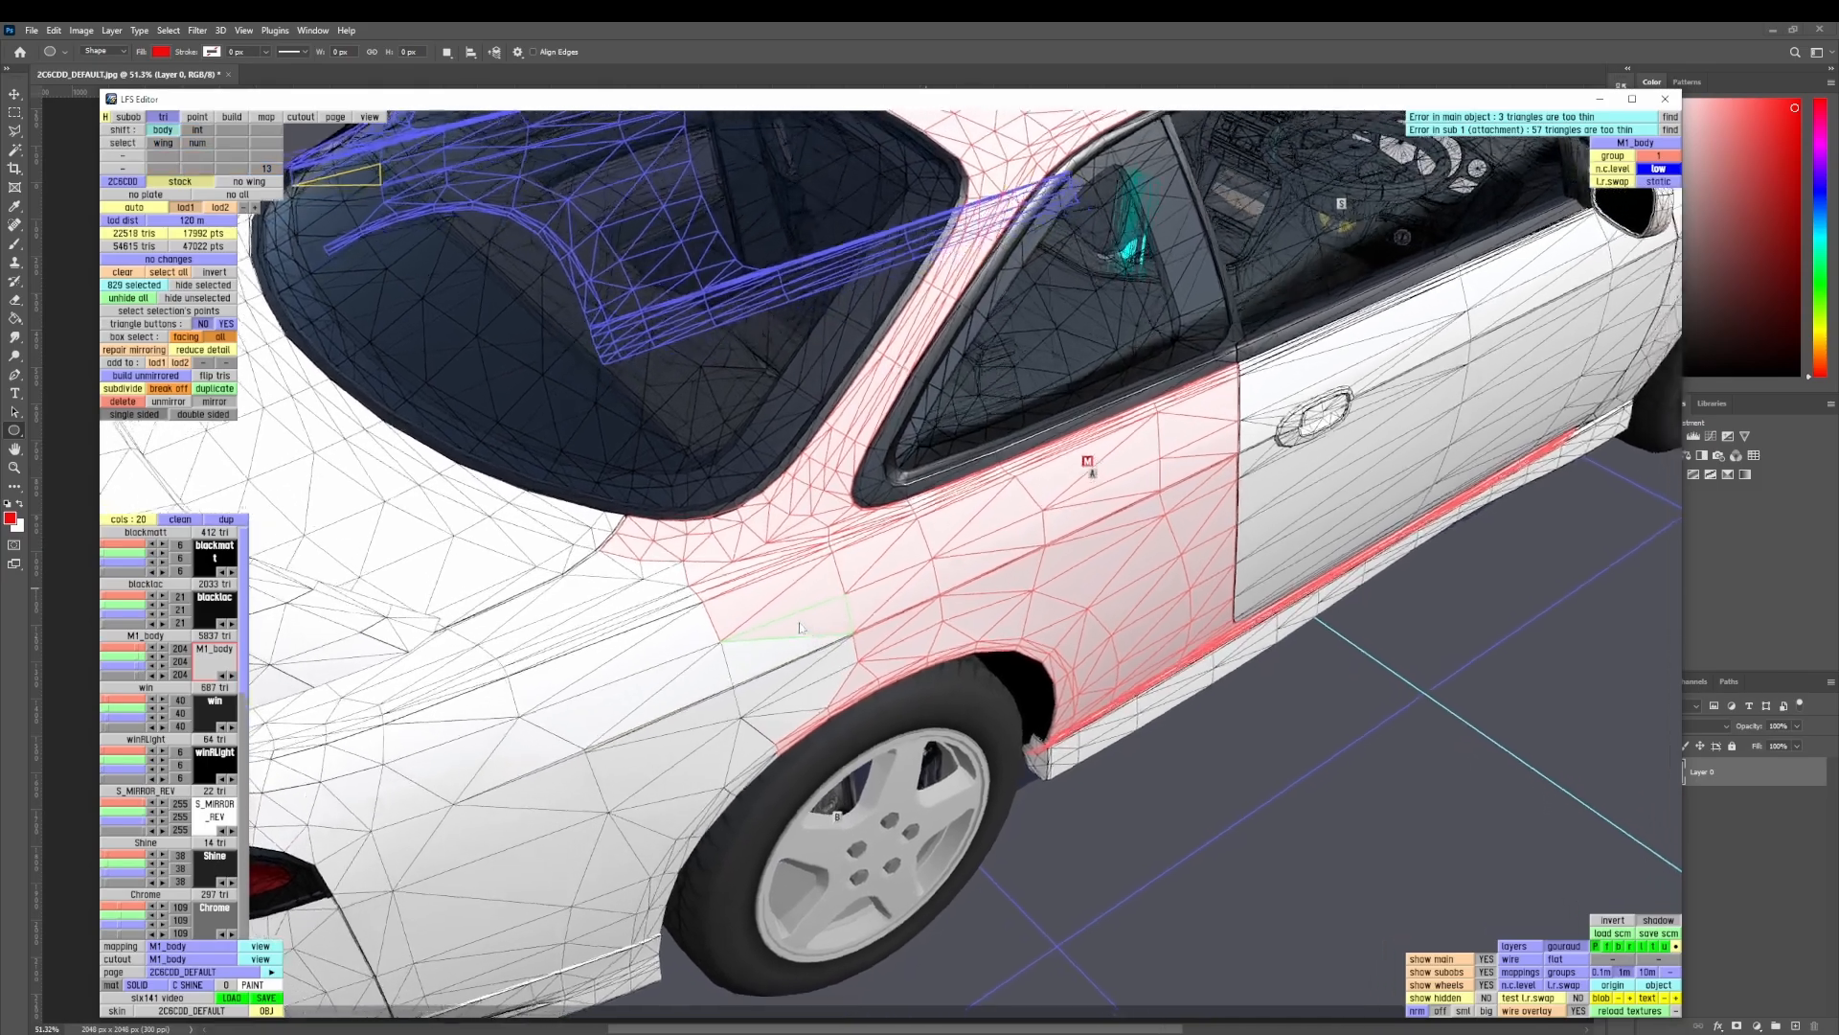
pyautogui.keyDown('ctrl'); pyautogui.moveTo(799, 627); pyautogui.dragTo(860, 526, button='right'); pyautogui.keyUp('ctrl')
pyautogui.keyDown('ctrl'); pyautogui.click(860, 527); pyautogui.keyUp('ctrl')
pyautogui.keyDown('ctrl'); pyautogui.moveTo(886, 468); pyautogui.dragTo(1125, 649); pyautogui.keyUp('ctrl')
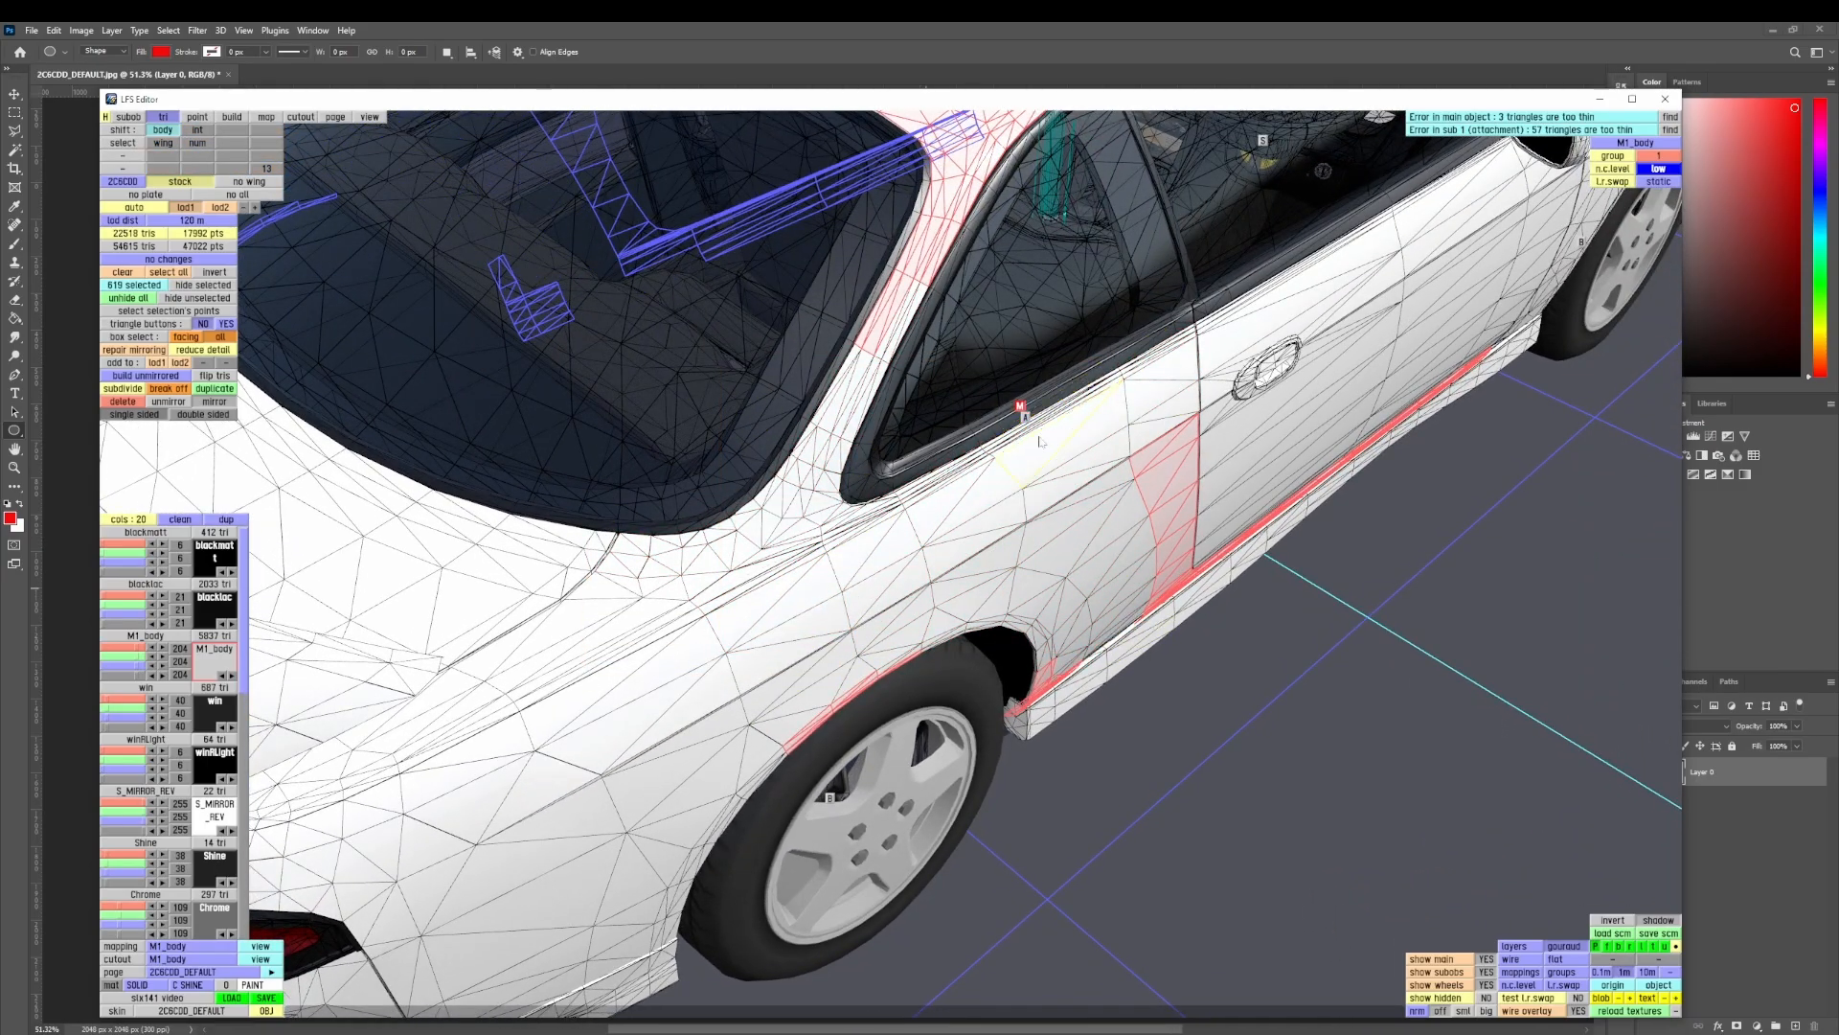
pyautogui.keyDown('ctrl'); pyautogui.moveTo(1108, 844); pyautogui.dragTo(1111, 847); pyautogui.keyUp('ctrl')
pyautogui.keyDown('ctrl'); pyautogui.moveTo(1088, 336); pyautogui.dragTo(1329, 618); pyautogui.keyUp('ctrl')
pyautogui.keyDown('ctrl'); pyautogui.moveTo(1130, 623); pyautogui.dragTo(834, 613, button='right'); pyautogui.keyUp('ctrl')
pyautogui.keyDown('ctrl'); pyautogui.moveTo(1067, 443); pyautogui.dragTo(1349, 675); pyautogui.keyUp('ctrl')
# - Remove the windshield pillar triangles from the selection where the pillar meets the roof's front corner
pyautogui.scroll(-3, 856, 580)
pyautogui.moveTo(857, 580); pyautogui.dragTo(1073, 495, button='right')
pyautogui.scroll(5, 1072, 496)
pyautogui.keyDown('ctrl'); pyautogui.moveTo(924, 530); pyautogui.dragTo(1095, 692); pyautogui.keyUp('ctrl')
pyautogui.moveTo(1096, 692); pyautogui.dragTo(998, 605, button='right')
pyautogui.scroll(3, 997, 604)
pyautogui.keyDown('ctrl'); pyautogui.moveTo(997, 604); pyautogui.dragTo(1097, 707); pyautogui.keyUp('ctrl')
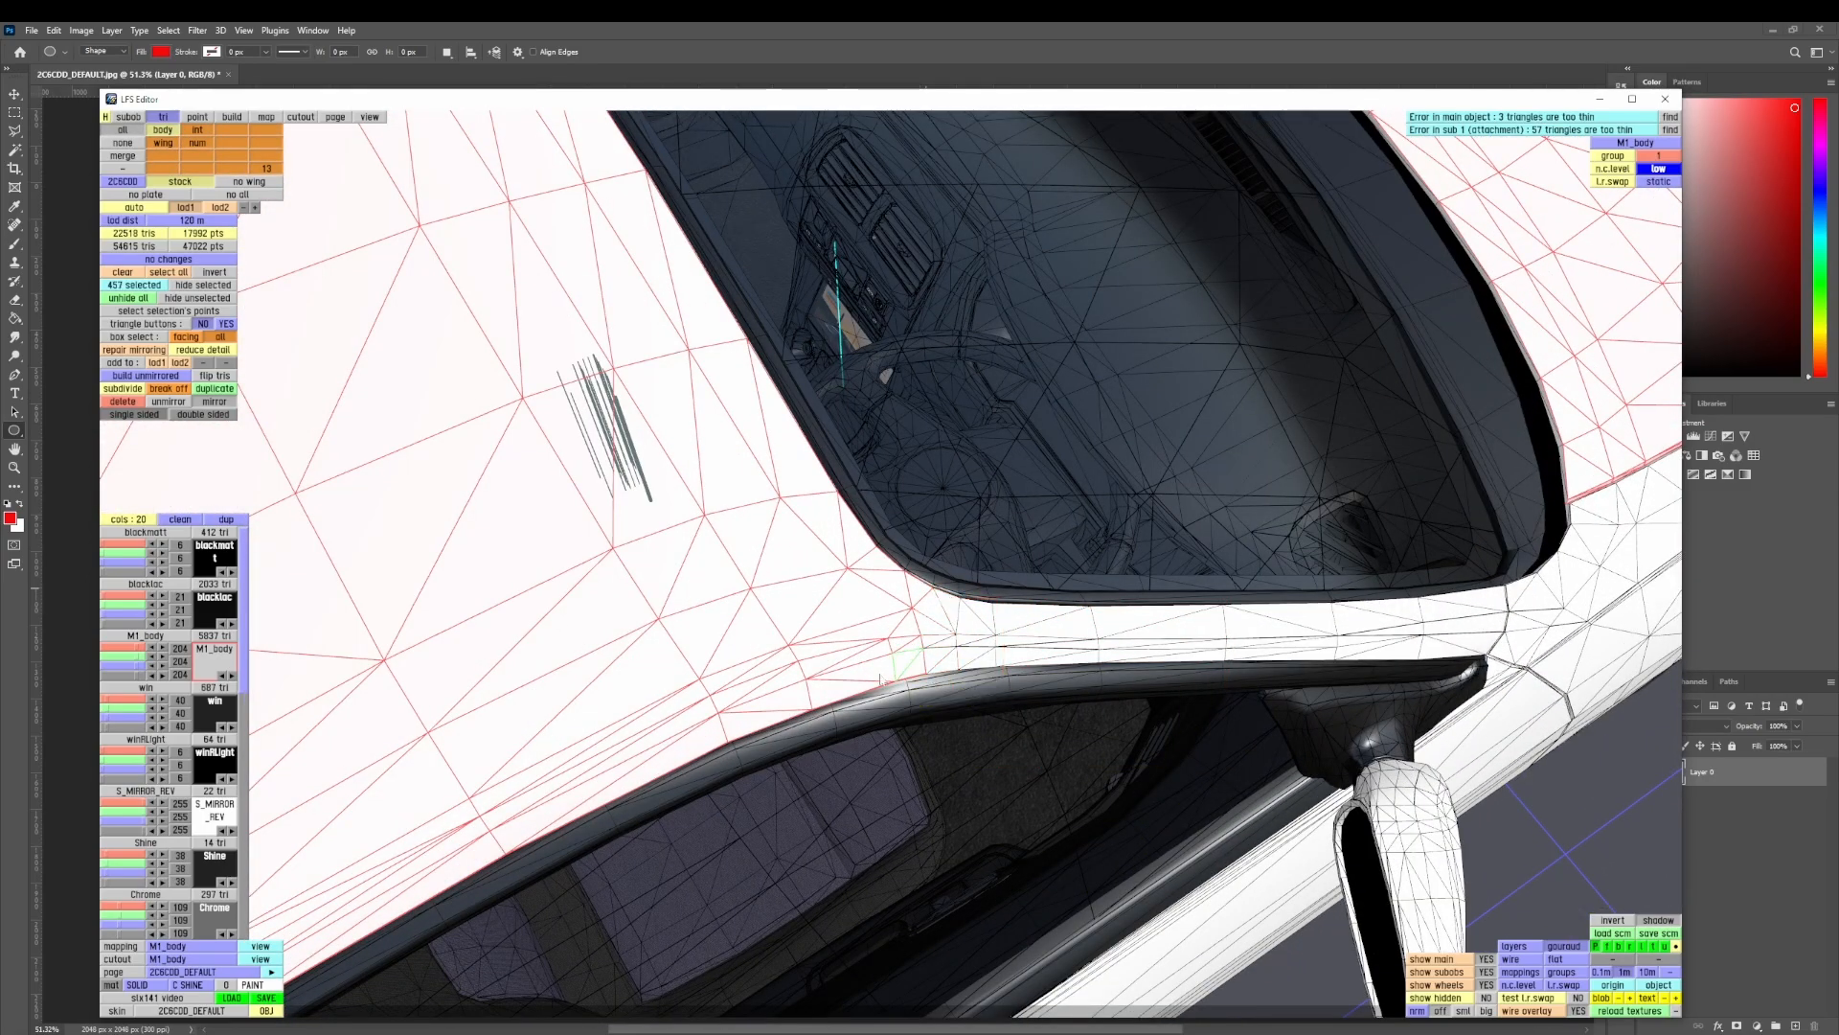
pyautogui.keyDown('ctrl'); pyautogui.moveTo(933, 700); pyautogui.dragTo(937, 703); pyautogui.keyUp('ctrl')
pyautogui.moveTo(937, 703); pyautogui.dragTo(812, 632, button='right')
pyautogui.keyDown('ctrl'); pyautogui.moveTo(812, 632); pyautogui.dragTo(844, 640); pyautogui.keyUp('ctrl')
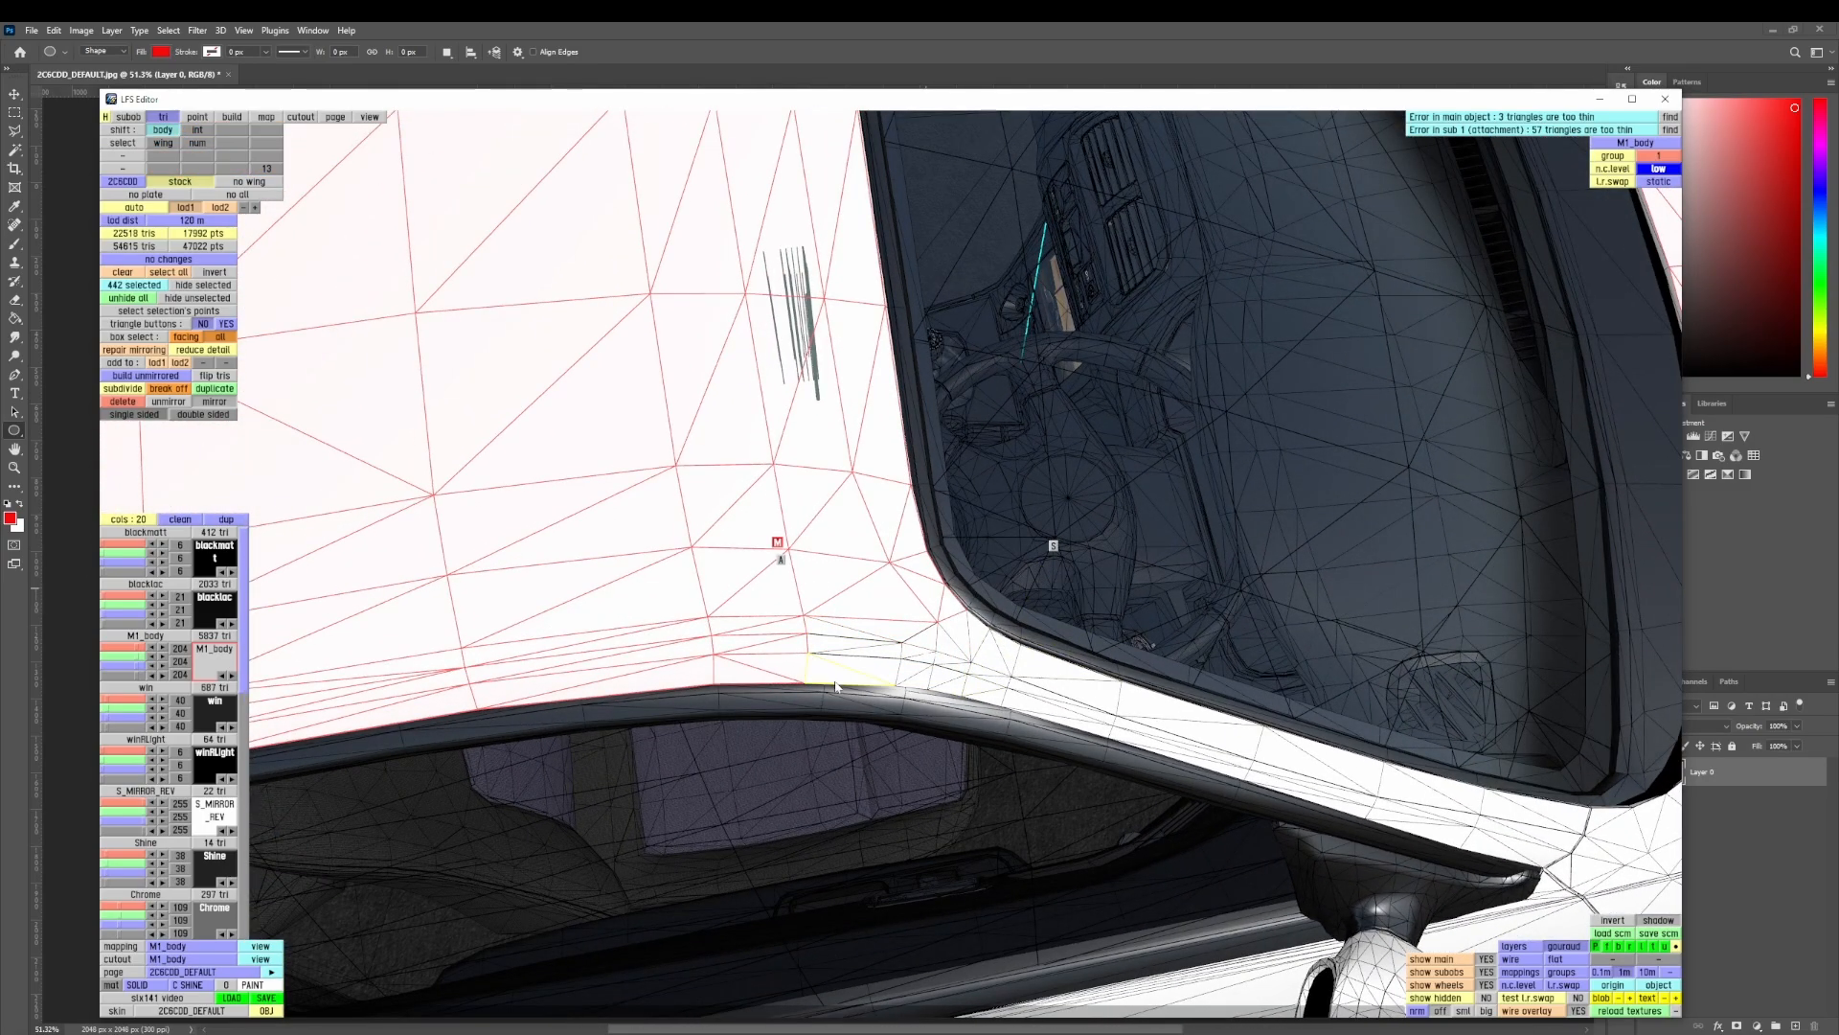
# - Remove the triangles along the roof's side edge above the windows and down the rear pillar from the selection
pyautogui.moveTo(835, 686); pyautogui.dragTo(1133, 623, button='right')
pyautogui.keyDown('ctrl'); pyautogui.moveTo(1096, 677); pyautogui.dragTo(1097, 677); pyautogui.keyUp('ctrl')
pyautogui.moveTo(1097, 677); pyautogui.dragTo(839, 592, button='right')
pyautogui.keyDown('ctrl'); pyautogui.moveTo(1148, 655); pyautogui.dragTo(1290, 667); pyautogui.keyUp('ctrl')
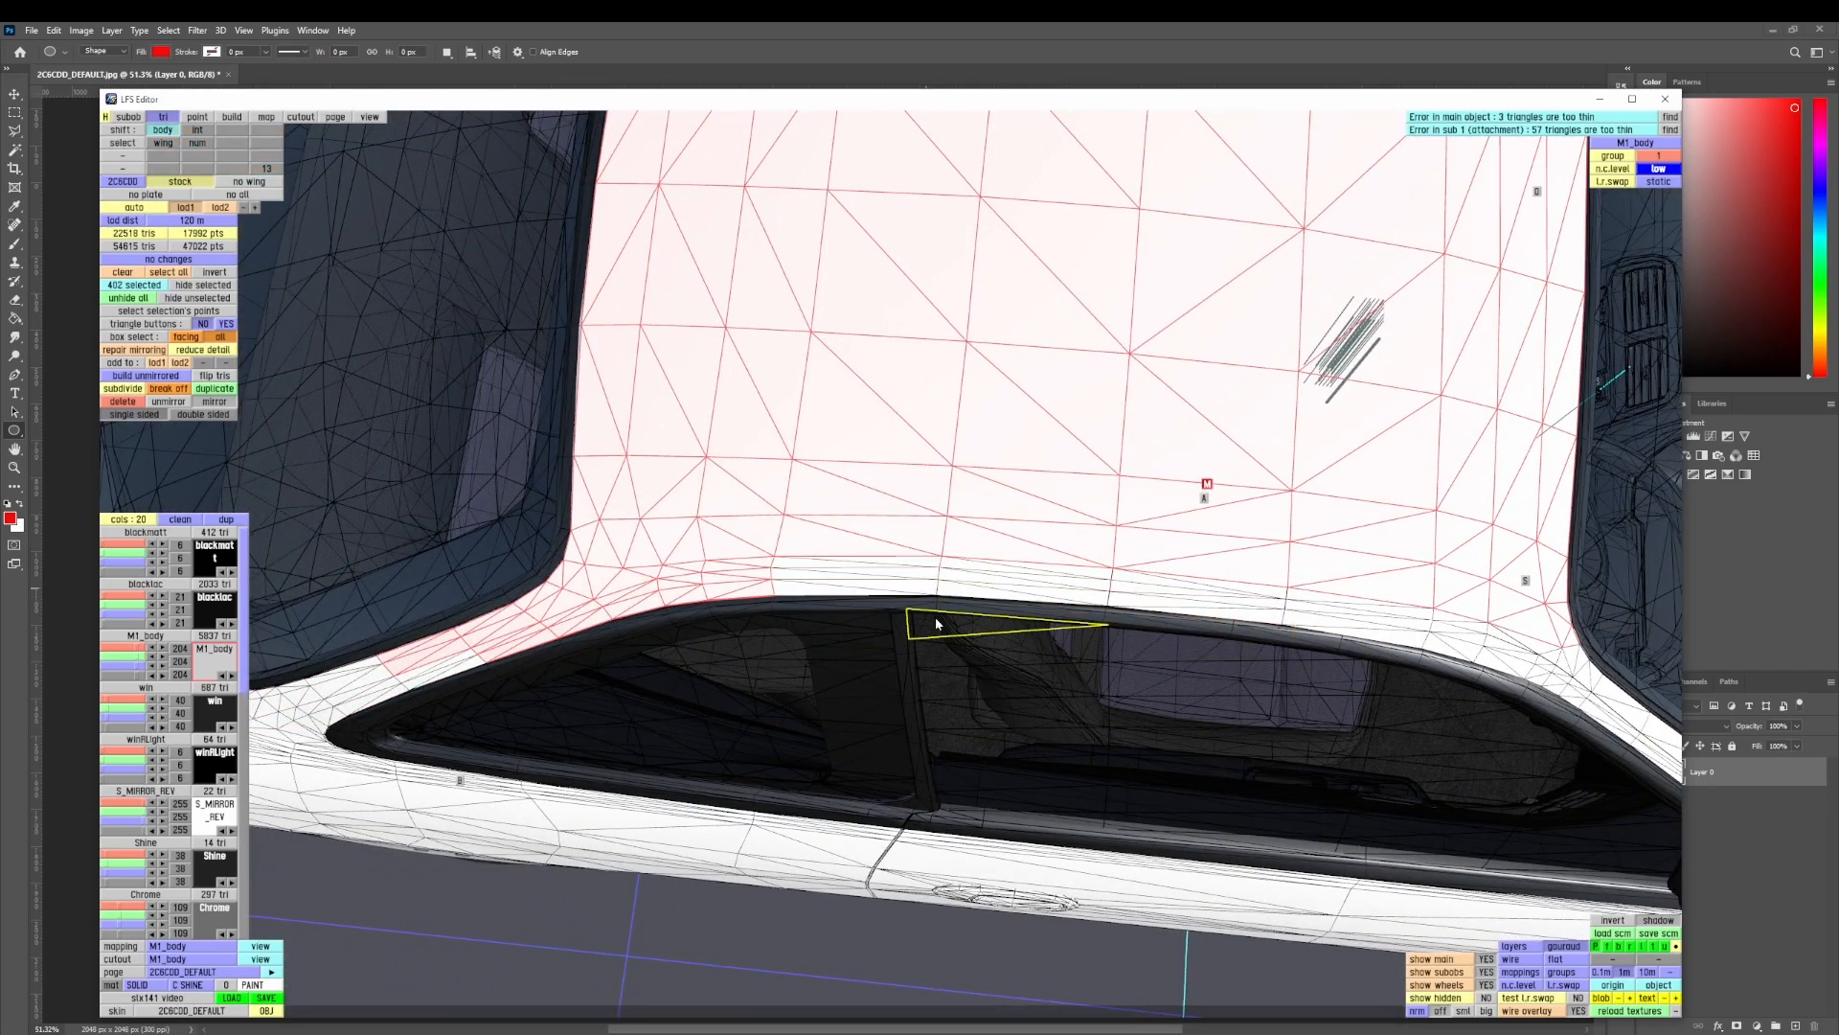
pyautogui.moveTo(621, 619); pyautogui.dragTo(805, 611, button='middle')
pyautogui.keyDown('ctrl'); pyautogui.moveTo(869, 636); pyautogui.dragTo(869, 636); pyautogui.keyUp('ctrl')
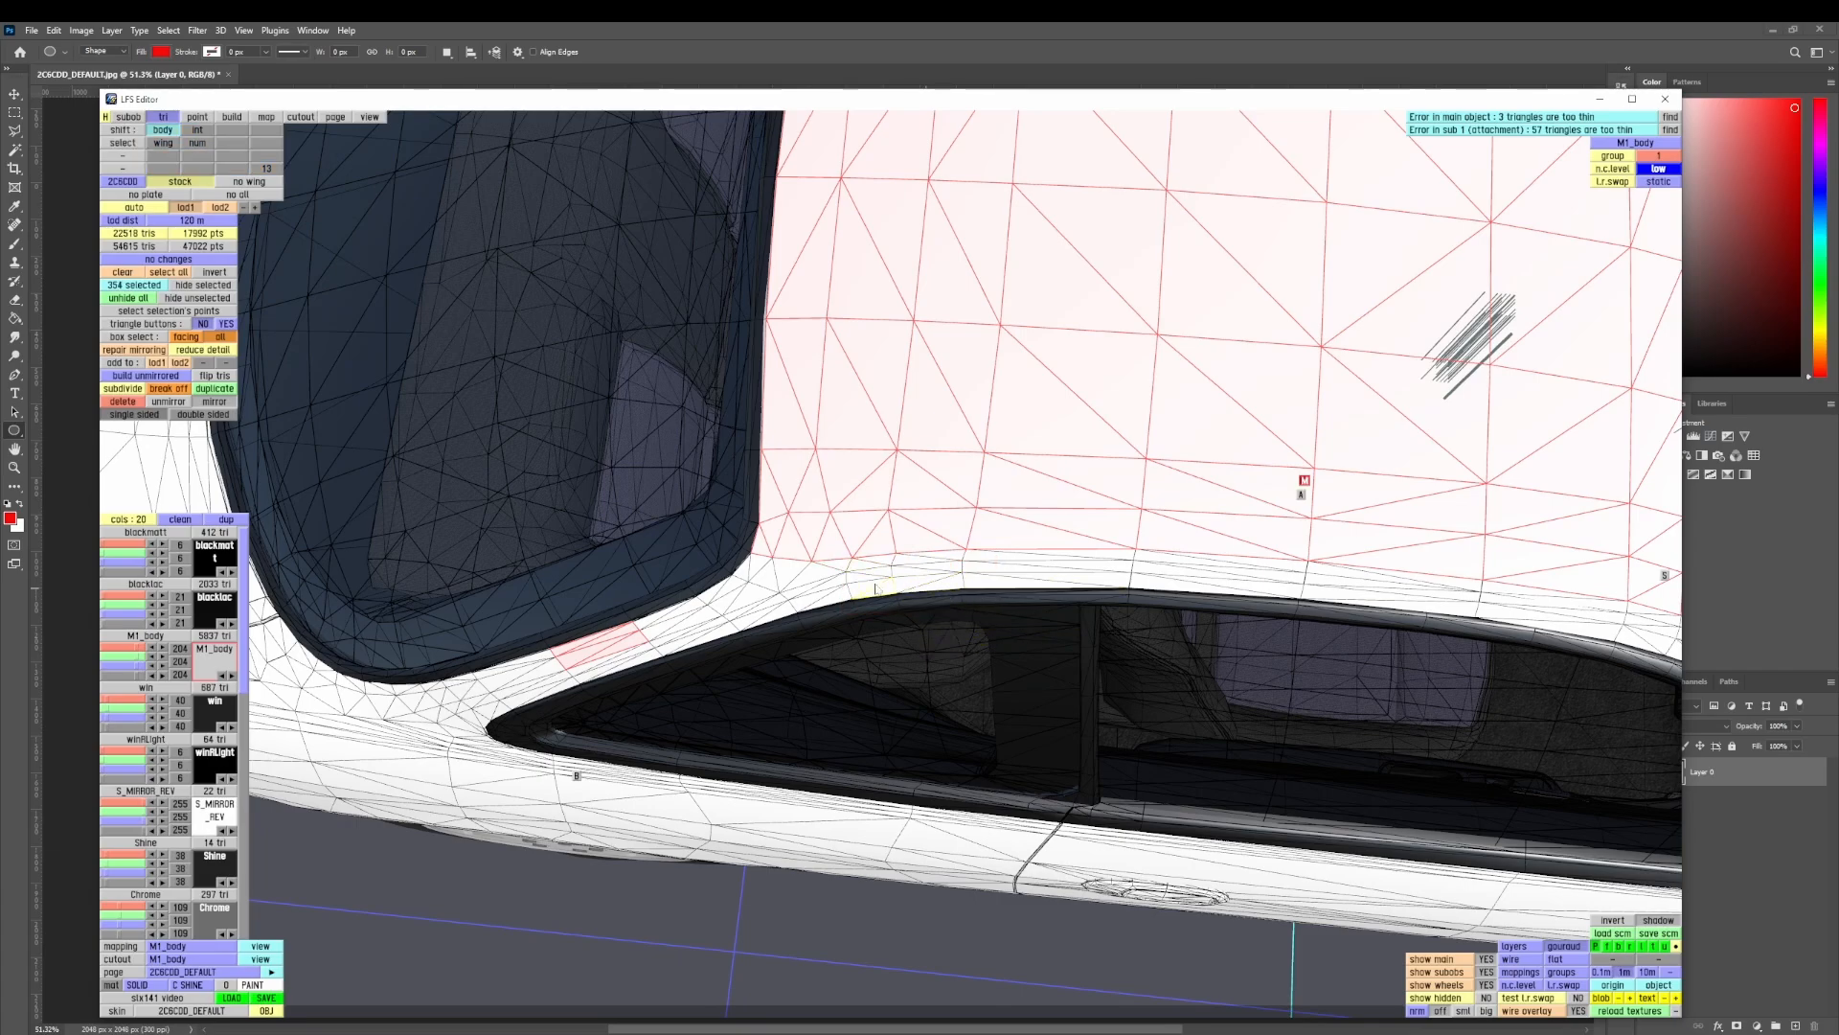
pyautogui.moveTo(875, 589); pyautogui.dragTo(899, 484, button='middle')
pyautogui.keyDown('shift'); pyautogui.moveTo(899, 484); pyautogui.dragTo(833, 541); pyautogui.keyUp('shift')
# - Add the trunk lid's triangles to the hood and roof selection
pyautogui.scroll(-5, 833, 541)
pyautogui.moveTo(833, 541); pyautogui.dragTo(1083, 226, button='middle')
pyautogui.keyDown('shift'); pyautogui.click(903, 577); pyautogui.keyUp('shift')
pyautogui.scroll(10, 1034, 393)
pyautogui.scroll(3, 1053, 479)
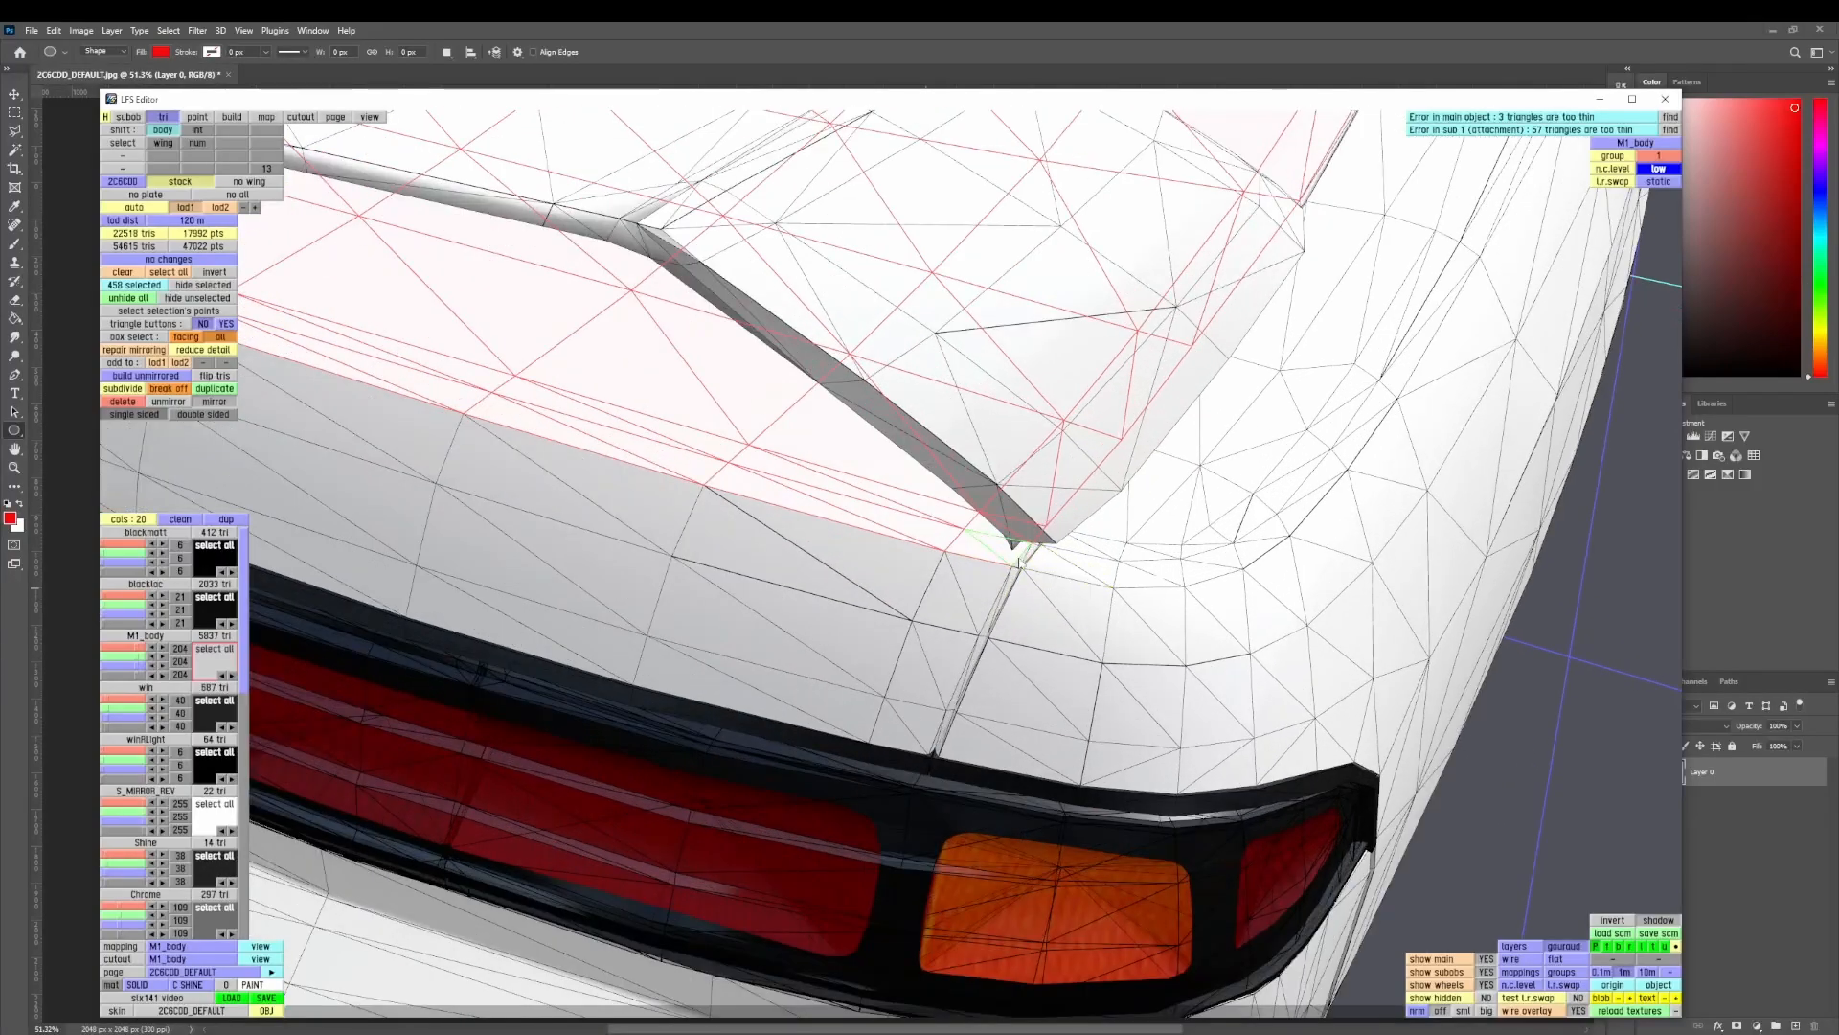
pyautogui.scroll(-6, 1070, 752)
pyautogui.moveTo(1070, 751); pyautogui.dragTo(1354, 312, button='middle')
pyautogui.scroll(8, 872, 588)
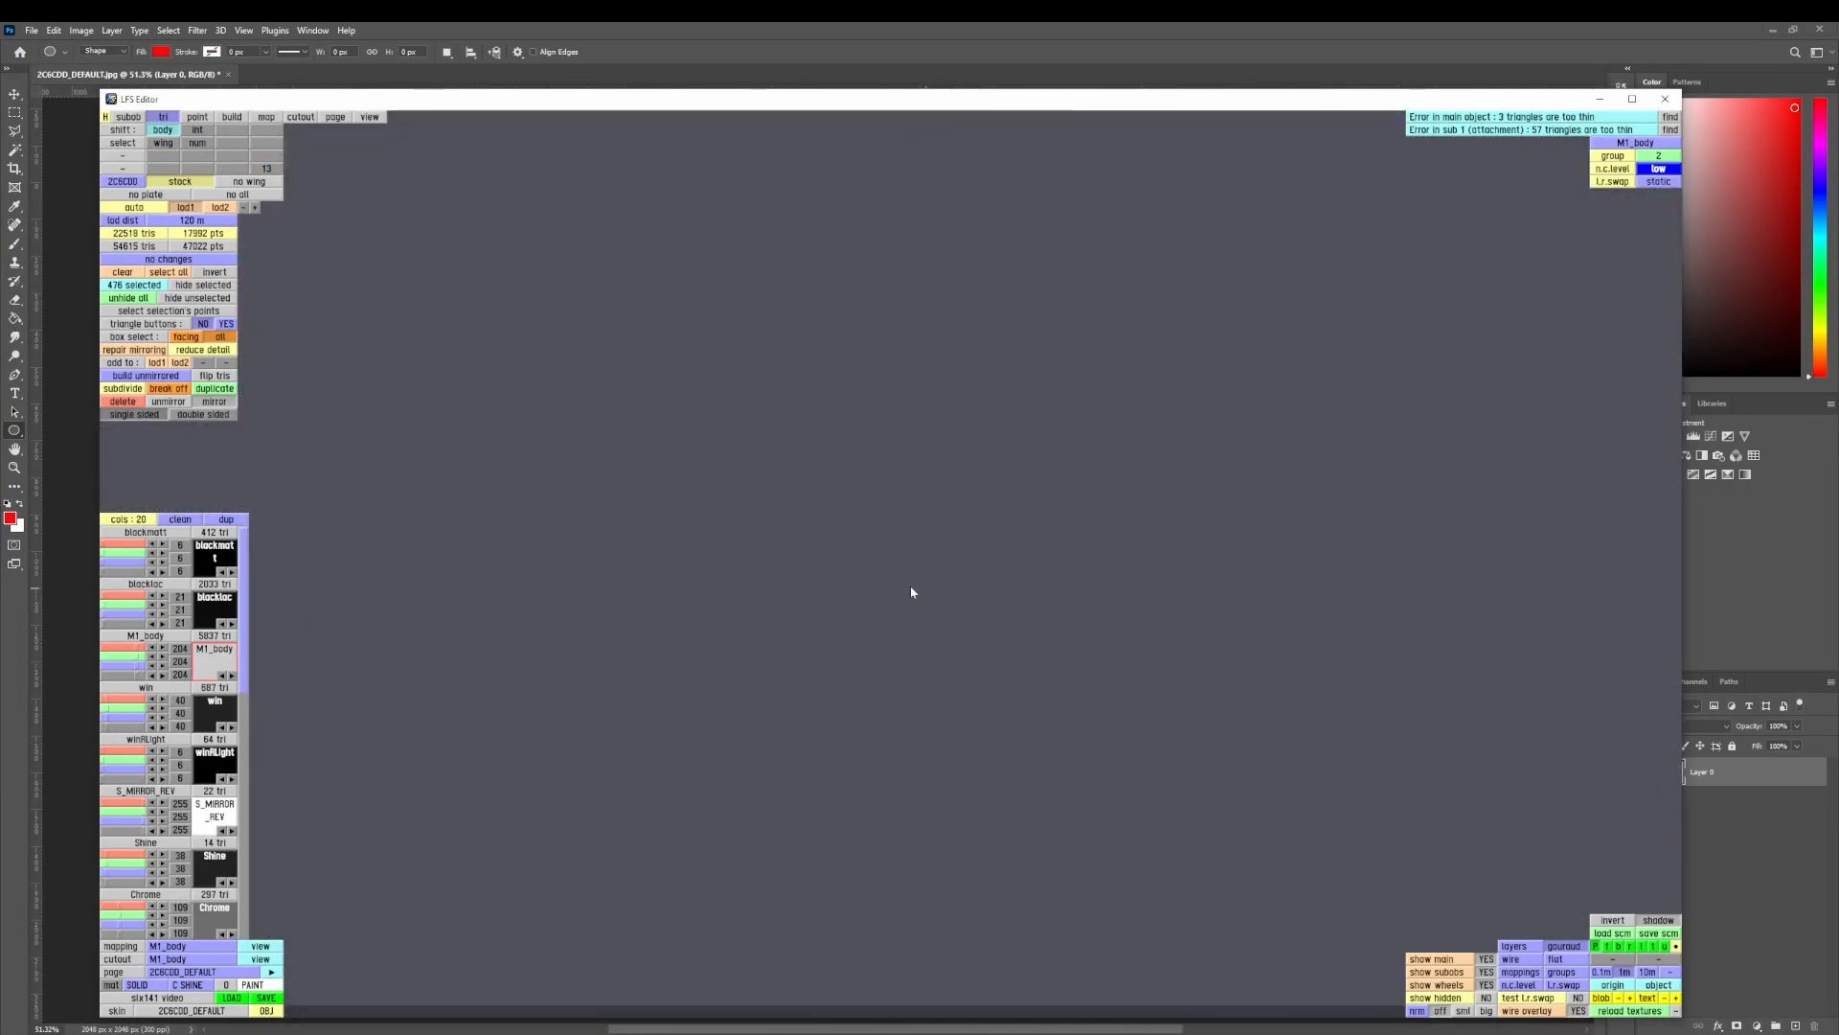
# - Add the narrow M1_body triangles between the trunk lid and the rear window seal, leaving the black seal unselected
pyautogui.scroll(-8, 911, 587)
pyautogui.scroll(9, 677, 738)
pyautogui.moveTo(678, 739); pyautogui.dragTo(737, 771, button='middle')
pyautogui.keyDown('shift'); pyautogui.click(713, 770); pyautogui.keyUp('shift')
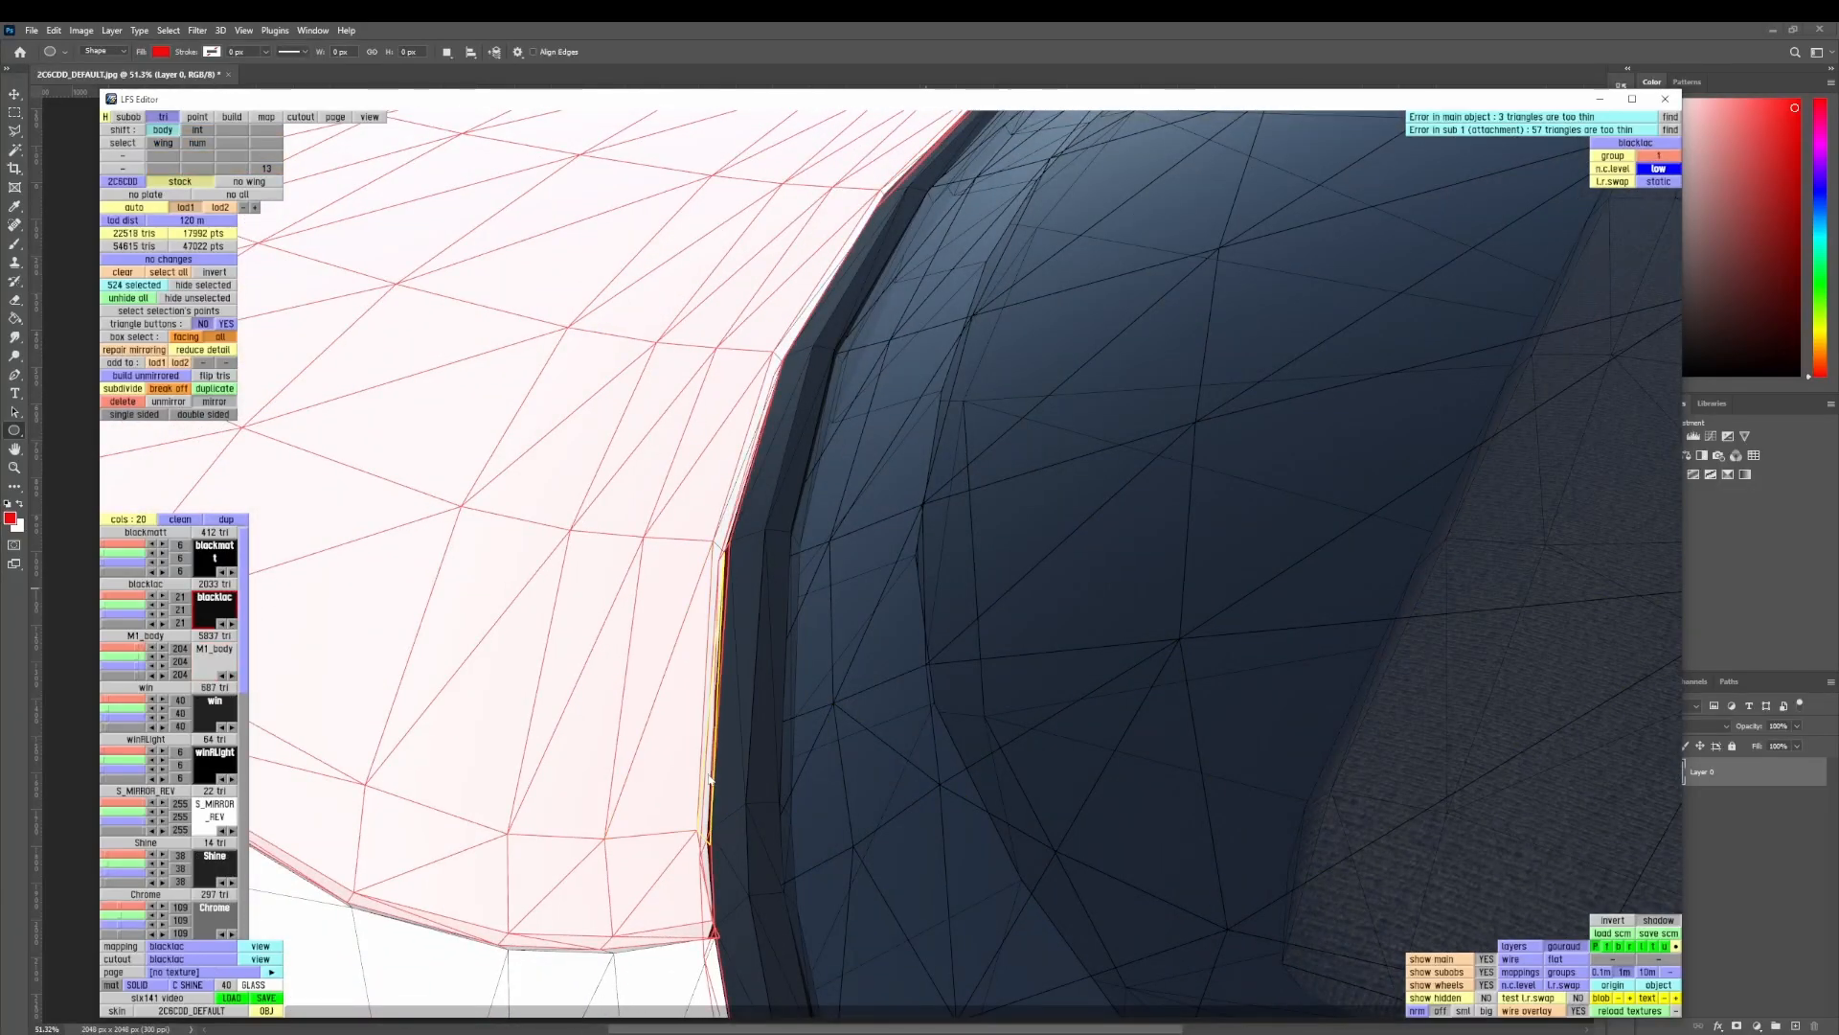
pyautogui.scroll(-5, 710, 766)
pyautogui.scroll(5, 728, 657)
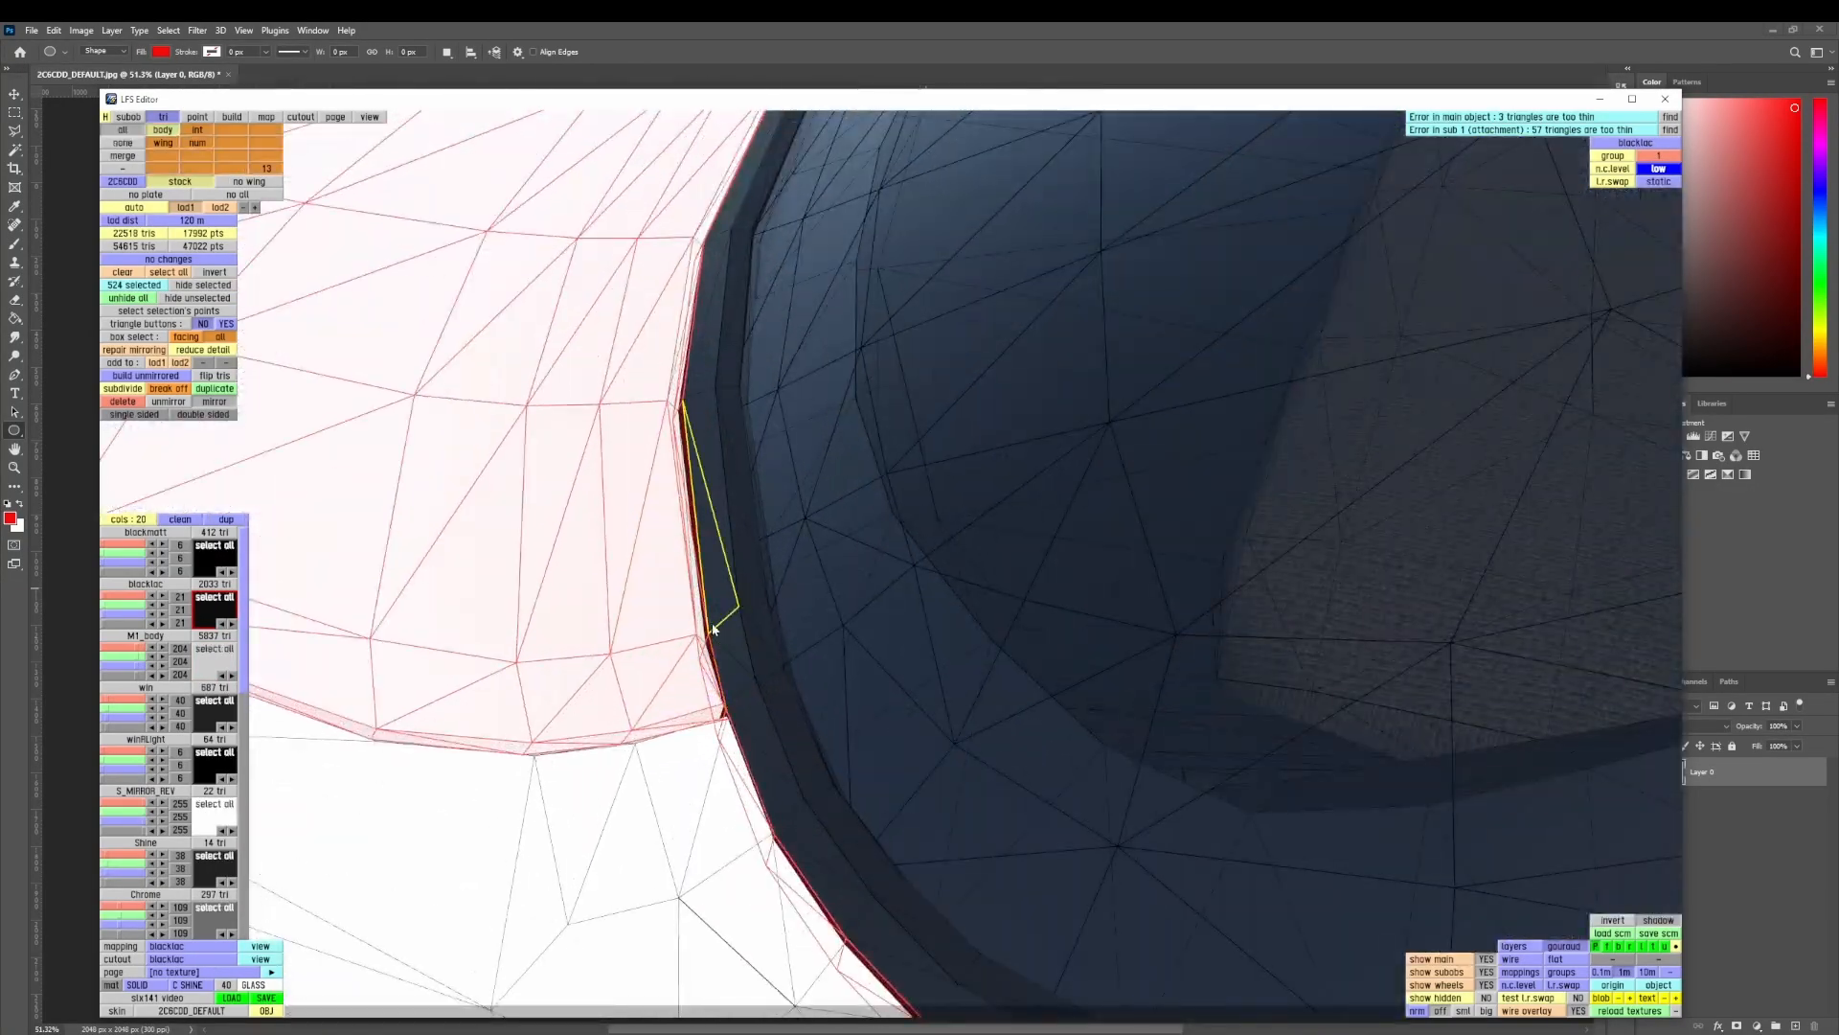
pyautogui.keyDown('shift'); pyautogui.click(706, 626); pyautogui.keyUp('shift')
pyautogui.scroll(2, 704, 630)
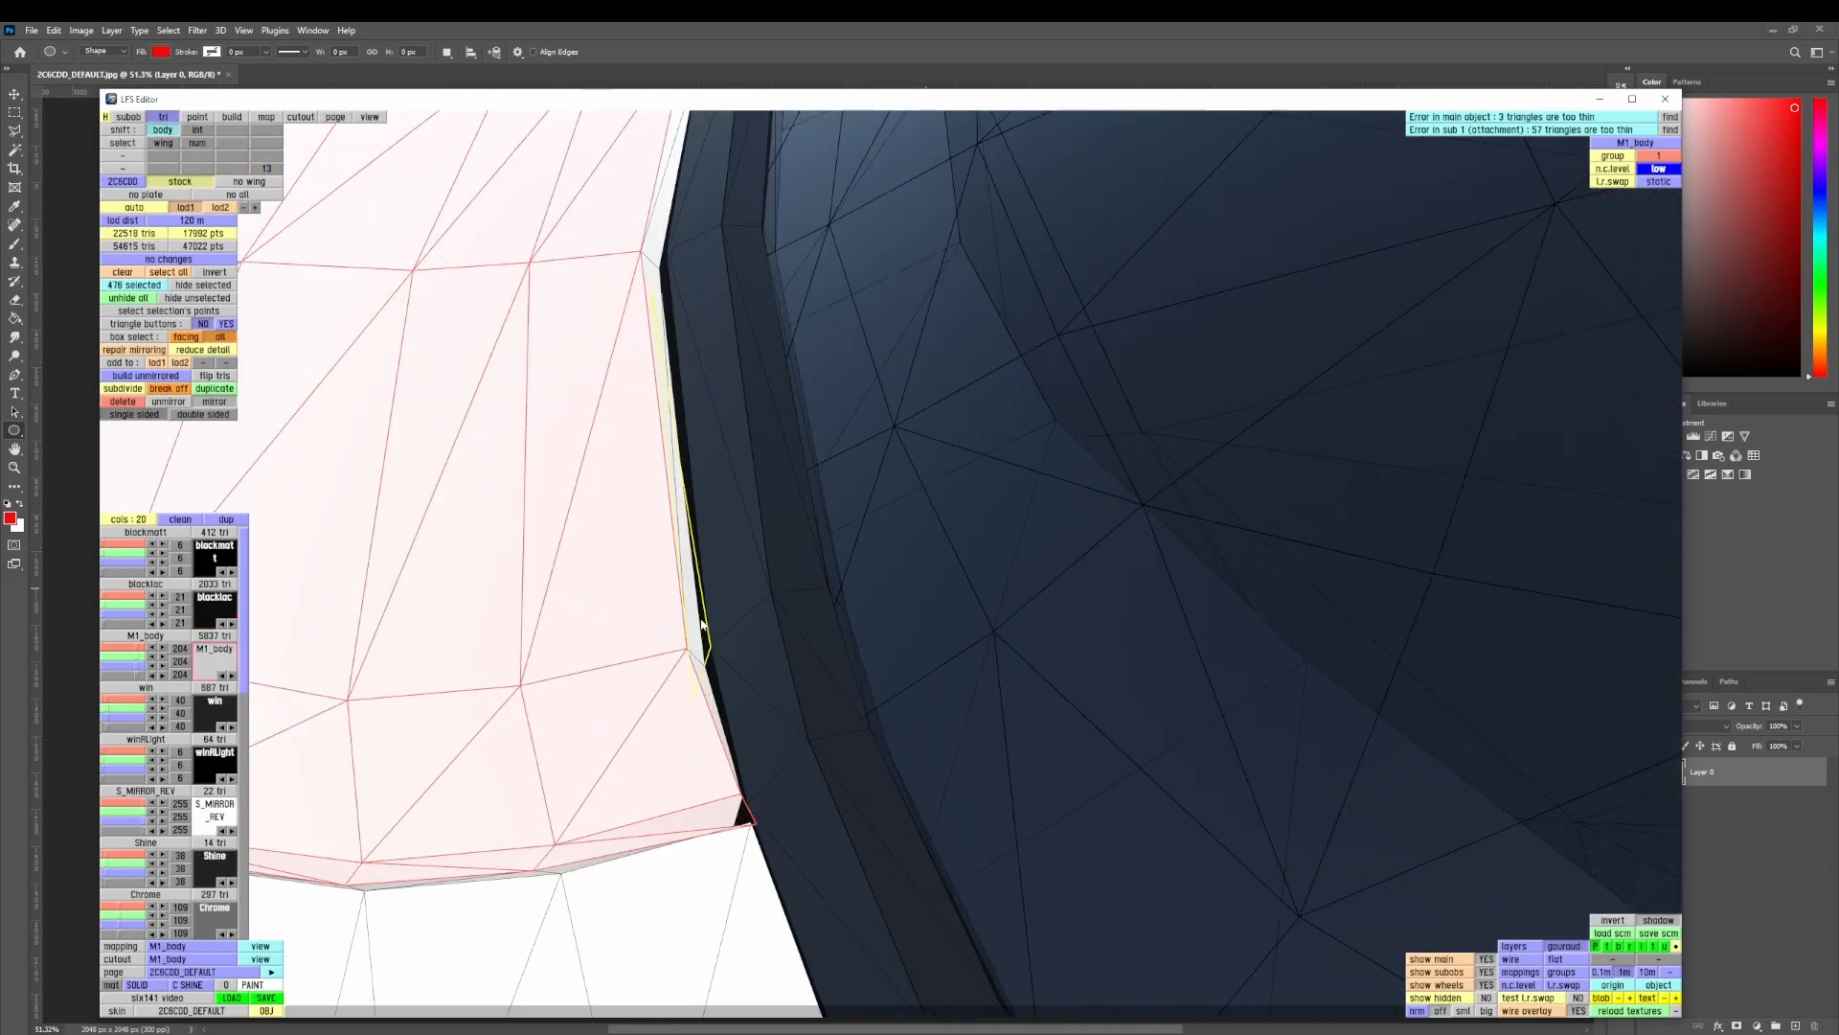
pyautogui.moveTo(702, 633); pyautogui.dragTo(709, 644, button='middle')
pyautogui.keyDown('shift'); pyautogui.click(698, 641); pyautogui.keyUp('shift')
pyautogui.scroll(-5, 723, 669)
pyautogui.scroll(-5, 732, 677)
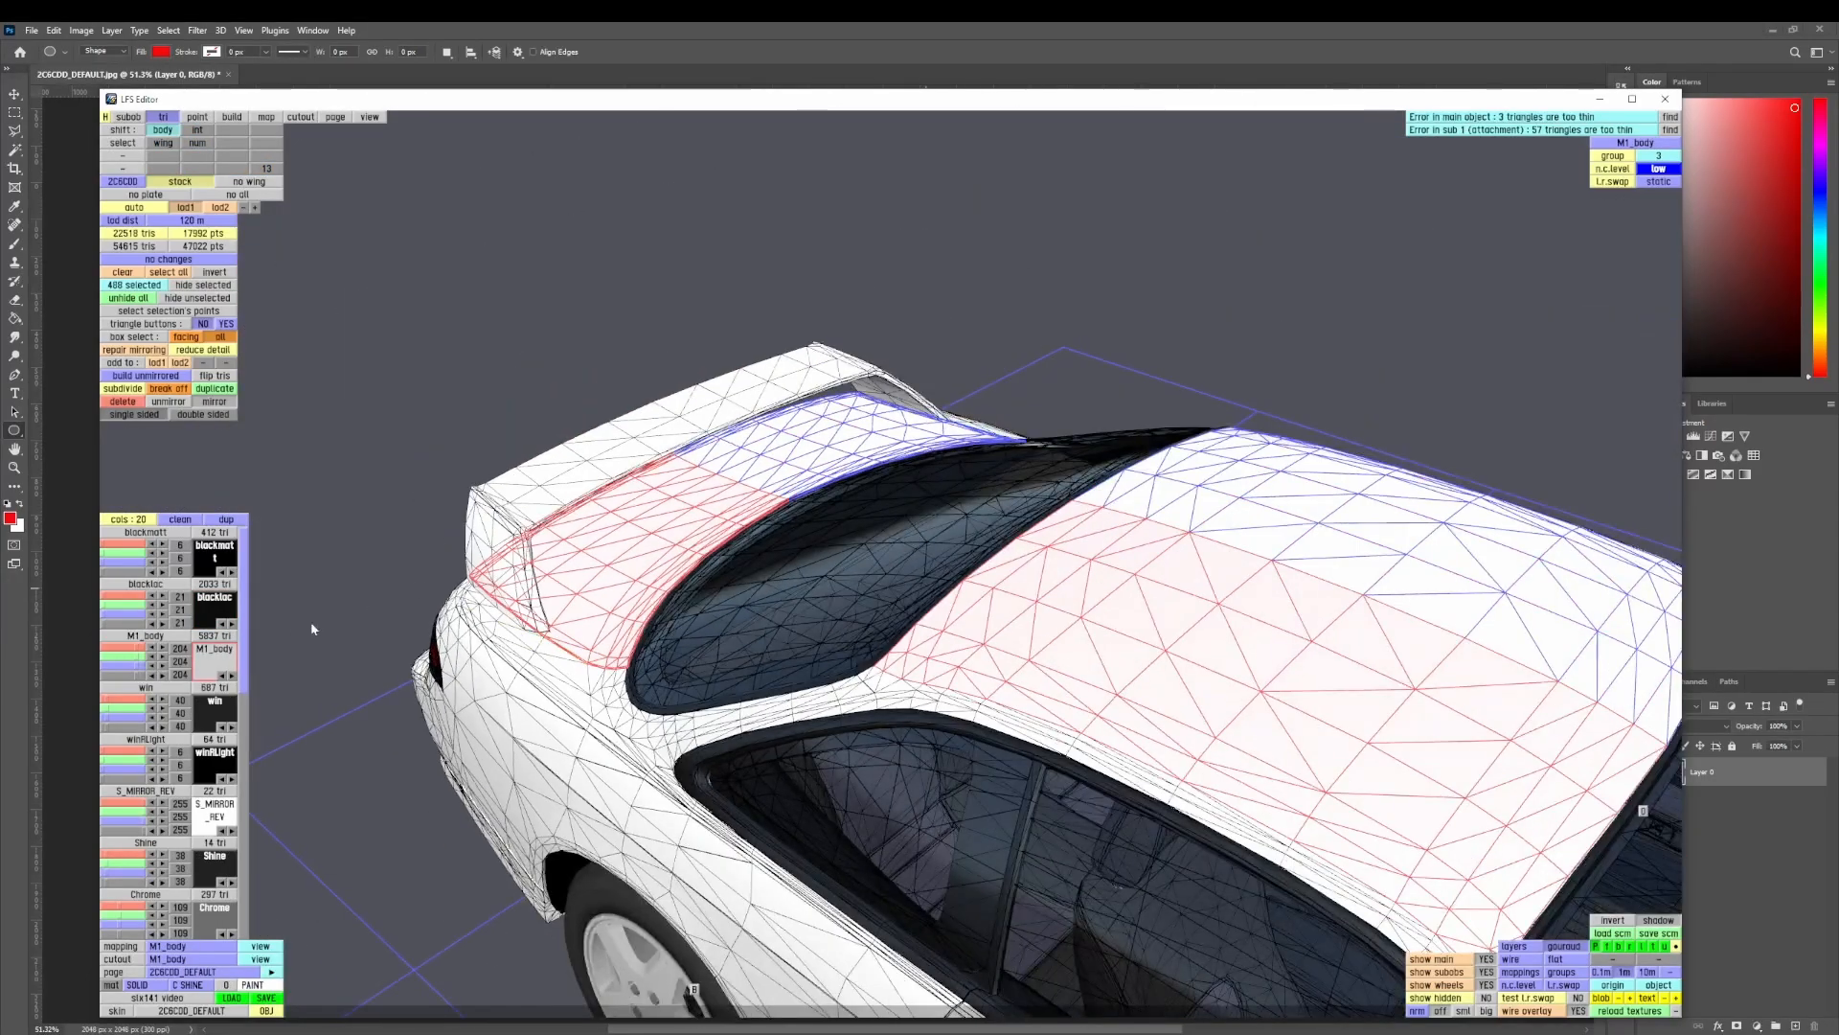
# - Duplicate the M1_body mapping as M1_Top and assign the selected hood, roof and trunk triangles to it
pyautogui.click(226, 519)
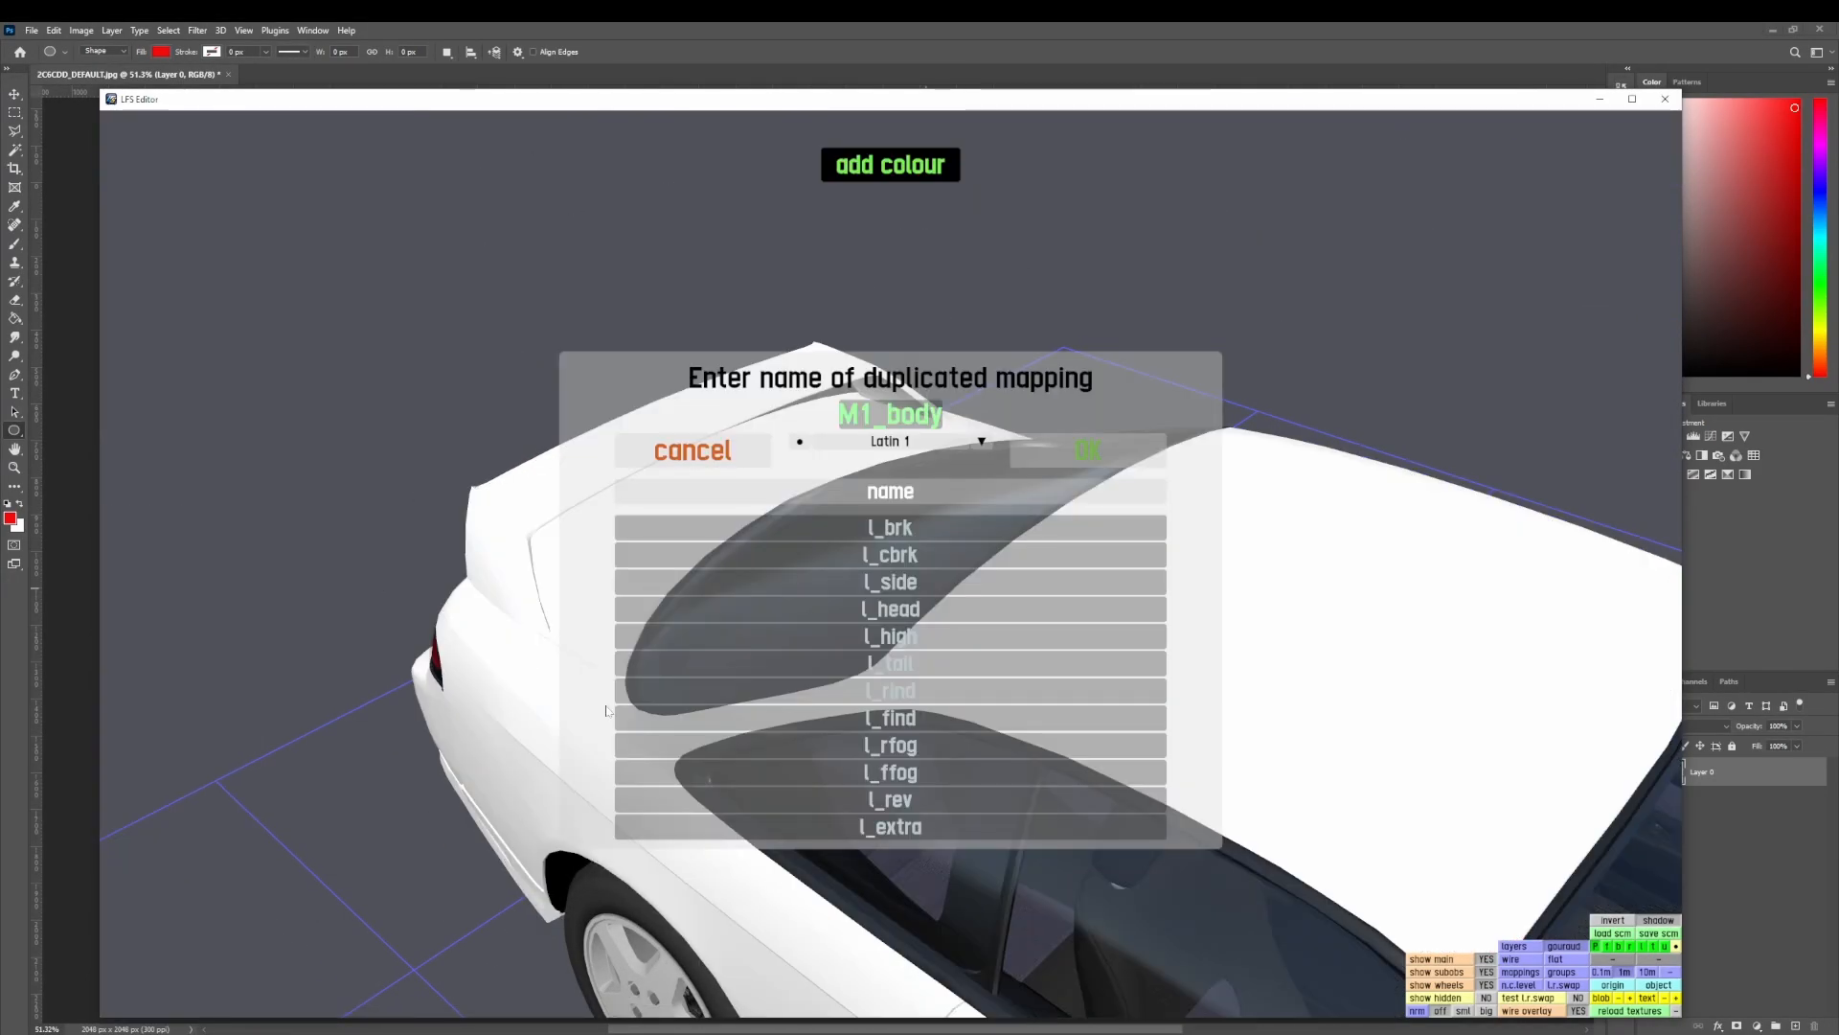
pyautogui.press('Return')
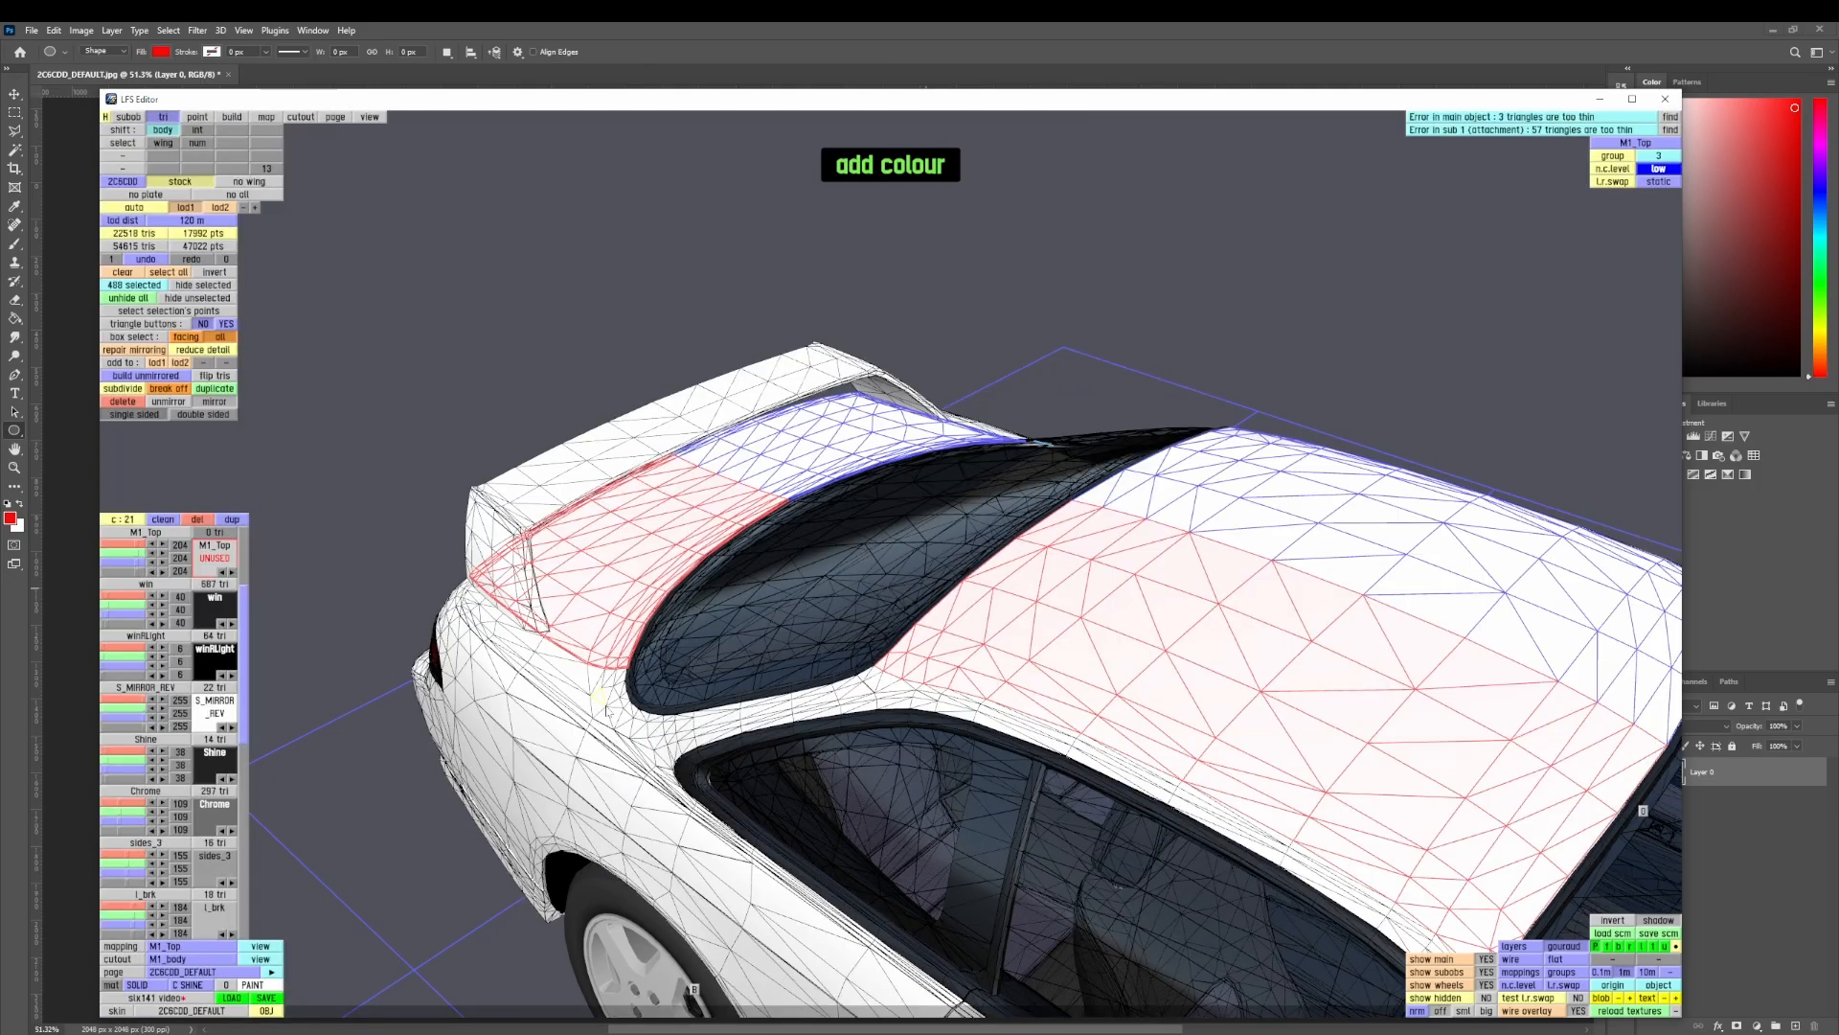
pyautogui.scroll(3, 221, 668)
pyautogui.click(215, 713)
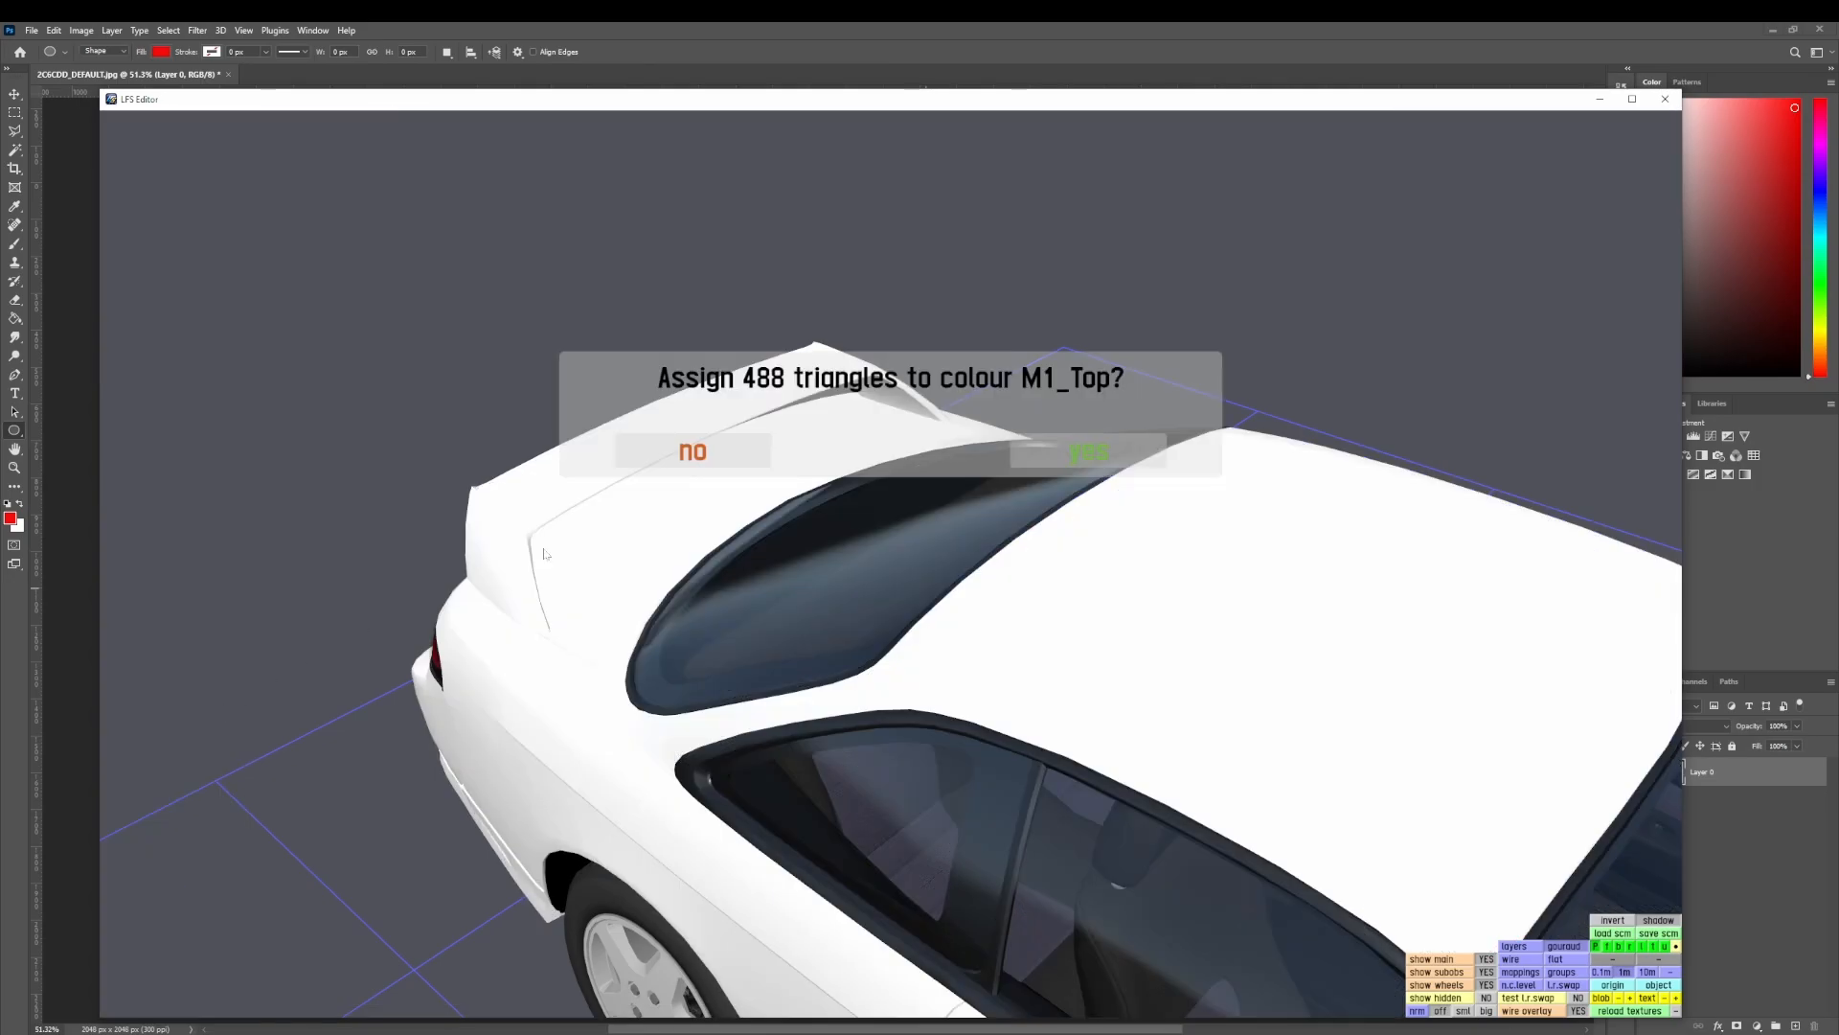
pyautogui.click(1079, 451)
# - Select the connected triangles of the rear wing above the trunk lid
pyautogui.scroll(-4, 1054, 483)
pyautogui.moveTo(900, 661); pyautogui.dragTo(630, 614, button='right')
pyautogui.scroll(5, 713, 554)
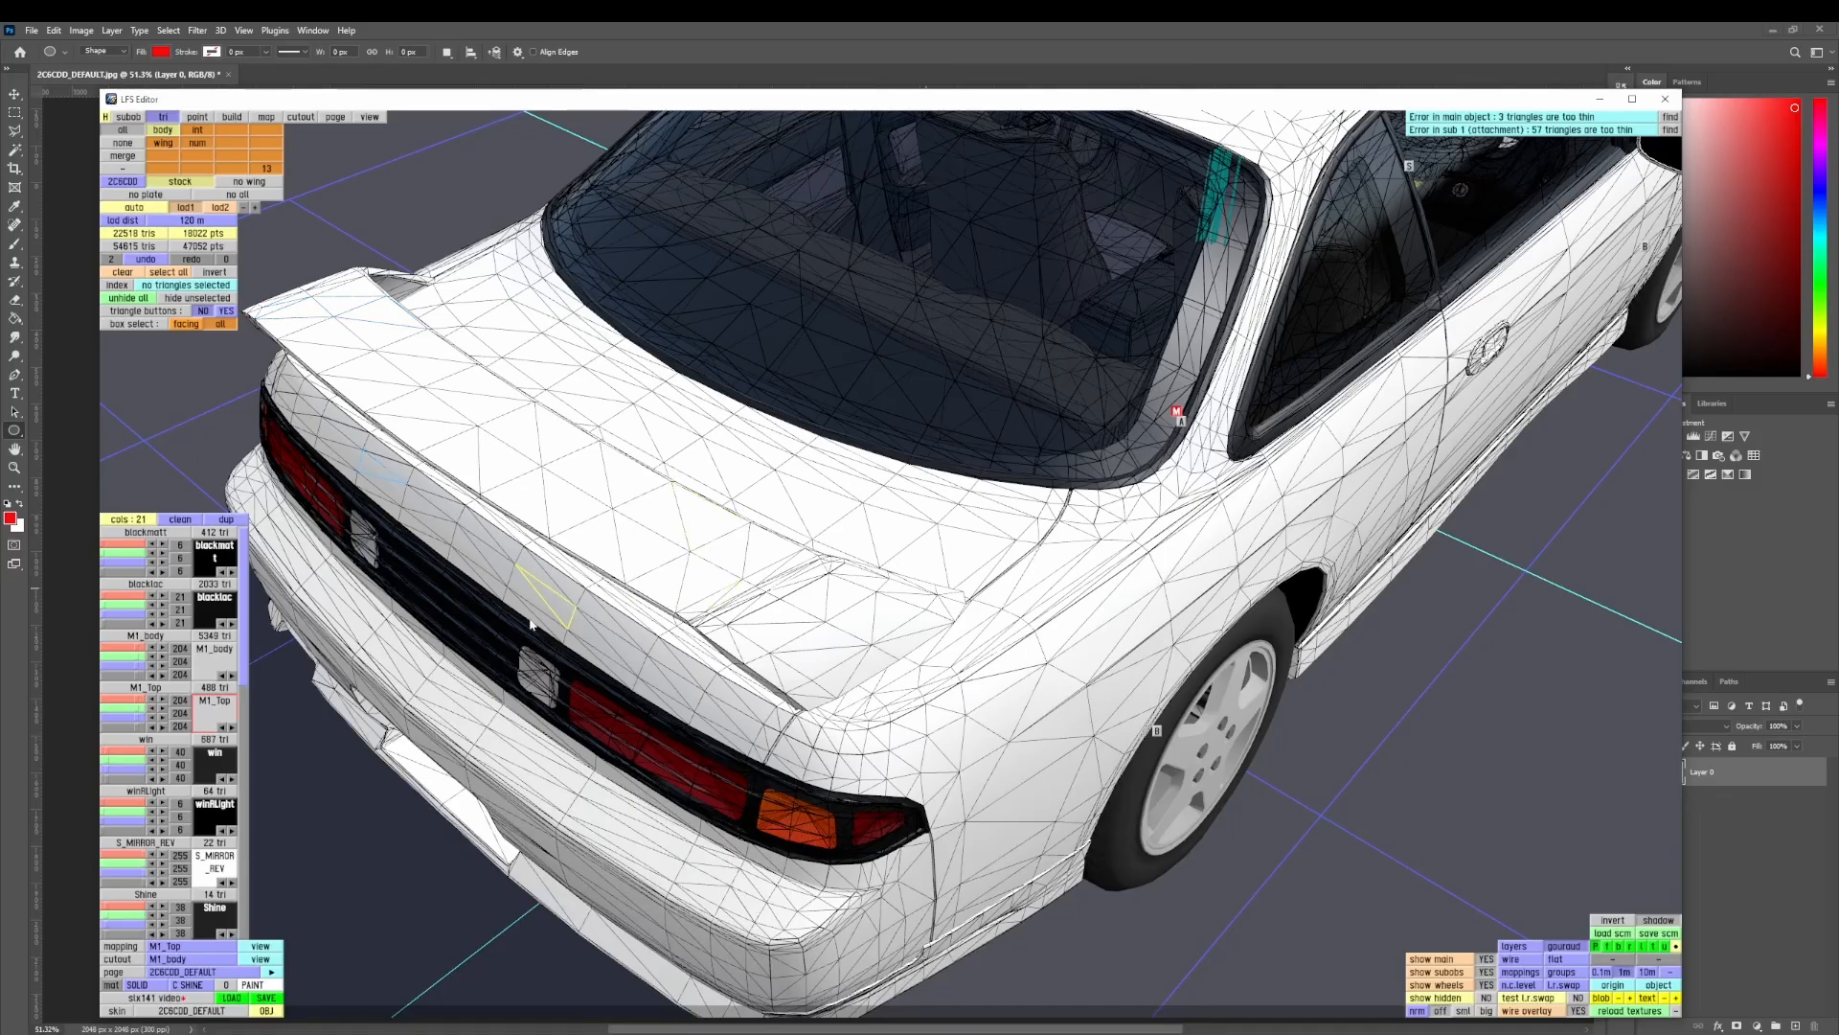
pyautogui.click(734, 580)
pyautogui.moveTo(735, 581); pyautogui.dragTo(721, 654, button='right')
# - Alternate between point and triangle modes and complete the triangle selection over the whole rear wing
pyautogui.press('p')
pyautogui.press('t')
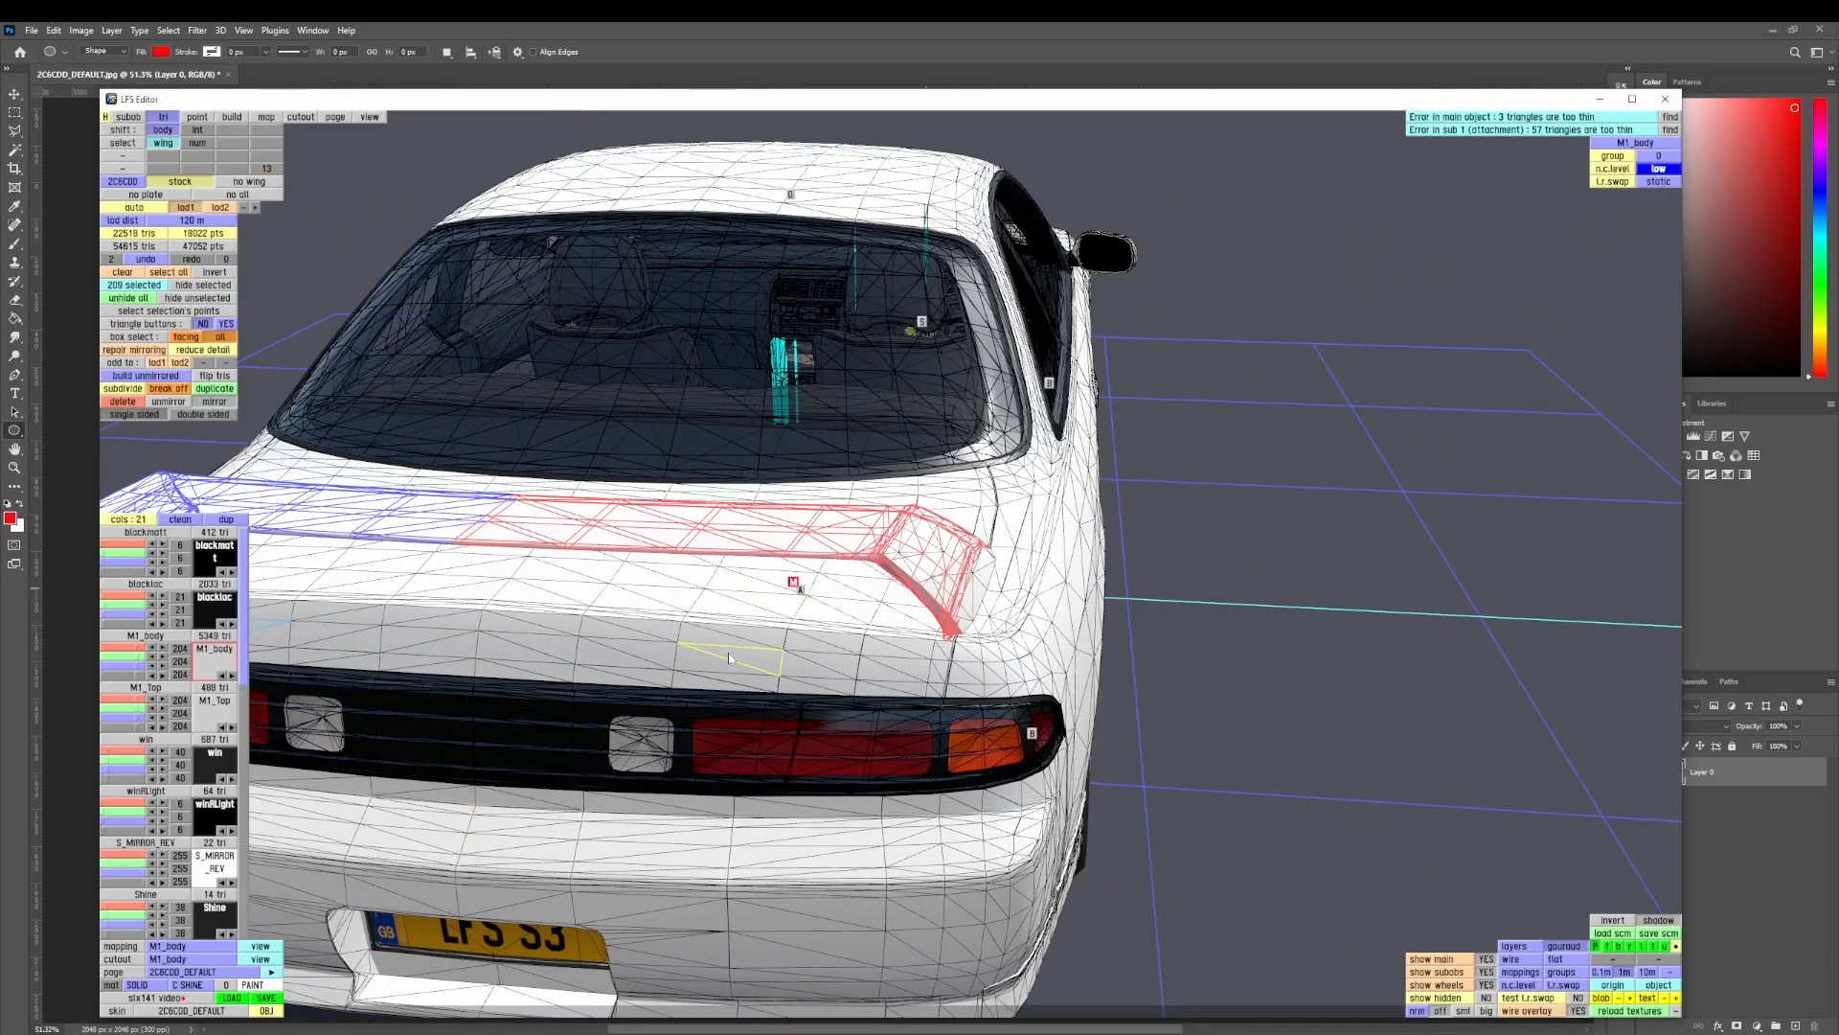
pyautogui.press('p')
pyautogui.press('t')
pyautogui.press('p')
pyautogui.press('t')
pyautogui.press('p')
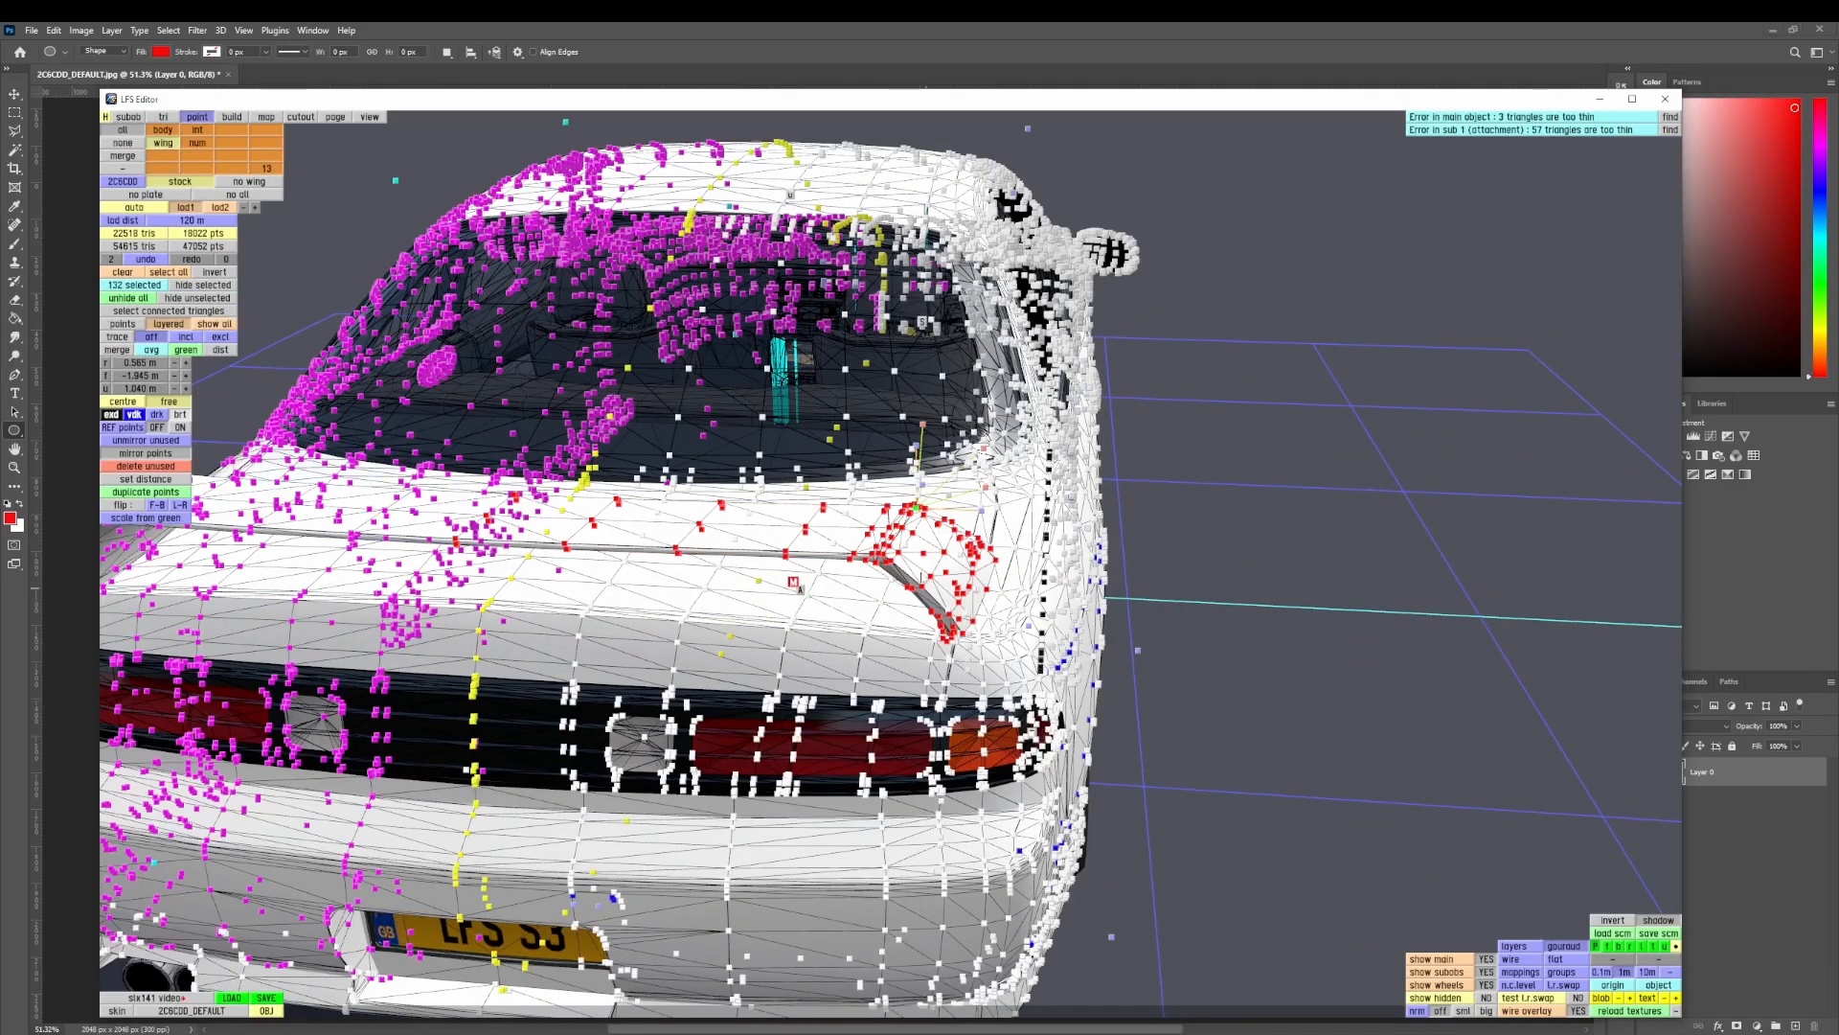
pyautogui.press('t')
pyautogui.moveTo(756, 710); pyautogui.dragTo(692, 615, button='right')
pyautogui.scroll(4, 772, 494)
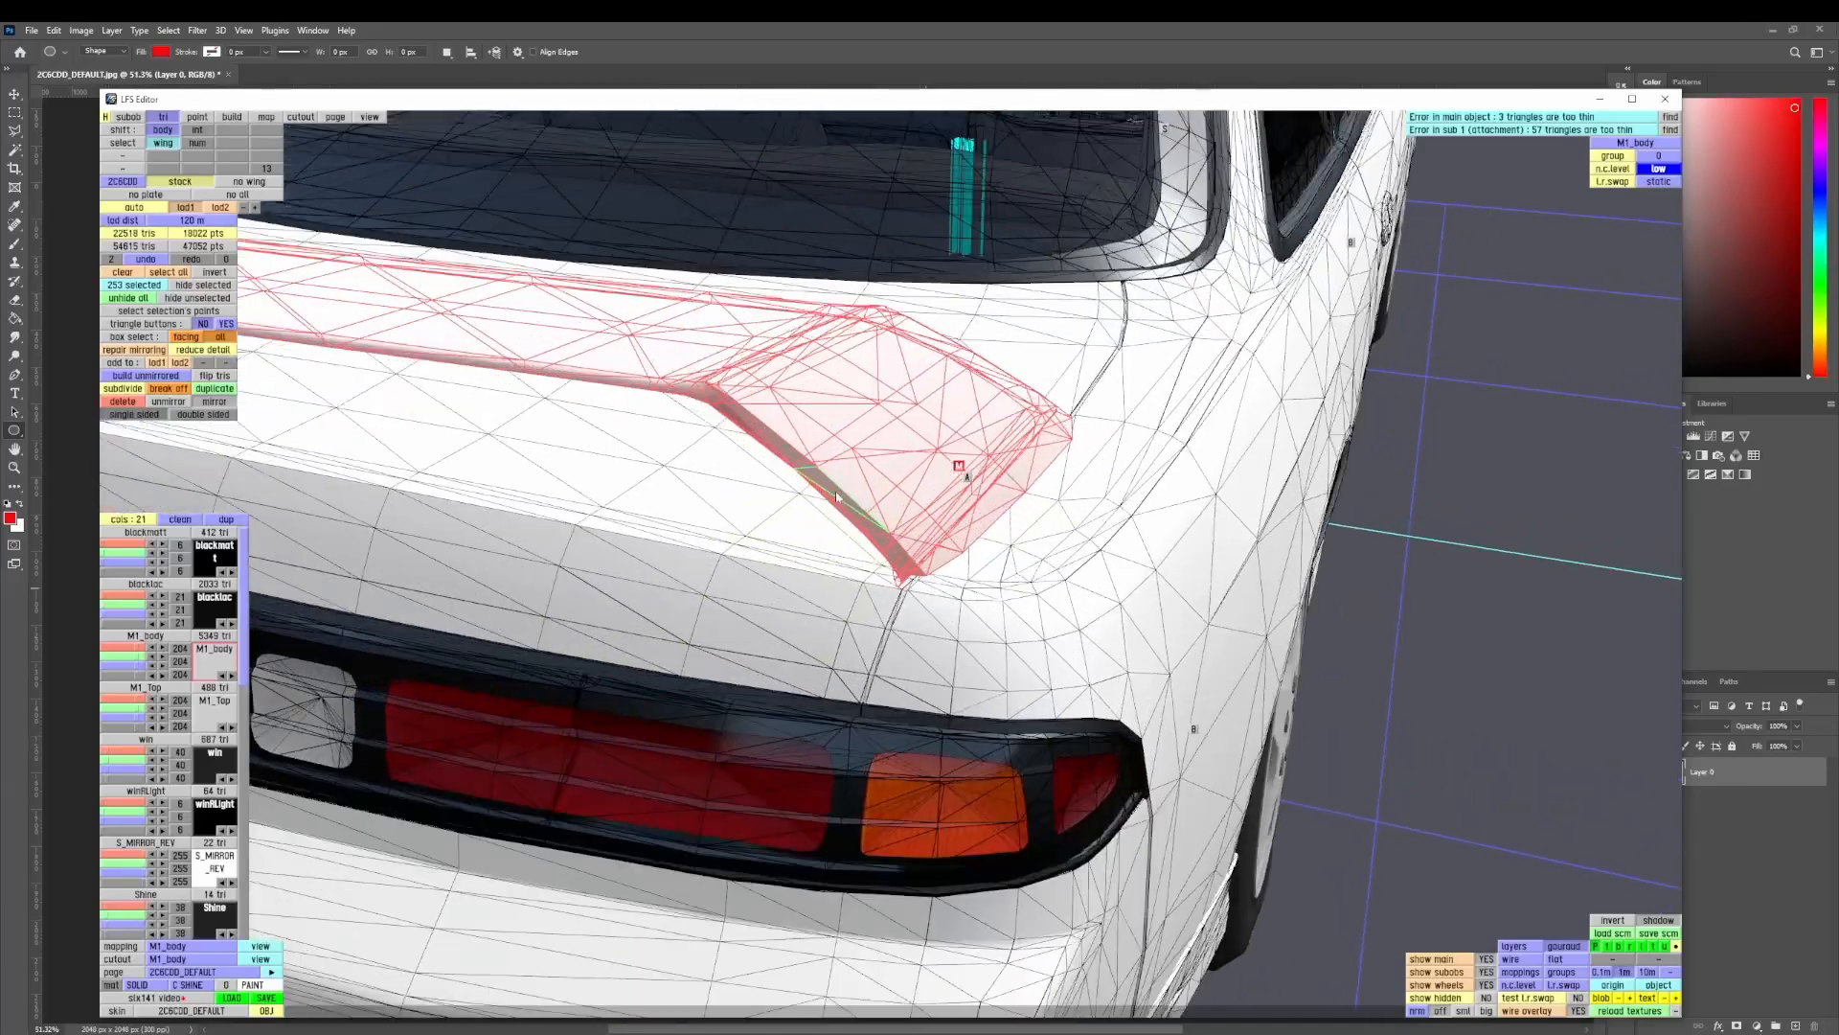
pyautogui.moveTo(838, 507); pyautogui.dragTo(956, 632, button='right')
# - Duplicate the M1_body mapping as M1_Wing and assign the selected wing triangles to it
pyautogui.click(230, 521)
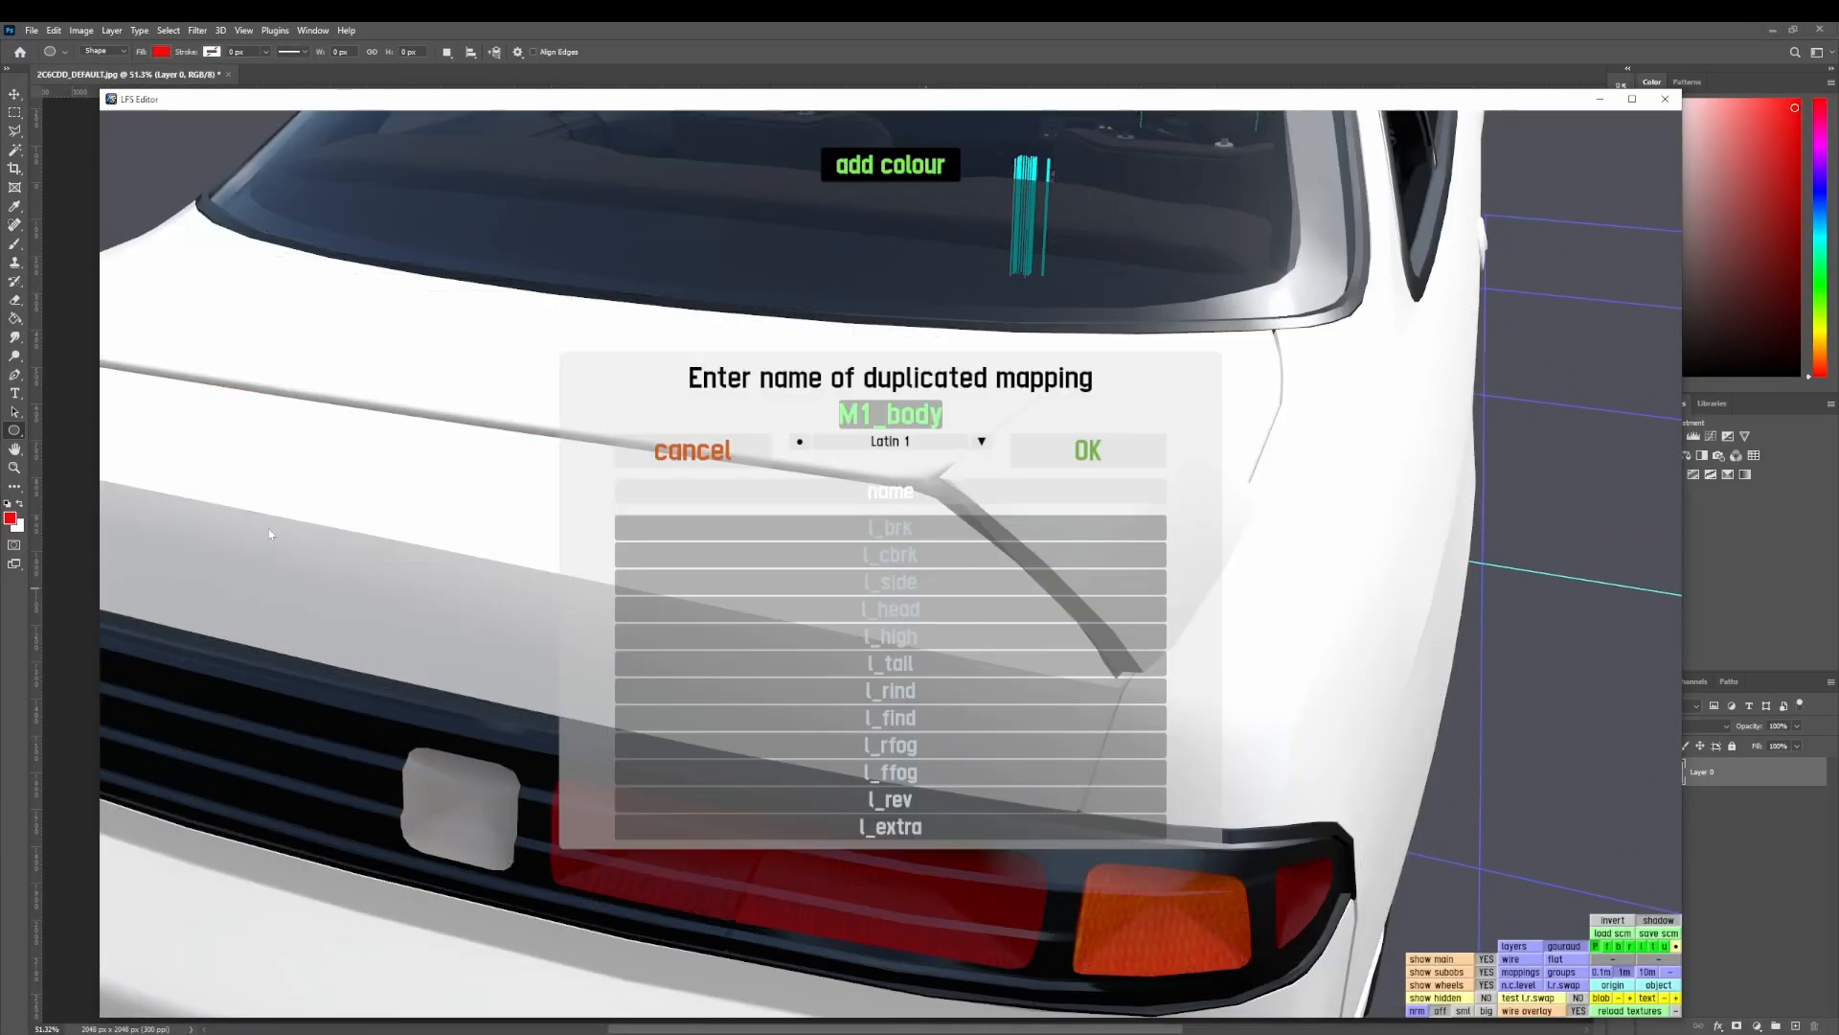
pyautogui.write('M1_Wing')
pyautogui.press('Return')
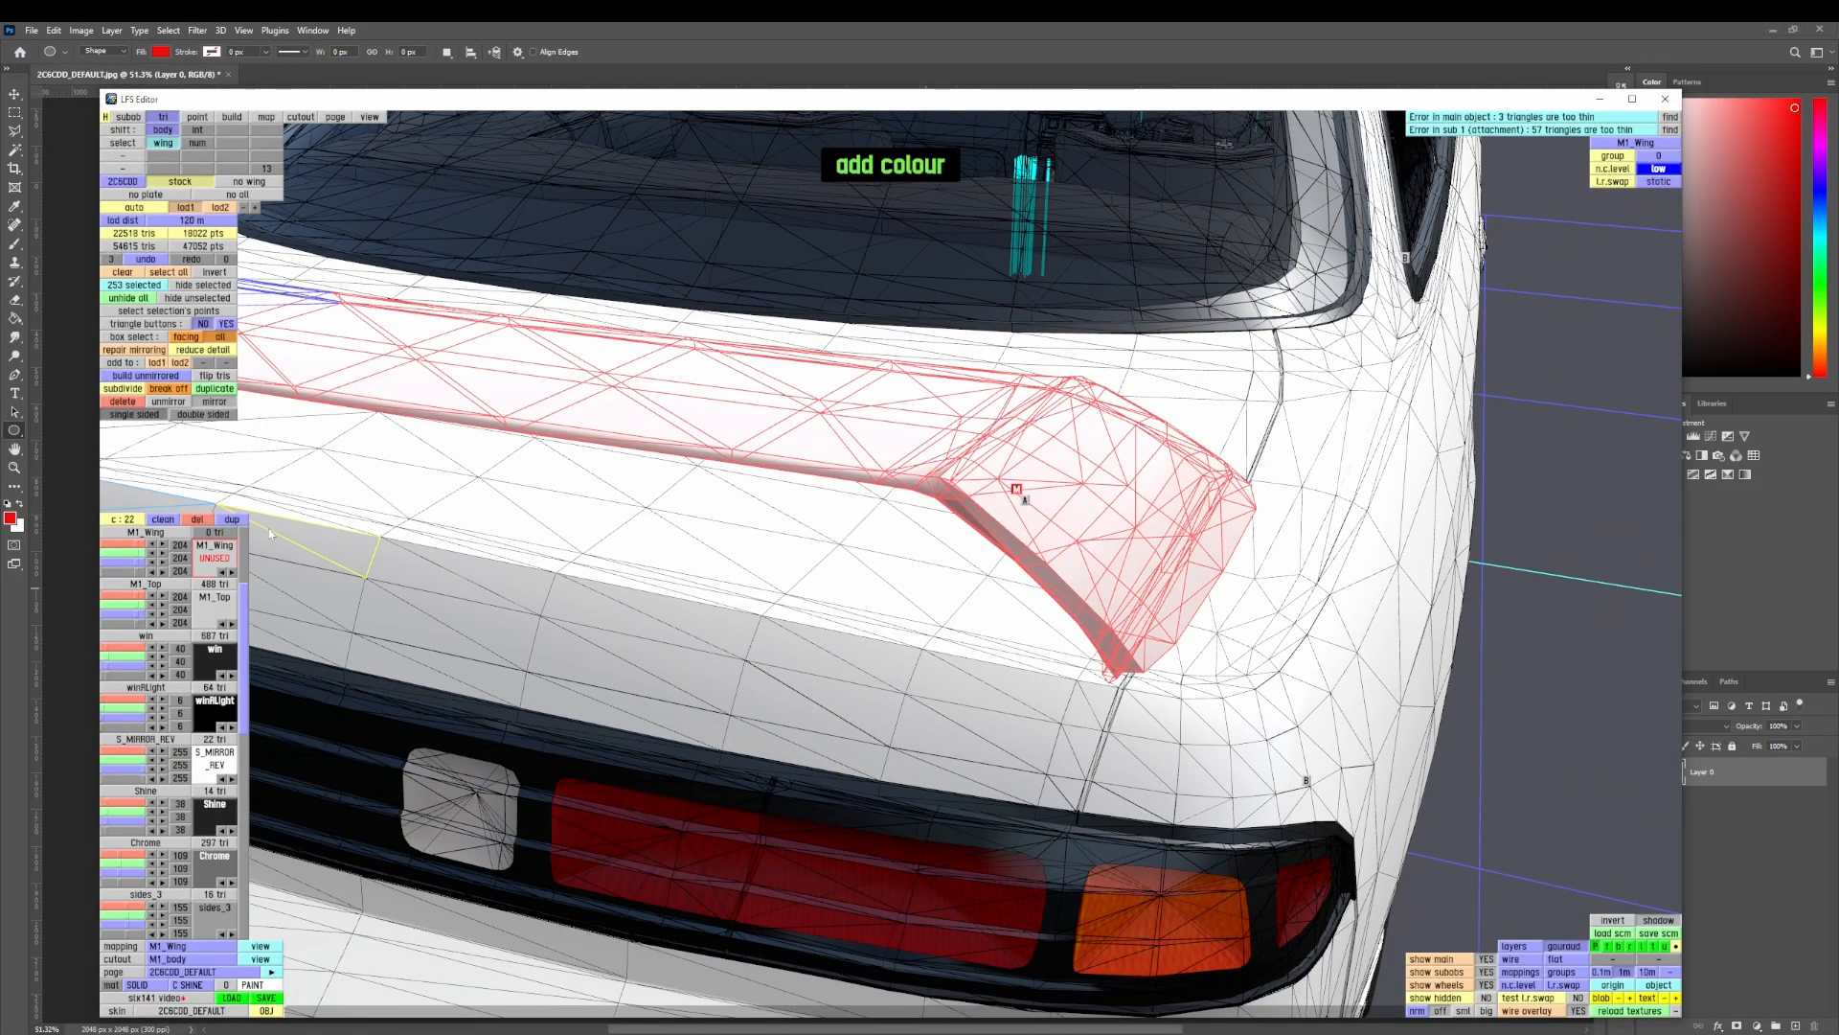
pyautogui.press('s')
pyautogui.click(1088, 447)
# - Clear the wing selection and select all M1_Top triangles to check which panels they cover
pyautogui.scroll(-8, 1082, 455)
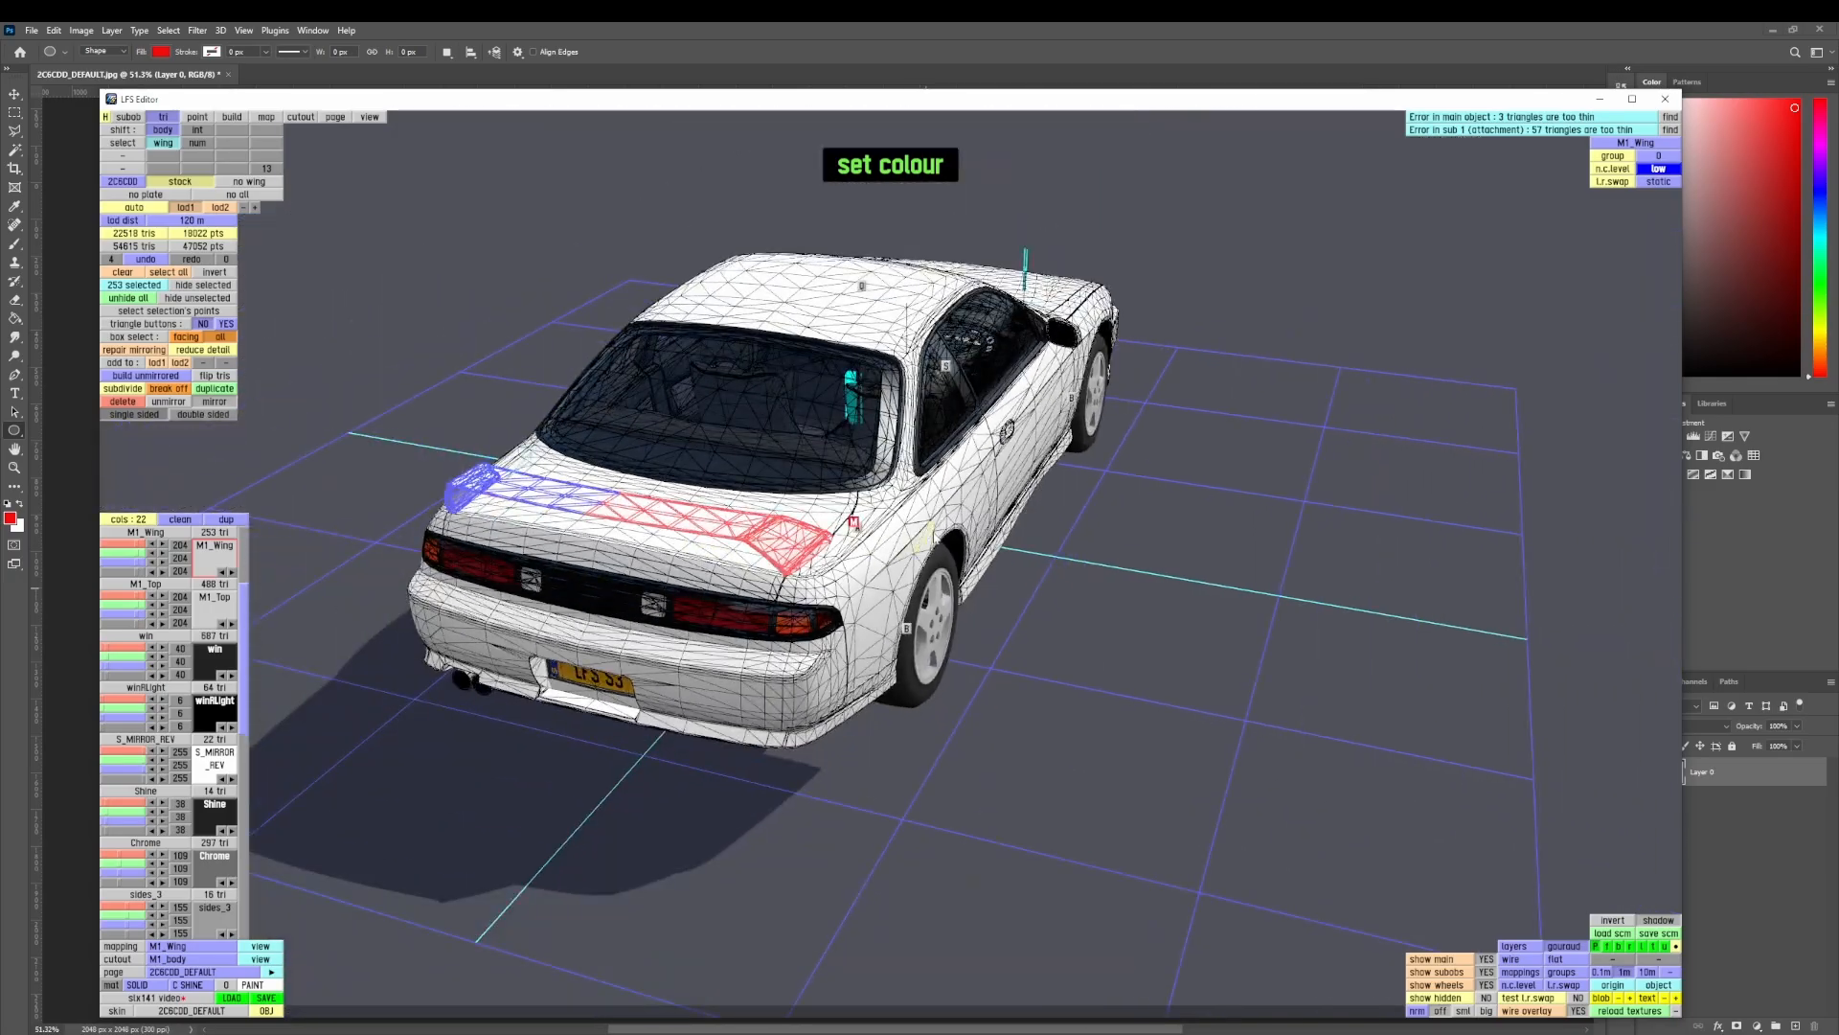
pyautogui.press('c')
pyautogui.moveTo(1101, 479); pyautogui.dragTo(1067, 594, button='right')
pyautogui.click(215, 599)
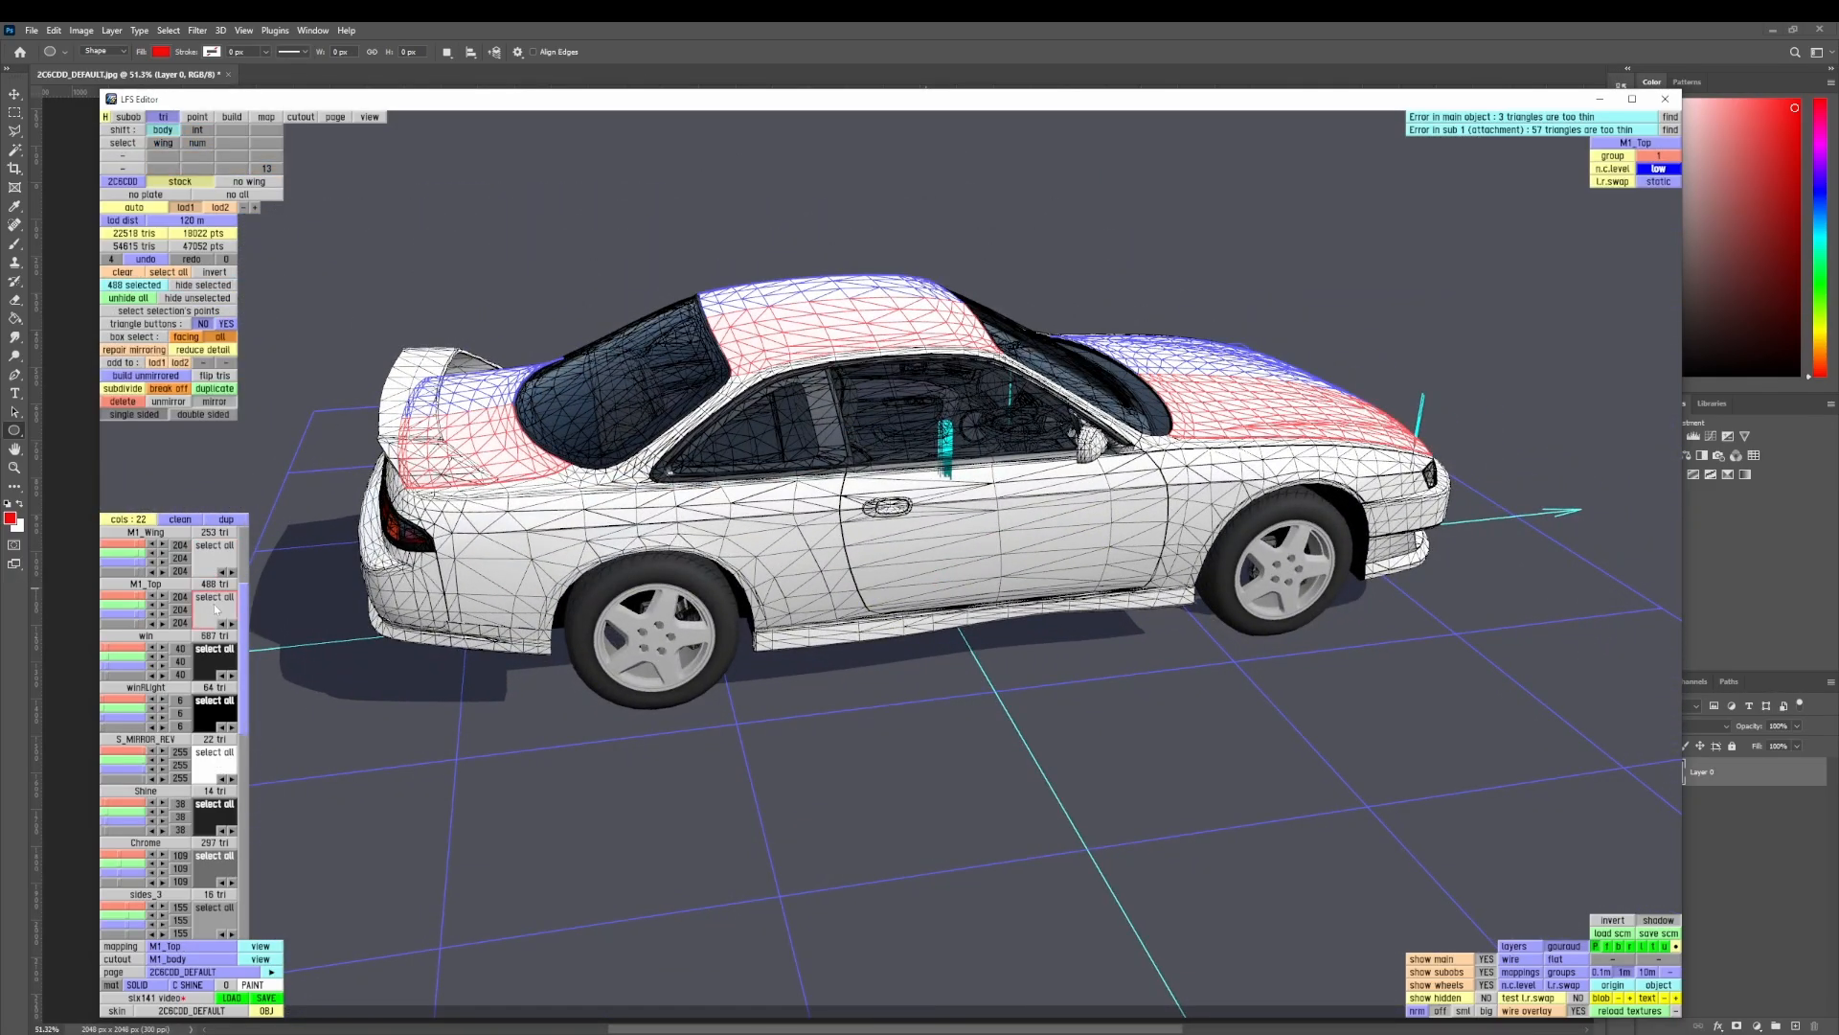
pyautogui.click(326, 574)
# - Select all triangles that are still assigned to M1_body
pyautogui.scroll(2, 214, 604)
pyautogui.click(214, 601)
pyautogui.moveTo(613, 605); pyautogui.dragTo(639, 612, button='right')
pyautogui.scroll(5, 640, 611)
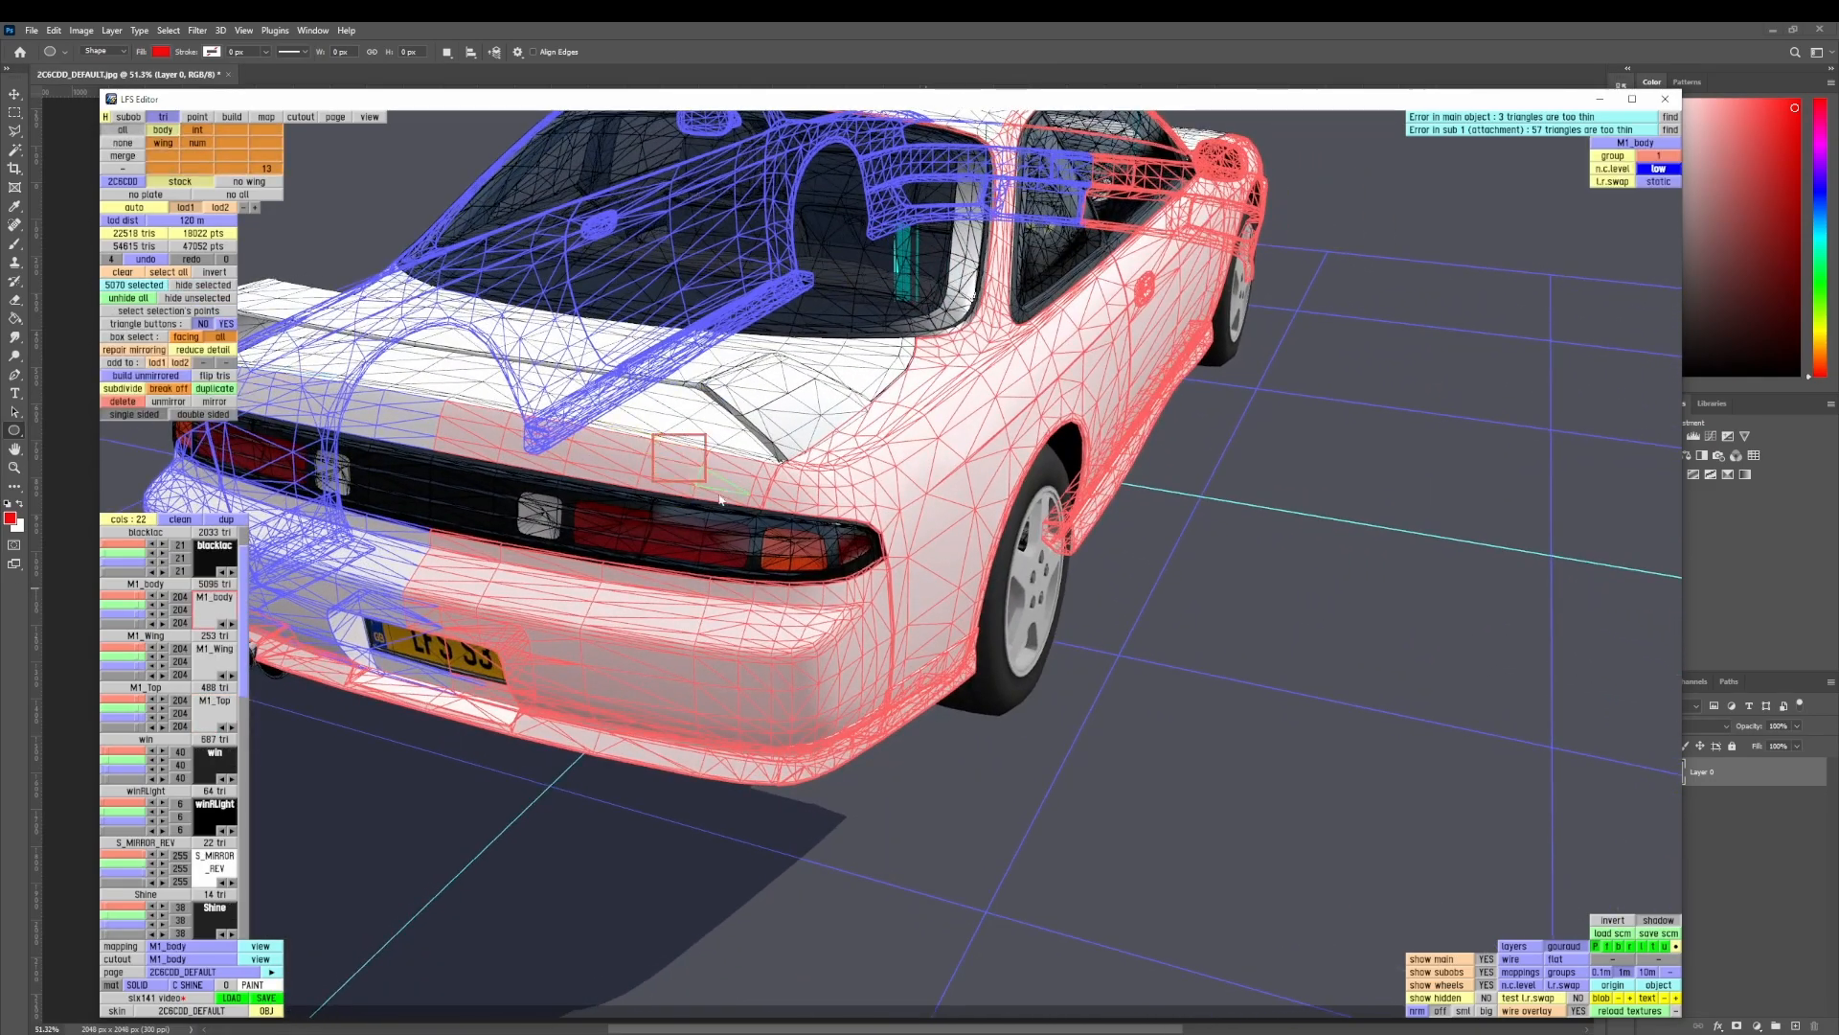
# - Deselect the triangles at the rear bumper's corner, behind the right rear wheel, from the M1_body selection
pyautogui.keyDown('shift'); pyautogui.moveTo(765, 614); pyautogui.dragTo(766, 615, button='right'); pyautogui.keyUp('shift')
pyautogui.scroll(2, 735, 474)
pyautogui.keyDown('shift'); pyautogui.moveTo(840, 522); pyautogui.dragTo(841, 524, button='right'); pyautogui.keyUp('shift')
pyautogui.moveTo(901, 435); pyautogui.dragTo(736, 488, button='right')
pyautogui.moveTo(696, 554); pyautogui.dragTo(753, 374, button='right')
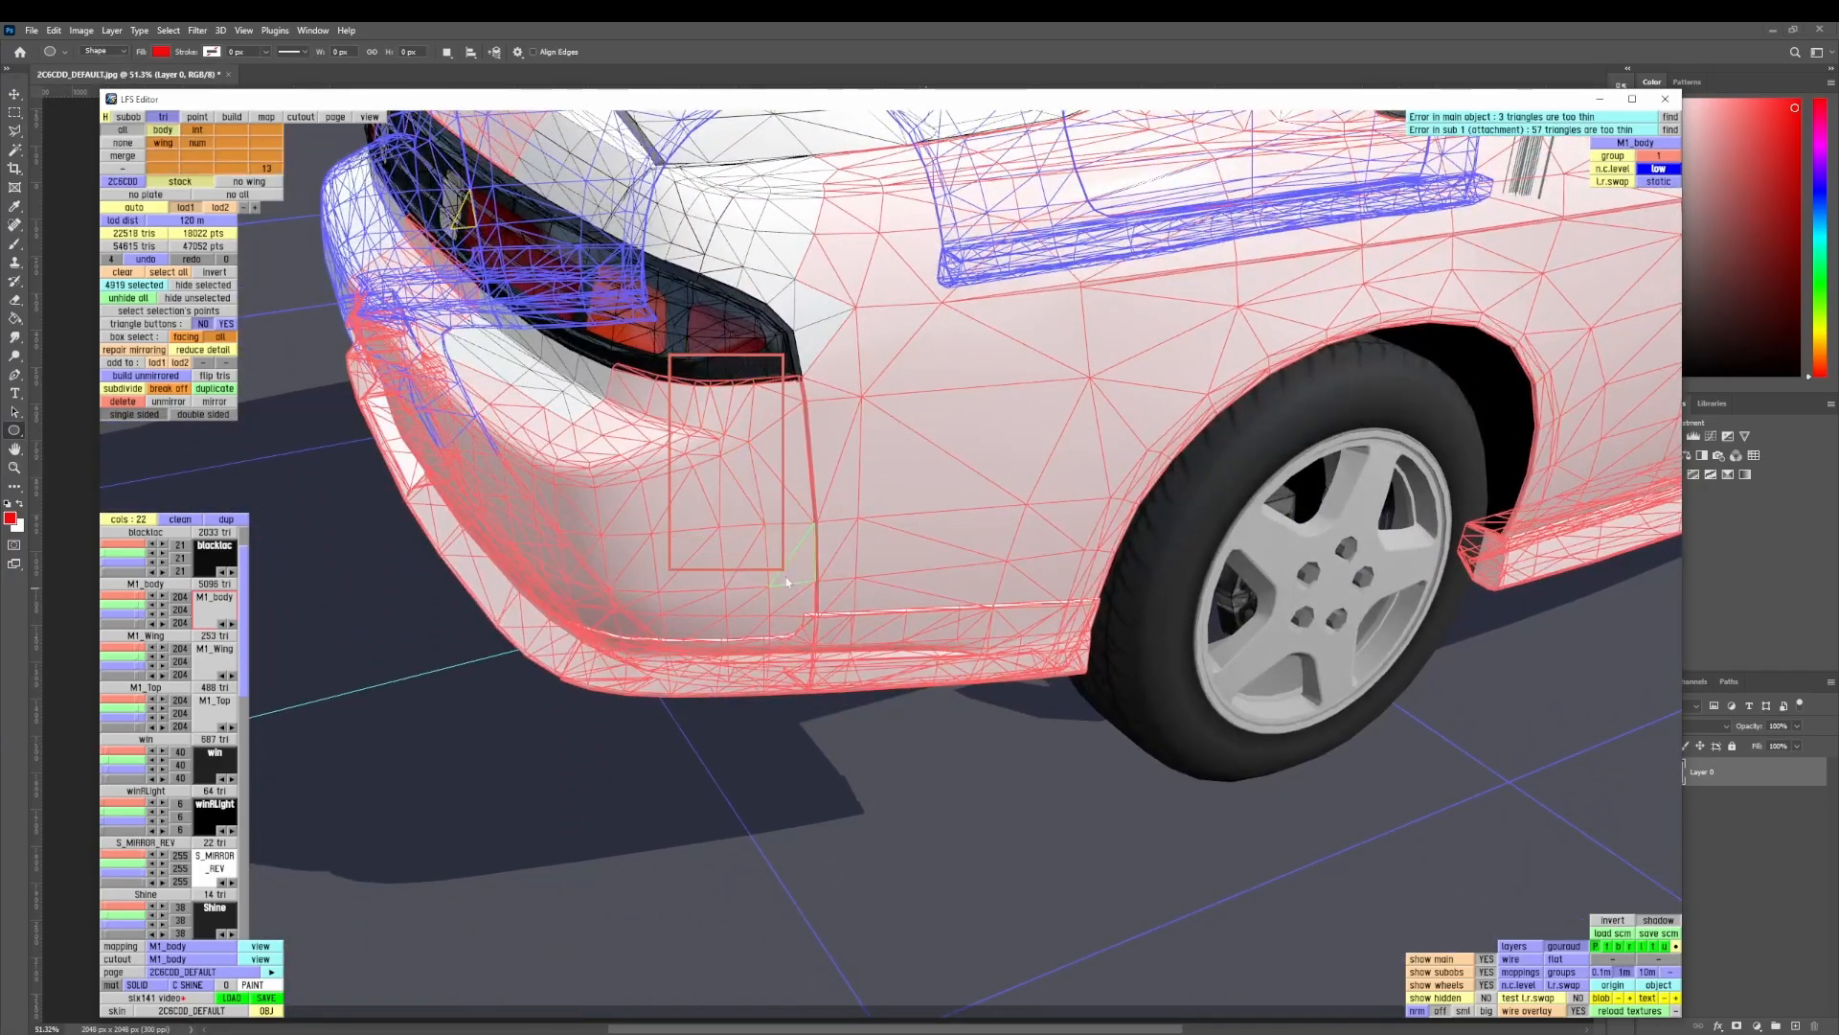
pyautogui.keyDown('shift'); pyautogui.moveTo(783, 663); pyautogui.dragTo(788, 603, button='right'); pyautogui.keyUp('shift')
pyautogui.scroll(3, 797, 596)
pyautogui.keyDown('shift'); pyautogui.moveTo(789, 605); pyautogui.dragTo(686, 462, button='right'); pyautogui.keyUp('shift')
pyautogui.scroll(-3, 791, 681)
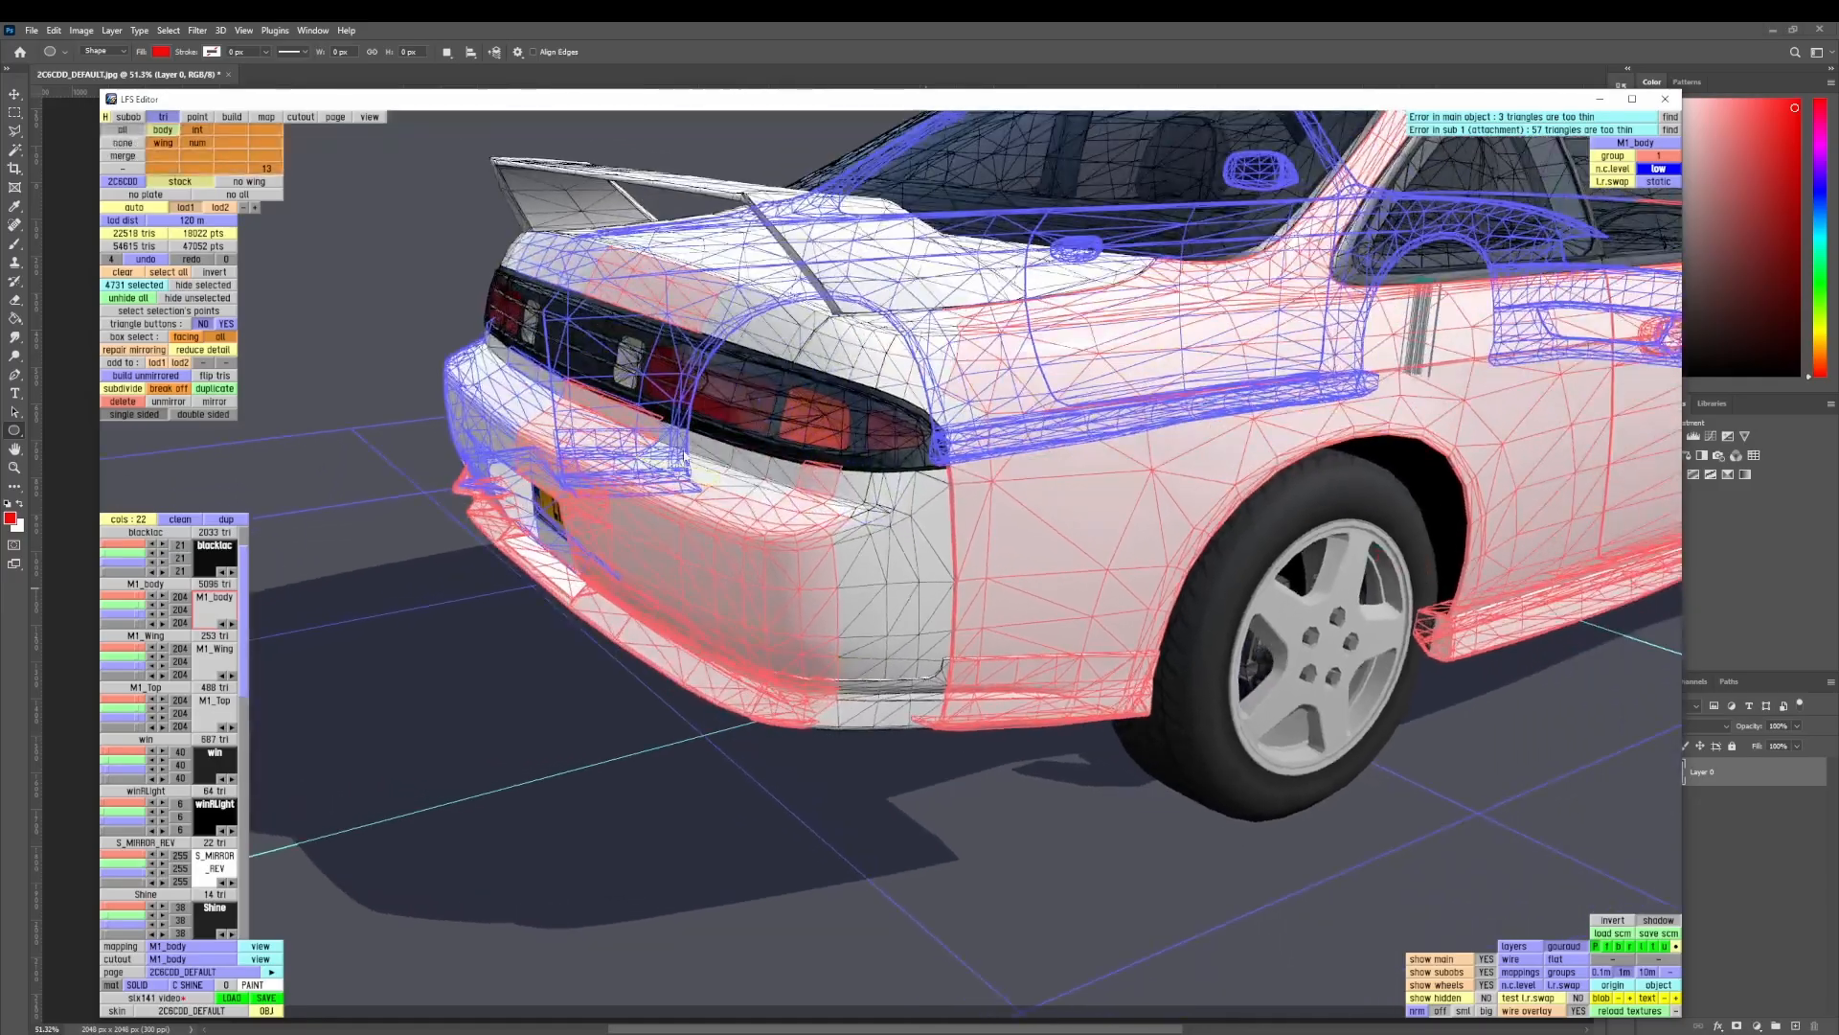
# - Deselect the remaining rear bumper and tail panel triangles across the full width of the car
pyautogui.scroll(-4, 866, 761)
pyautogui.keyDown('shift'); pyautogui.moveTo(866, 760); pyautogui.dragTo(594, 443, button='right'); pyautogui.keyUp('shift')
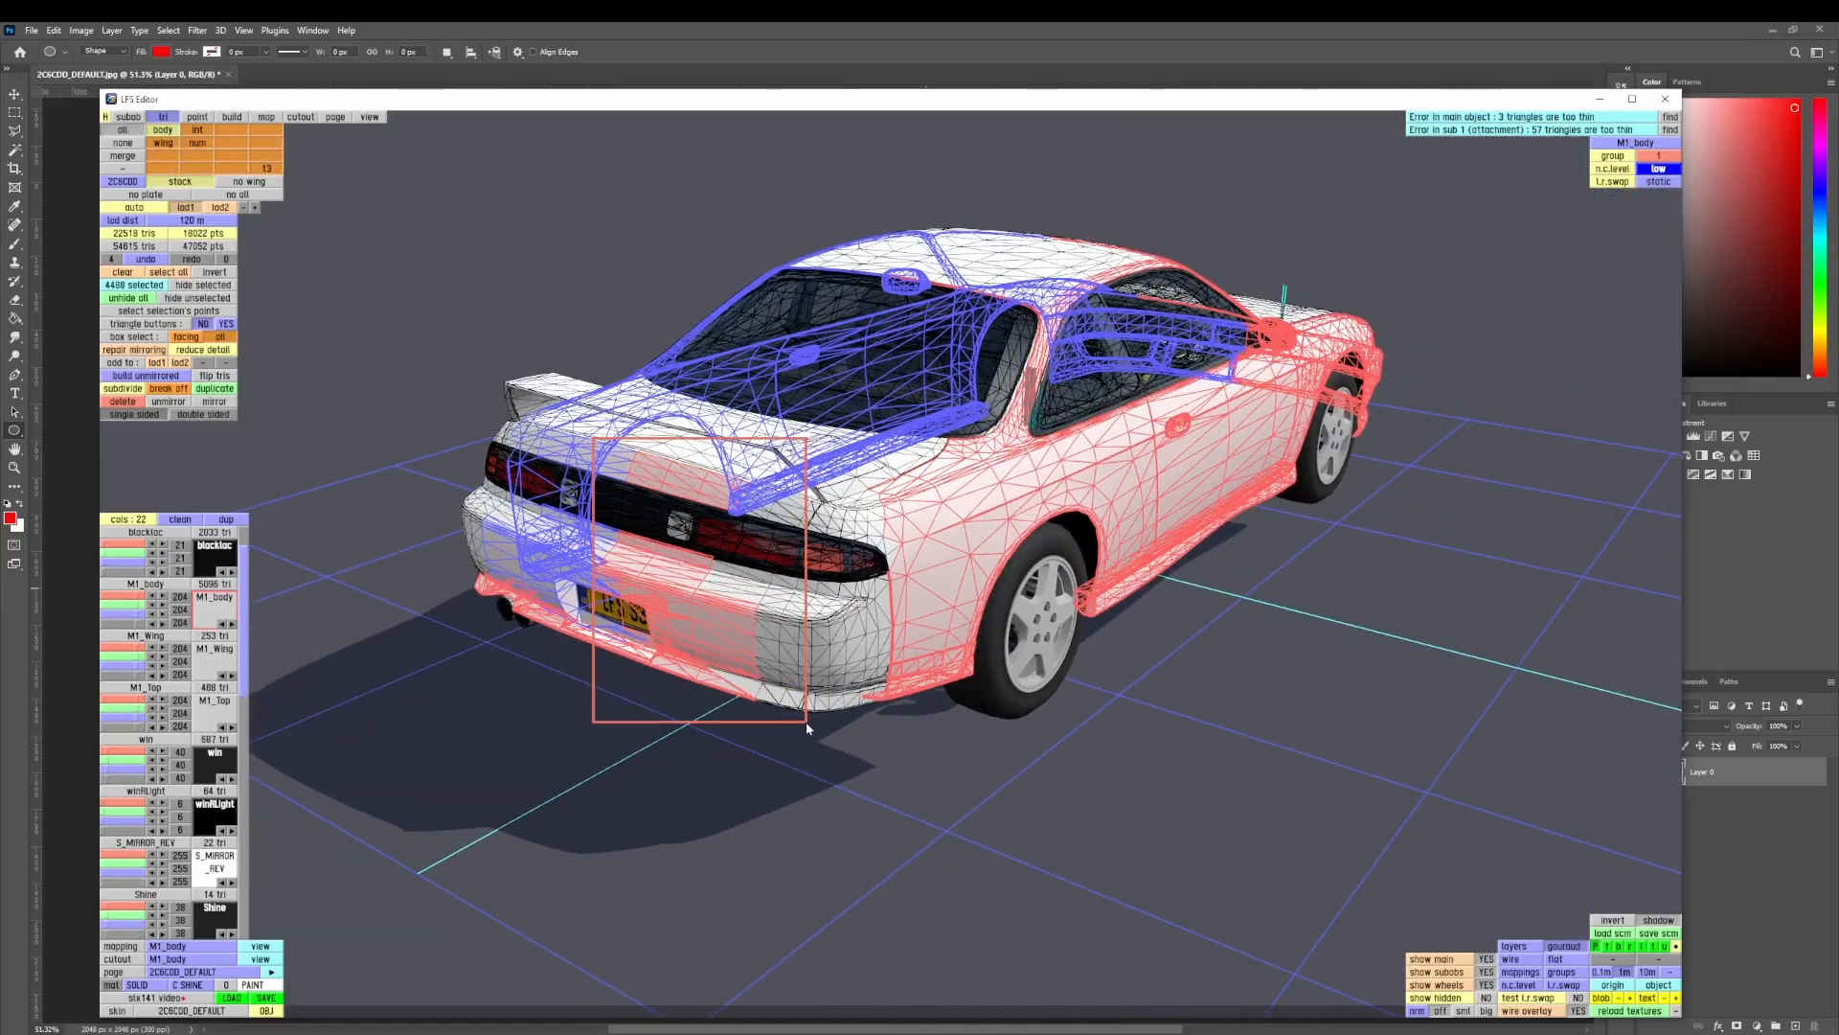
pyautogui.keyDown('shift'); pyautogui.moveTo(806, 722); pyautogui.dragTo(807, 724, button='right'); pyautogui.keyUp('shift')
pyautogui.keyDown('shift'); pyautogui.moveTo(417, 507); pyautogui.dragTo(623, 704, button='right'); pyautogui.keyUp('shift')
# - Deselect the stray triangles along the edge between the rear window and the roof
pyautogui.moveTo(661, 632); pyautogui.dragTo(1071, 484, button='right')
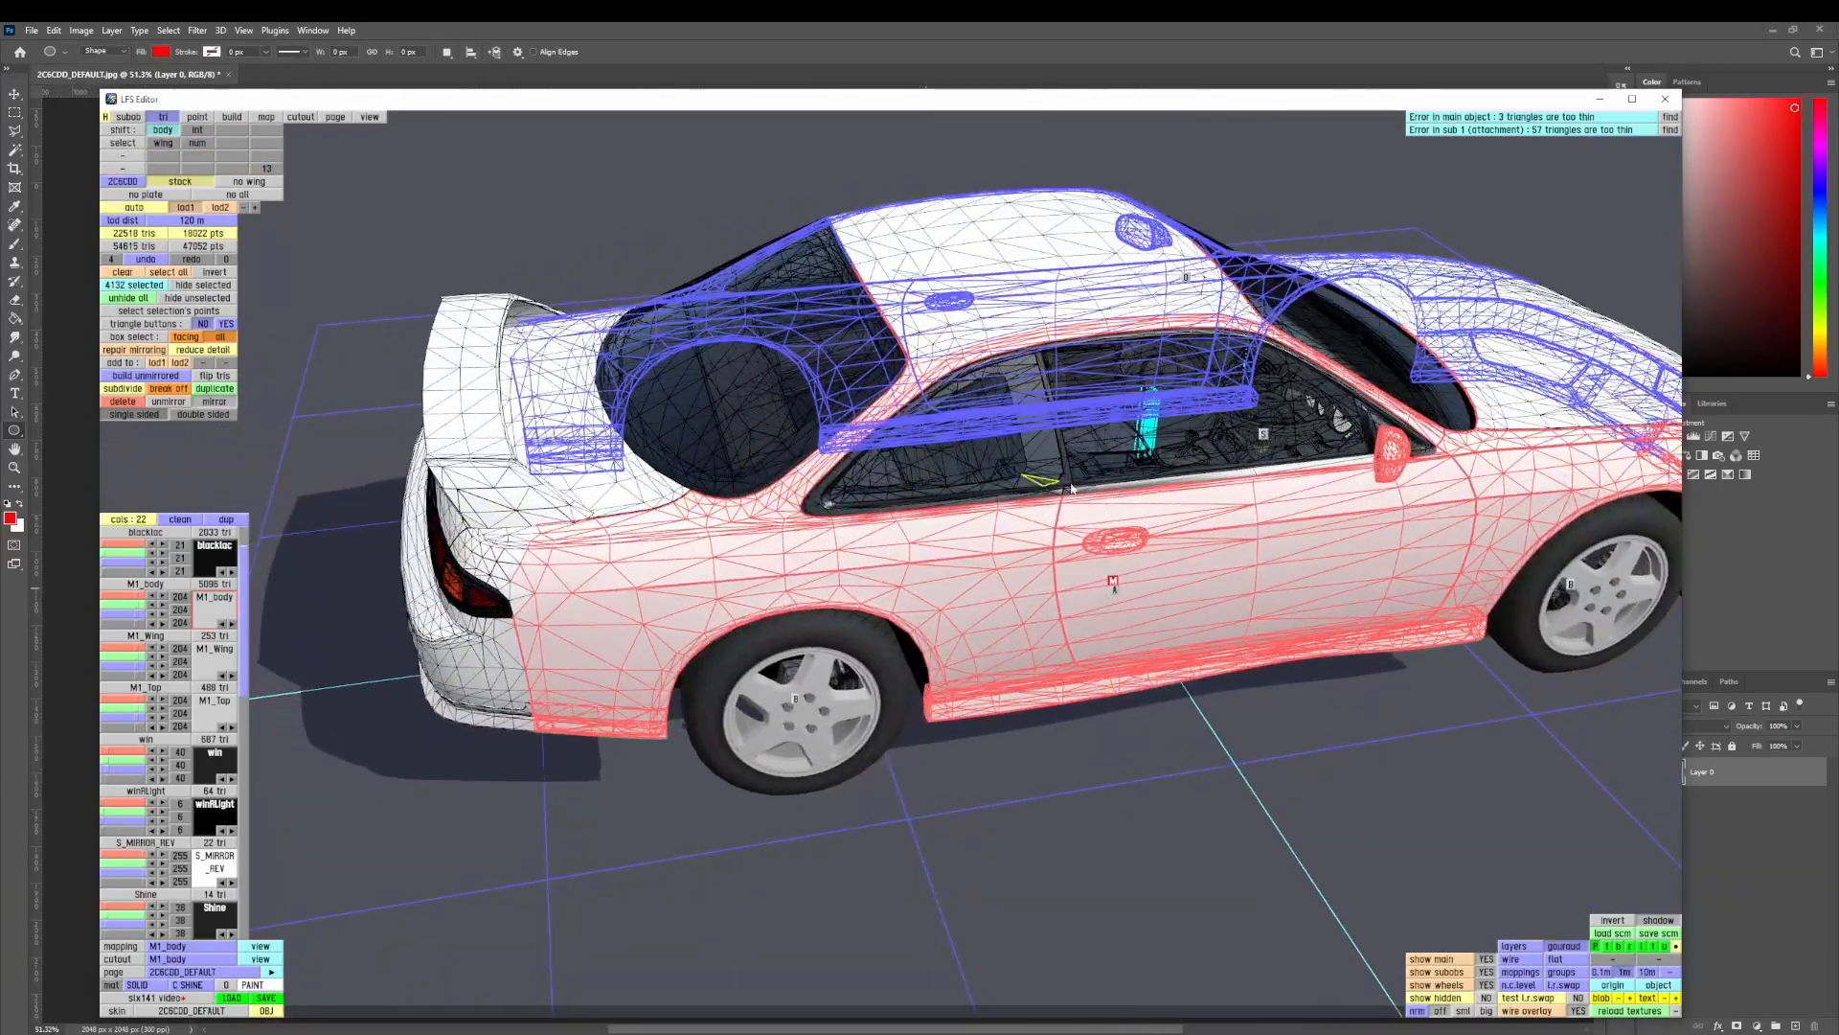
pyautogui.moveTo(1071, 487); pyautogui.dragTo(739, 493, button='middle')
pyautogui.moveTo(740, 493); pyautogui.dragTo(713, 407, button='right')
pyautogui.scroll(5, 433, 339)
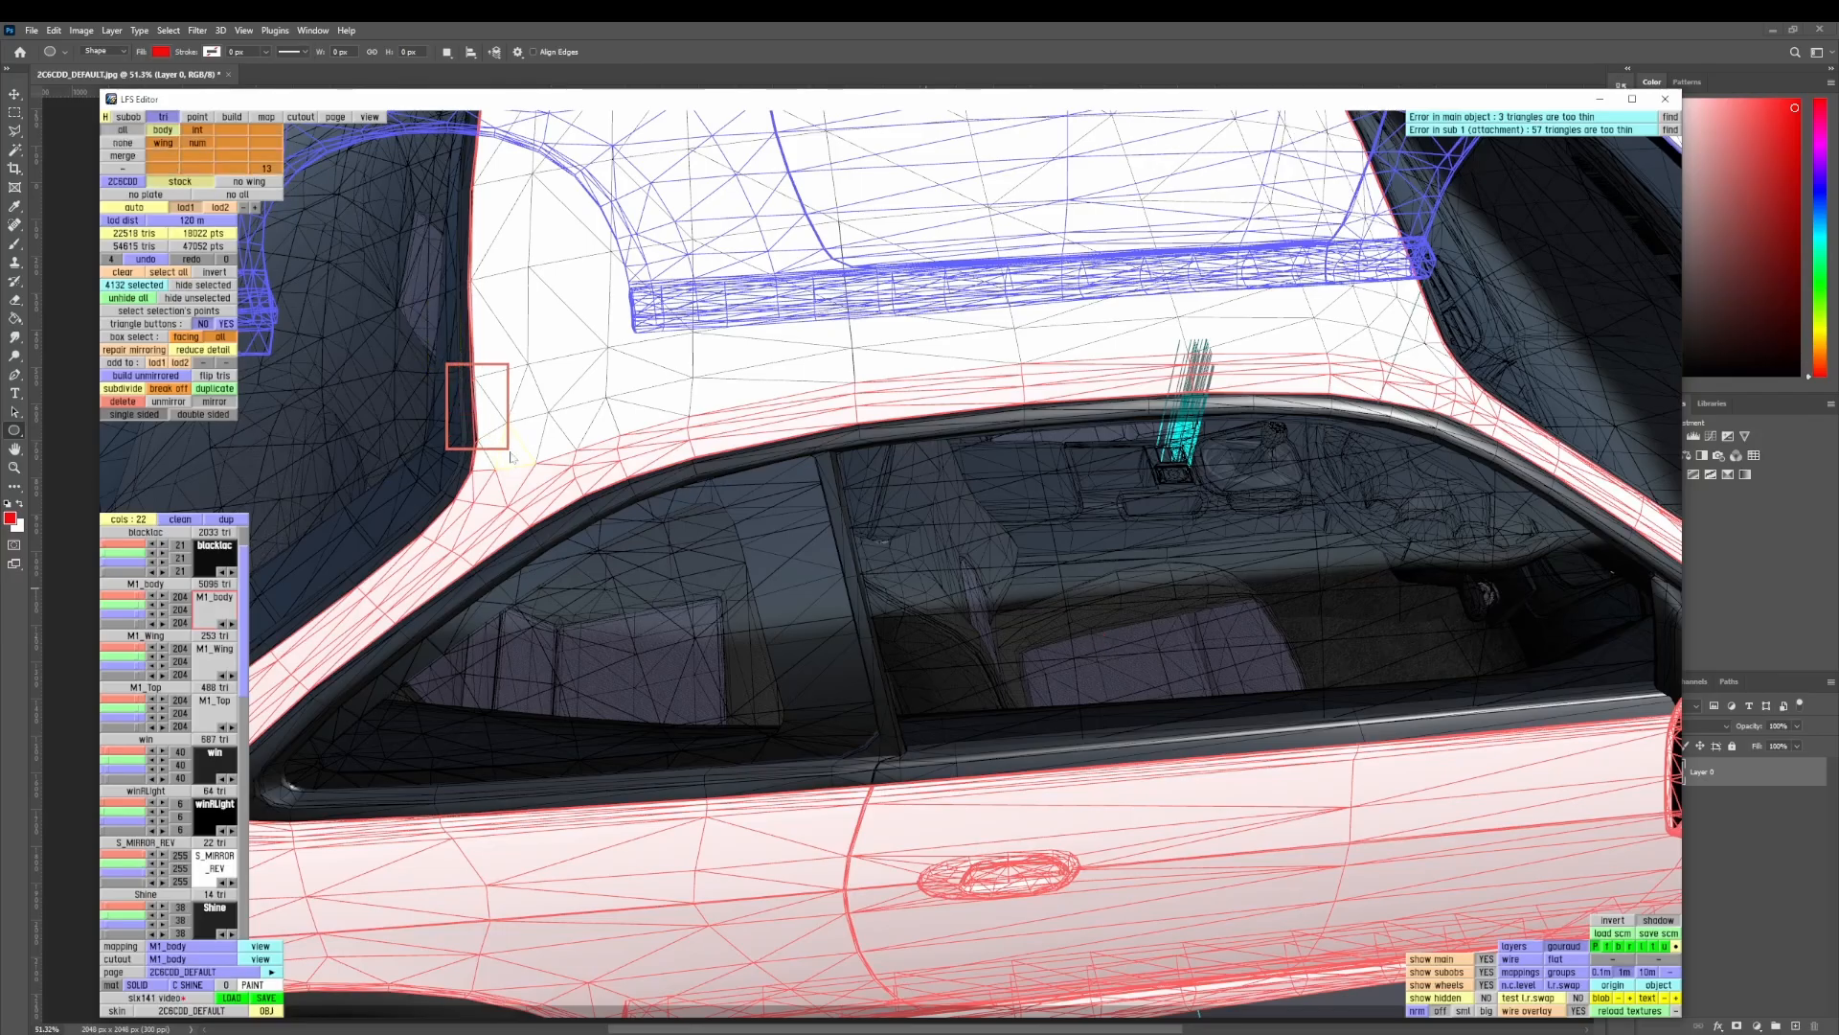
pyautogui.moveTo(476, 348); pyautogui.dragTo(587, 431, button='right')
pyautogui.keyDown('shift'); pyautogui.moveTo(700, 481); pyautogui.dragTo(702, 483, button='right'); pyautogui.keyUp('shift')
# - Deselect the stray triangles along the windscreen frame and at the rear edge of the bonnet
pyautogui.scroll(-3, 704, 482)
pyautogui.moveTo(1073, 428); pyautogui.dragTo(727, 382, button='middle')
pyautogui.scroll(5, 727, 383)
pyautogui.moveTo(630, 413)
pyautogui.keyDown('shift'); pyautogui.mouseDown(button='right')
pyautogui.moveTo(739, 534)
pyautogui.moveTo(747, 575)
pyautogui.mouseUp(button='right'); pyautogui.keyUp('shift')
pyautogui.scroll(-3, 747, 574)
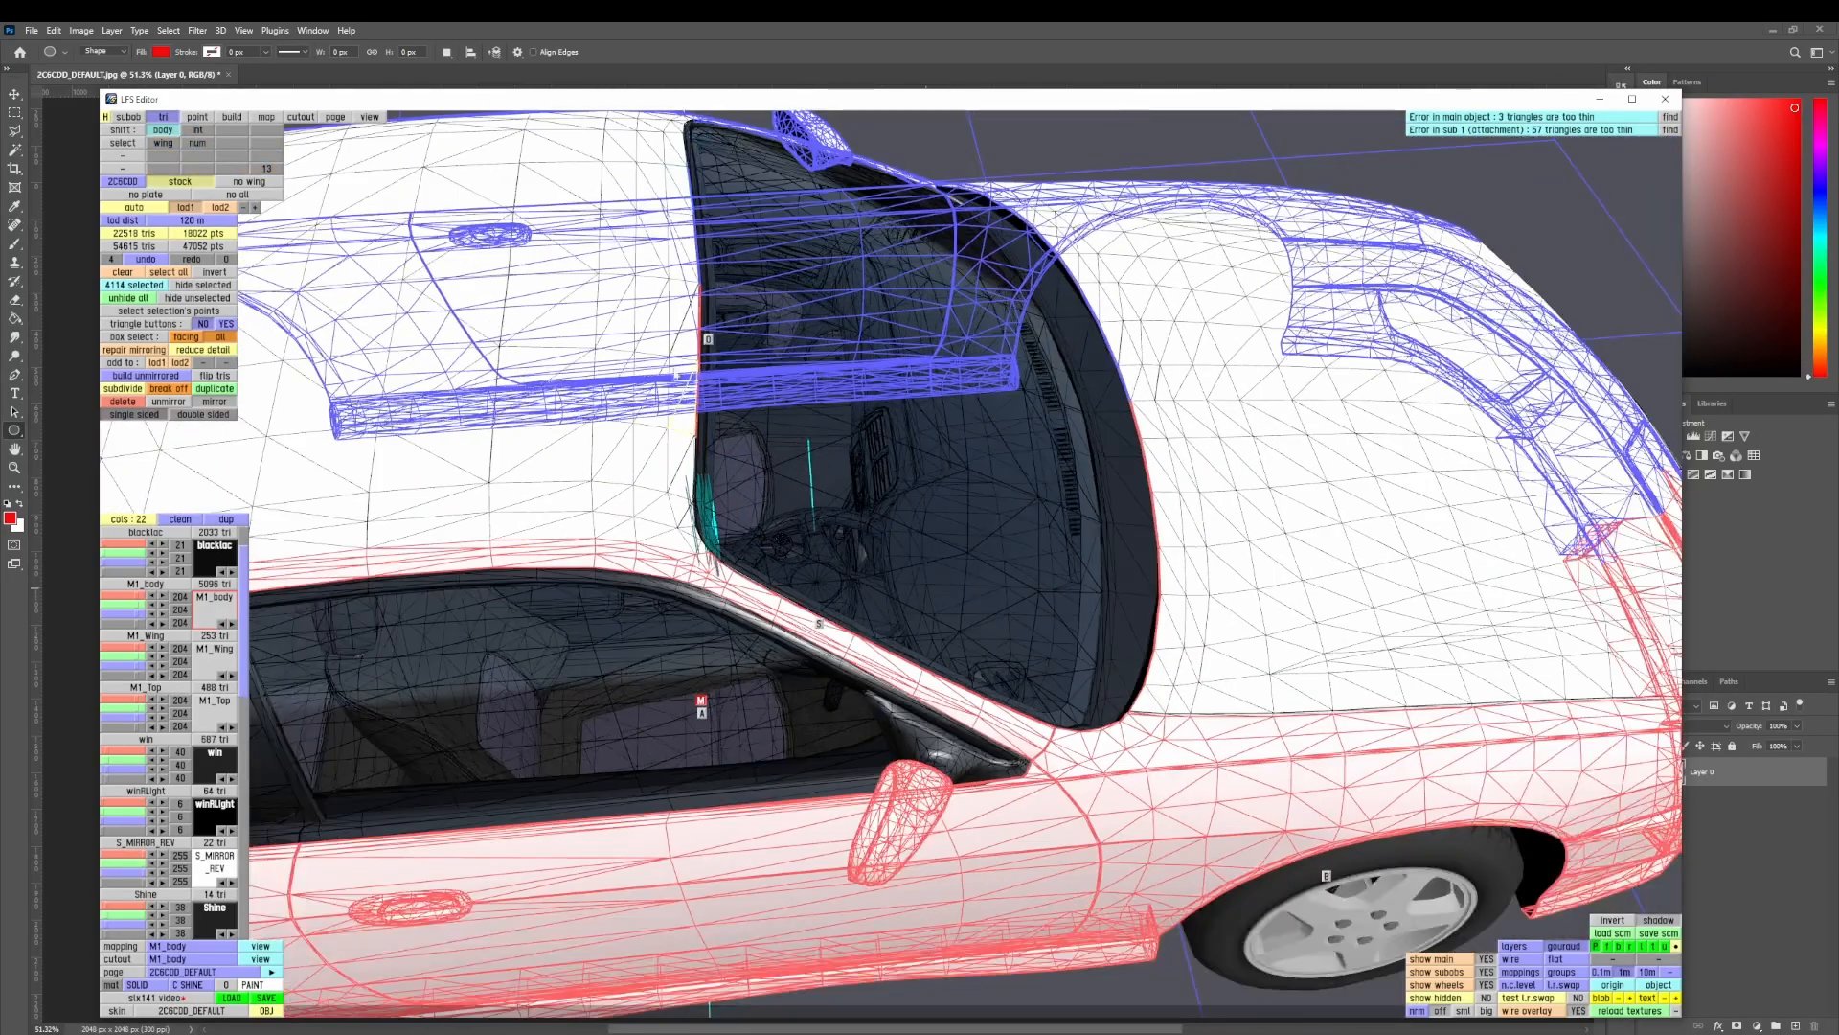
pyautogui.moveTo(791, 445); pyautogui.dragTo(739, 377, button='right')
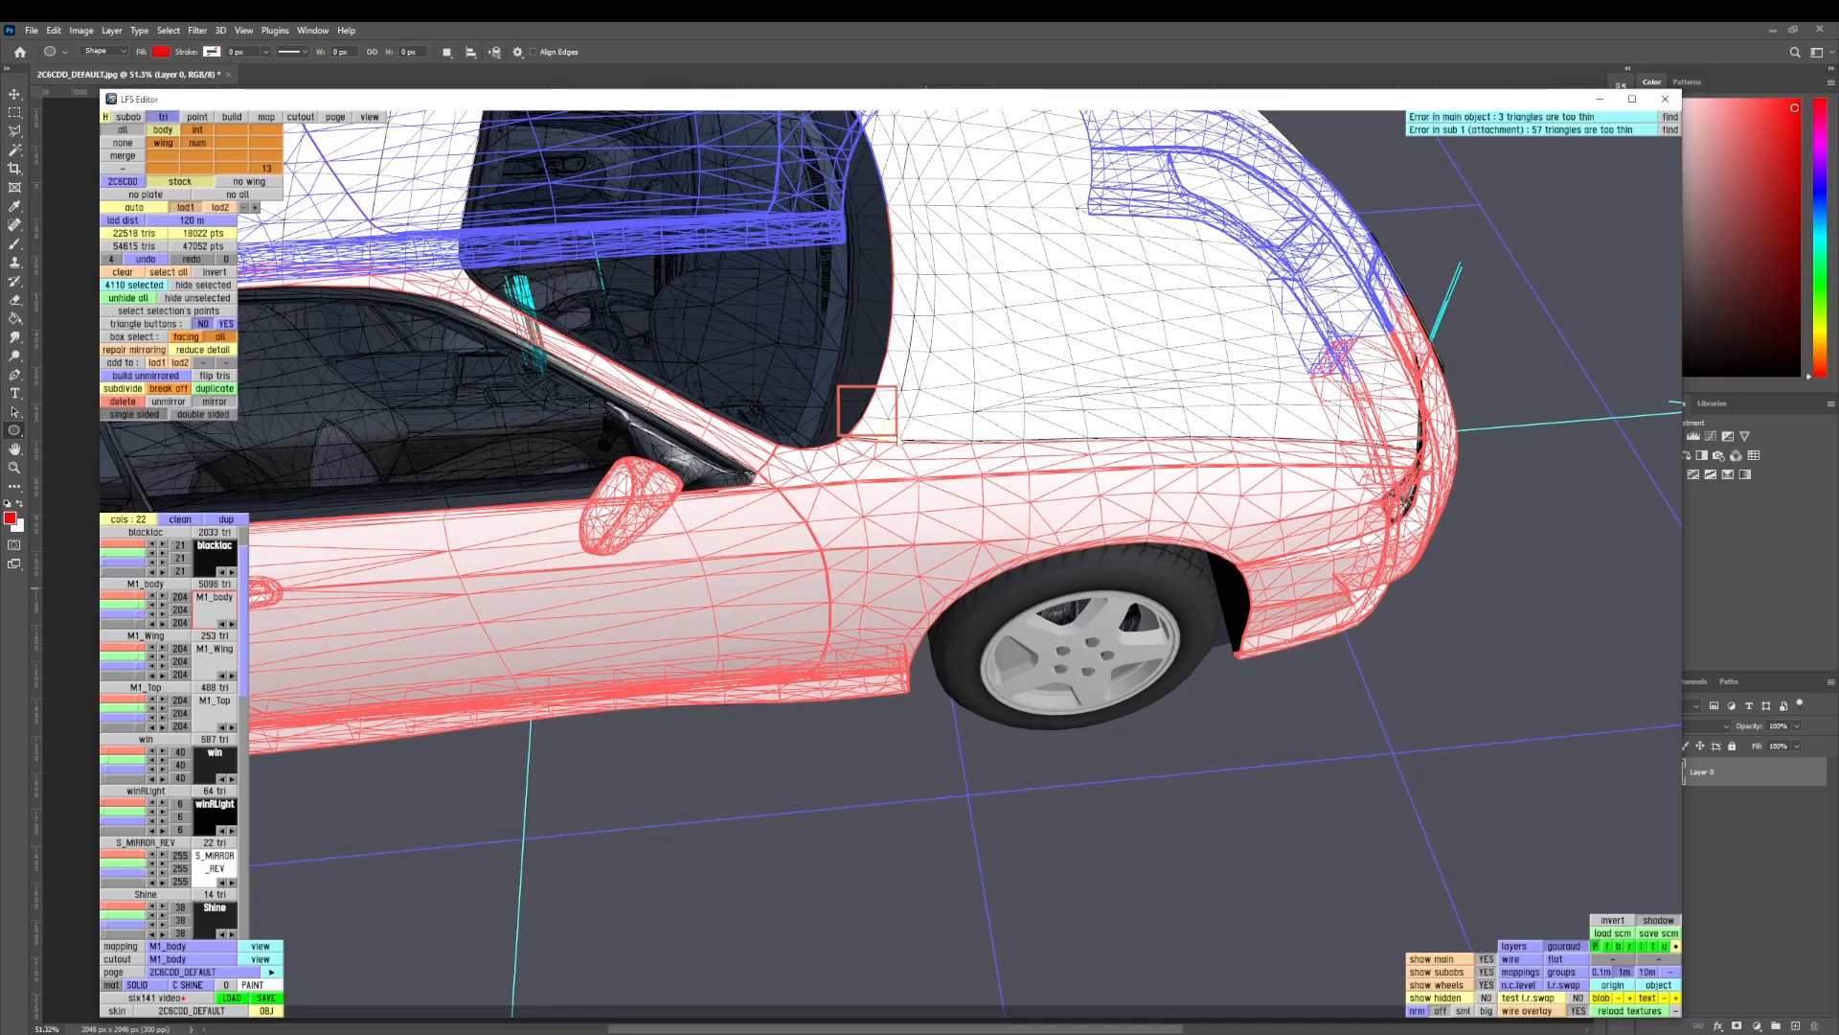
pyautogui.keyDown('shift'); pyautogui.moveTo(971, 322); pyautogui.dragTo(972, 324, button='right'); pyautogui.keyUp('shift')
# - Deselect the front bumper triangles below the headlight
pyautogui.moveTo(642, 537); pyautogui.dragTo(329, 411, button='middle')
pyautogui.moveTo(328, 411); pyautogui.dragTo(431, 415, button='right')
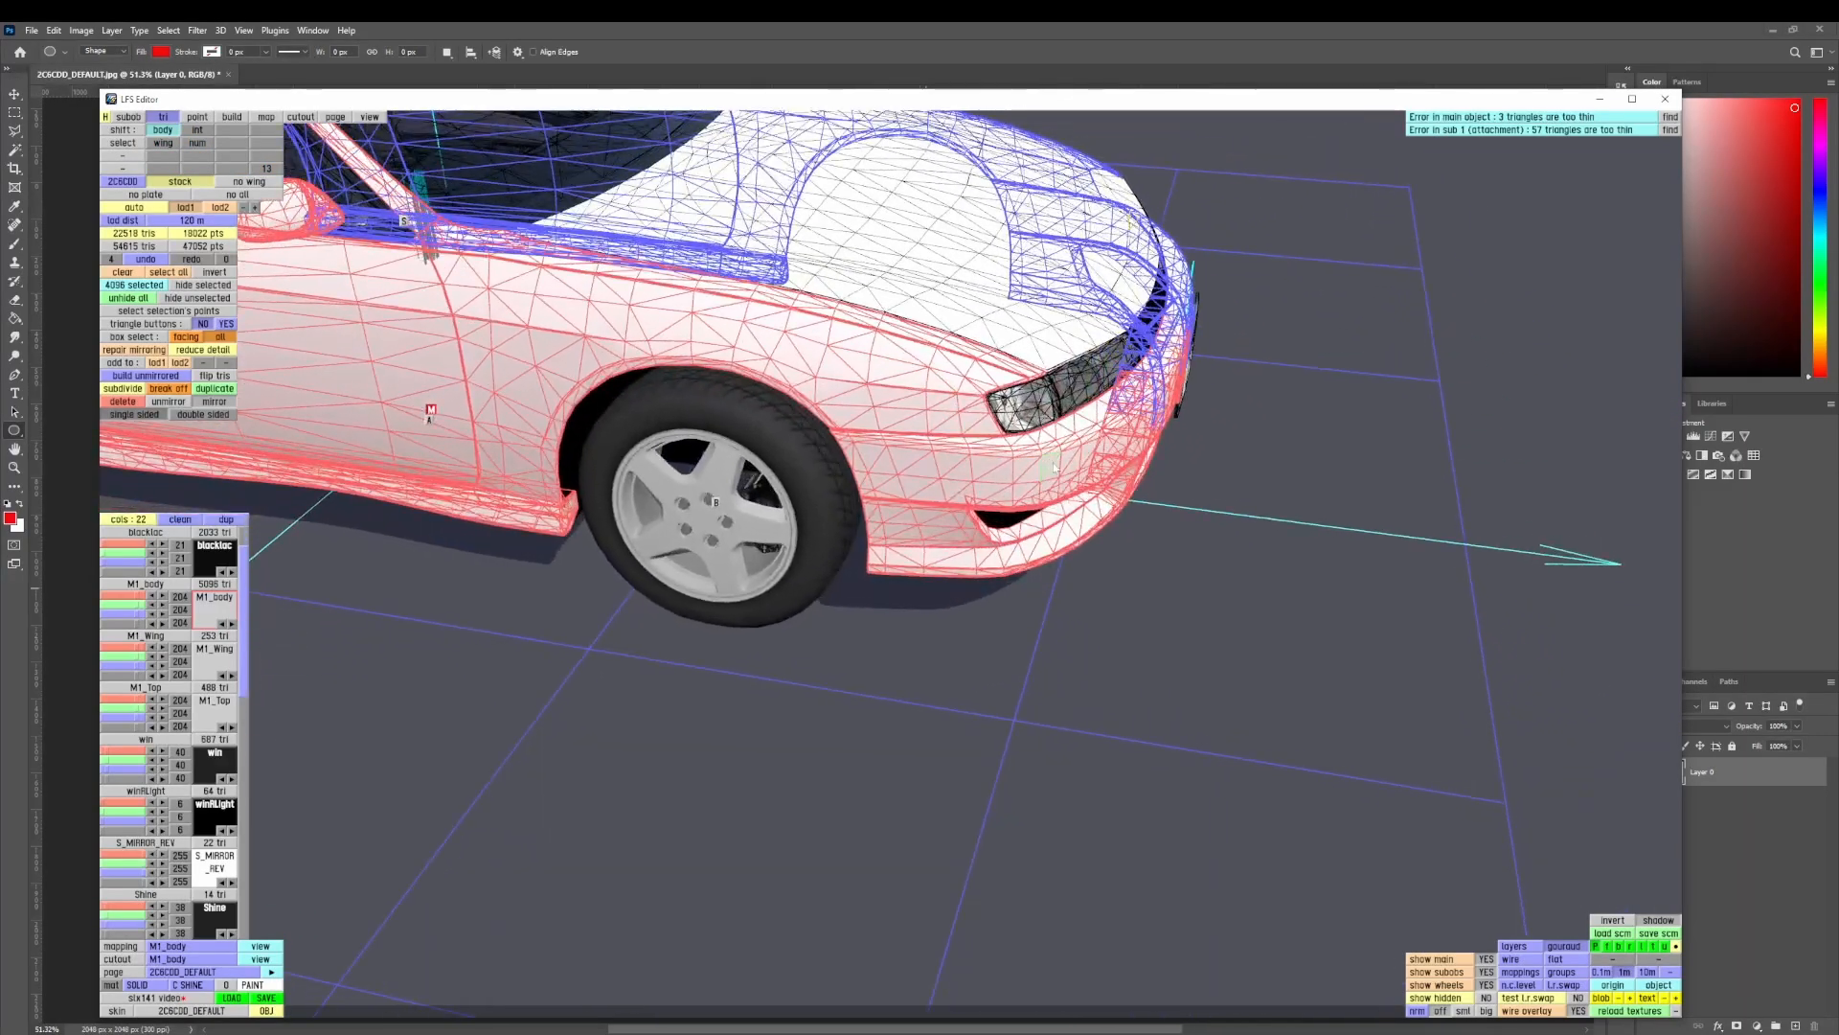
pyautogui.moveTo(862, 374); pyautogui.dragTo(718, 397, button='middle')
pyautogui.scroll(4, 719, 398)
pyautogui.moveTo(719, 397); pyautogui.dragTo(849, 390, button='right')
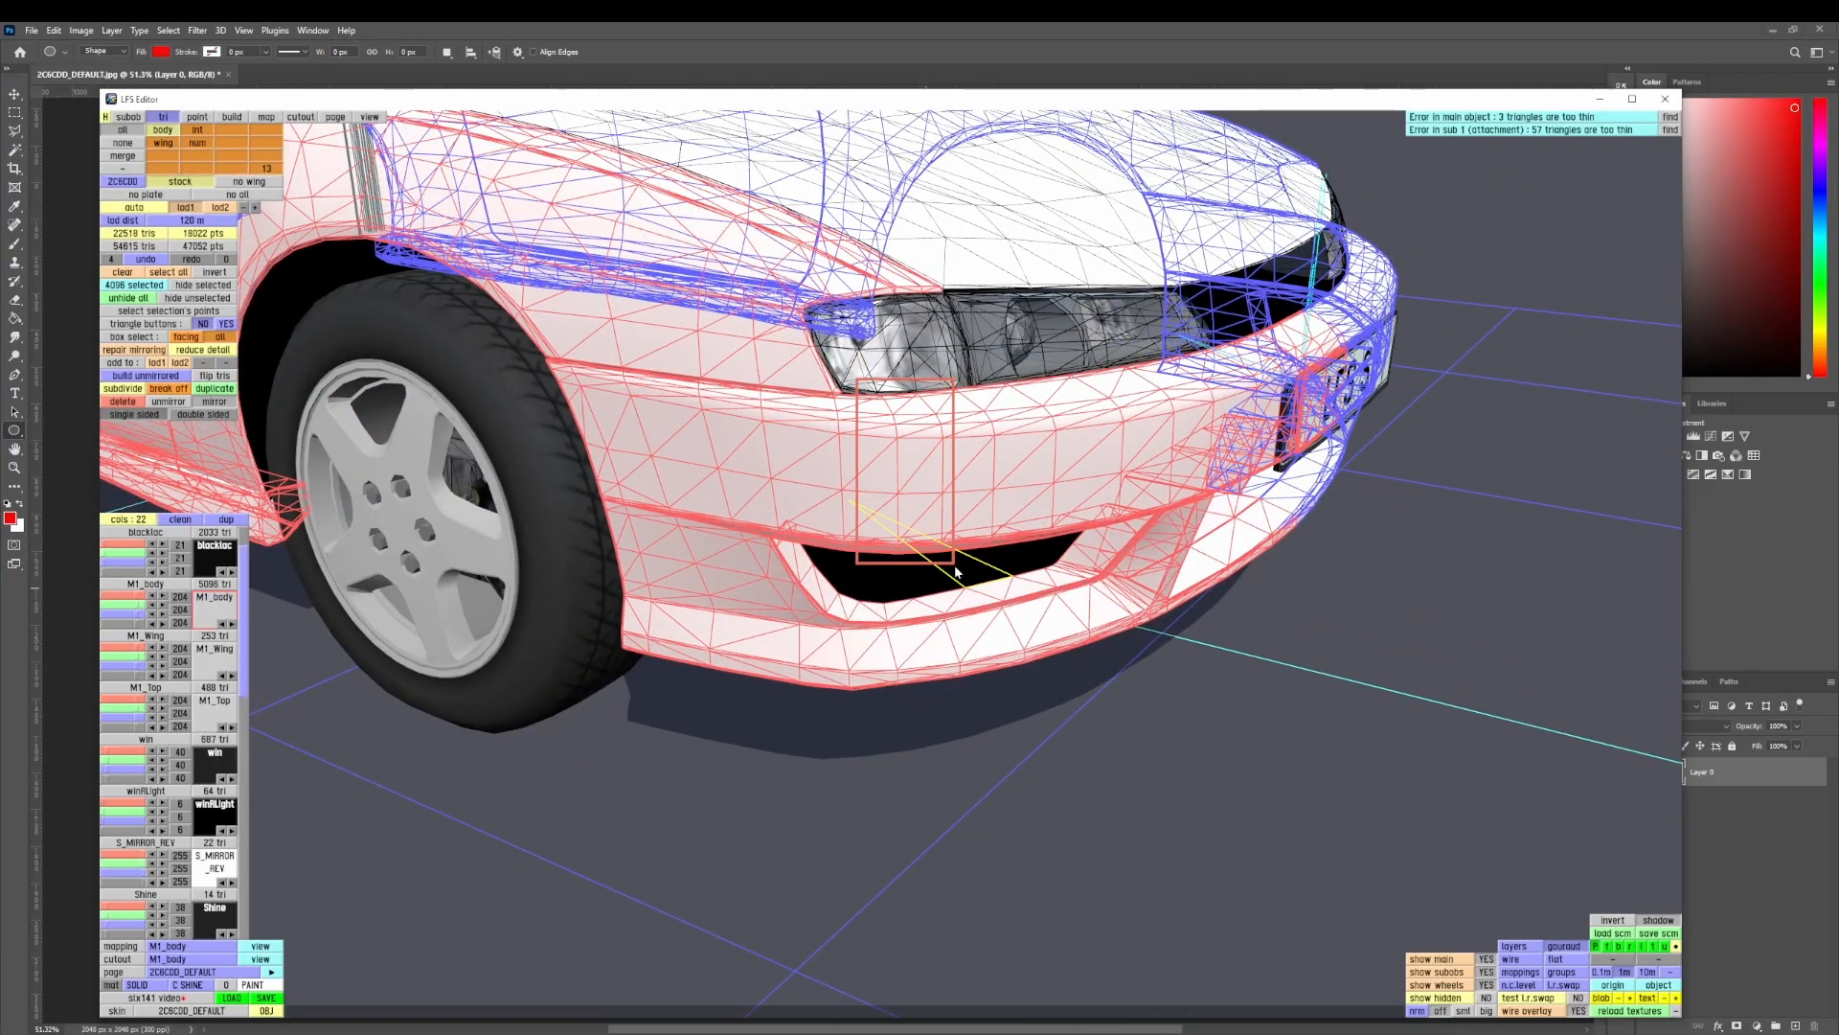
pyautogui.keyDown('shift'); pyautogui.moveTo(955, 572); pyautogui.dragTo(961, 576, button='right'); pyautogui.keyUp('shift')
pyautogui.scroll(4, 961, 577)
# - Deselect the triangles around the side air intake opening in the front bumper
pyautogui.moveTo(961, 577); pyautogui.dragTo(977, 537, button='middle')
pyautogui.moveTo(977, 536); pyautogui.dragTo(975, 490, button='right')
pyautogui.scroll(3, 975, 490)
pyautogui.keyDown('shift'); pyautogui.moveTo(853, 509); pyautogui.dragTo(864, 563, button='right'); pyautogui.keyUp('shift')
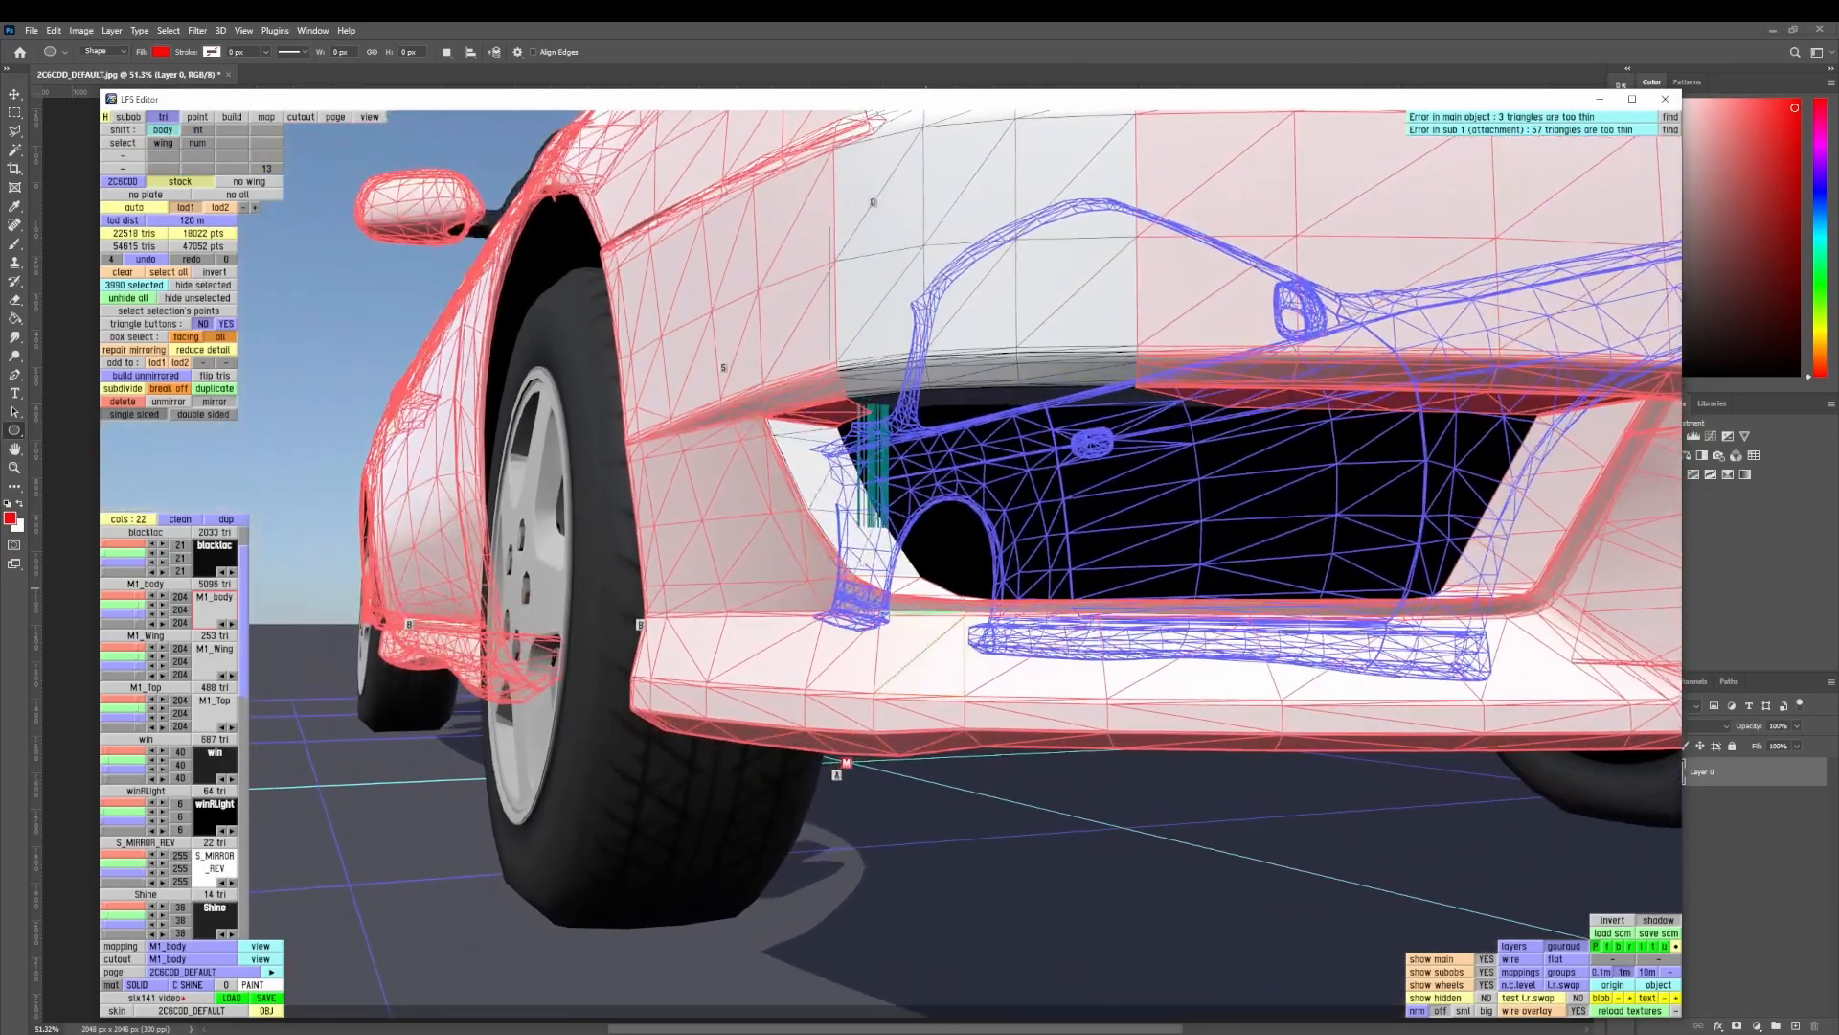
pyautogui.moveTo(832, 406); pyautogui.dragTo(847, 419, button='right')
pyautogui.keyDown('shift'); pyautogui.moveTo(869, 555); pyautogui.dragTo(814, 428, button='right'); pyautogui.keyUp('shift')
pyautogui.moveTo(949, 563); pyautogui.dragTo(845, 538, button='right')
# - Deselect the rest of the front bumper so only the car's side panels stay selected
pyautogui.scroll(-3, 891, 550)
pyautogui.scroll(-5, 978, 648)
pyautogui.moveTo(913, 636); pyautogui.dragTo(967, 475, button='right')
pyautogui.moveTo(969, 474); pyautogui.dragTo(1009, 553, button='right')
pyautogui.moveTo(1056, 664); pyautogui.dragTo(1070, 713, button='right')
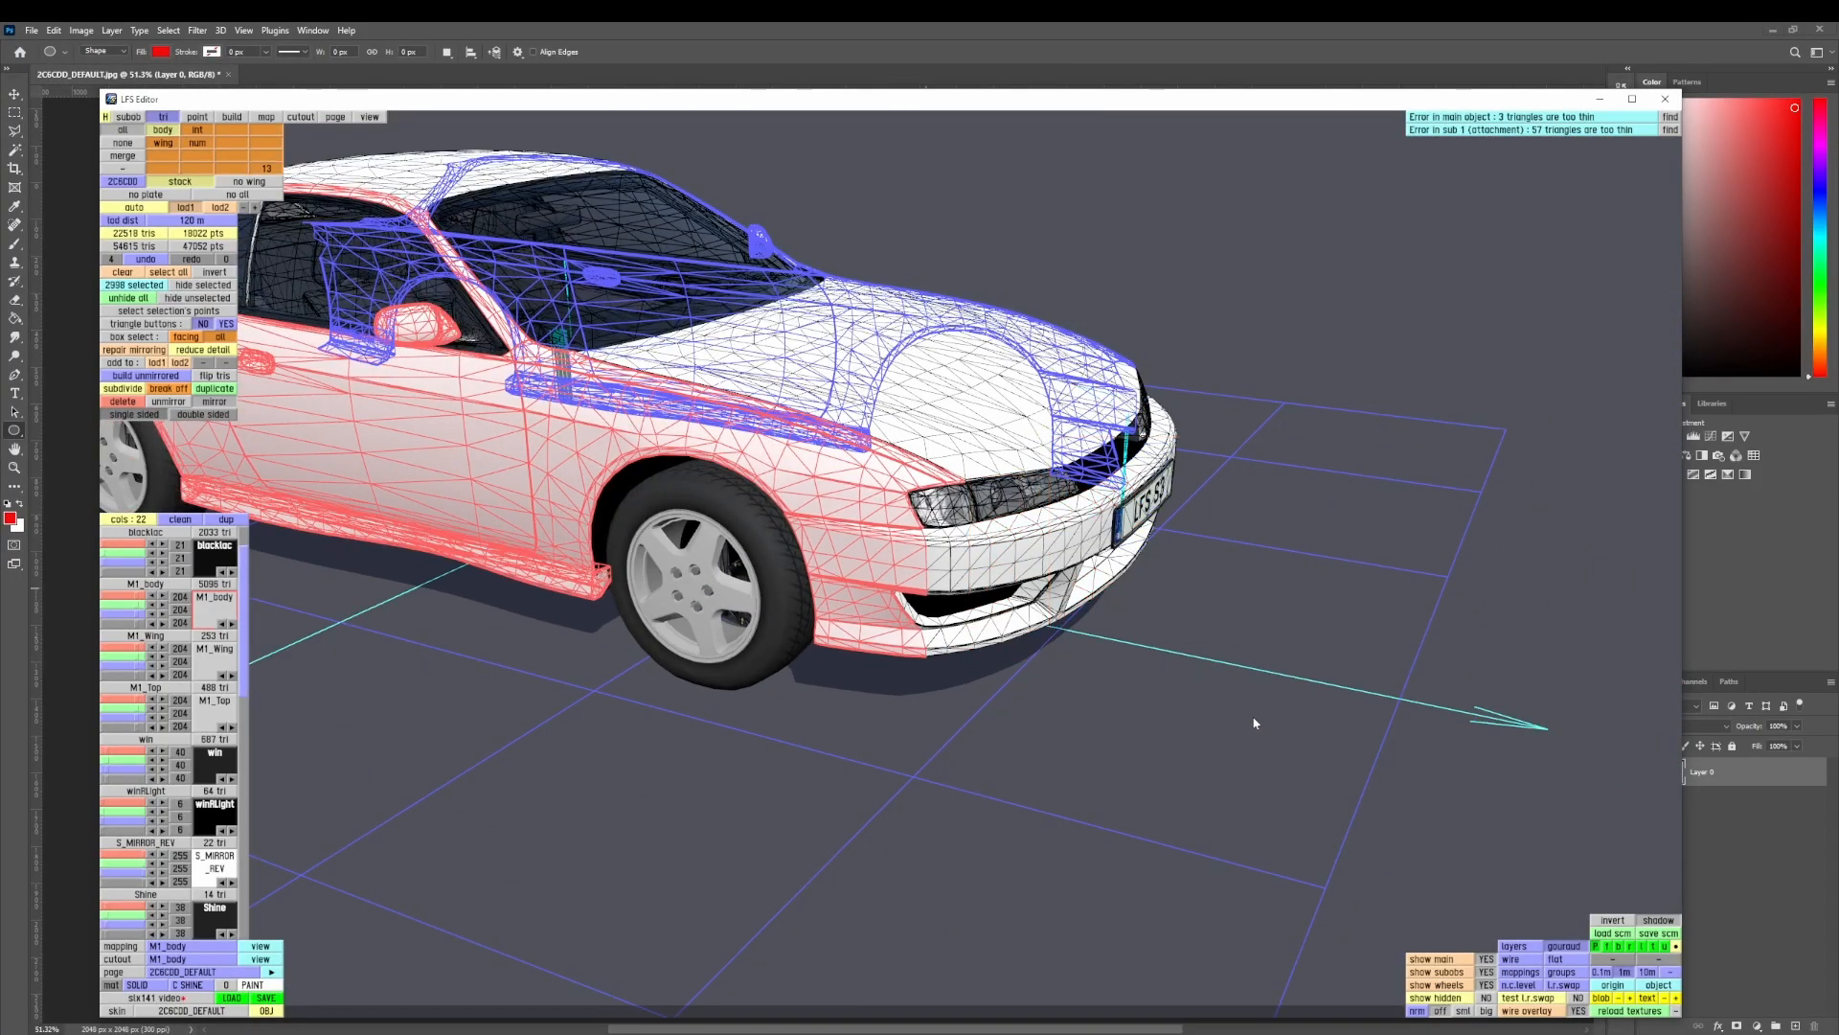
# - Duplicate the M1_body mapping as M1_side, assign the selected side triangles to it, and clear the selection
pyautogui.click(226, 518)
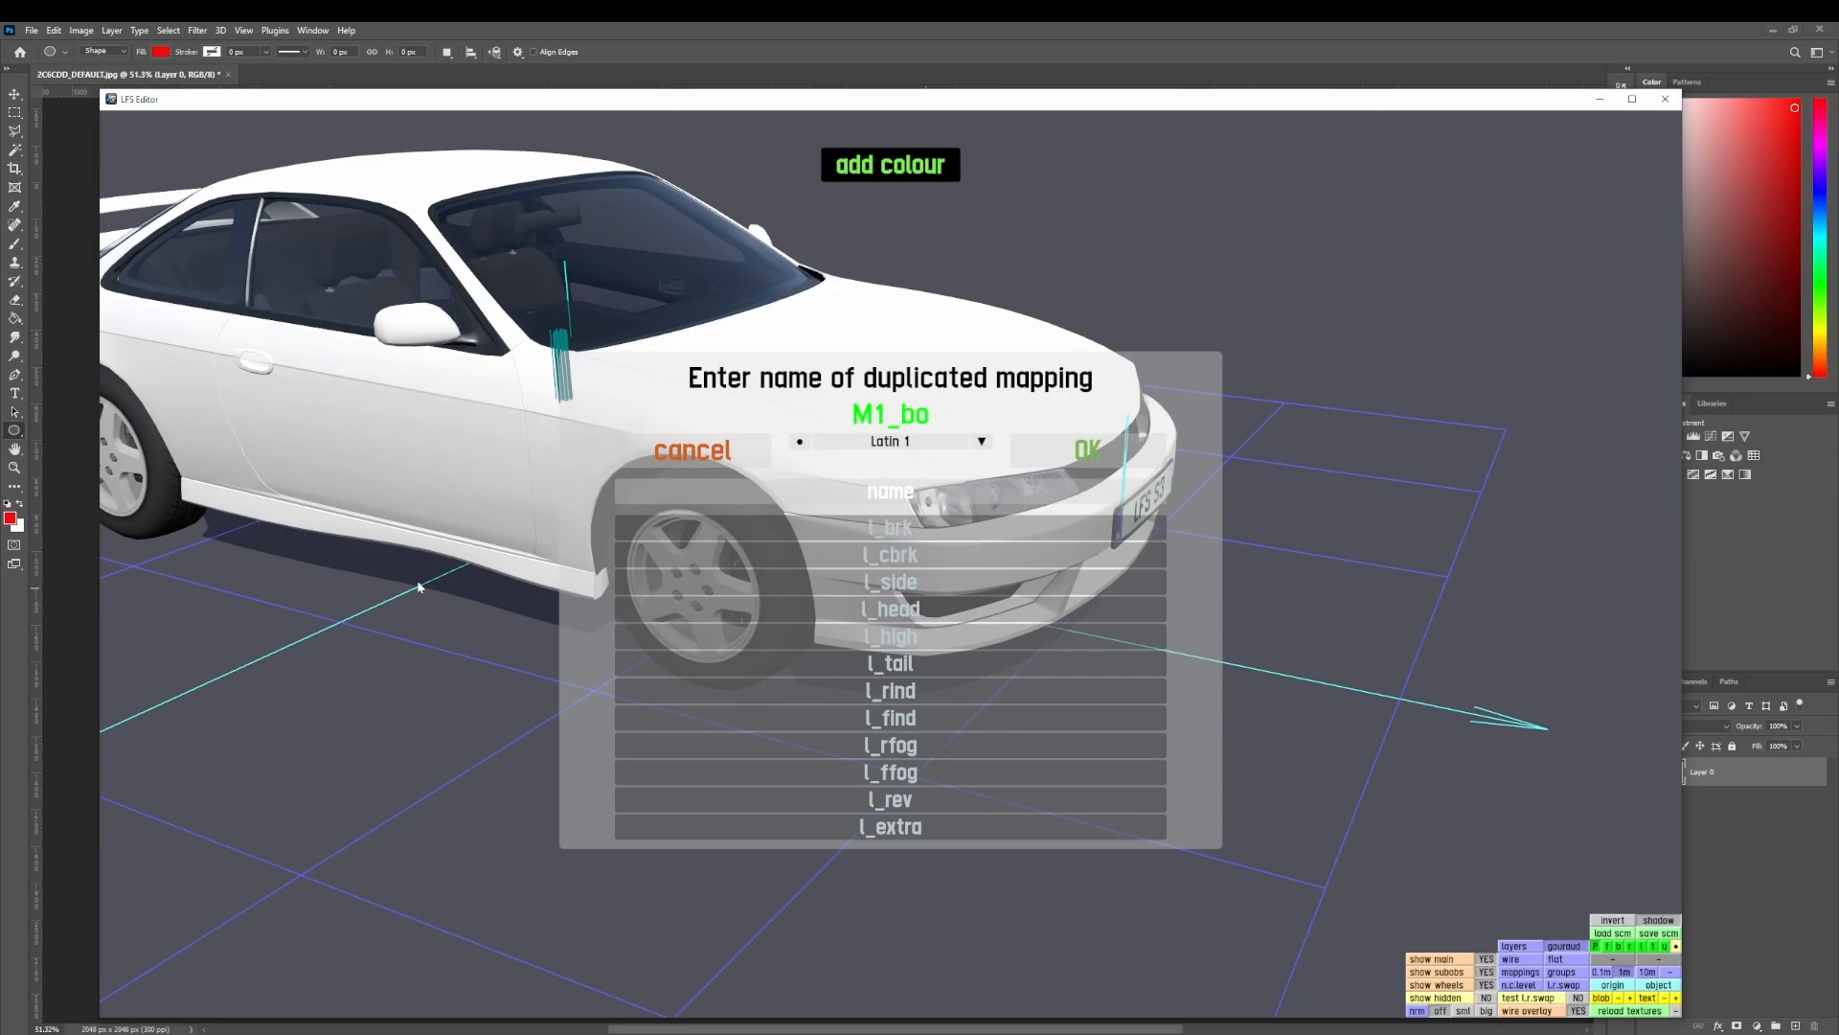
pyautogui.write('M1_side')
pyautogui.press('Return')
pyautogui.click(215, 553)
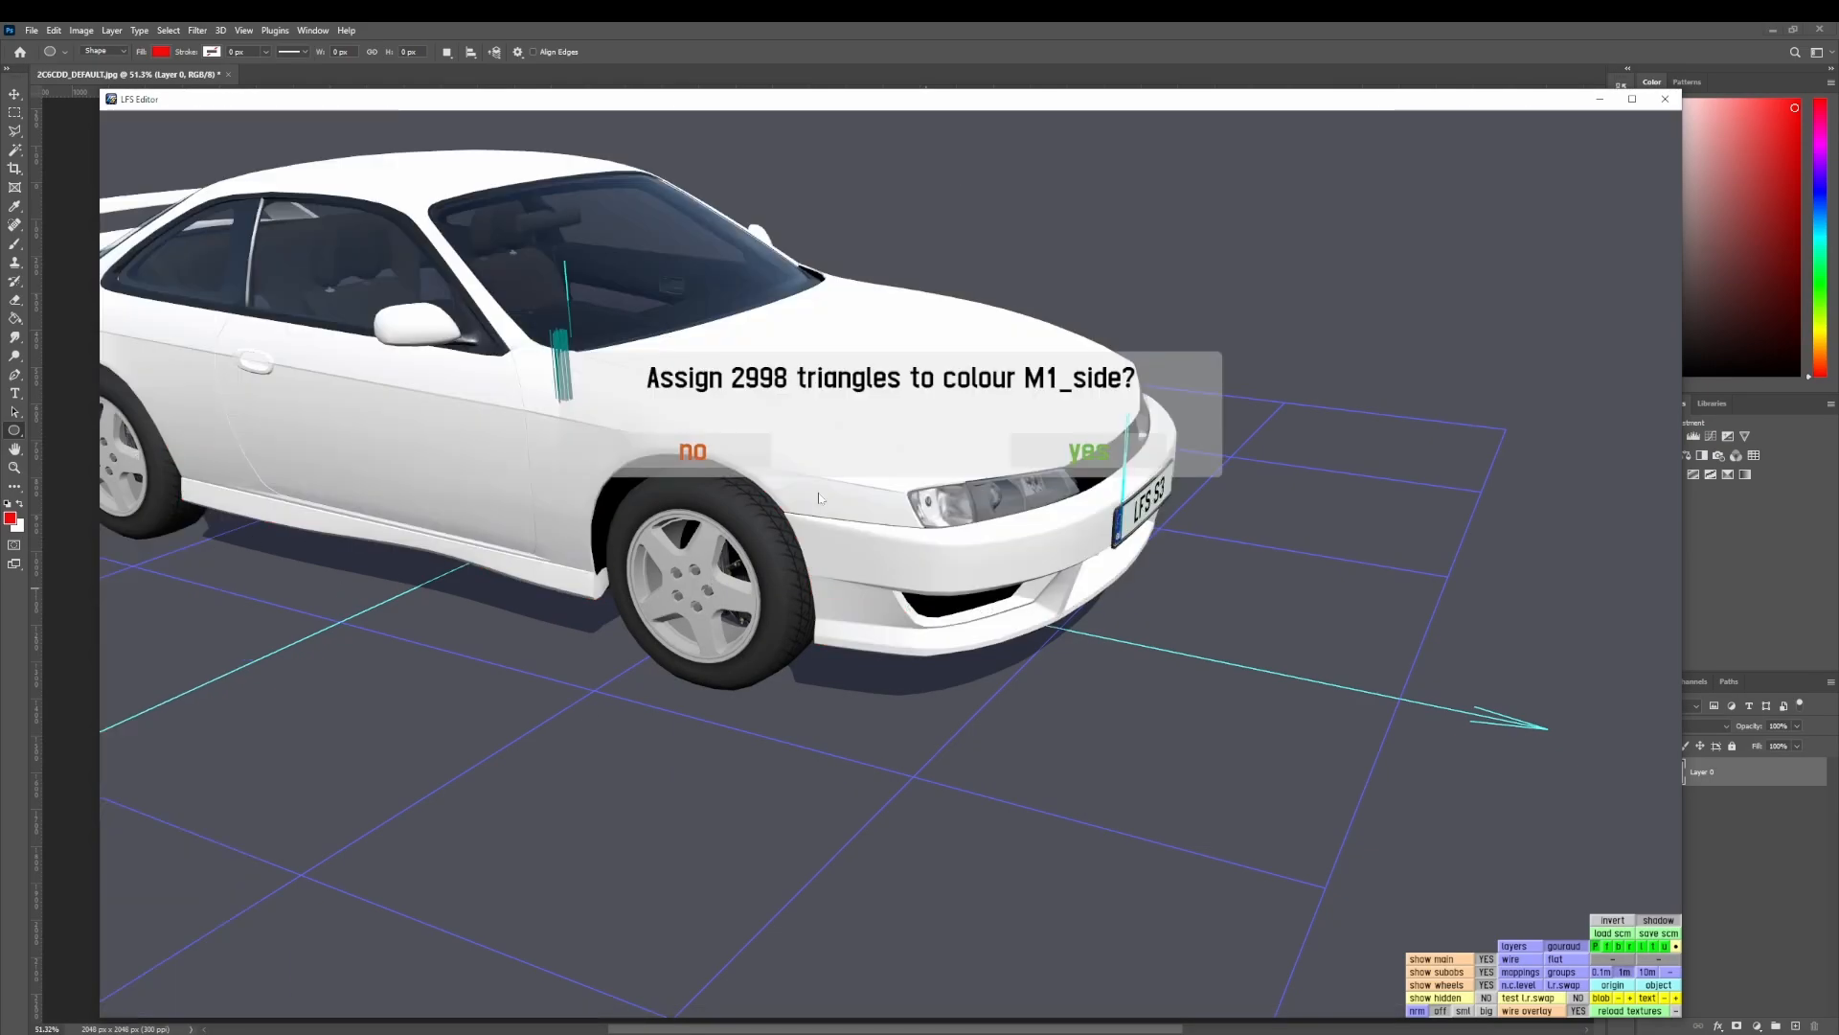
pyautogui.click(1037, 450)
pyautogui.scroll(-4, 970, 541)
pyautogui.moveTo(948, 558); pyautogui.dragTo(752, 589)
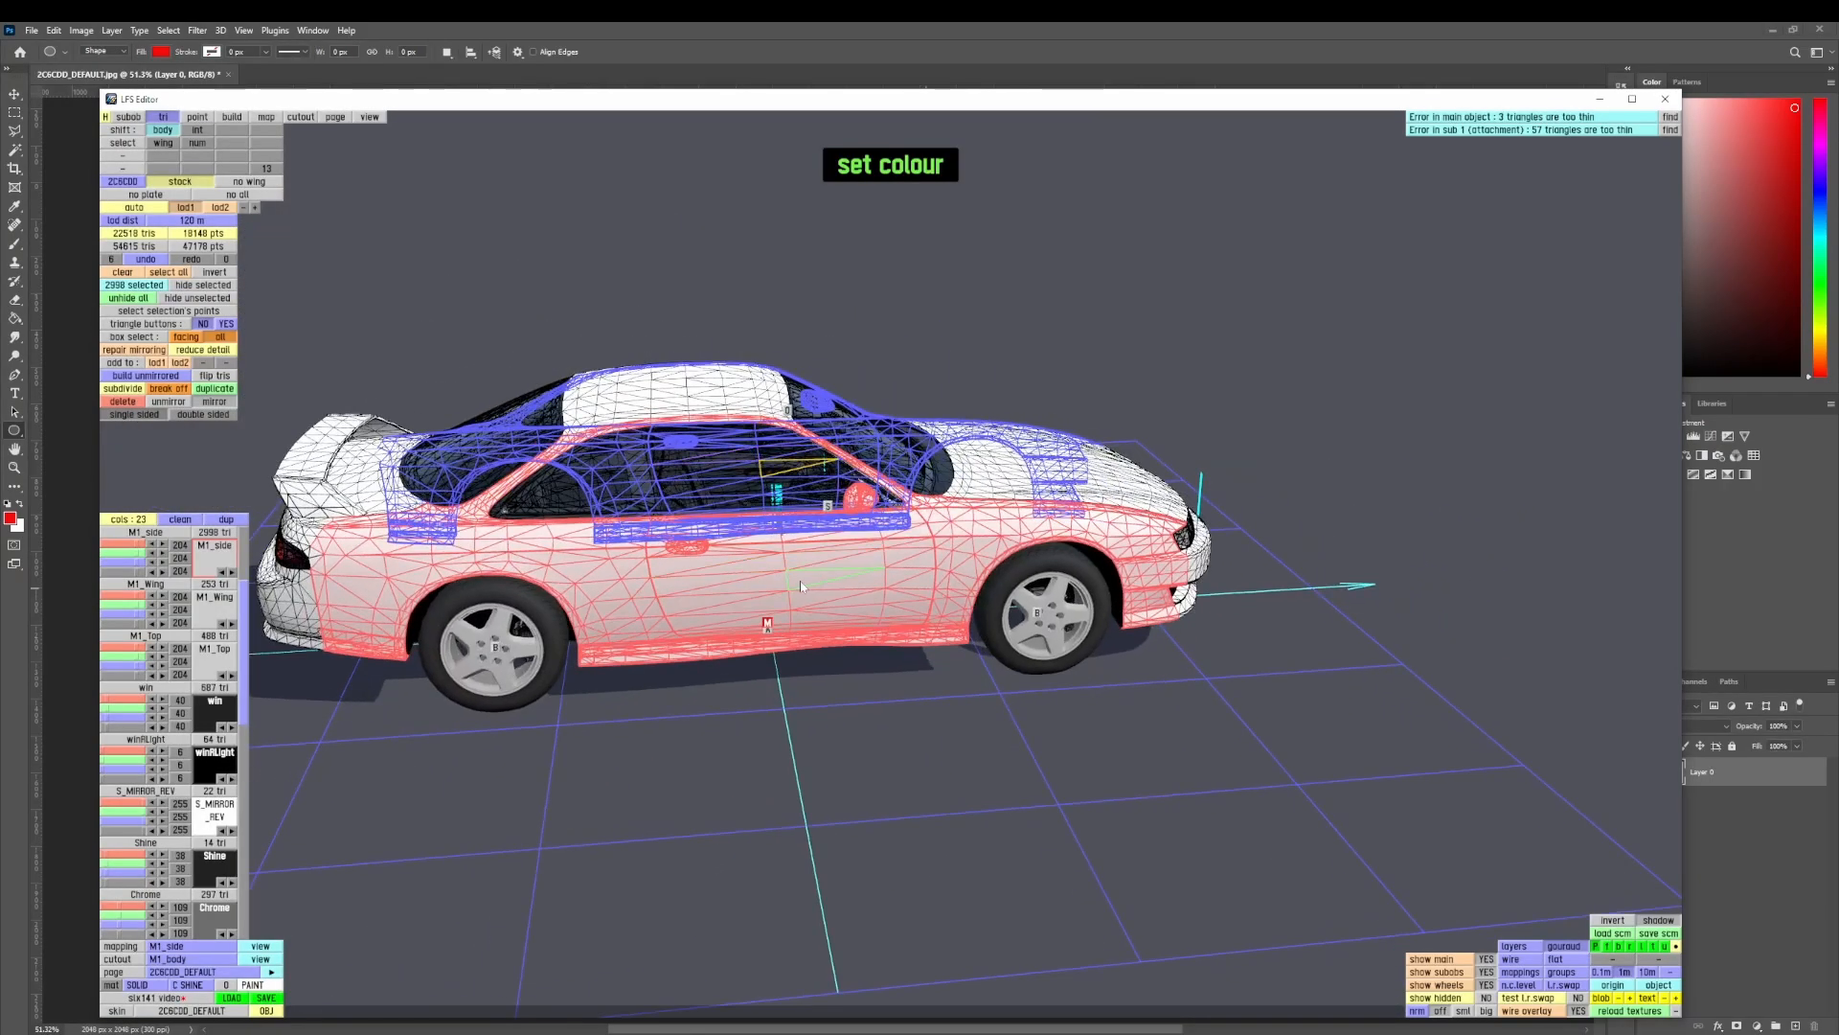
pyautogui.press('space')
# - Select the M1_Top, M1_Wing and M1_side triangles in turn to check which panels each mapping covers
pyautogui.moveTo(744, 649); pyautogui.dragTo(915, 648, button='right')
pyautogui.moveTo(915, 648); pyautogui.dragTo(853, 645)
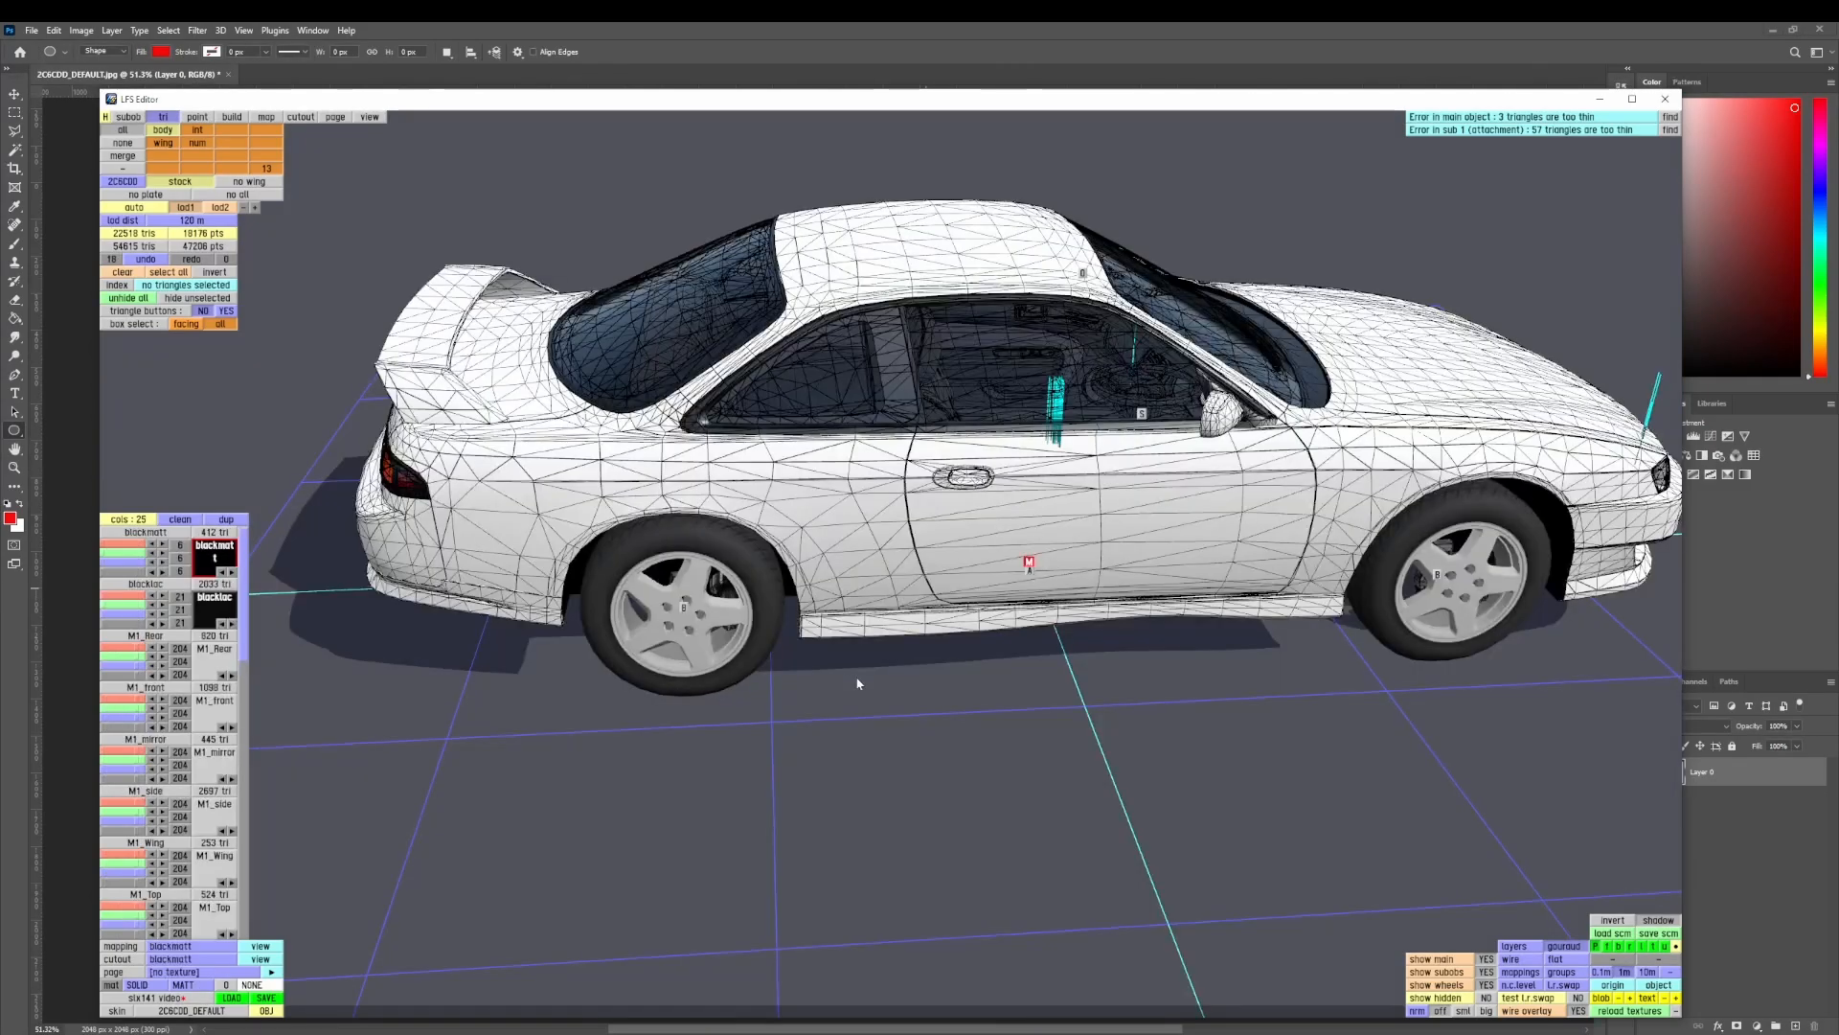
pyautogui.moveTo(798, 677); pyautogui.dragTo(958, 687)
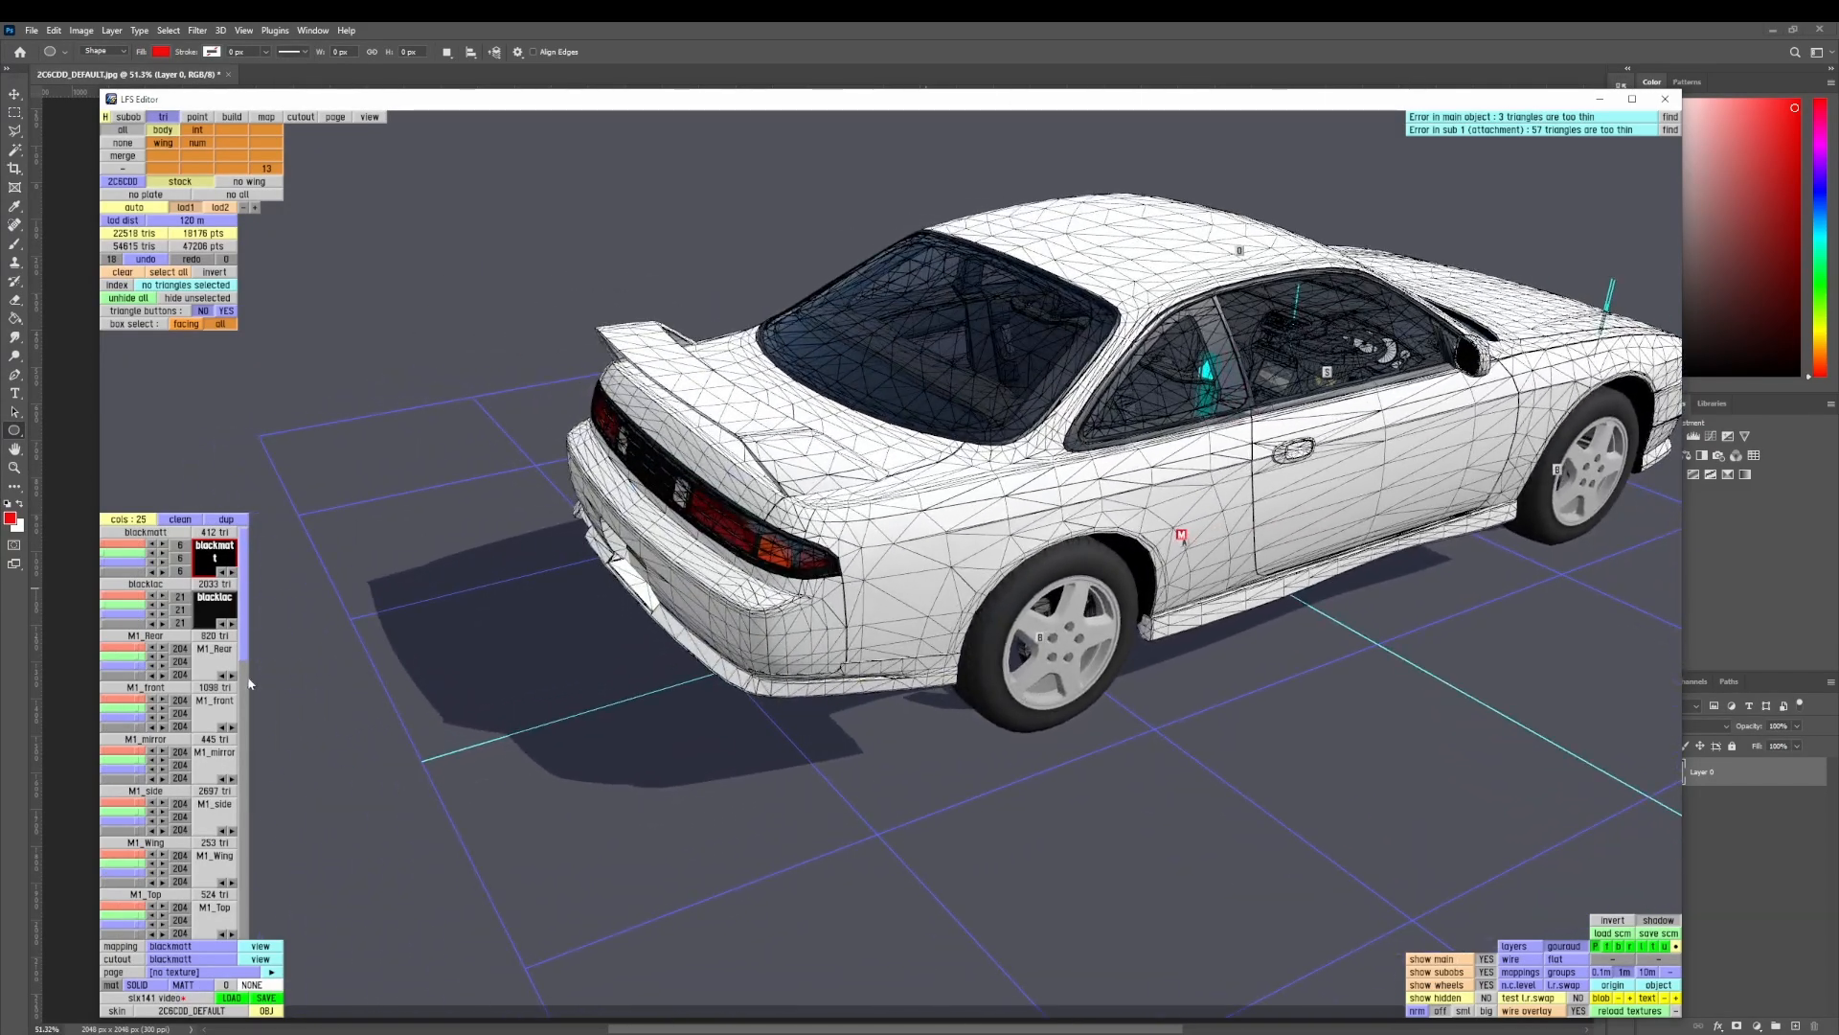
pyautogui.scroll(-2, 207, 907)
pyautogui.click(222, 815)
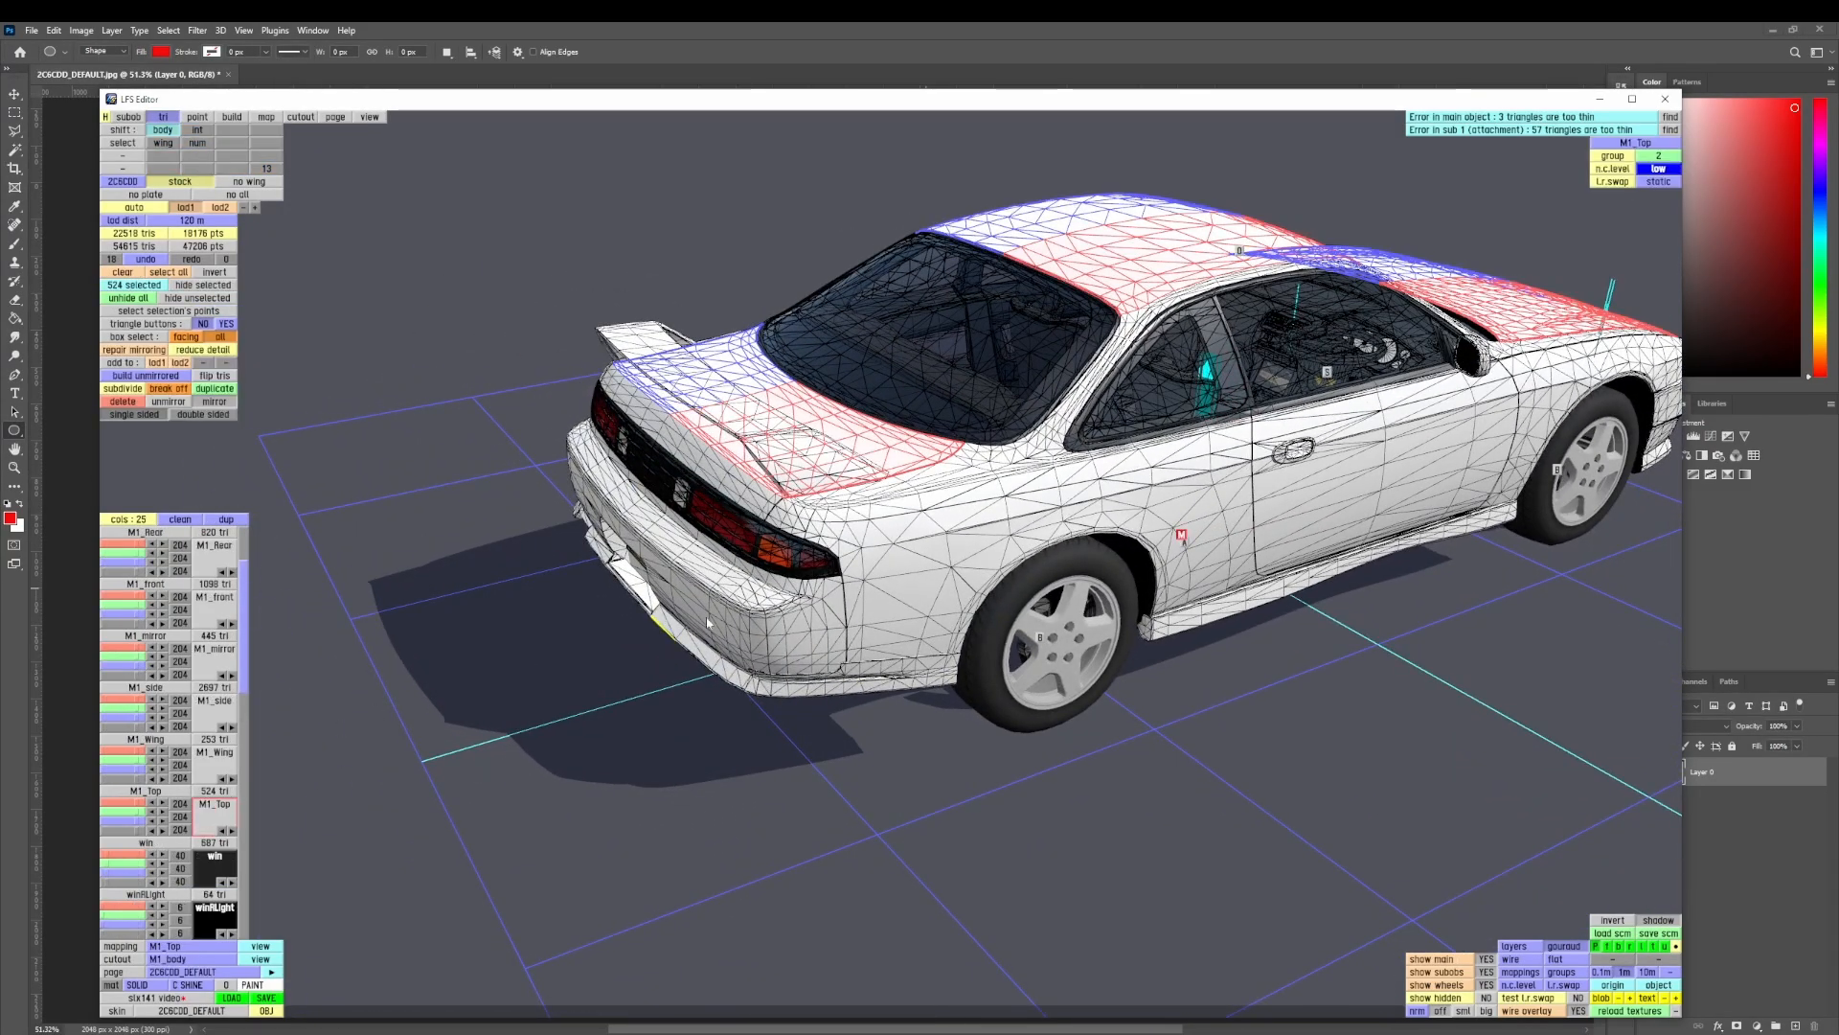
pyautogui.moveTo(707, 622); pyautogui.dragTo(537, 632)
pyautogui.keyDown('shift'); pyautogui.click(222, 761); pyautogui.keyUp('shift')
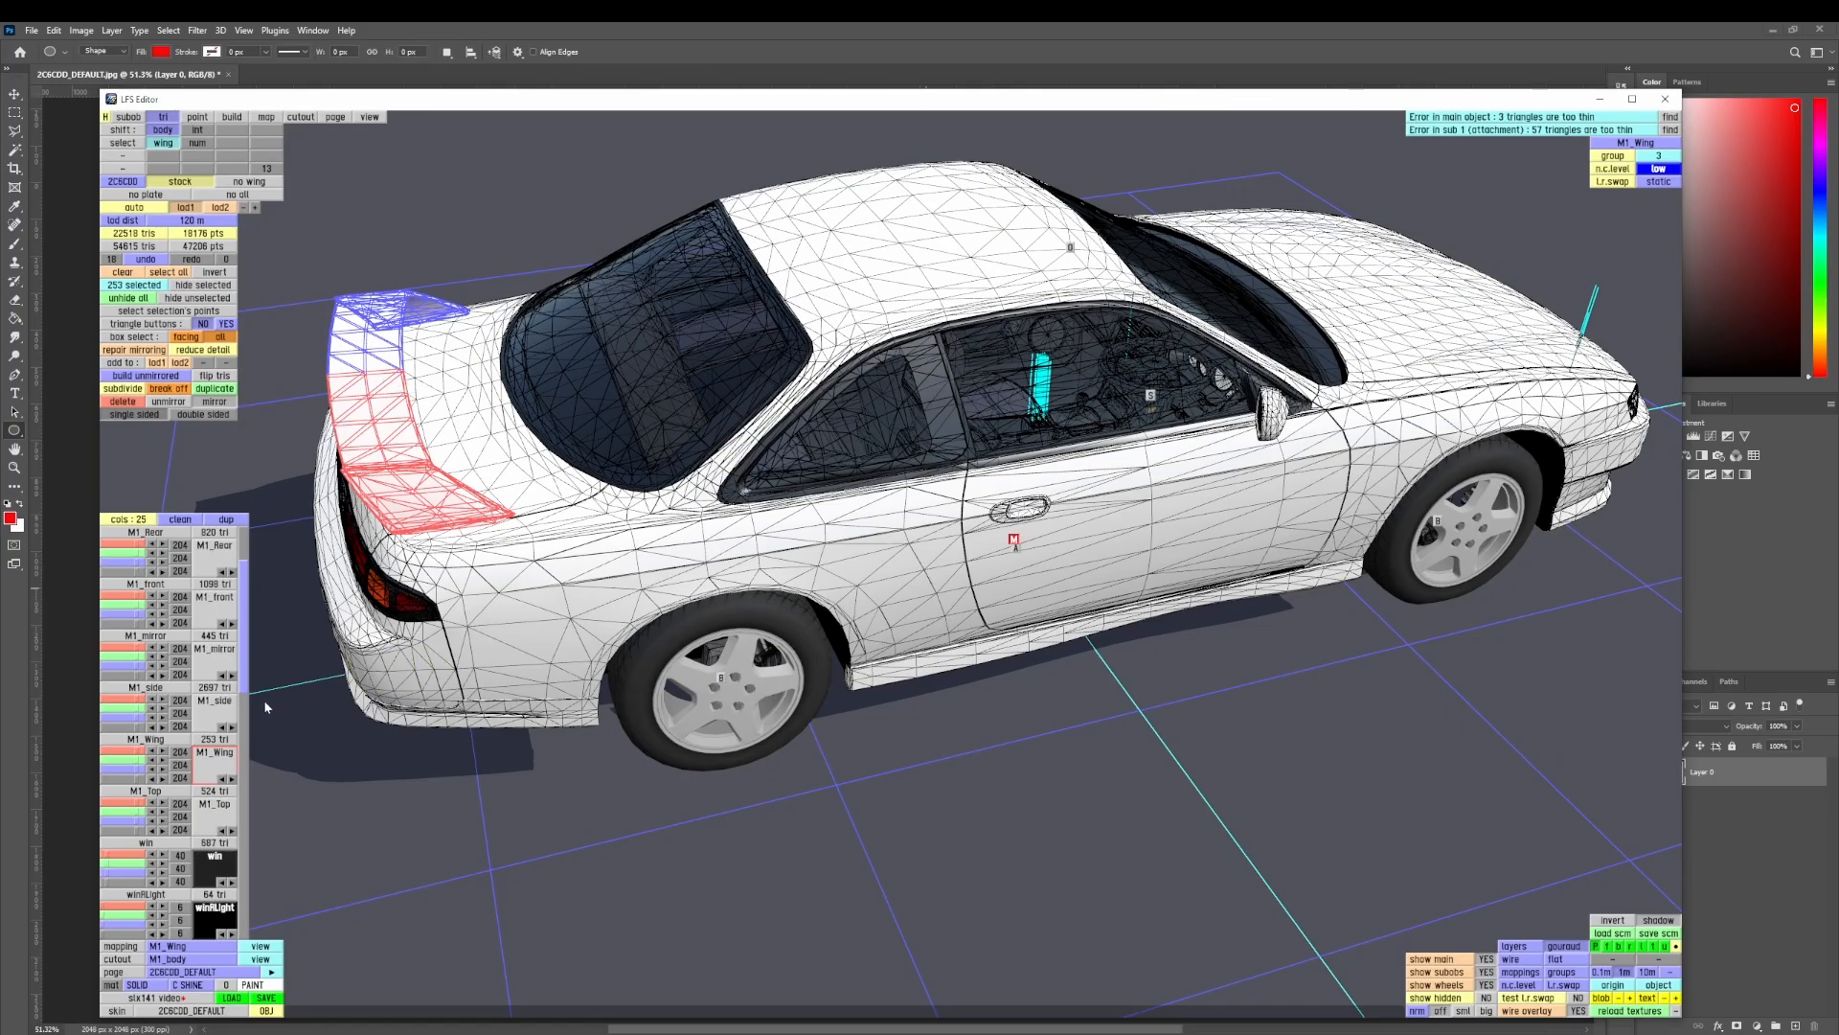
pyautogui.click(215, 710)
pyautogui.moveTo(288, 709); pyautogui.dragTo(846, 687)
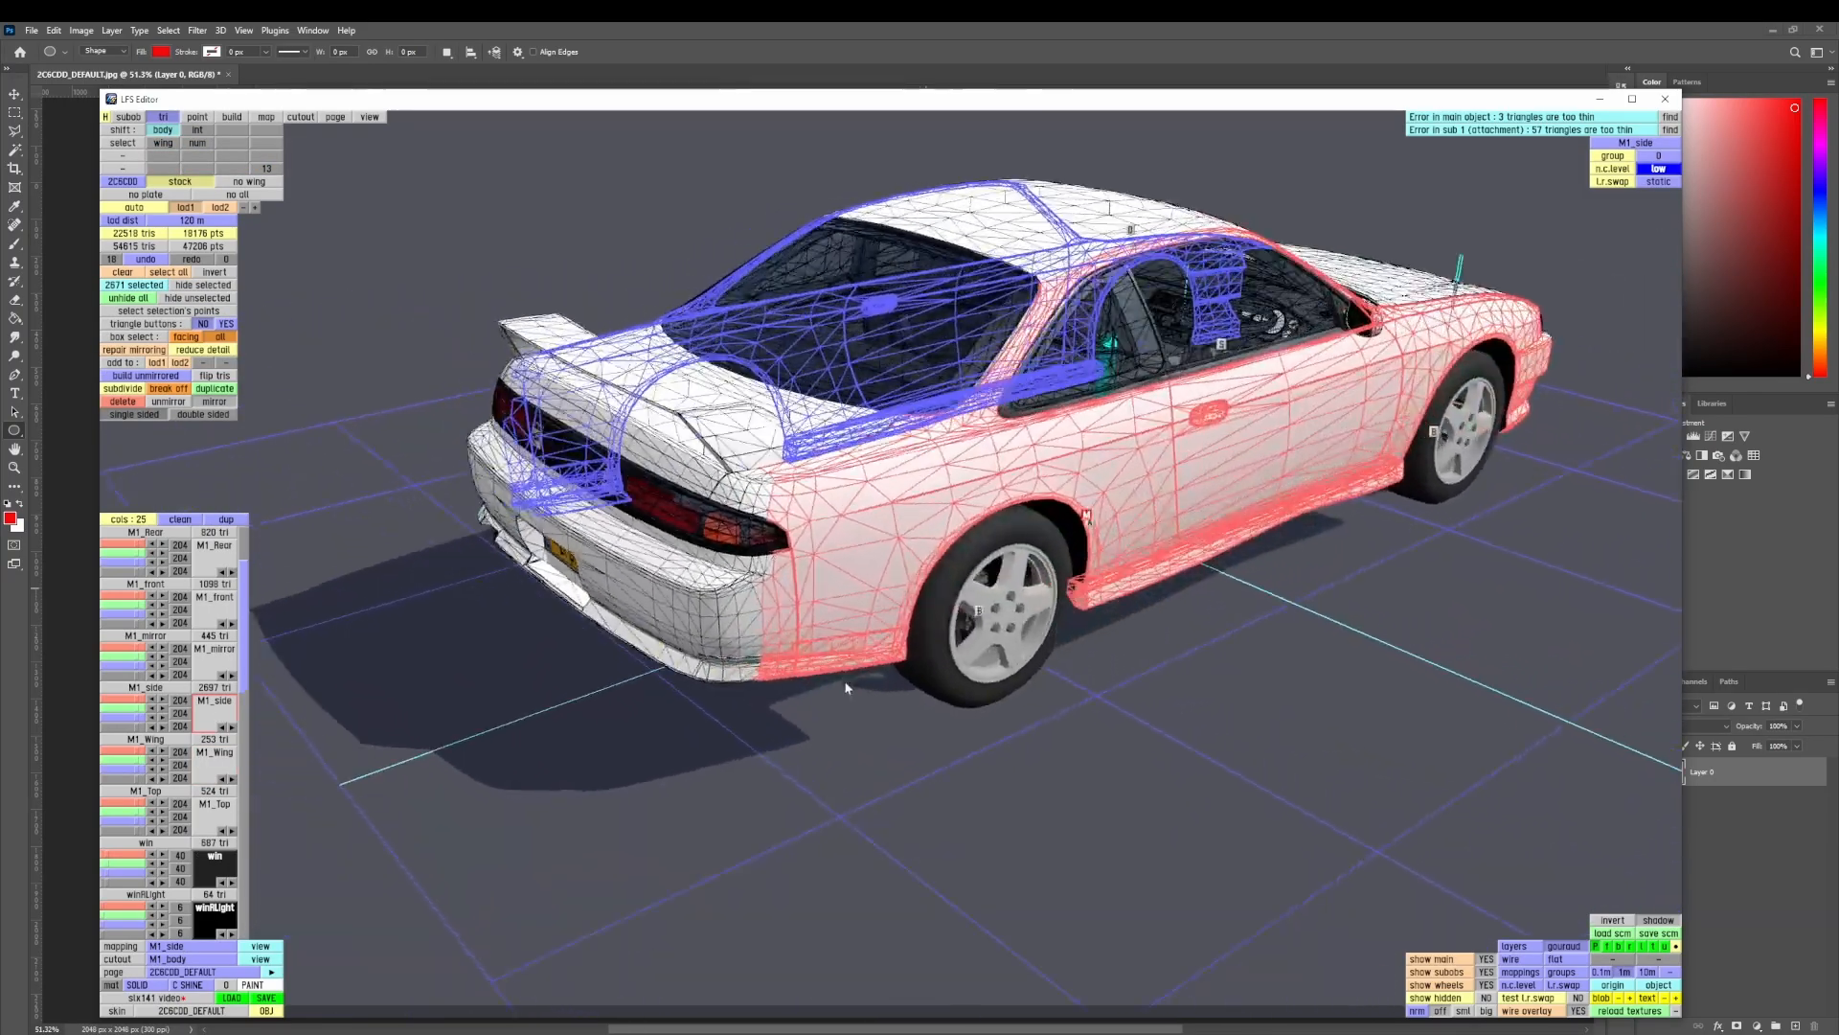
pyautogui.press('space')
# - Select the M1_mirror and M1_front triangles in turn to check their coverage, and clear the selection
pyautogui.keyDown('shift'); pyautogui.click(216, 660); pyautogui.keyUp('shift')
pyautogui.moveTo(886, 622); pyautogui.dragTo(516, 637)
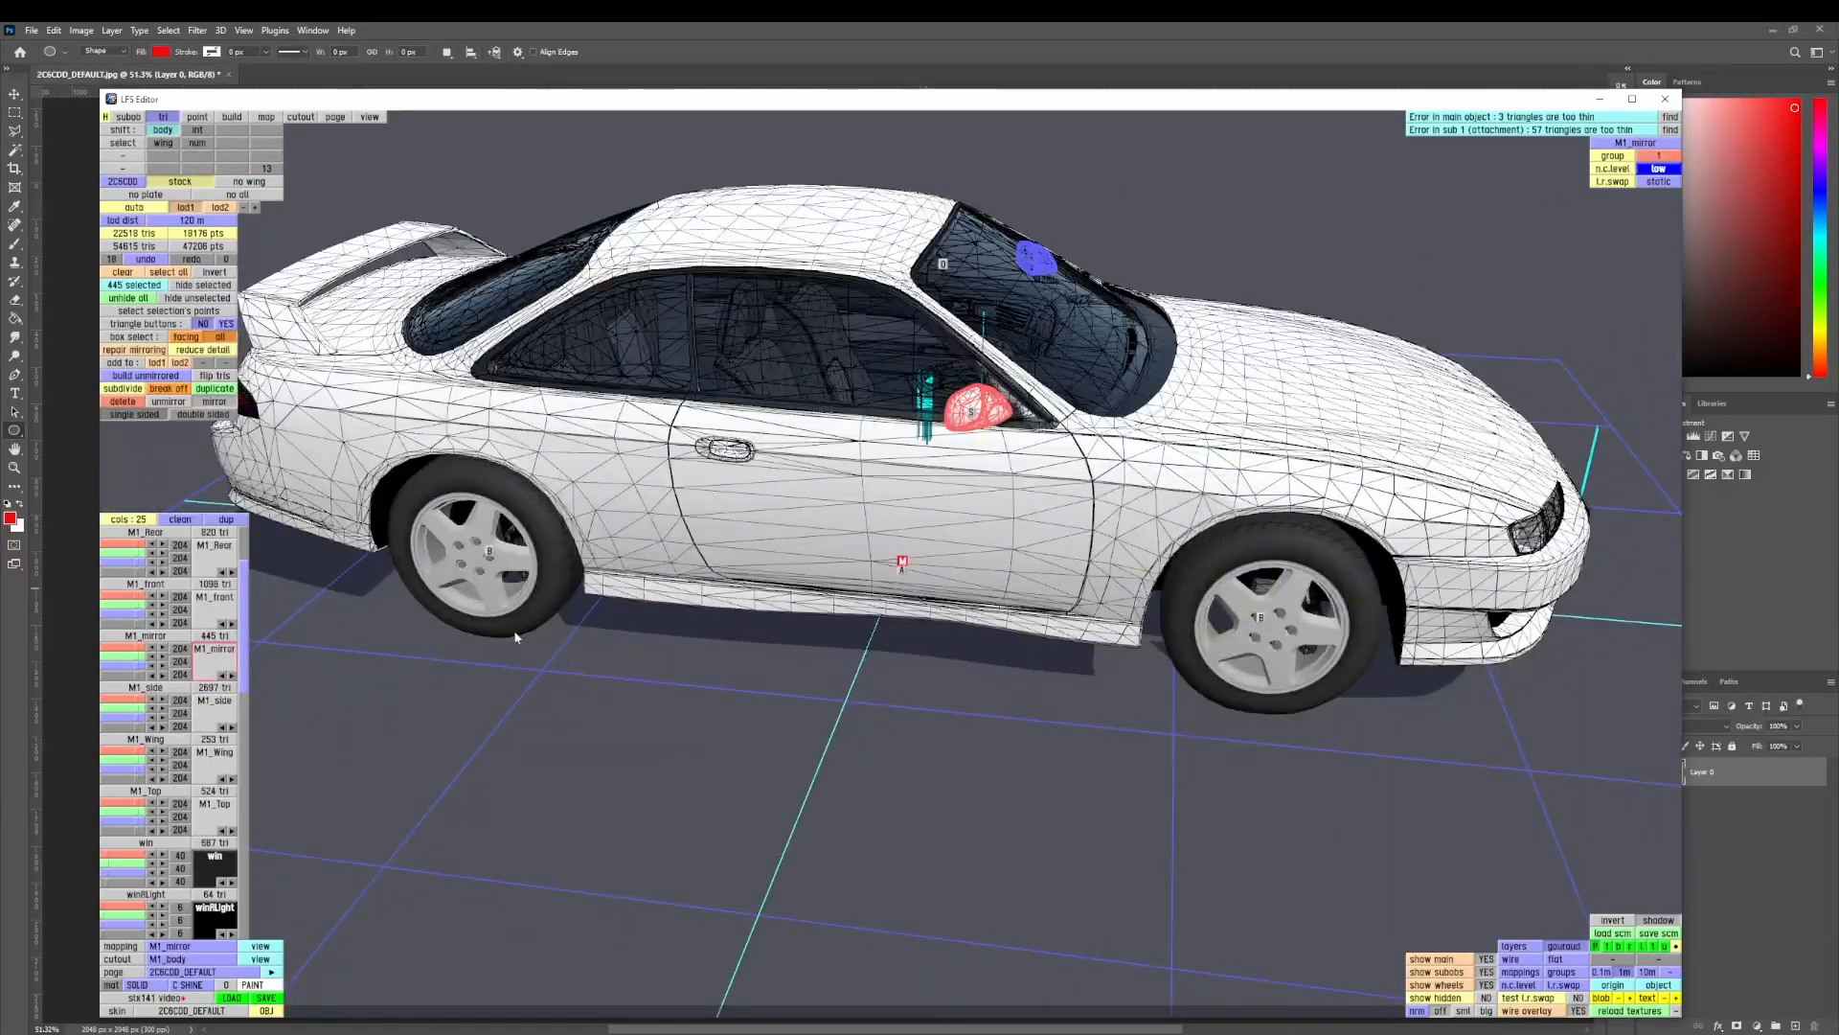
pyautogui.press('space')
pyautogui.keyDown('shift'); pyautogui.click(215, 609); pyautogui.keyUp('shift')
pyautogui.moveTo(1016, 579); pyautogui.dragTo(1269, 682)
pyautogui.press('space')
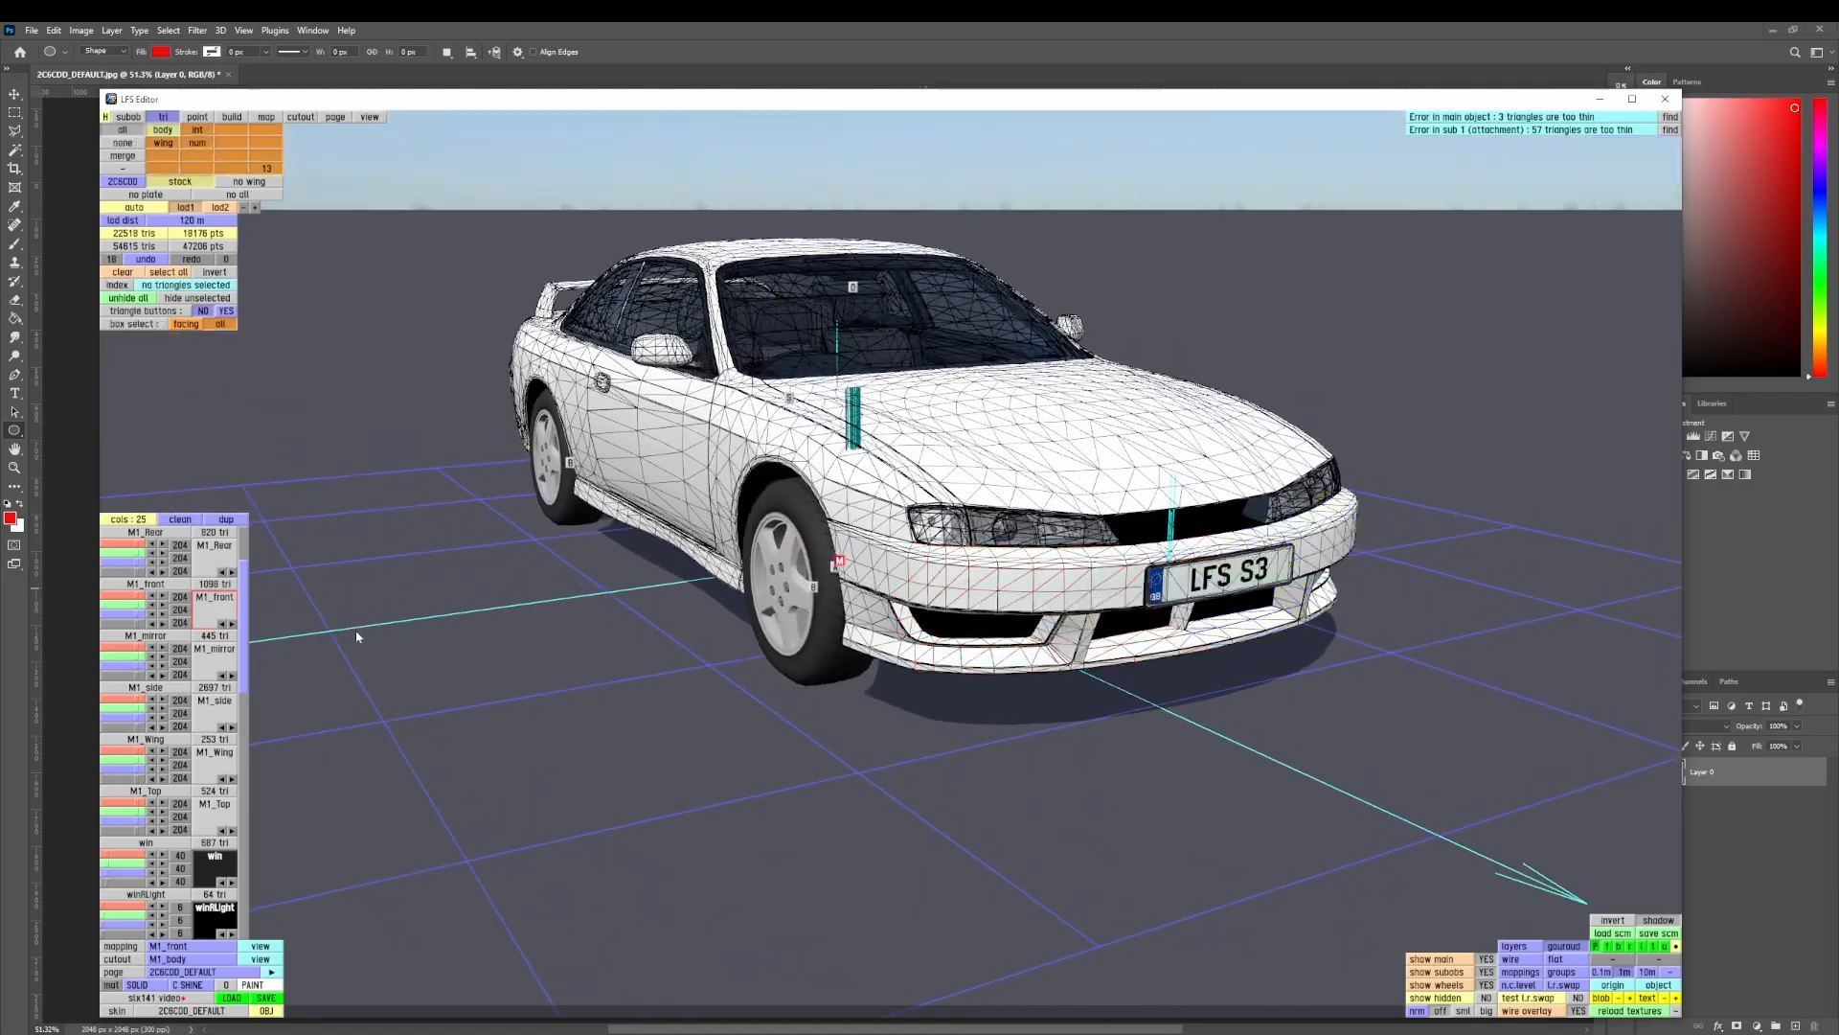
# - Select the M1_Rear triangles, examine their coverage of the rear bumper, and clear the selection
pyautogui.keyDown('shift'); pyautogui.click(215, 558); pyautogui.keyUp('shift')
pyautogui.moveTo(326, 613); pyautogui.dragTo(922, 588)
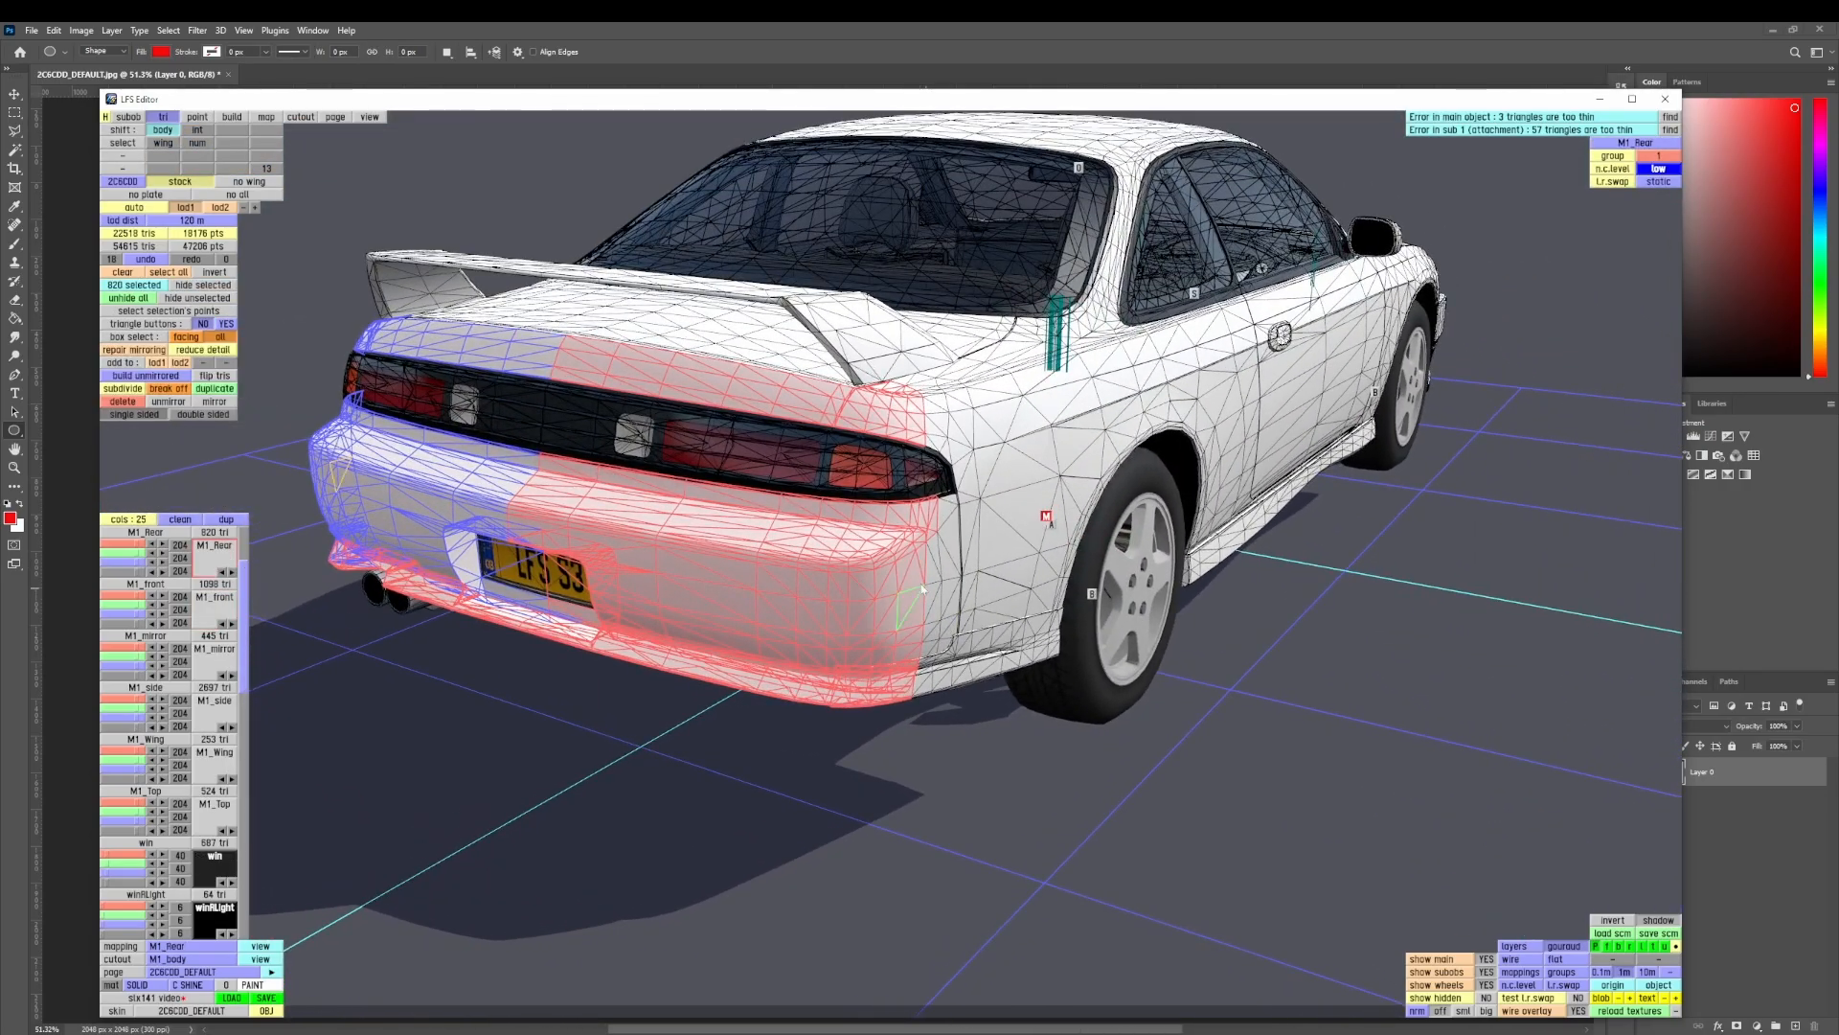
pyautogui.scroll(2, 947, 537)
pyautogui.scroll(-3, 946, 537)
pyautogui.press('space')
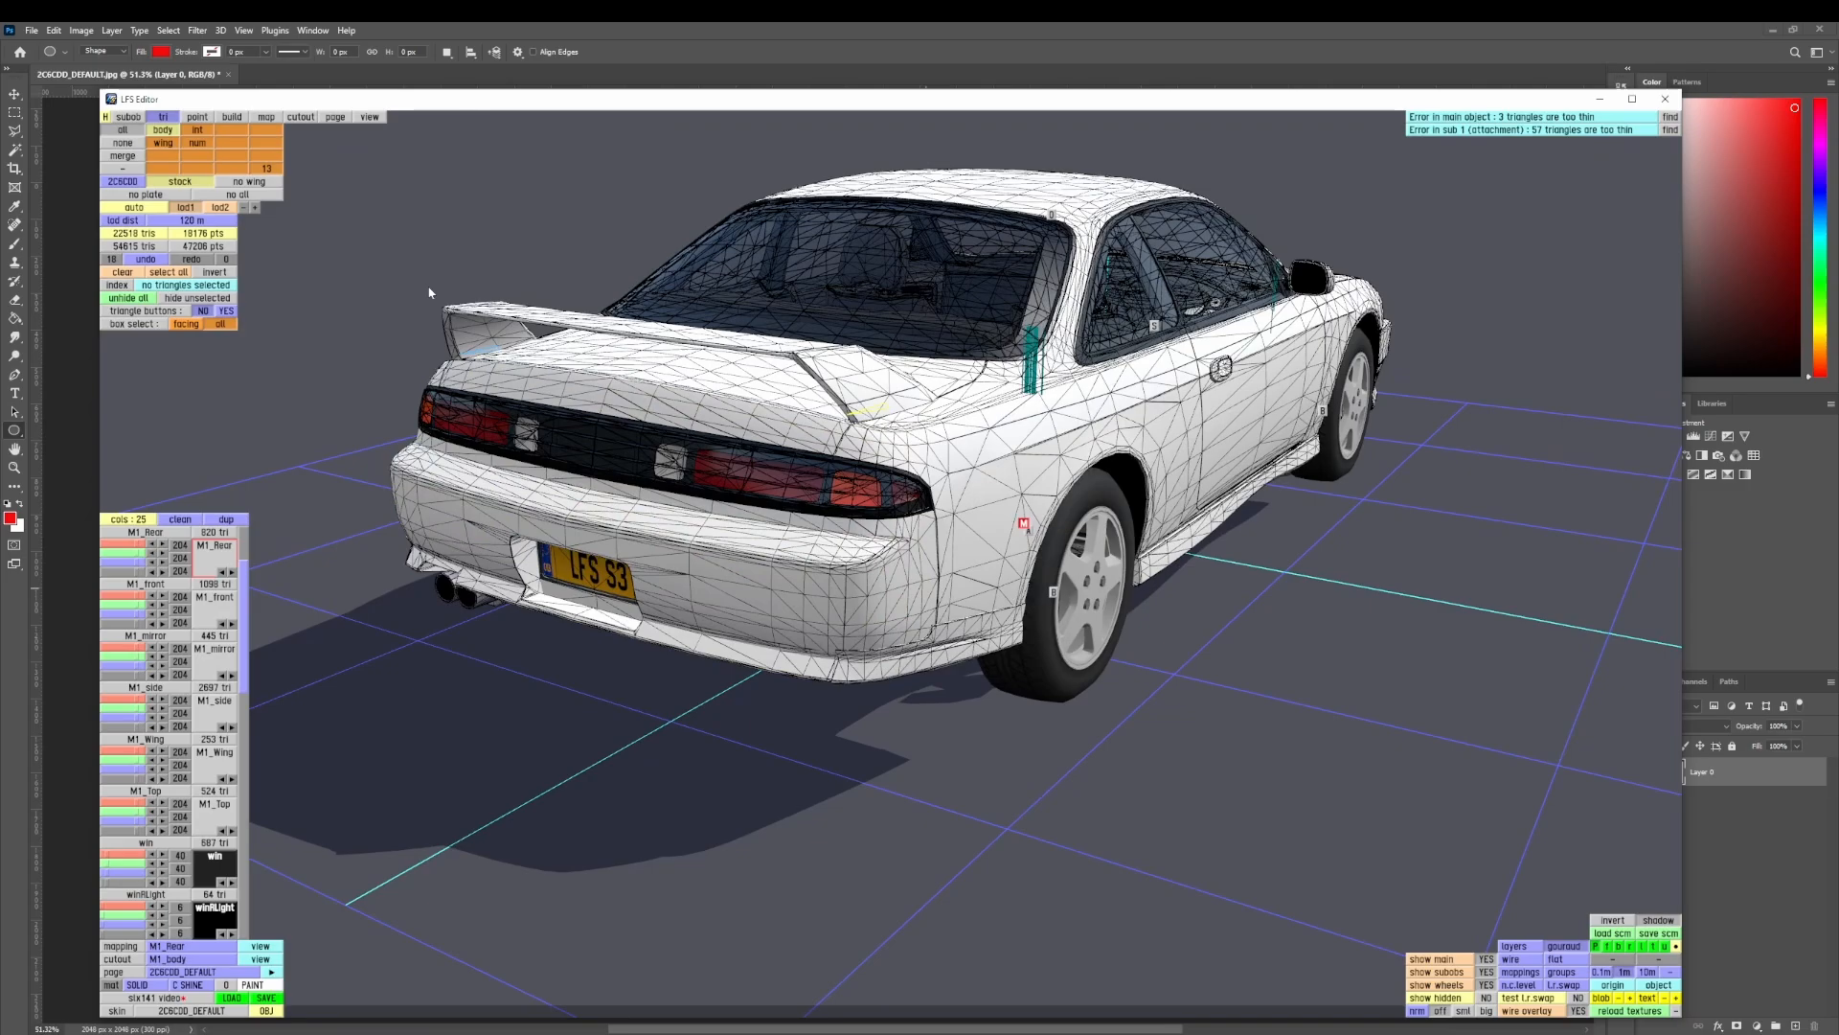
# - Switch to mapping editing, choose the M1_Rear mapping and set its heading to 0°
pyautogui.click(267, 117)
pyautogui.click(144, 169)
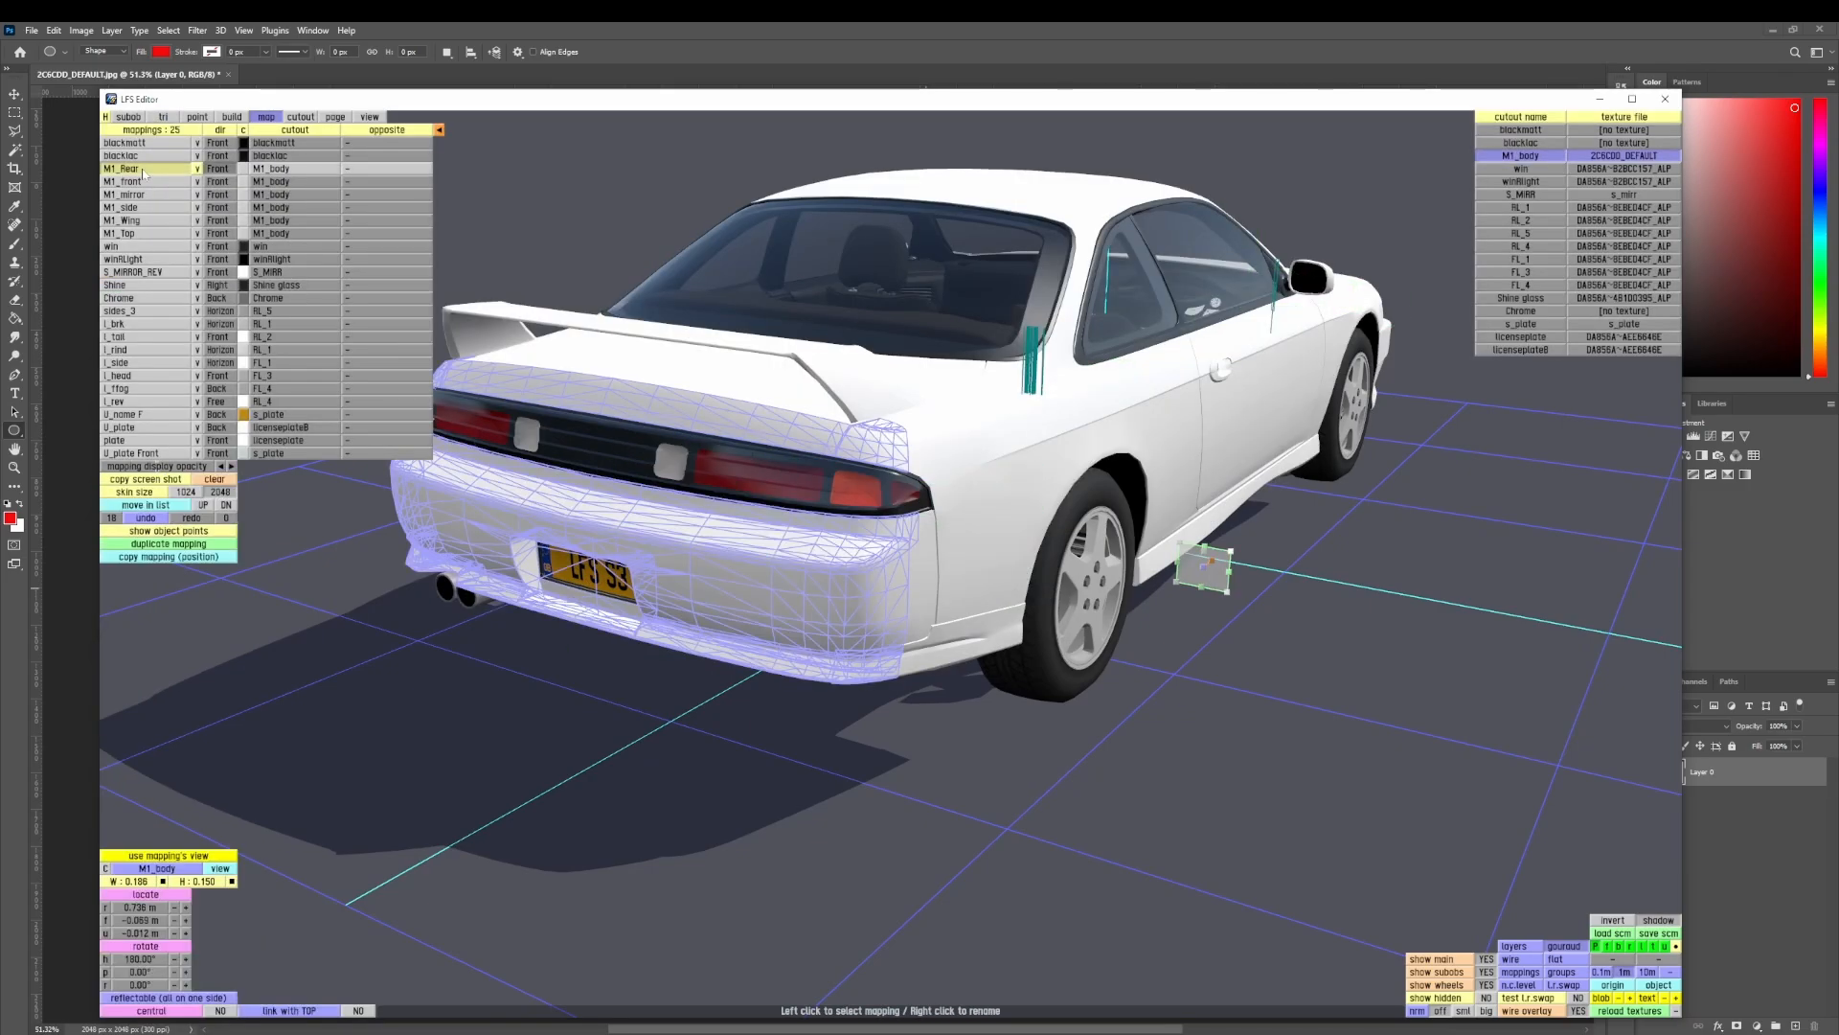
pyautogui.moveTo(930, 602); pyautogui.dragTo(1008, 535, button='middle')
pyautogui.moveTo(887, 569); pyautogui.dragTo(688, 704, button='middle')
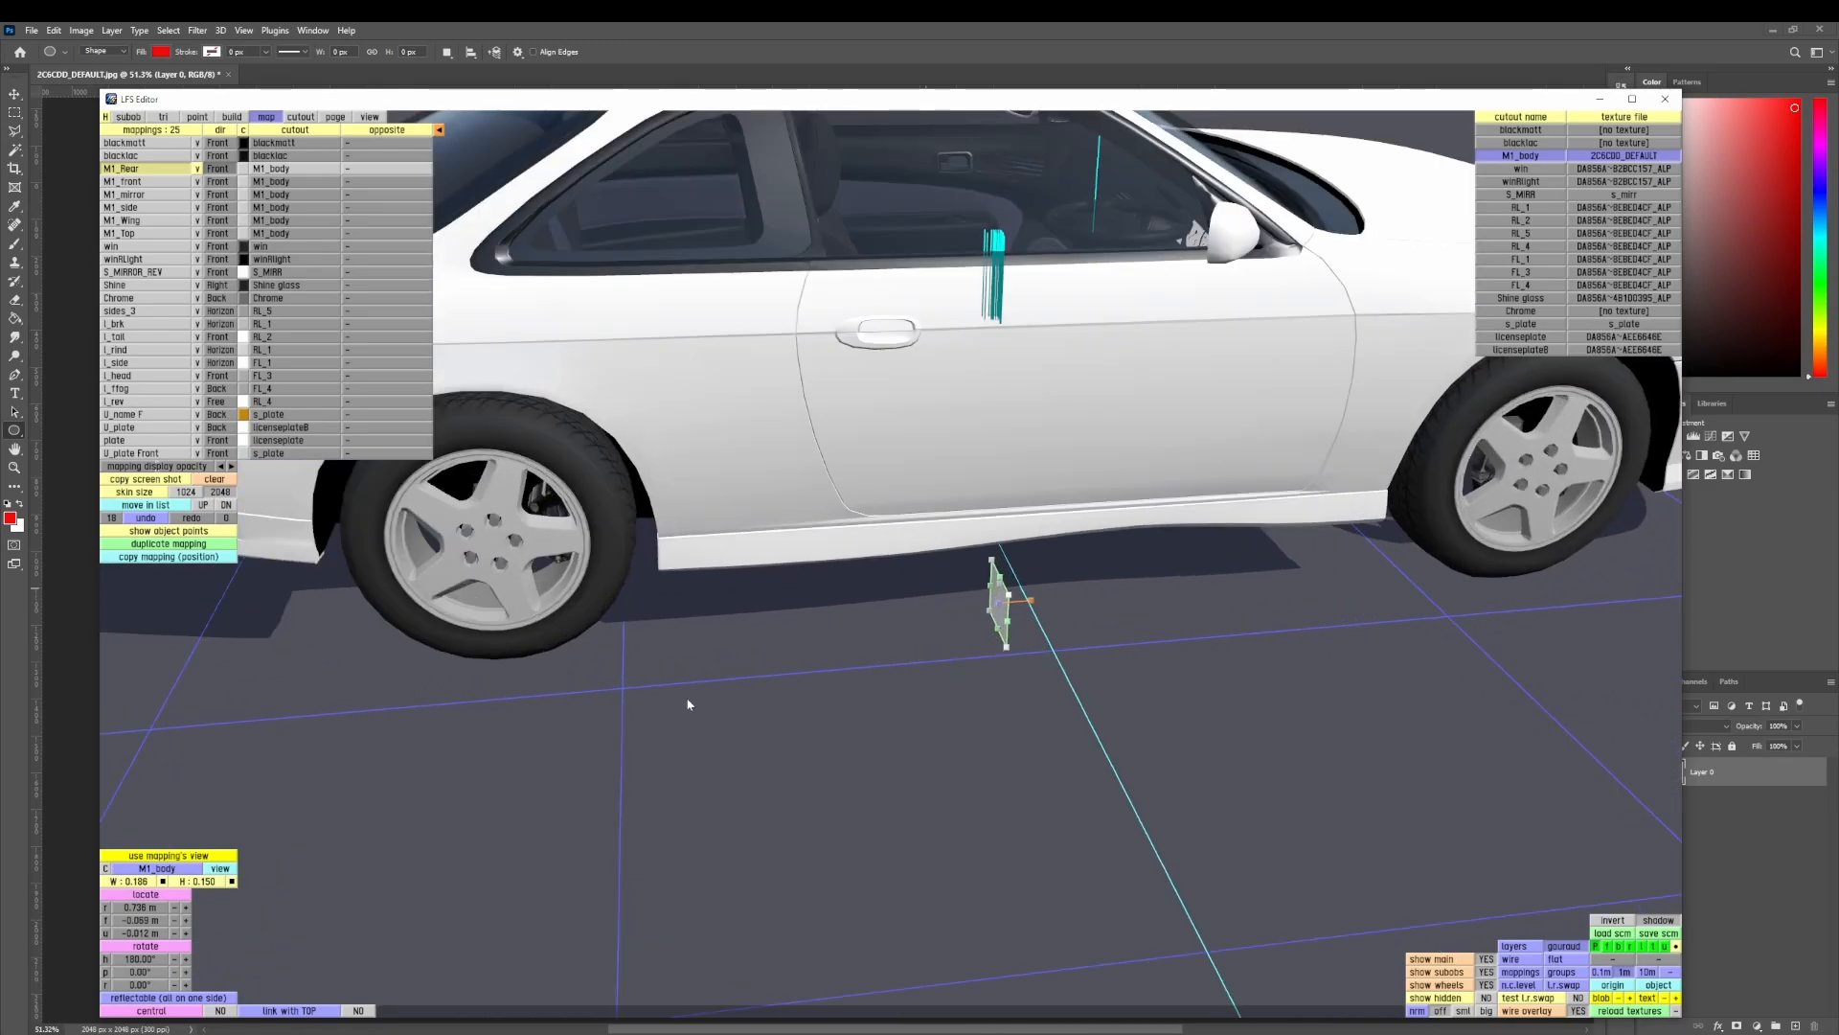
pyautogui.click(155, 960)
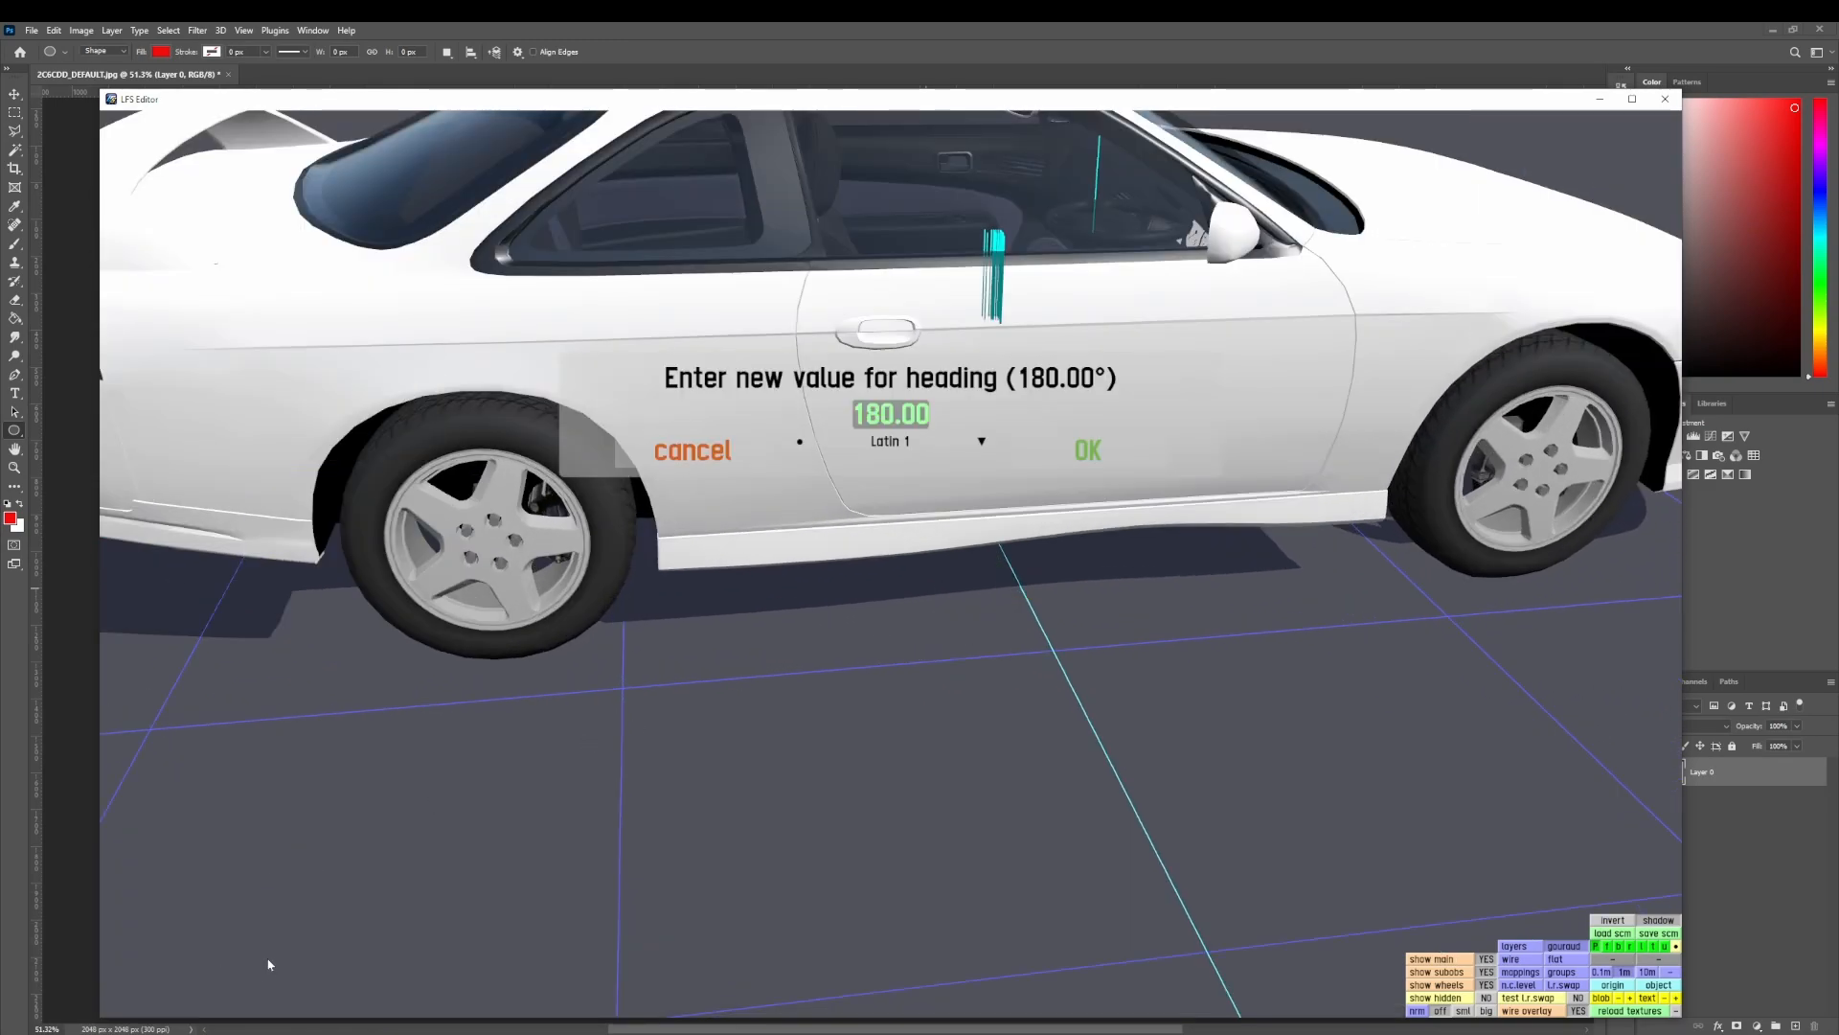
pyautogui.press('Return')
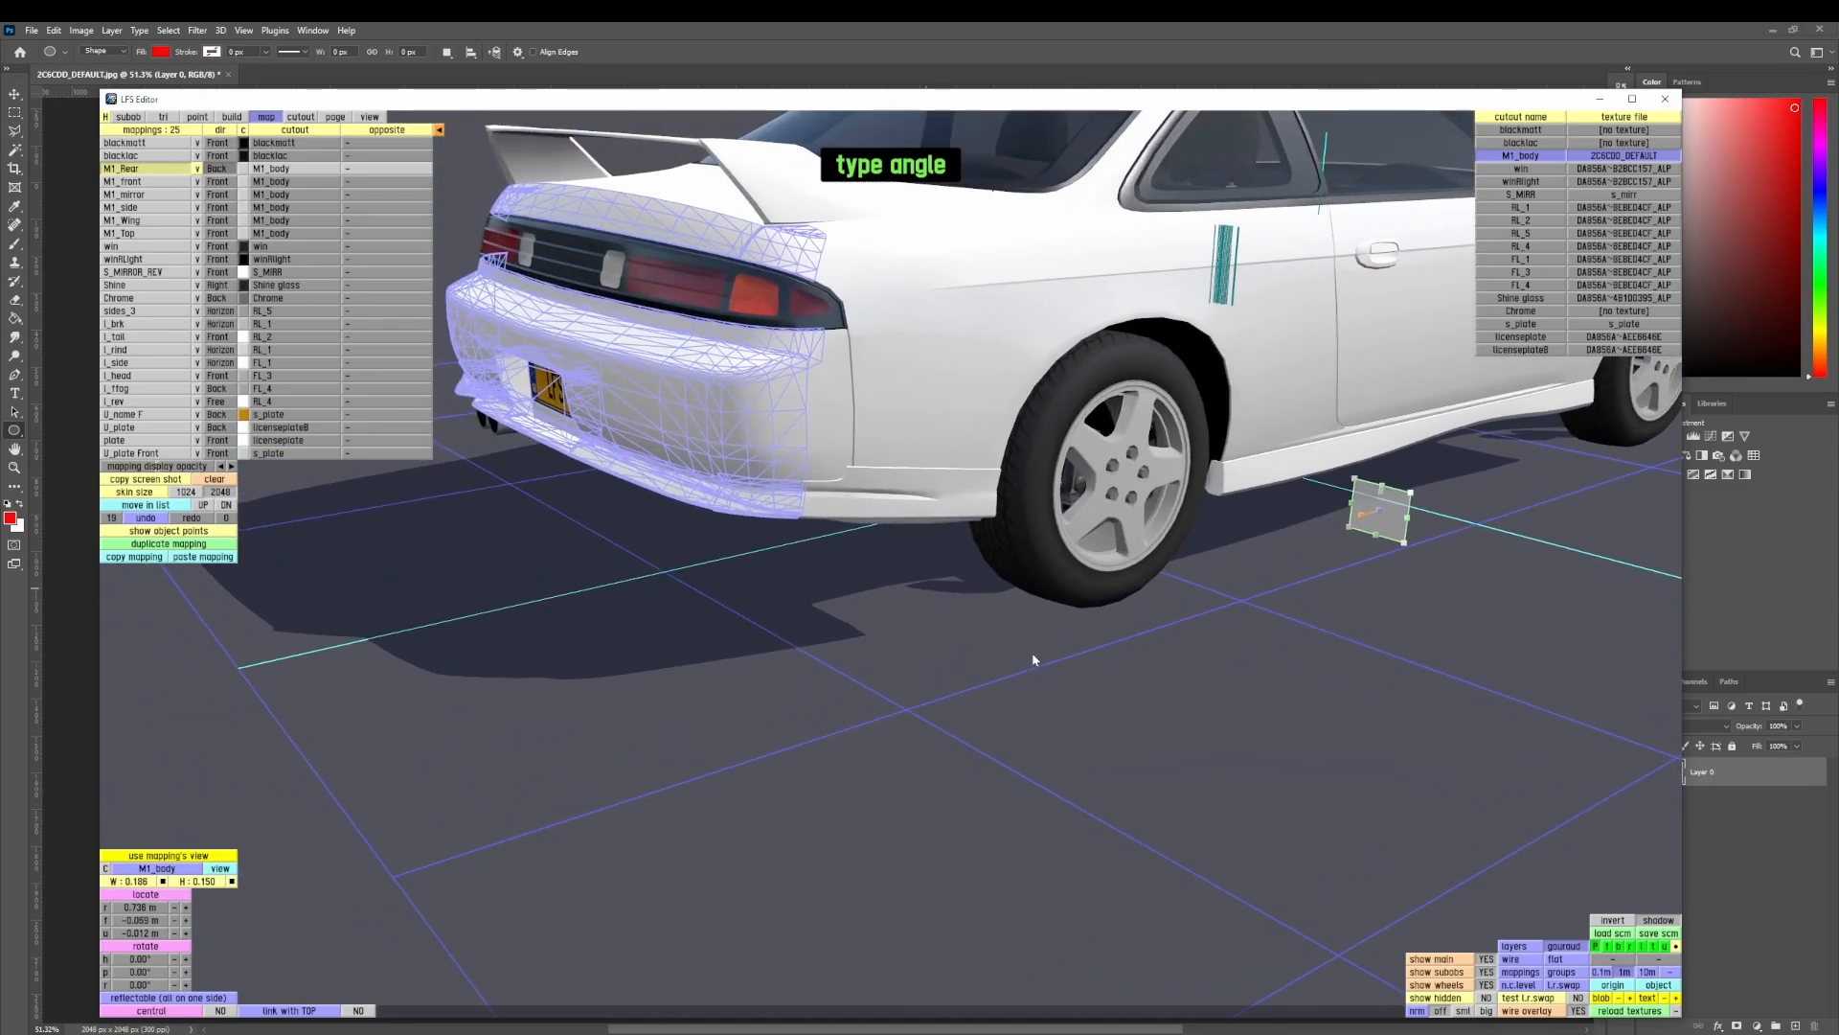
pyautogui.moveTo(823, 691); pyautogui.dragTo(983, 684, button='middle')
pyautogui.press('Escape')
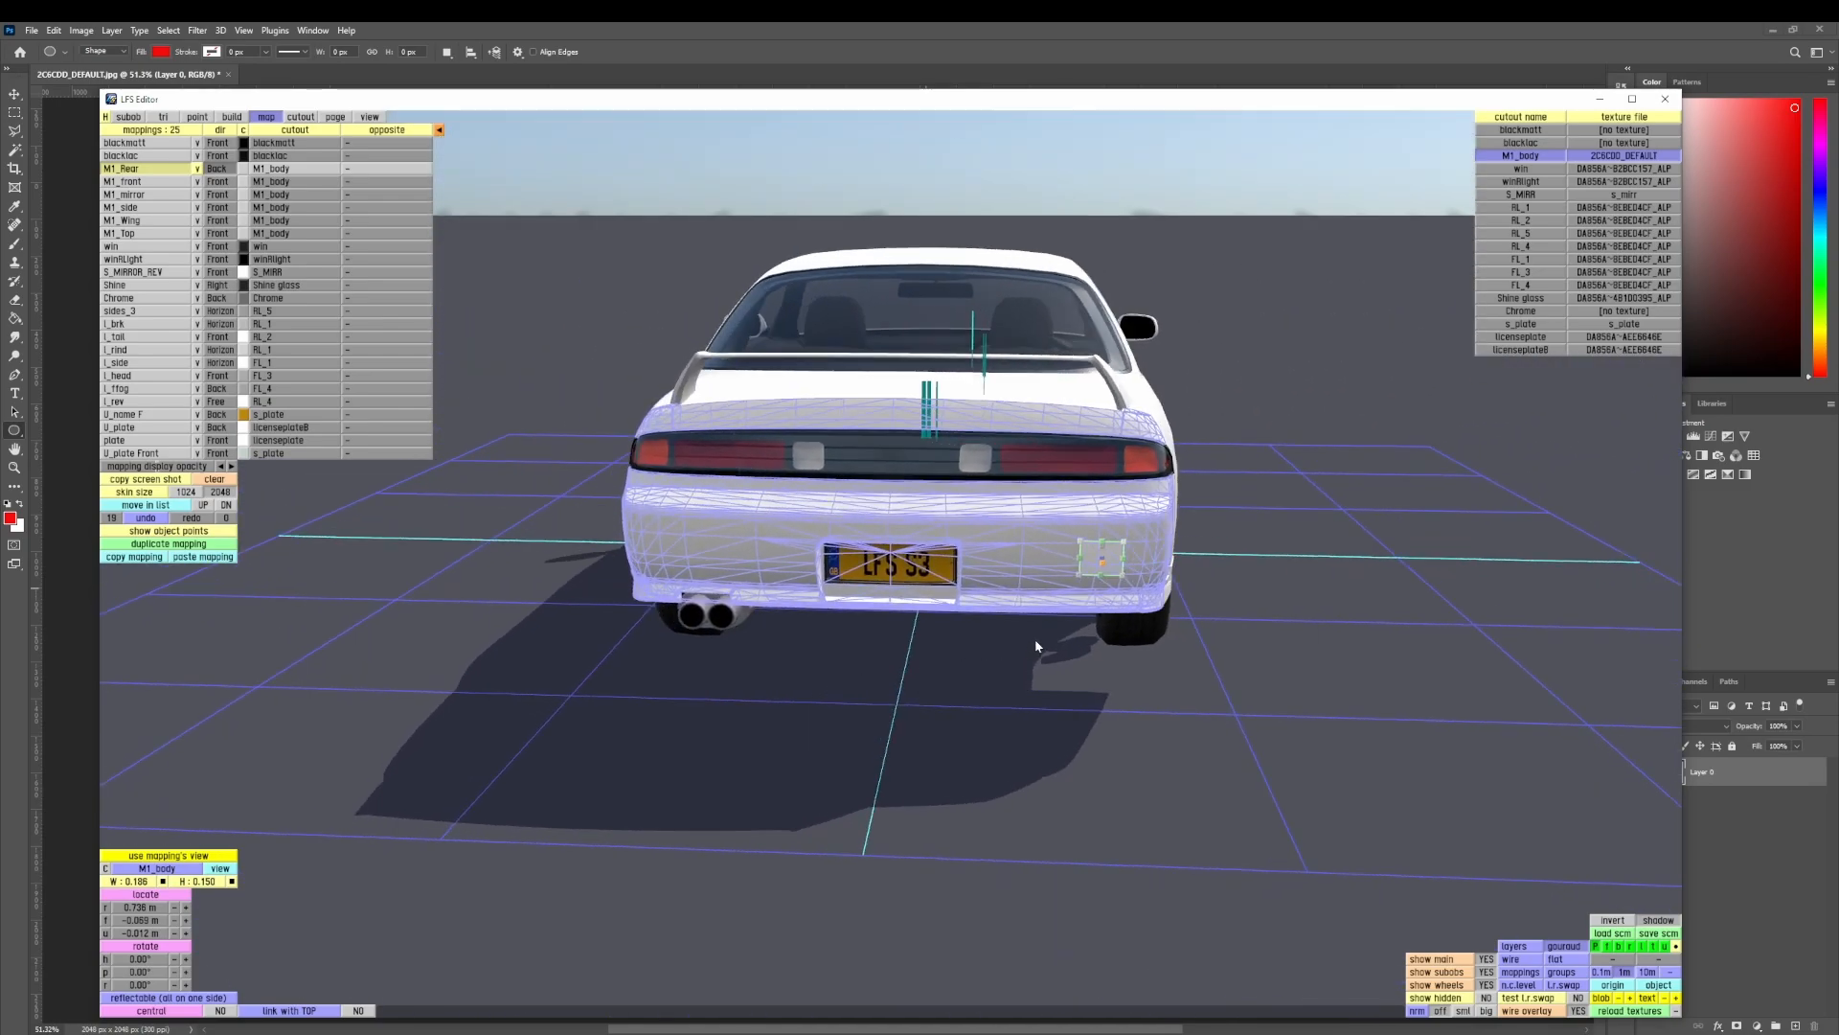
# - In the rear view, enlarge the M1_Rear mapping rectangle to about 0.198 wide and 0.635 high over the bumper's right end
pyautogui.scroll(5, 1025, 658)
pyautogui.moveTo(1025, 658); pyautogui.dragTo(1015, 266)
pyautogui.scroll(3, 1006, 575)
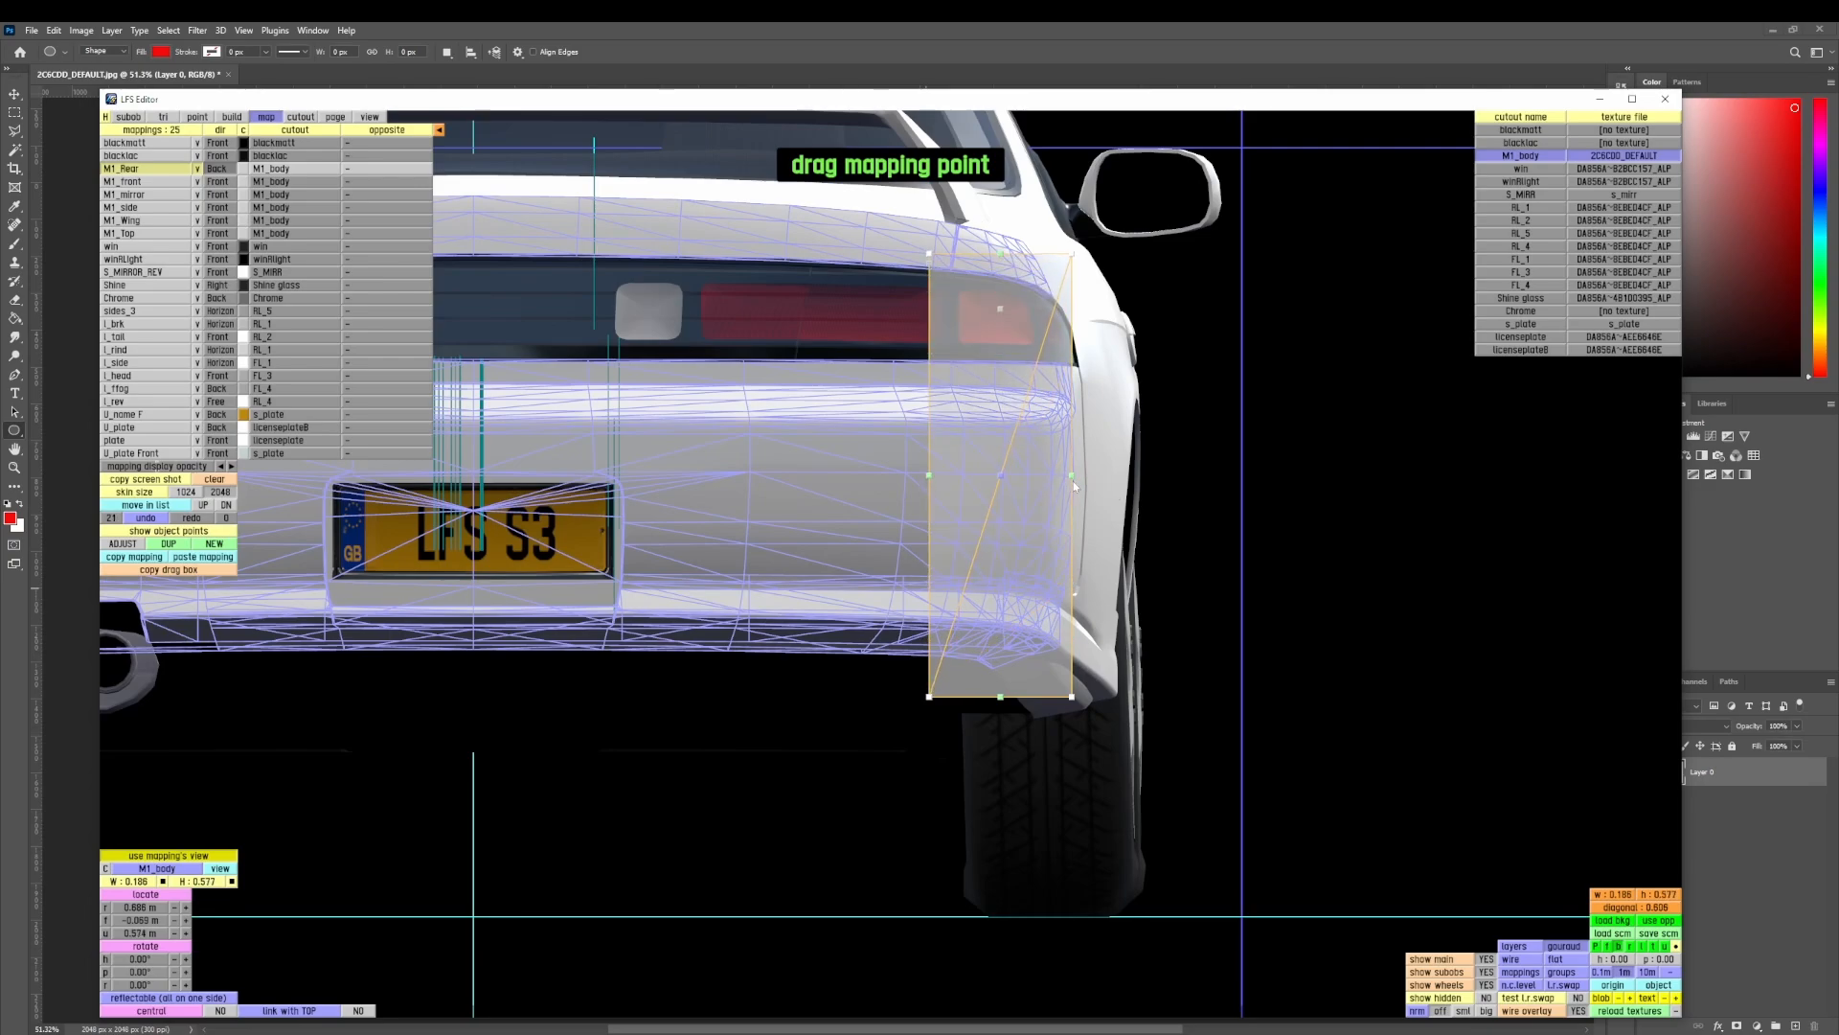
pyautogui.moveTo(1073, 476); pyautogui.dragTo(1081, 476)
pyautogui.scroll(-2, 1082, 479)
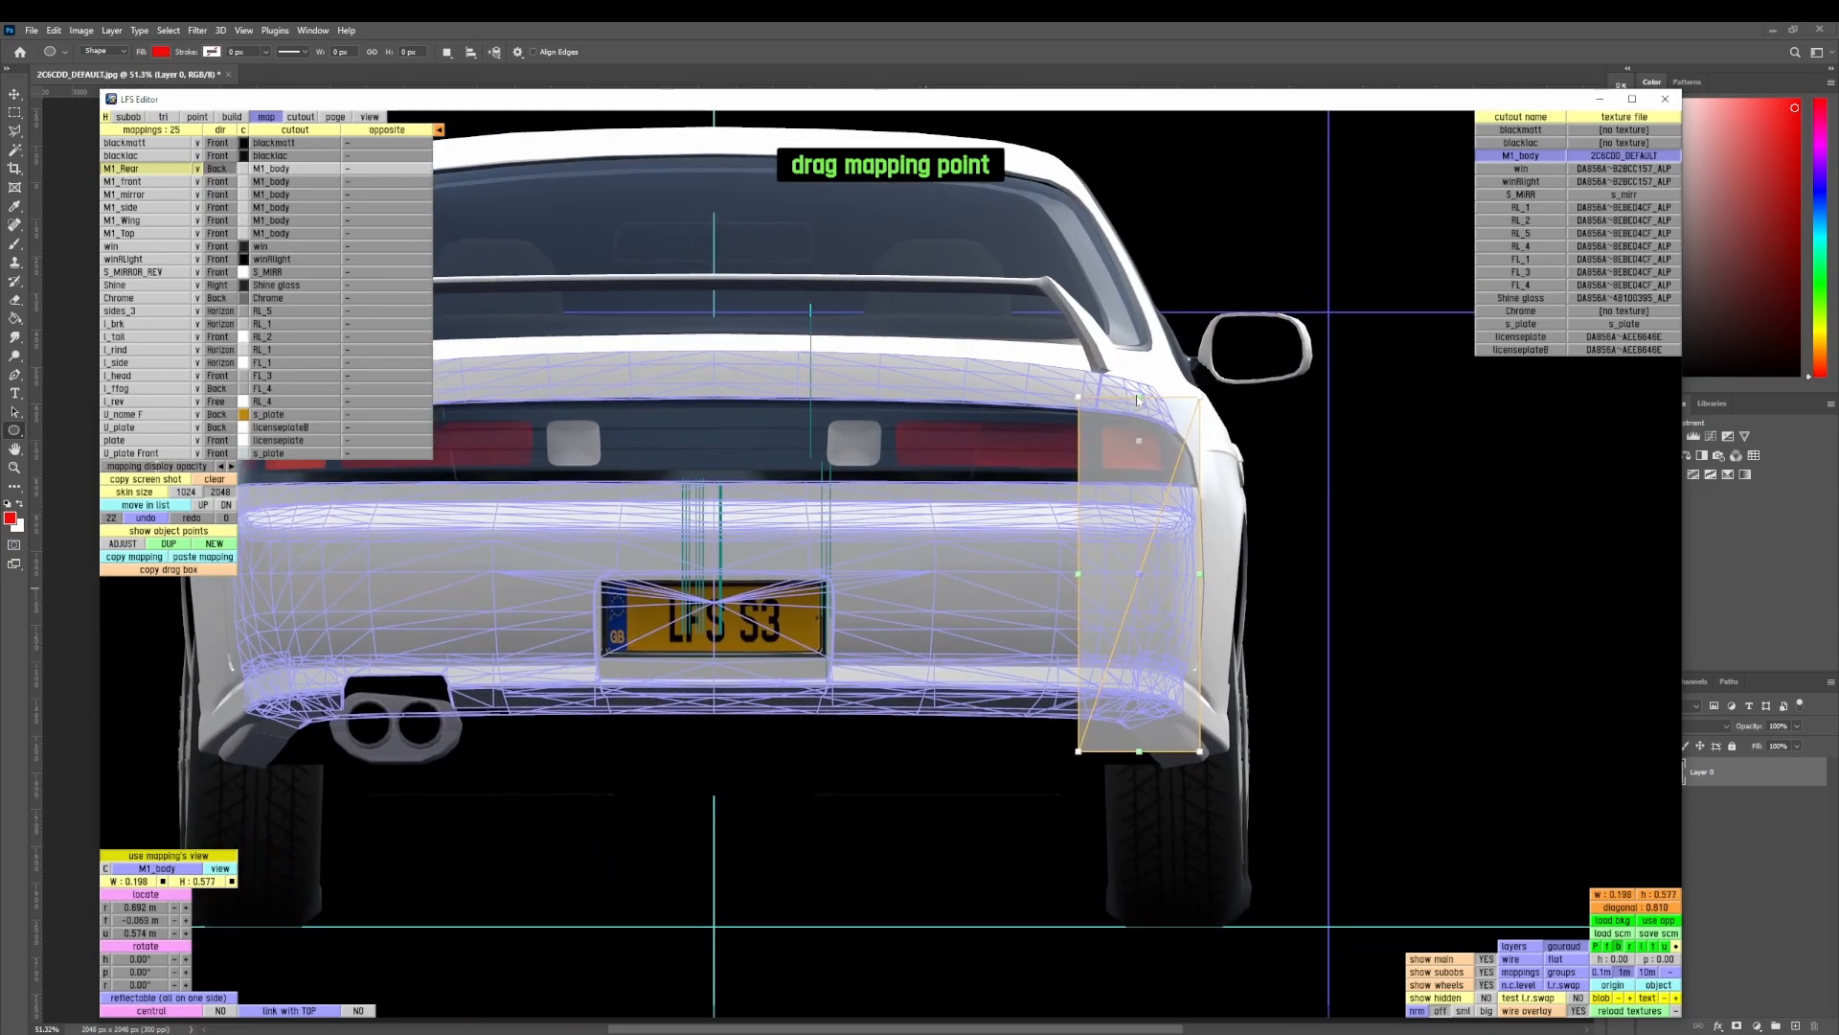
pyautogui.moveTo(1138, 397); pyautogui.dragTo(1140, 362)
# - Widen the M1_Rear mapping rectangle across the whole rear bumper to about 1.578
pyautogui.moveTo(1080, 557); pyautogui.dragTo(238, 592)
pyautogui.moveTo(227, 591); pyautogui.dragTo(714, 632, button='middle')
pyautogui.scroll(2, 714, 632)
pyautogui.moveTo(732, 587); pyautogui.dragTo(719, 595)
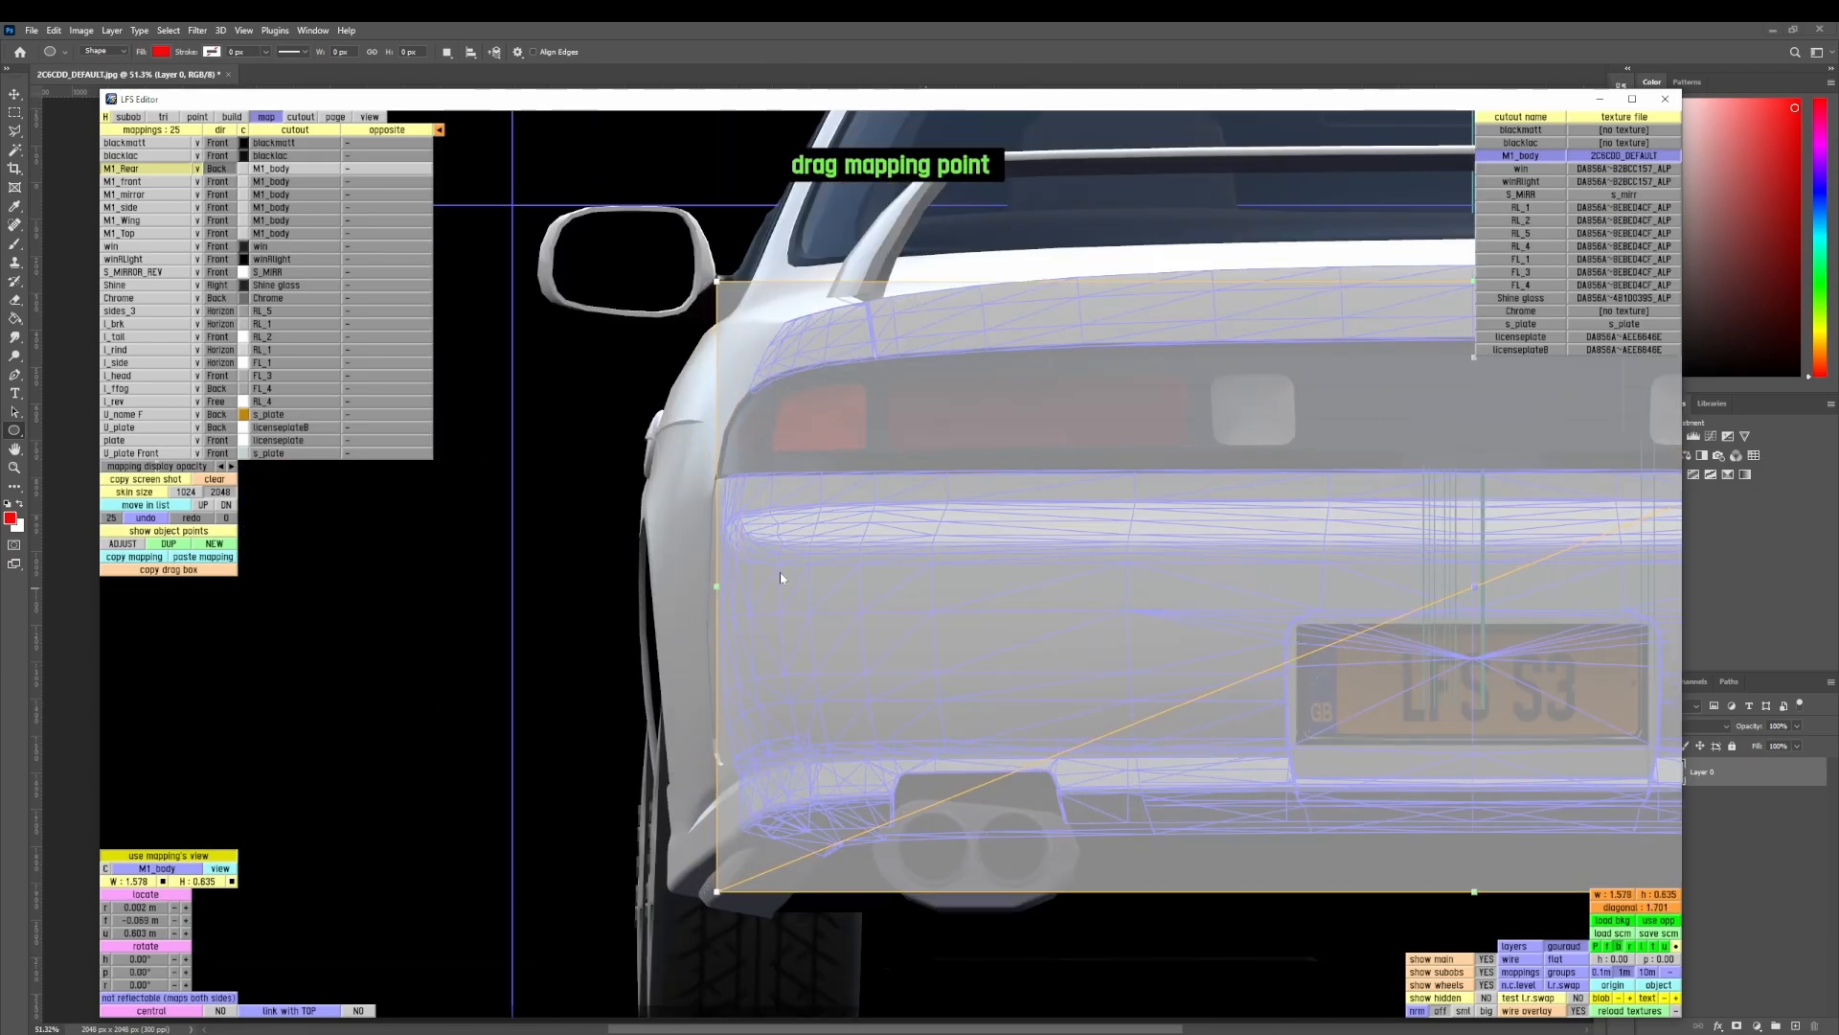
# - Adjust the M1_Rear mapping rectangle's upper and lower edges to enclose the rear triangles at about 0.637 high
pyautogui.scroll(-3, 781, 577)
pyautogui.scroll(3, 986, 509)
pyautogui.moveTo(968, 516); pyautogui.dragTo(967, 493)
pyautogui.scroll(-3, 970, 594)
pyautogui.scroll(1, 946, 665)
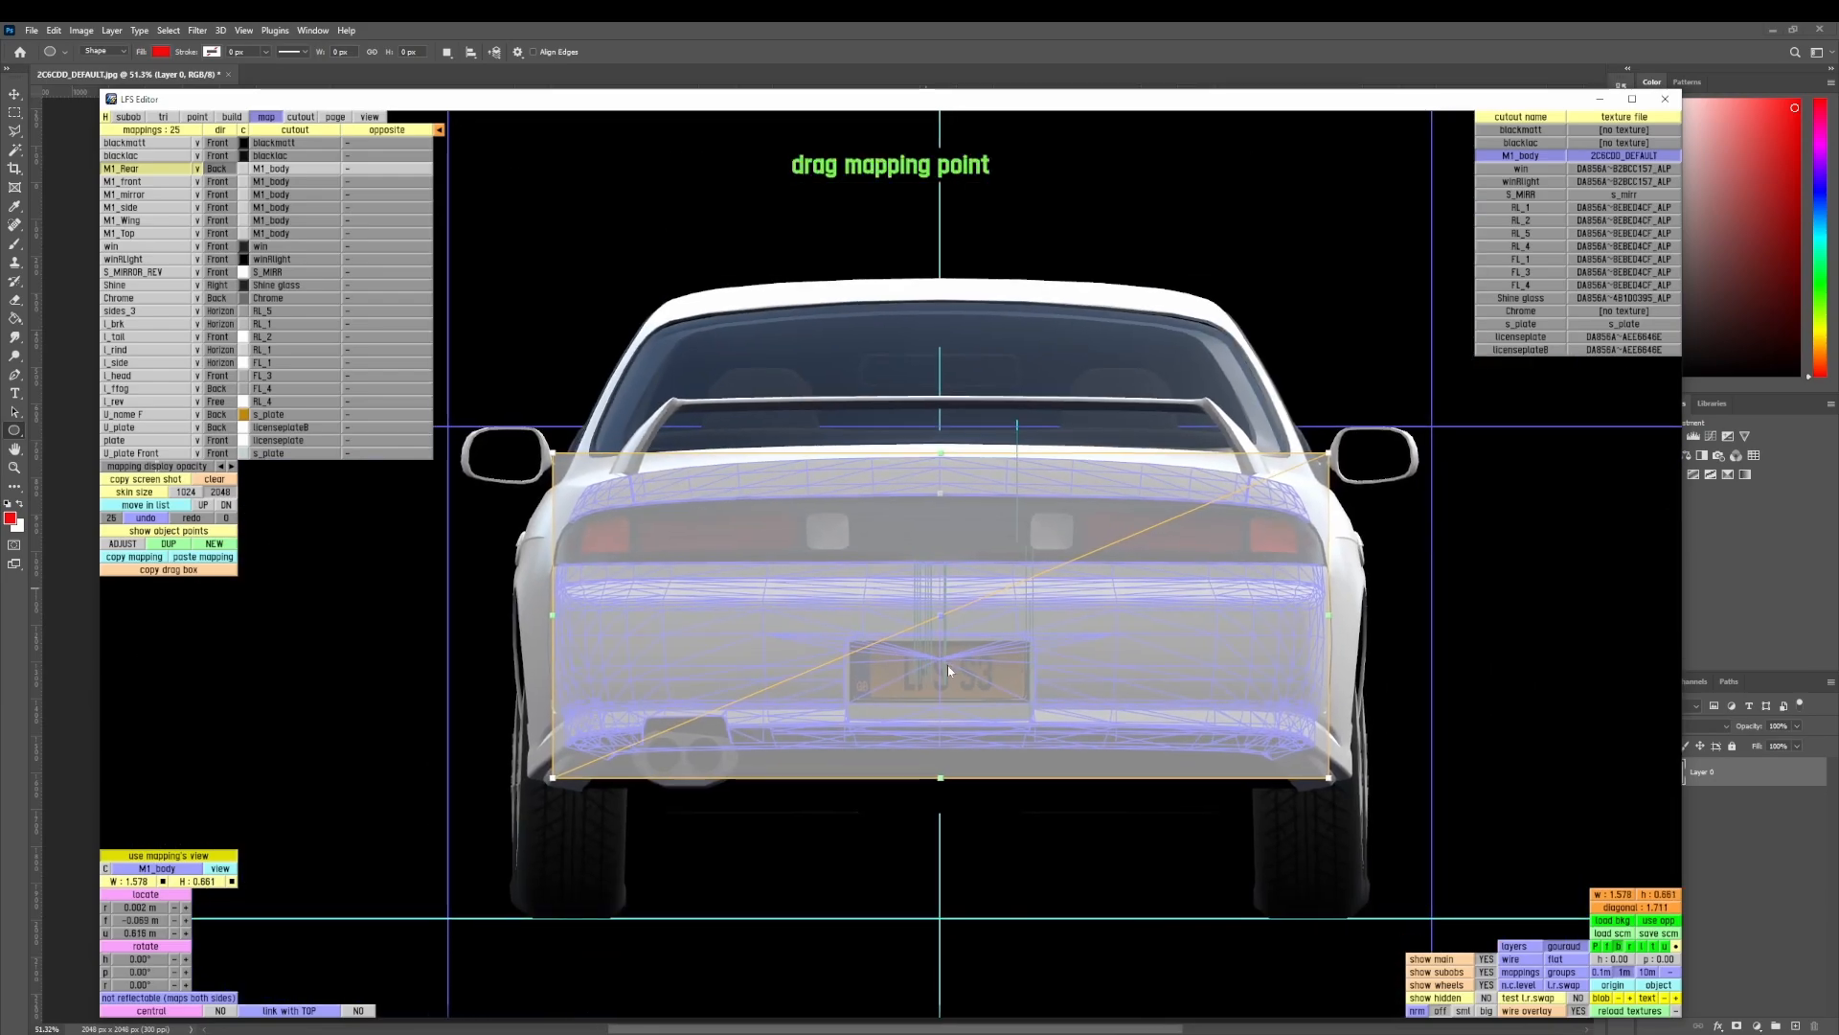
pyautogui.scroll(1, 943, 795)
pyautogui.moveTo(940, 778); pyautogui.dragTo(943, 766)
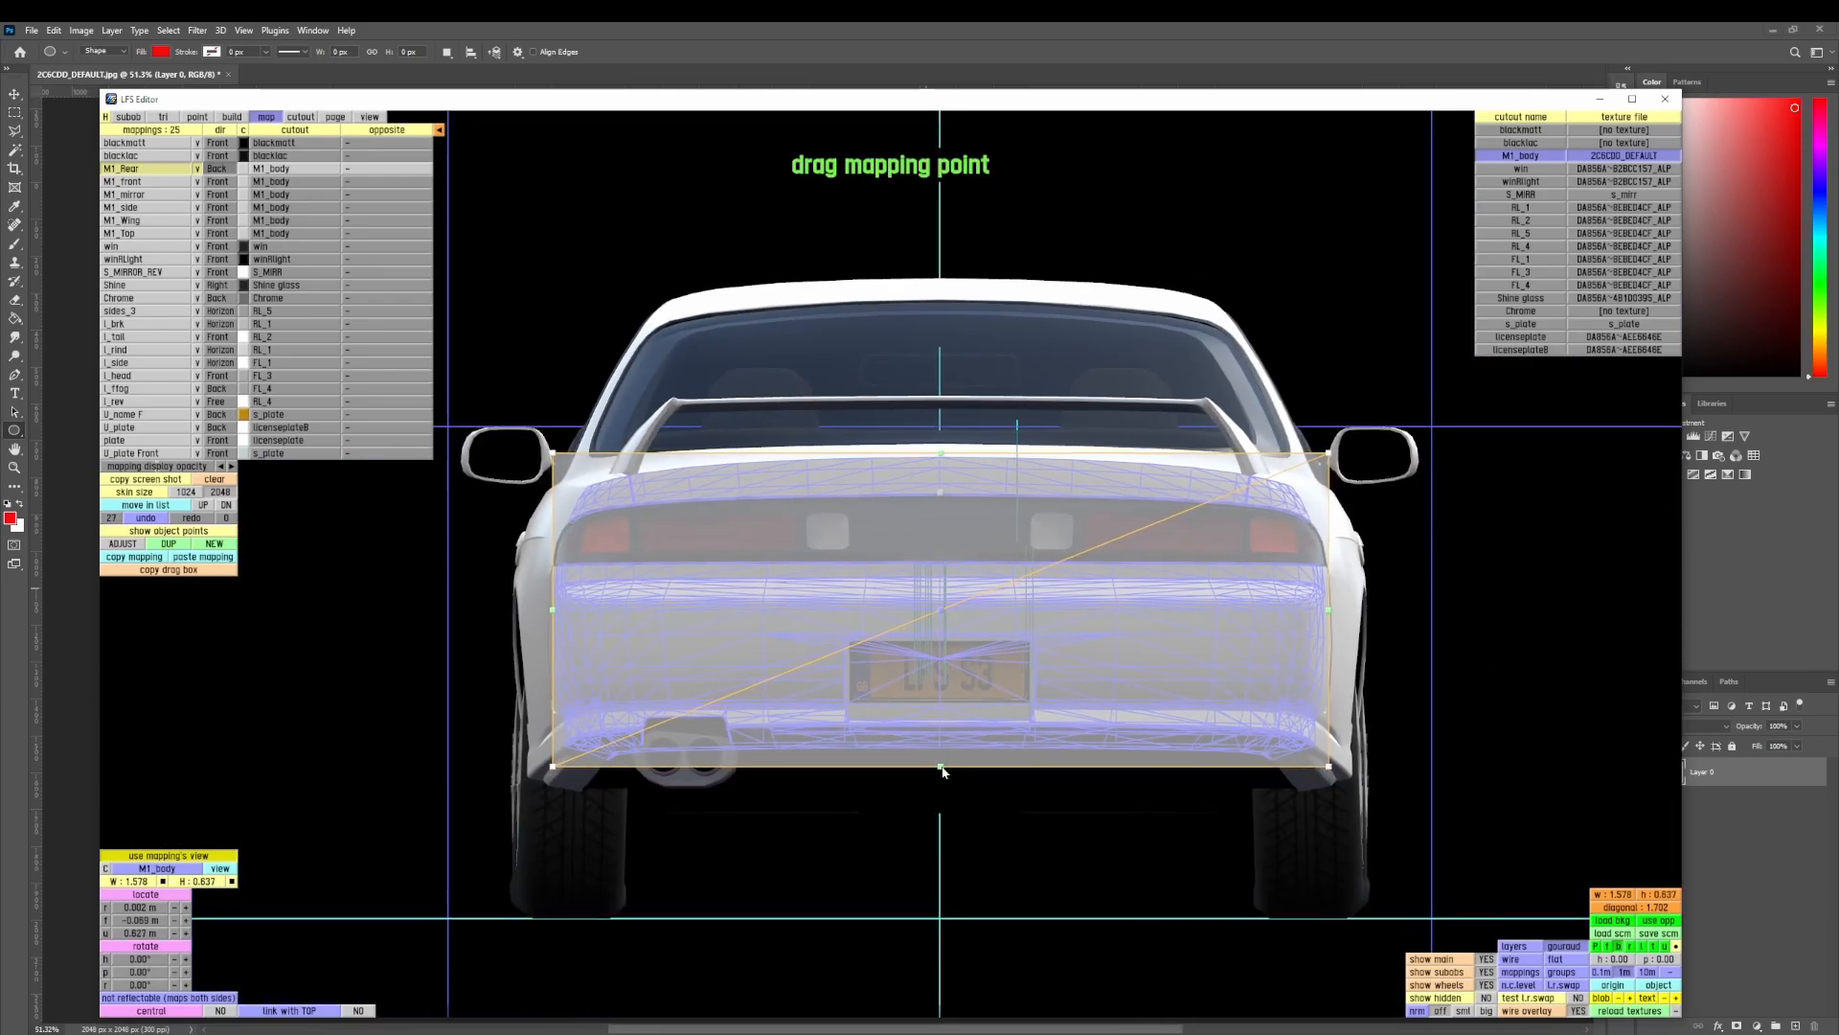
# - In the perspective view, move the M1_Rear mapping plane back along the car to just behind the rear bumper
pyautogui.press('p')
pyautogui.moveTo(923, 709); pyautogui.dragTo(1314, 613, button='right')
pyautogui.scroll(-1, 1312, 611)
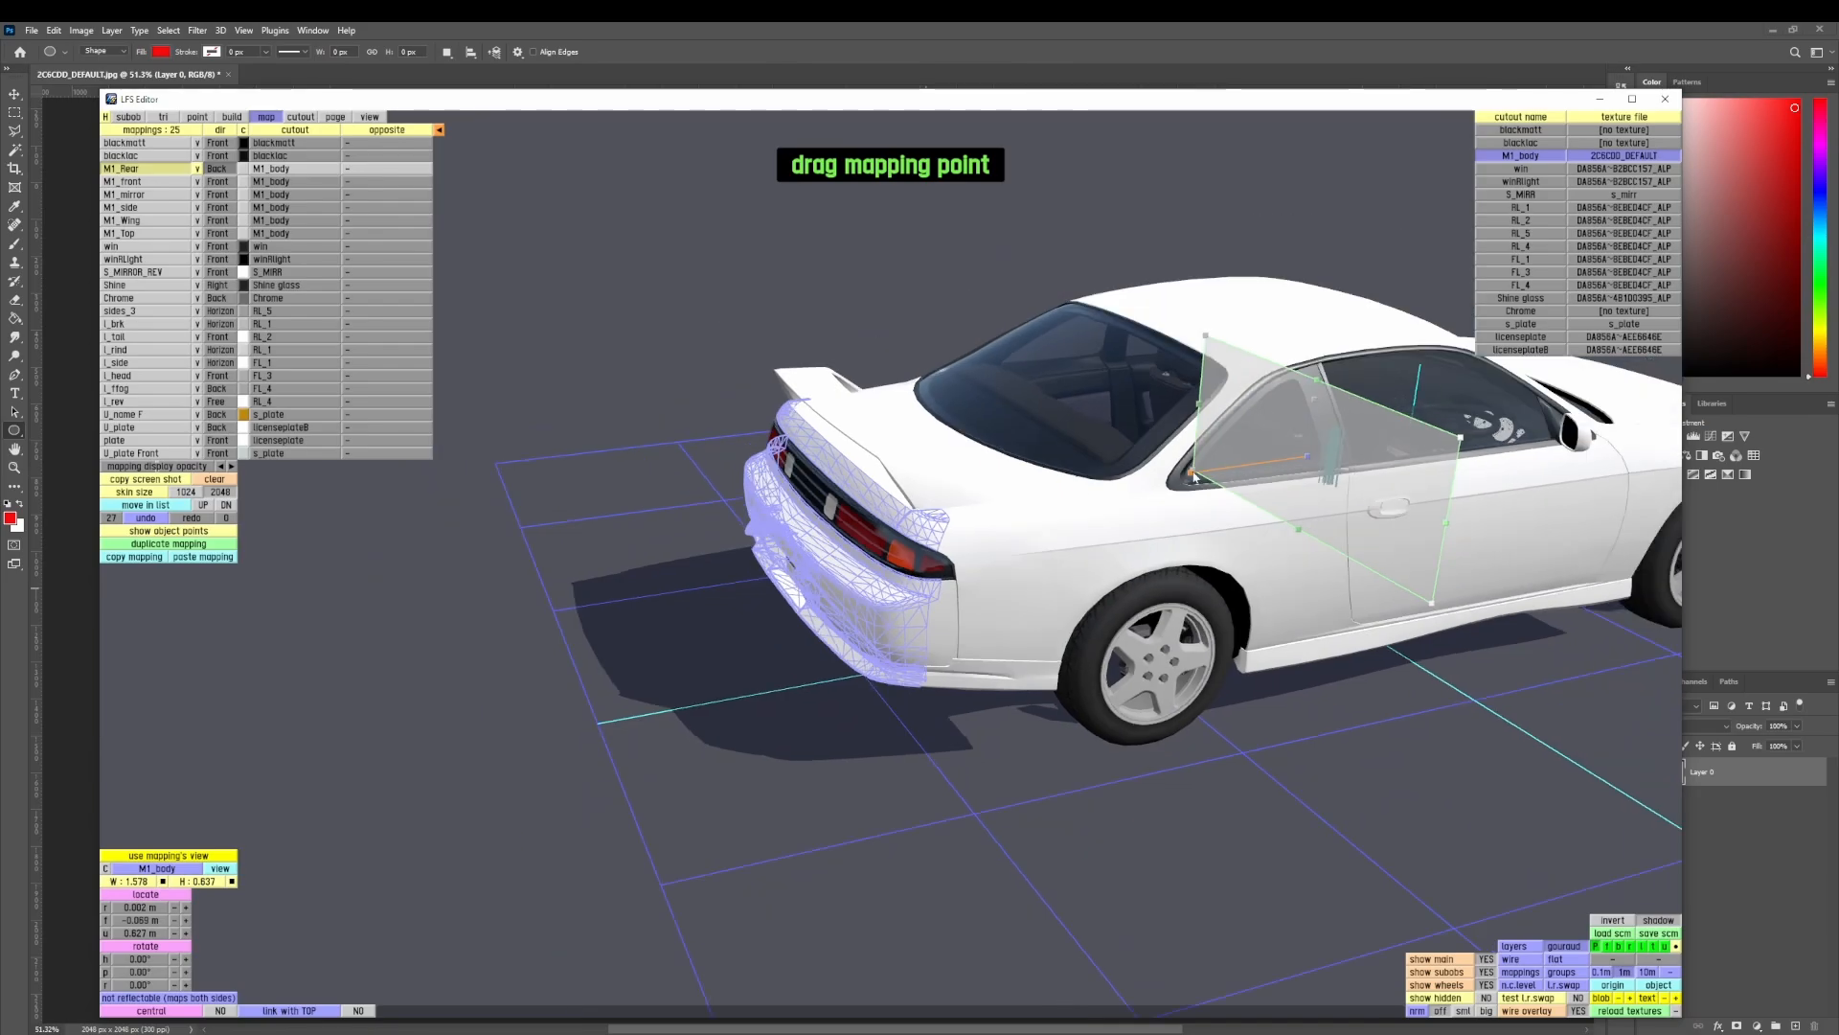
pyautogui.moveTo(1191, 474); pyautogui.dragTo(661, 582)
pyautogui.moveTo(661, 583); pyautogui.dragTo(828, 630, button='right')
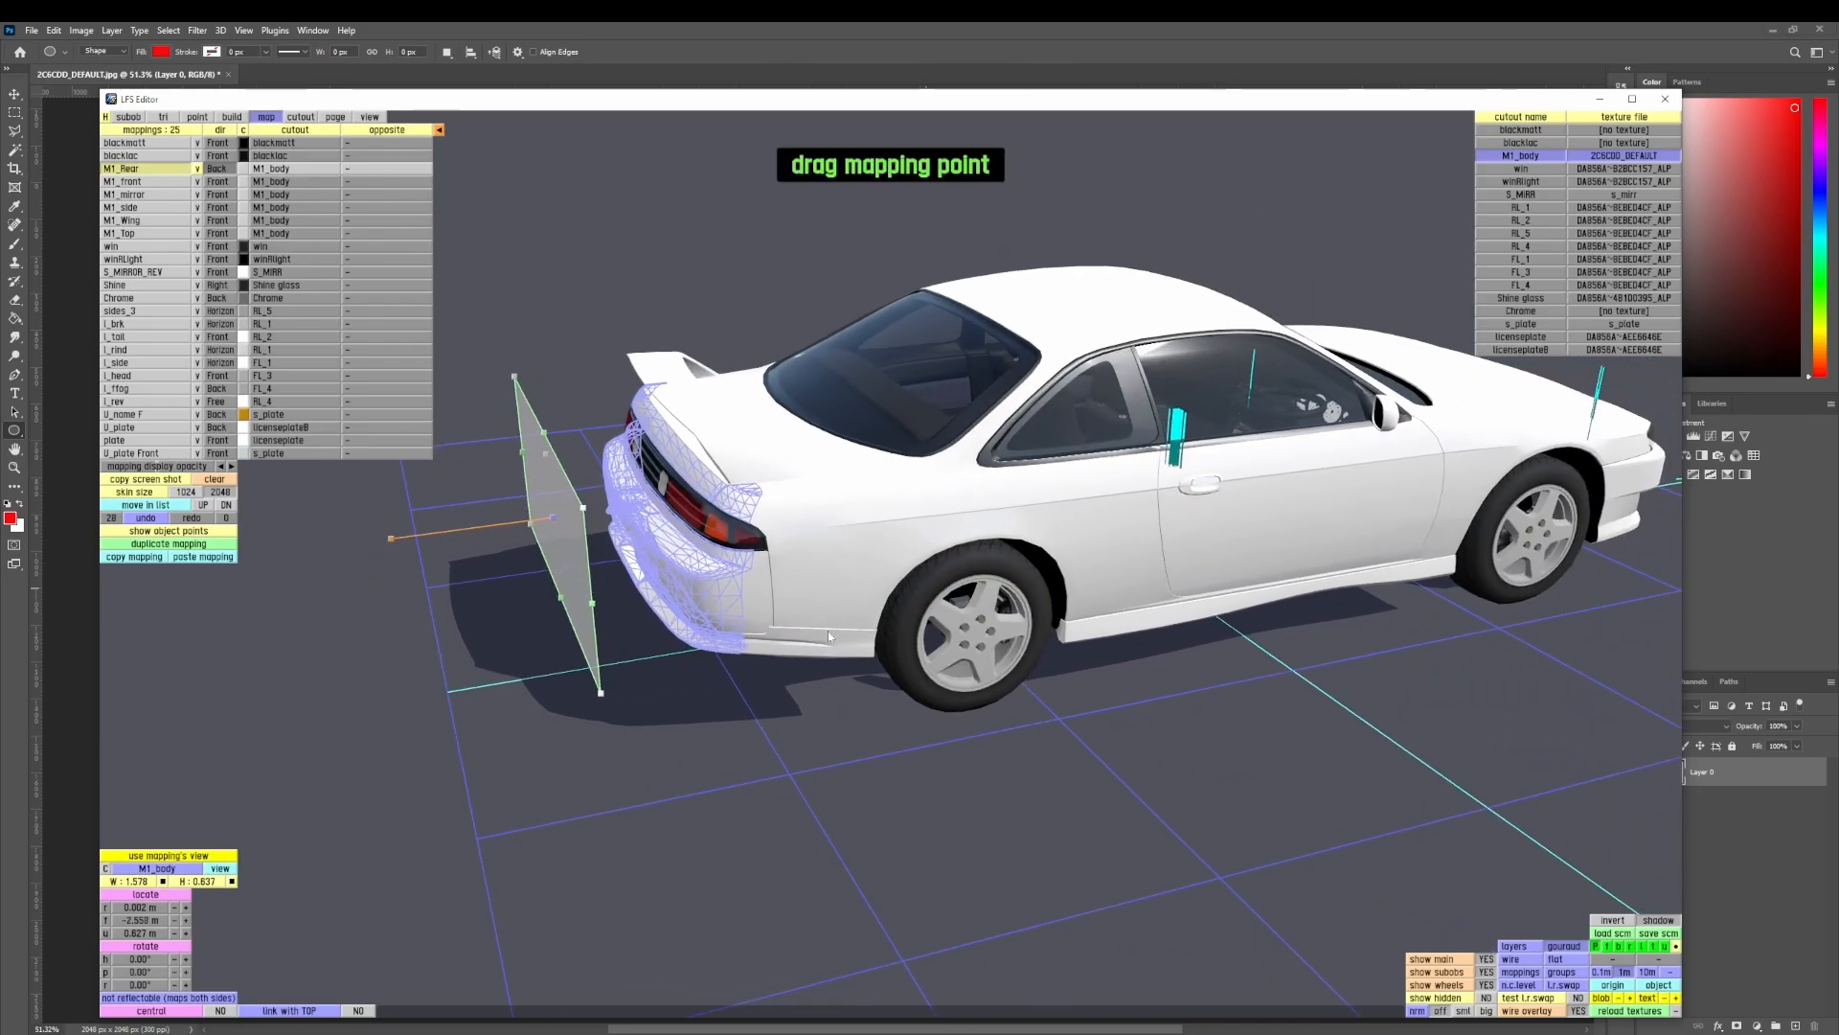
# - In the front view, fit the M1_front mapping rectangle around the front bumper at about 1.652 wide and 0.365 high
pyautogui.click(152, 181)
pyautogui.moveTo(756, 575); pyautogui.dragTo(1288, 603, button='right')
pyautogui.moveTo(772, 509); pyautogui.dragTo(873, 541, button='right')
pyautogui.press('f')
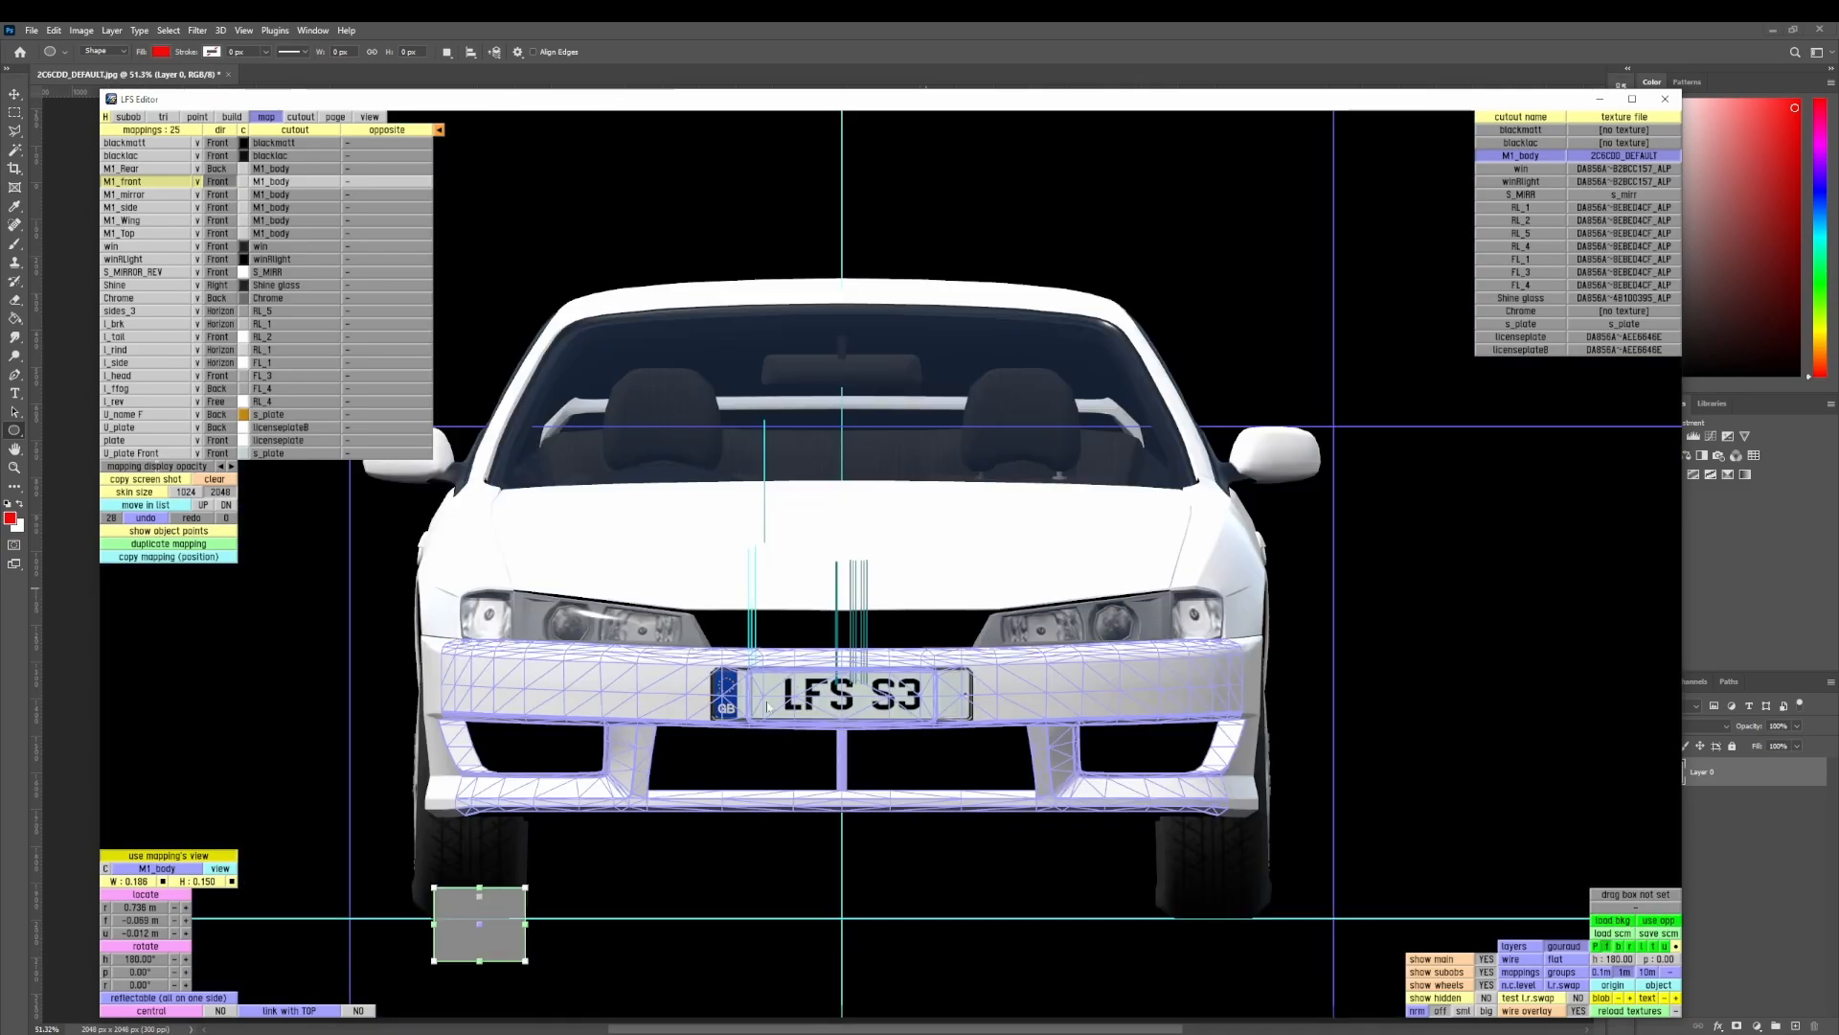
pyautogui.moveTo(755, 725); pyautogui.dragTo(979, 560, button='right')
pyautogui.moveTo(709, 759)
pyautogui.mouseDown()
pyautogui.moveTo(713, 517)
pyautogui.moveTo(725, 782)
pyautogui.mouseUp()
pyautogui.scroll(3, 712, 532)
pyautogui.moveTo(791, 604); pyautogui.dragTo(1108, 591)
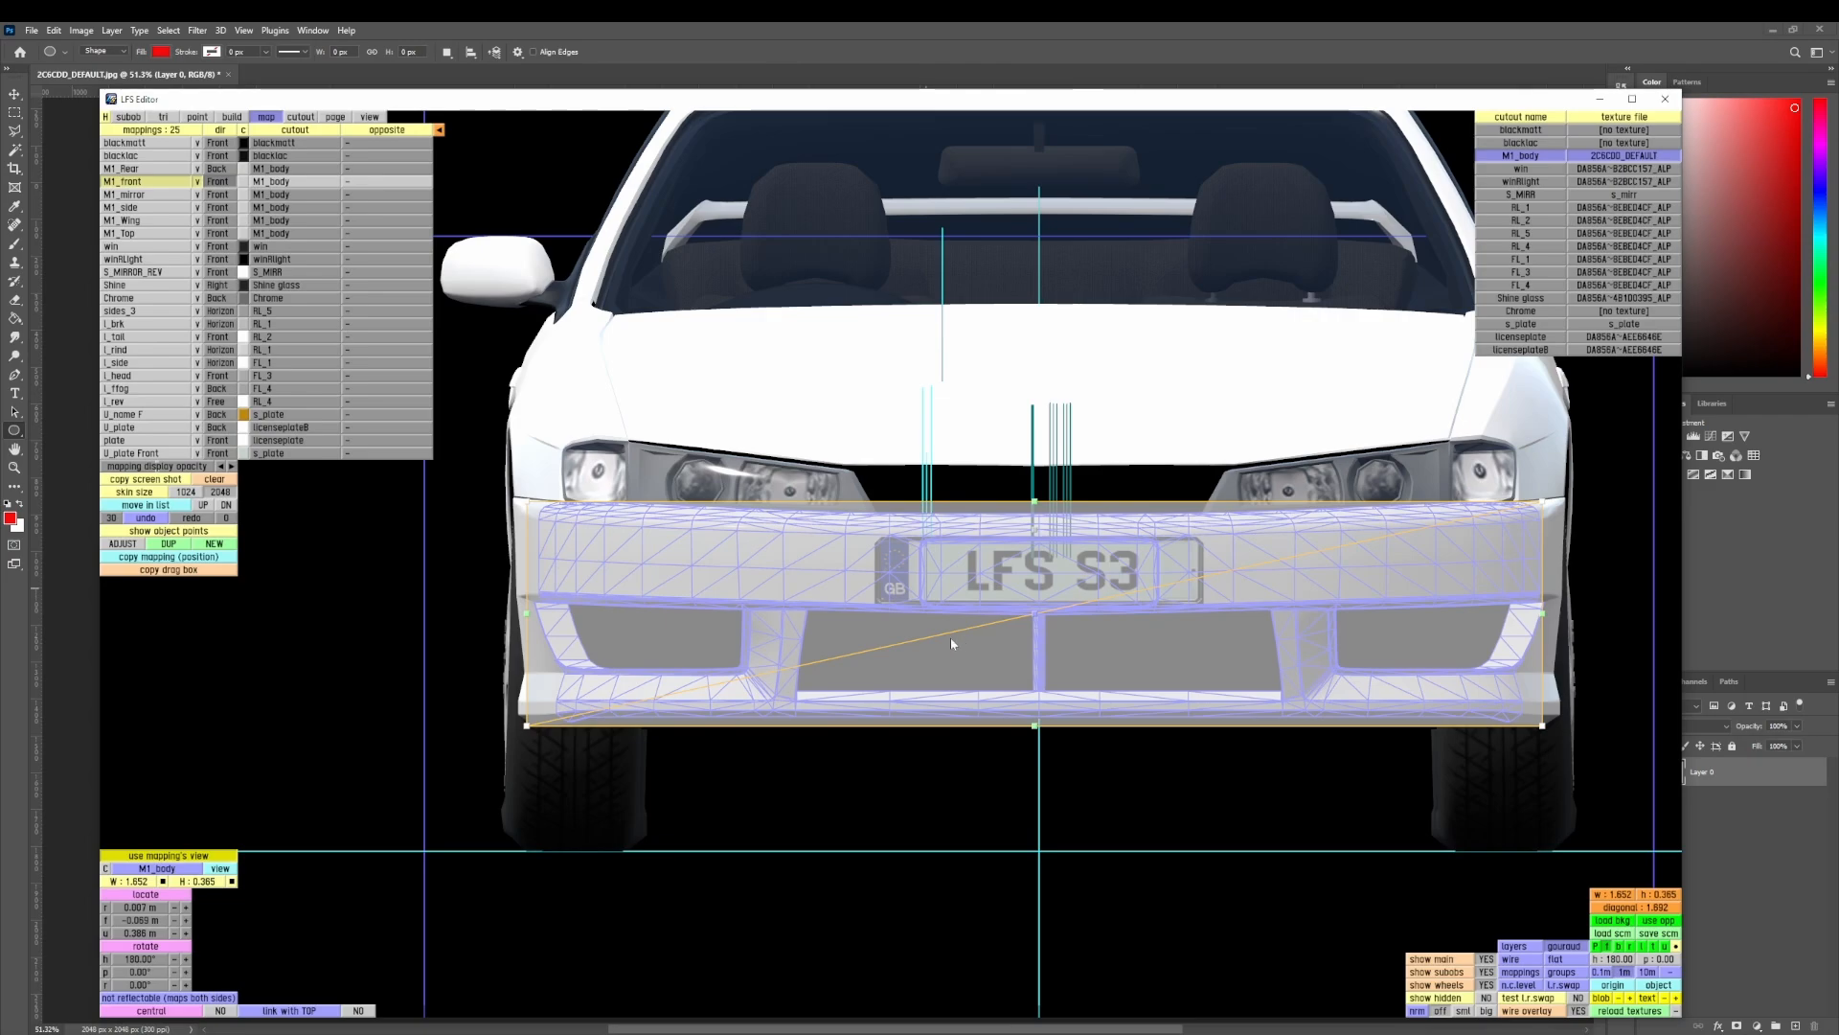
# - Centre the M1_front and M1_Rear mappings on the car by setting each one's right position to 0 m
pyautogui.click(155, 909)
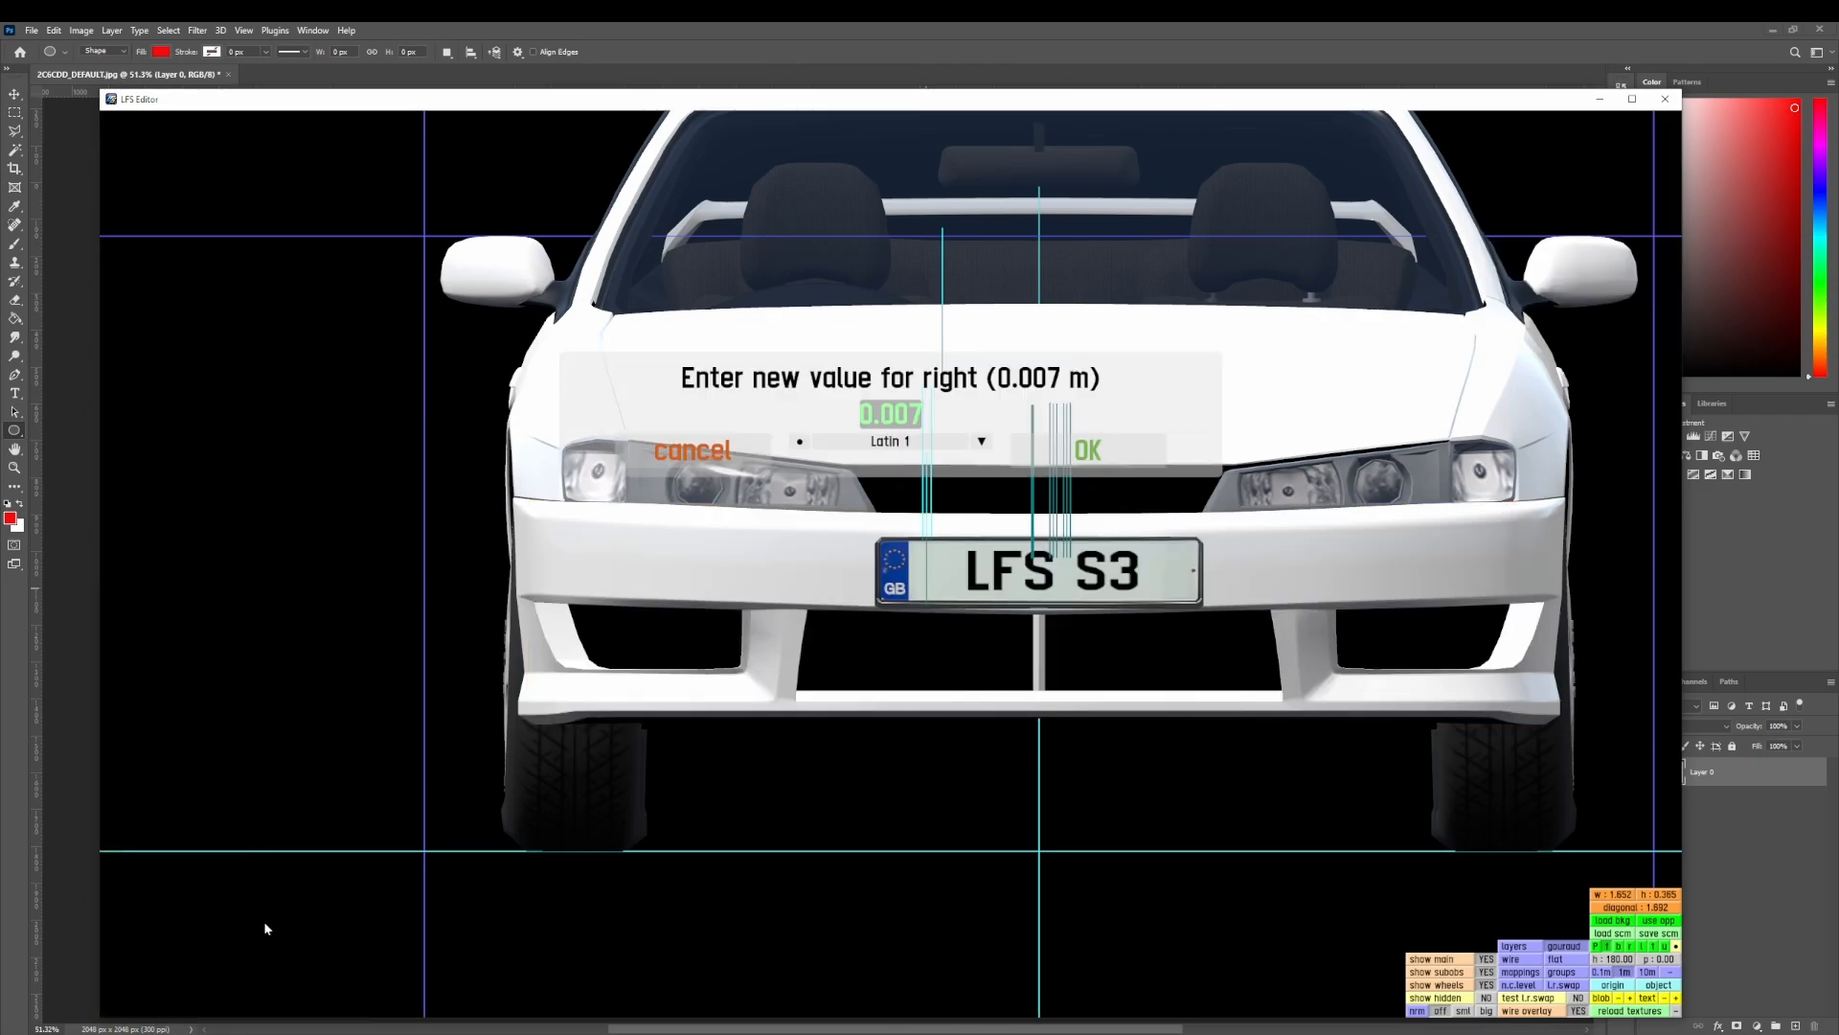
pyautogui.write('0')
pyautogui.press('Return')
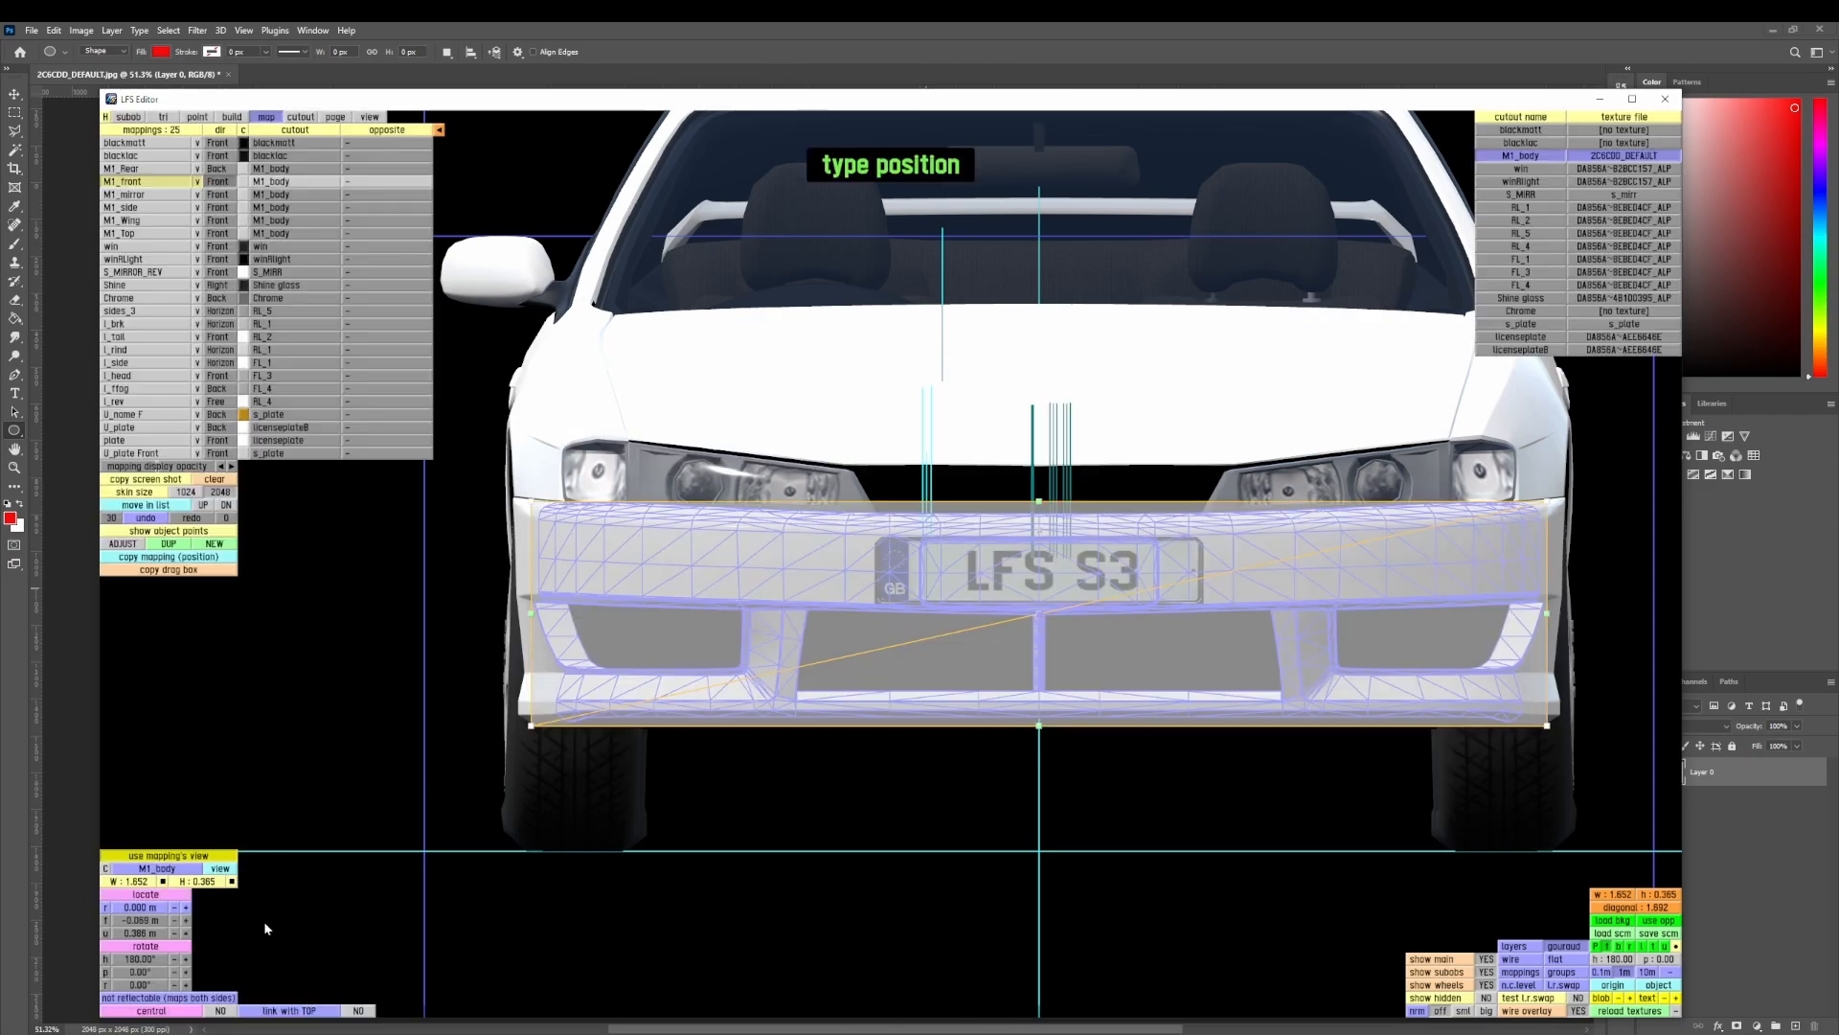
pyautogui.click(151, 170)
pyautogui.click(153, 906)
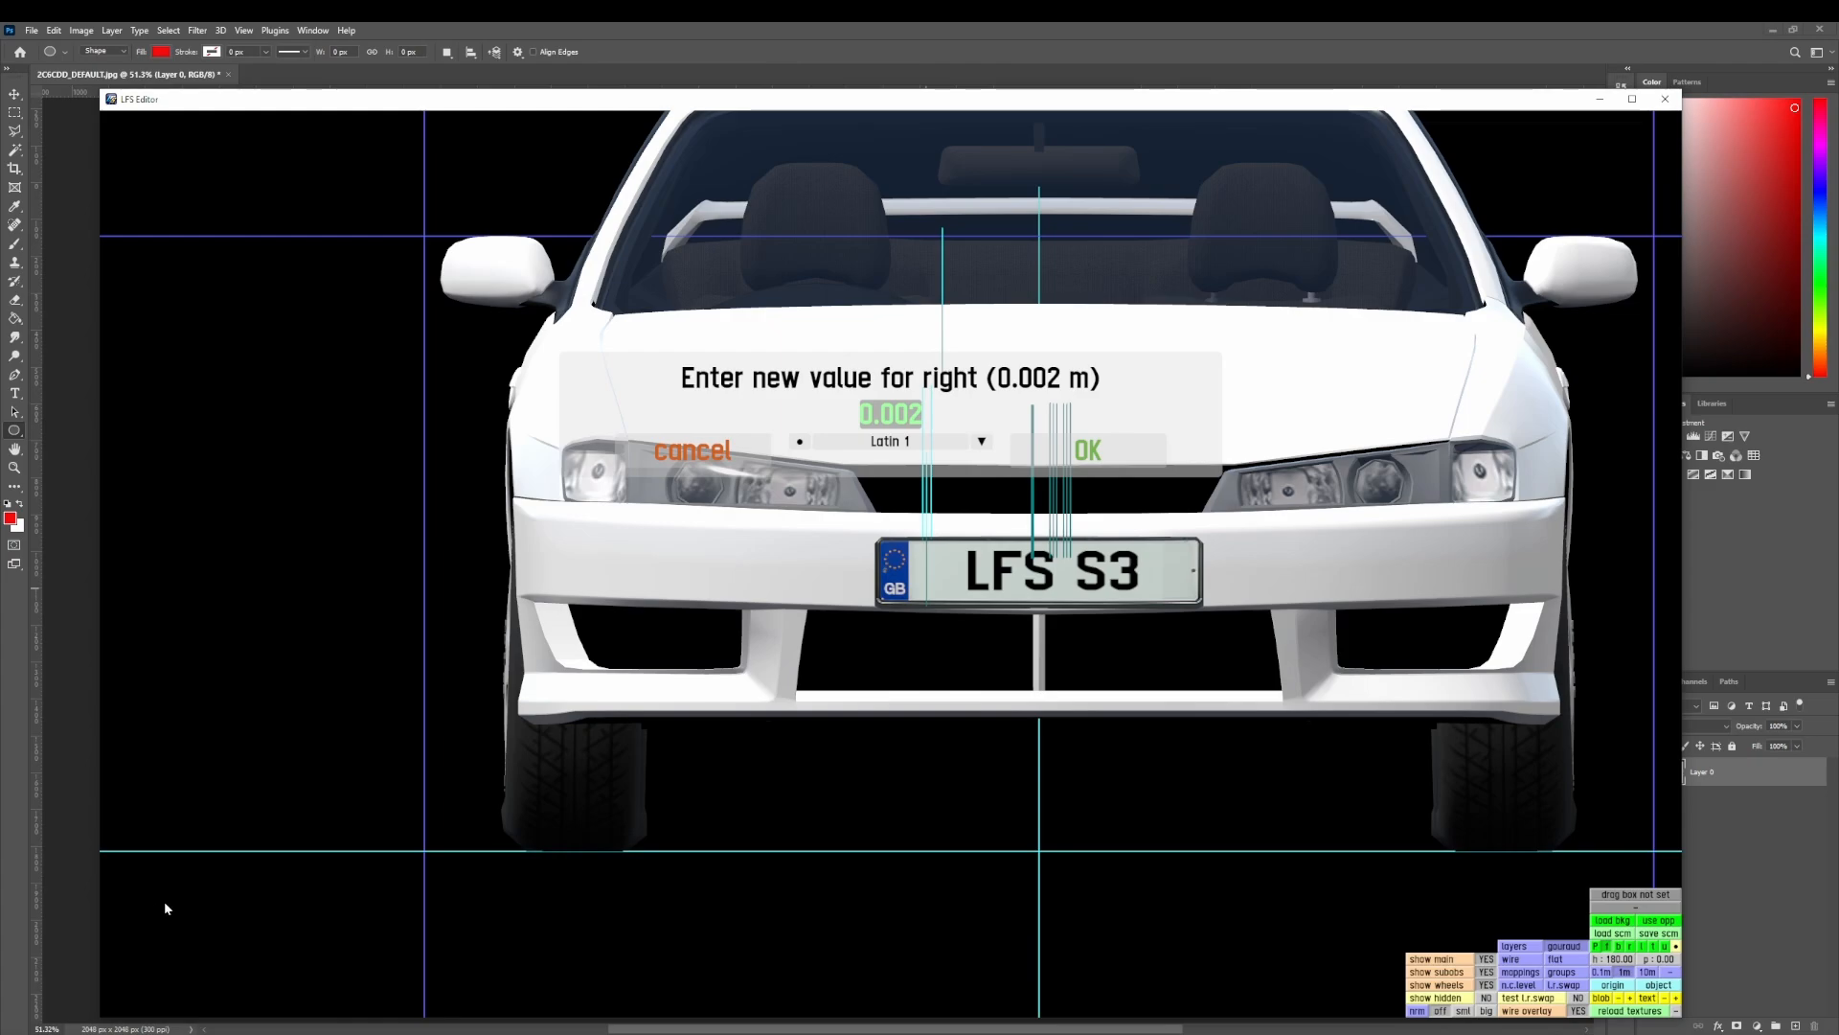
pyautogui.write('0')
pyautogui.press('Return')
# - In the front view, move the M1_mirror mapping rectangle up over the mirror on the car's right side
pyautogui.press('p')
pyautogui.moveTo(923, 565); pyautogui.dragTo(1102, 565, button='middle')
pyautogui.click(172, 195)
pyautogui.moveTo(967, 587); pyautogui.dragTo(879, 595, button='middle')
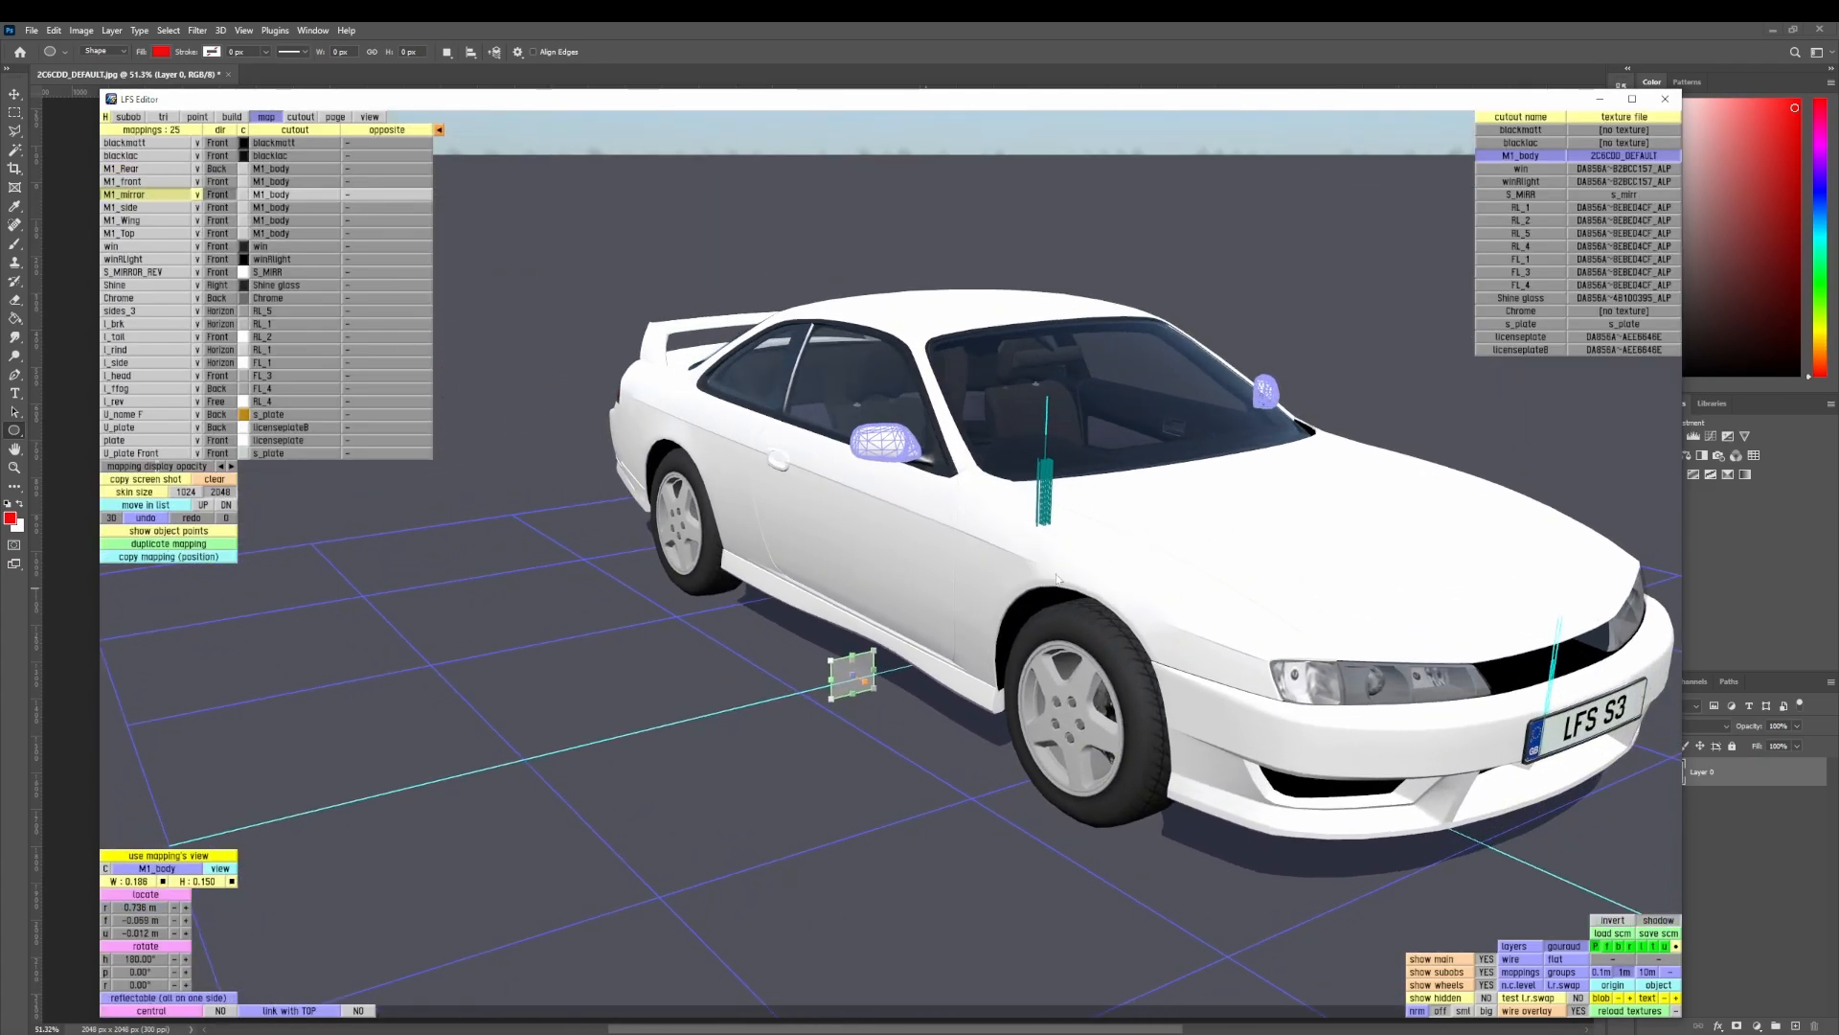
pyautogui.press('f')
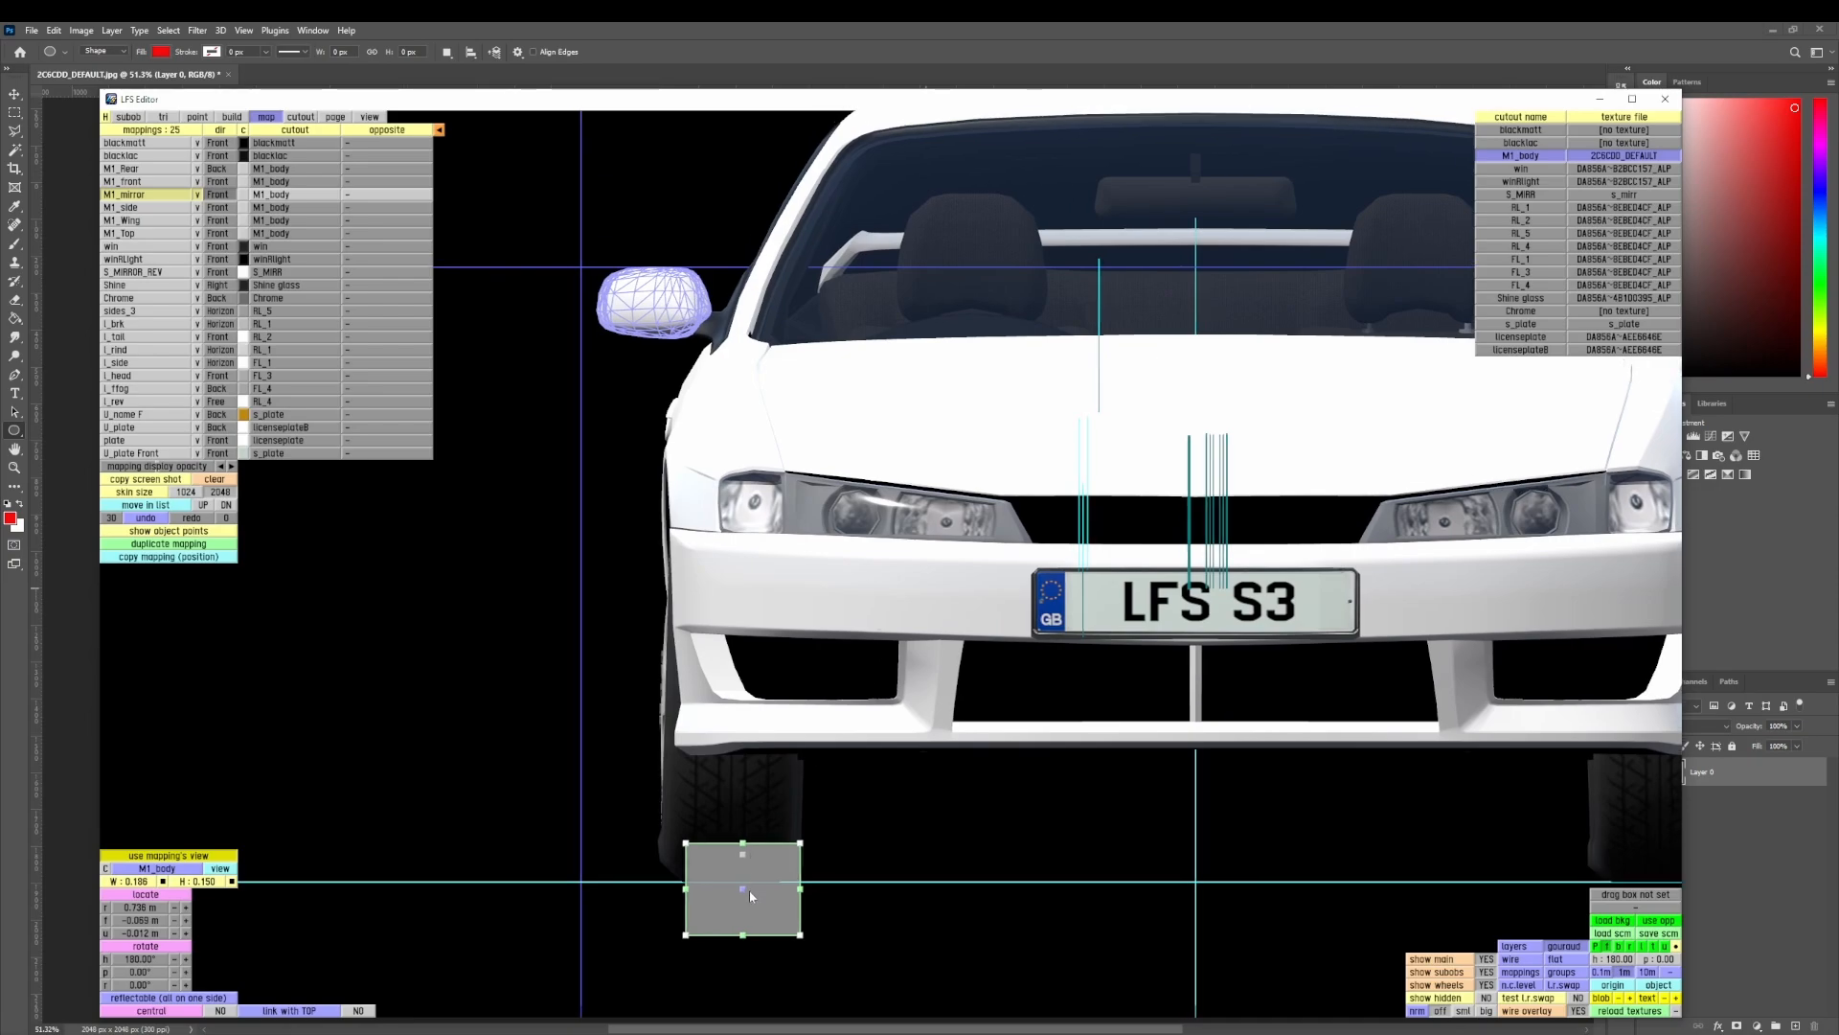
pyautogui.moveTo(749, 889); pyautogui.dragTo(656, 314)
pyautogui.scroll(5, 656, 314)
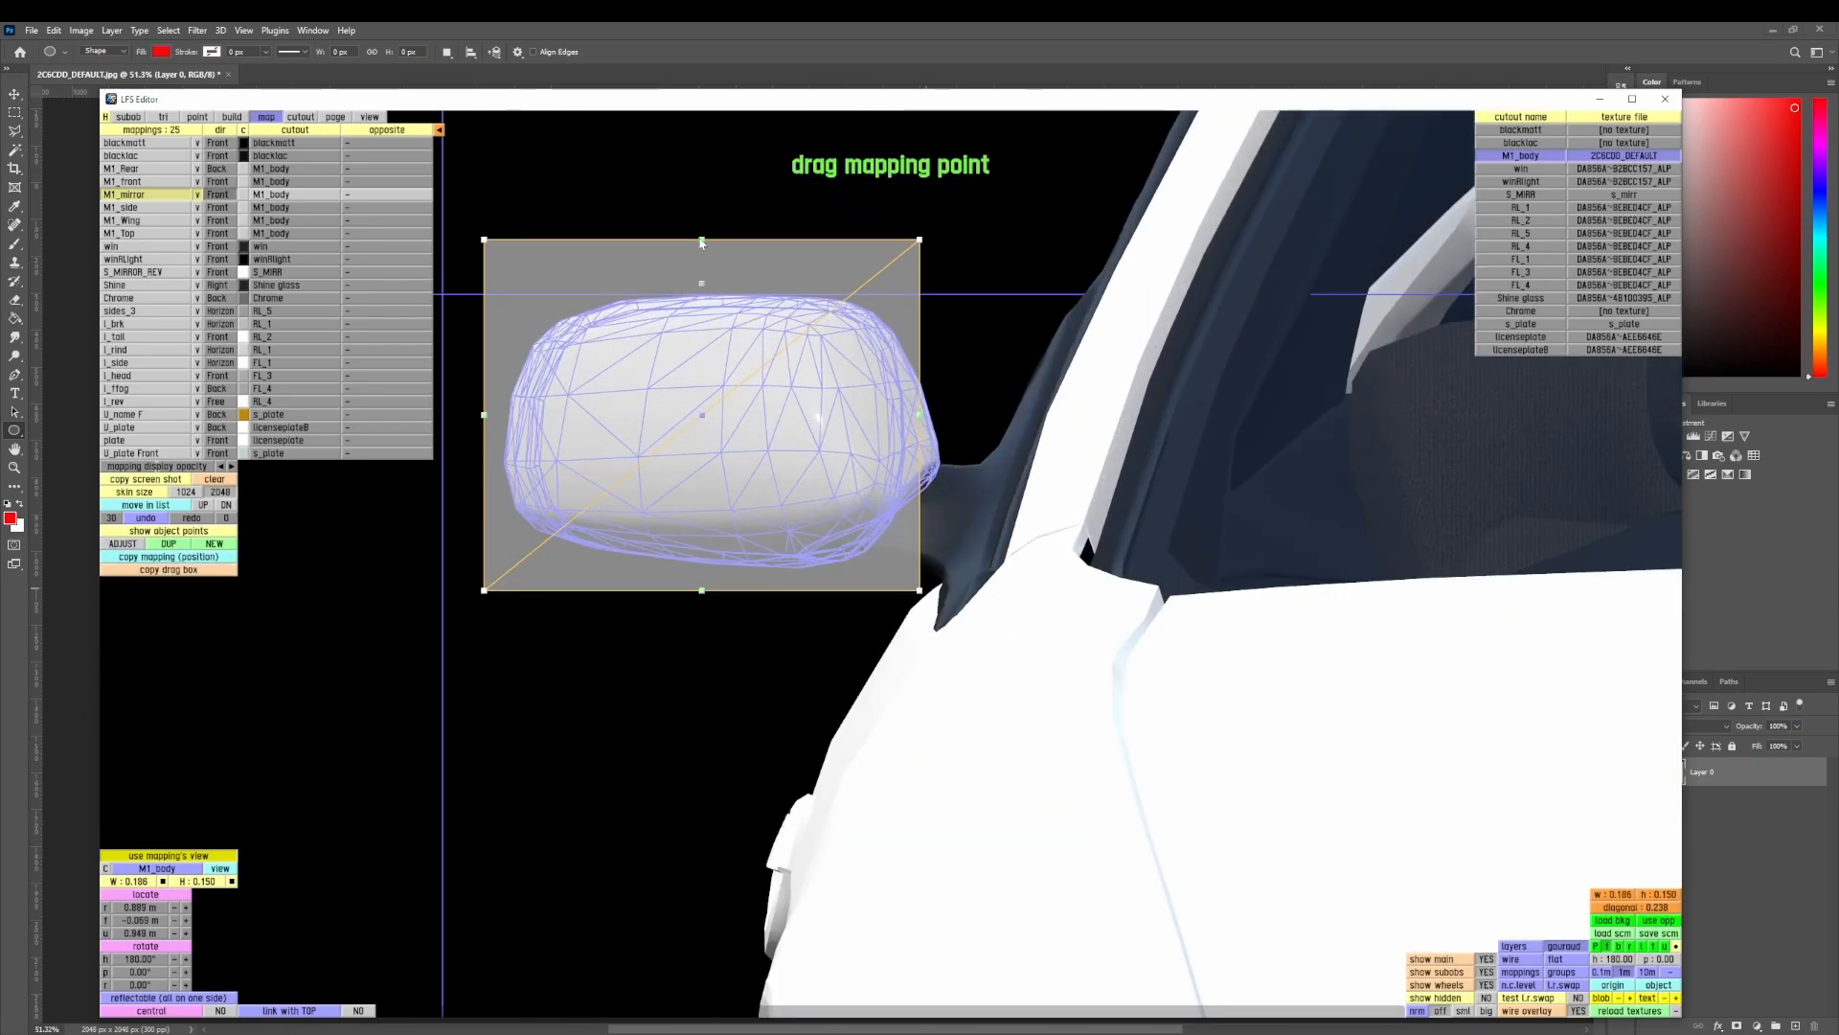
# - Adjust the M1_mirror mapping rectangle's edges to enclose the mirror at about 0.187 wide and 0.123 high
pyautogui.moveTo(701, 241); pyautogui.dragTo(707, 290)
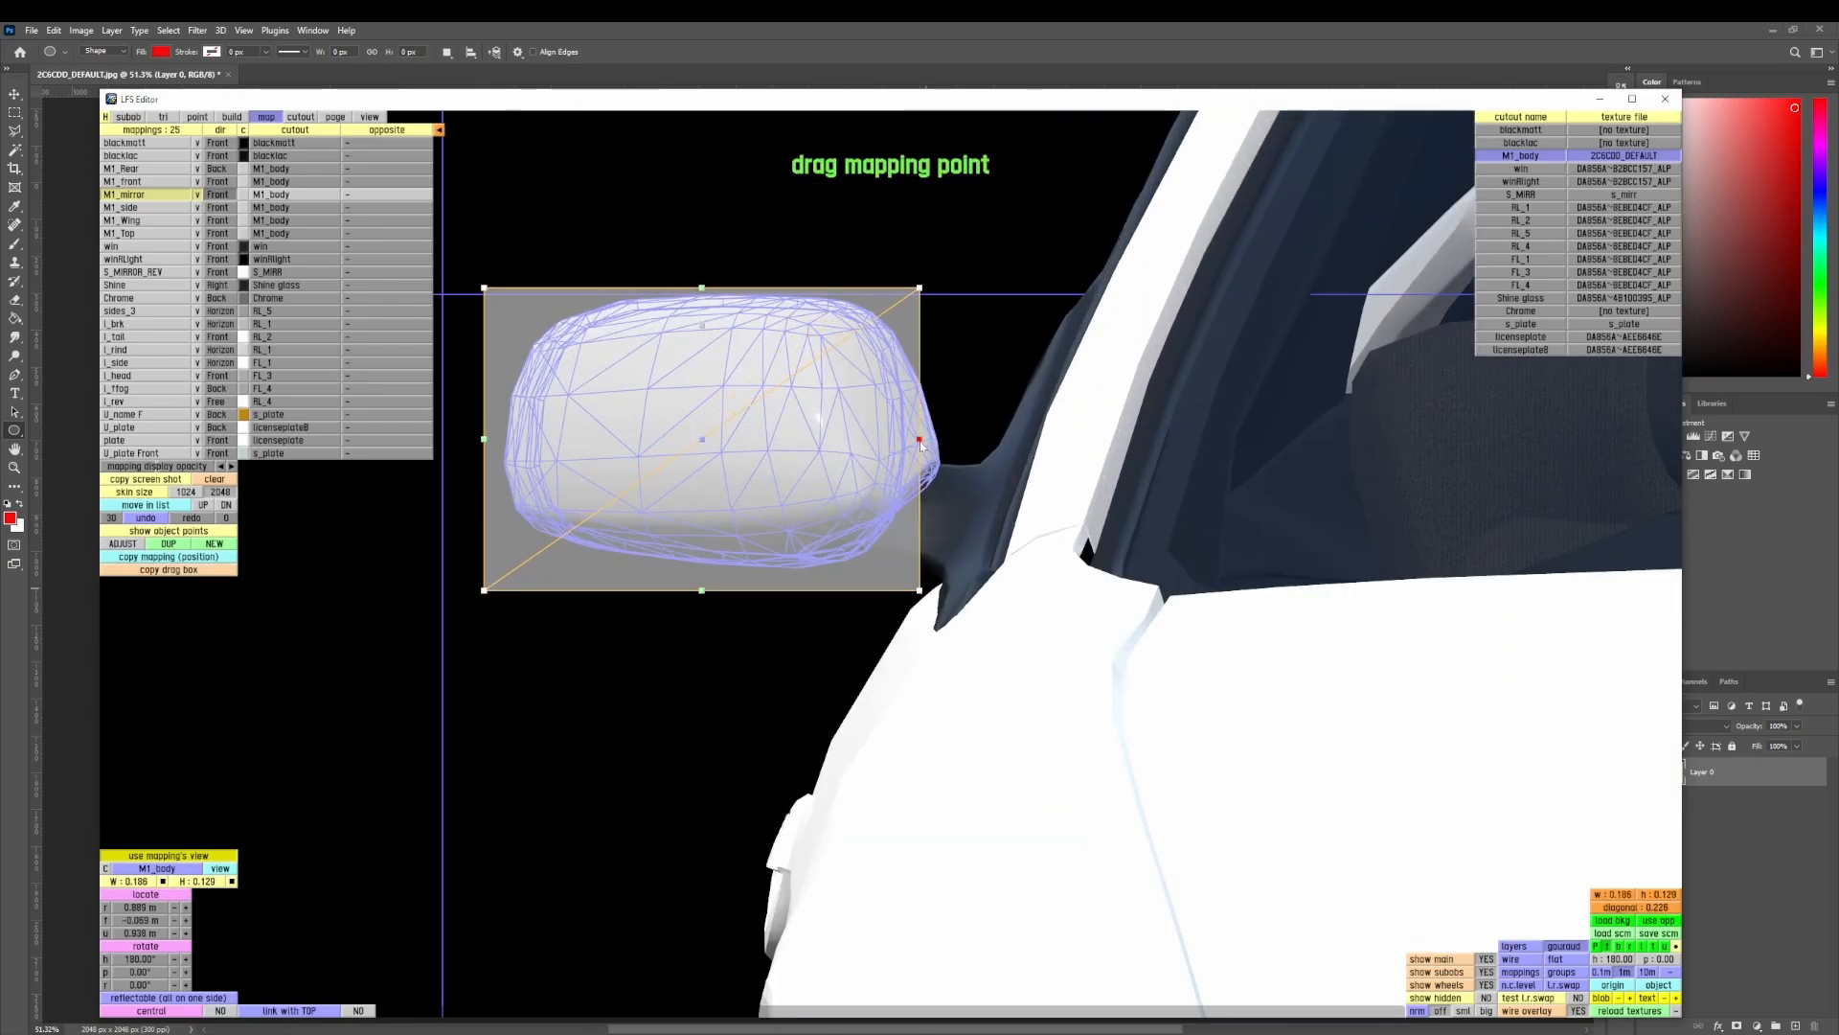
pyautogui.moveTo(921, 441); pyautogui.dragTo(940, 440)
pyautogui.moveTo(484, 438); pyautogui.dragTo(500, 439)
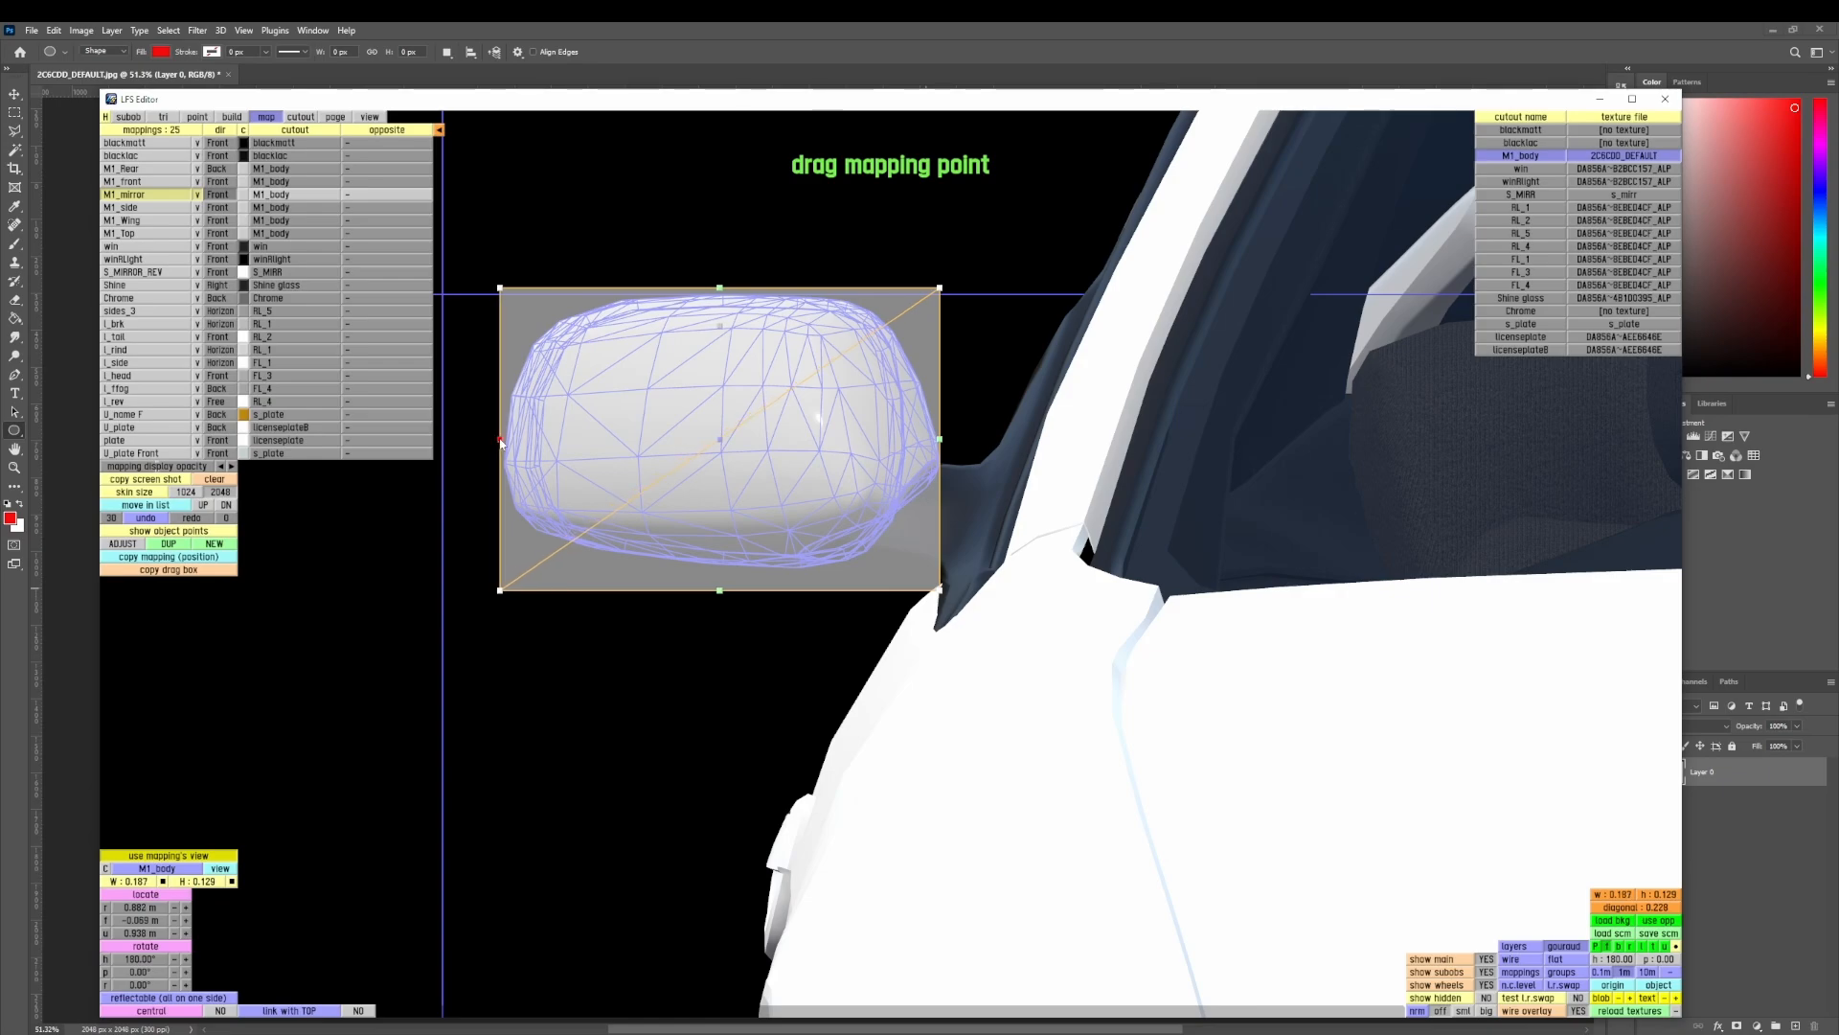
pyautogui.moveTo(720, 592); pyautogui.dragTo(722, 578)
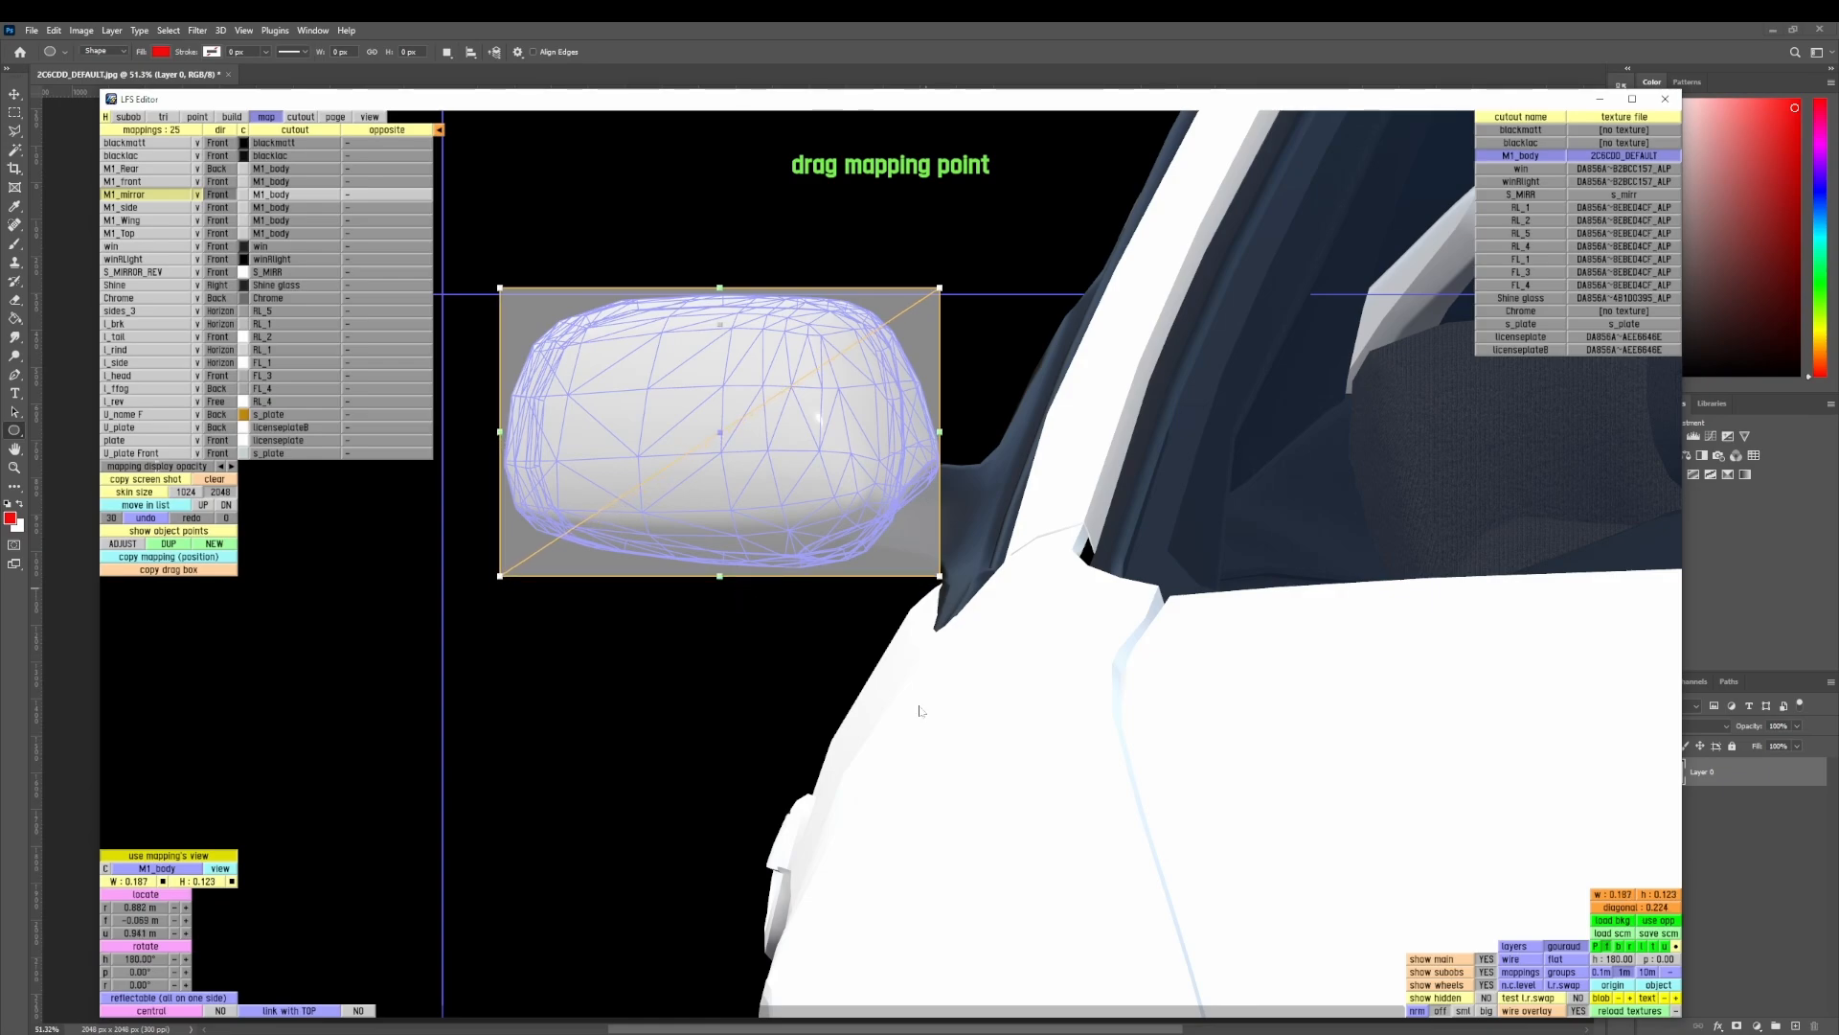
# - In the perspective view, move the M1_mirror mapping plane forward to just ahead of the mirror
pyautogui.press('p')
pyautogui.moveTo(919, 706); pyautogui.dragTo(771, 589, button='right')
pyautogui.moveTo(801, 446); pyautogui.dragTo(1007, 495)
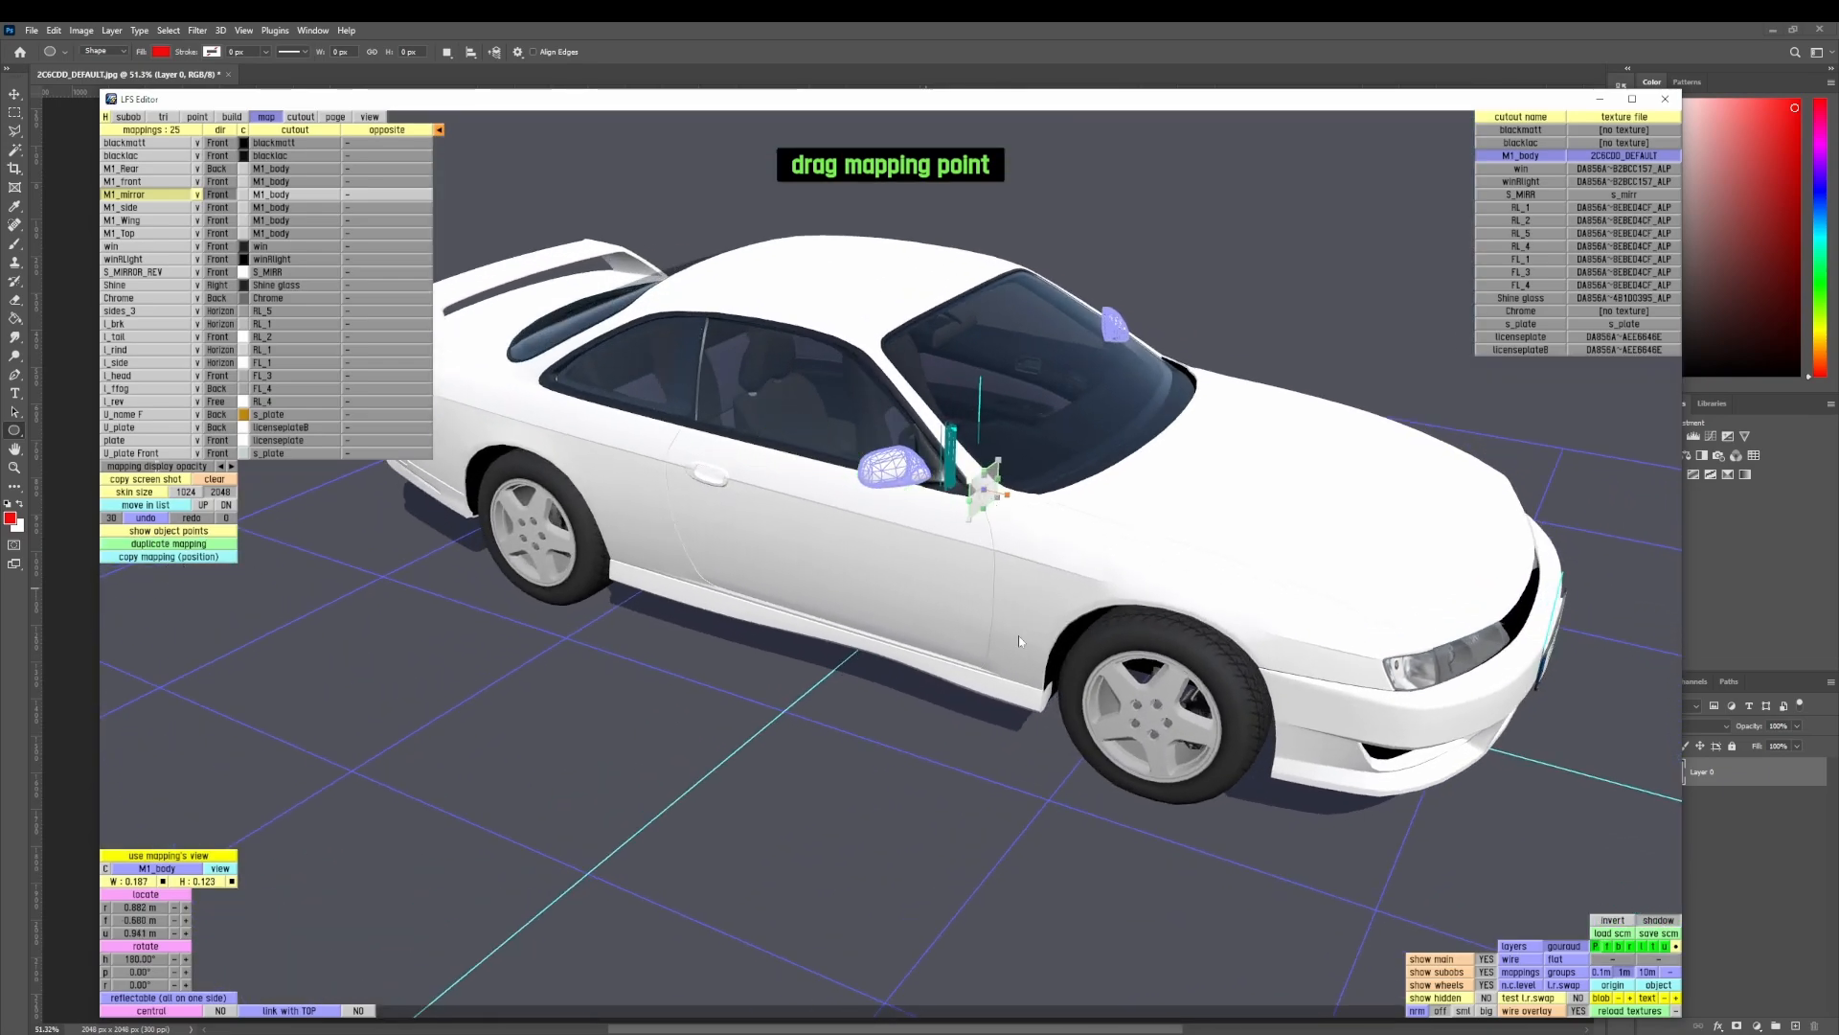
pyautogui.moveTo(890, 657); pyautogui.dragTo(852, 639, button='right')
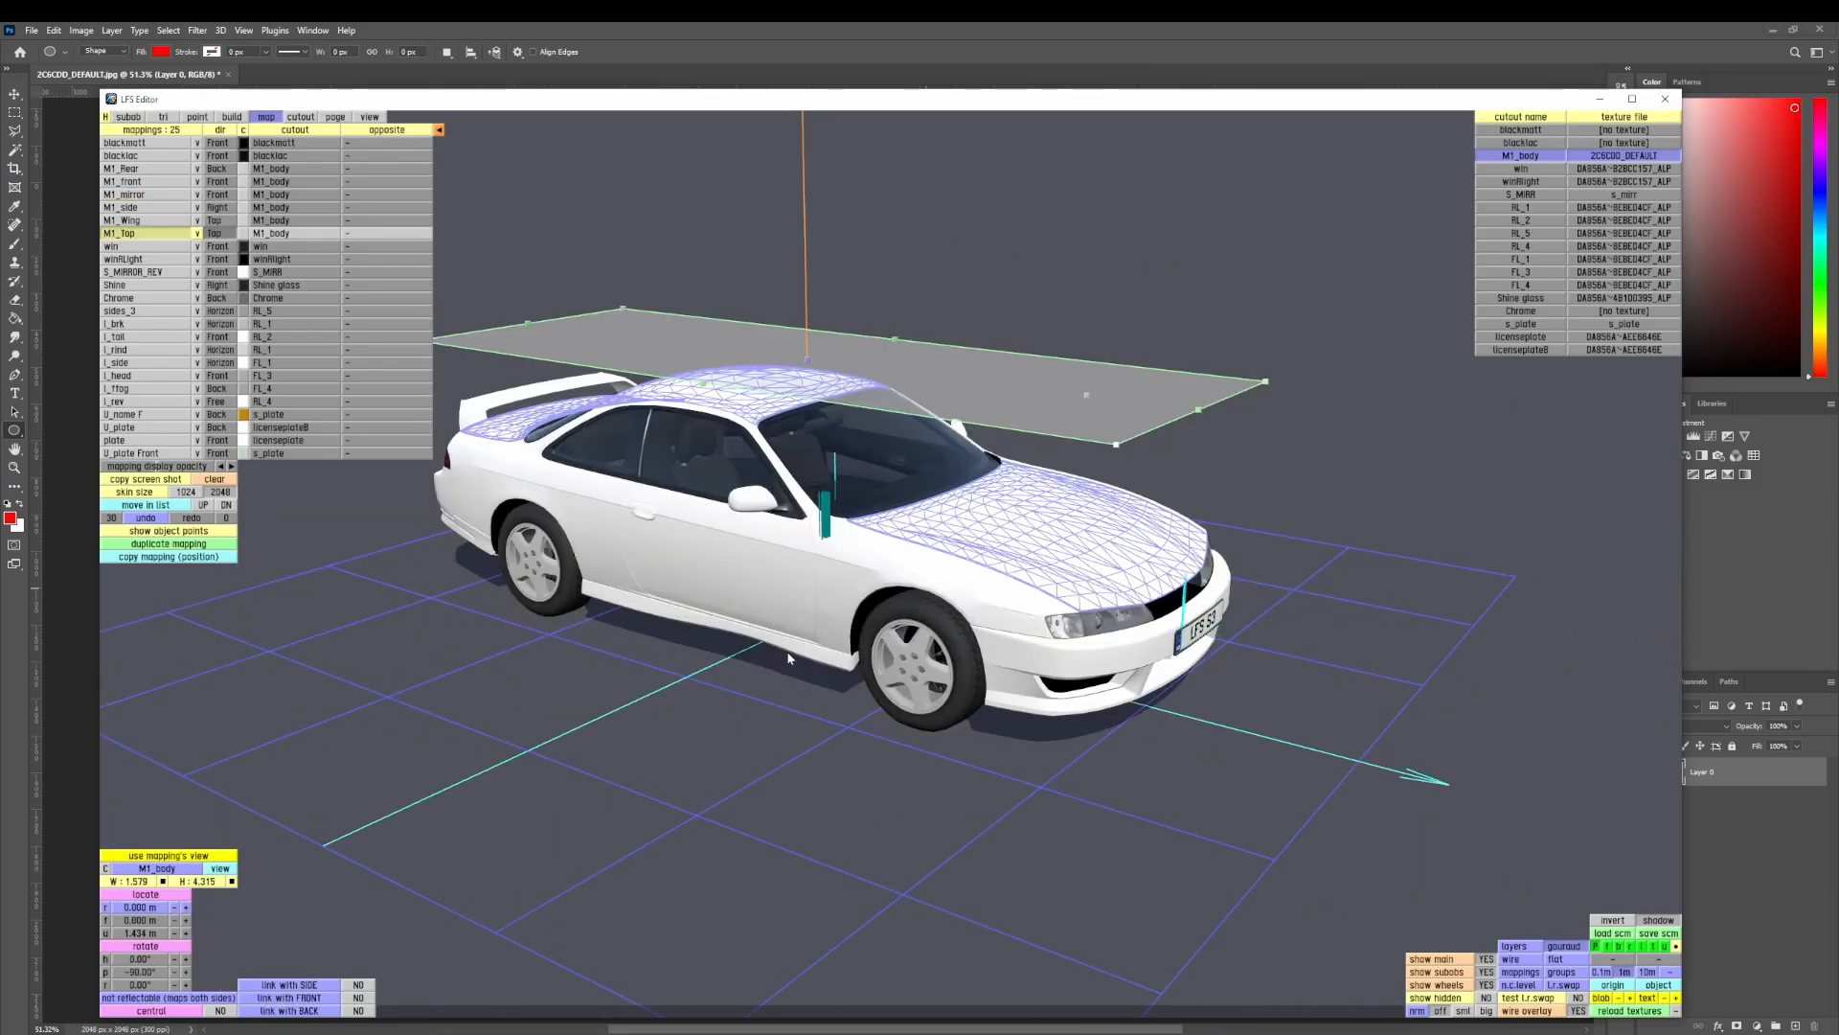
# - Examine how the M1_Top and M1_Wing mappings cover their triangles, from above and in perspective
pyautogui.moveTo(787, 652); pyautogui.dragTo(939, 688, button='right')
pyautogui.press('t')
pyautogui.scroll(-2, 914, 579)
pyautogui.scroll(7, 929, 259)
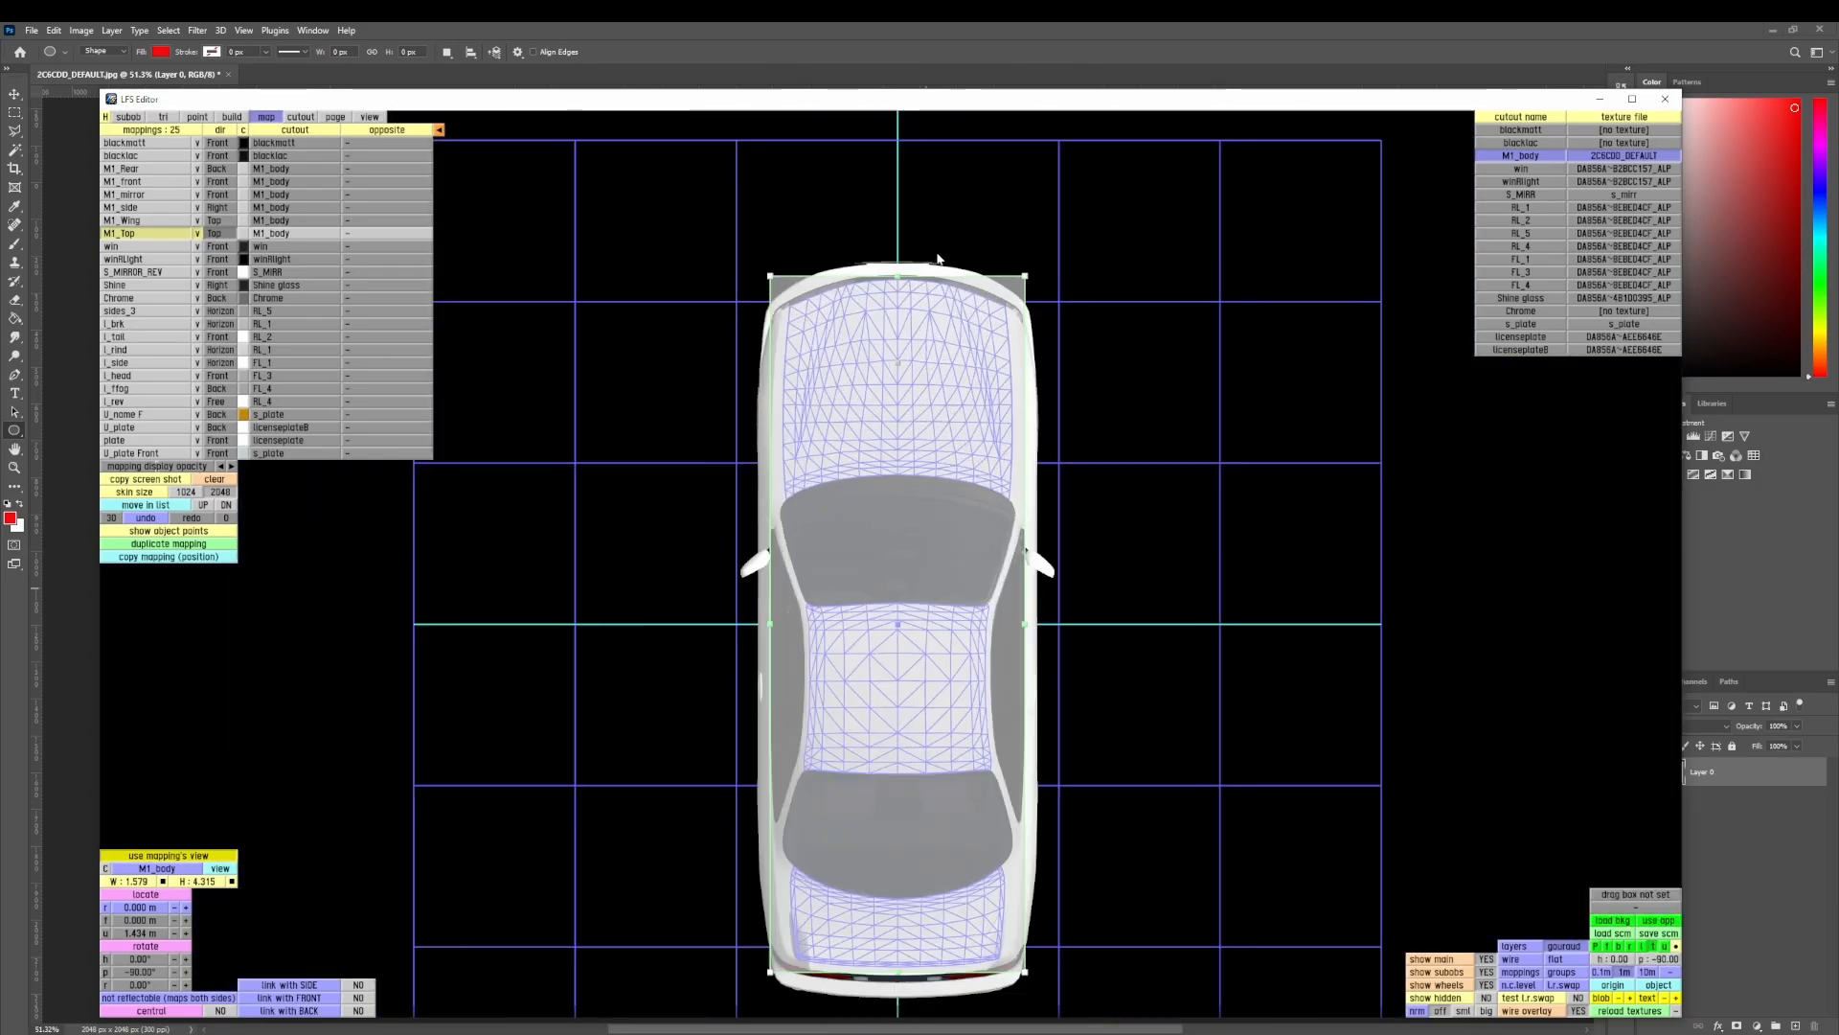
pyautogui.scroll(-5, 841, 370)
pyautogui.moveTo(865, 977); pyautogui.dragTo(923, 504, button='right')
pyautogui.scroll(4, 861, 765)
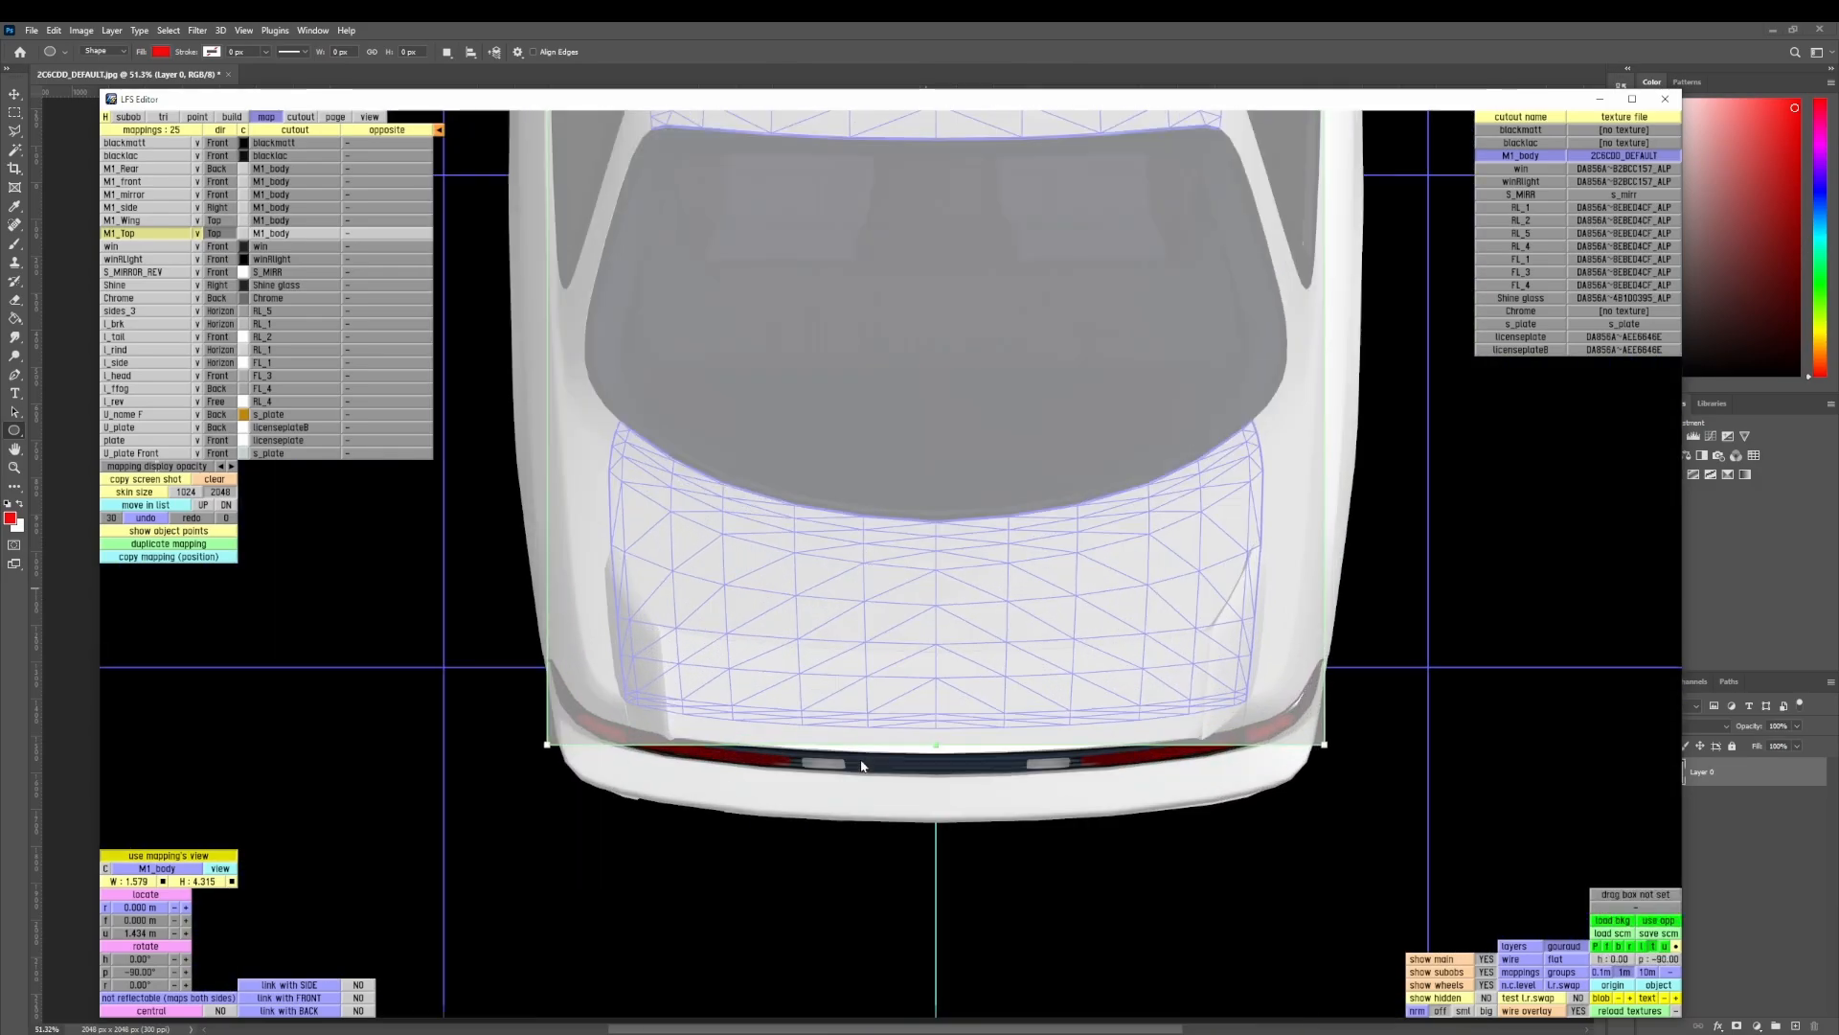
pyautogui.scroll(-4, 893, 730)
pyautogui.moveTo(936, 580); pyautogui.dragTo(726, 666, button='right')
pyautogui.press('p')
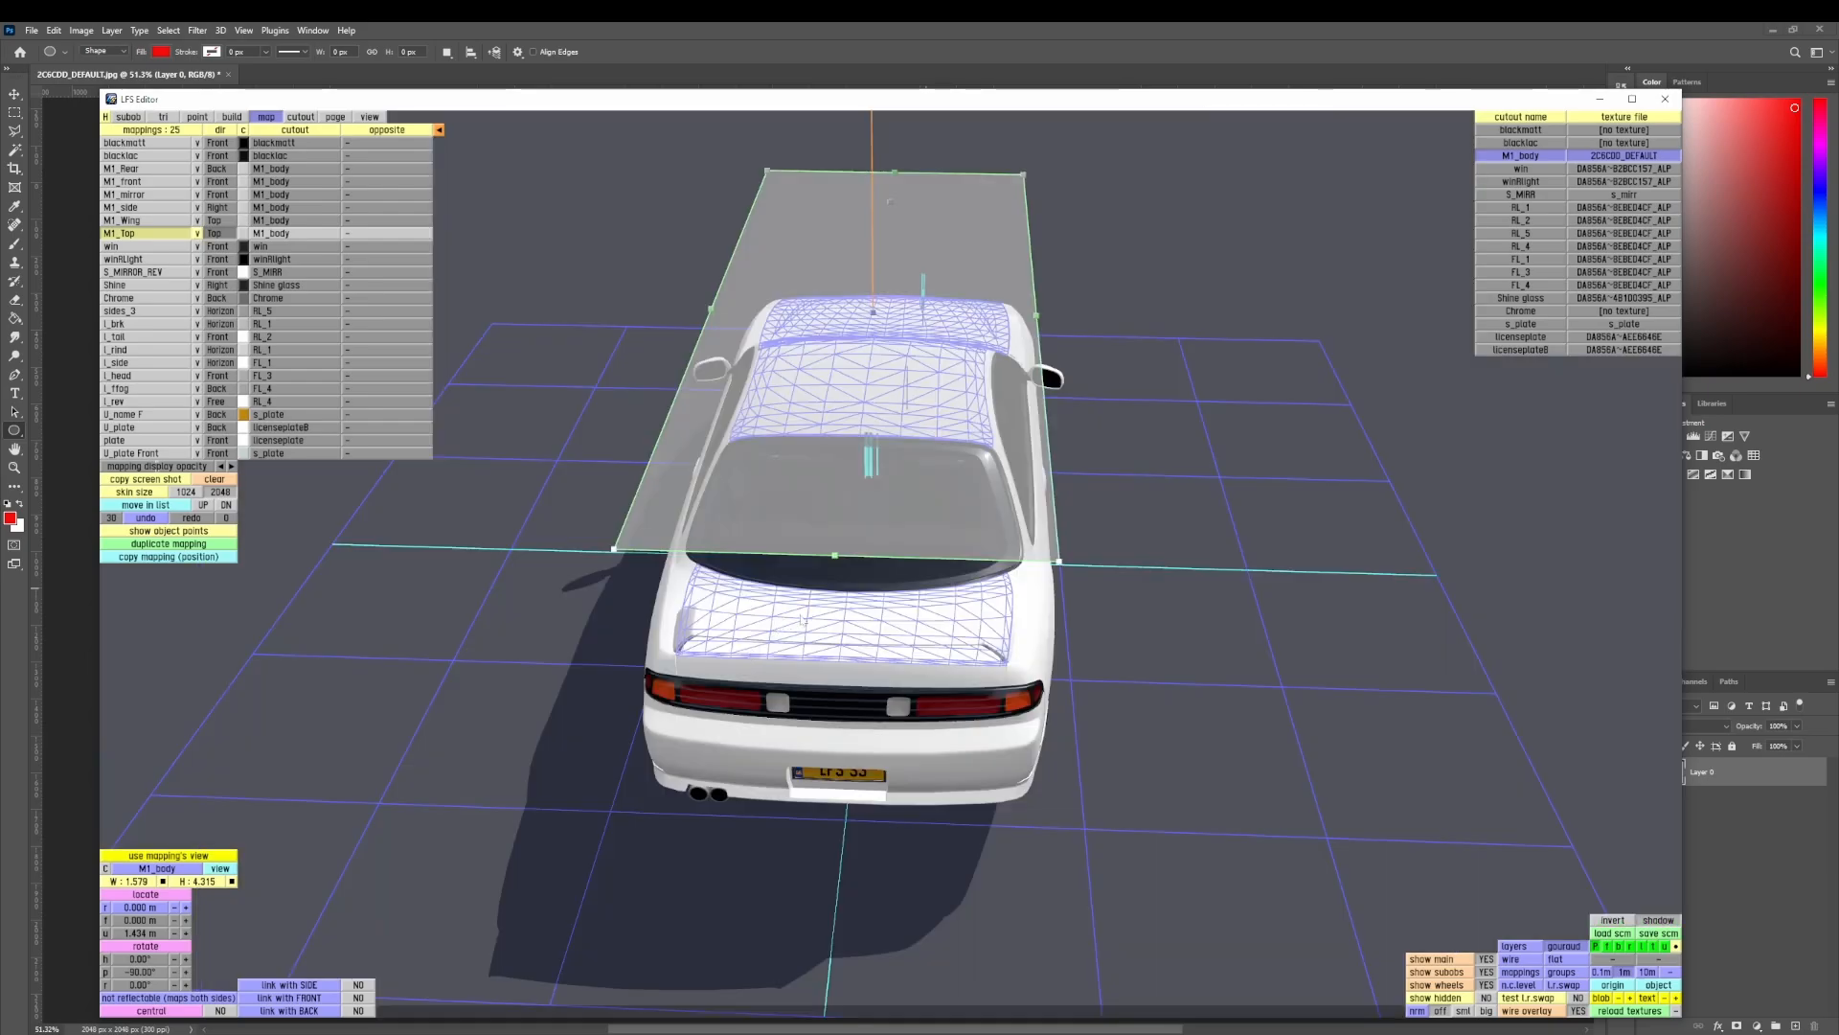
pyautogui.moveTo(810, 460); pyautogui.dragTo(599, 433, button='right')
pyautogui.click(149, 222)
pyautogui.moveTo(307, 297); pyautogui.dragTo(502, 394, button='right')
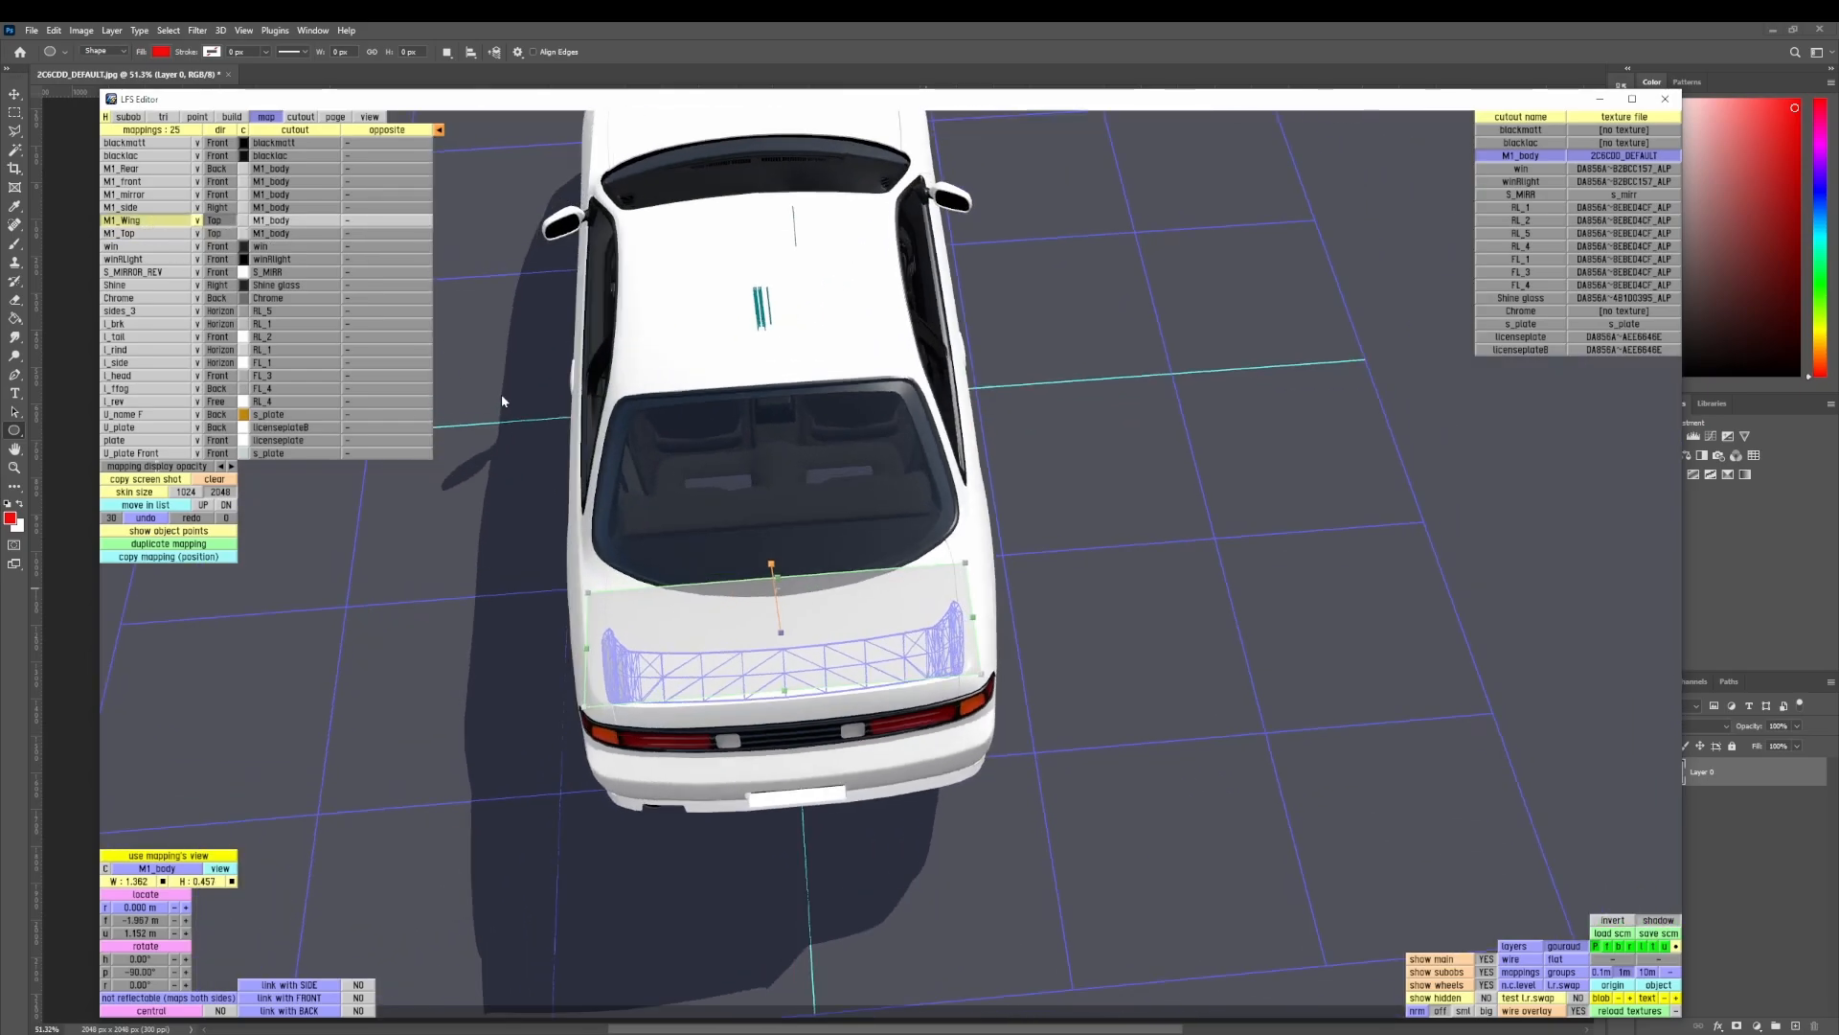
pyautogui.moveTo(1322, 766); pyautogui.dragTo(1102, 771, button='right')
# - Examine the M1_side mapping's coverage from the right and in perspective, and the M1_mirror mapping's placement around the mirror
pyautogui.click(153, 209)
pyautogui.press('r')
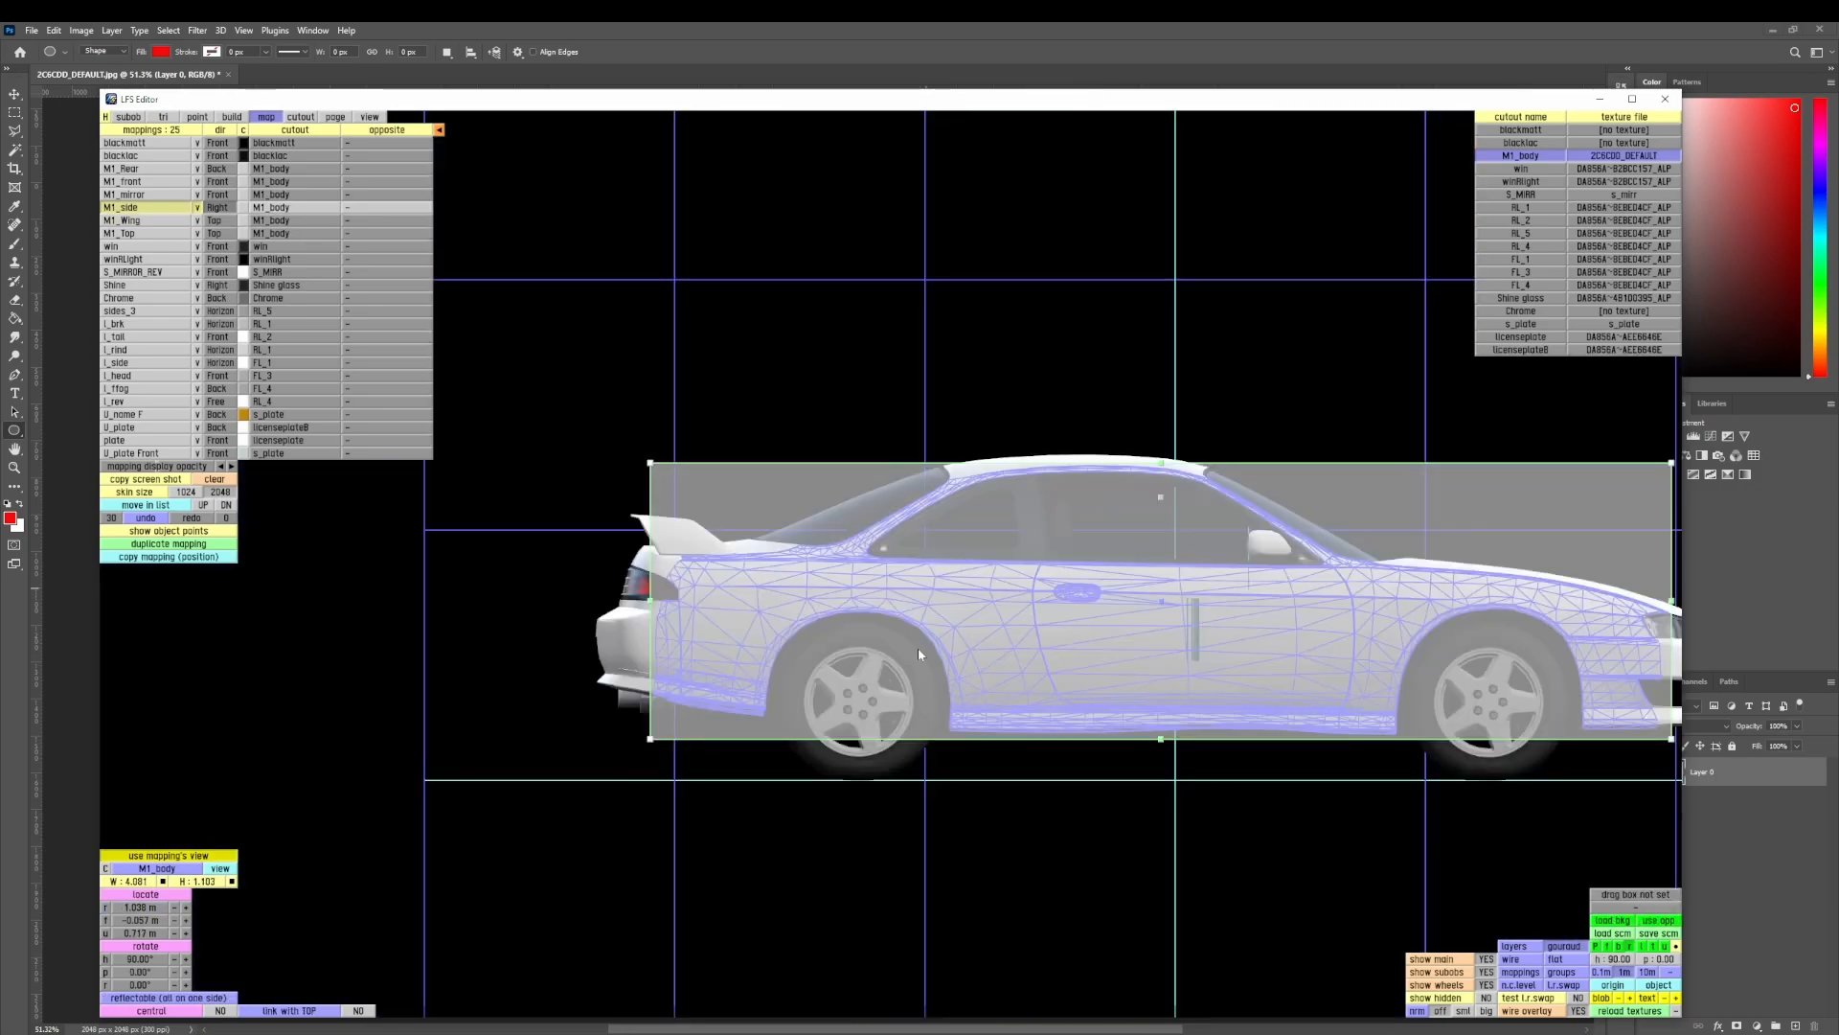
pyautogui.scroll(4, 671, 662)
pyautogui.scroll(-4, 670, 663)
pyautogui.moveTo(1580, 674); pyautogui.dragTo(923, 655, button='right')
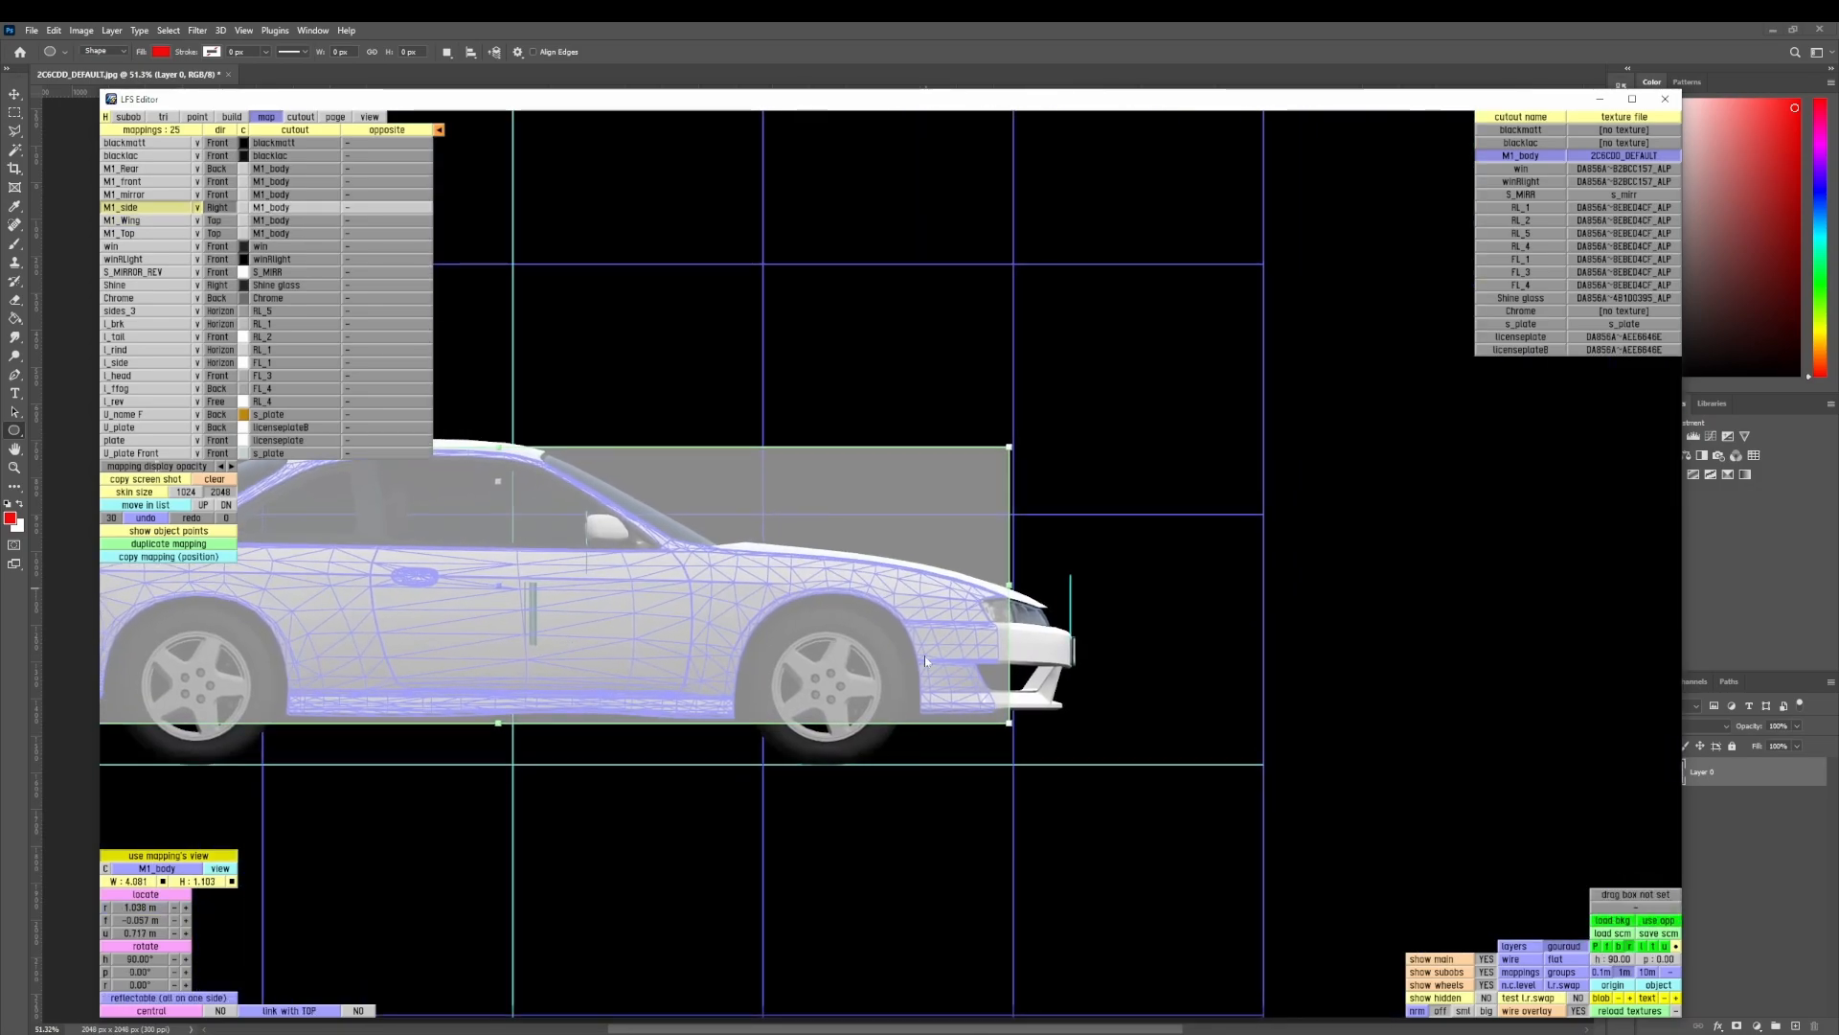
pyautogui.scroll(3, 927, 656)
pyautogui.scroll(-3, 1015, 658)
pyautogui.moveTo(584, 647); pyautogui.dragTo(402, 364, button='right')
pyautogui.press('p')
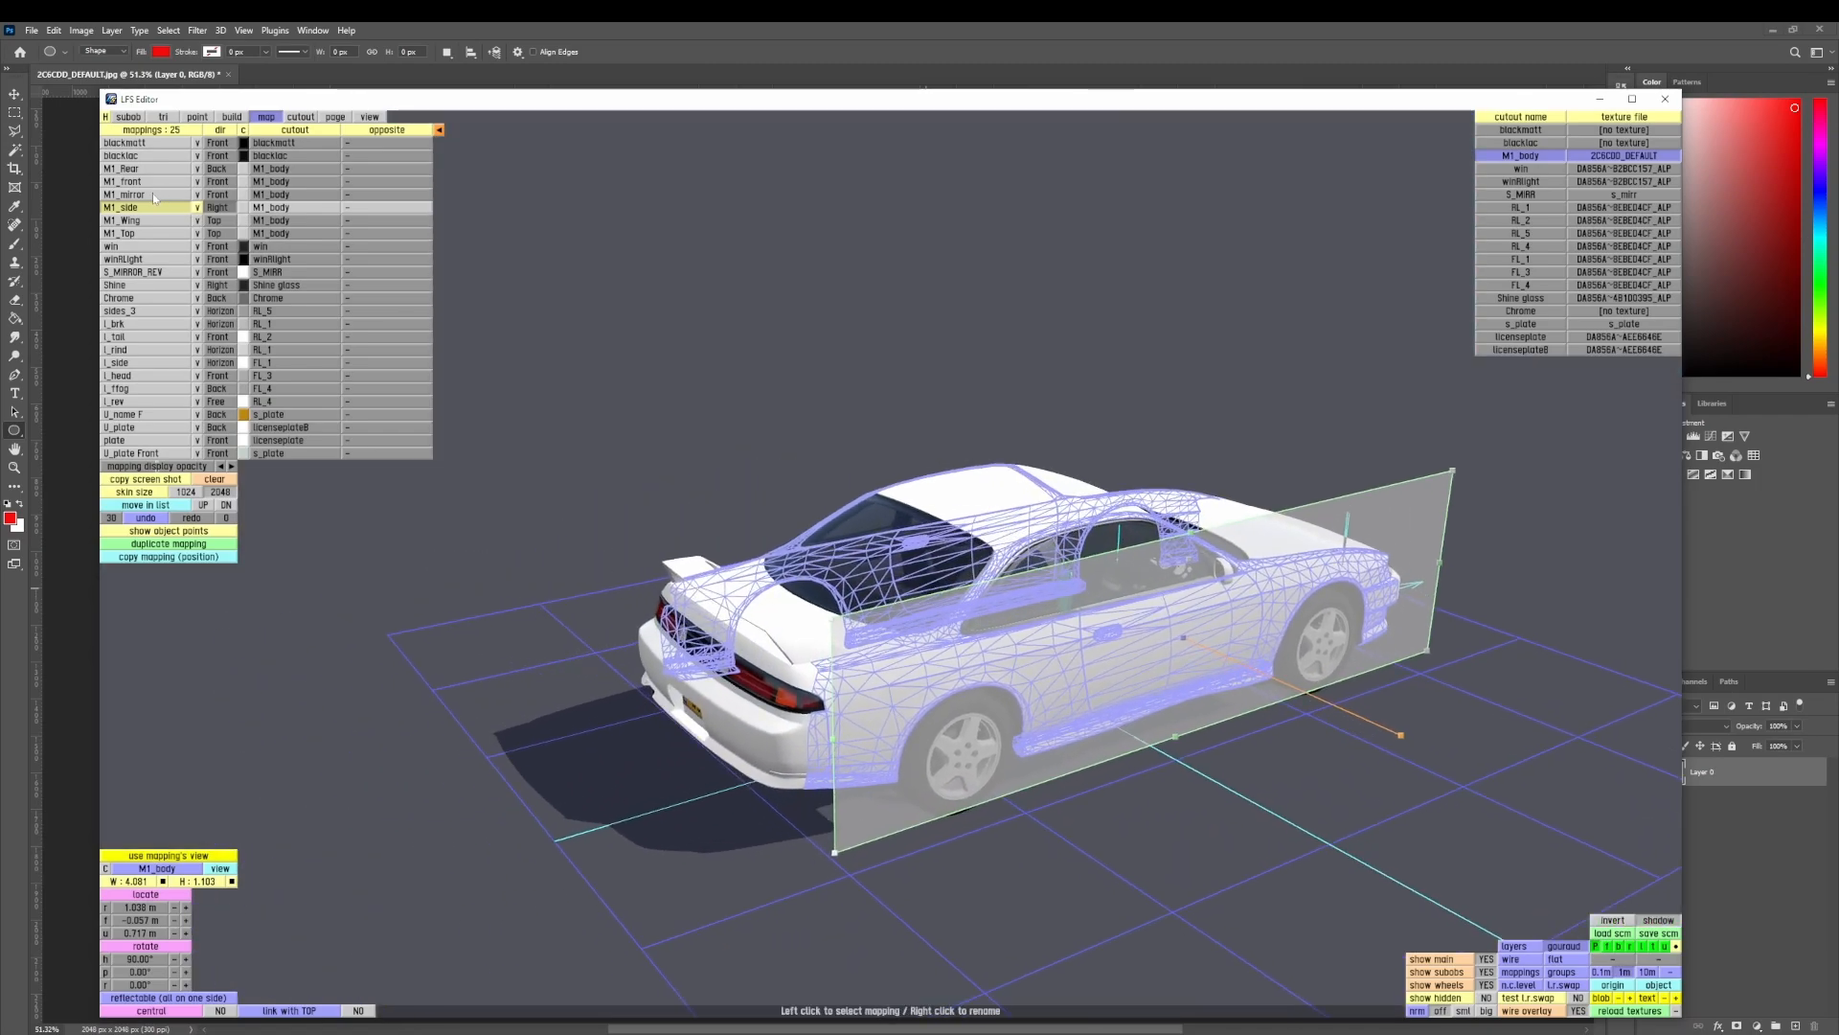
pyautogui.click(152, 193)
pyautogui.scroll(3, 616, 664)
pyautogui.moveTo(616, 664); pyautogui.dragTo(1083, 893, button='right')
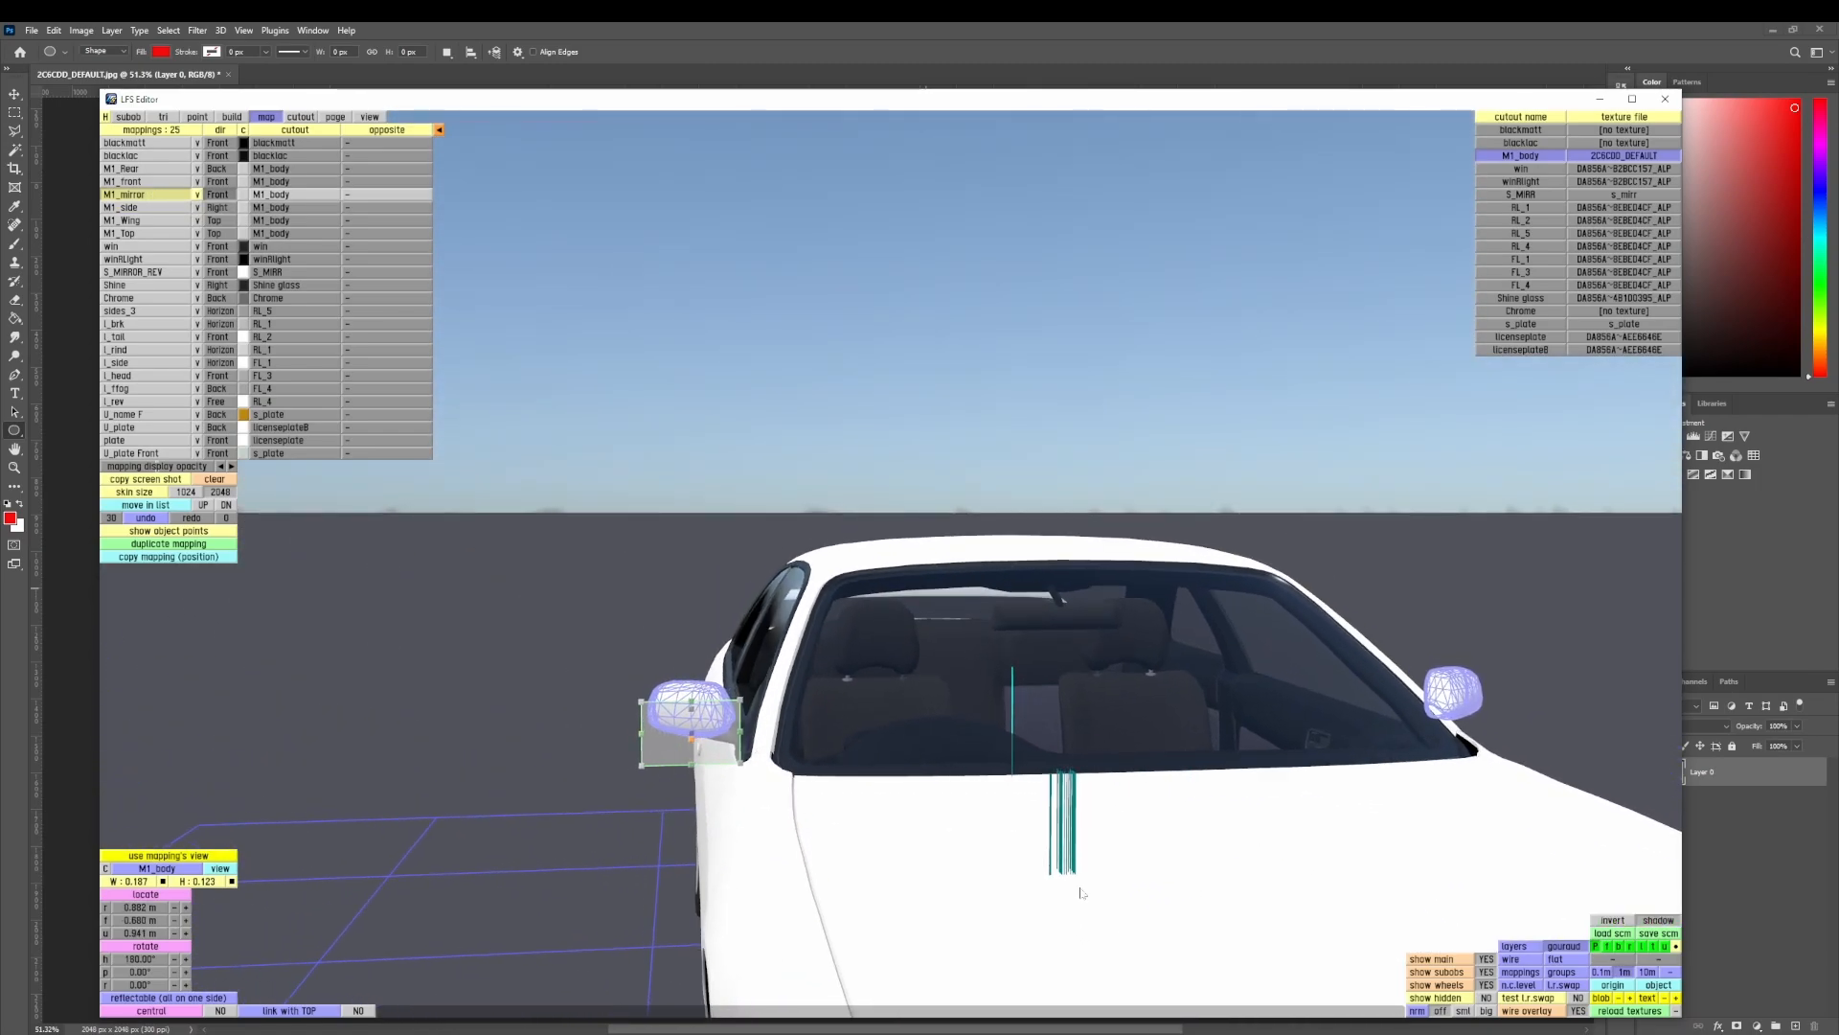
# - Raise the M1_front mapping rectangle's upper edge to make it about 0.371 high, and check the M1_Rear mapping's placement
pyautogui.click(152, 182)
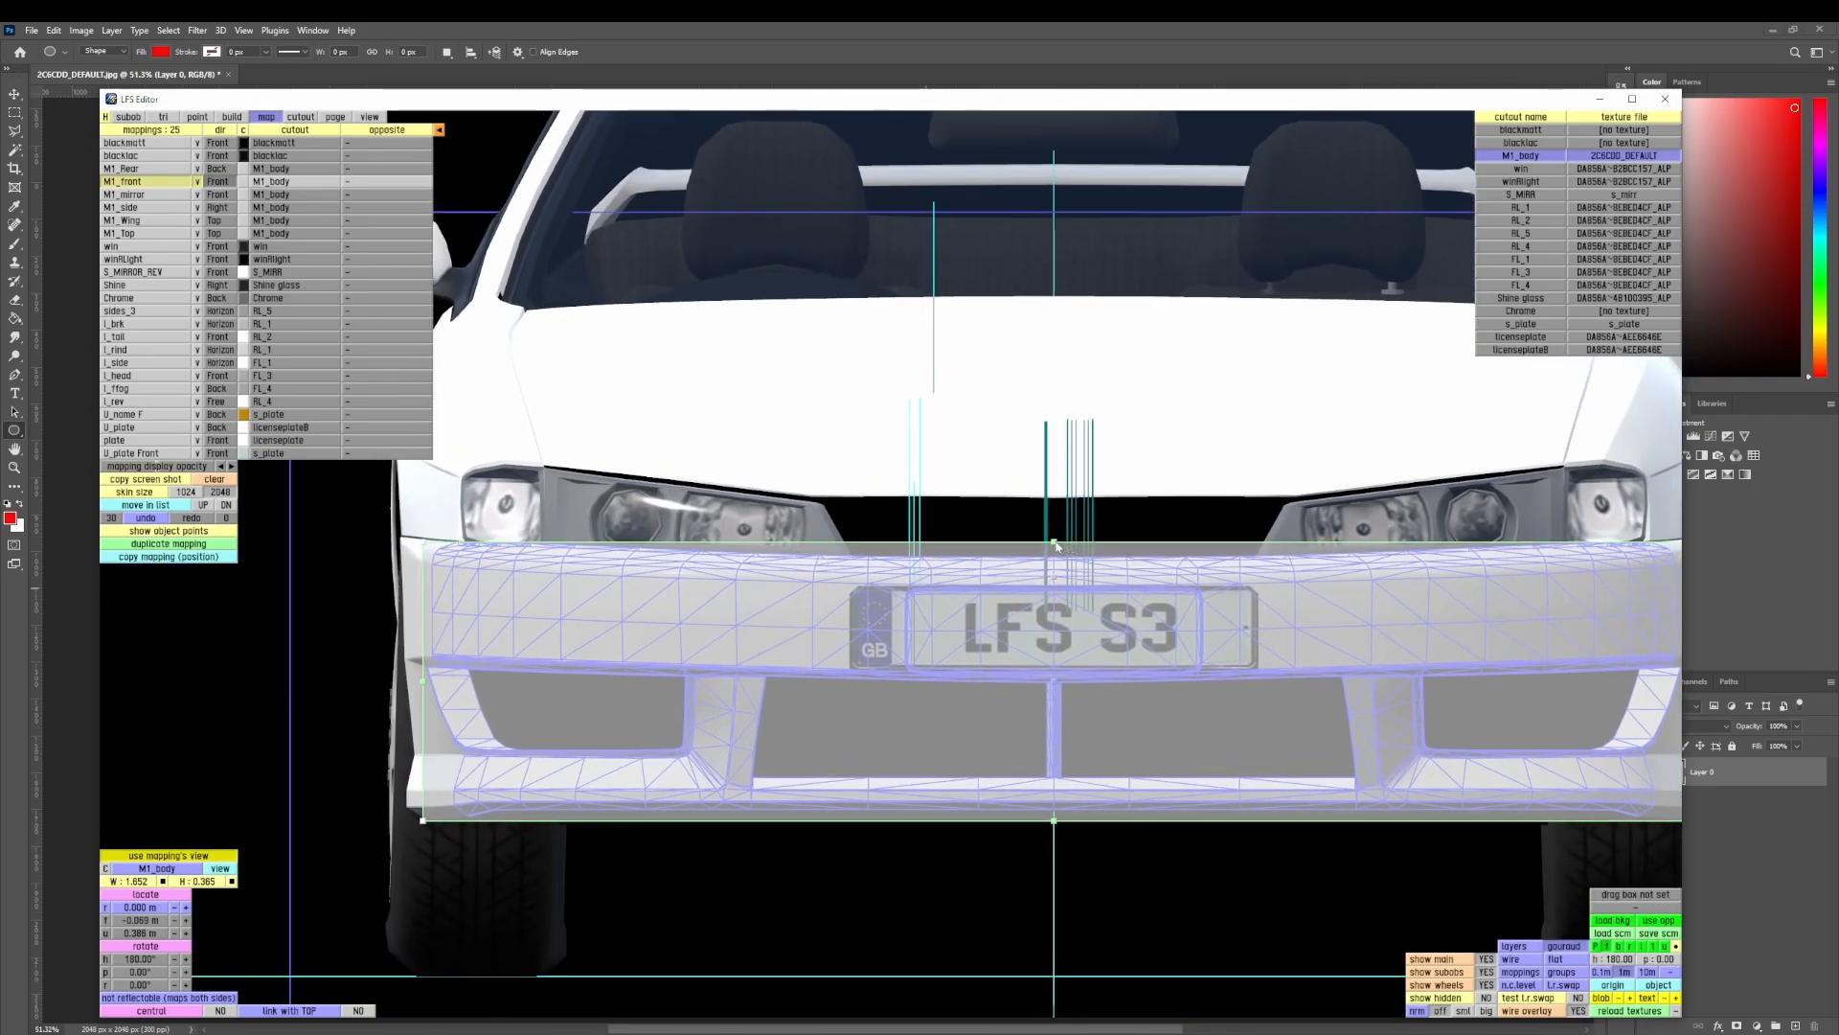
pyautogui.moveTo(1055, 544); pyautogui.dragTo(1055, 529)
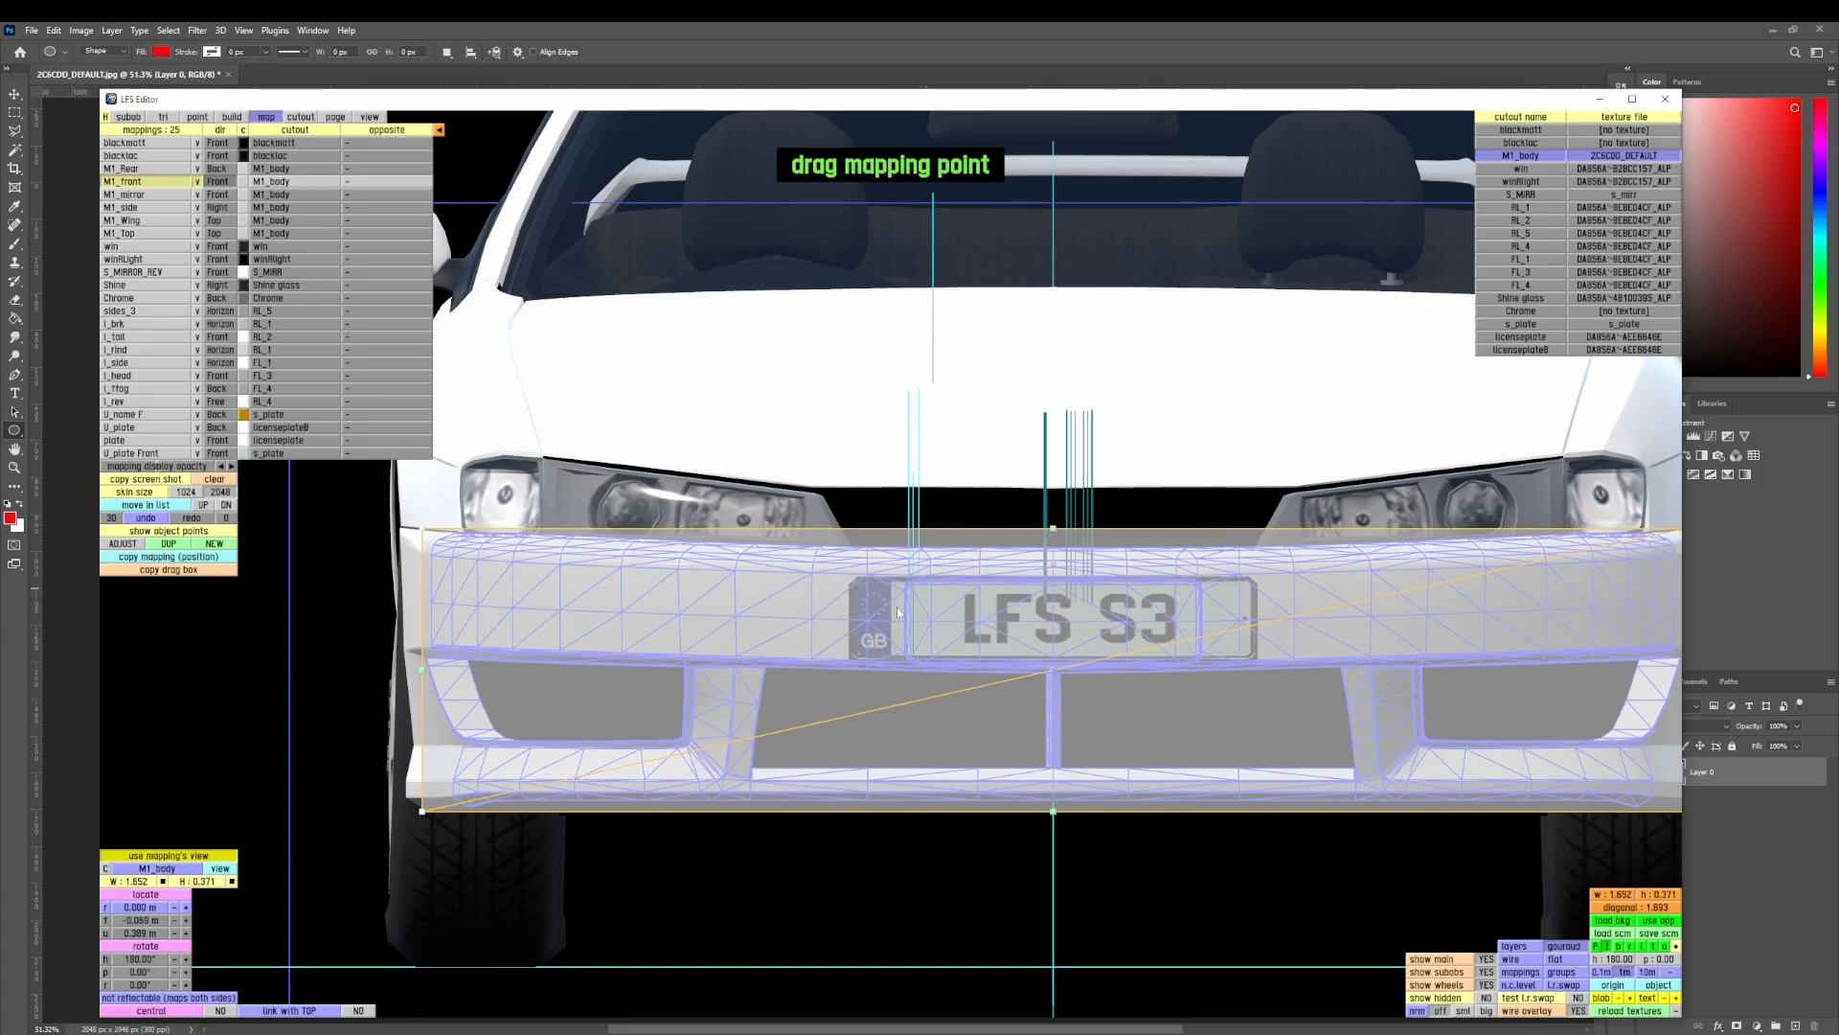
pyautogui.moveTo(883, 636); pyautogui.dragTo(420, 383, button='right')
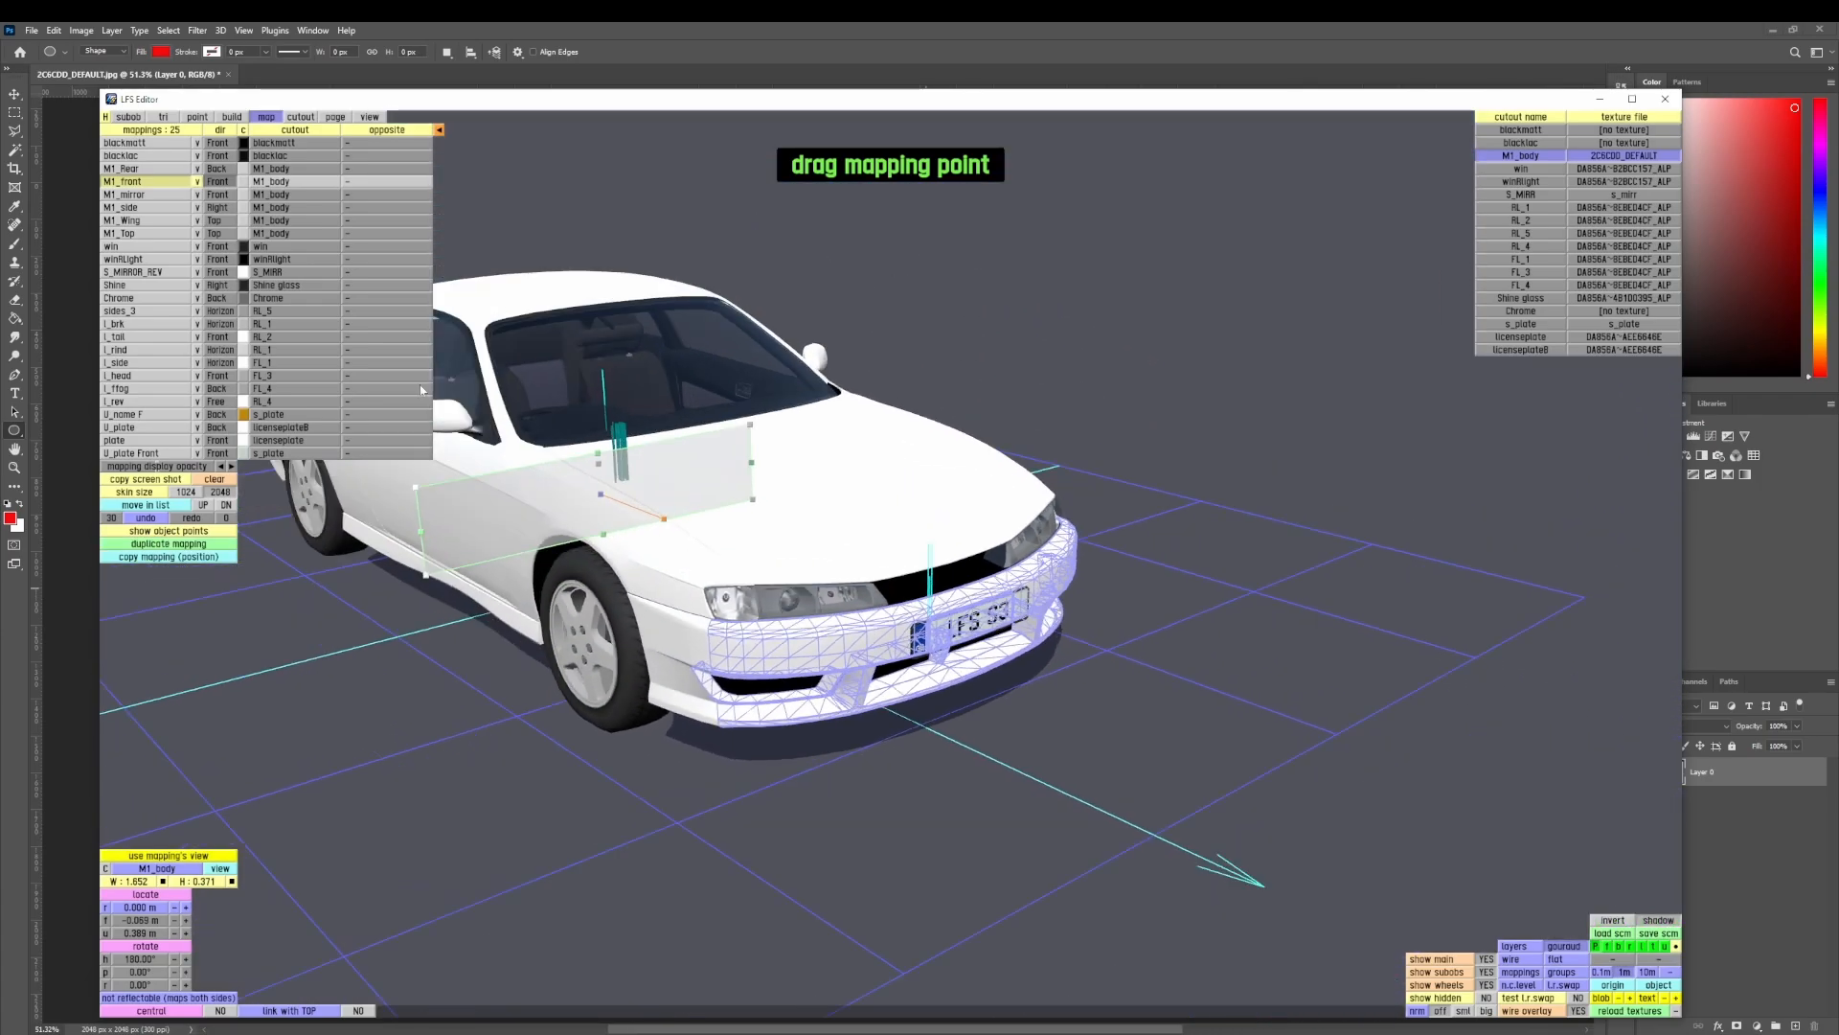
pyautogui.click(129, 169)
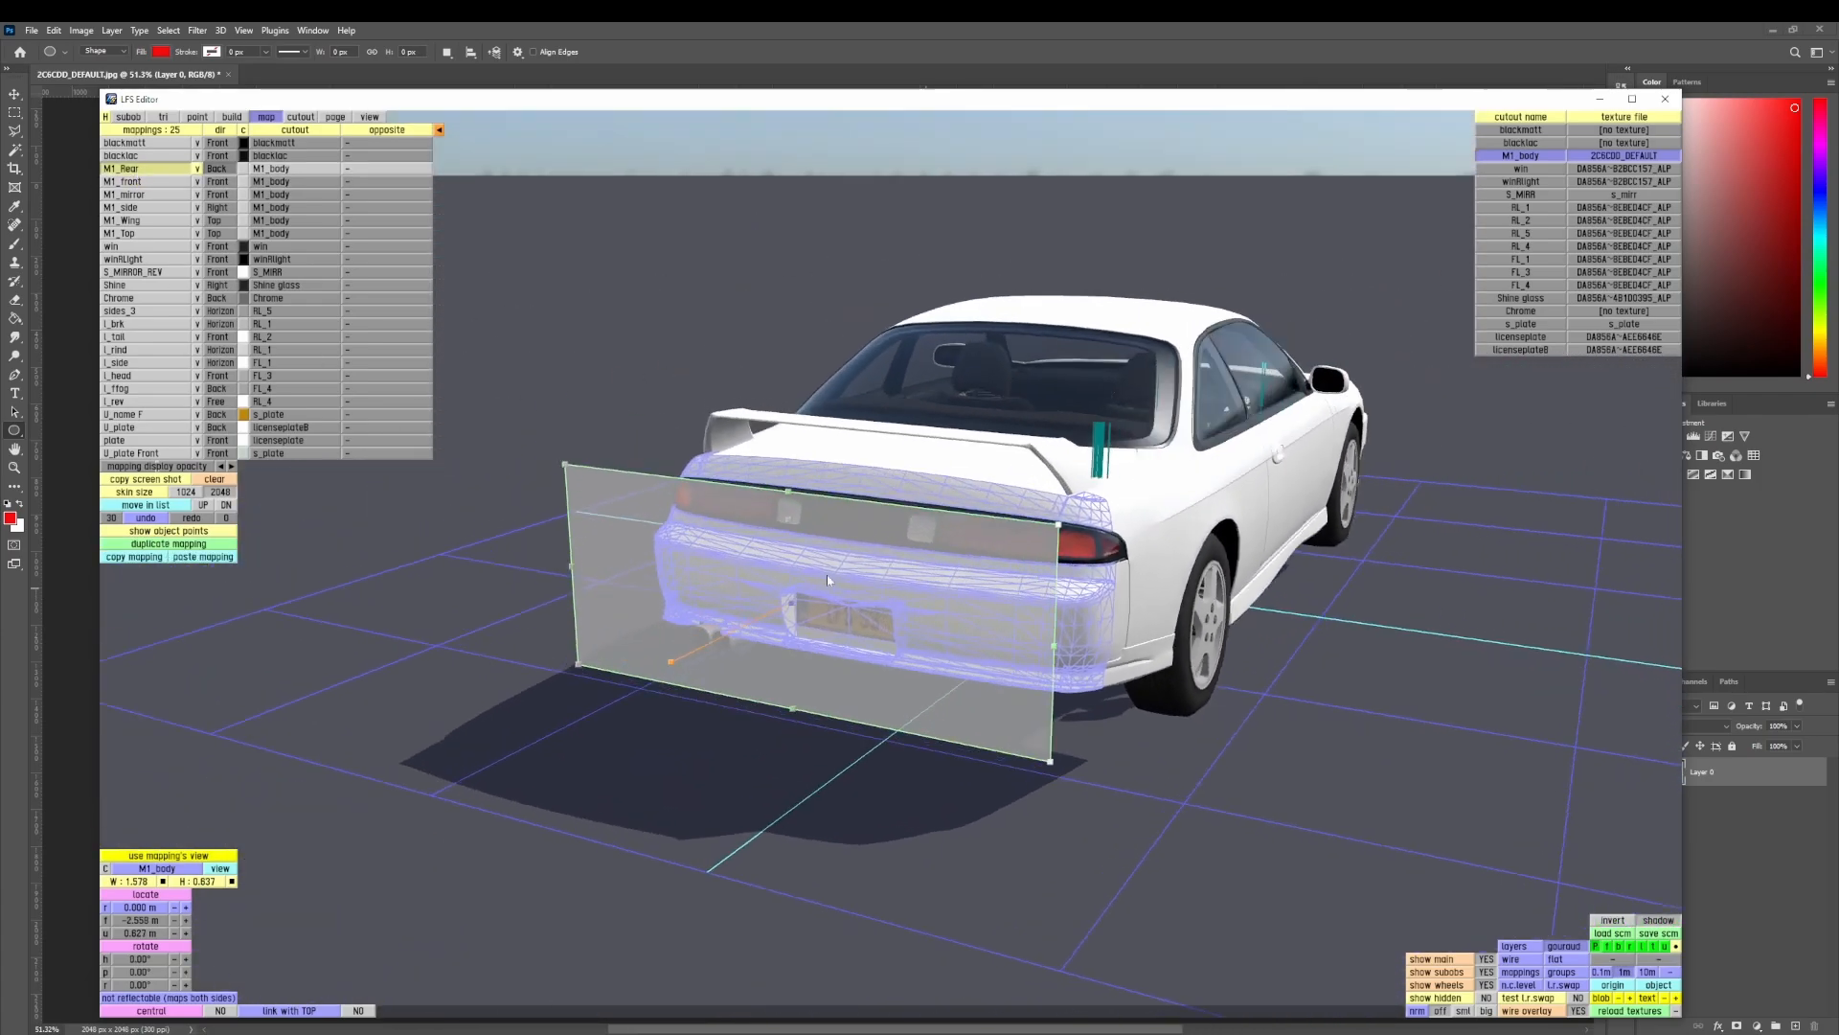
pyautogui.moveTo(639, 673); pyautogui.dragTo(750, 599, button='right')
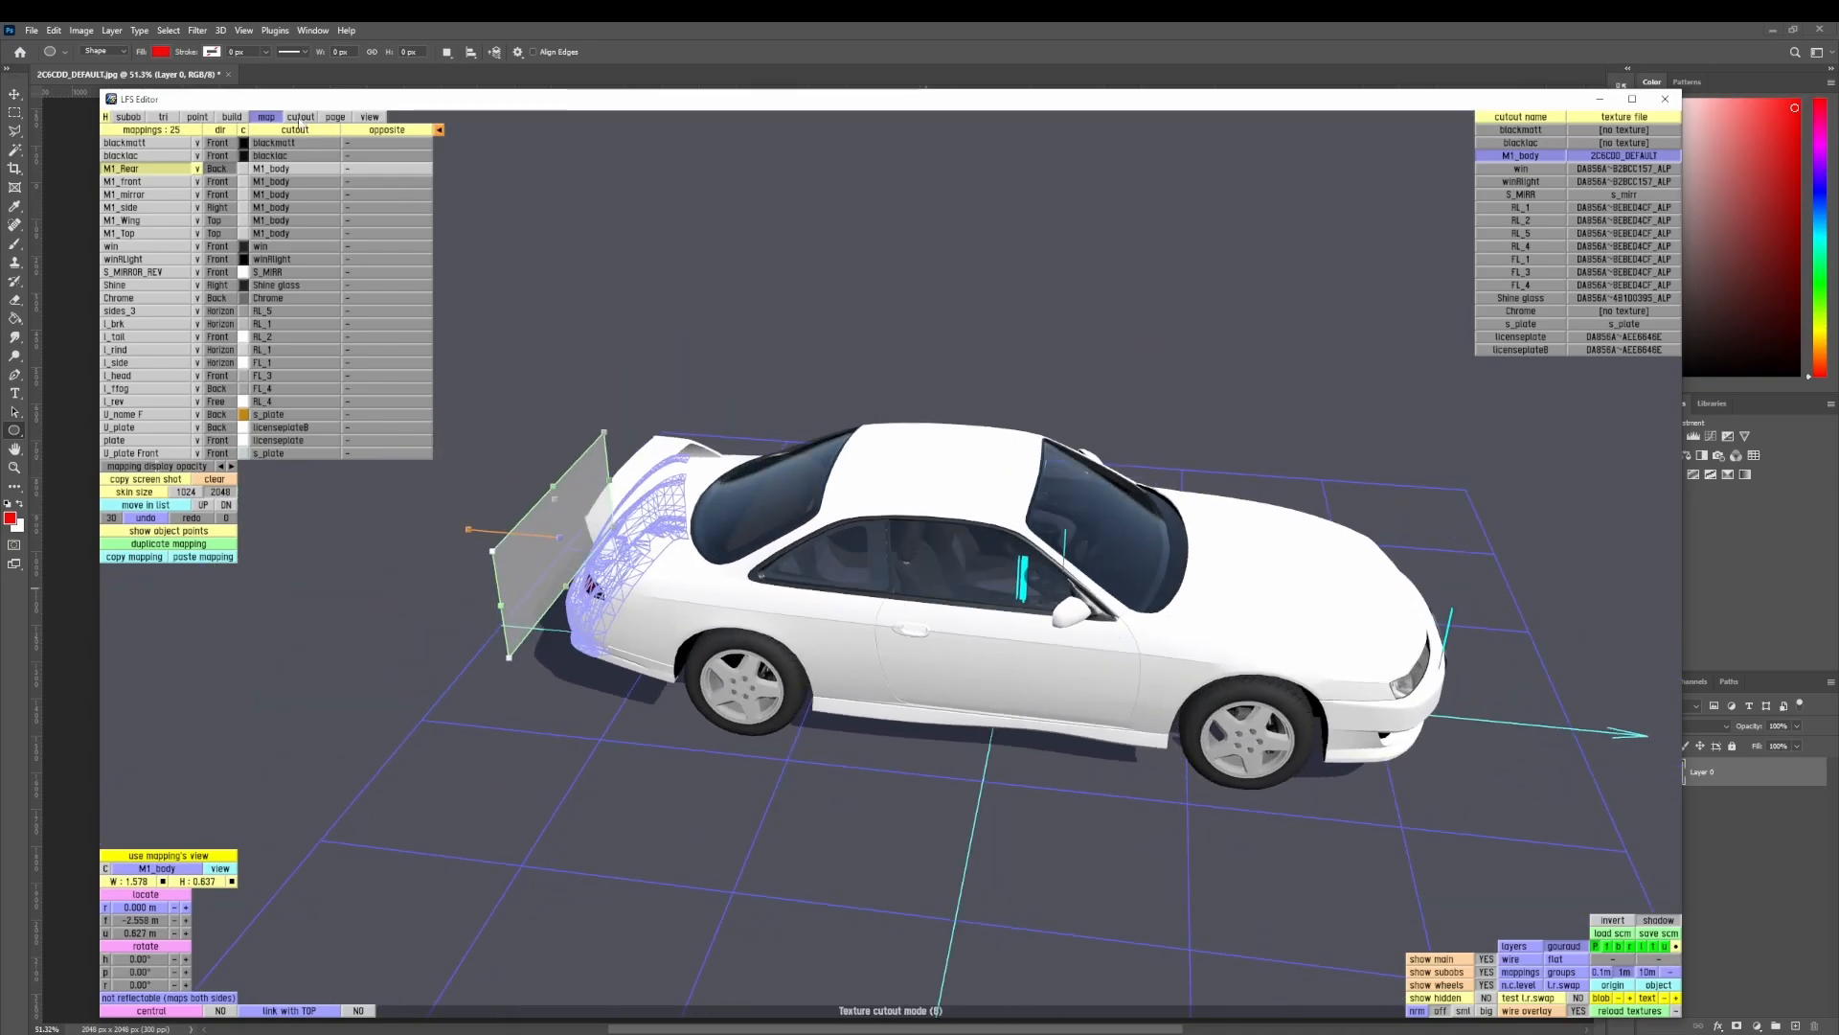
# - In the cutout settings, set the M1_body cutout's texture page to [no texture]
pyautogui.click(300, 117)
pyautogui.click(147, 169)
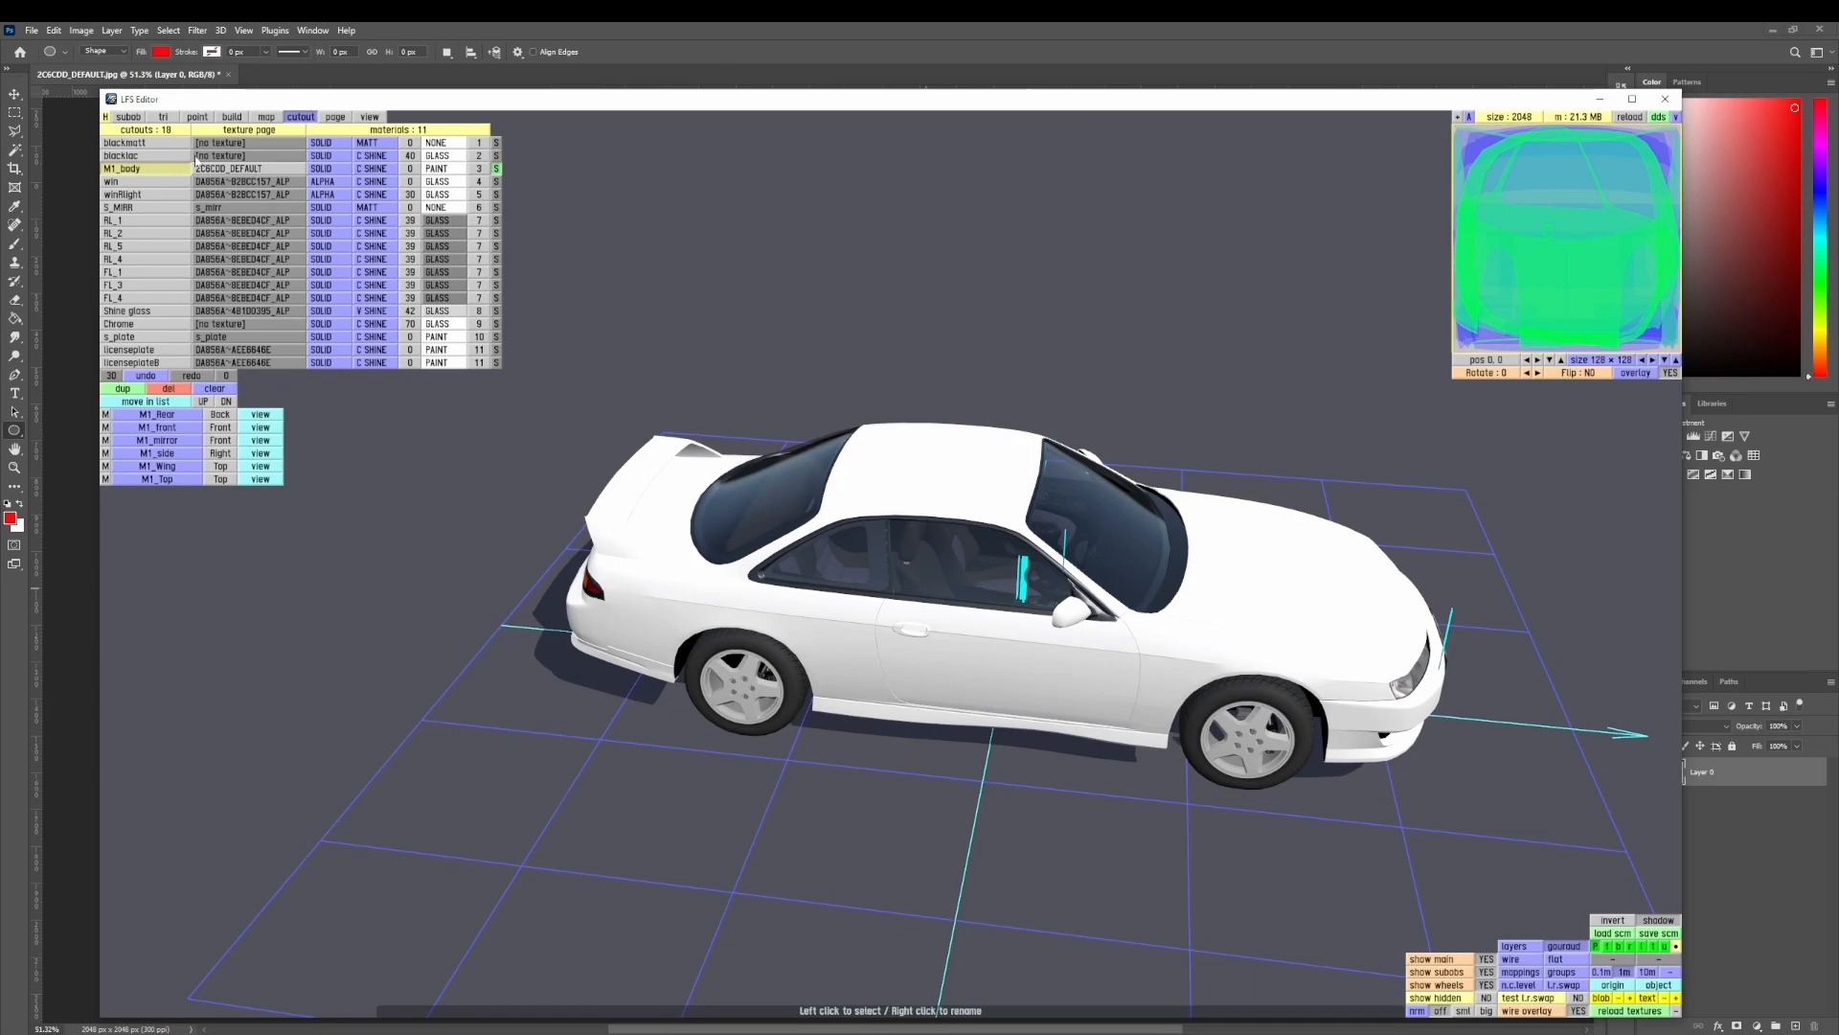
pyautogui.click(264, 117)
pyautogui.click(300, 117)
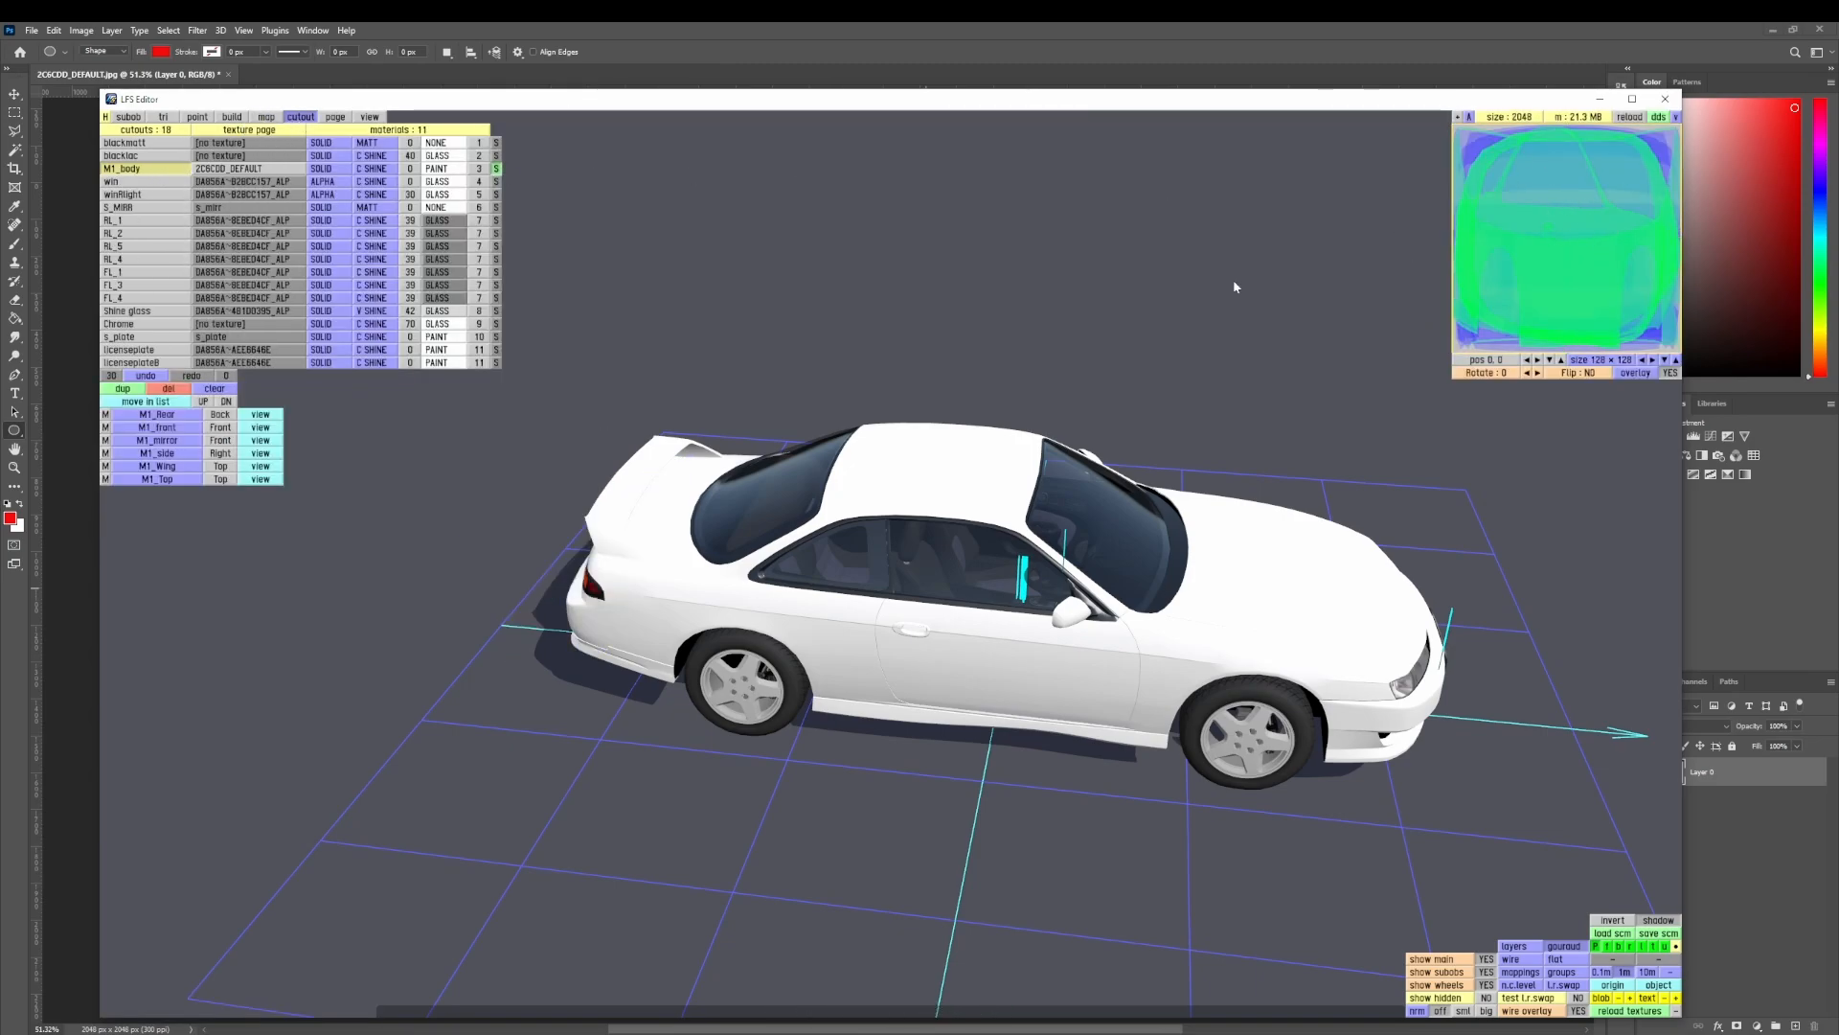
pyautogui.click(275, 176)
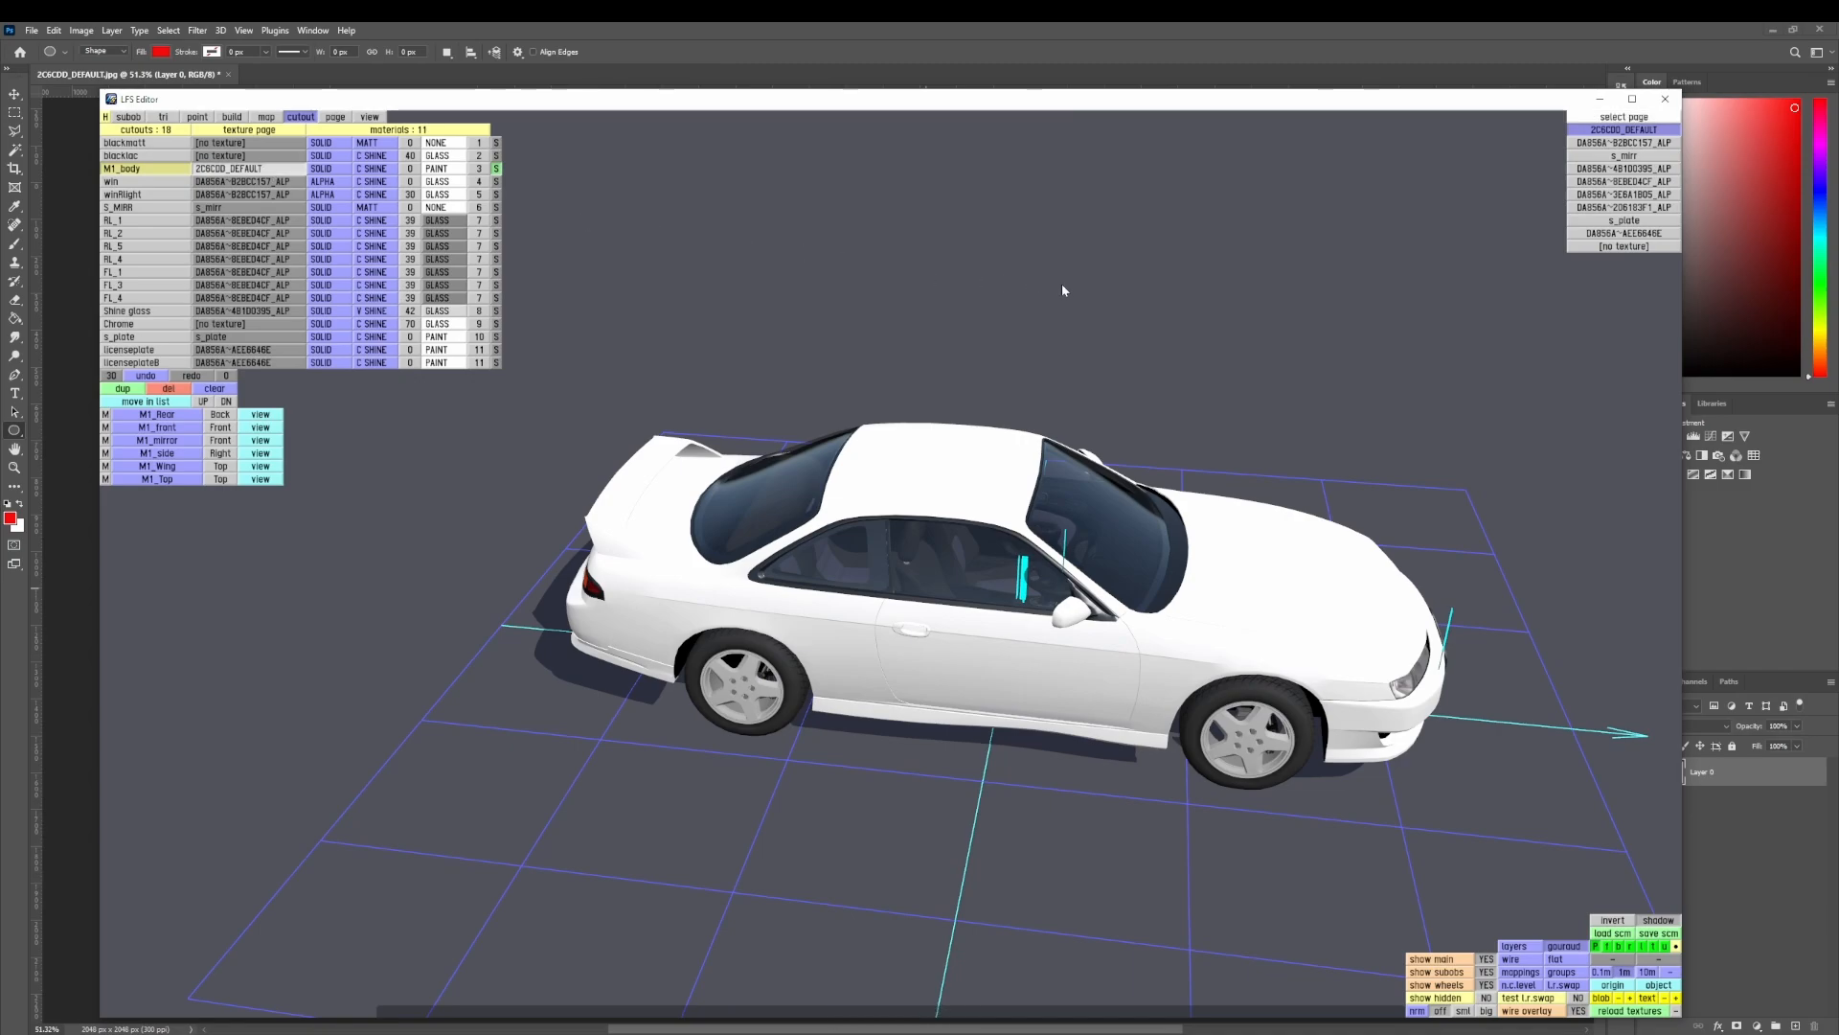
pyautogui.click(1623, 247)
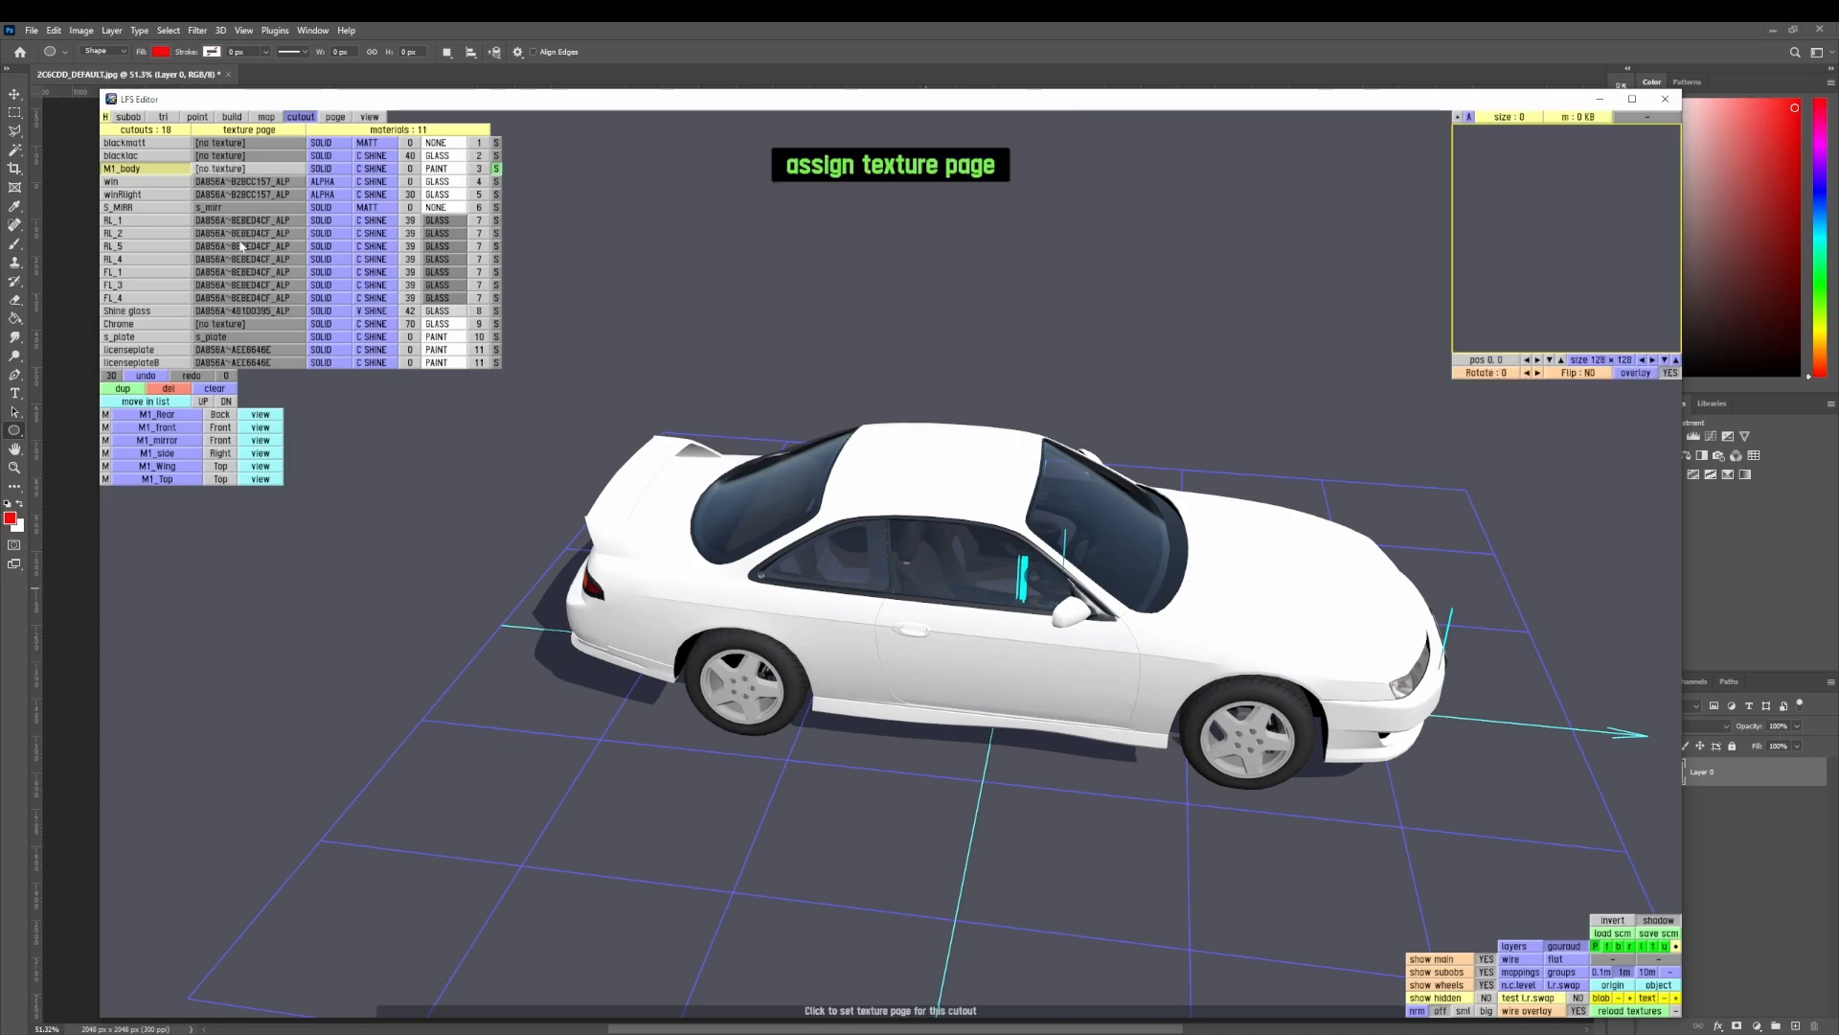
# - Duplicate the M1_body cutout under the name M1_Right
pyautogui.click(124, 392)
pyautogui.press('Right')
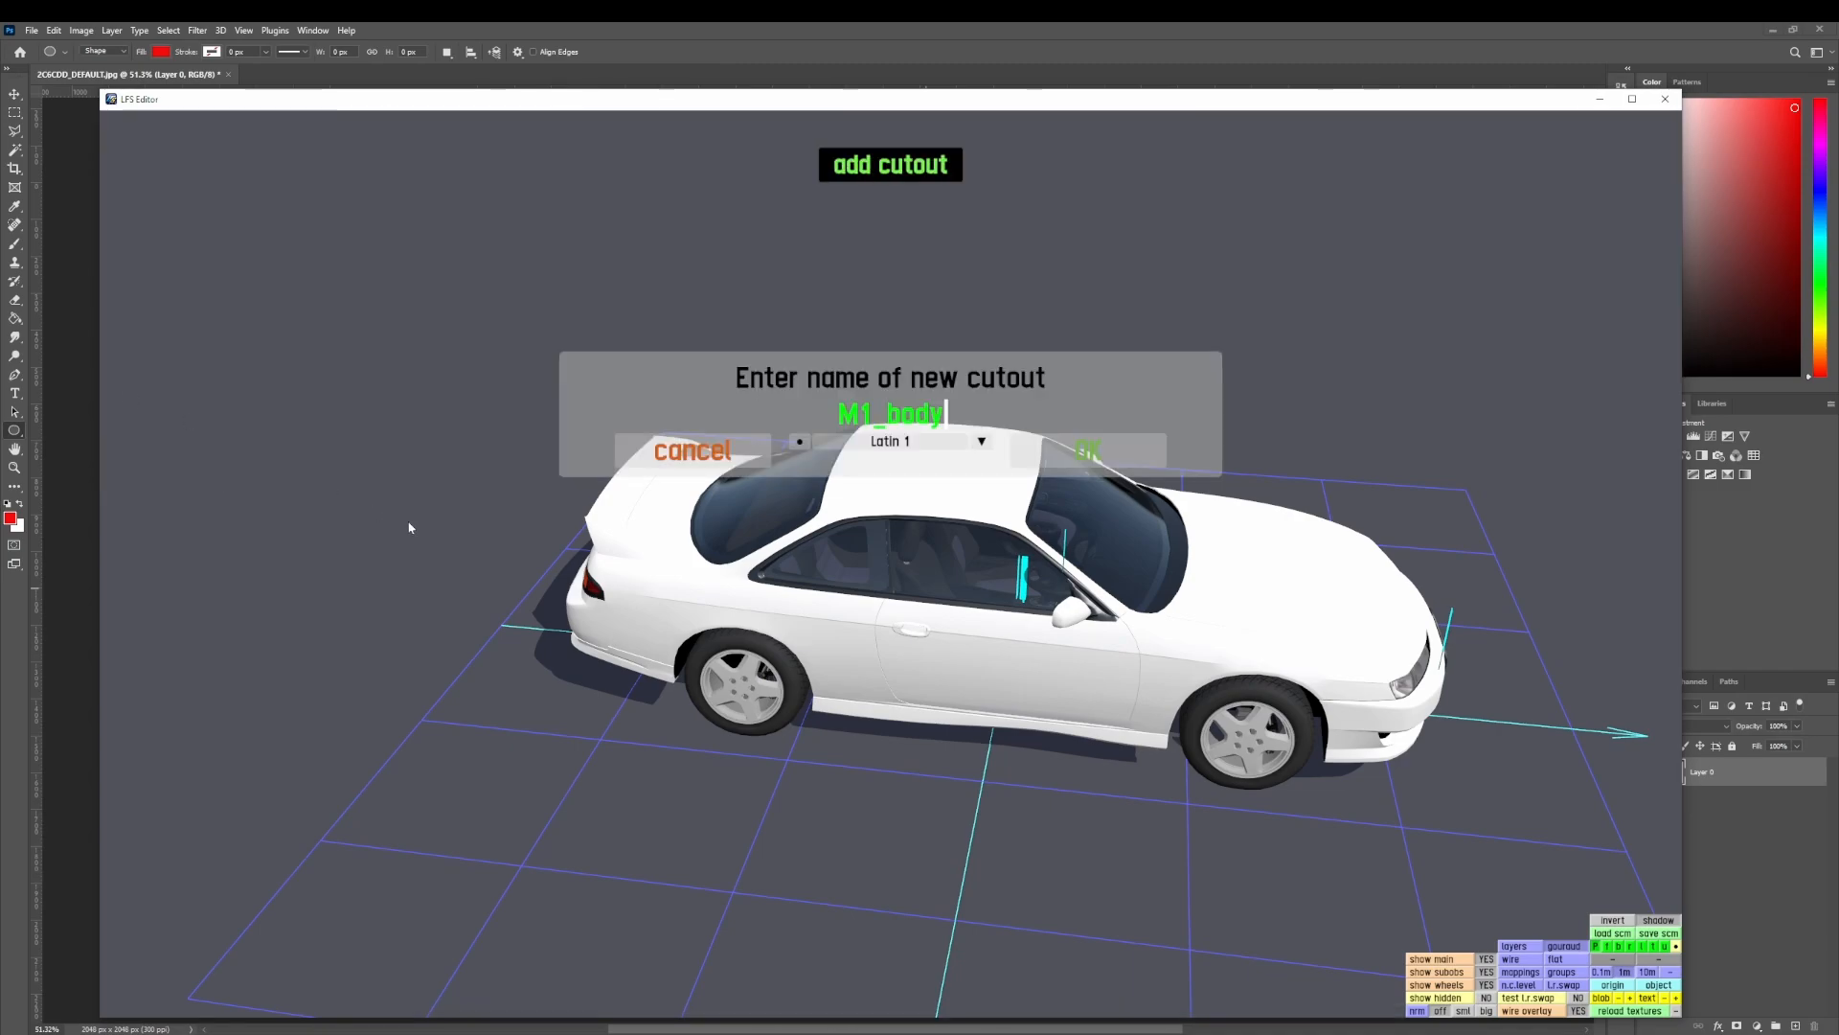
pyautogui.press('BackSpace')
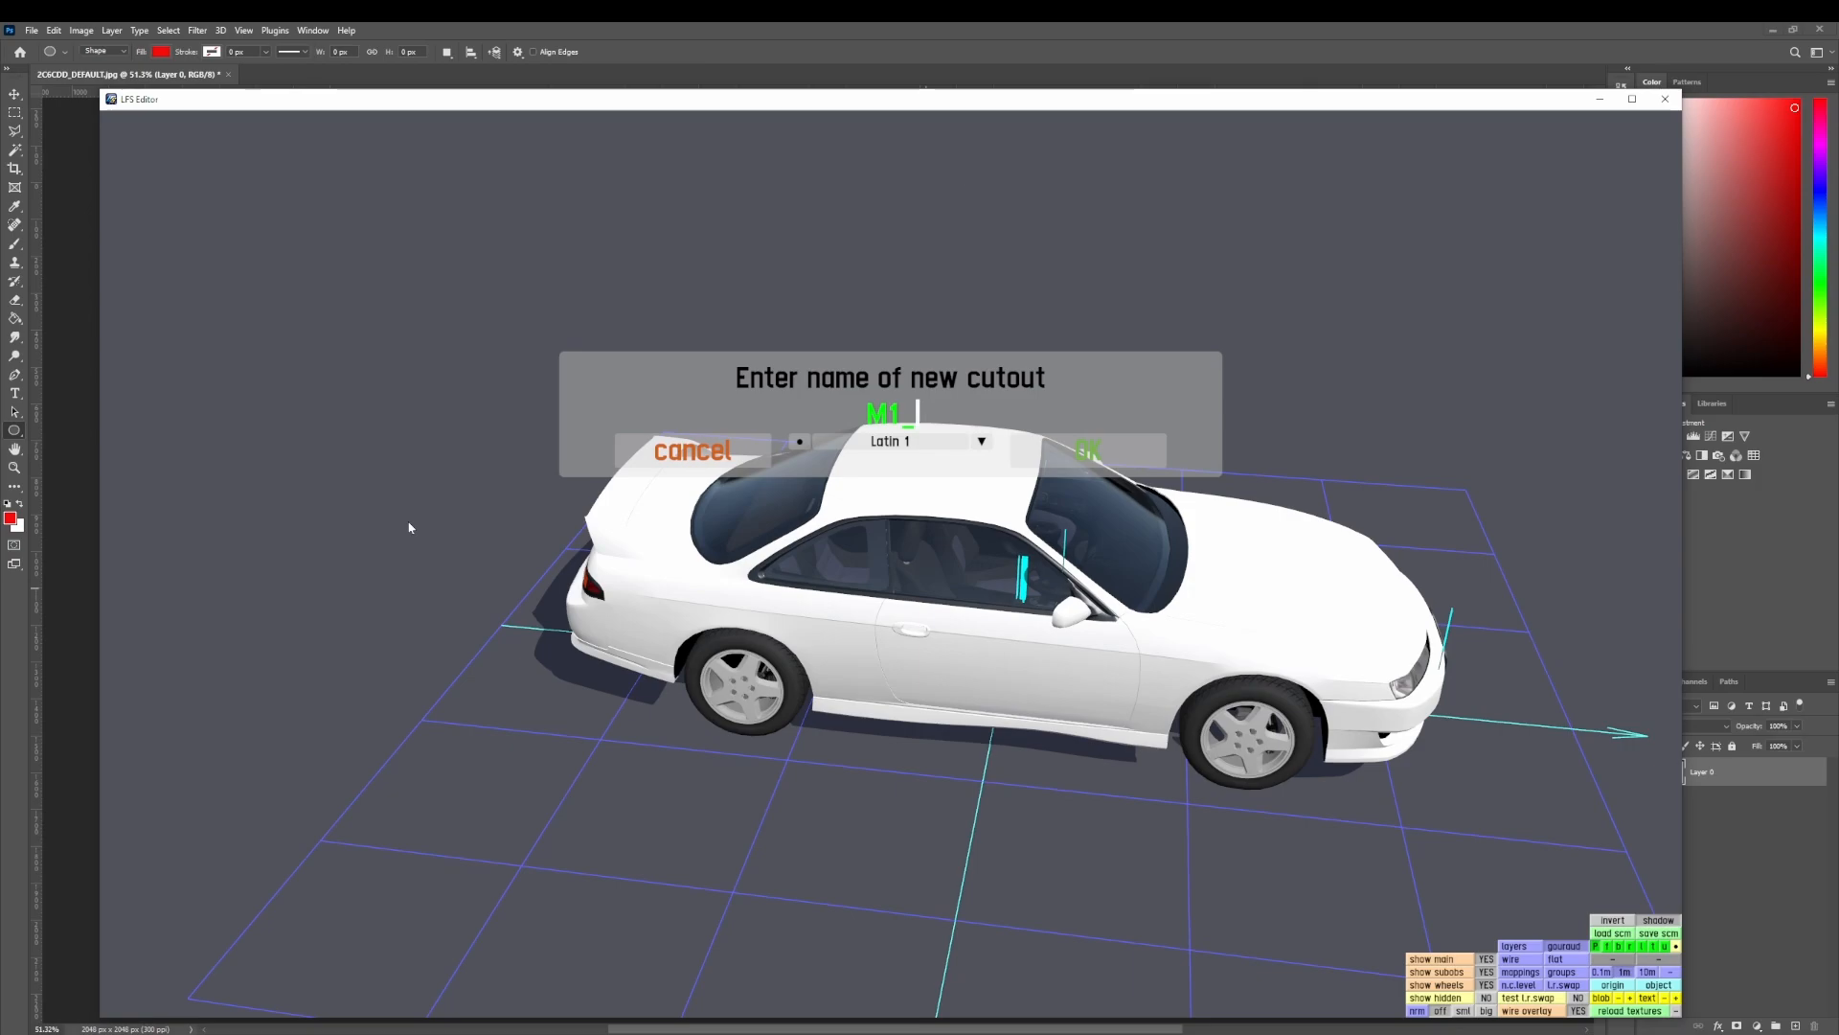
pyautogui.press('Return')
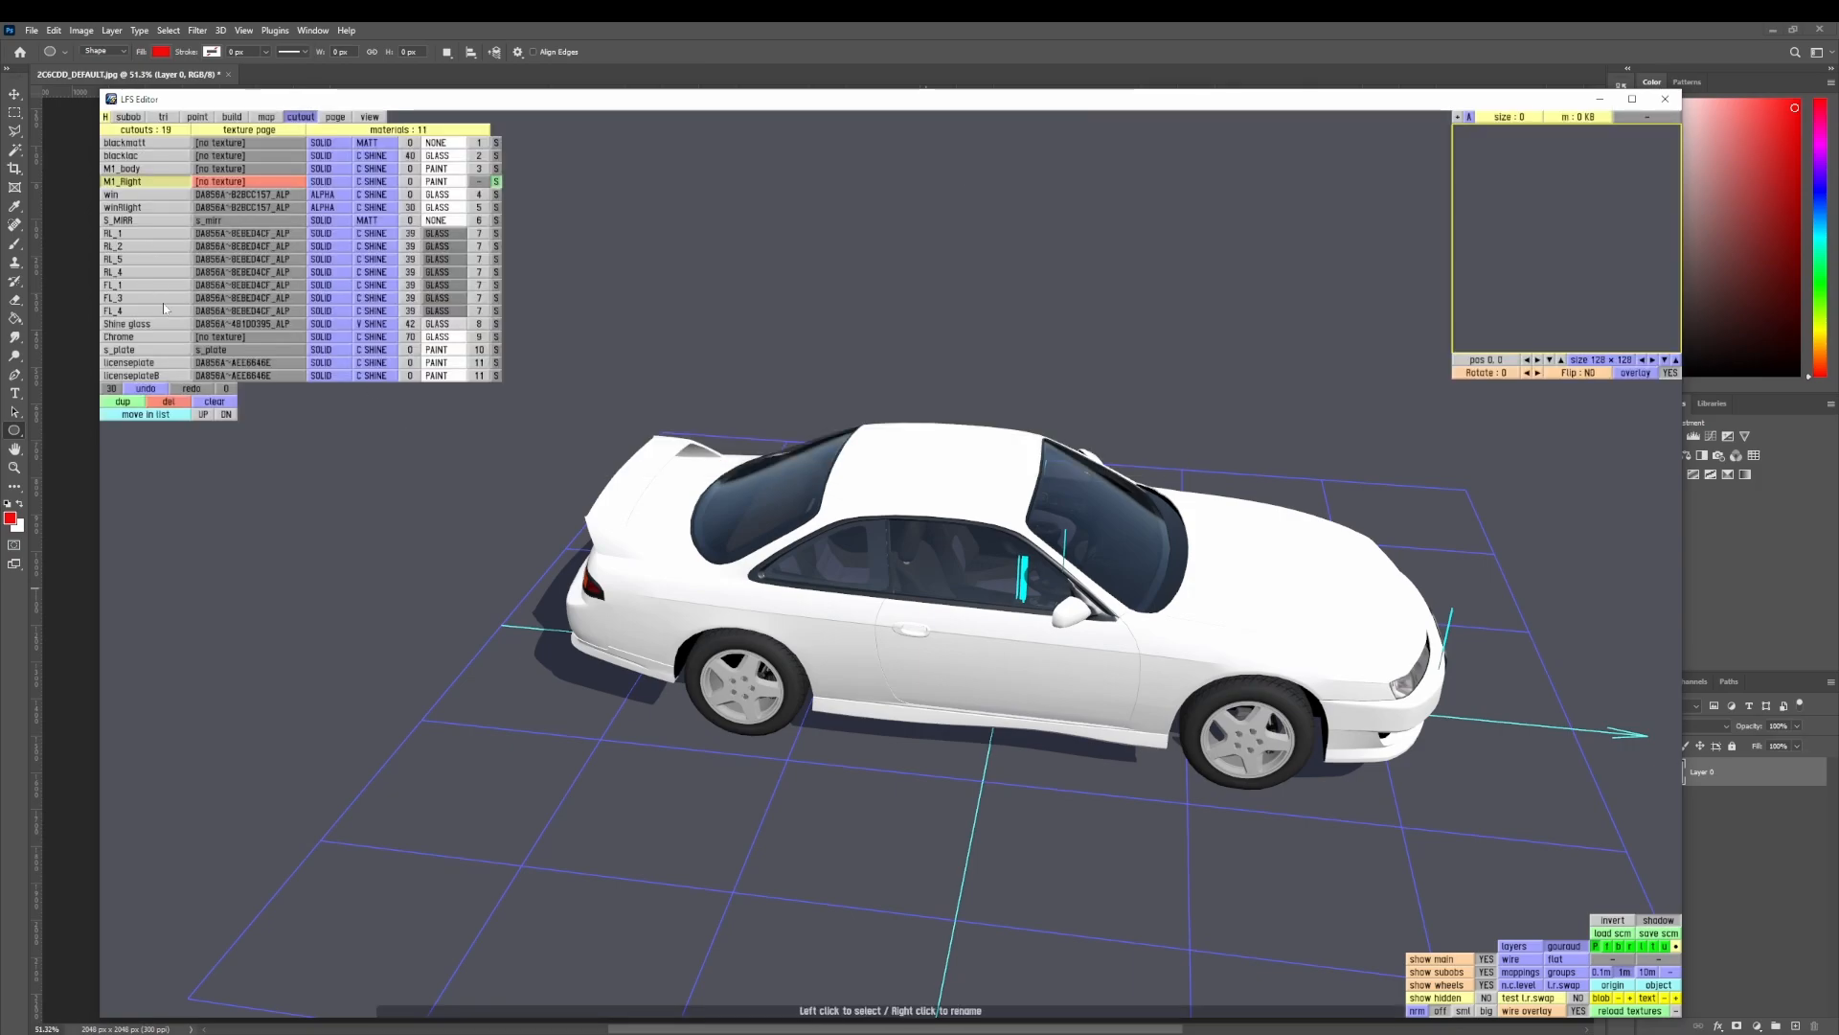
# - Duplicate the M1_Right cutout under the name M1_Left
pyautogui.click(125, 393)
pyautogui.press('Right')
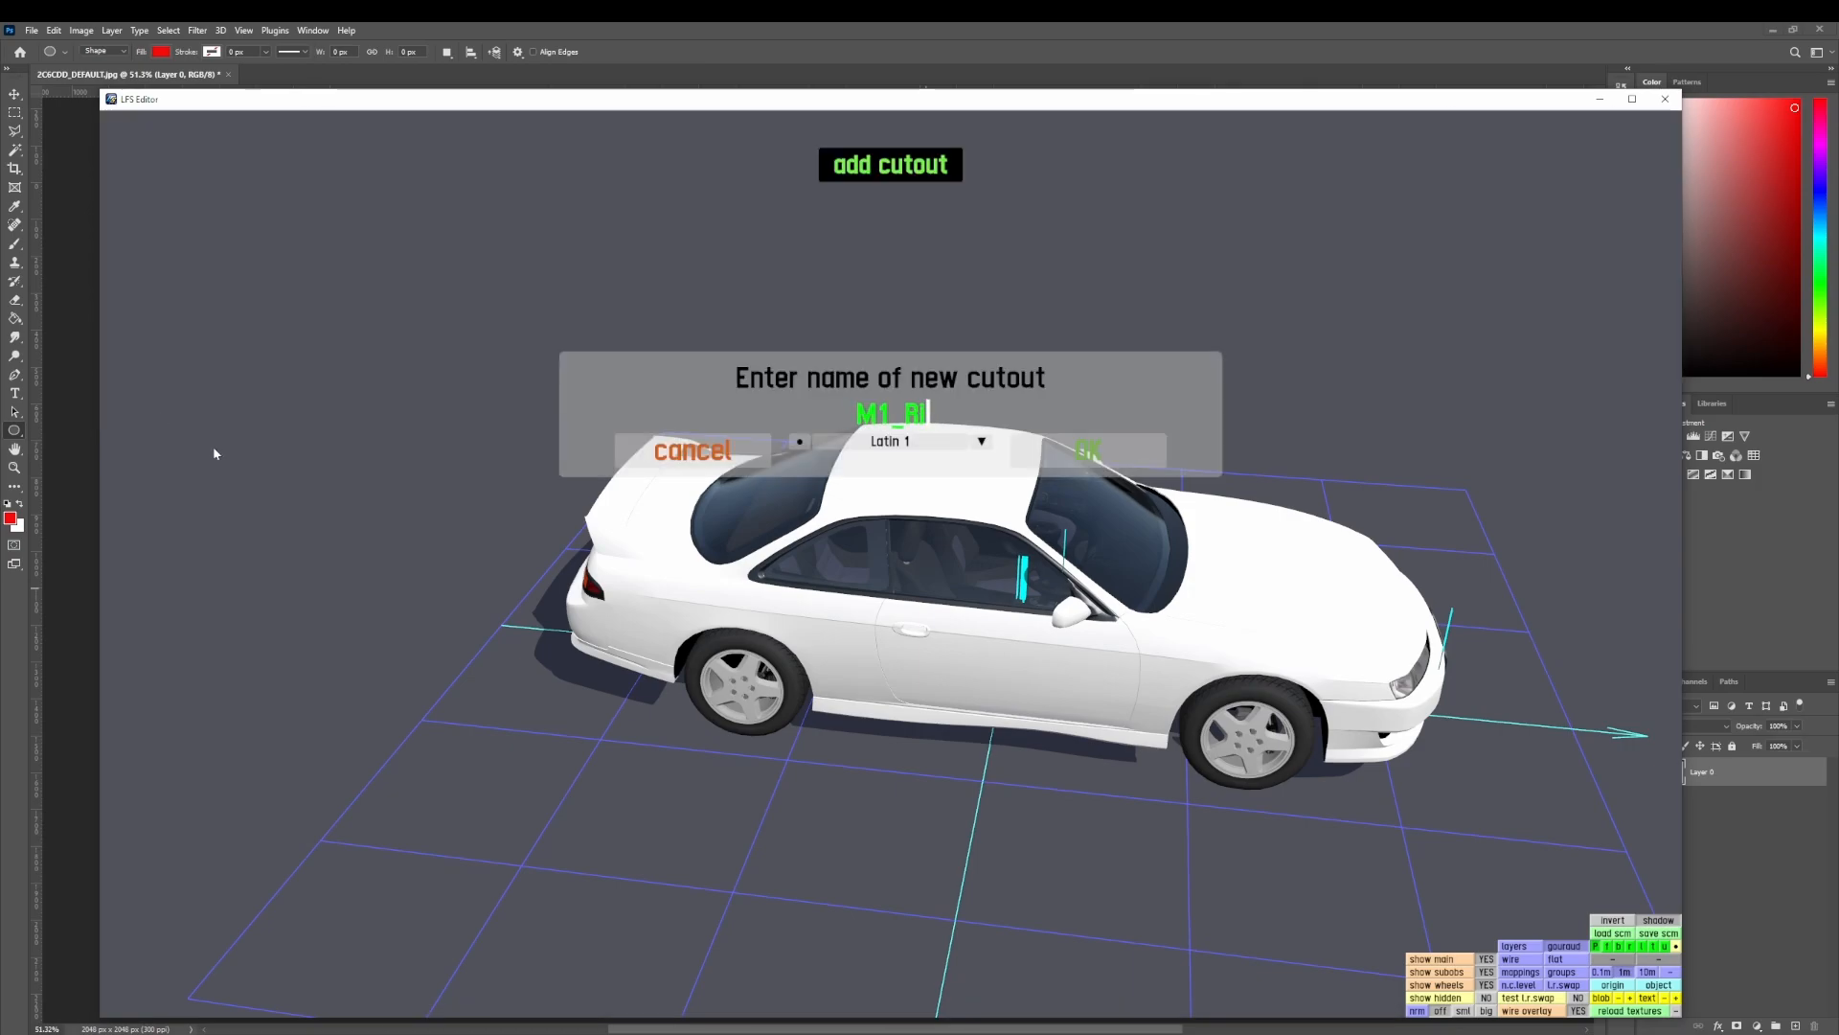
pyautogui.write('Left')
pyautogui.press('Return')
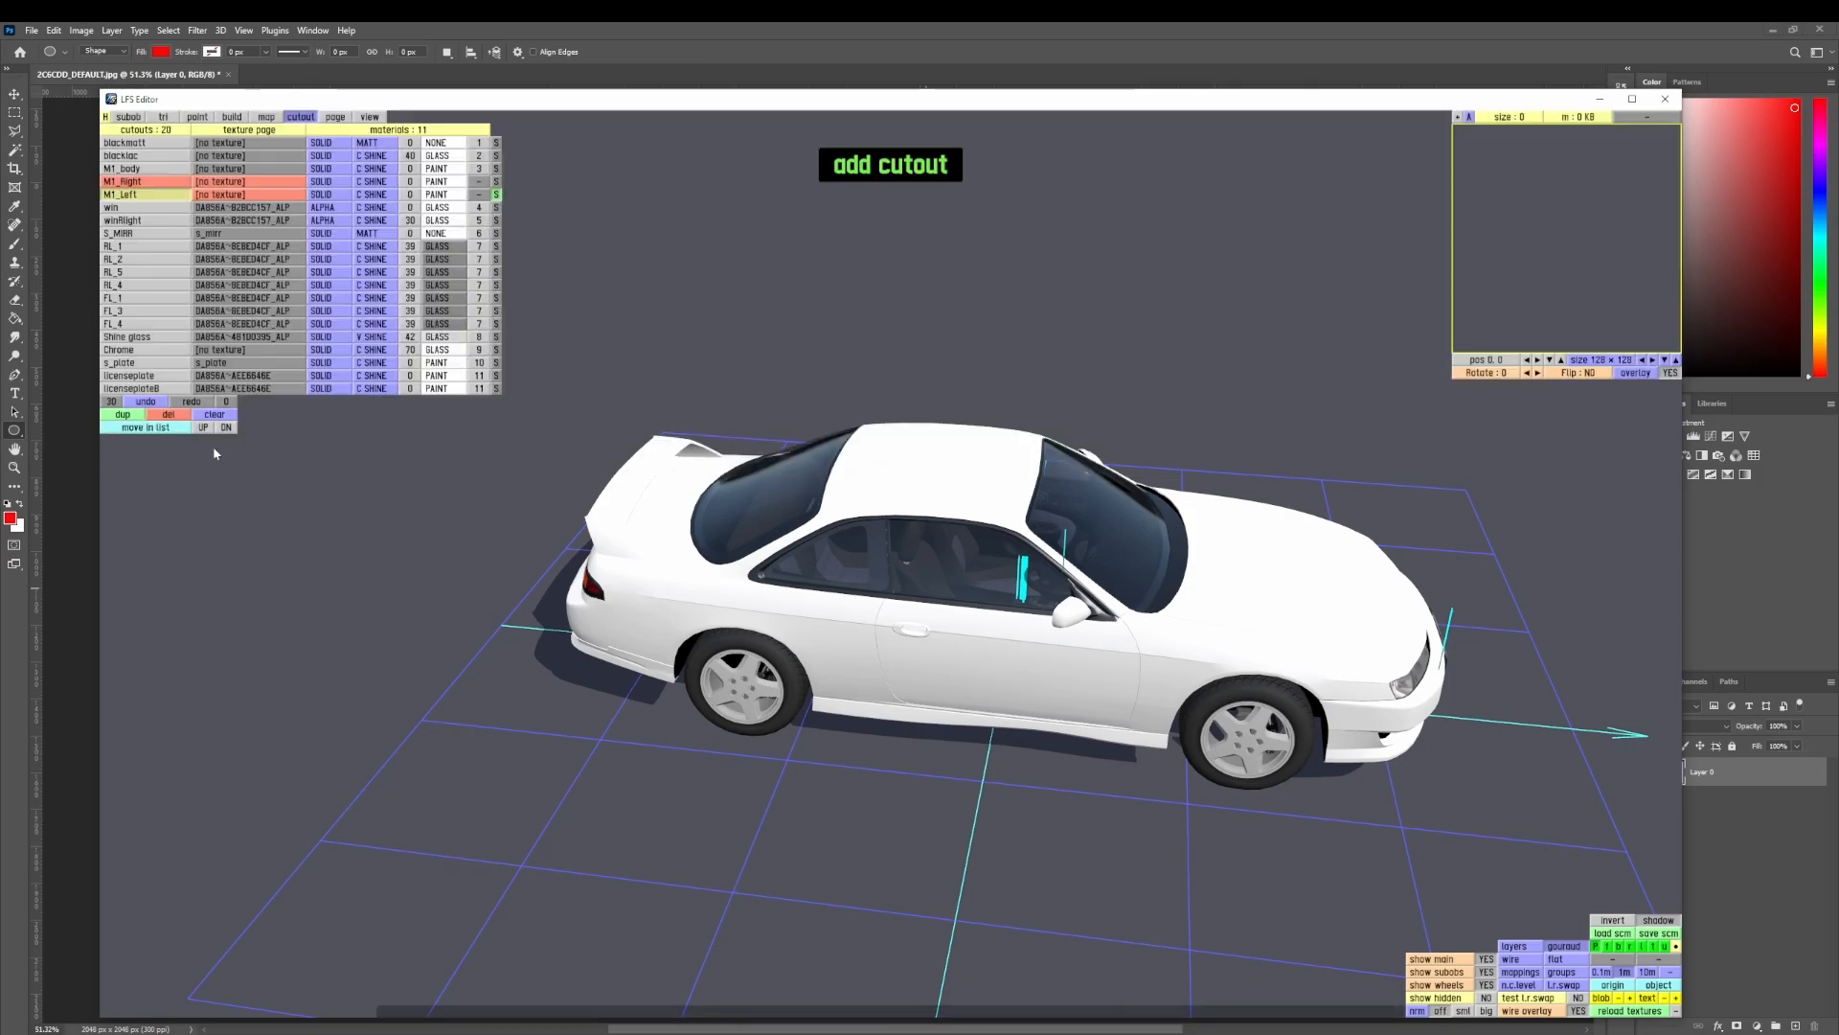
# - Assign the texture page 2C6CDD_DEFAULT to both the M1_Right and M1_Left cutouts
pyautogui.click(254, 186)
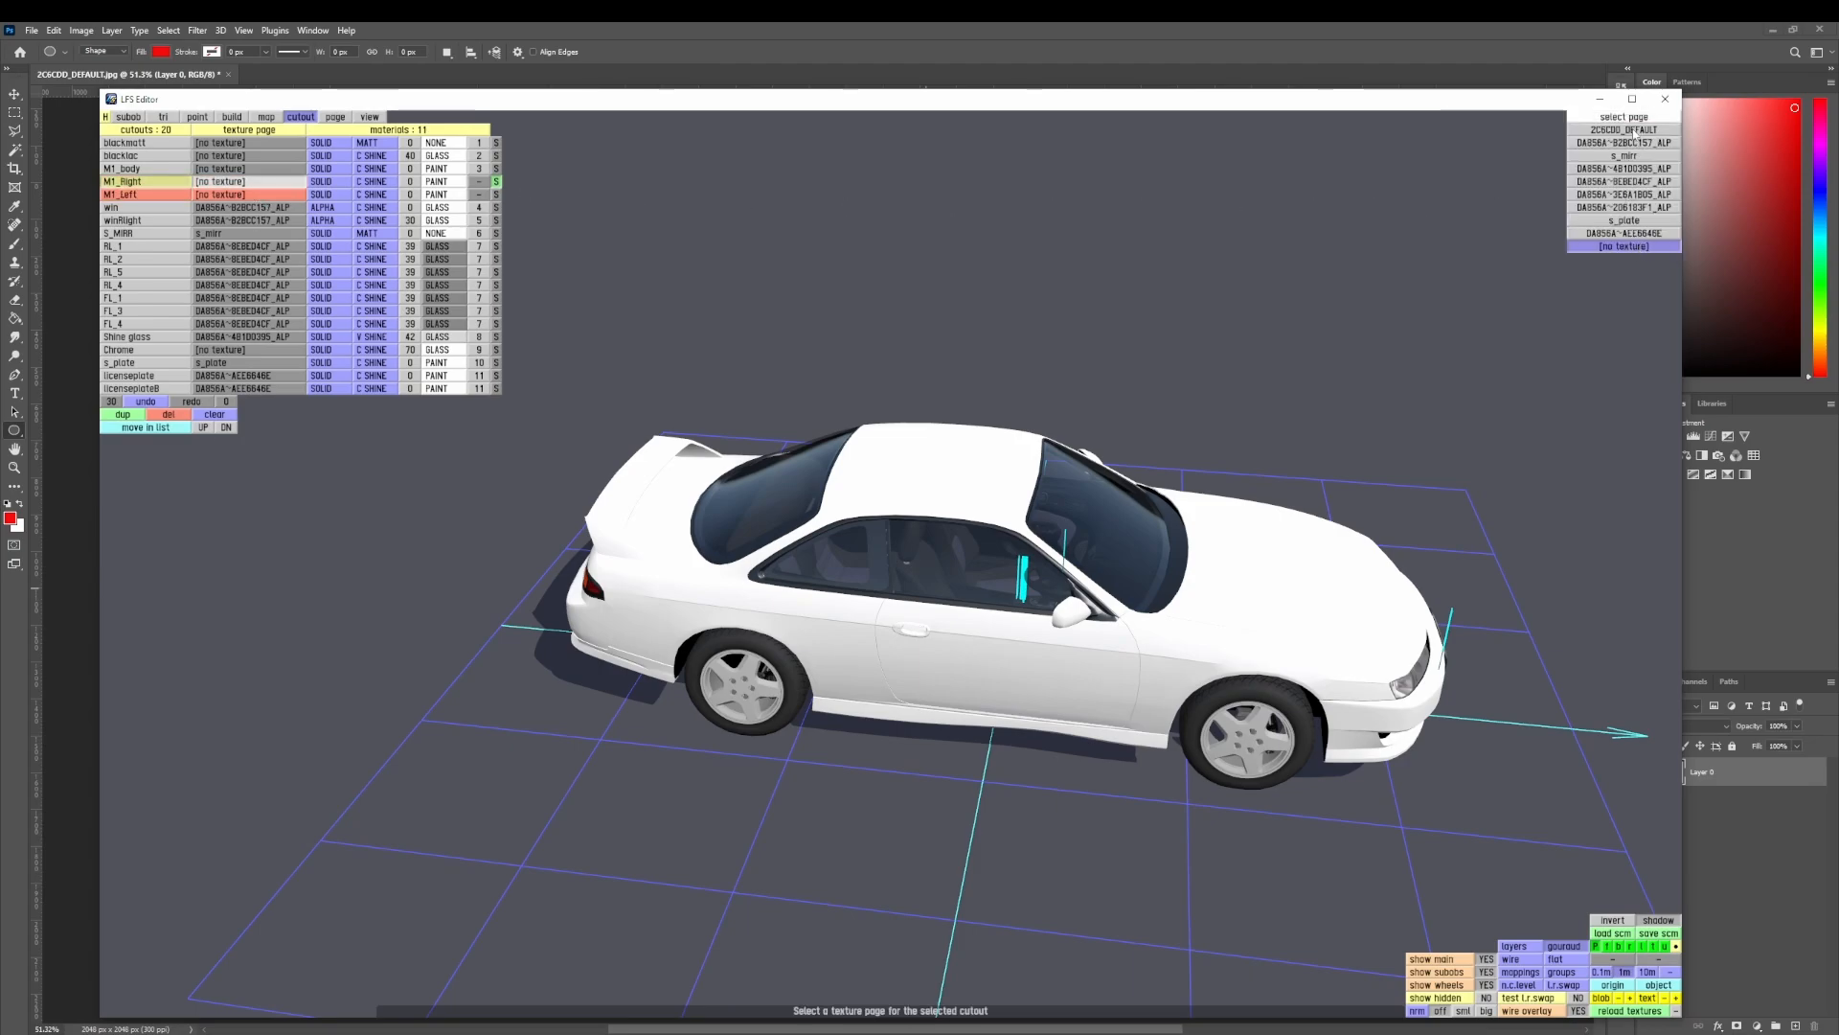
pyautogui.click(256, 196)
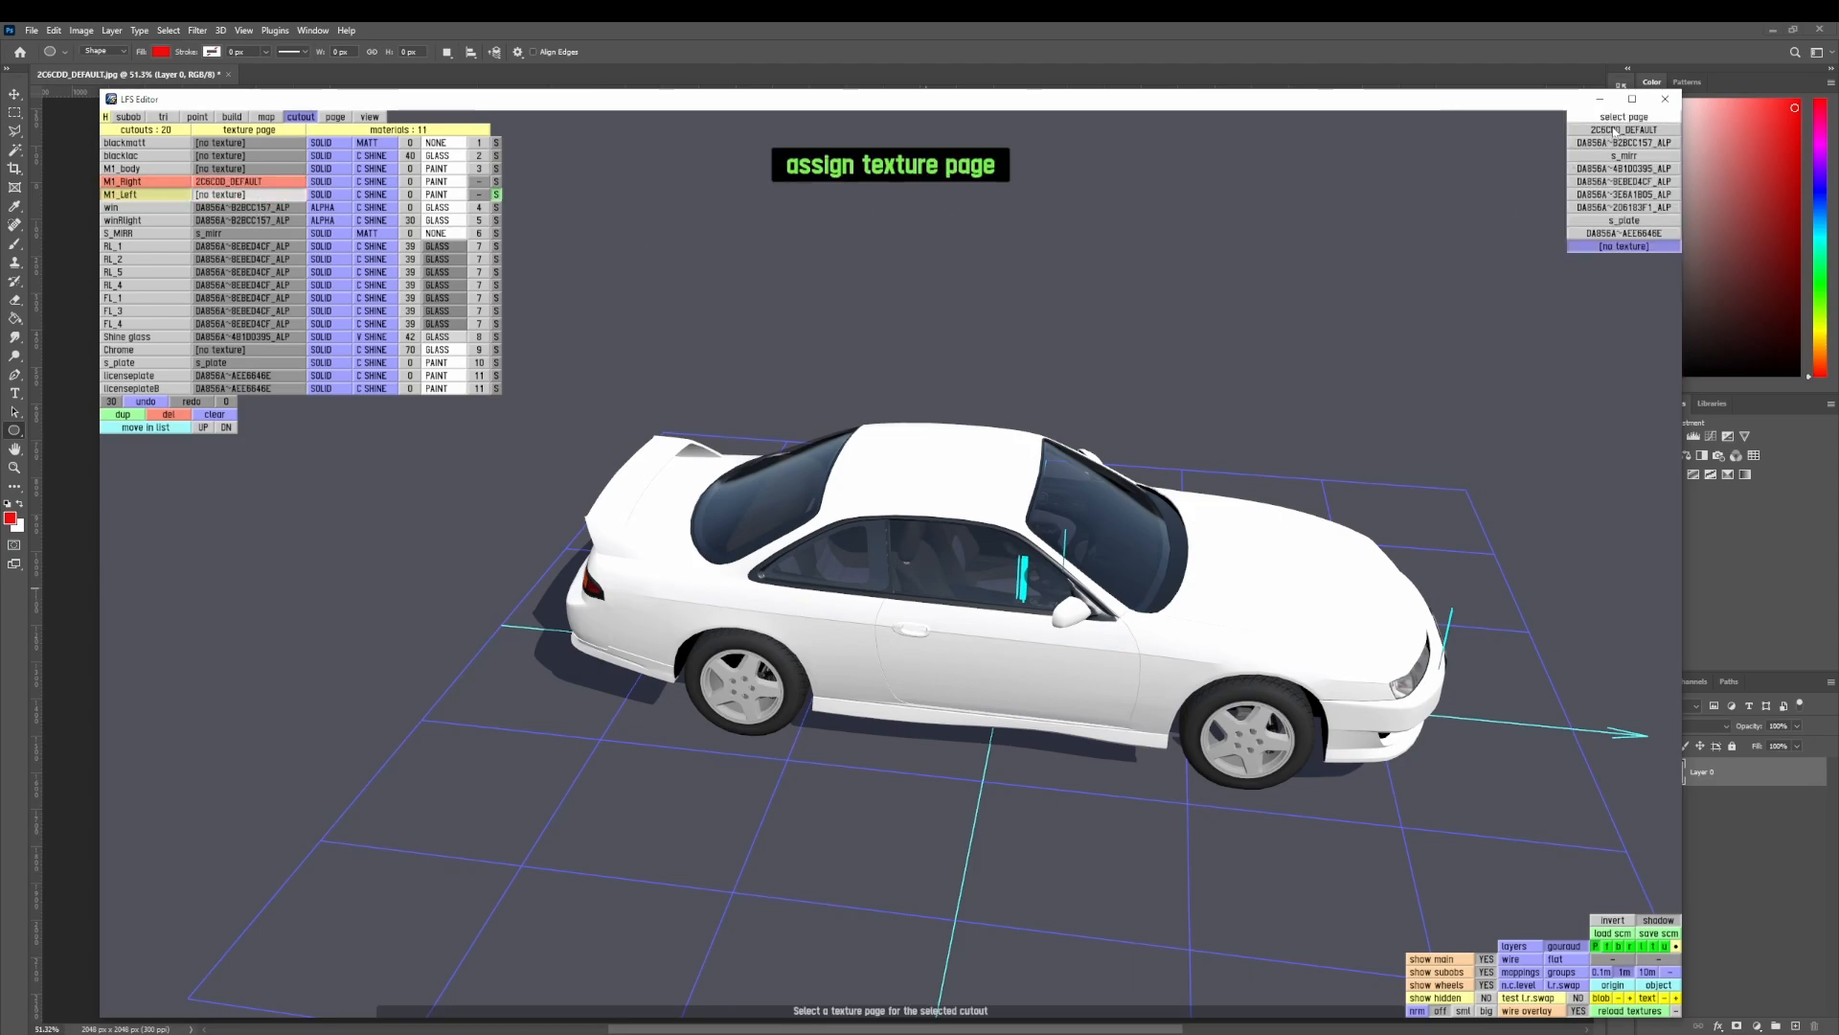
# - For the M1_side mapping, set M1_Right as the main cutout and M1_Left as the opposite-side cutout
pyautogui.click(267, 117)
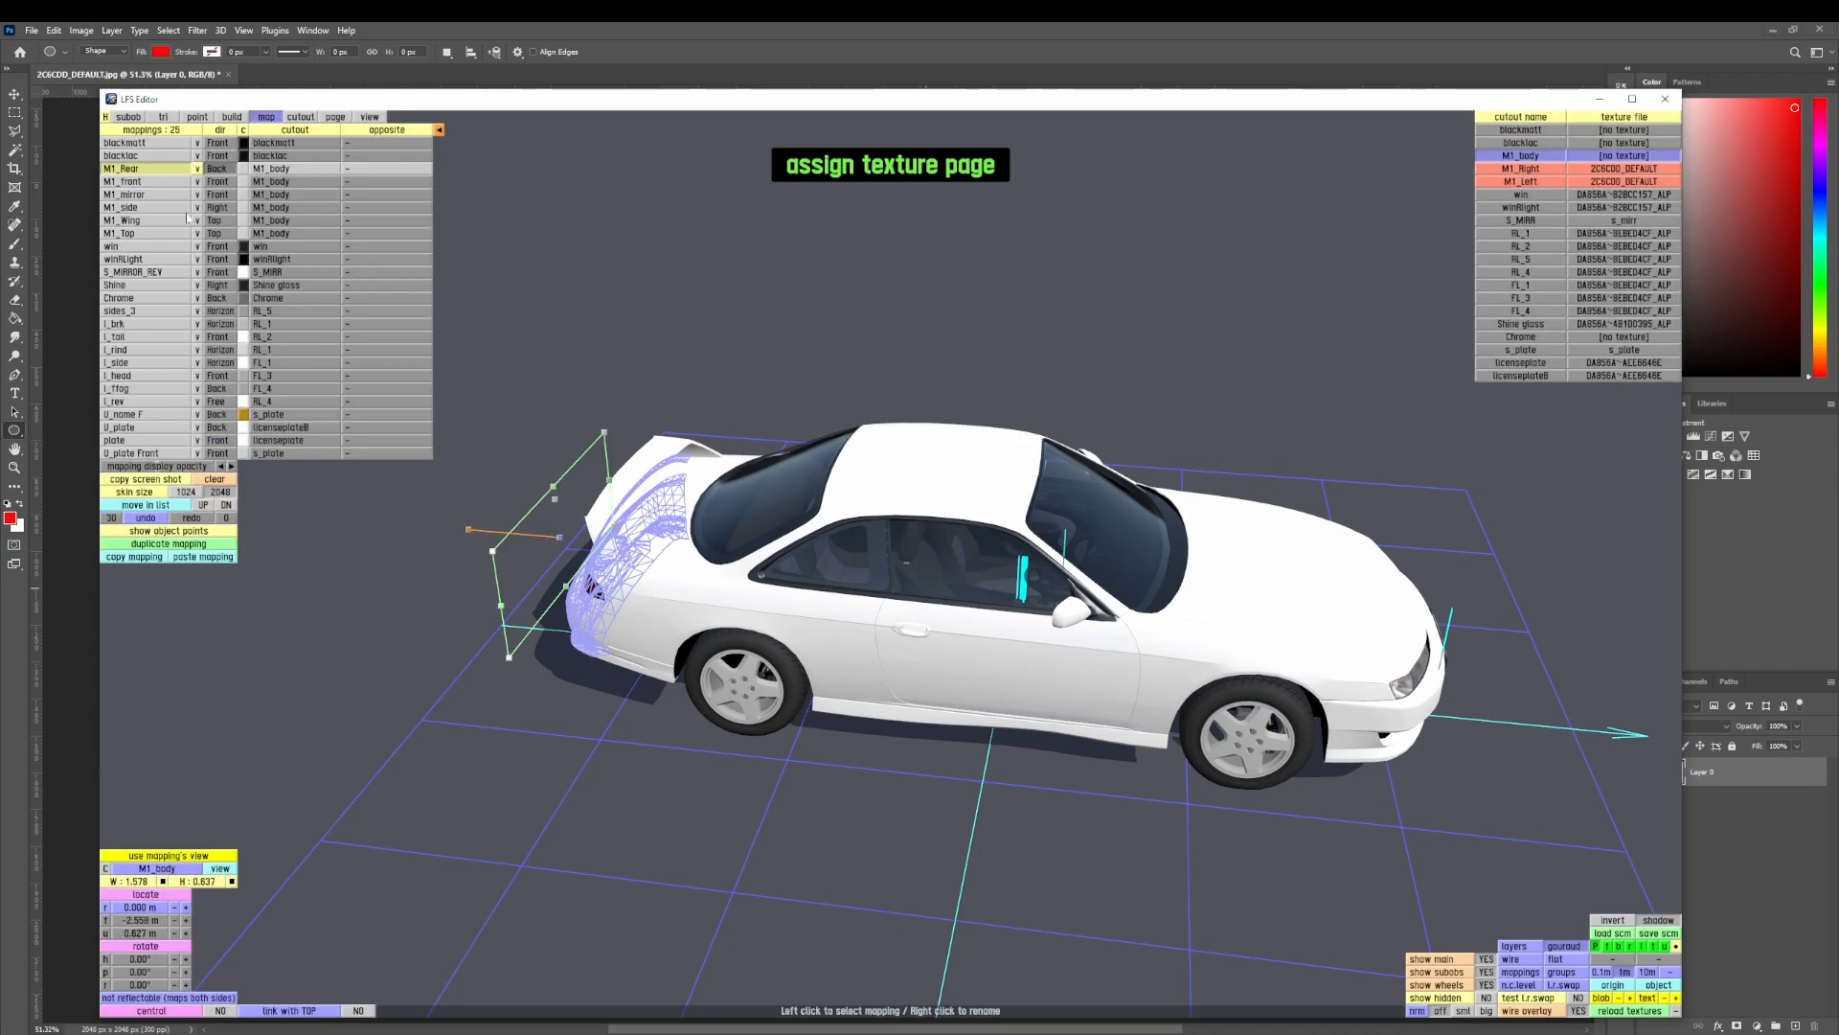
pyautogui.click(147, 207)
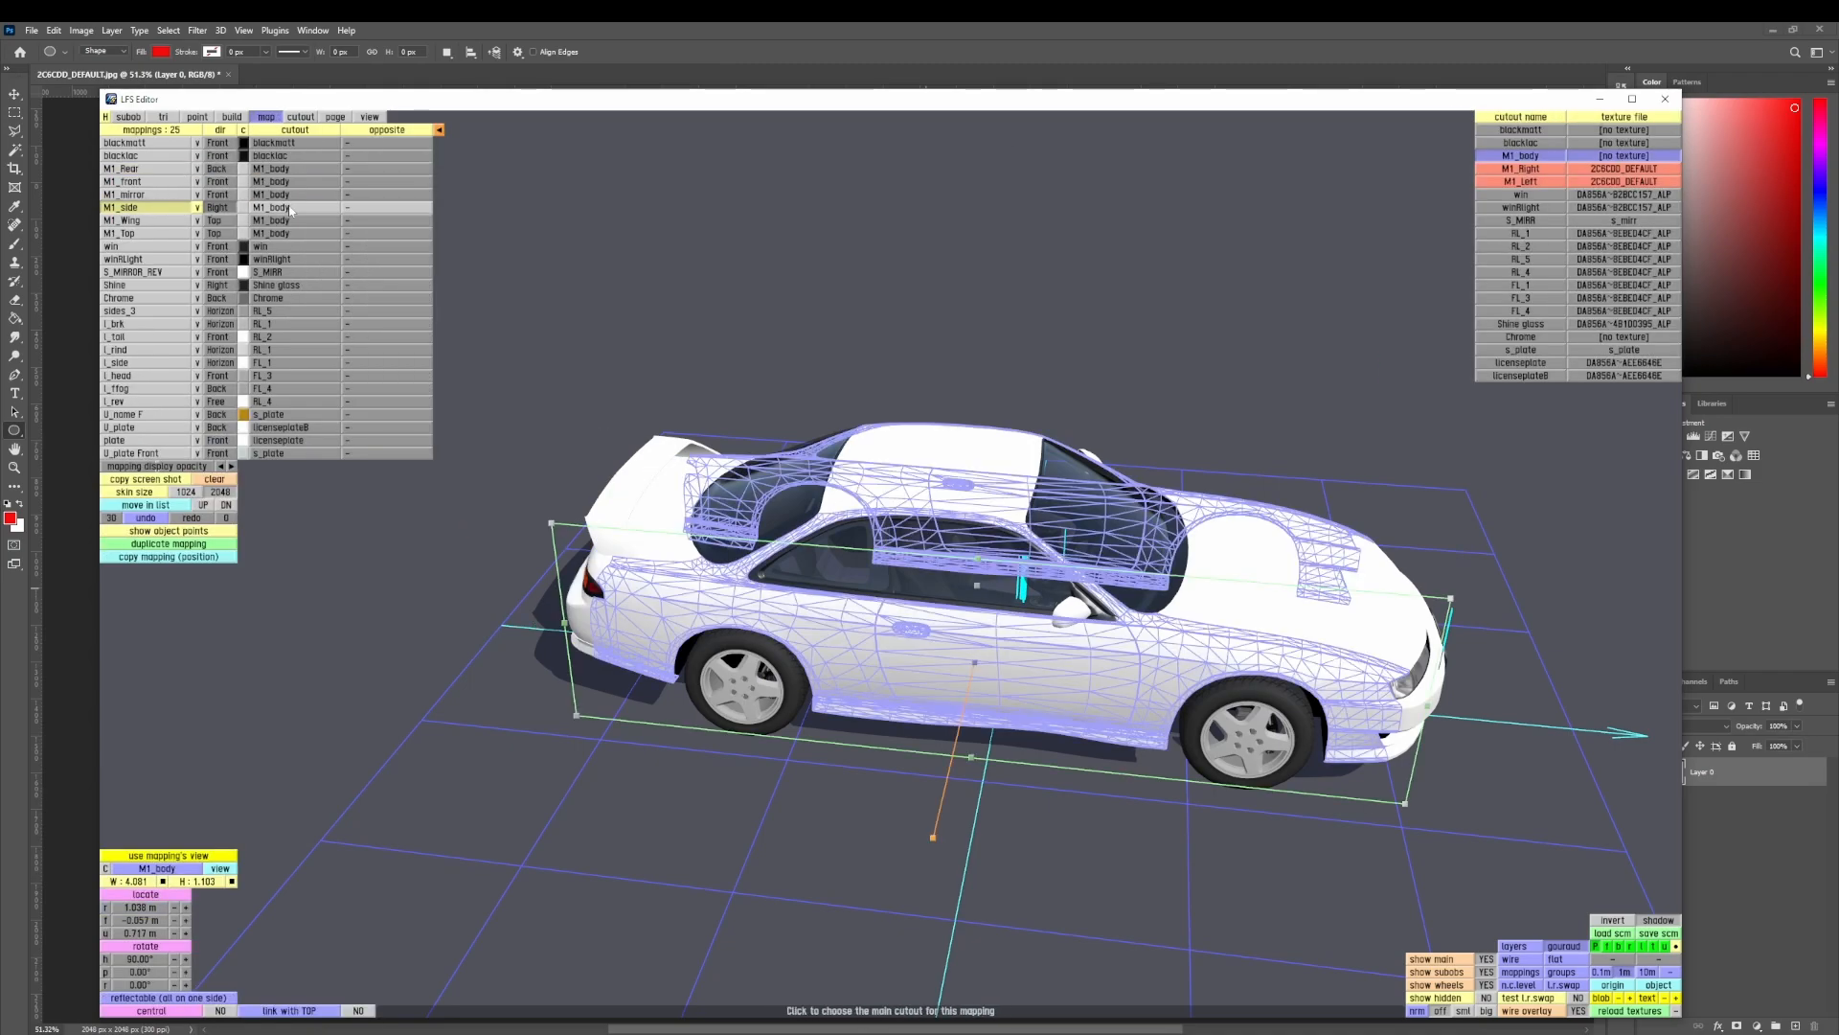
pyautogui.click(289, 208)
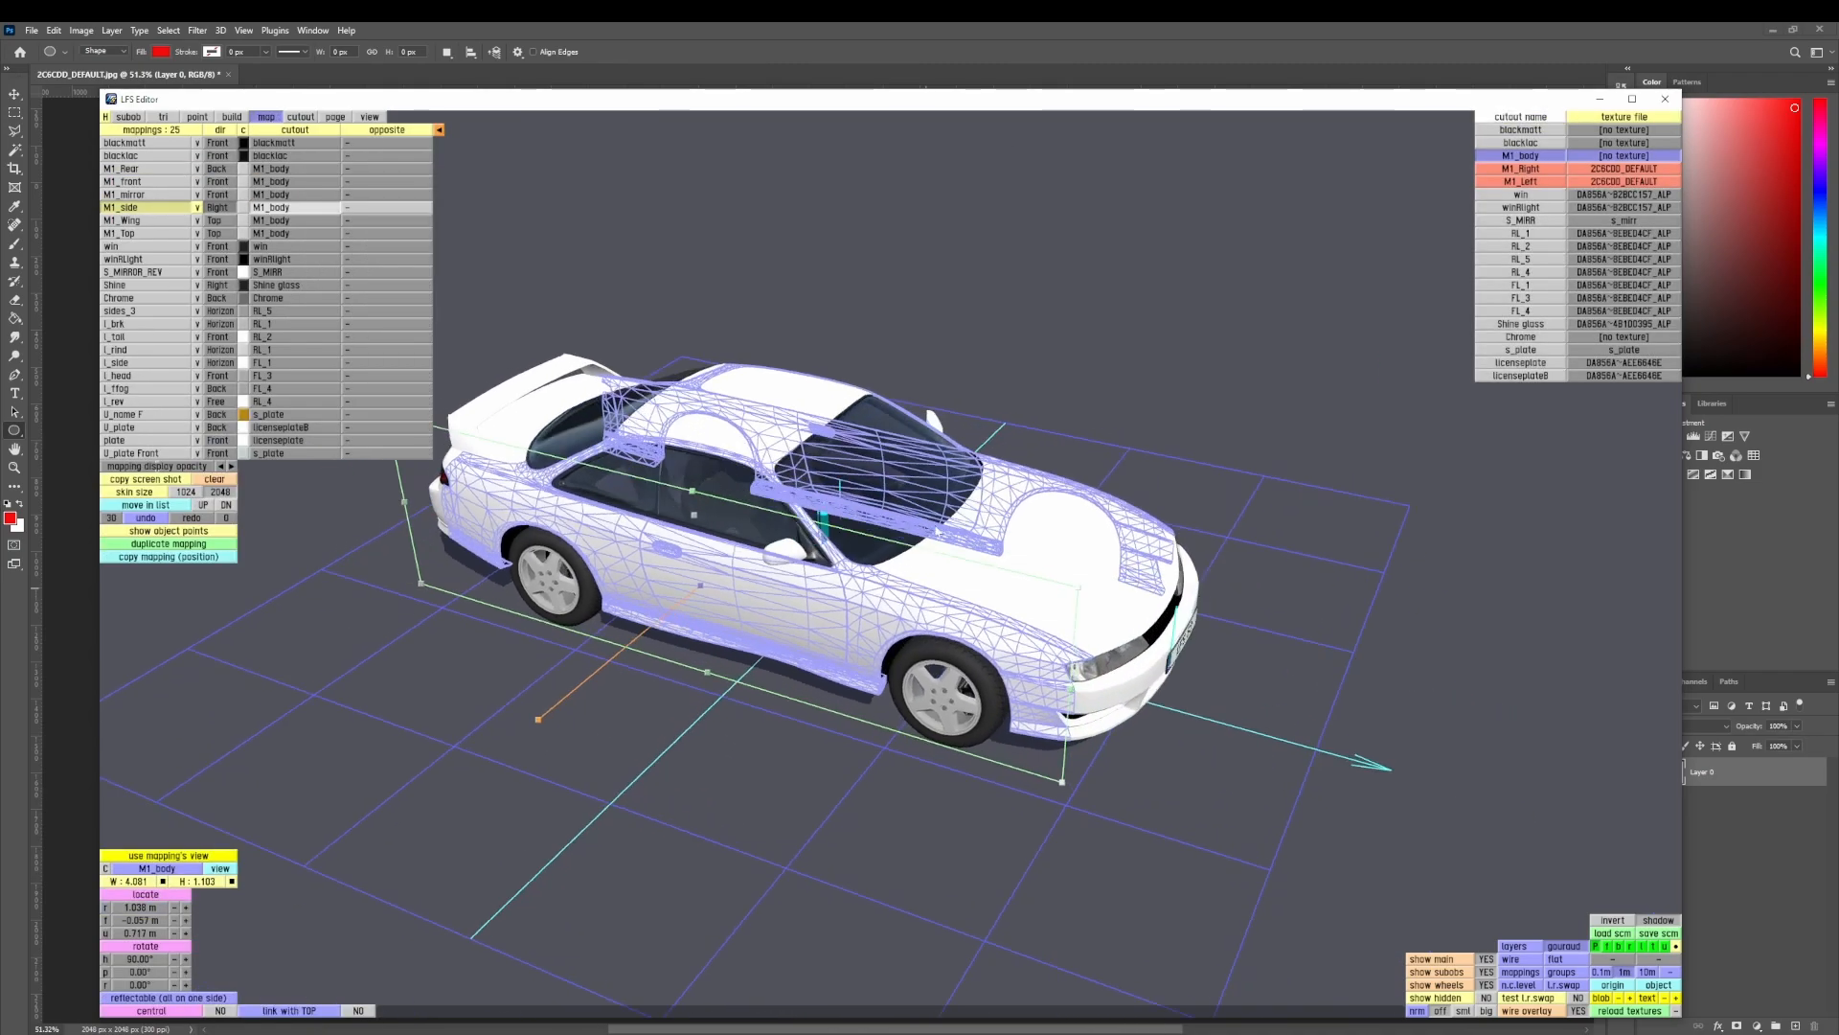
pyautogui.click(1523, 168)
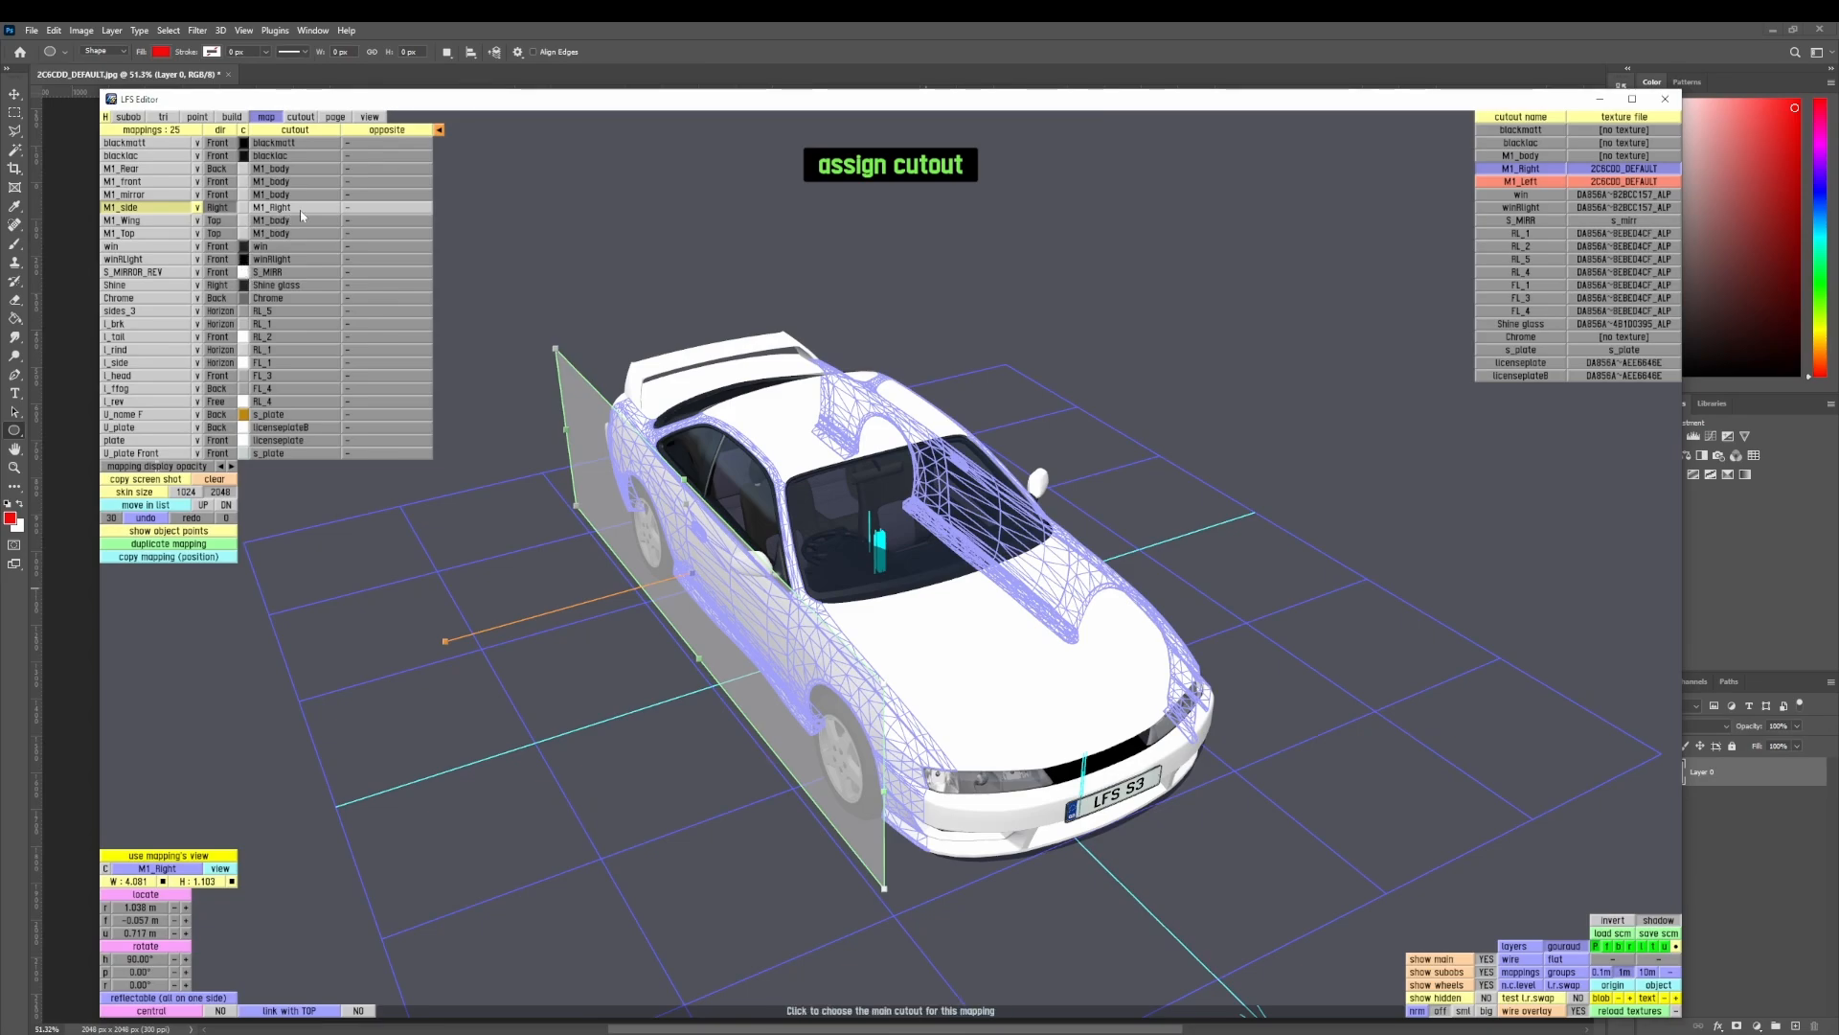
pyautogui.click(372, 208)
pyautogui.click(1521, 182)
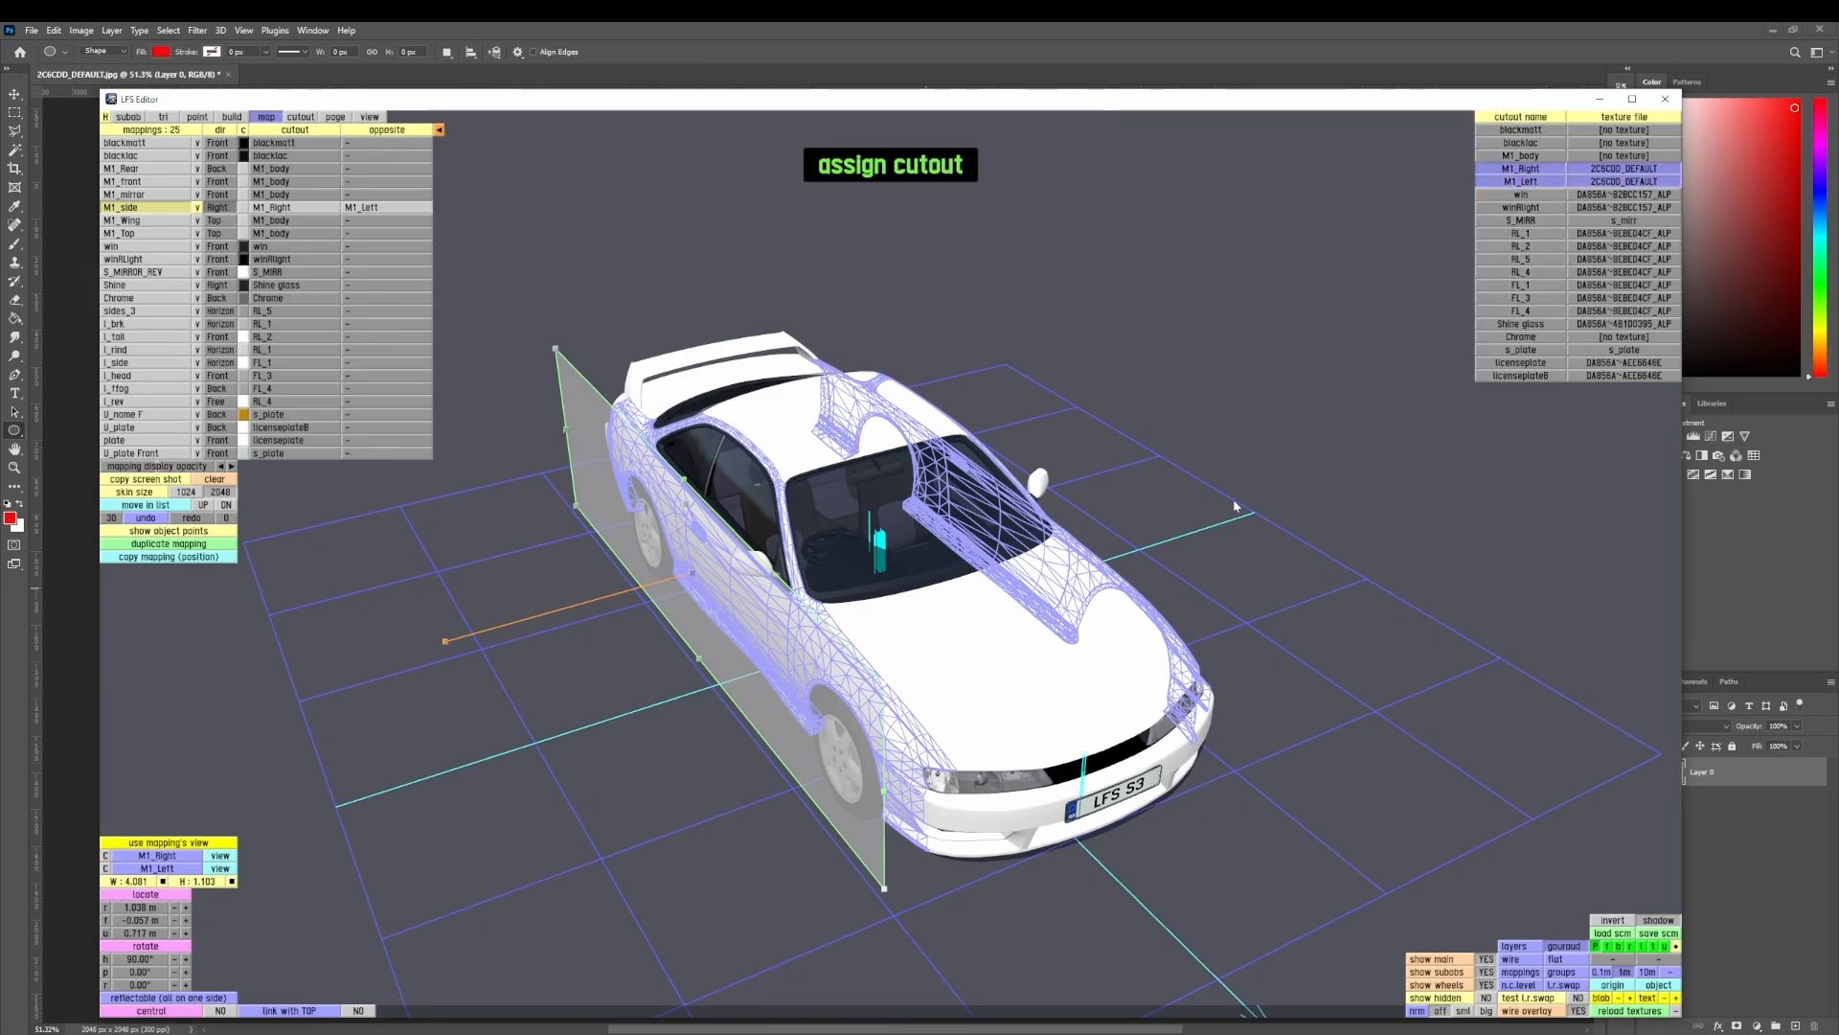
pyautogui.moveTo(886, 623); pyautogui.dragTo(859, 483, button='right')
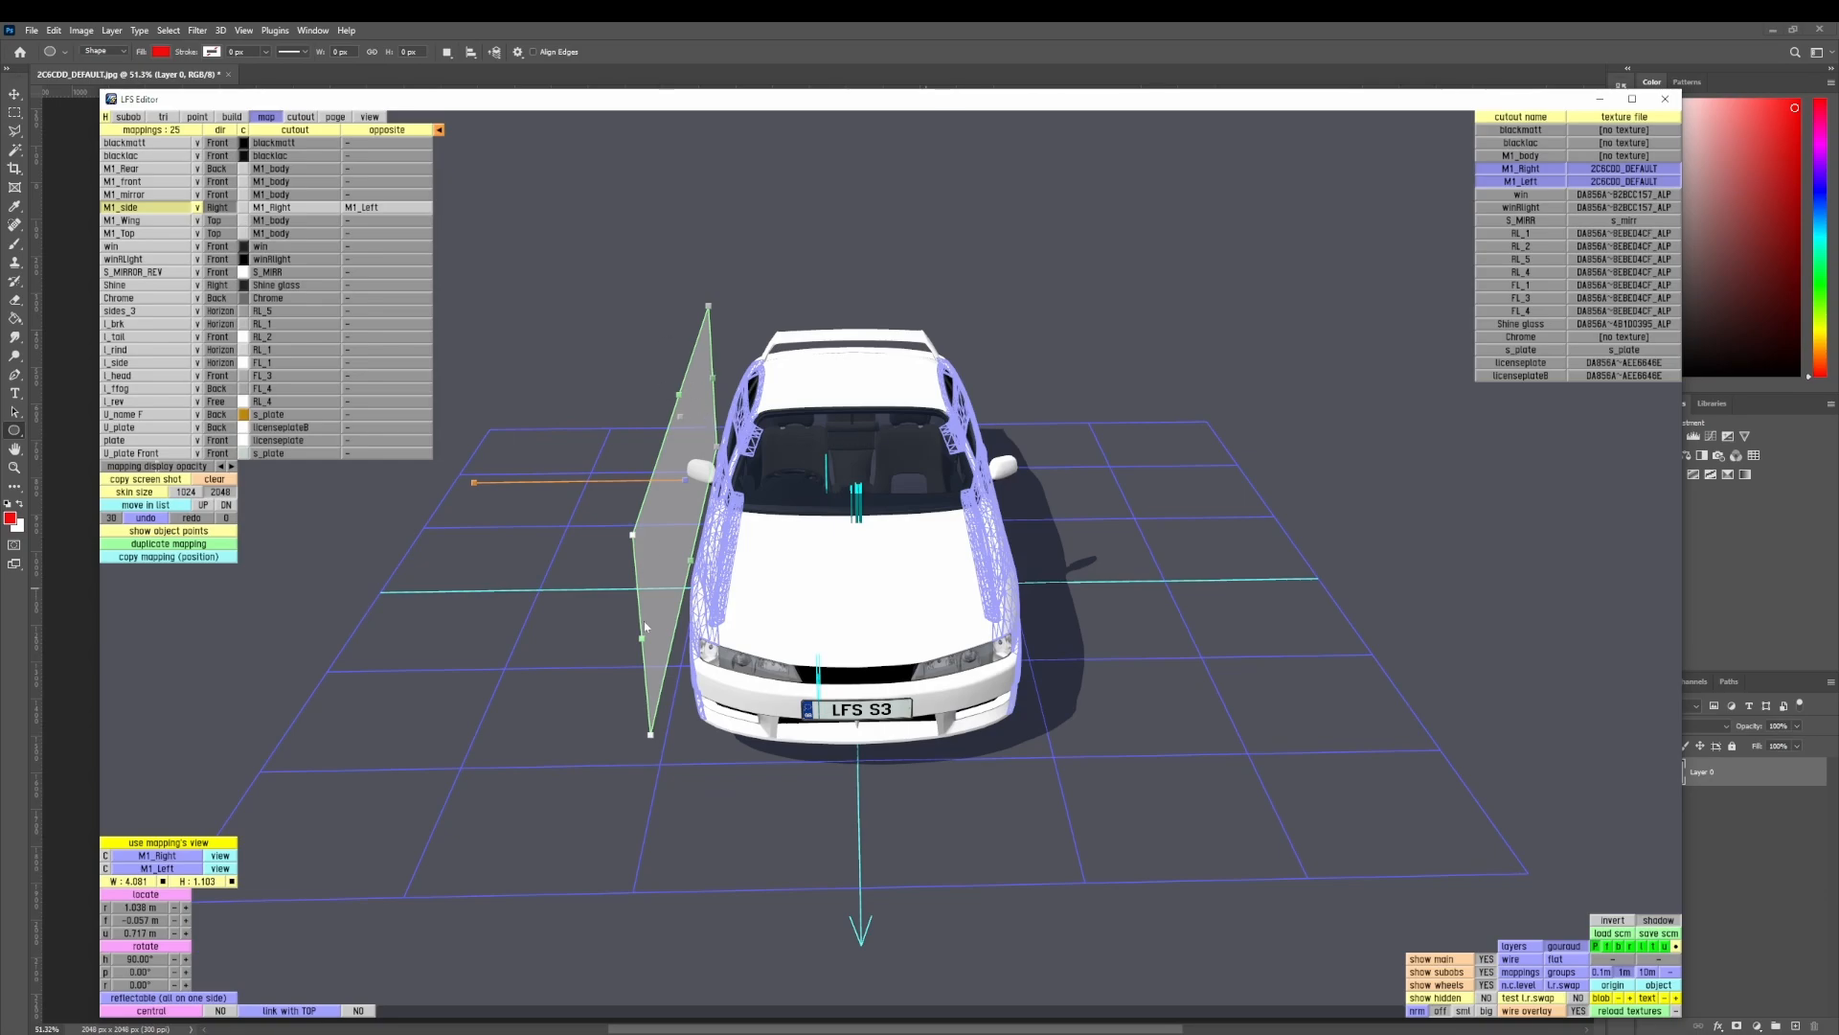
pyautogui.moveTo(683, 625); pyautogui.dragTo(706, 572, button='right')
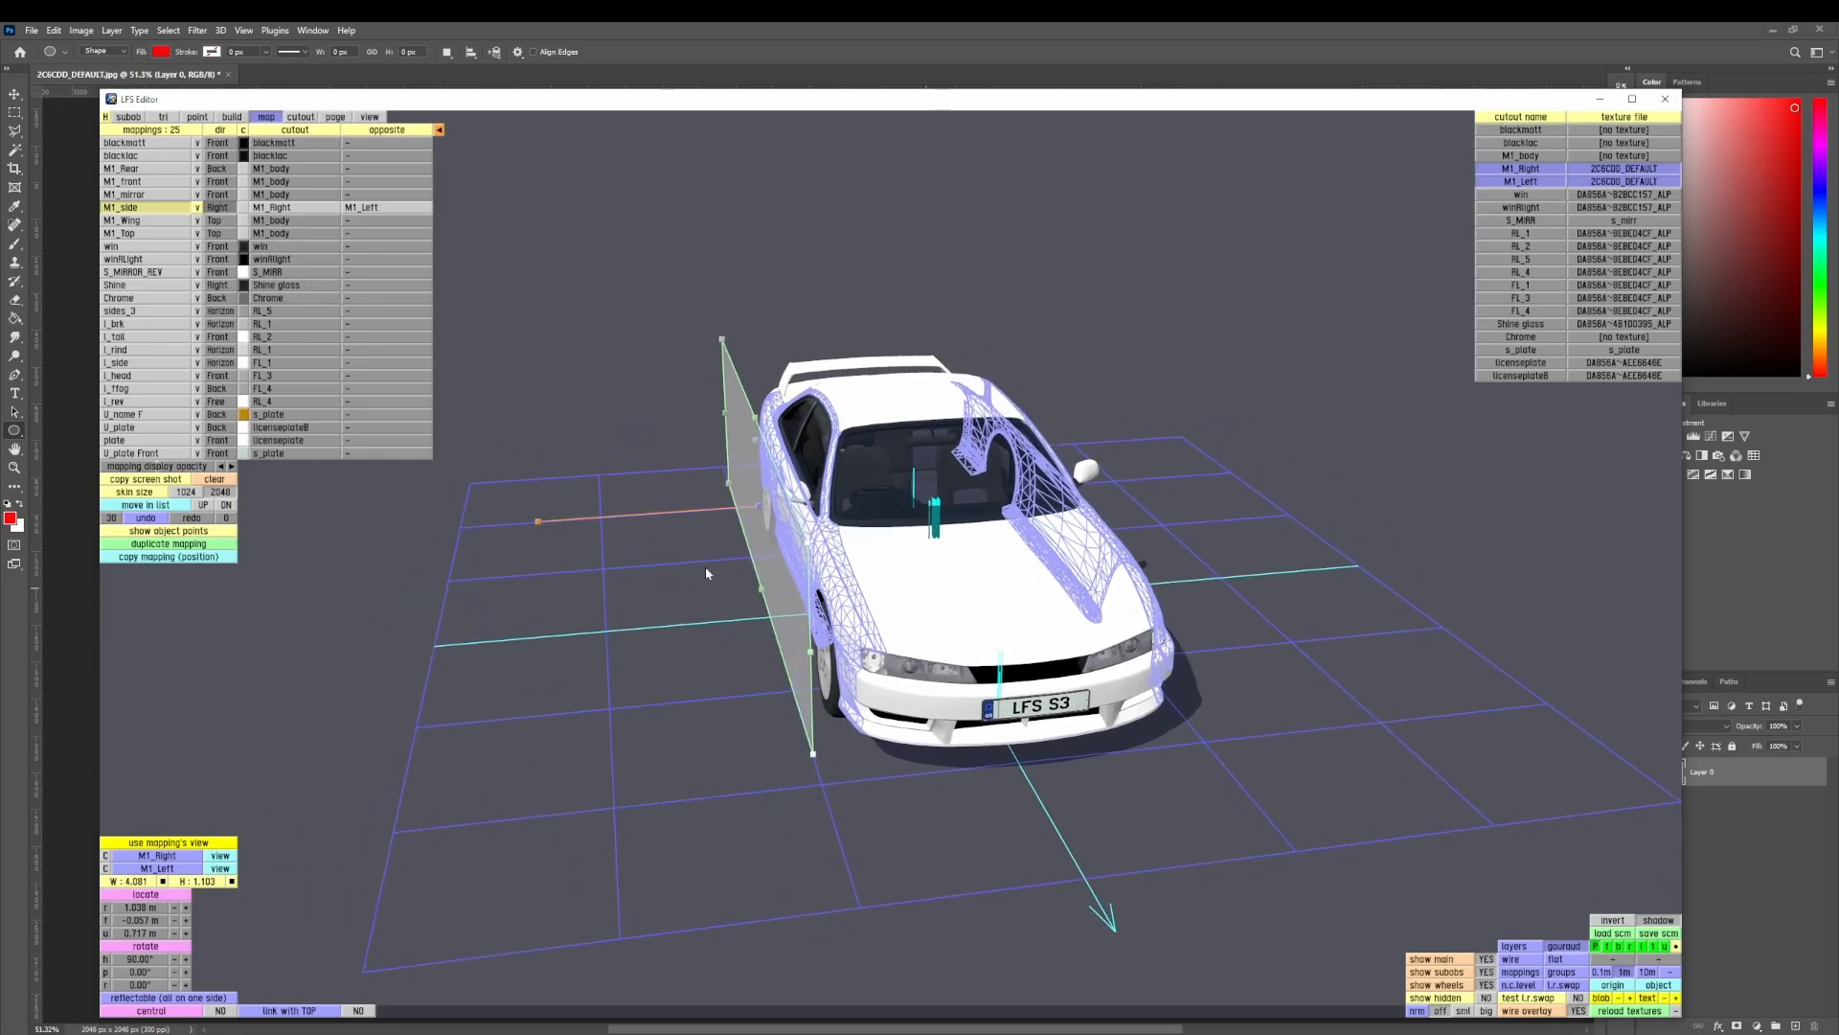
pyautogui.moveTo(891, 599); pyautogui.dragTo(667, 458, button='right')
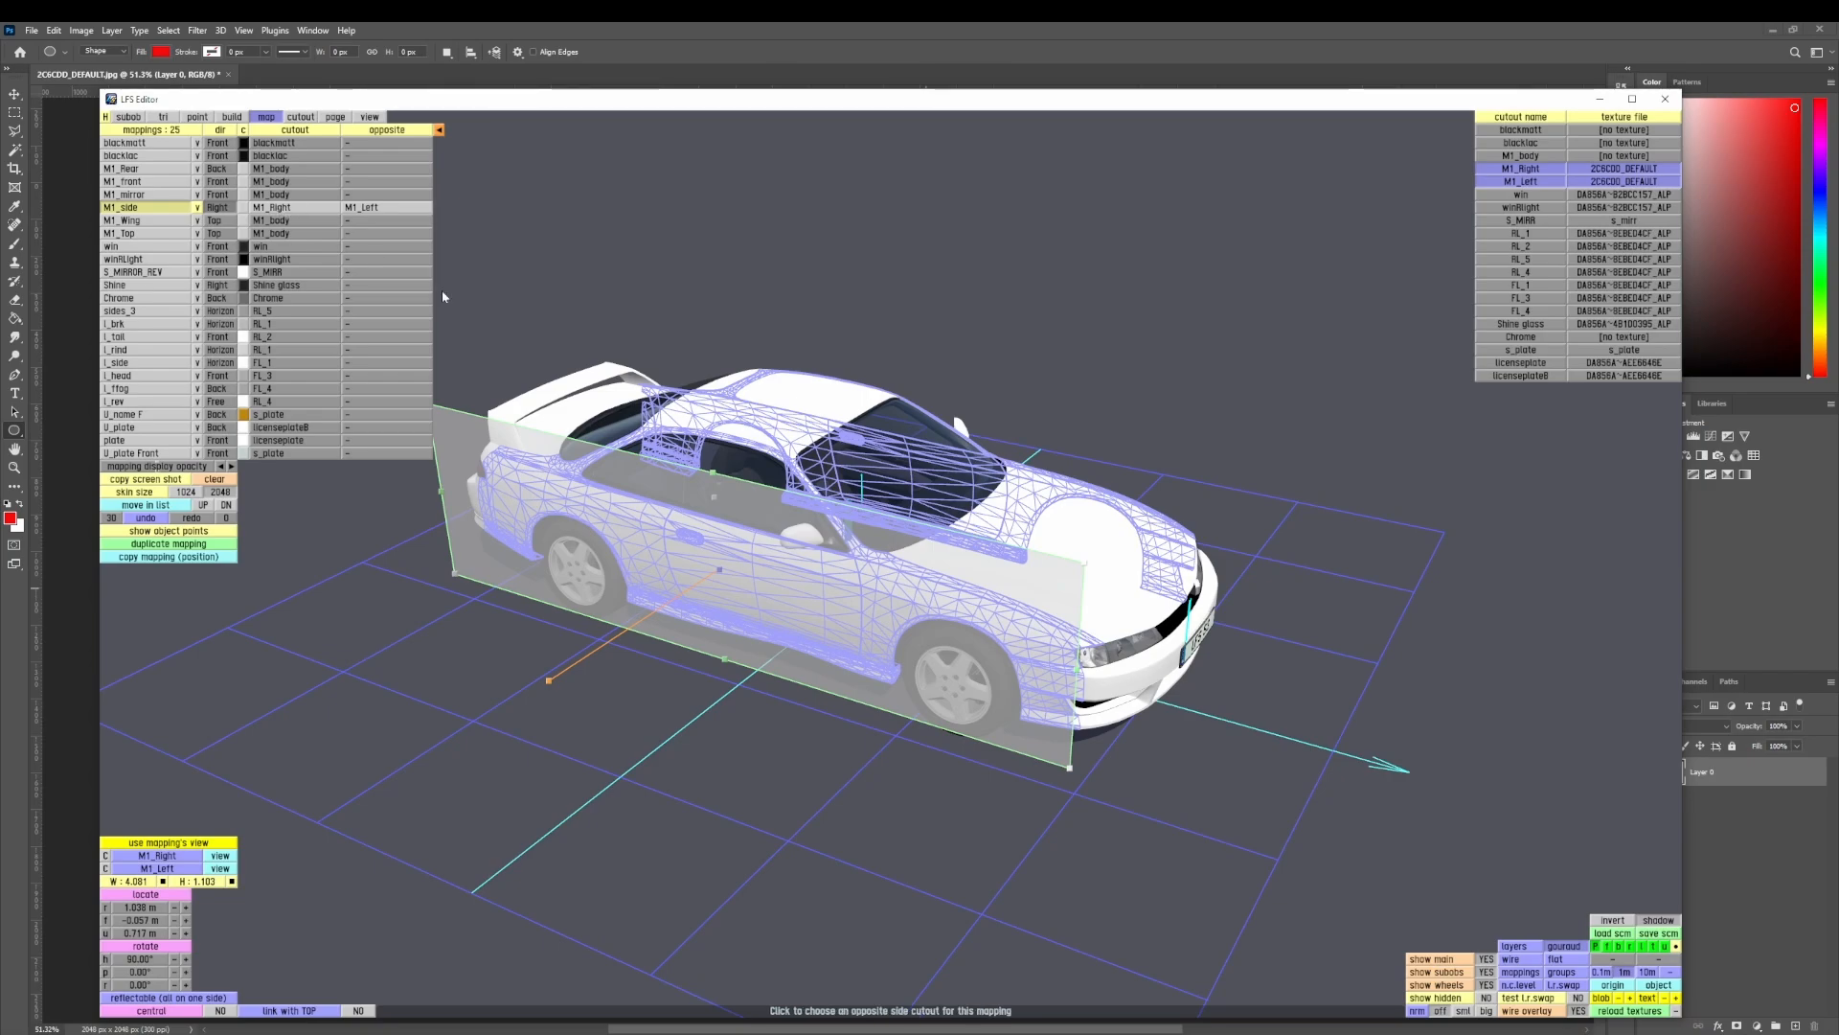
pyautogui.moveTo(443, 297); pyautogui.dragTo(868, 485, button='right')
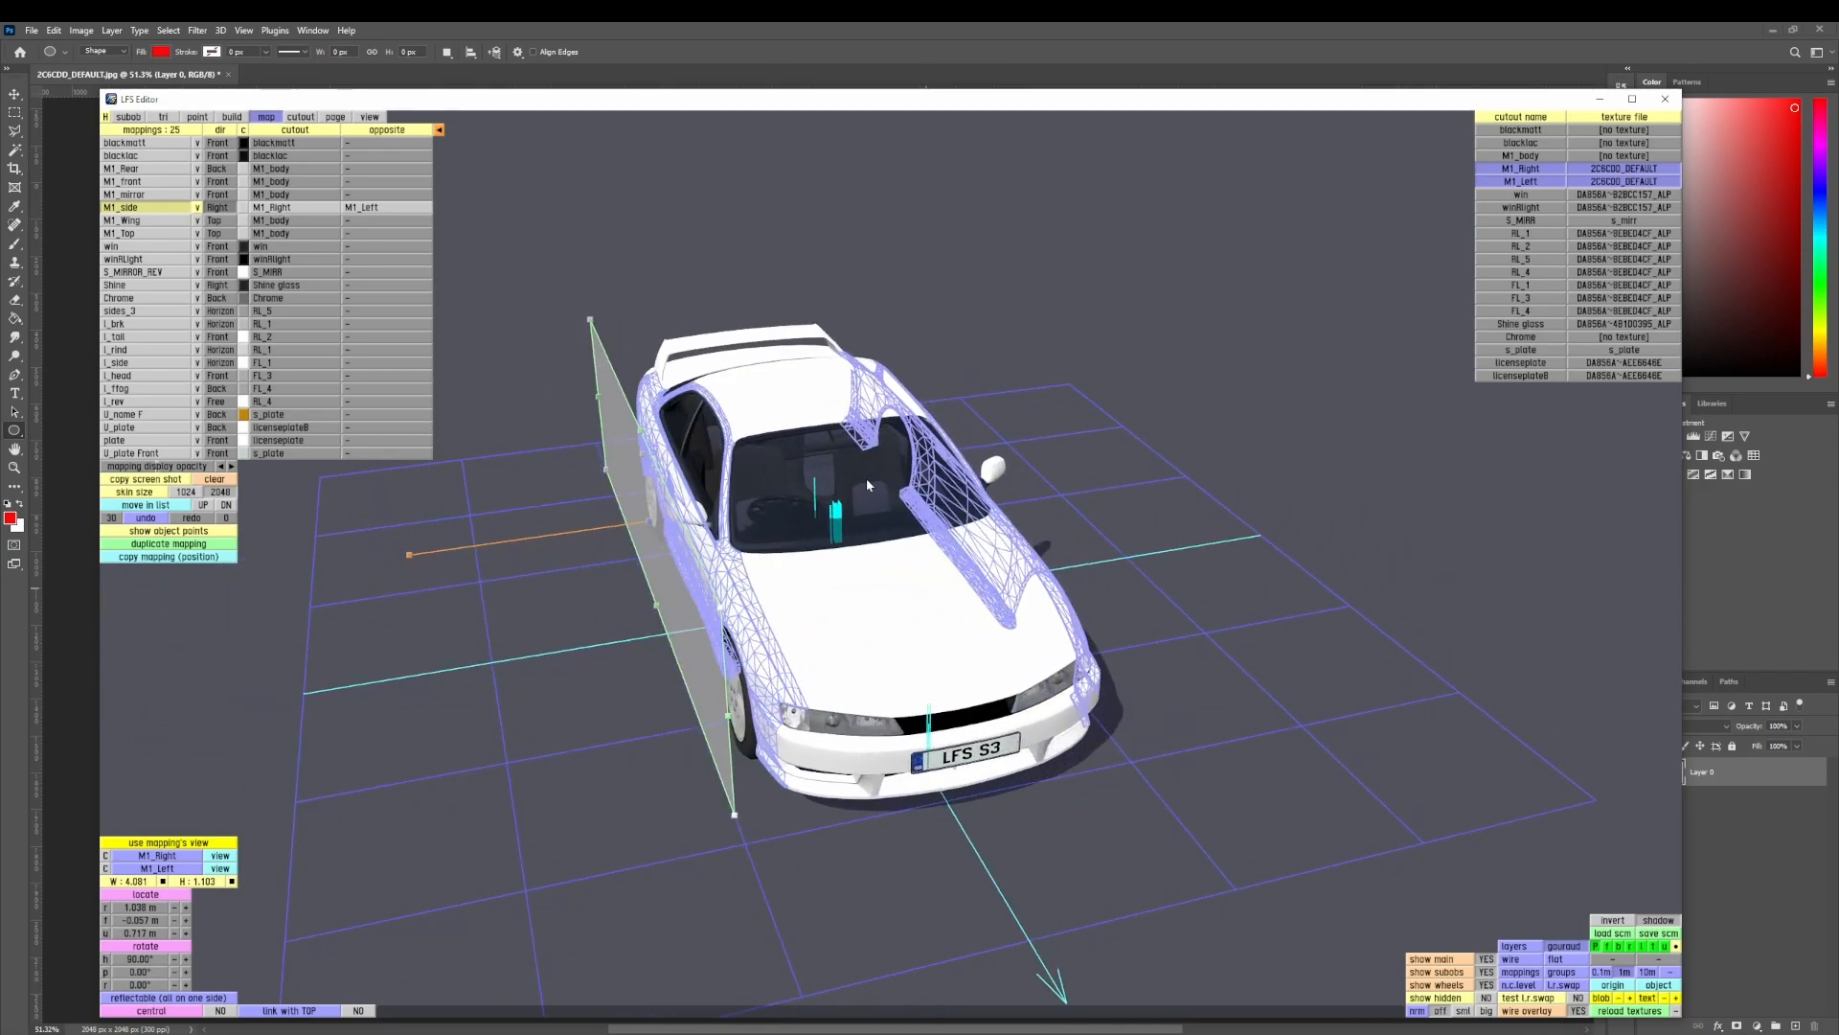
# - Shrink the M1_Right cutout region on the texture page to about 96 × 35 at position 0, 47
pyautogui.click(304, 118)
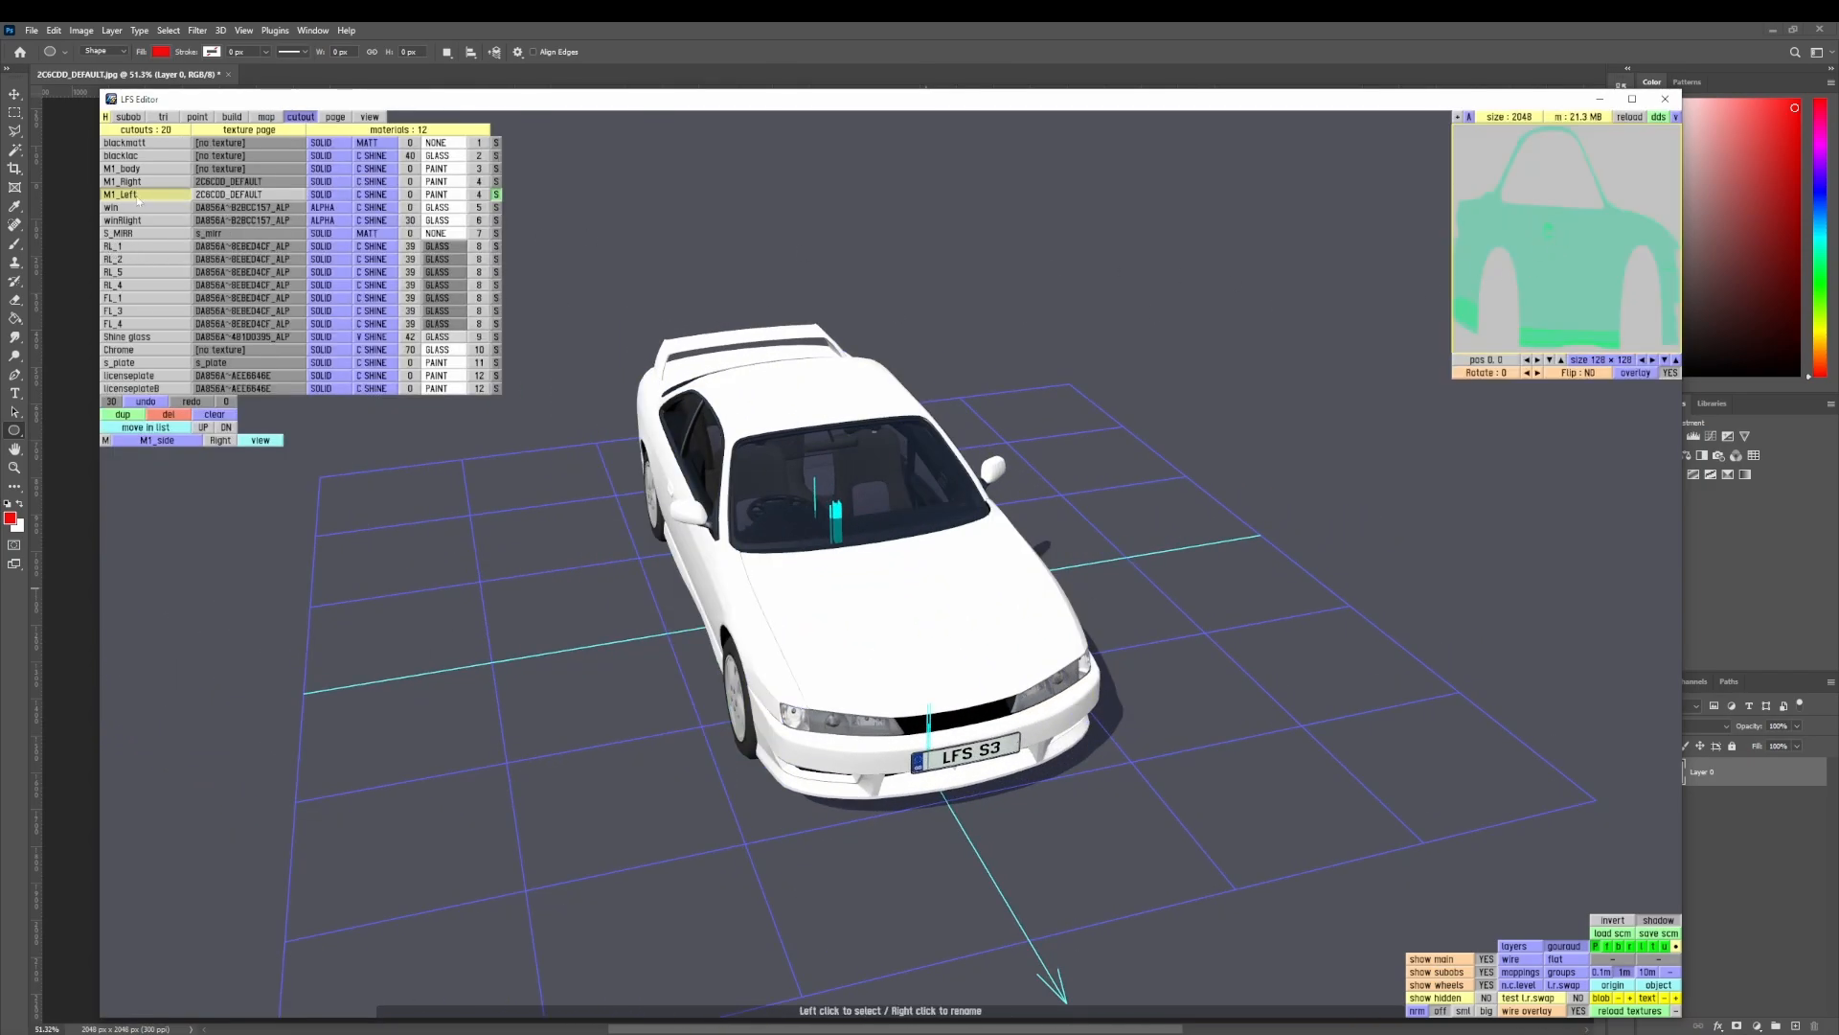
pyautogui.click(130, 181)
pyautogui.moveTo(1567, 124); pyautogui.dragTo(1571, 215)
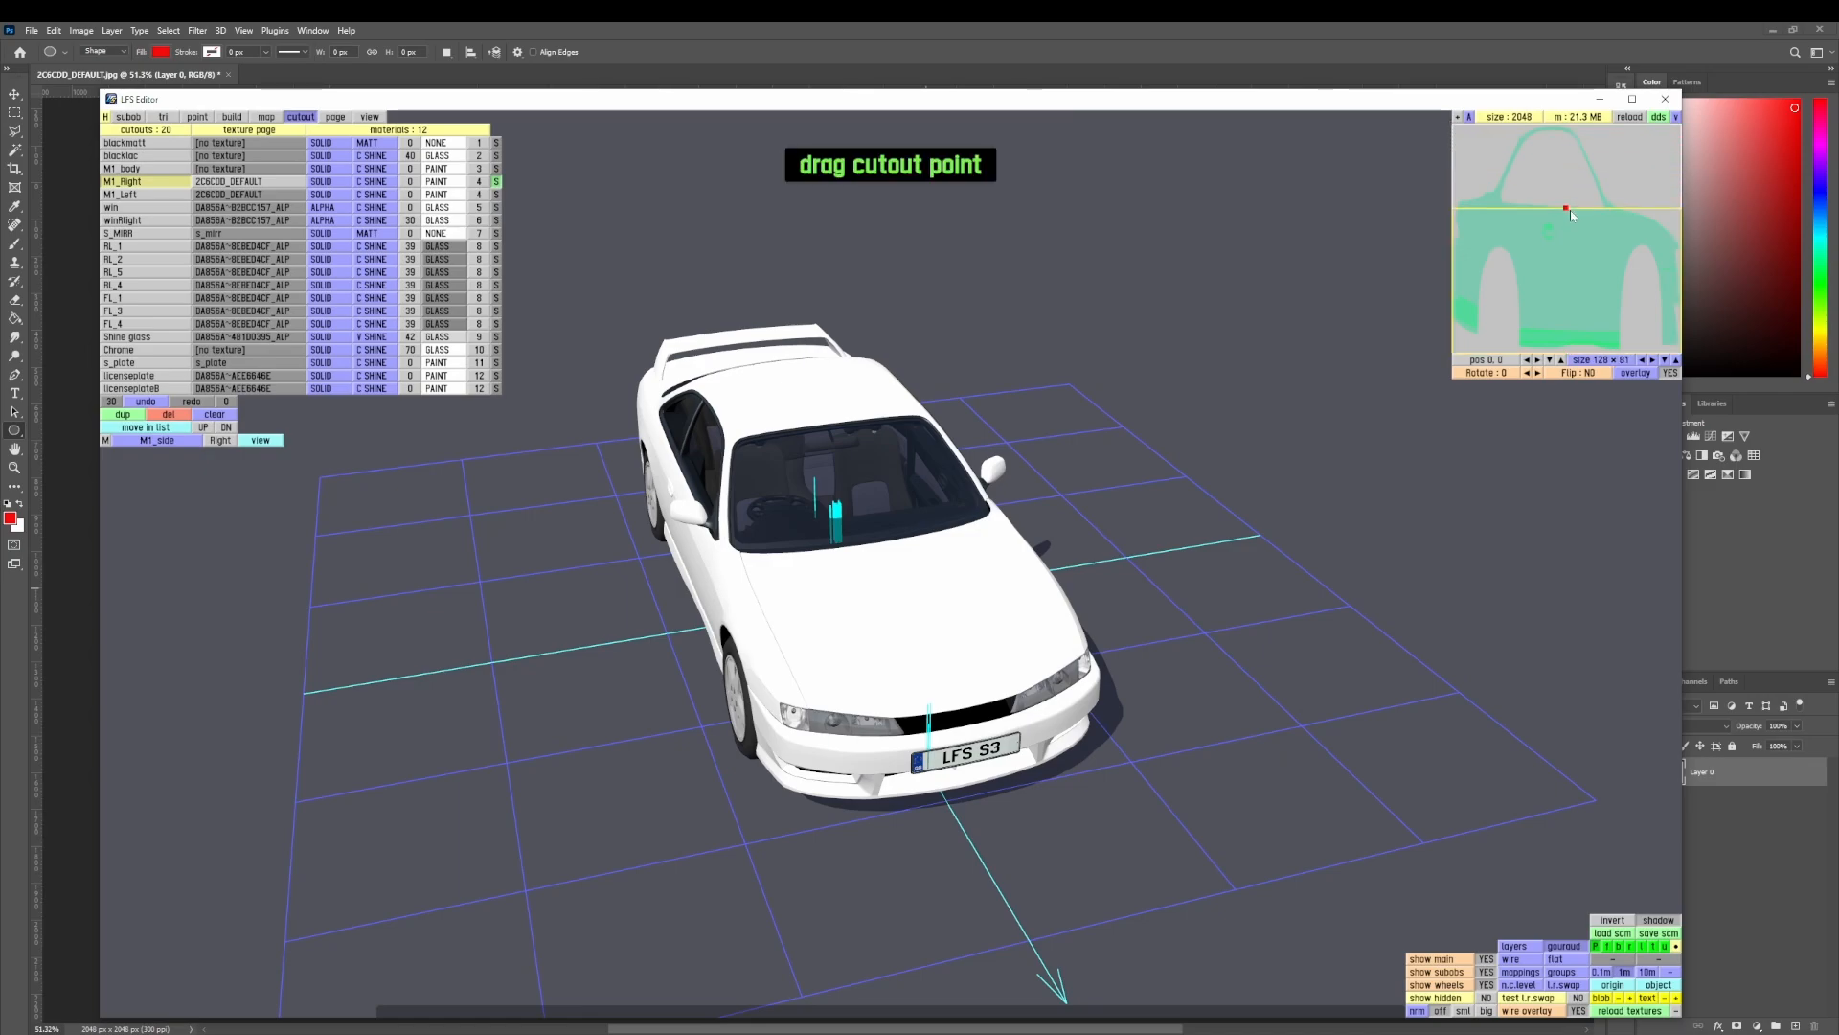
pyautogui.moveTo(1572, 295); pyautogui.dragTo(1586, 237)
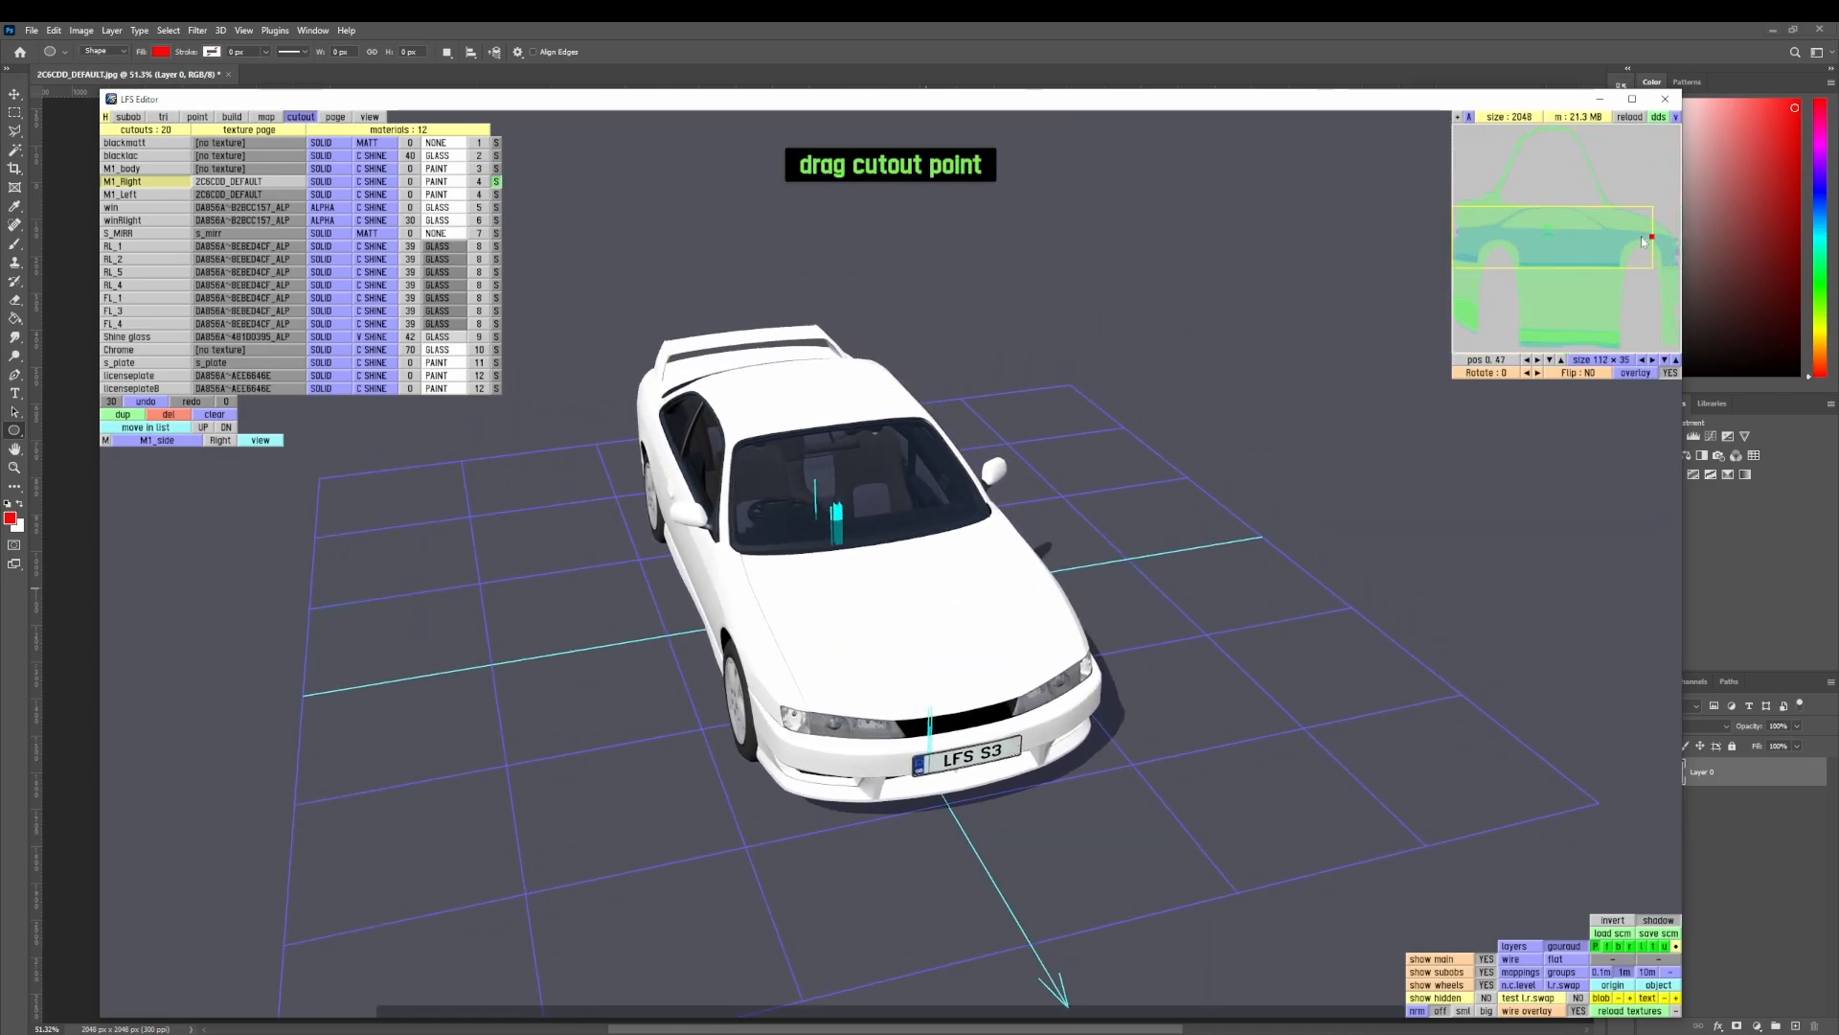
# - Flip the M1_Left cutout, shrink its region to about 92 × 29, and place it below the right-side outline
pyautogui.click(168, 195)
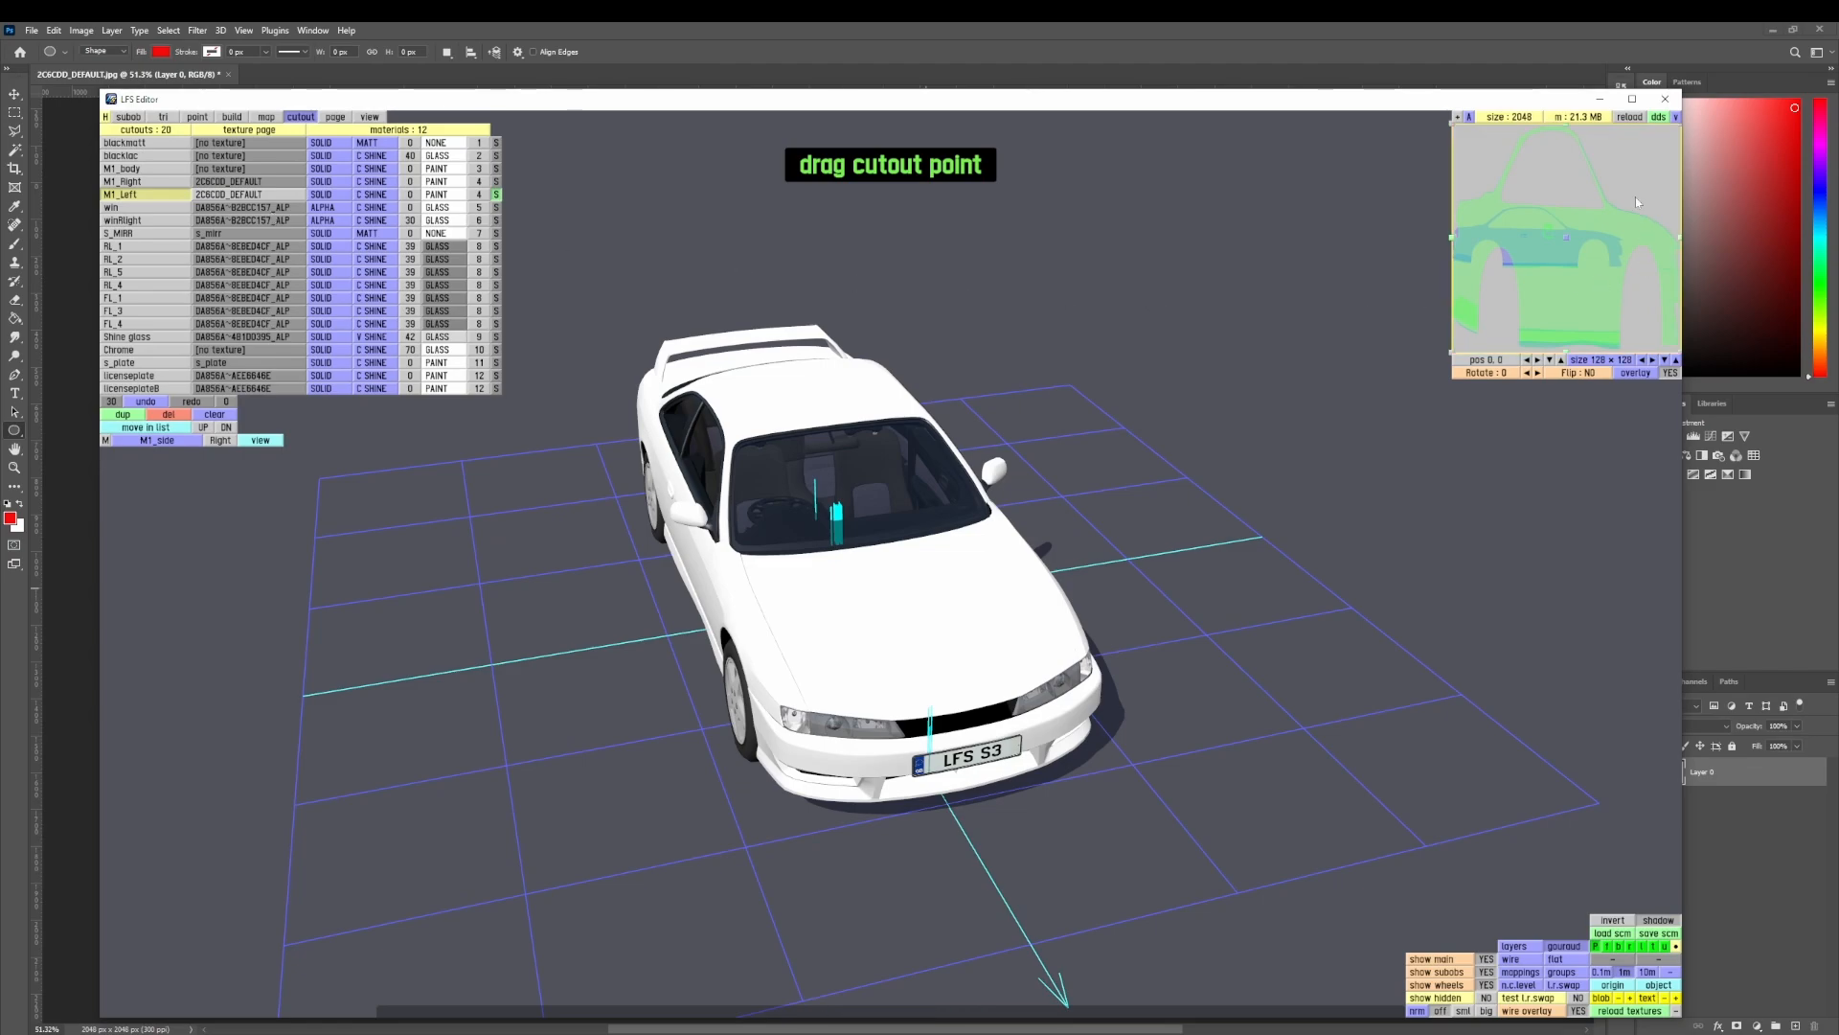
pyautogui.click(1591, 374)
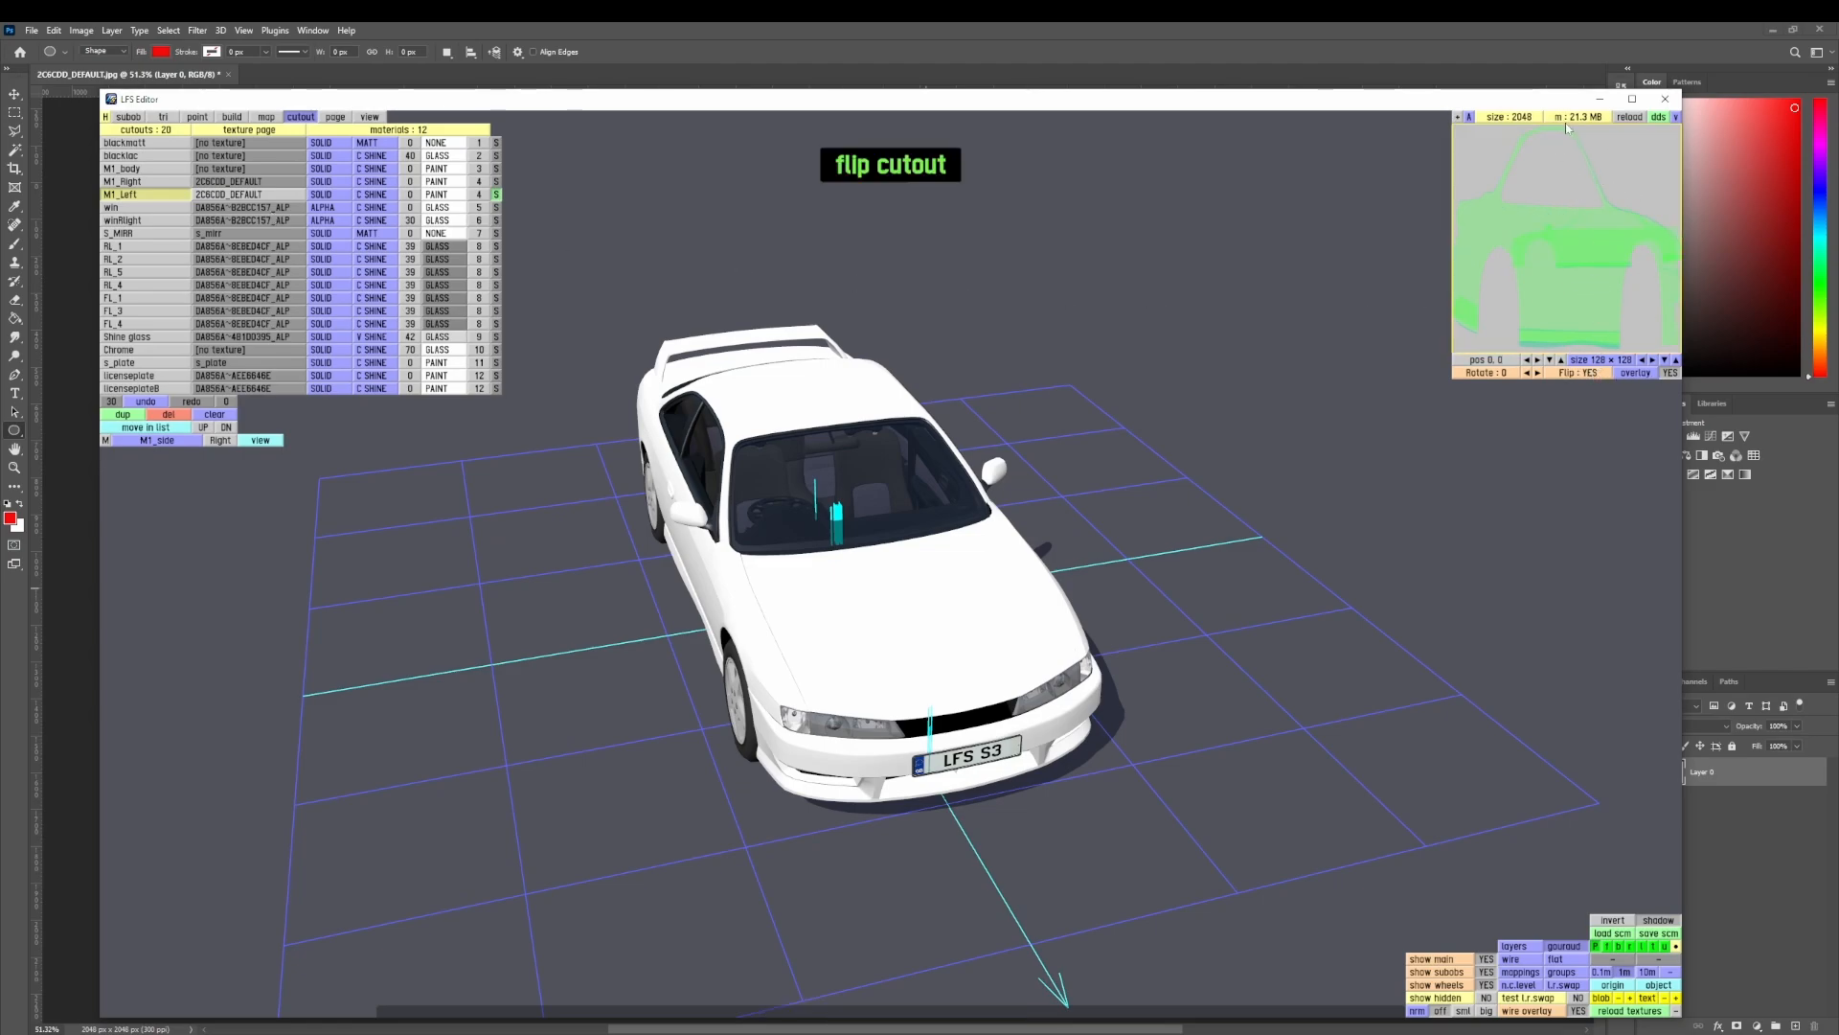
pyautogui.moveTo(1571, 132); pyautogui.dragTo(1566, 302)
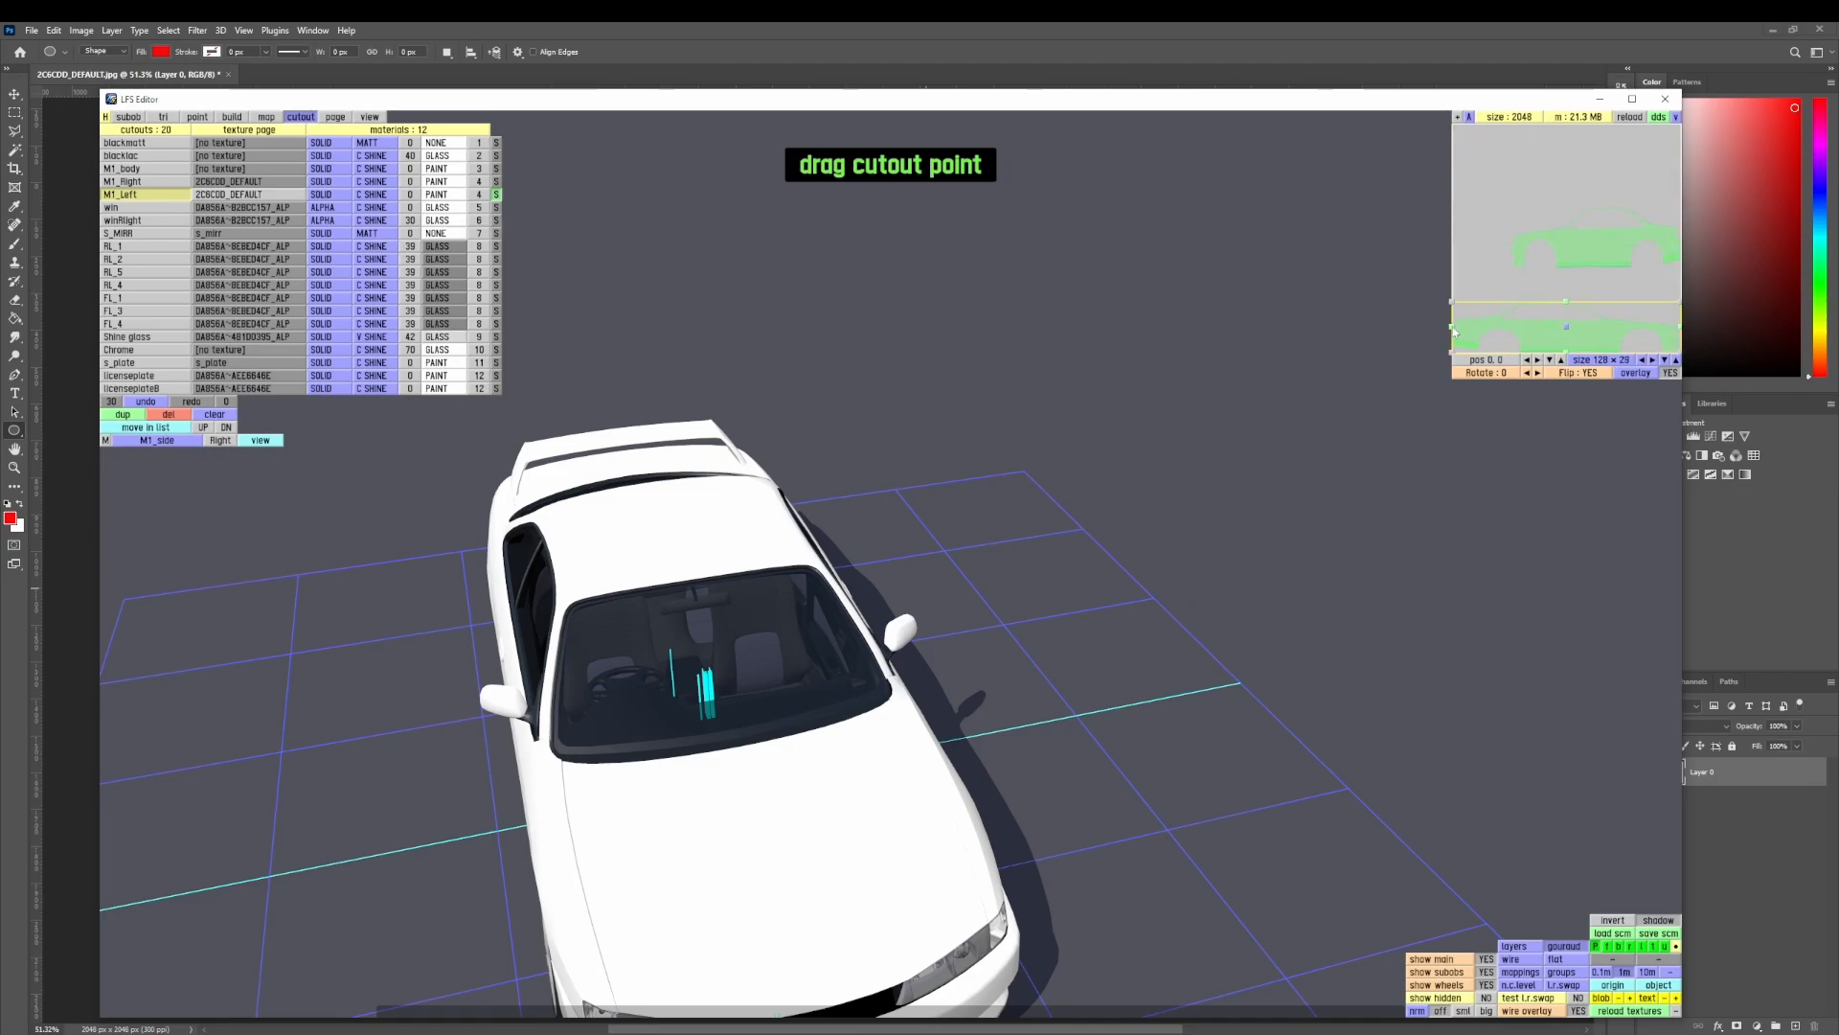
pyautogui.moveTo(1452, 332); pyautogui.dragTo(1563, 334)
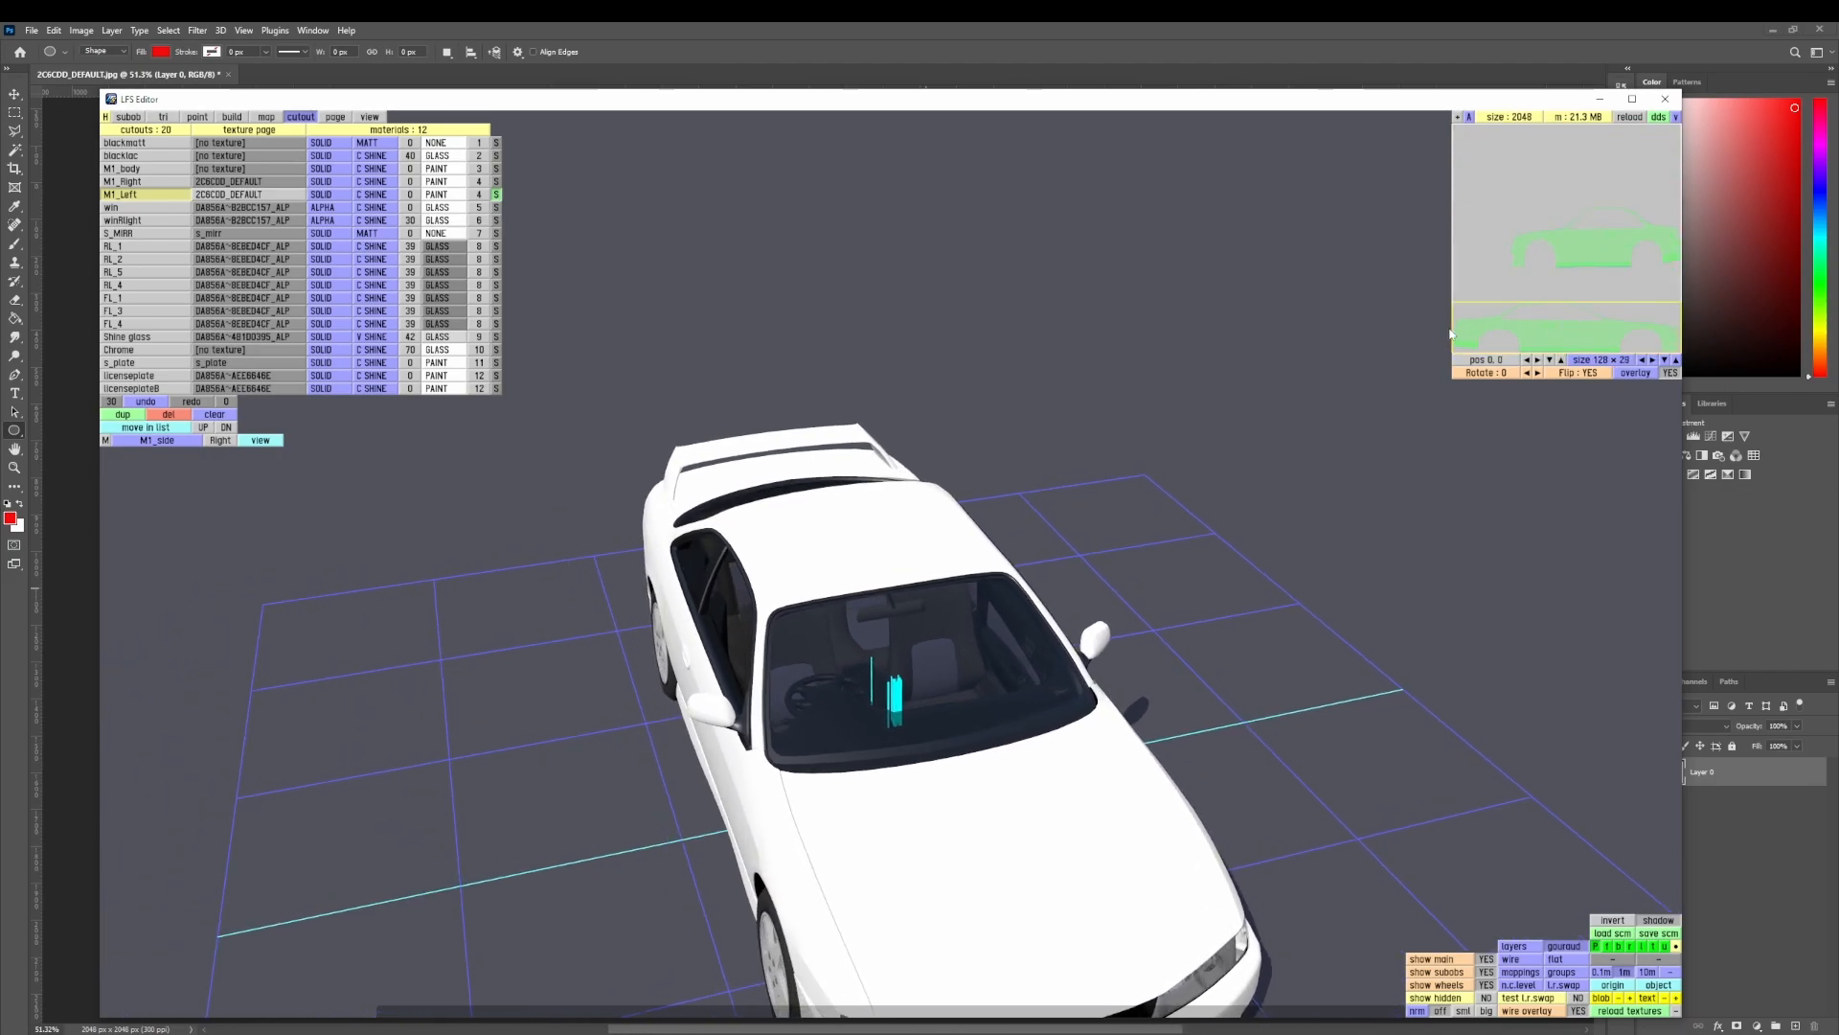
pyautogui.moveTo(1451, 333); pyautogui.dragTo(1552, 330)
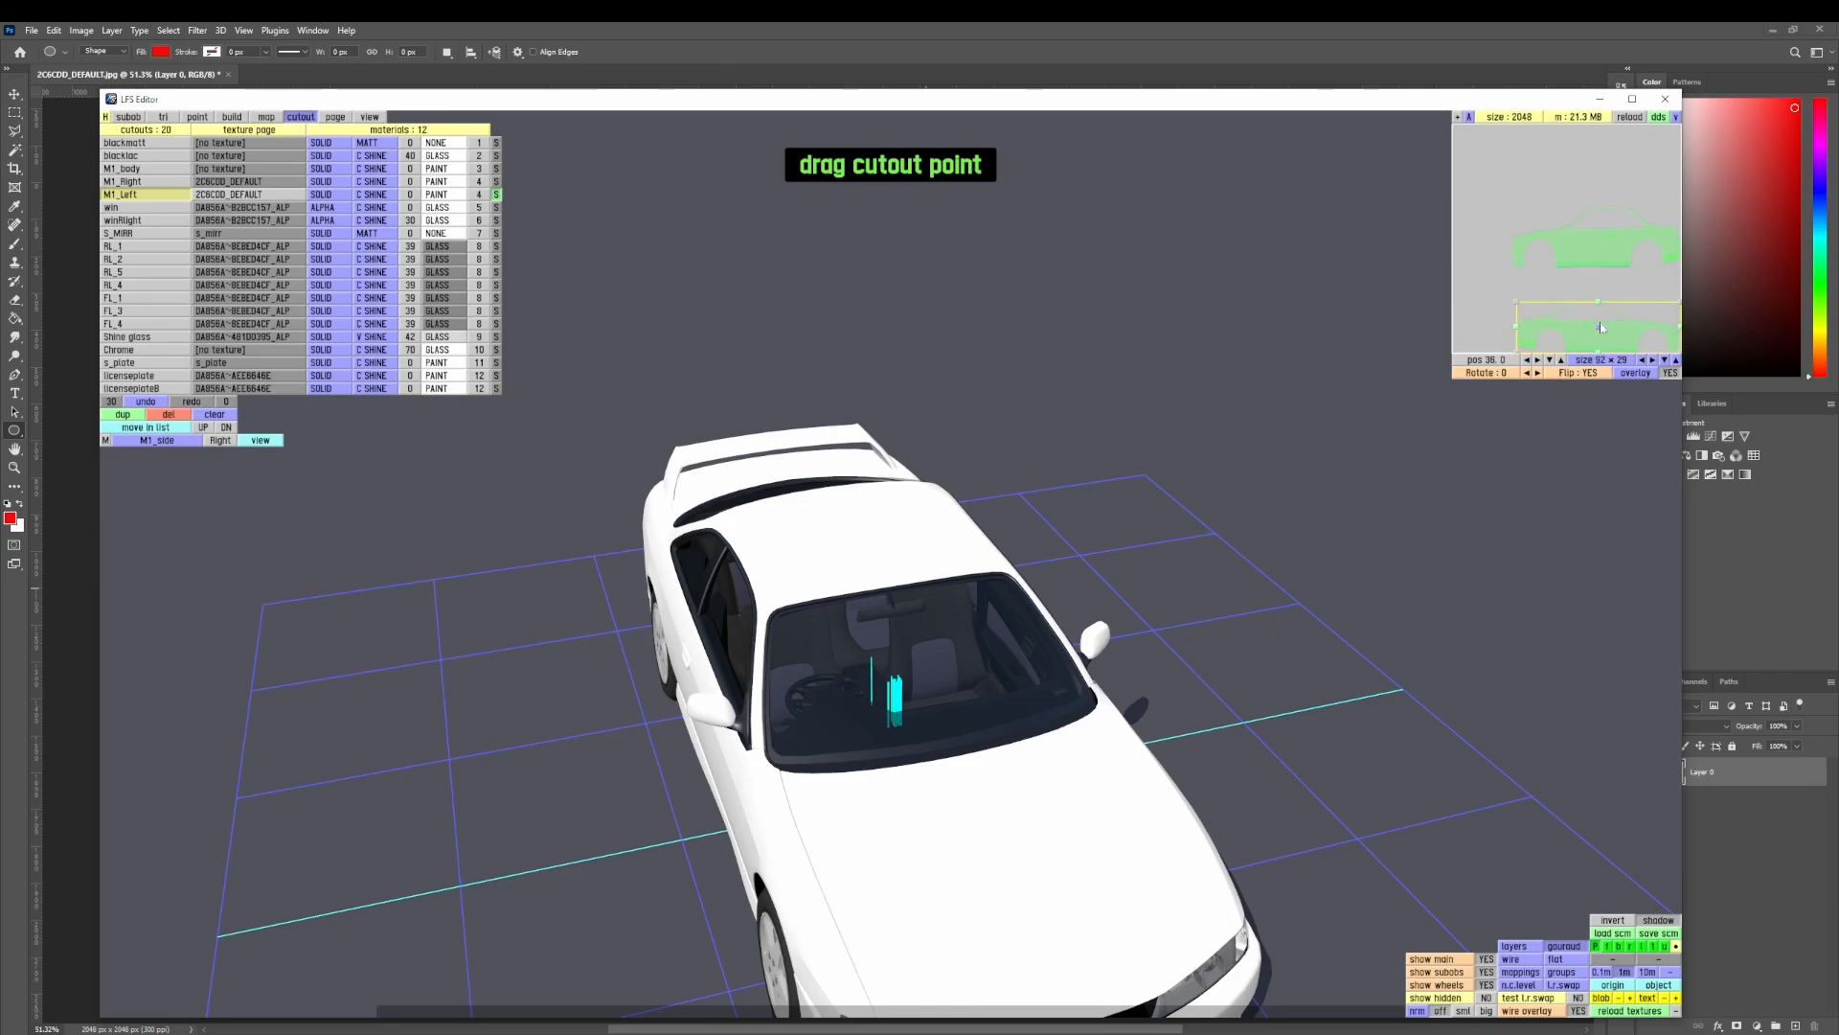
pyautogui.moveTo(1601, 327); pyautogui.dragTo(1600, 316)
# - Compare M1_Left with the M1_Right cutout and enlarge its region to about 96 × 34
pyautogui.click(159, 182)
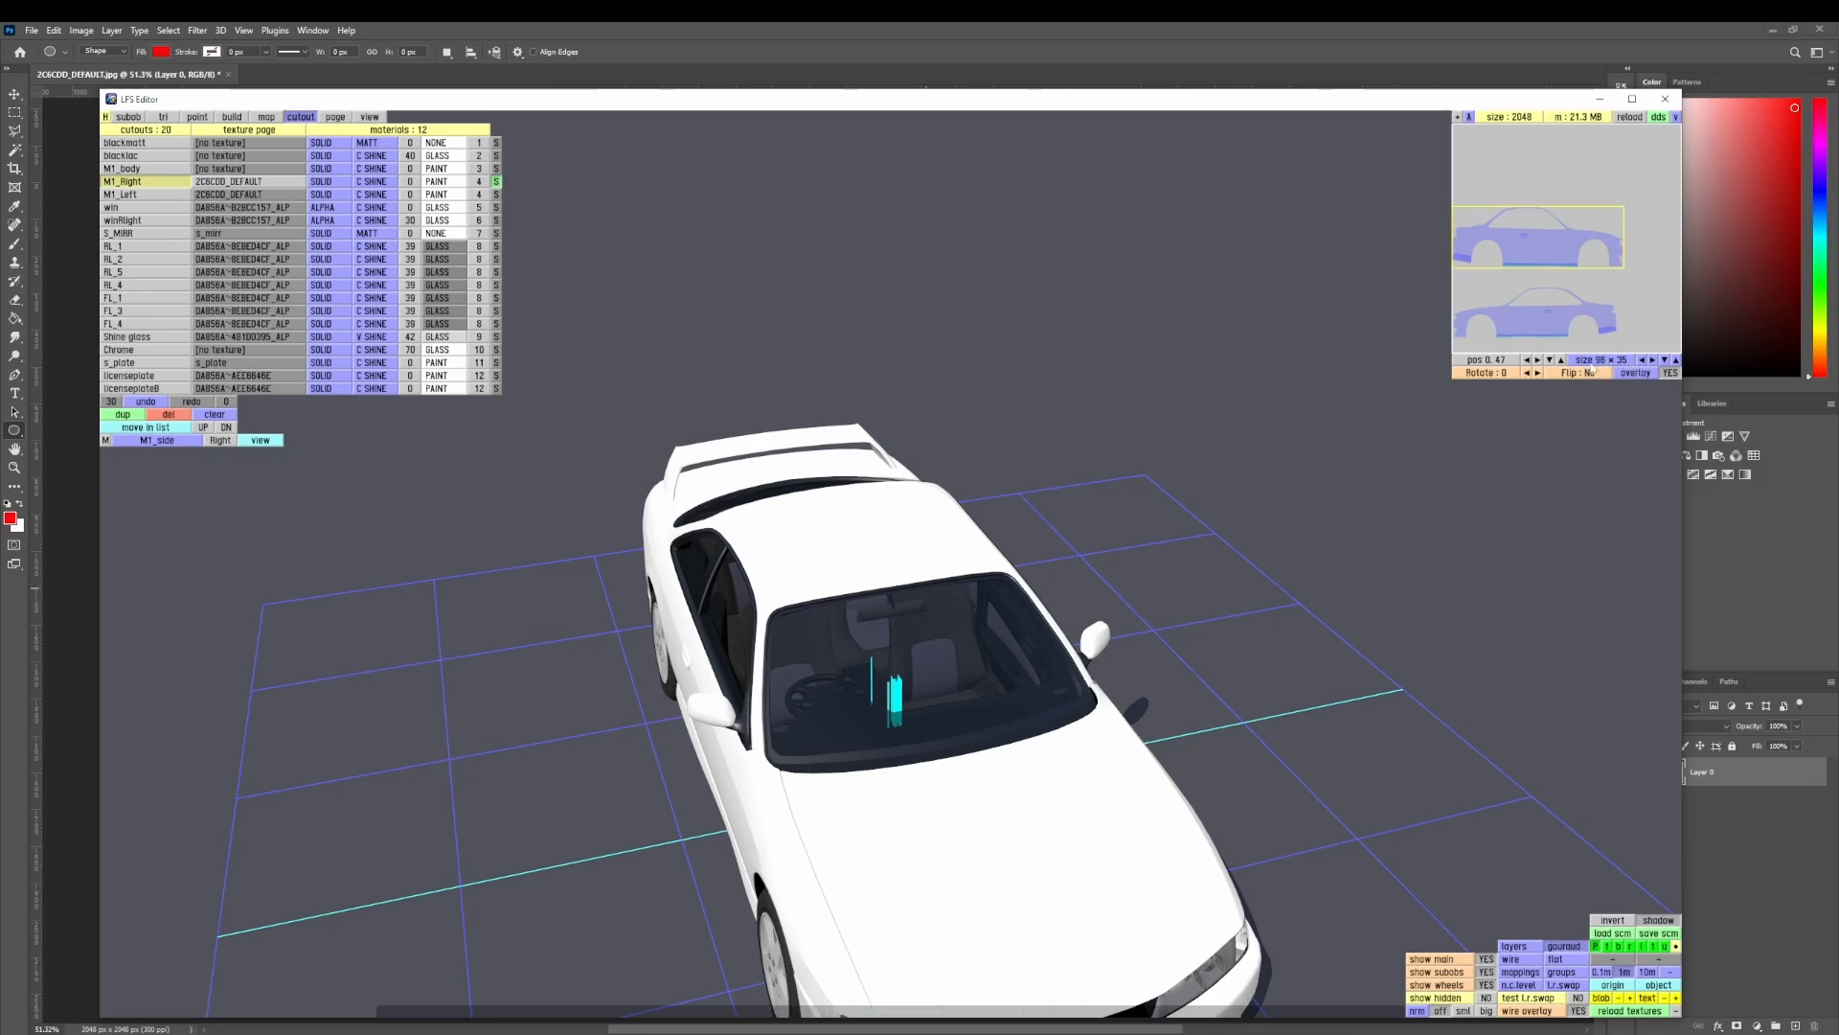
pyautogui.click(161, 198)
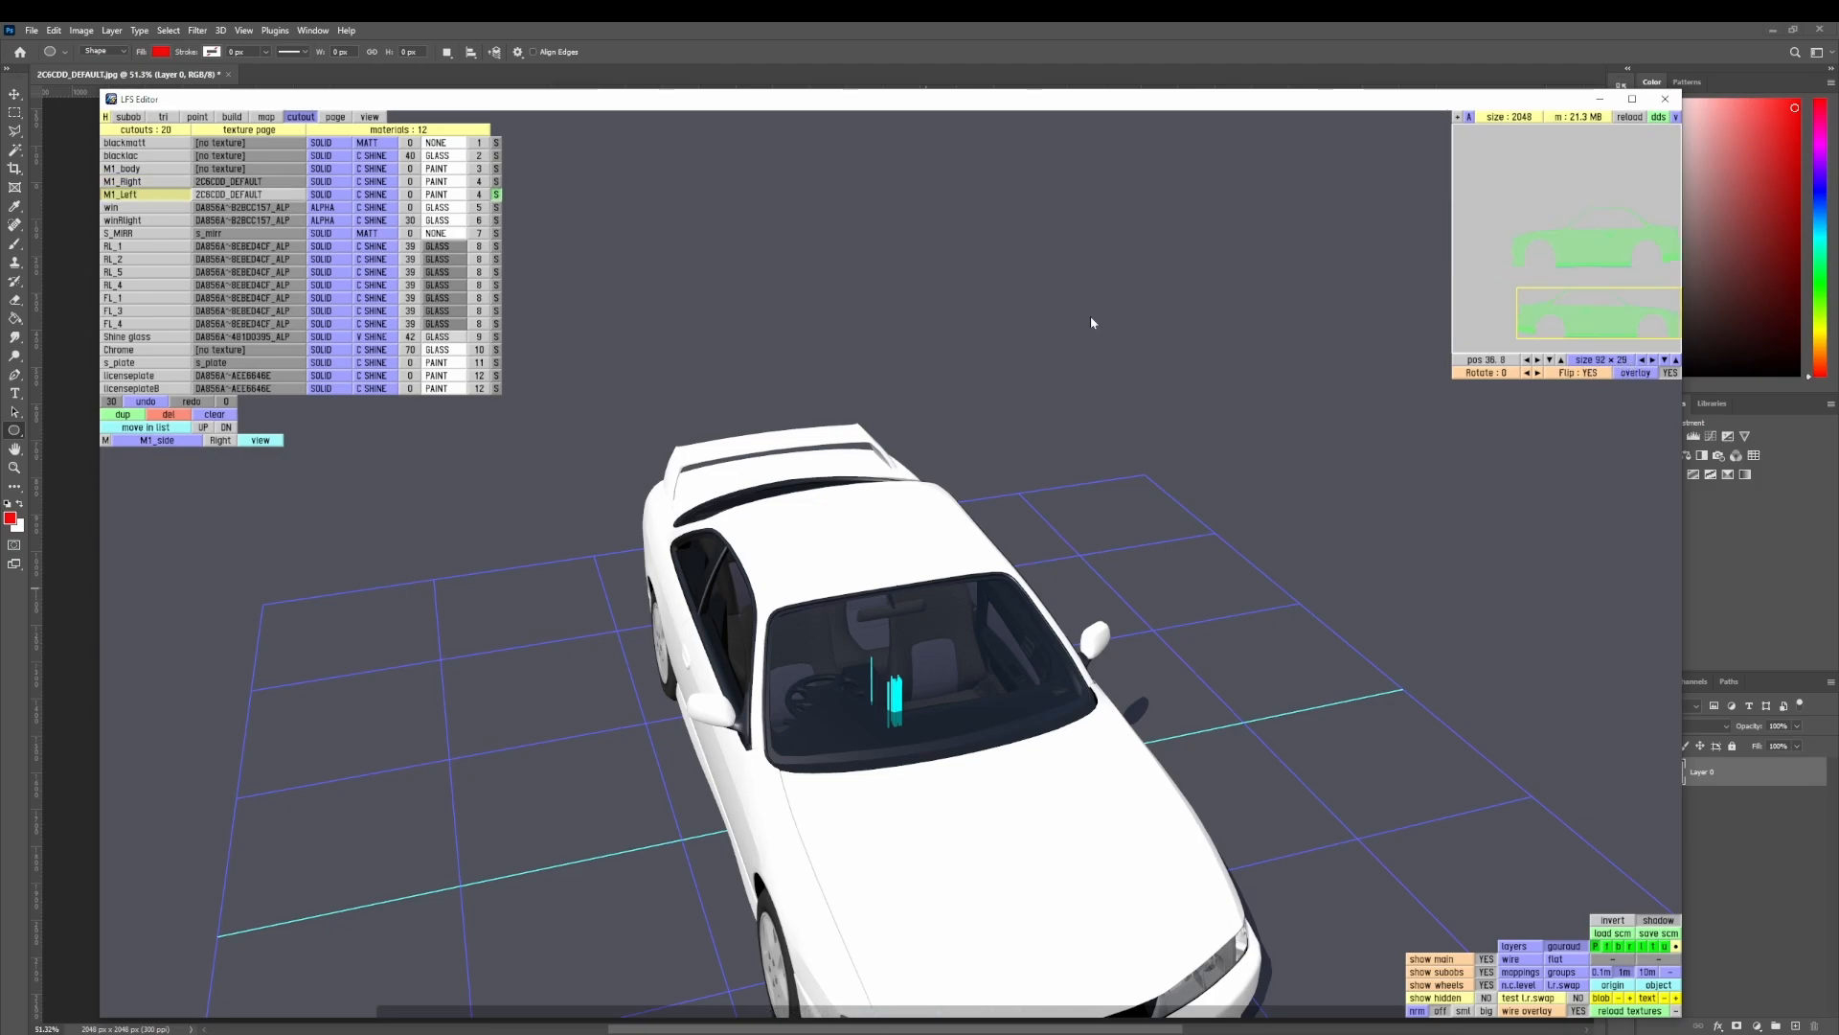
pyautogui.click(1654, 363)
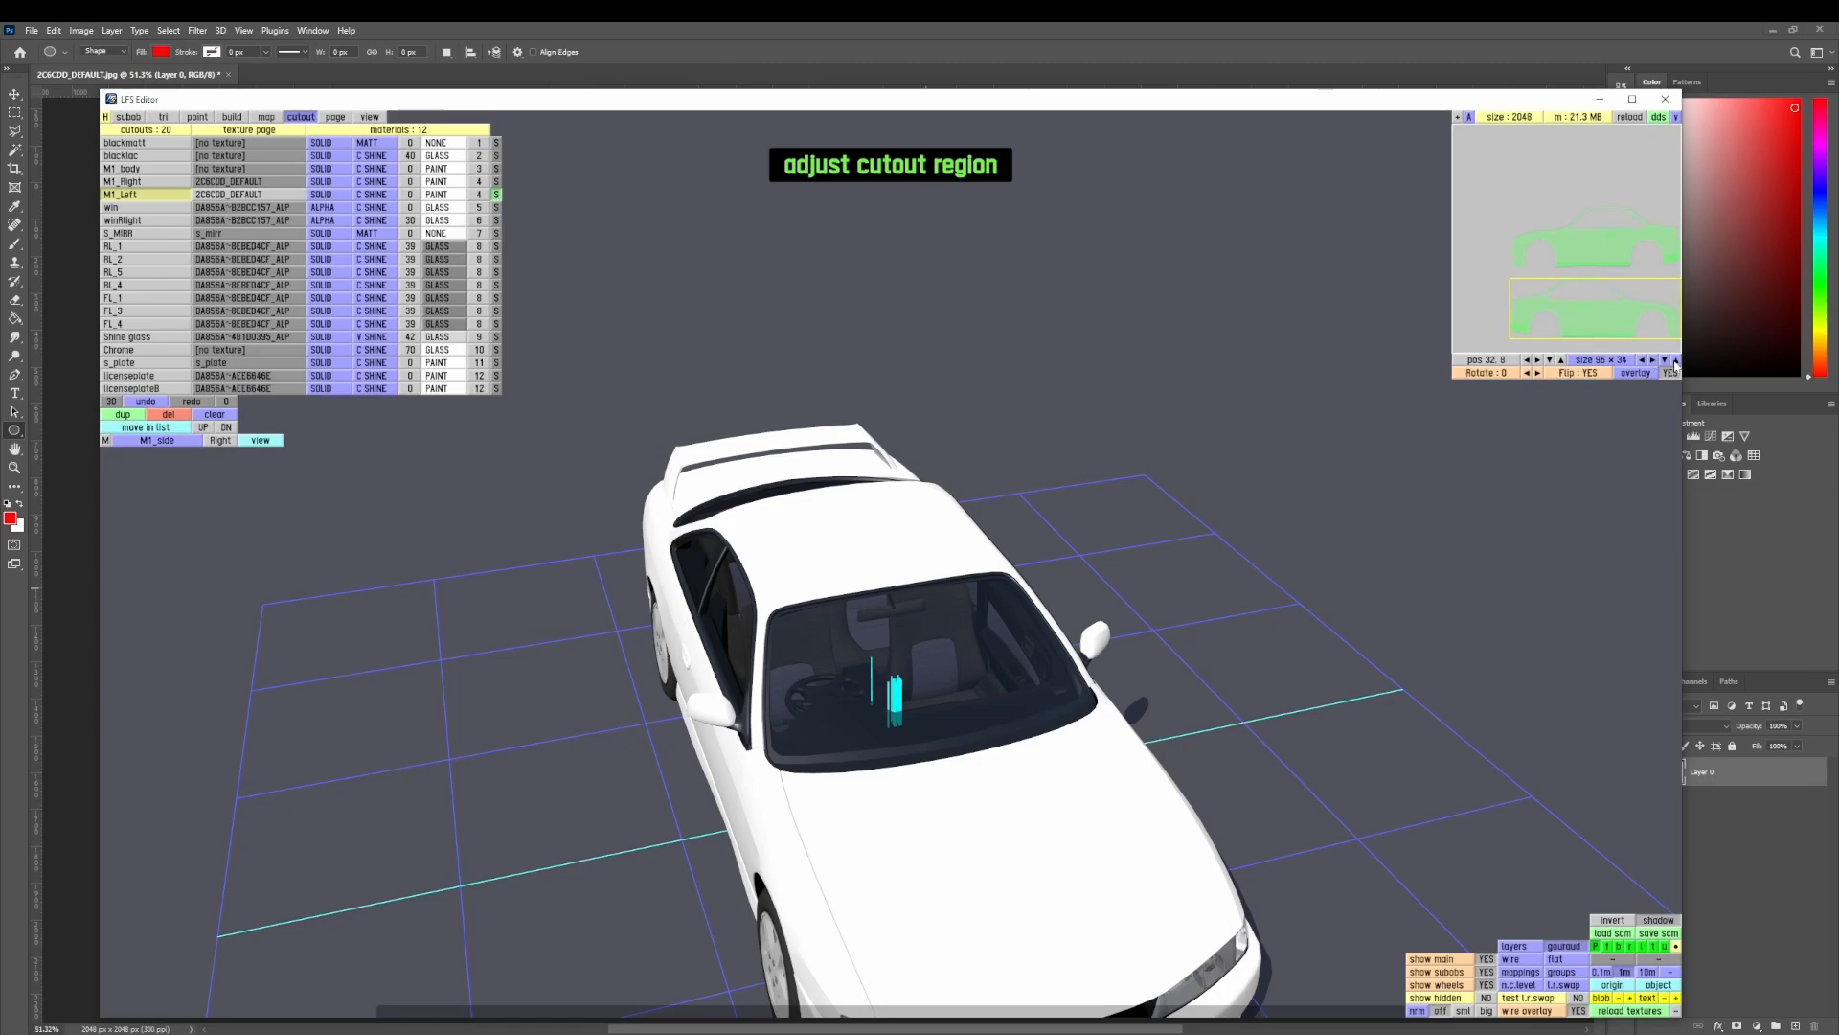
# - Duplicate the M1_Right cutout under the name M1_Rear and move it below M1_Left in the cutout list
pyautogui.click(166, 169)
pyautogui.click(267, 116)
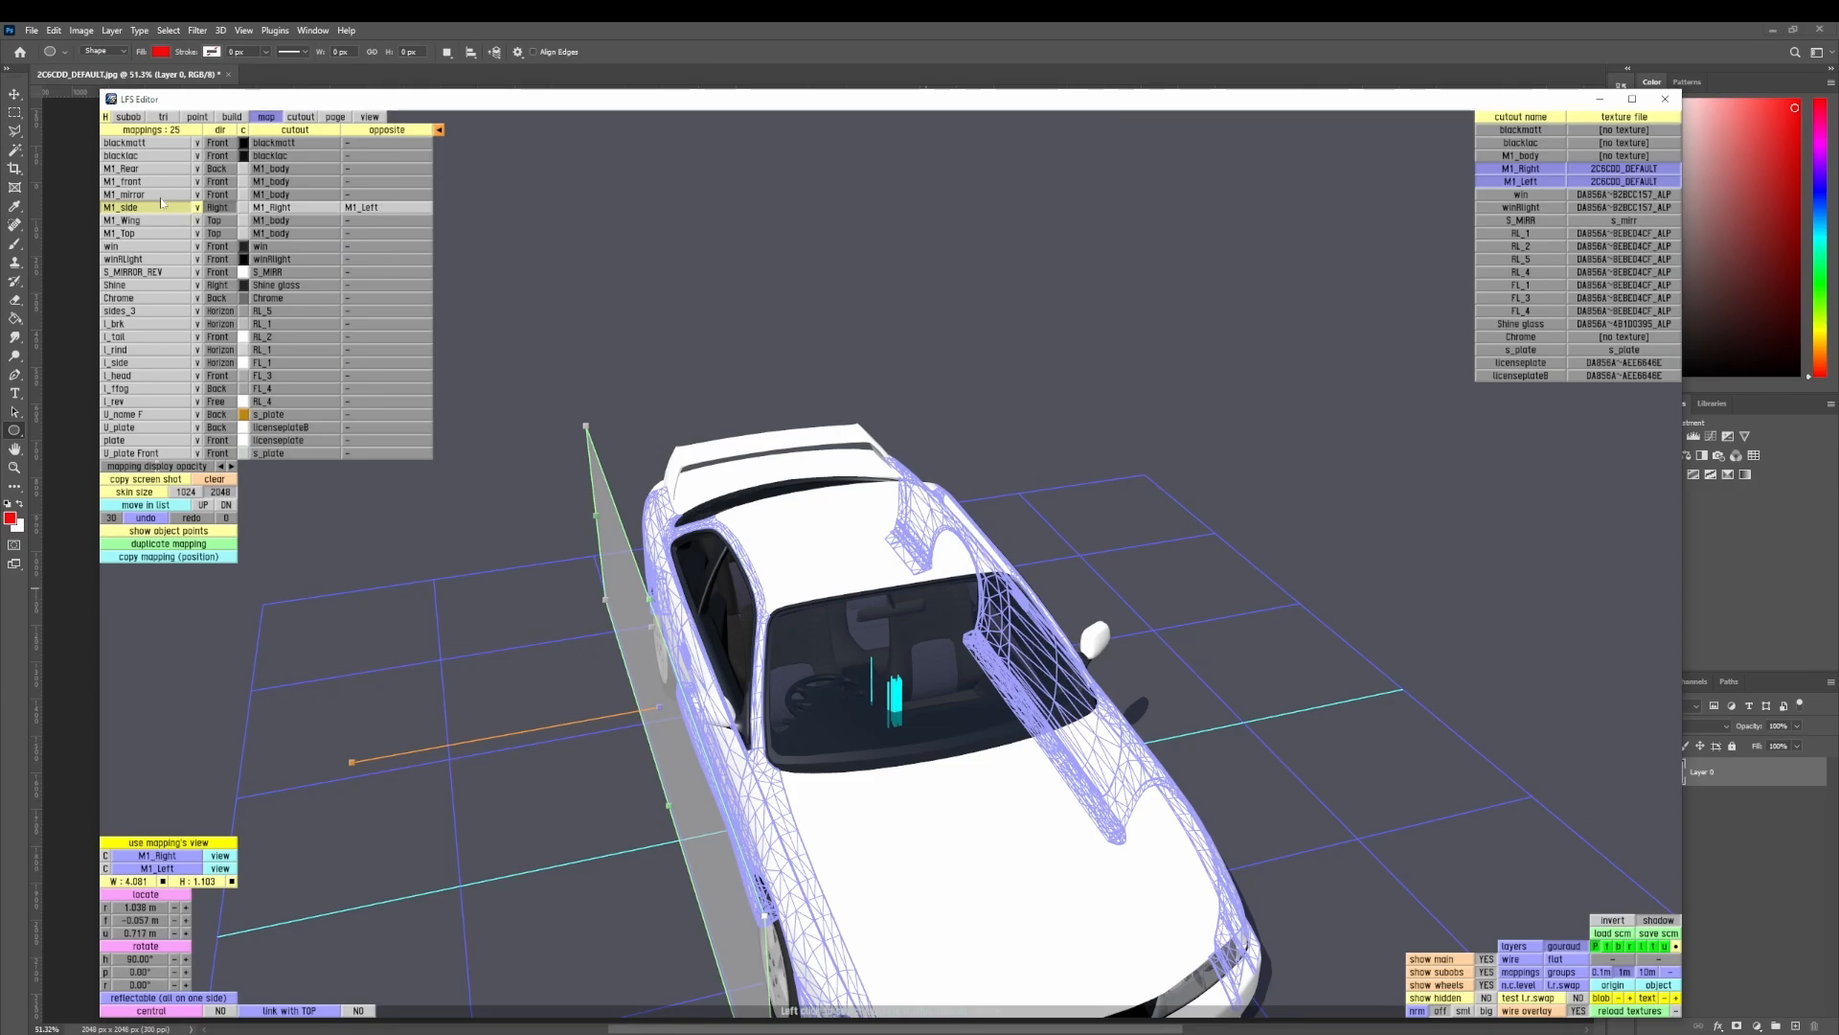
pyautogui.click(152, 171)
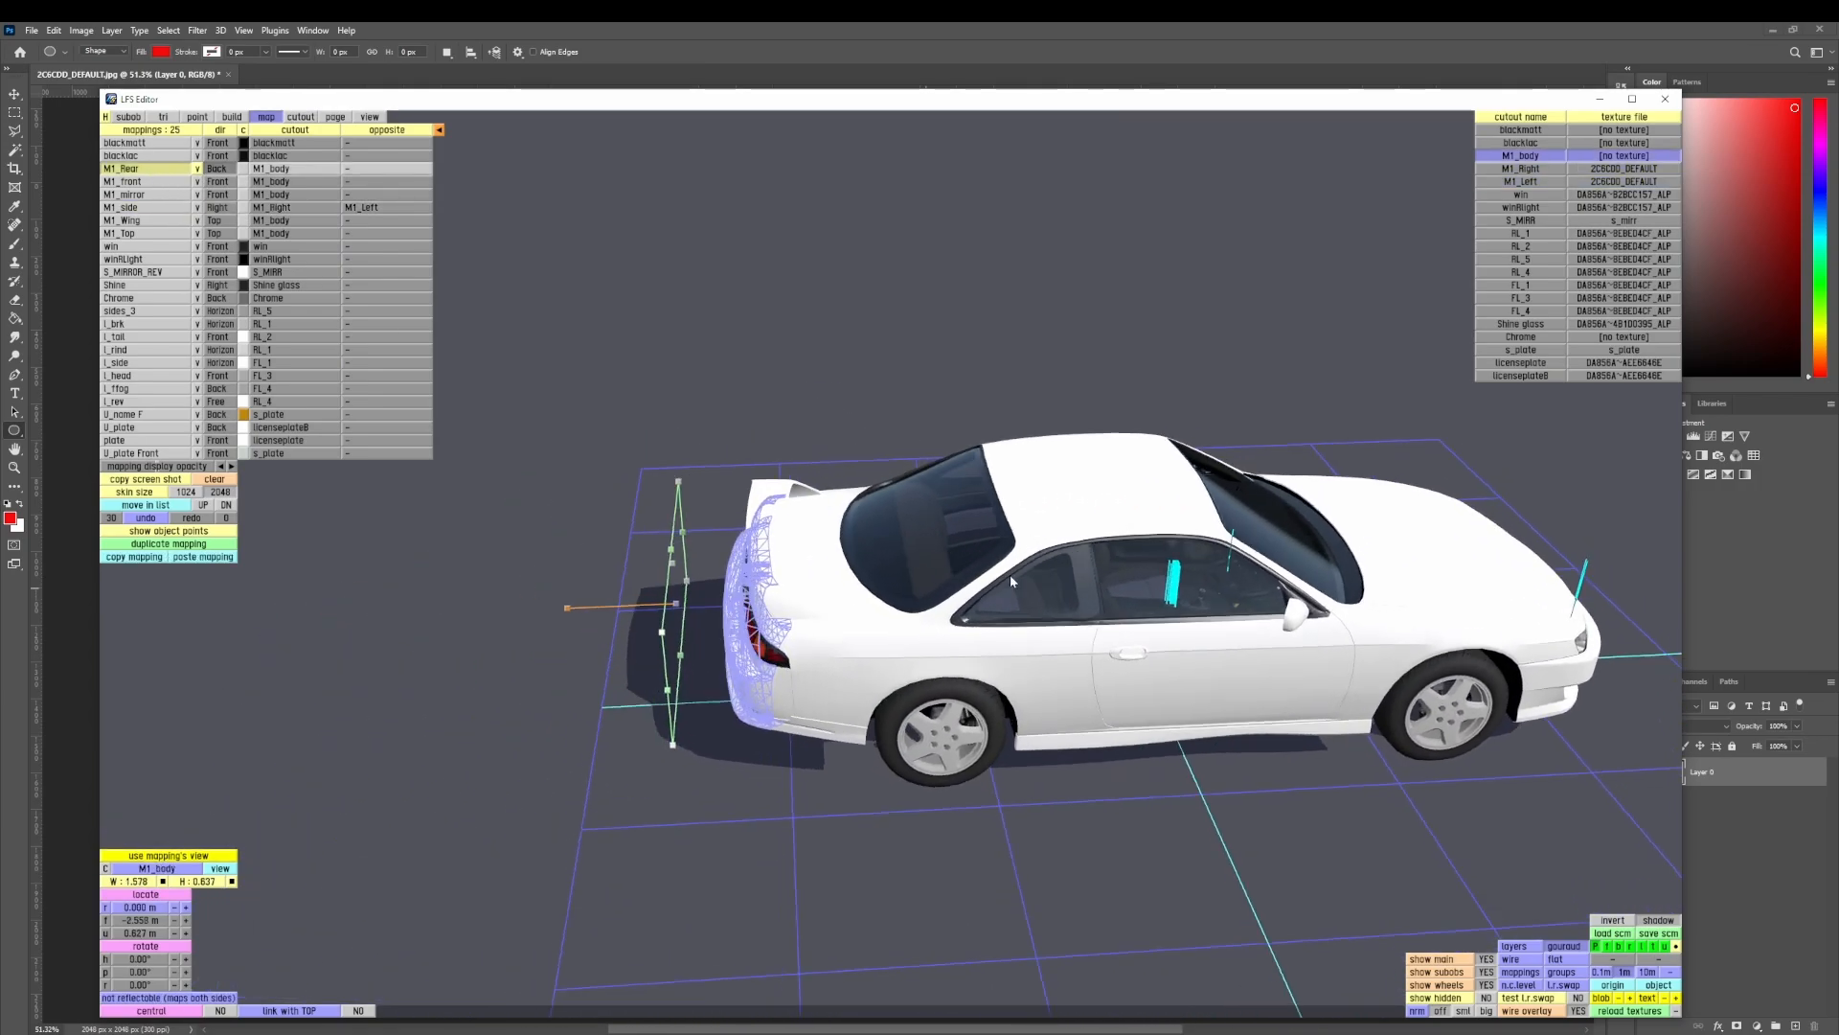
pyautogui.click(153, 195)
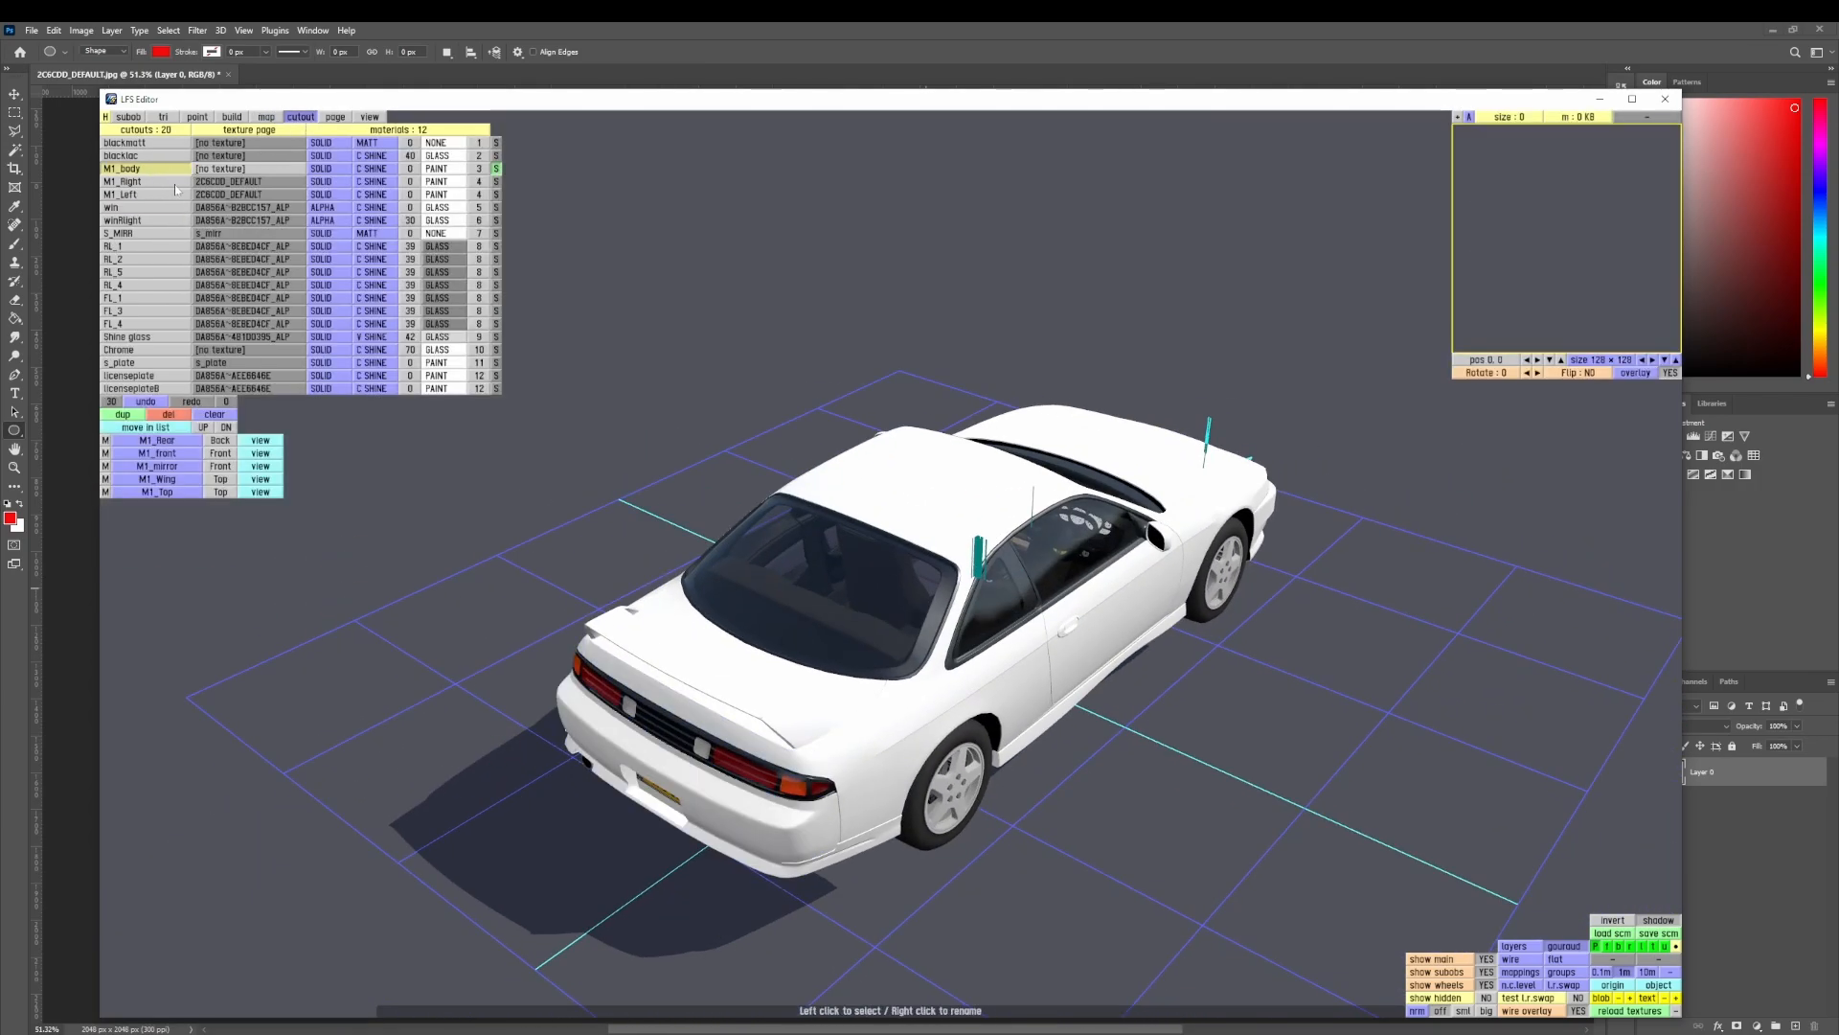
pyautogui.click(144, 182)
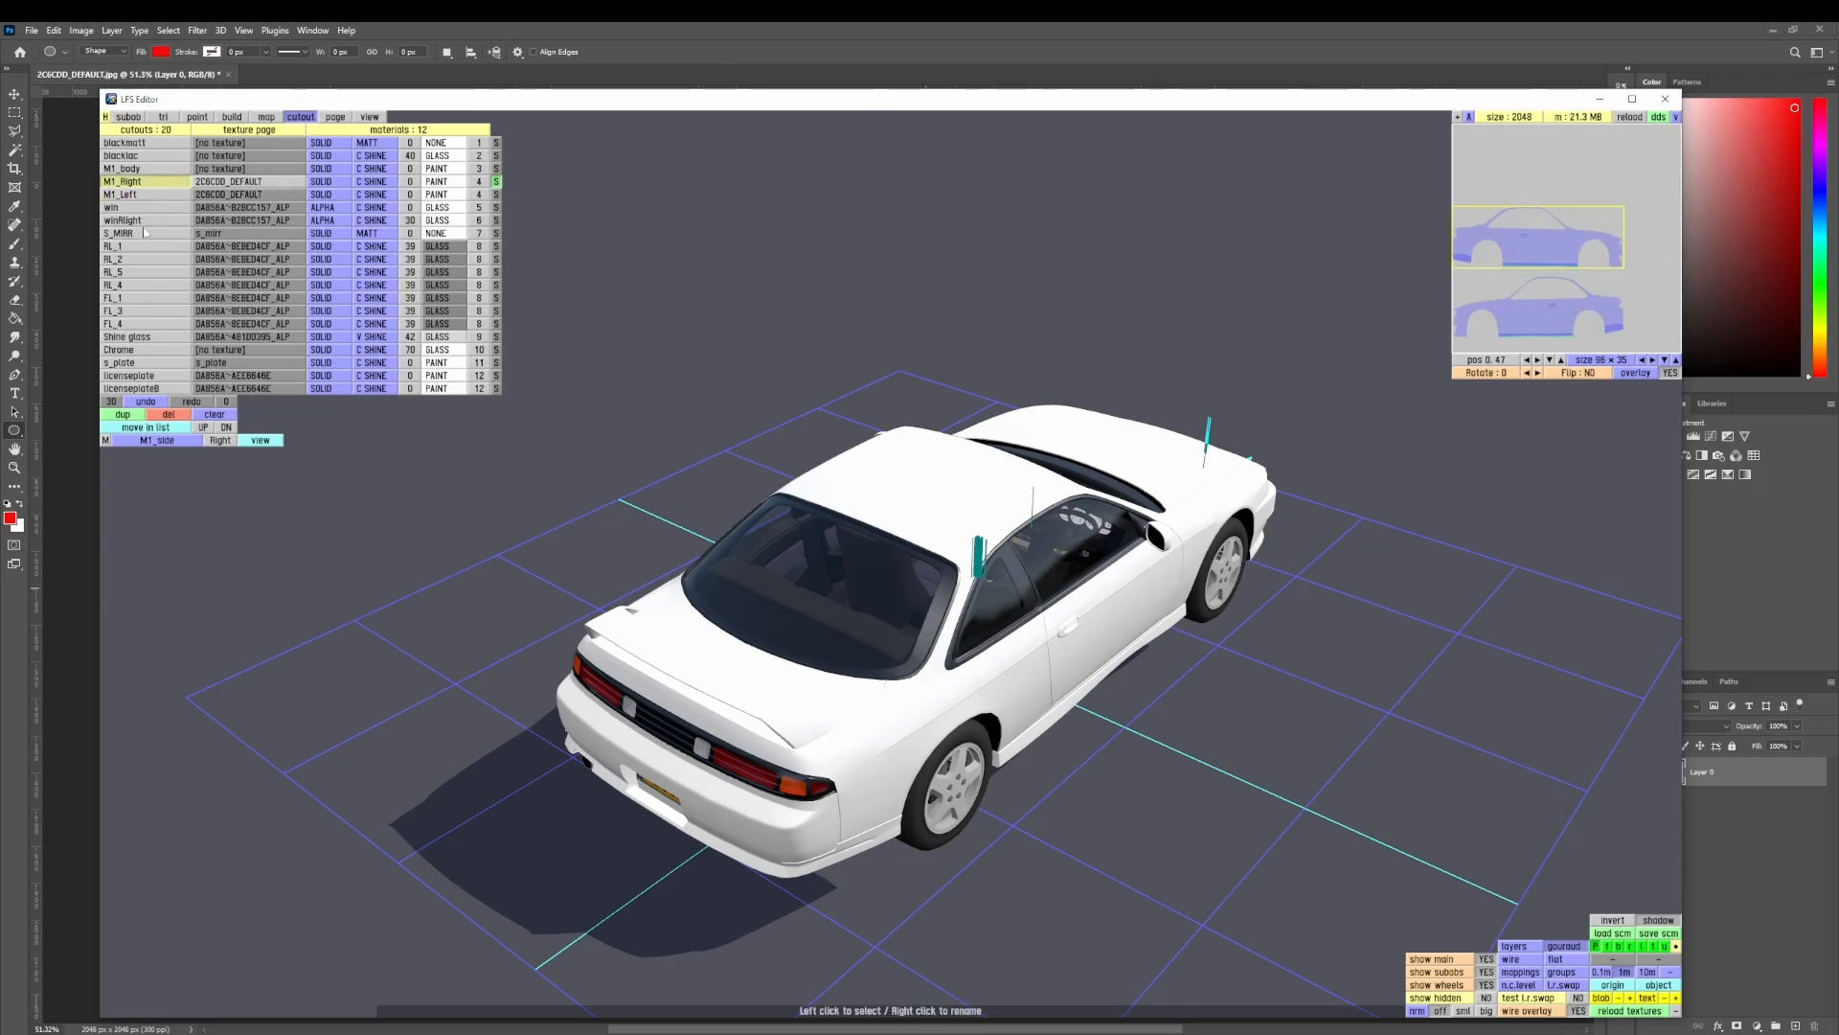
pyautogui.click(123, 415)
pyautogui.press('BackSpace')
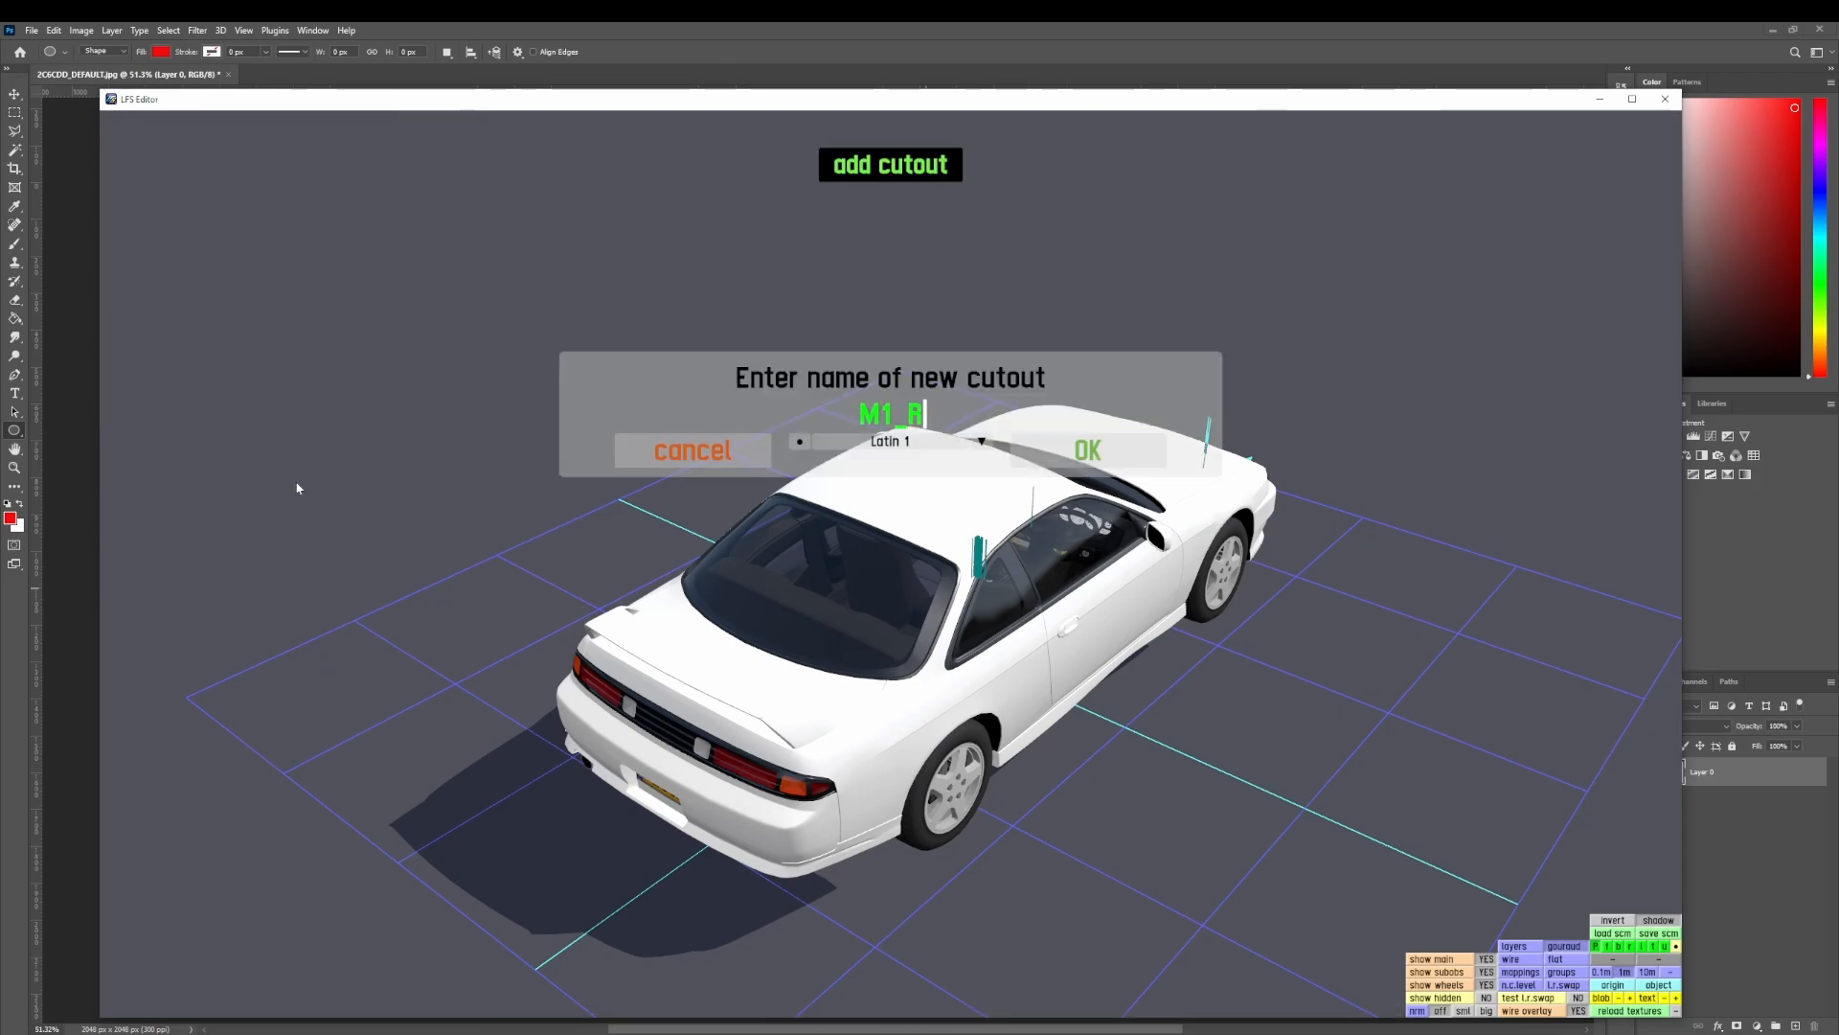
pyautogui.write('ear')
pyautogui.press('Return')
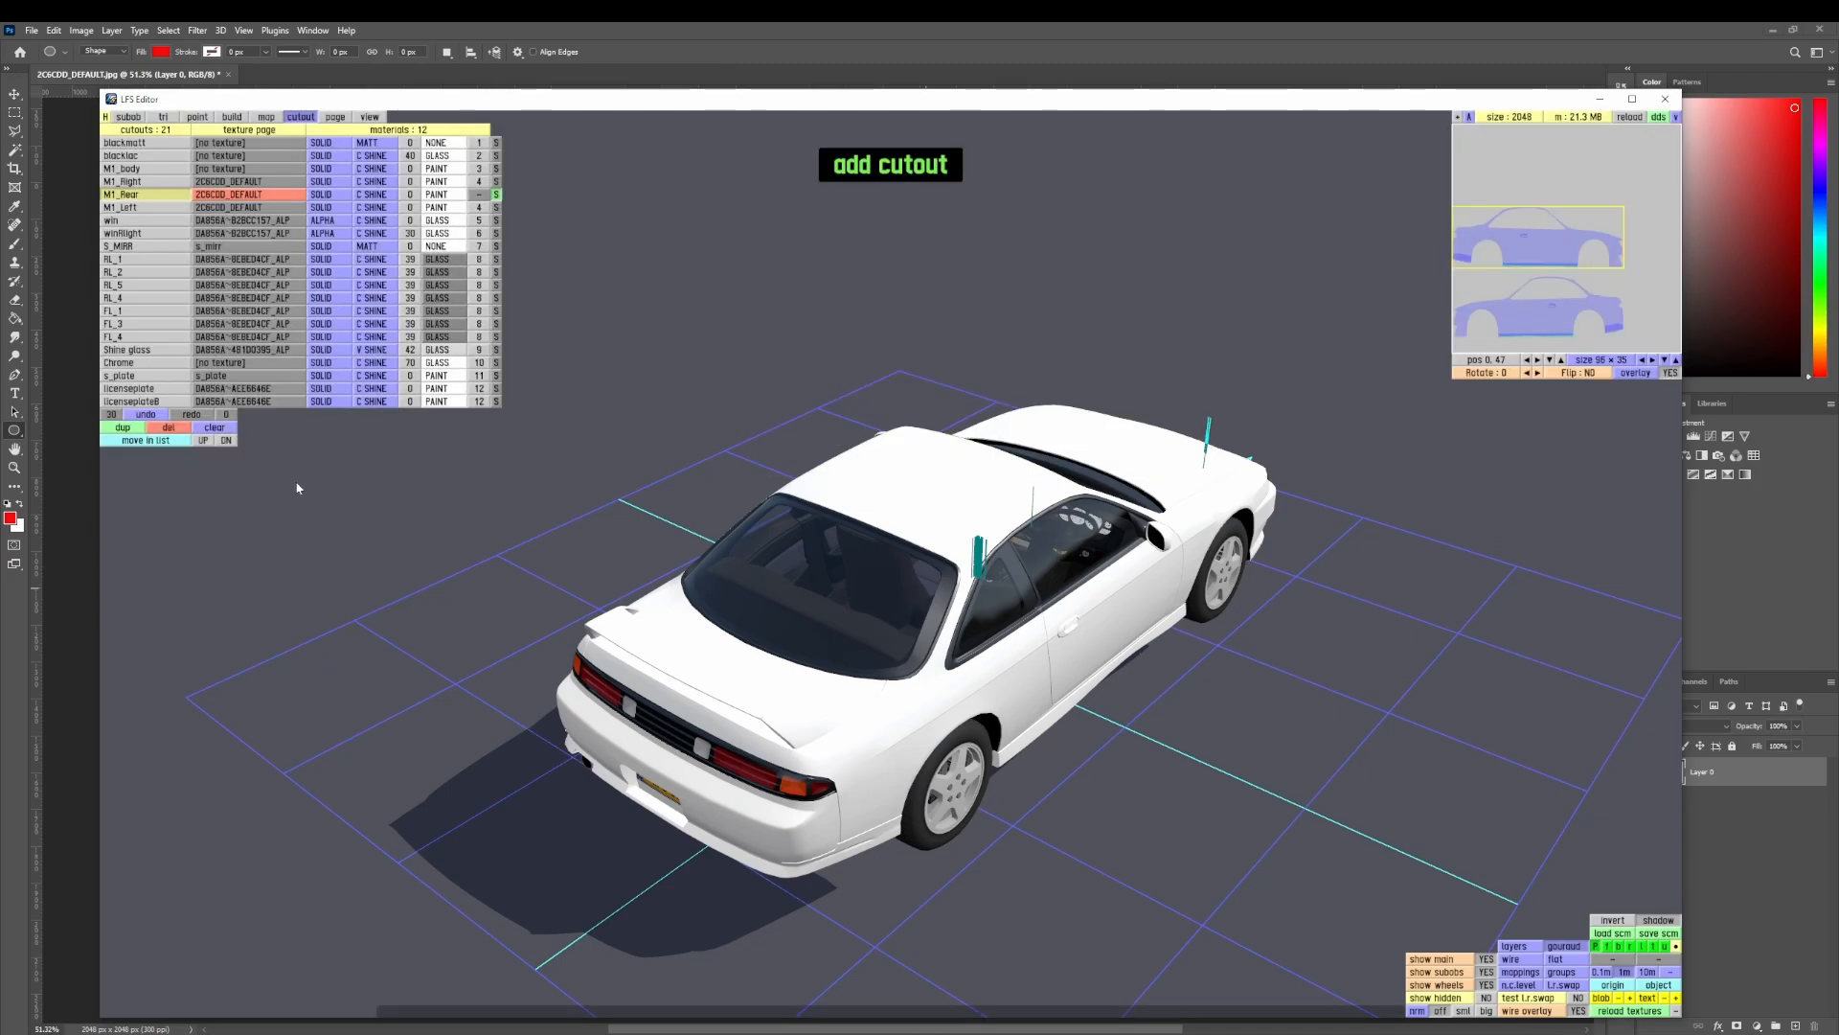
pyautogui.click(226, 441)
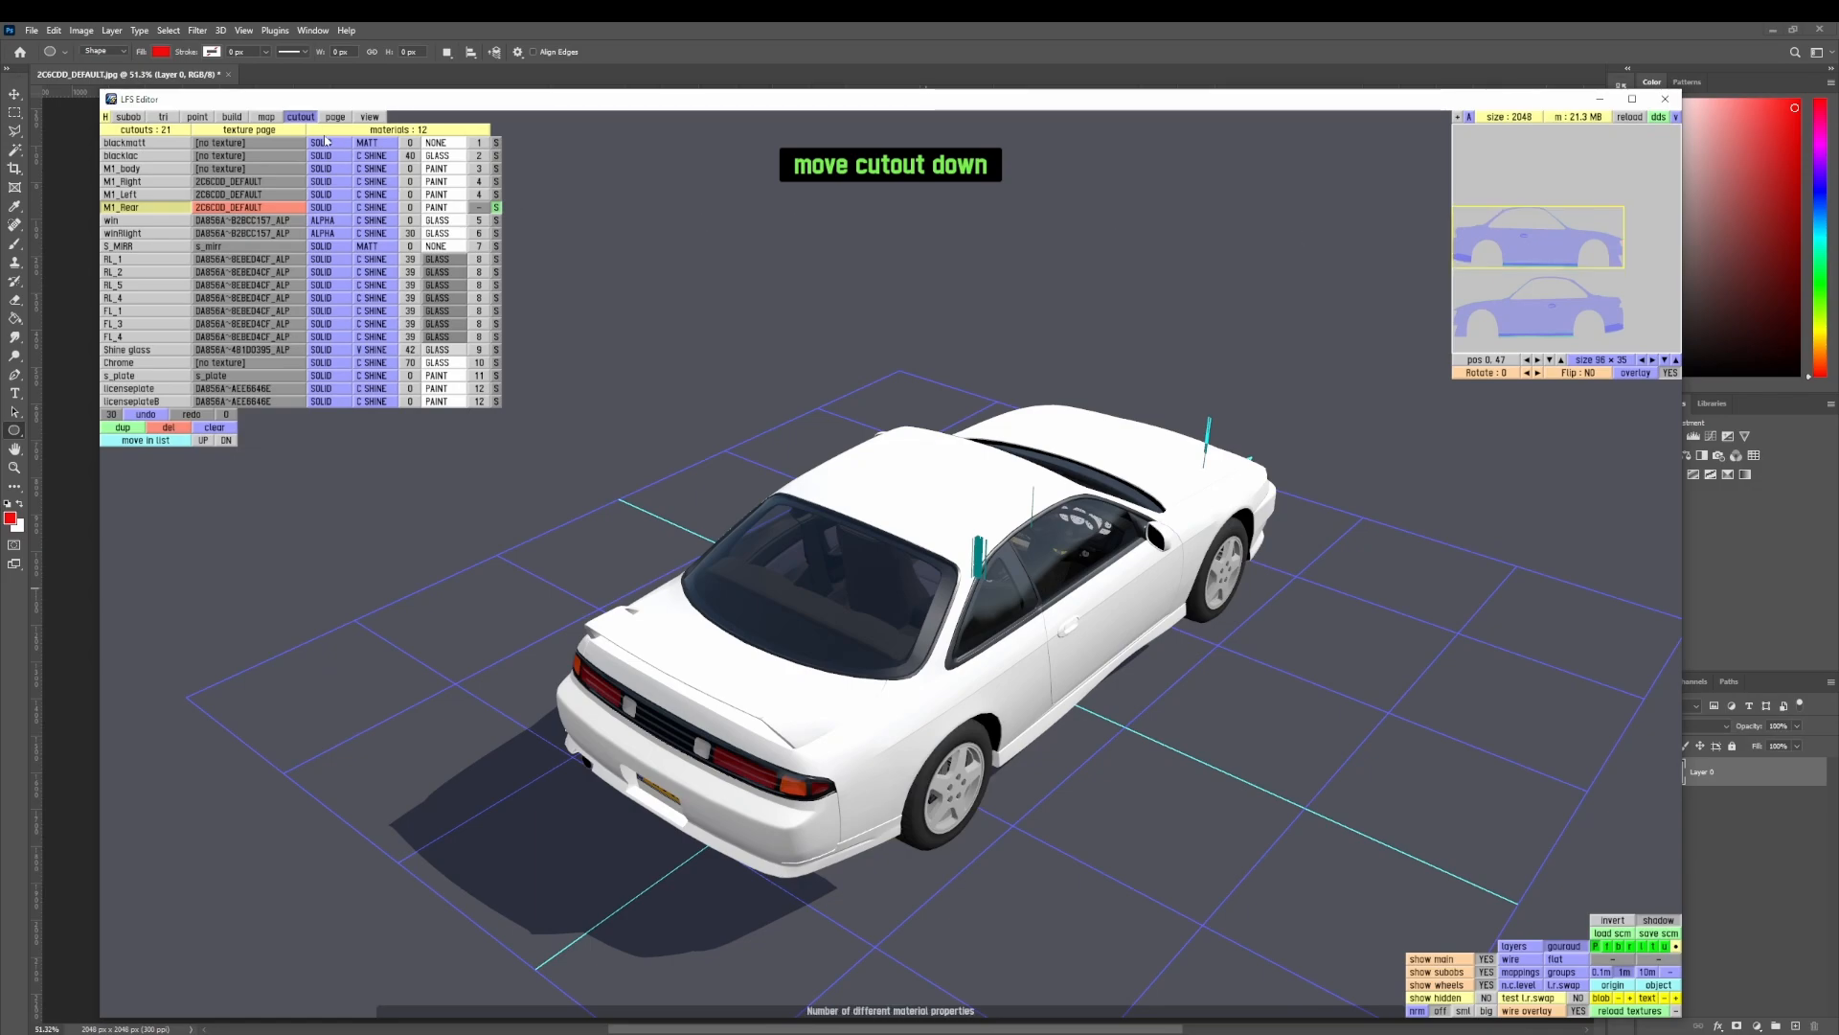
# - Set M1_Rear as the main cutout of the M1_Rear mapping
pyautogui.click(266, 117)
pyautogui.click(255, 168)
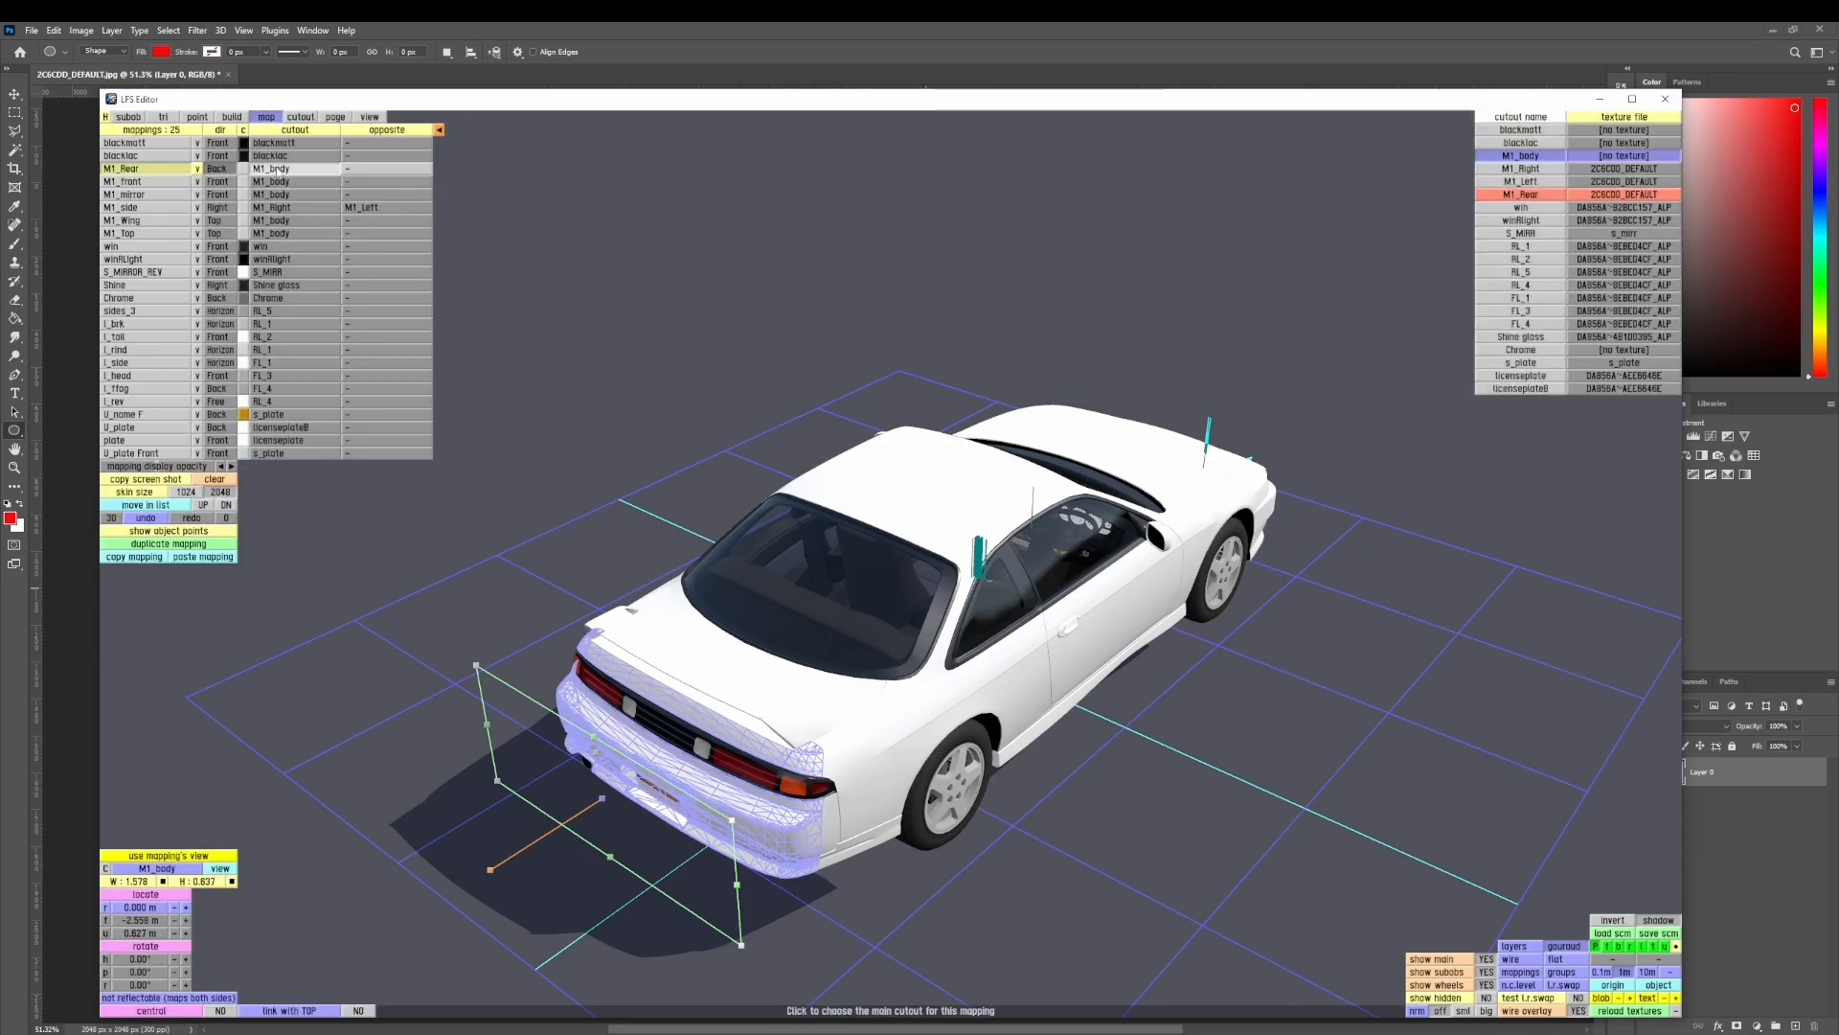
pyautogui.click(1530, 196)
# - Set the M1_Rear cutout's rotation to 1 and fit its region to about 41 × 21 beside the side outlines
pyautogui.click(303, 118)
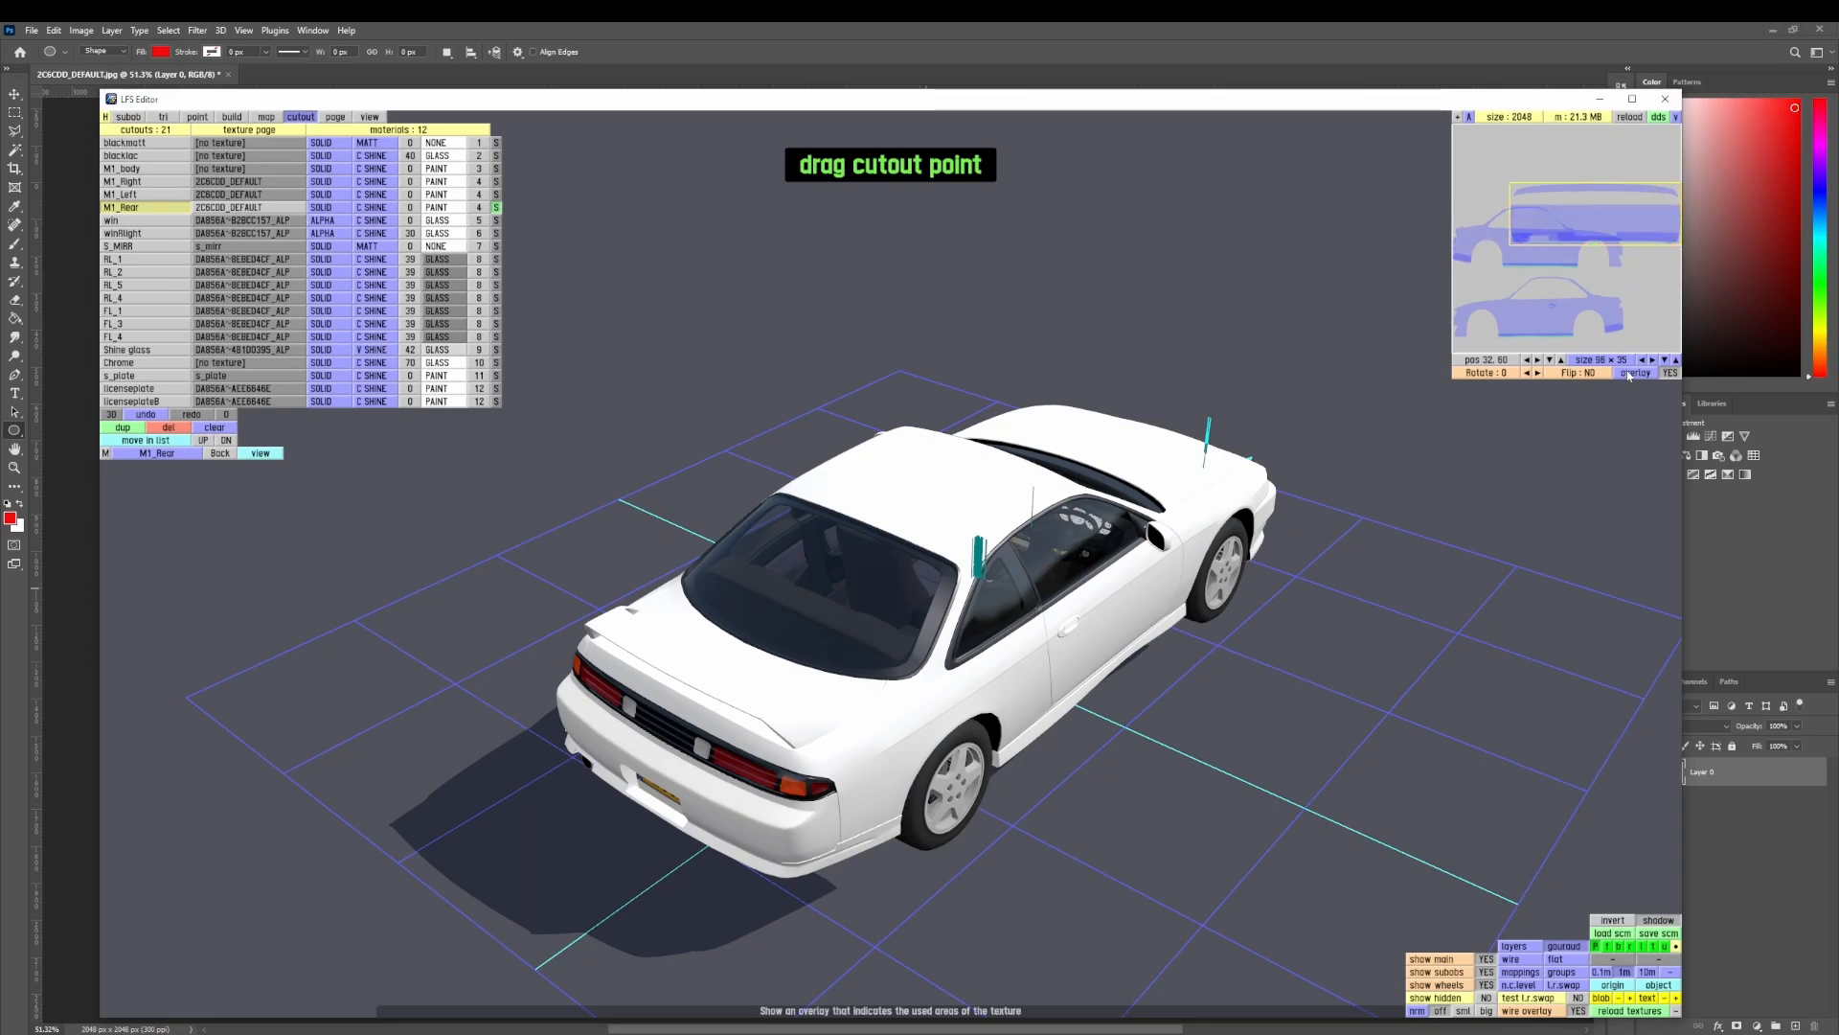
pyautogui.click(1527, 373)
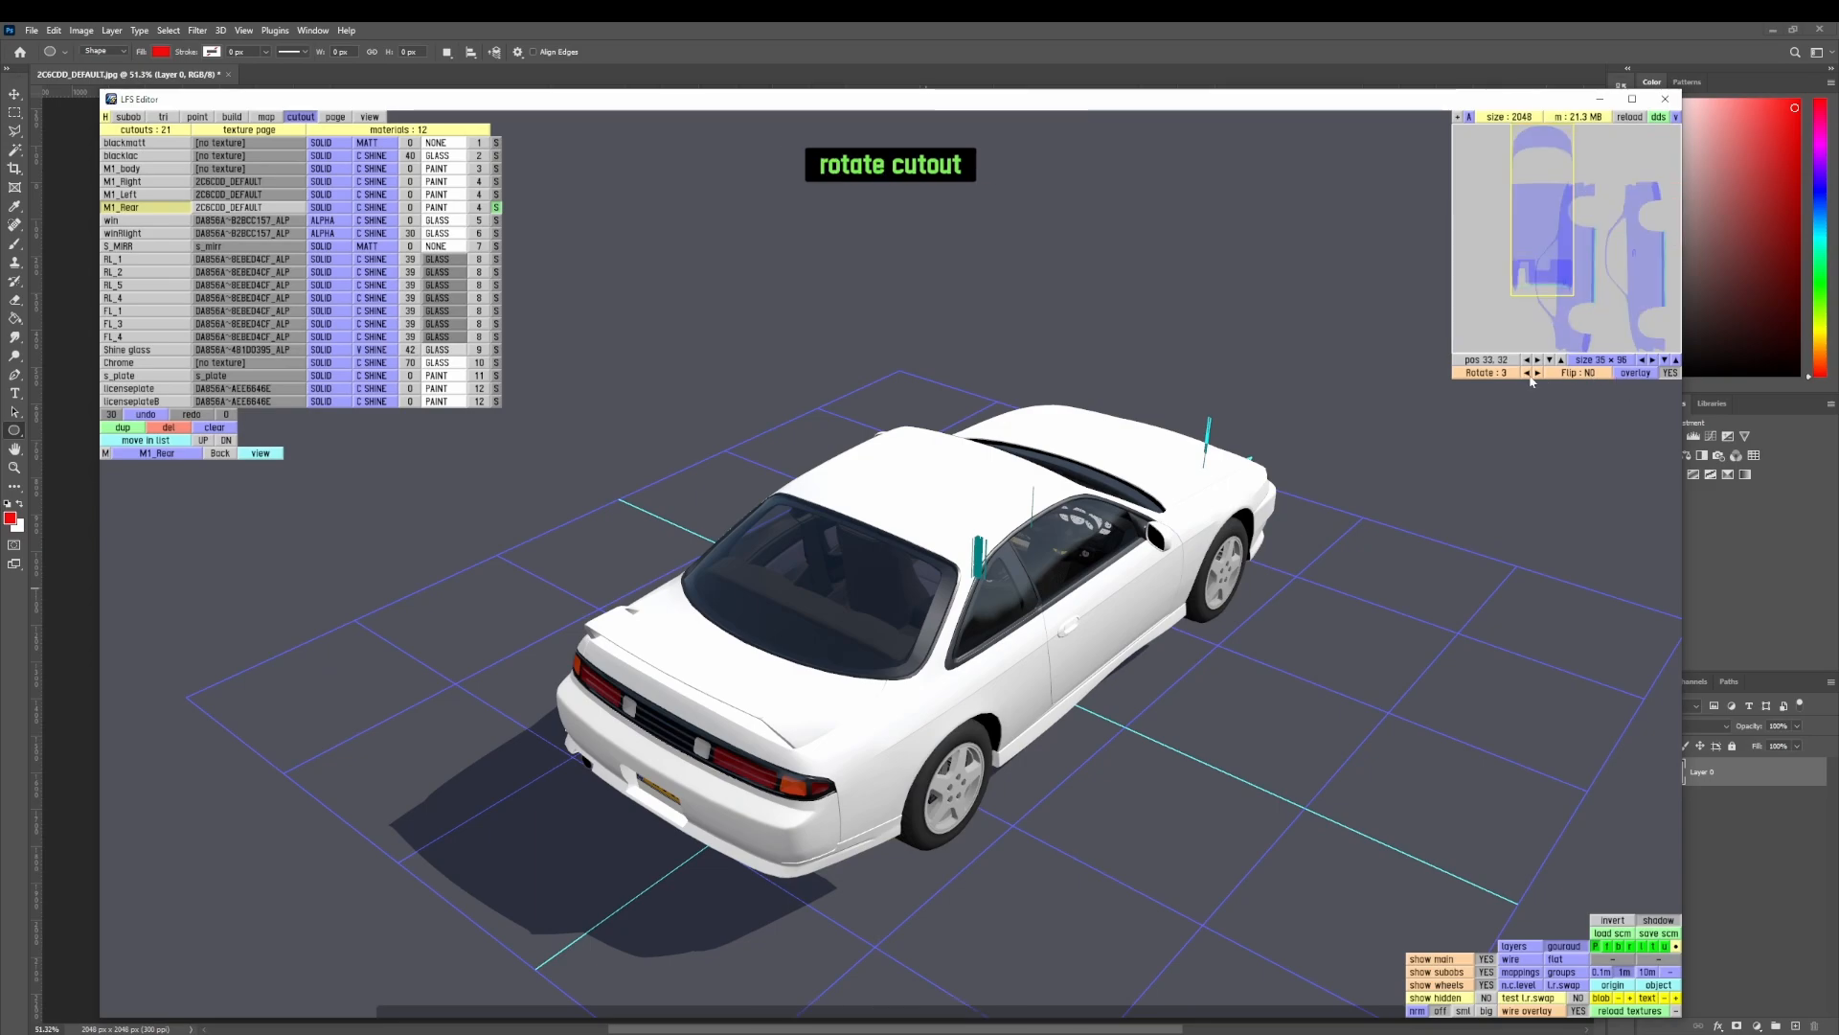
pyautogui.doubleClick(1528, 373)
pyautogui.moveTo(1591, 186); pyautogui.dragTo(1518, 331)
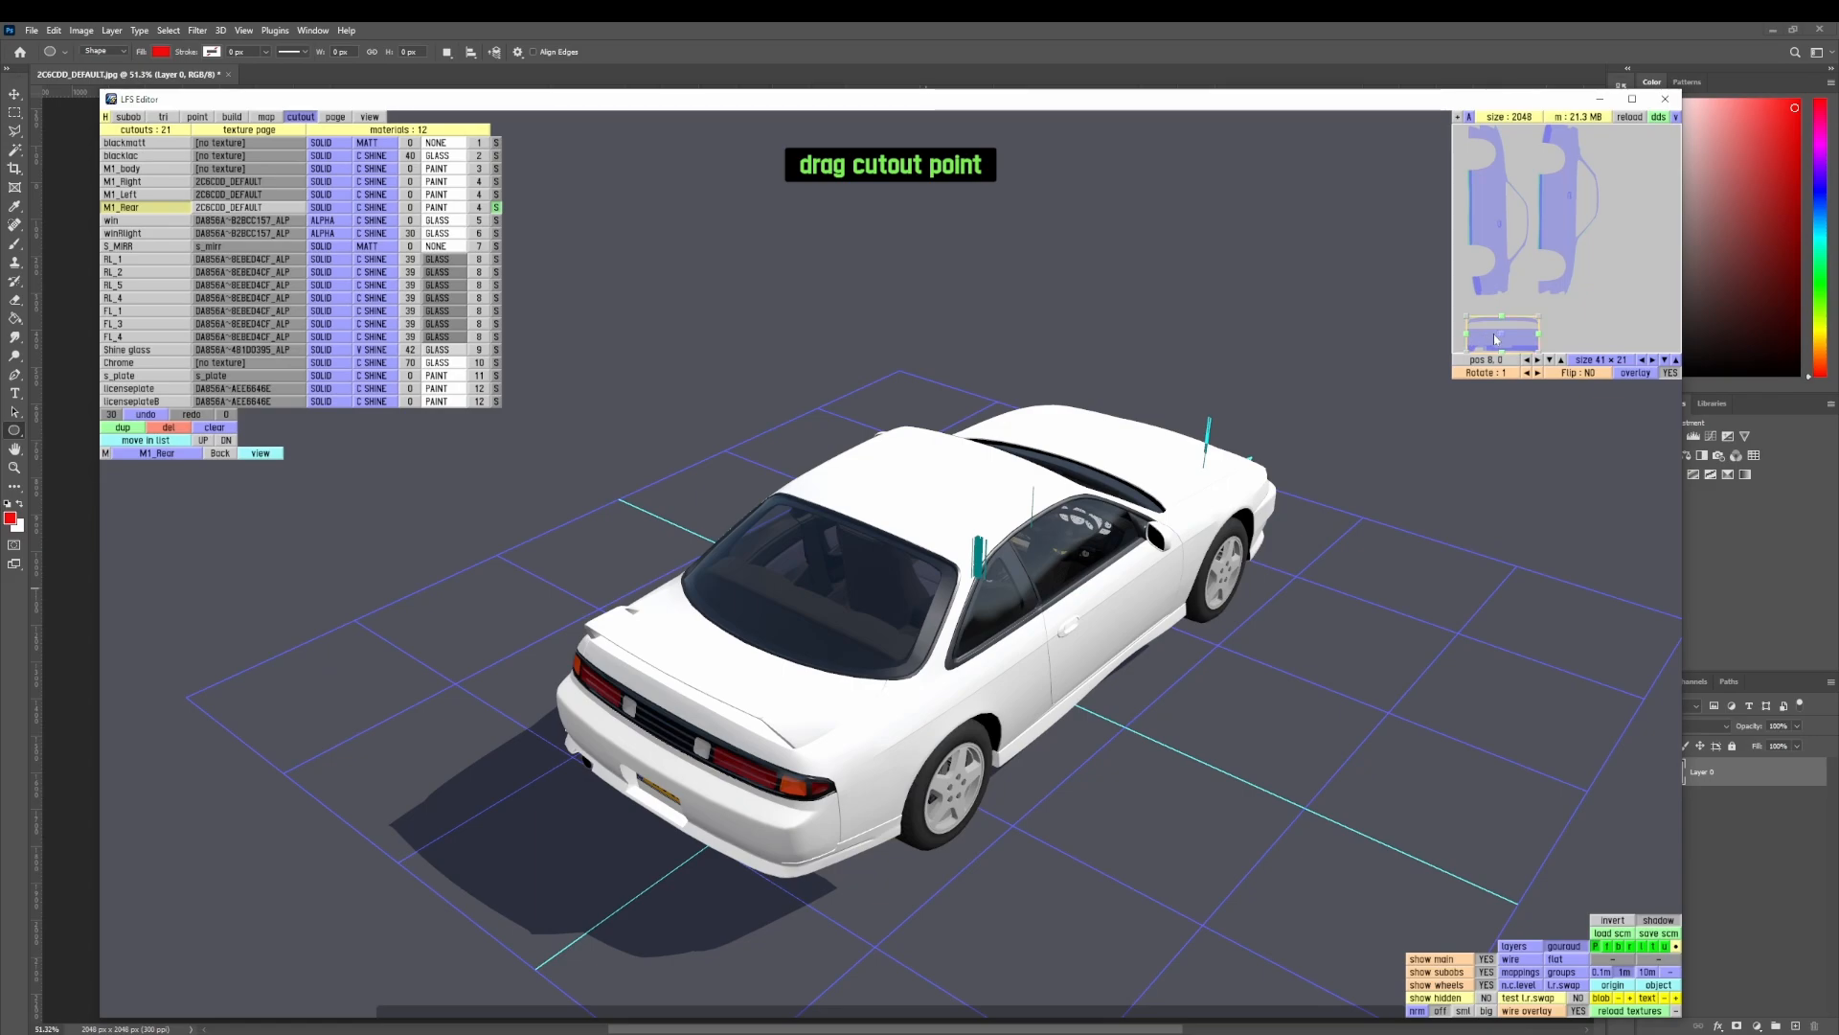
# - Check the M1_Right cutout's layout on the texture page and return to the M1_Rear mapping's settings
pyautogui.click(159, 194)
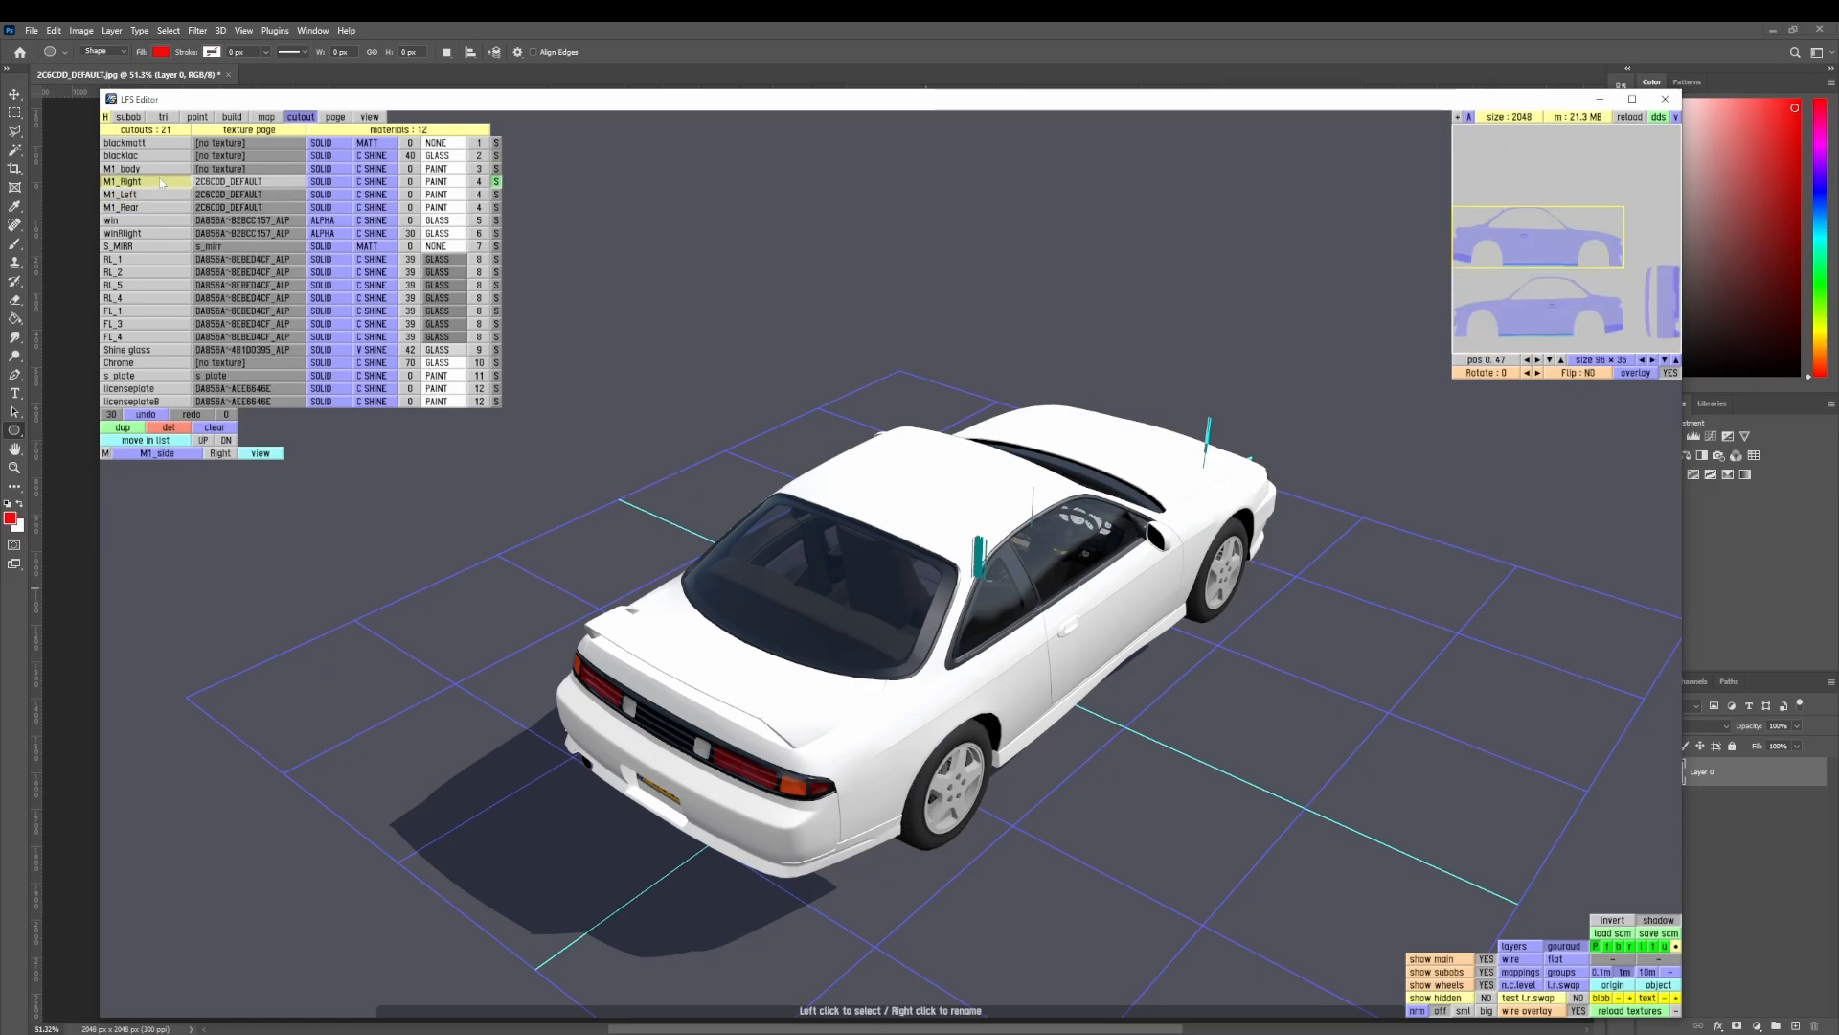
pyautogui.click(157, 169)
pyautogui.click(266, 116)
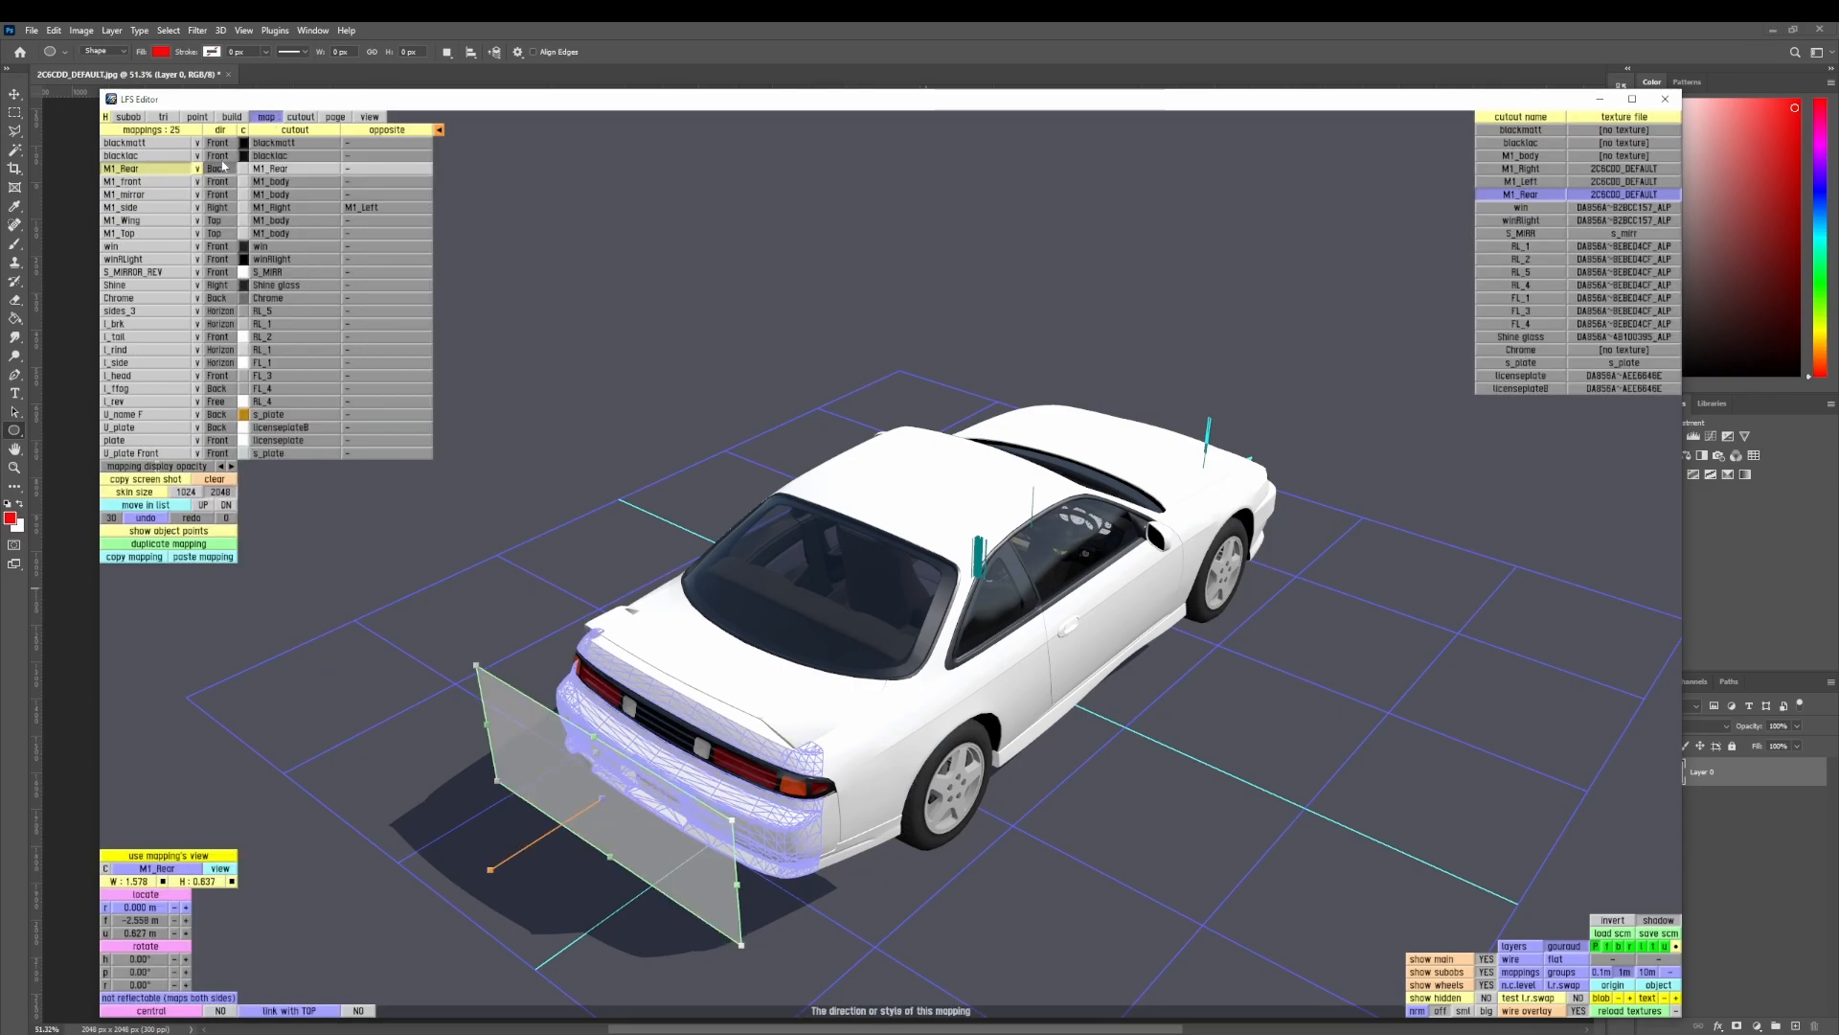
# - Duplicate the M1_Rear cutout under the name M1_Front
pyautogui.click(158, 207)
pyautogui.click(158, 221)
pyautogui.click(158, 181)
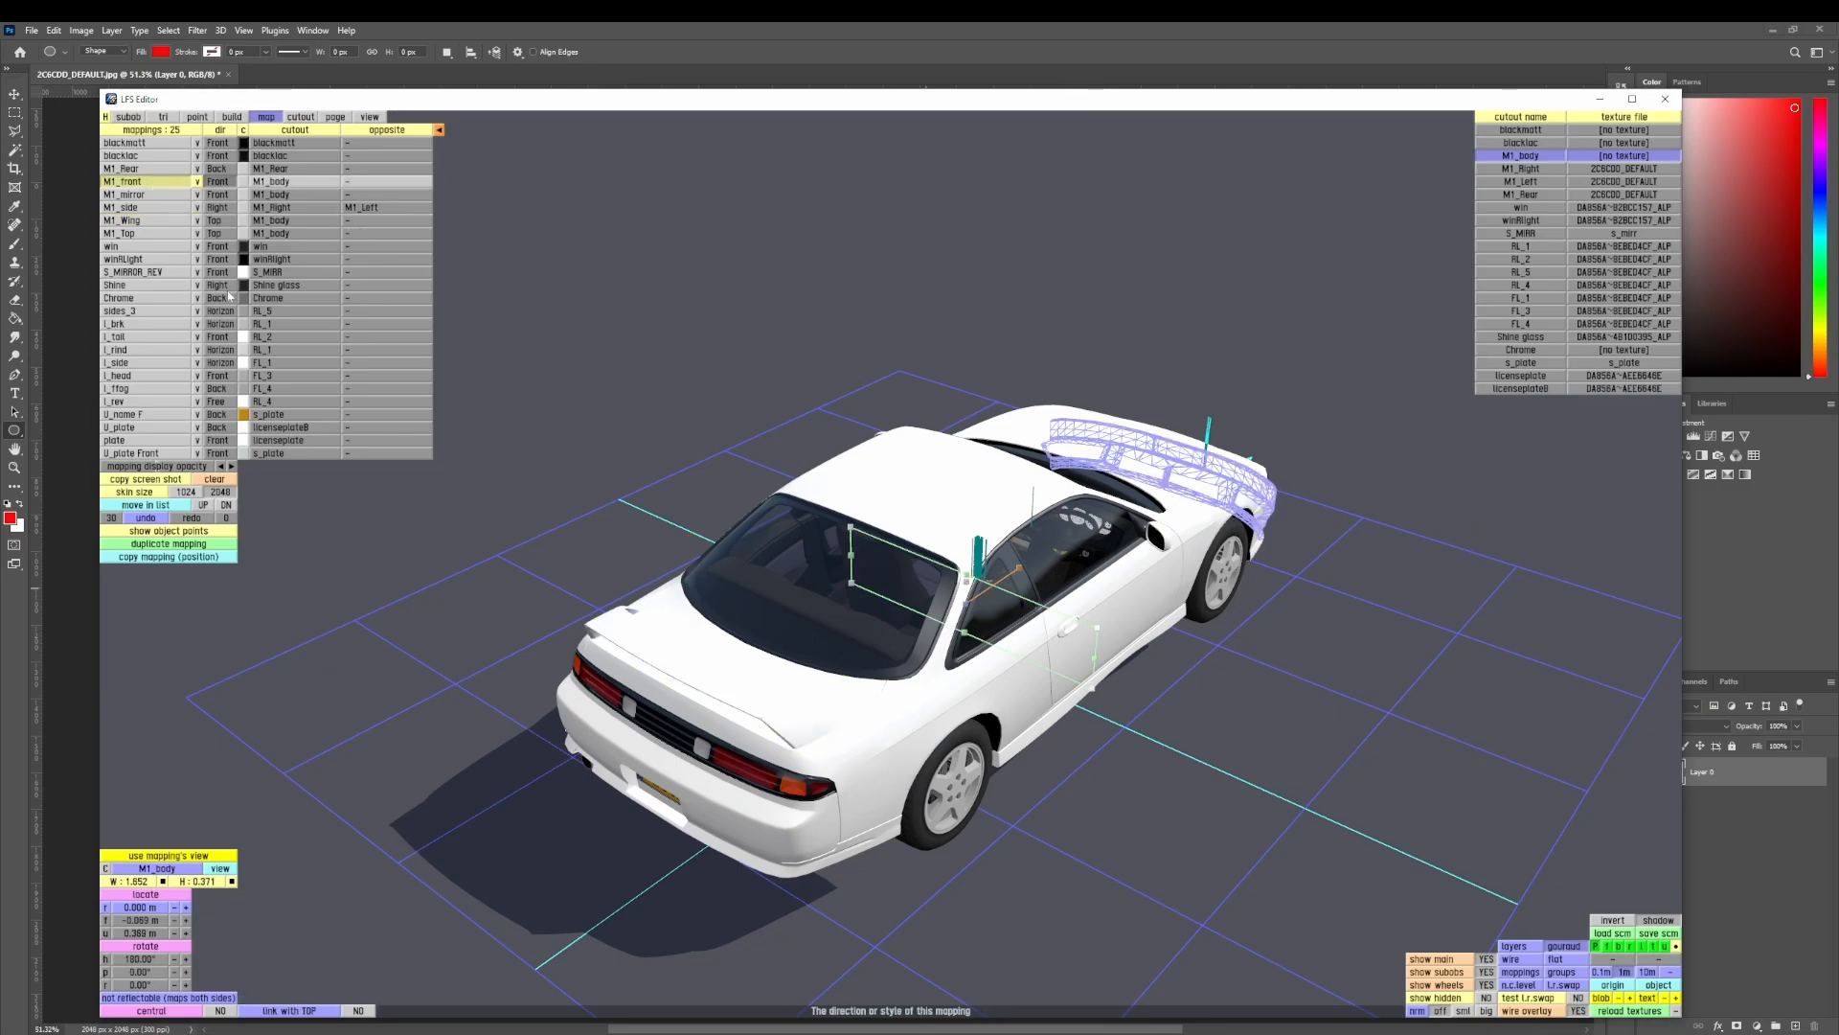
pyautogui.click(307, 116)
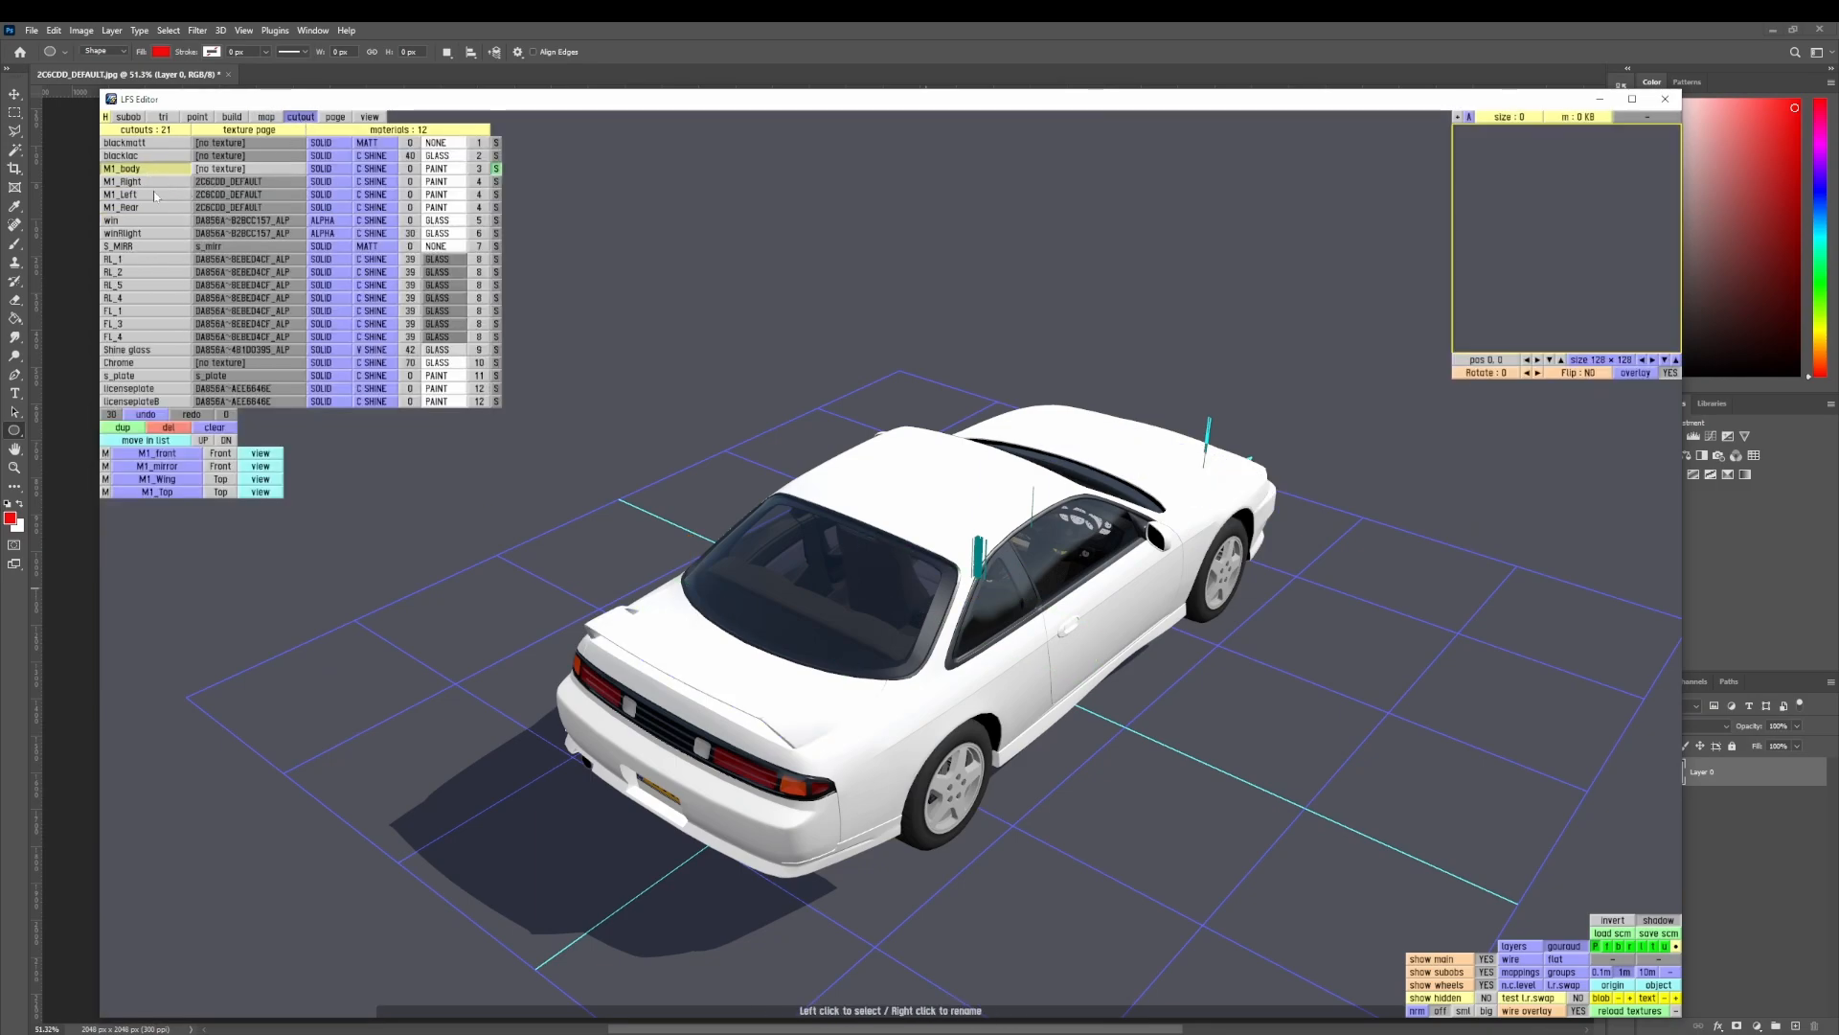
pyautogui.click(152, 194)
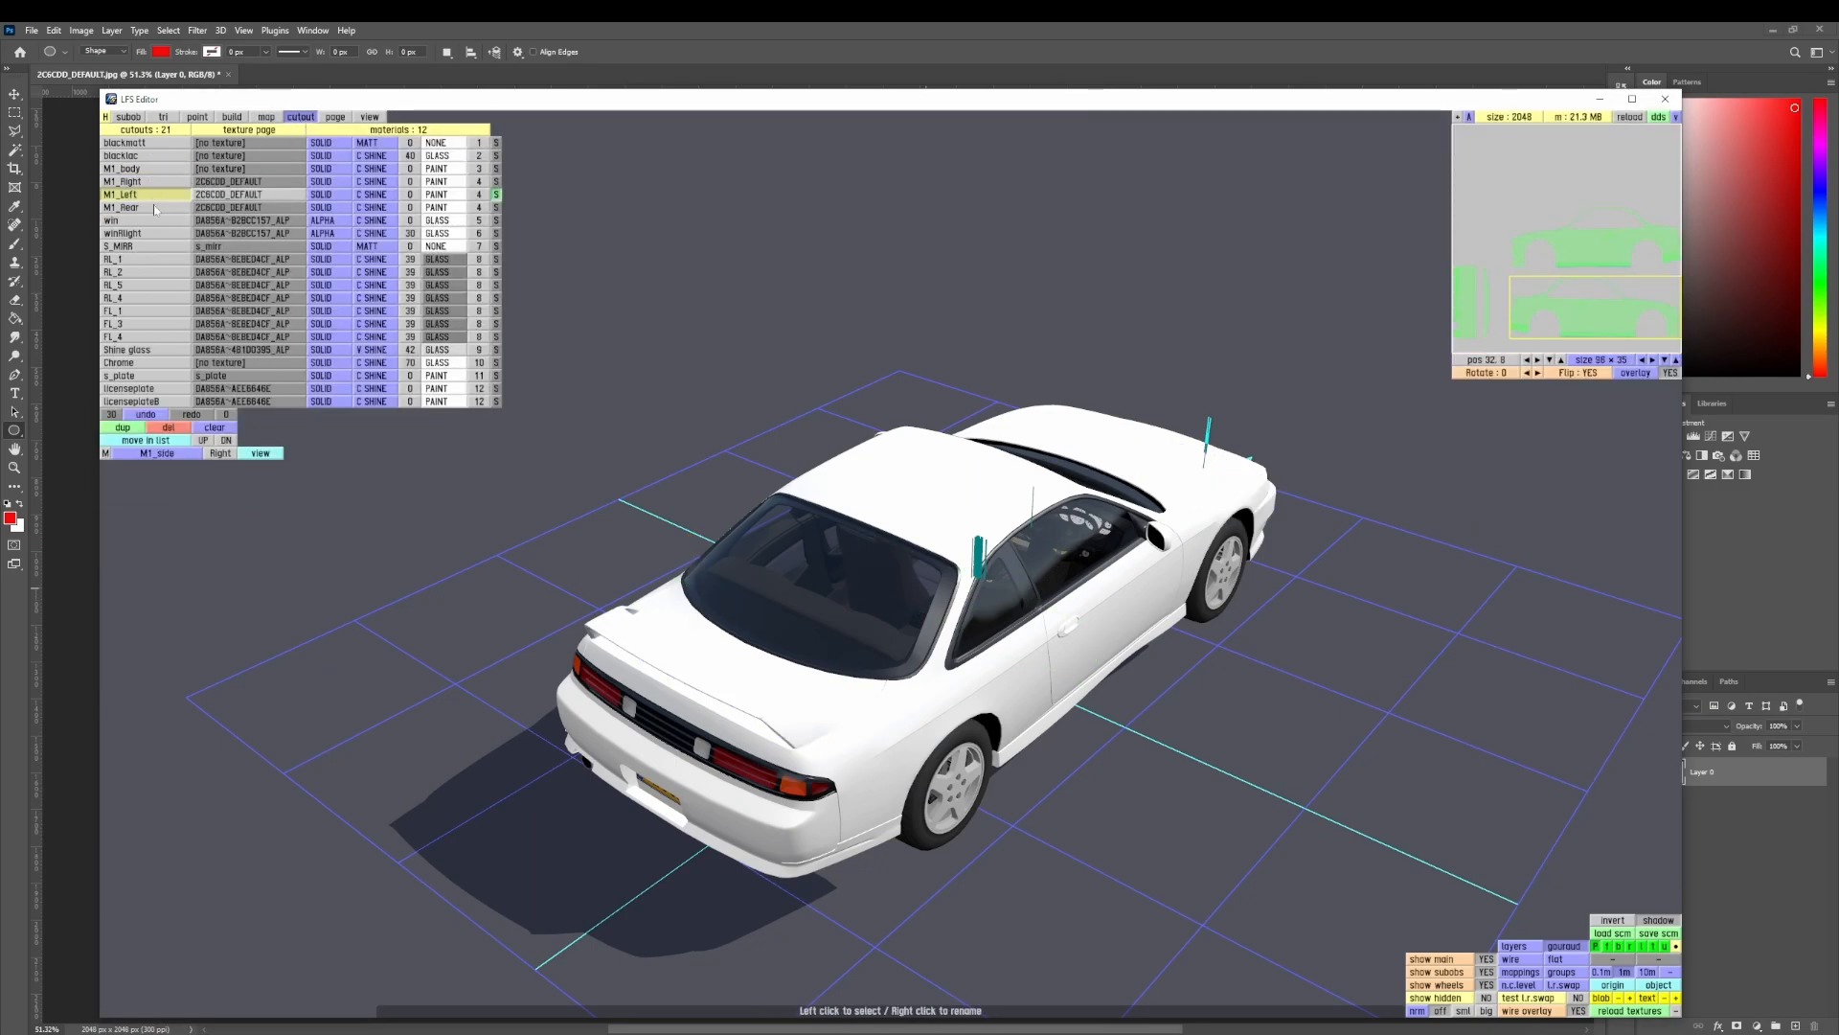
pyautogui.click(154, 207)
pyautogui.click(125, 427)
pyautogui.press('BackSpace')
pyautogui.press('BackSpace')
pyautogui.press('BackSpace')
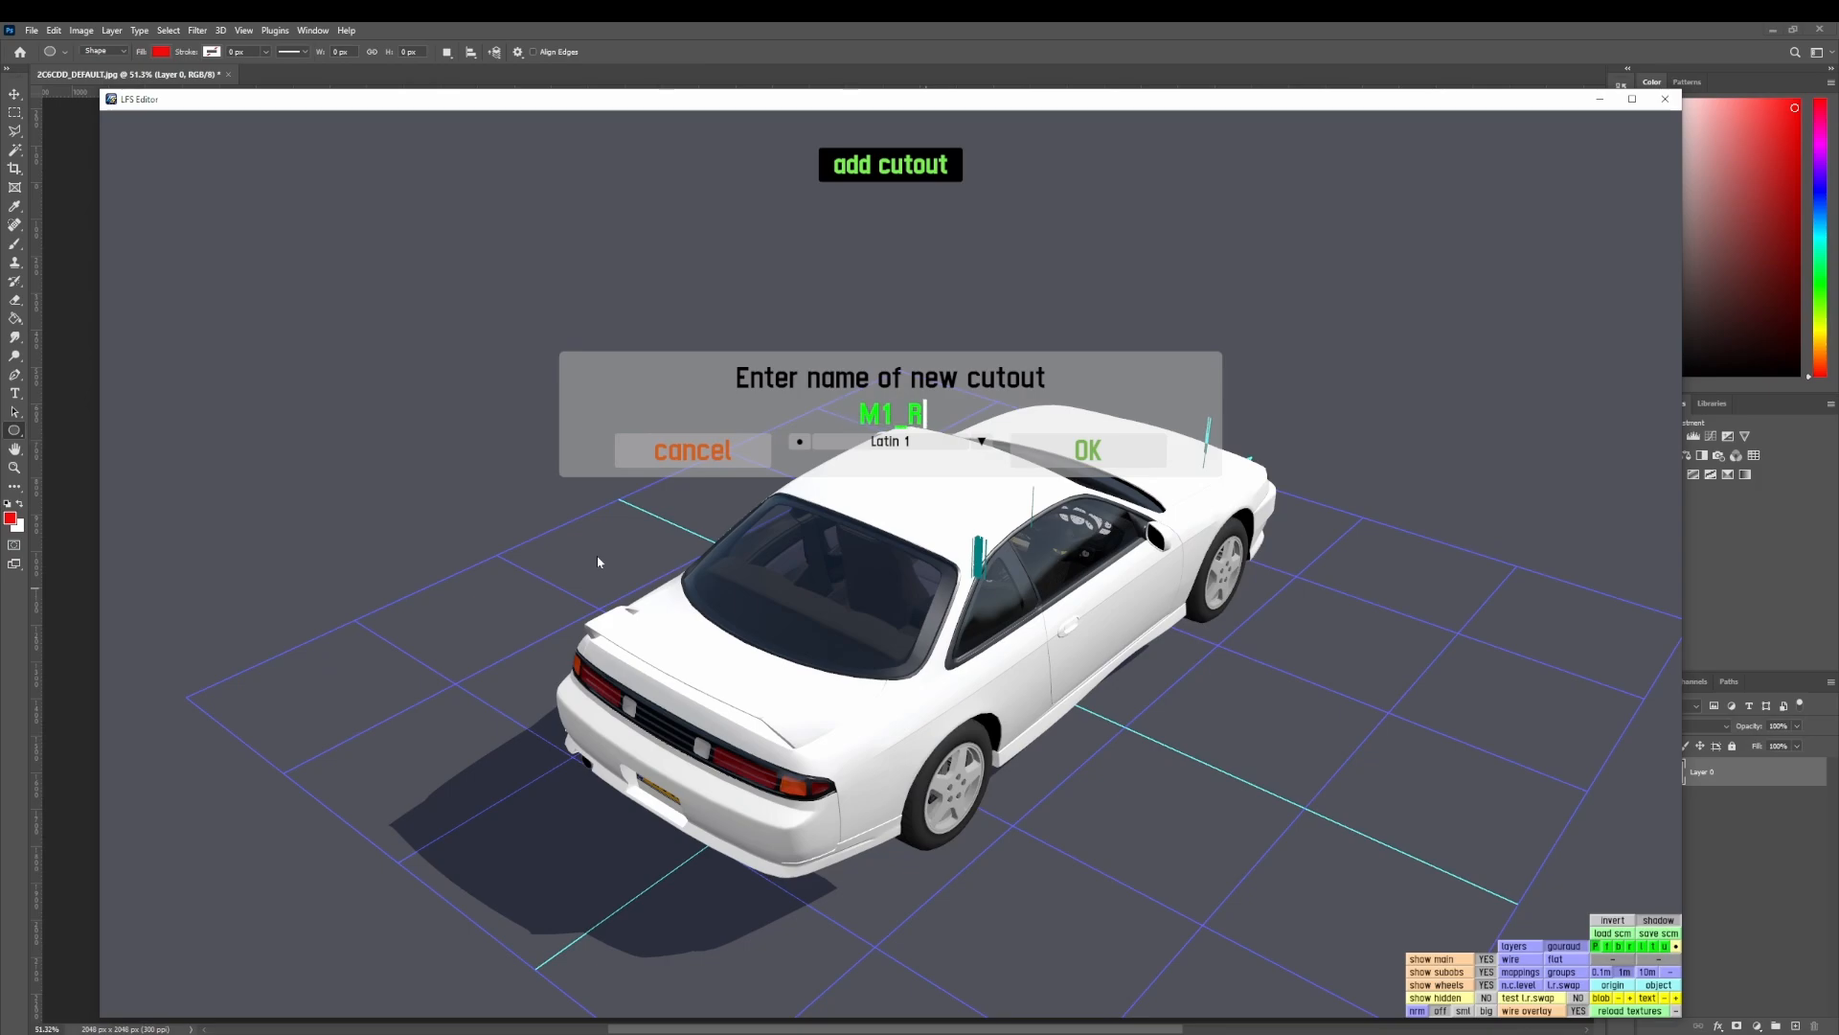
pyautogui.press('BackSpace')
pyautogui.write('Front')
pyautogui.press('Return')
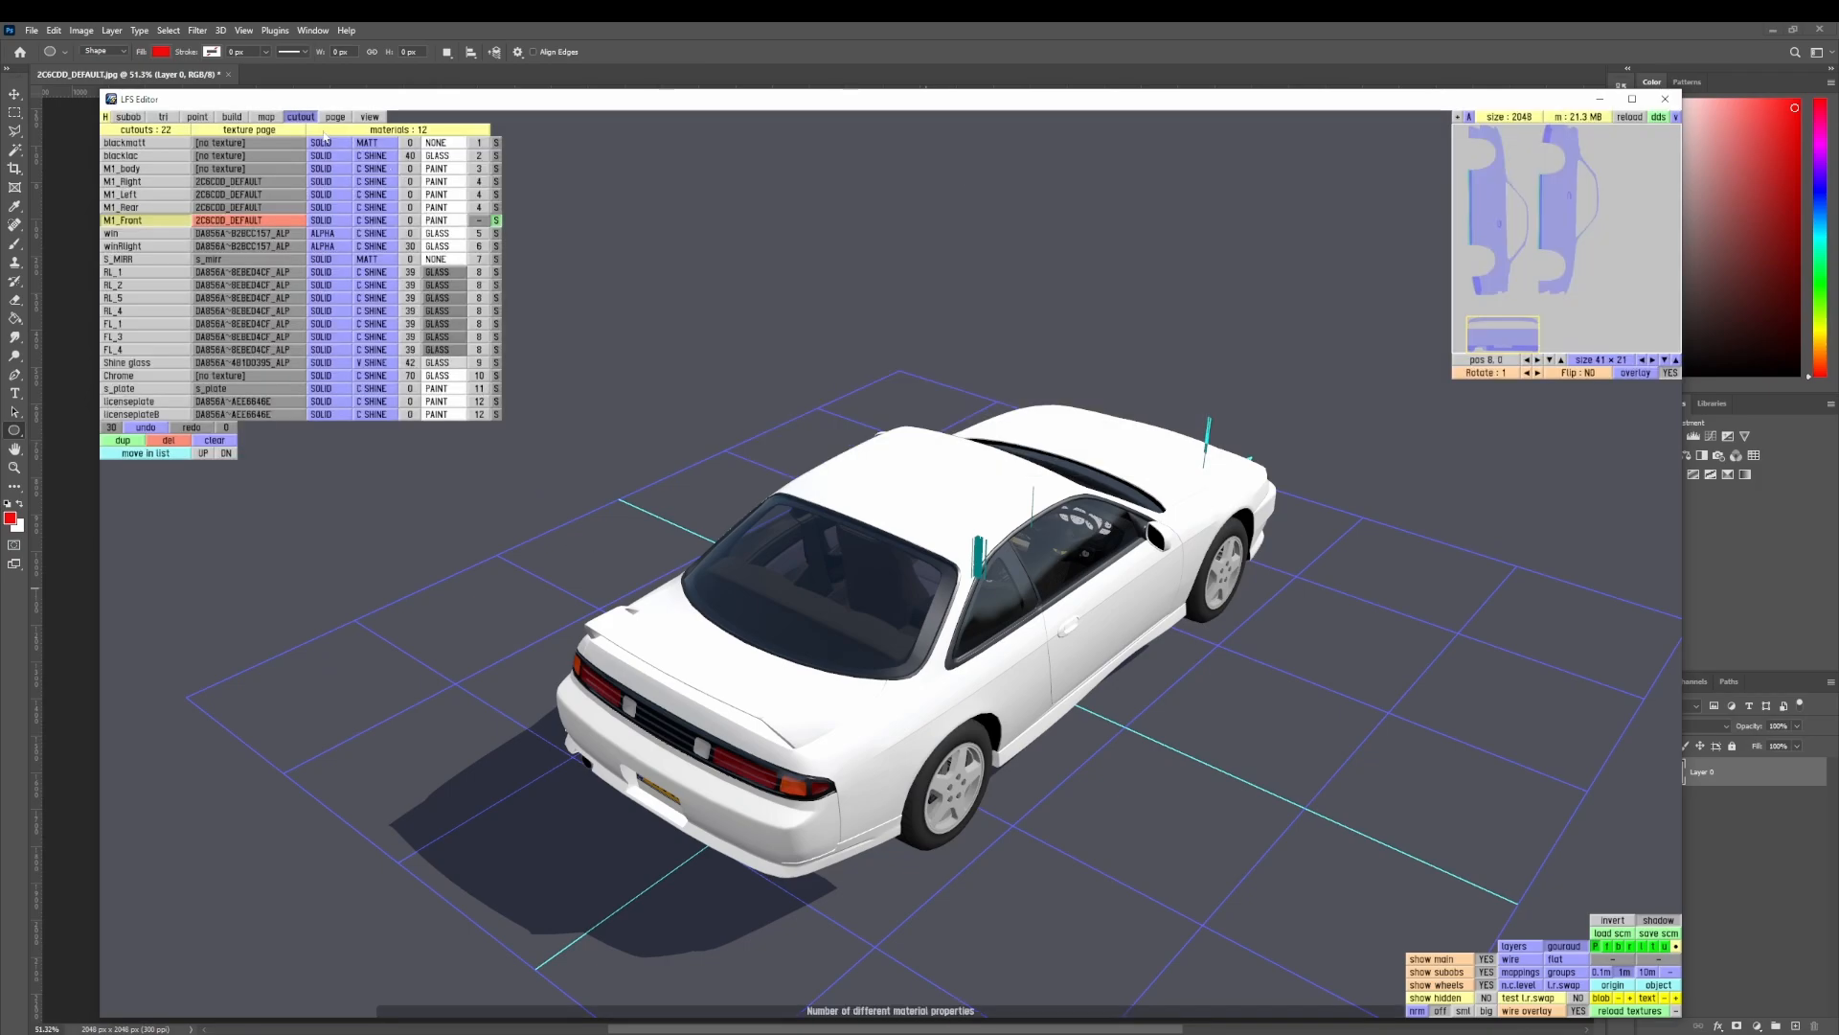
# - Assign the M1_Front cutout to the M1_front mapping and place its region at position 85, 0 with a size of 41 × 14
pyautogui.click(266, 116)
pyautogui.click(276, 182)
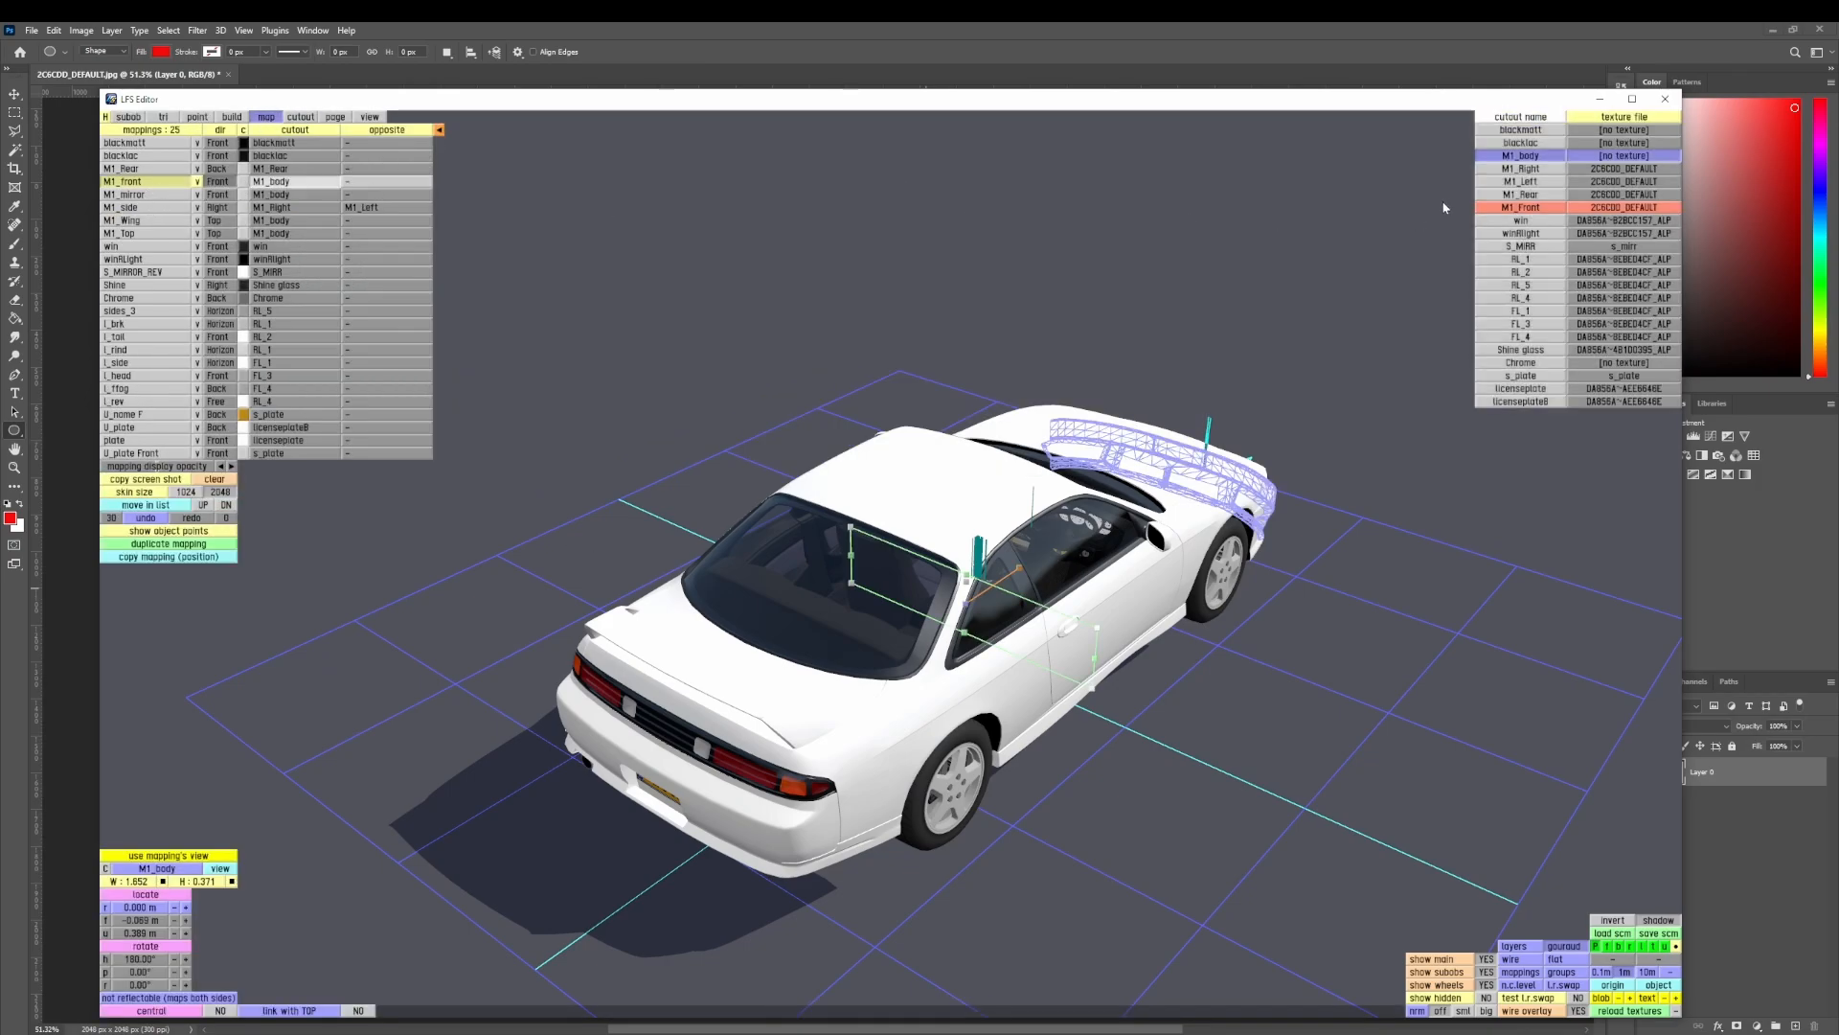
pyautogui.click(301, 121)
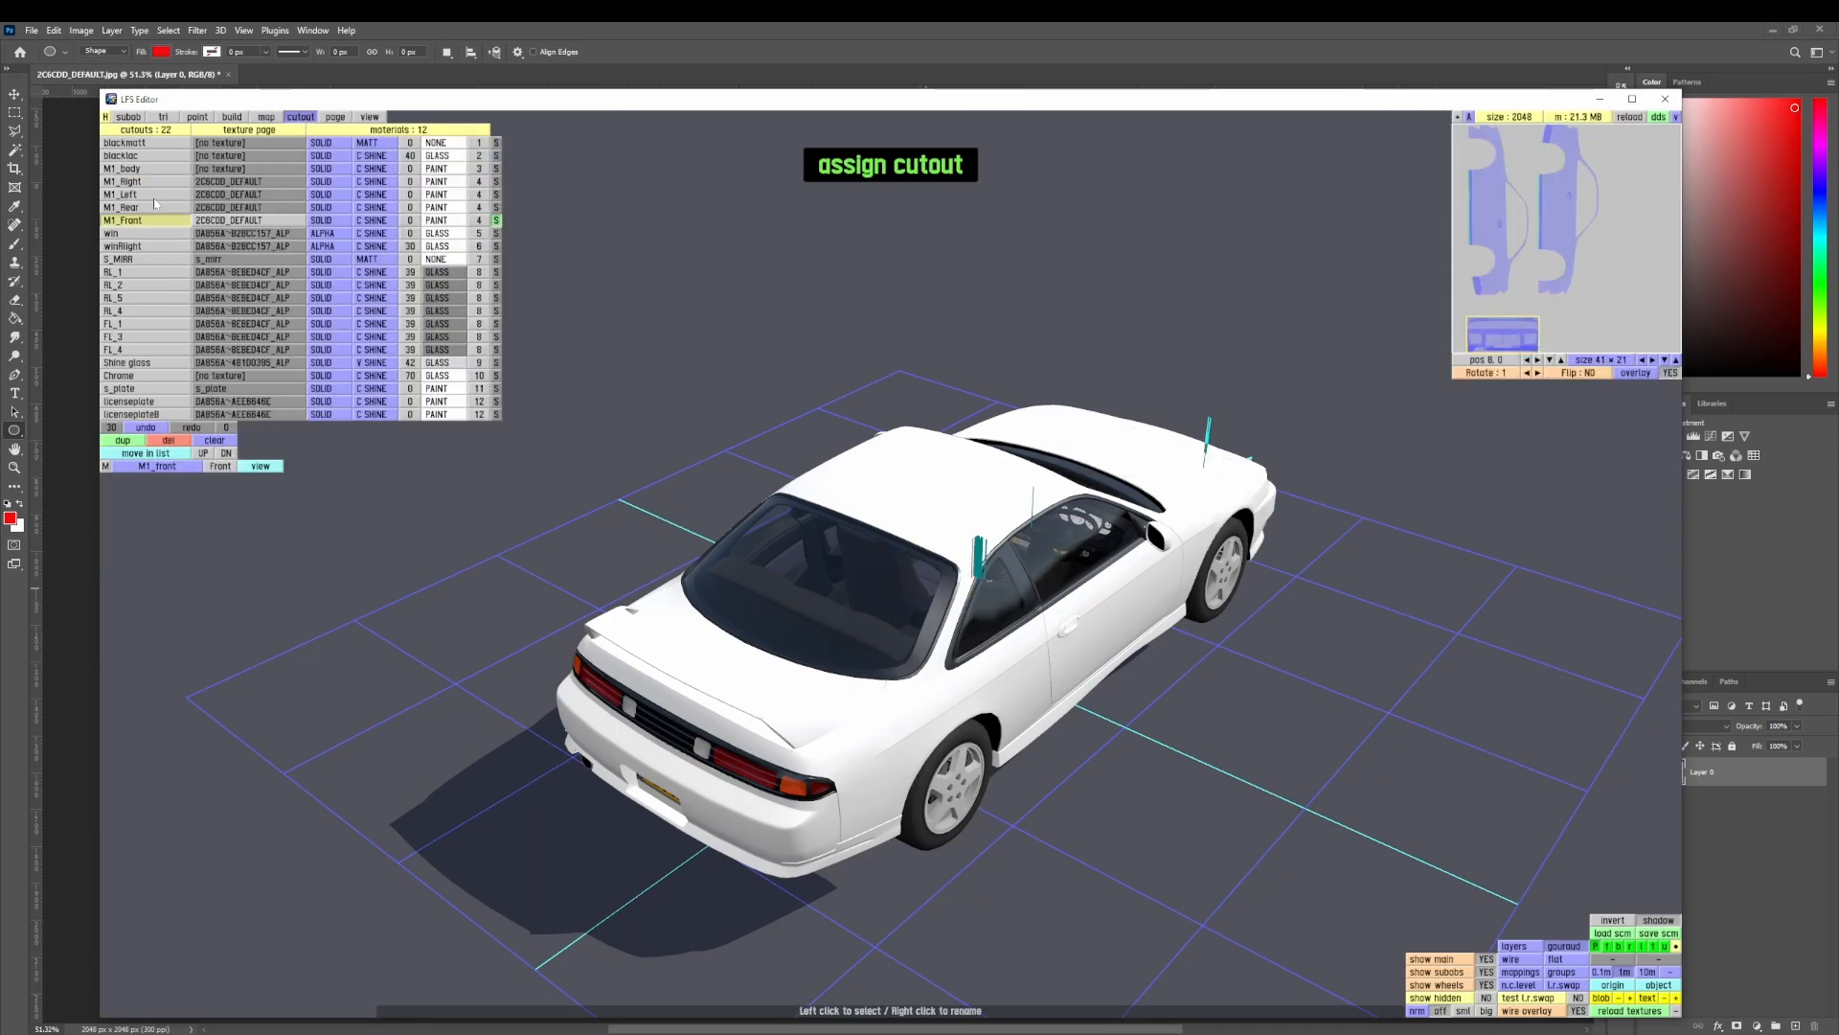
pyautogui.moveTo(1504, 327); pyautogui.dragTo(1518, 338)
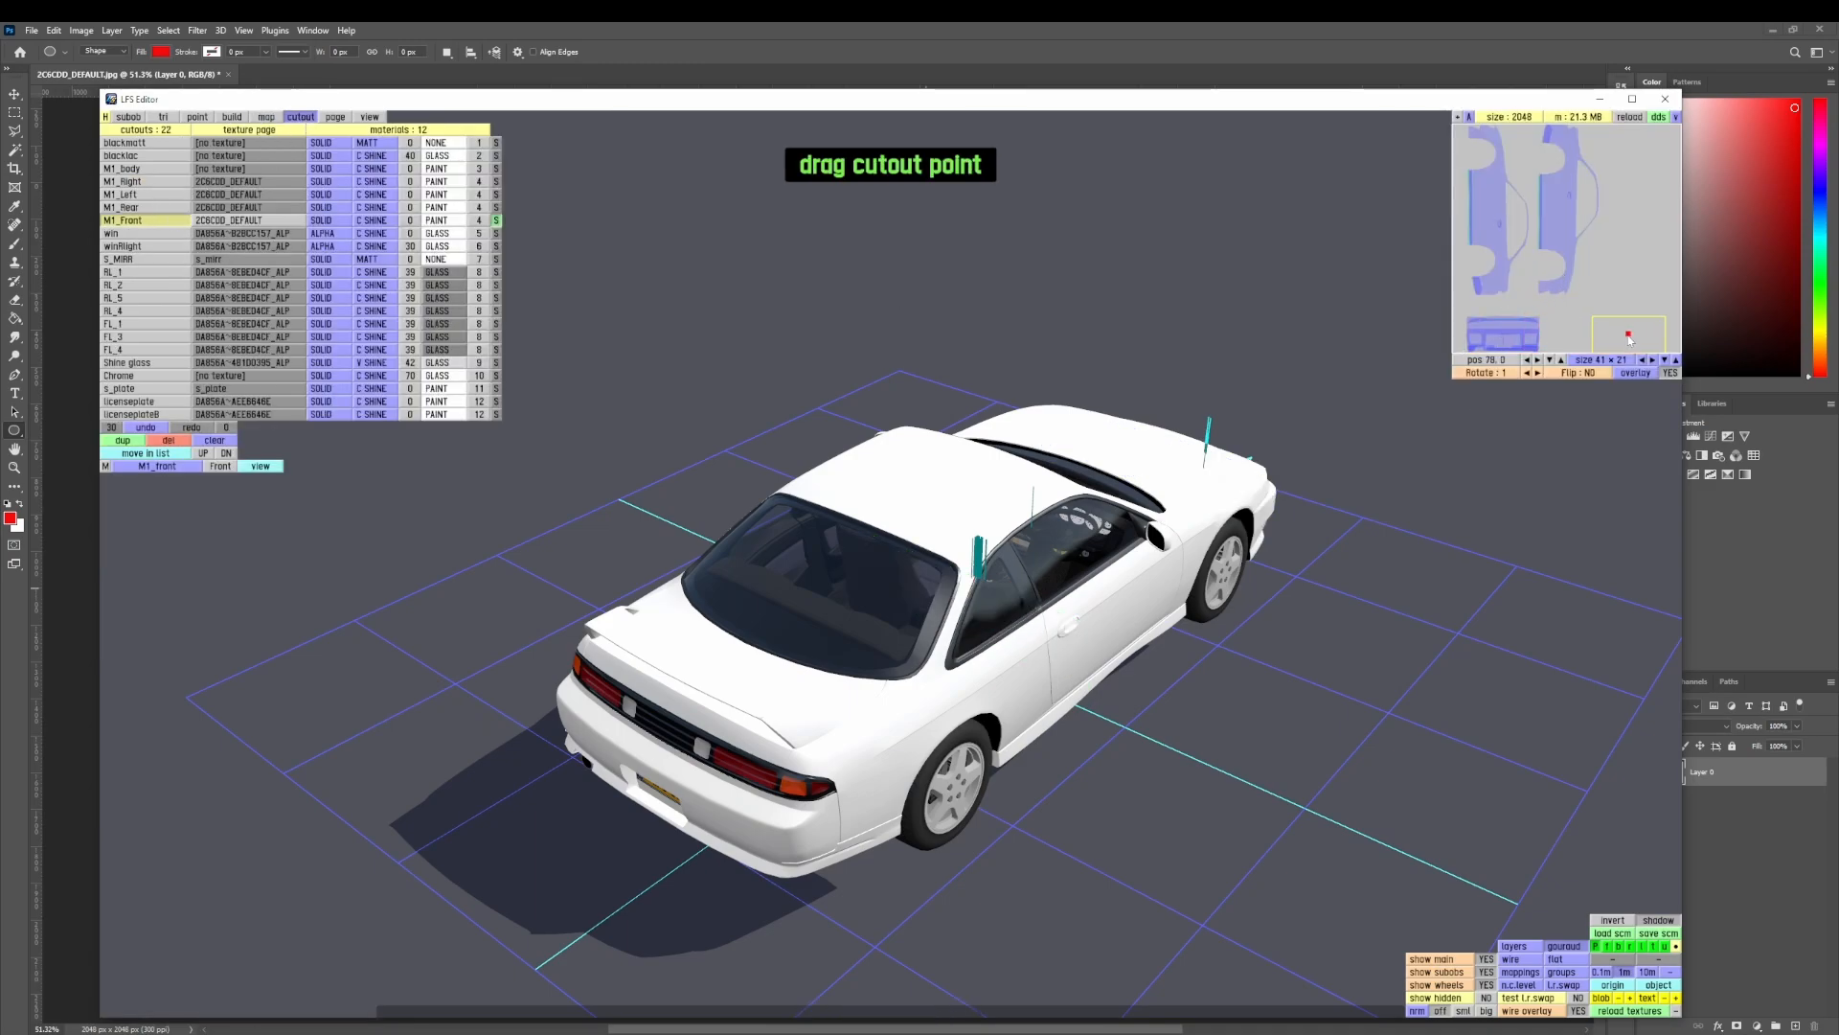
pyautogui.moveTo(1628, 340); pyautogui.dragTo(1633, 339)
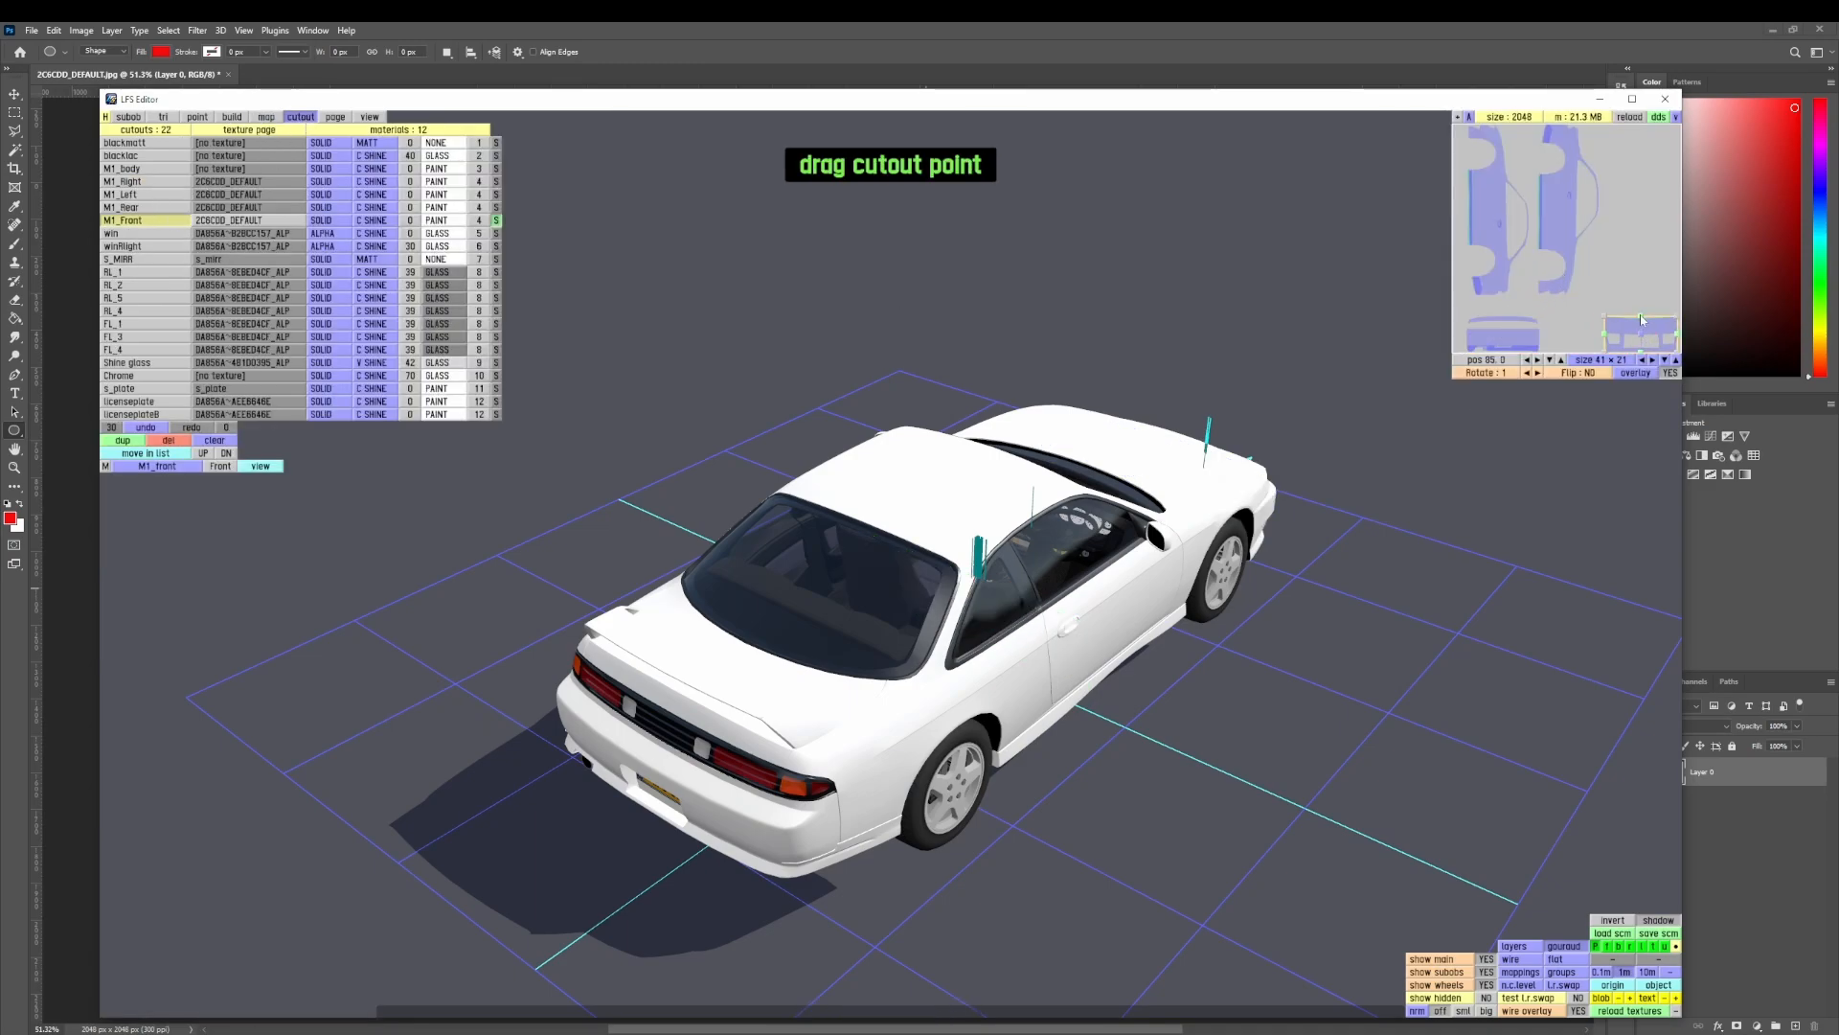
pyautogui.moveTo(1642, 335); pyautogui.dragTo(1643, 333)
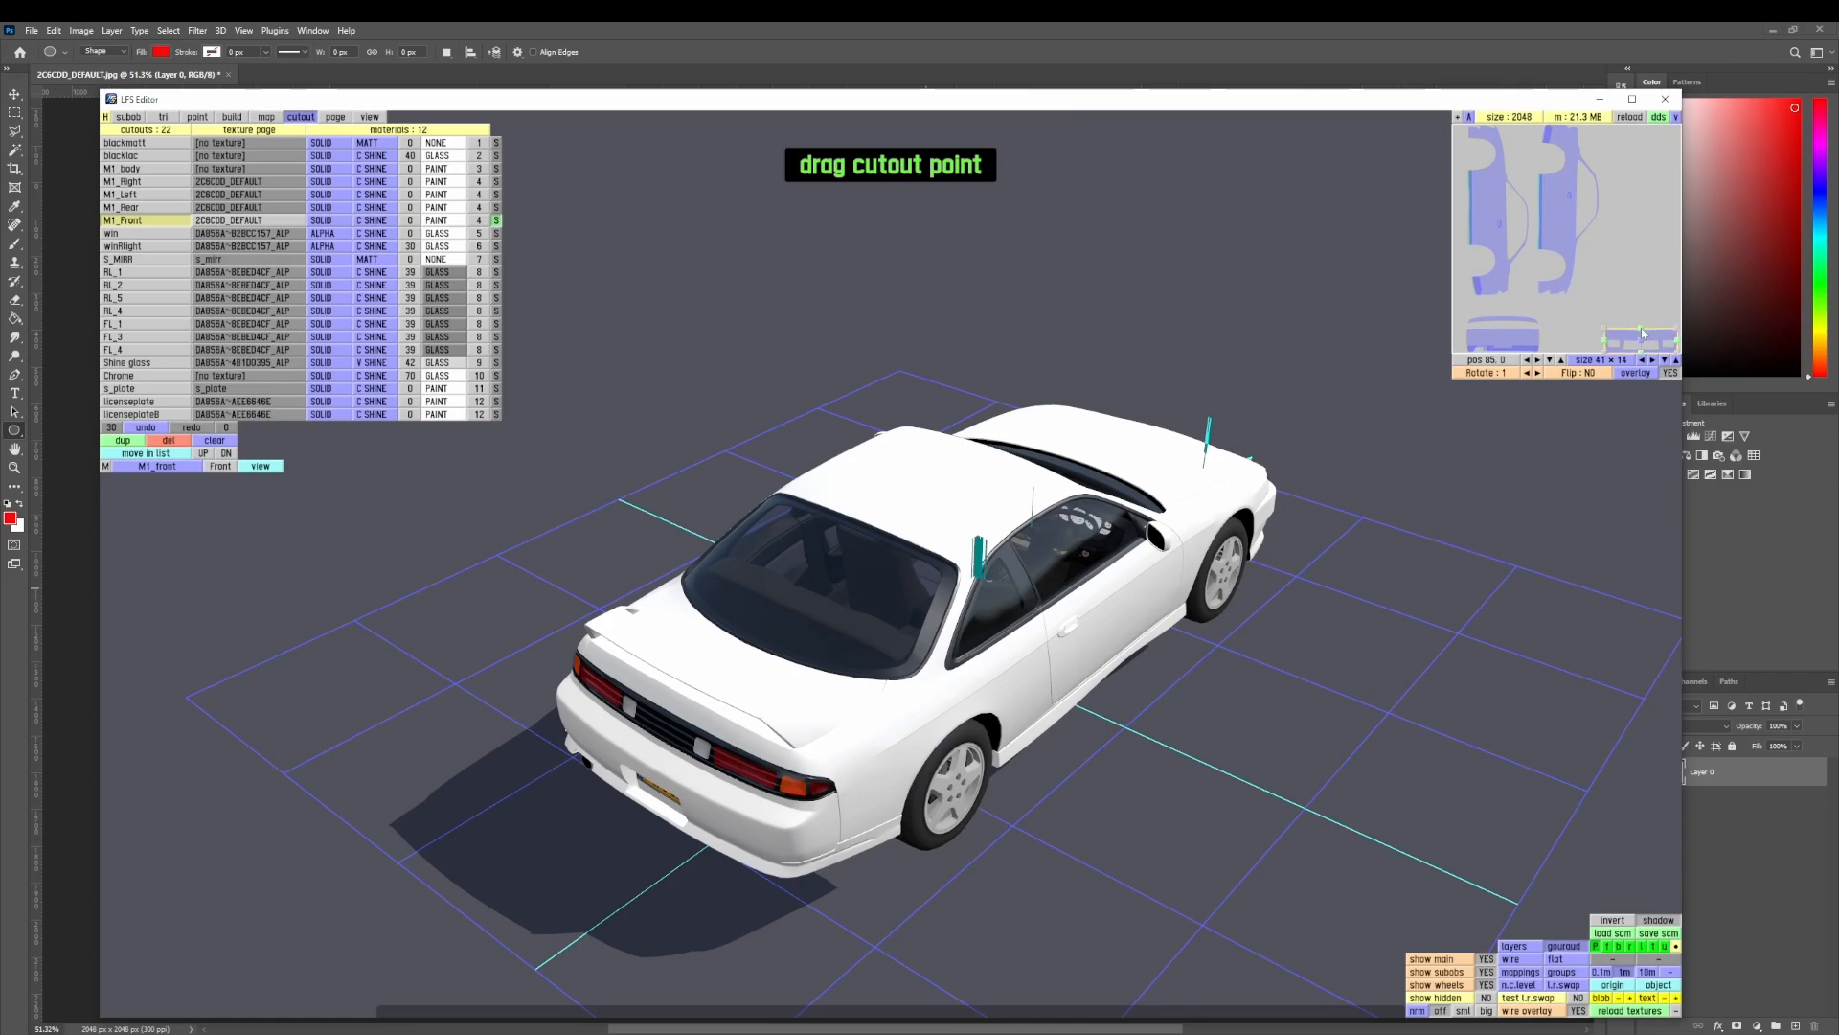
# - Review the car model and the texture-page layout of the M1_Top, M1_Right, M1_Left, M1_Rear, M1_Front and M1_Mirror L cutouts
pyautogui.moveTo(1235, 660); pyautogui.dragTo(1036, 684, button='middle')
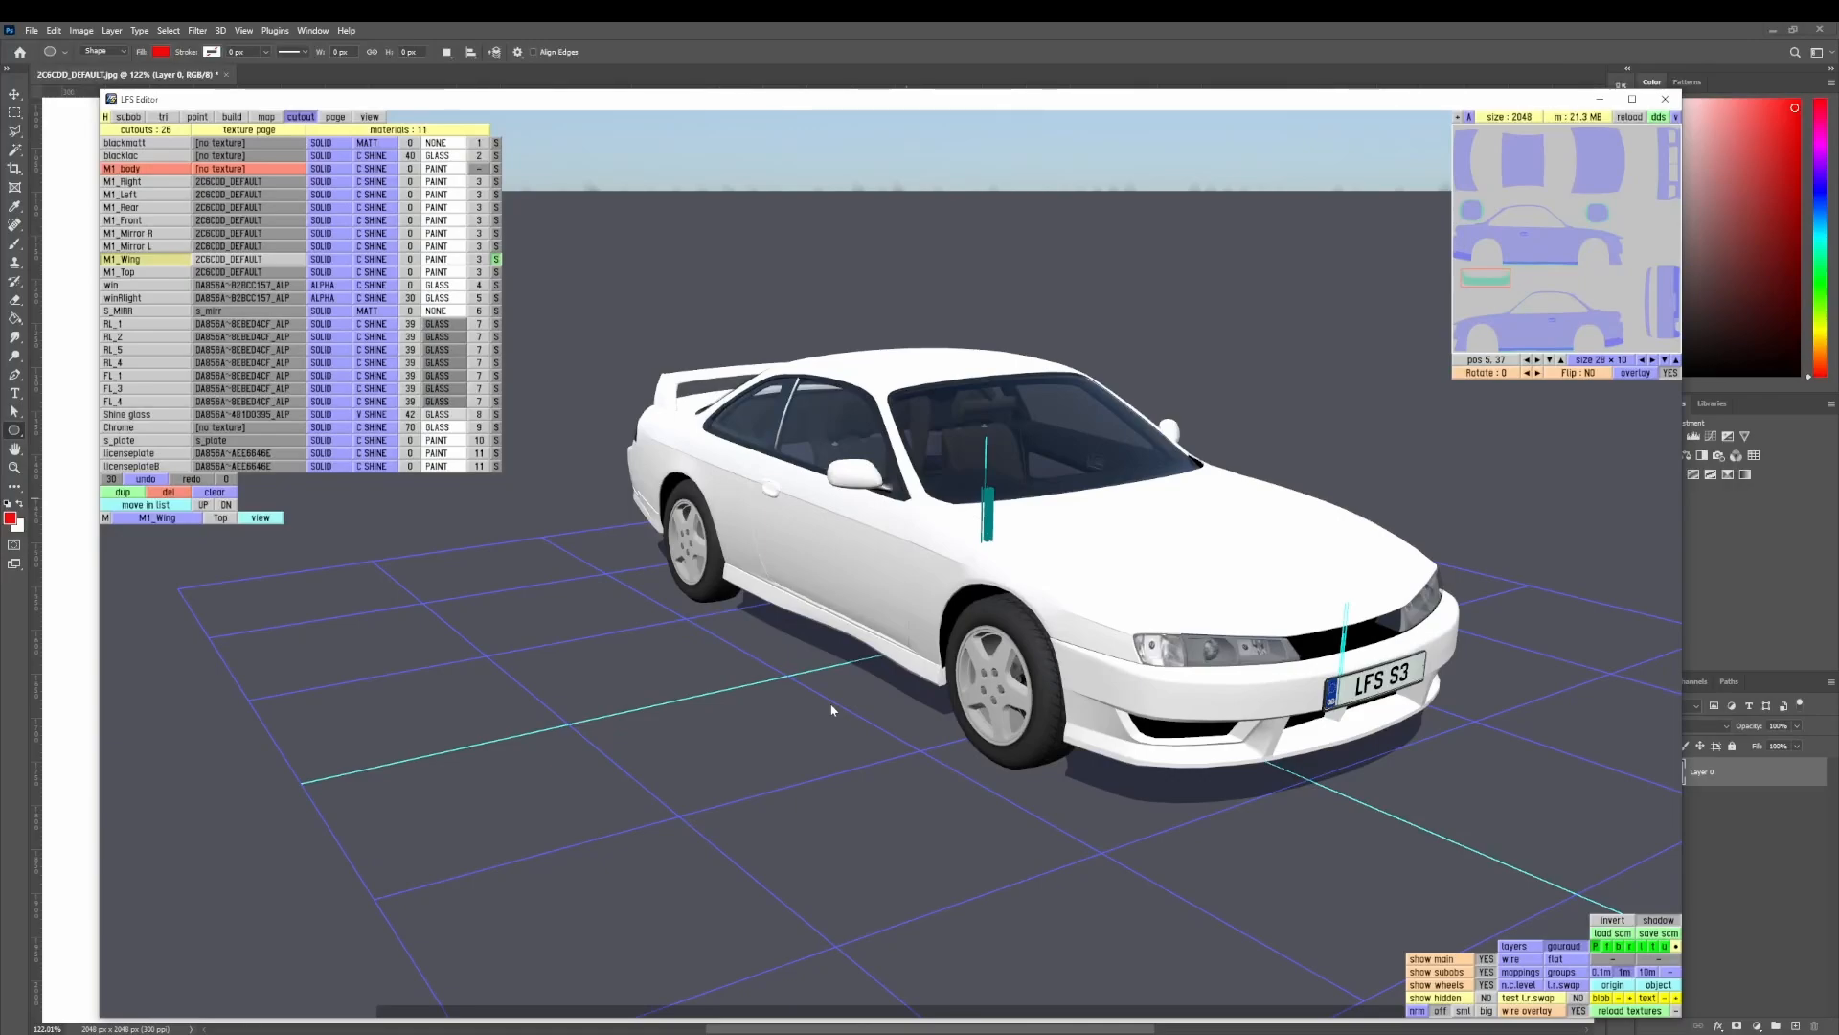
pyautogui.moveTo(830, 706); pyautogui.dragTo(805, 744, button='middle')
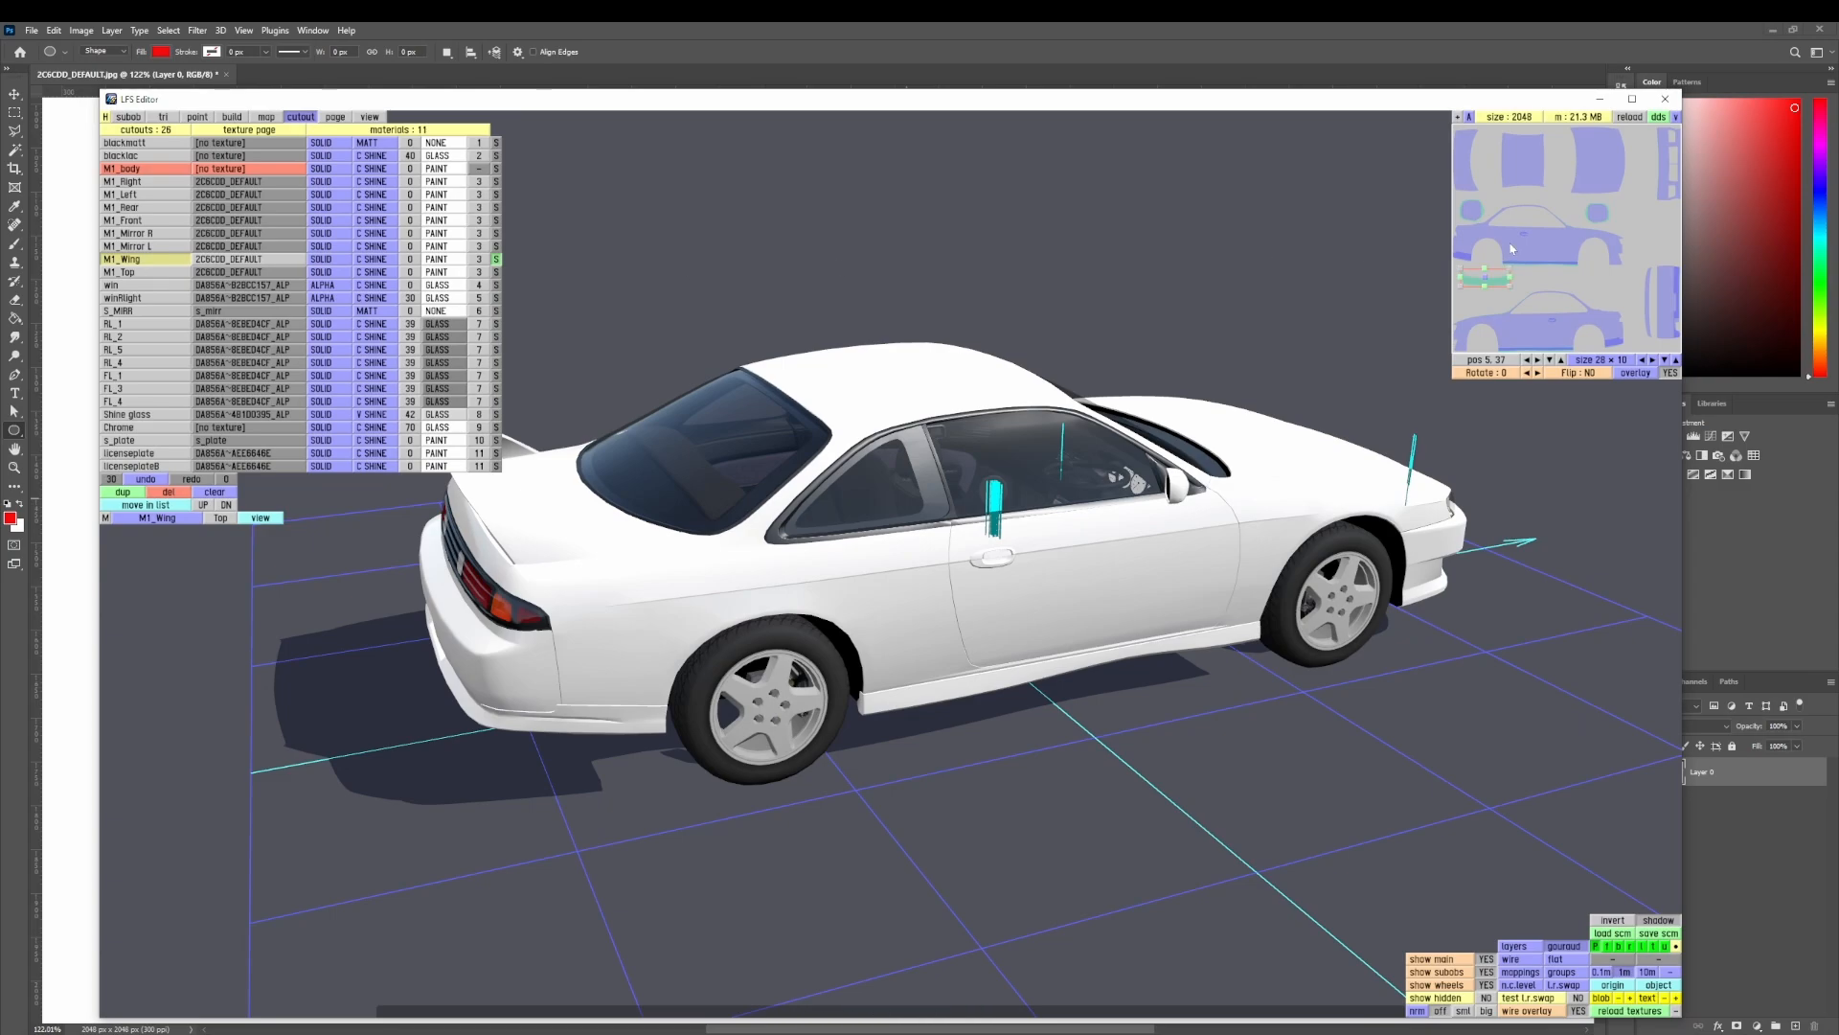
pyautogui.click(210, 274)
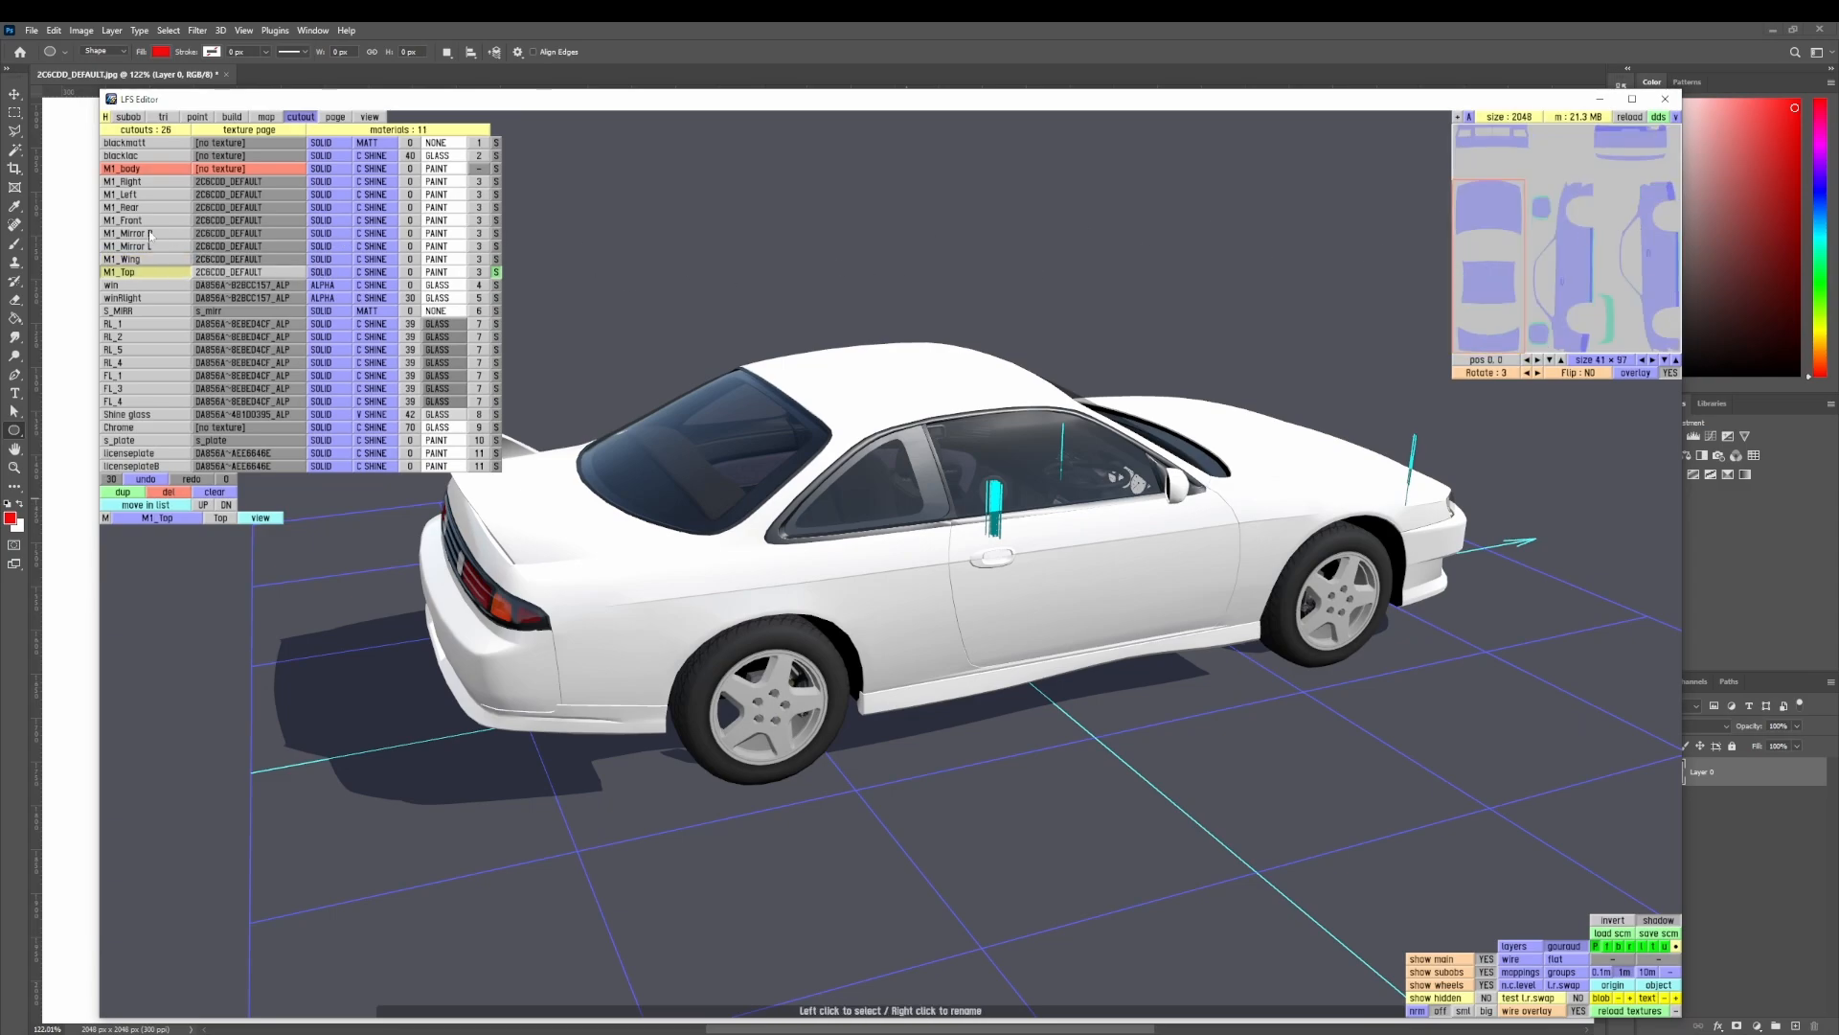
pyautogui.click(147, 181)
pyautogui.click(147, 195)
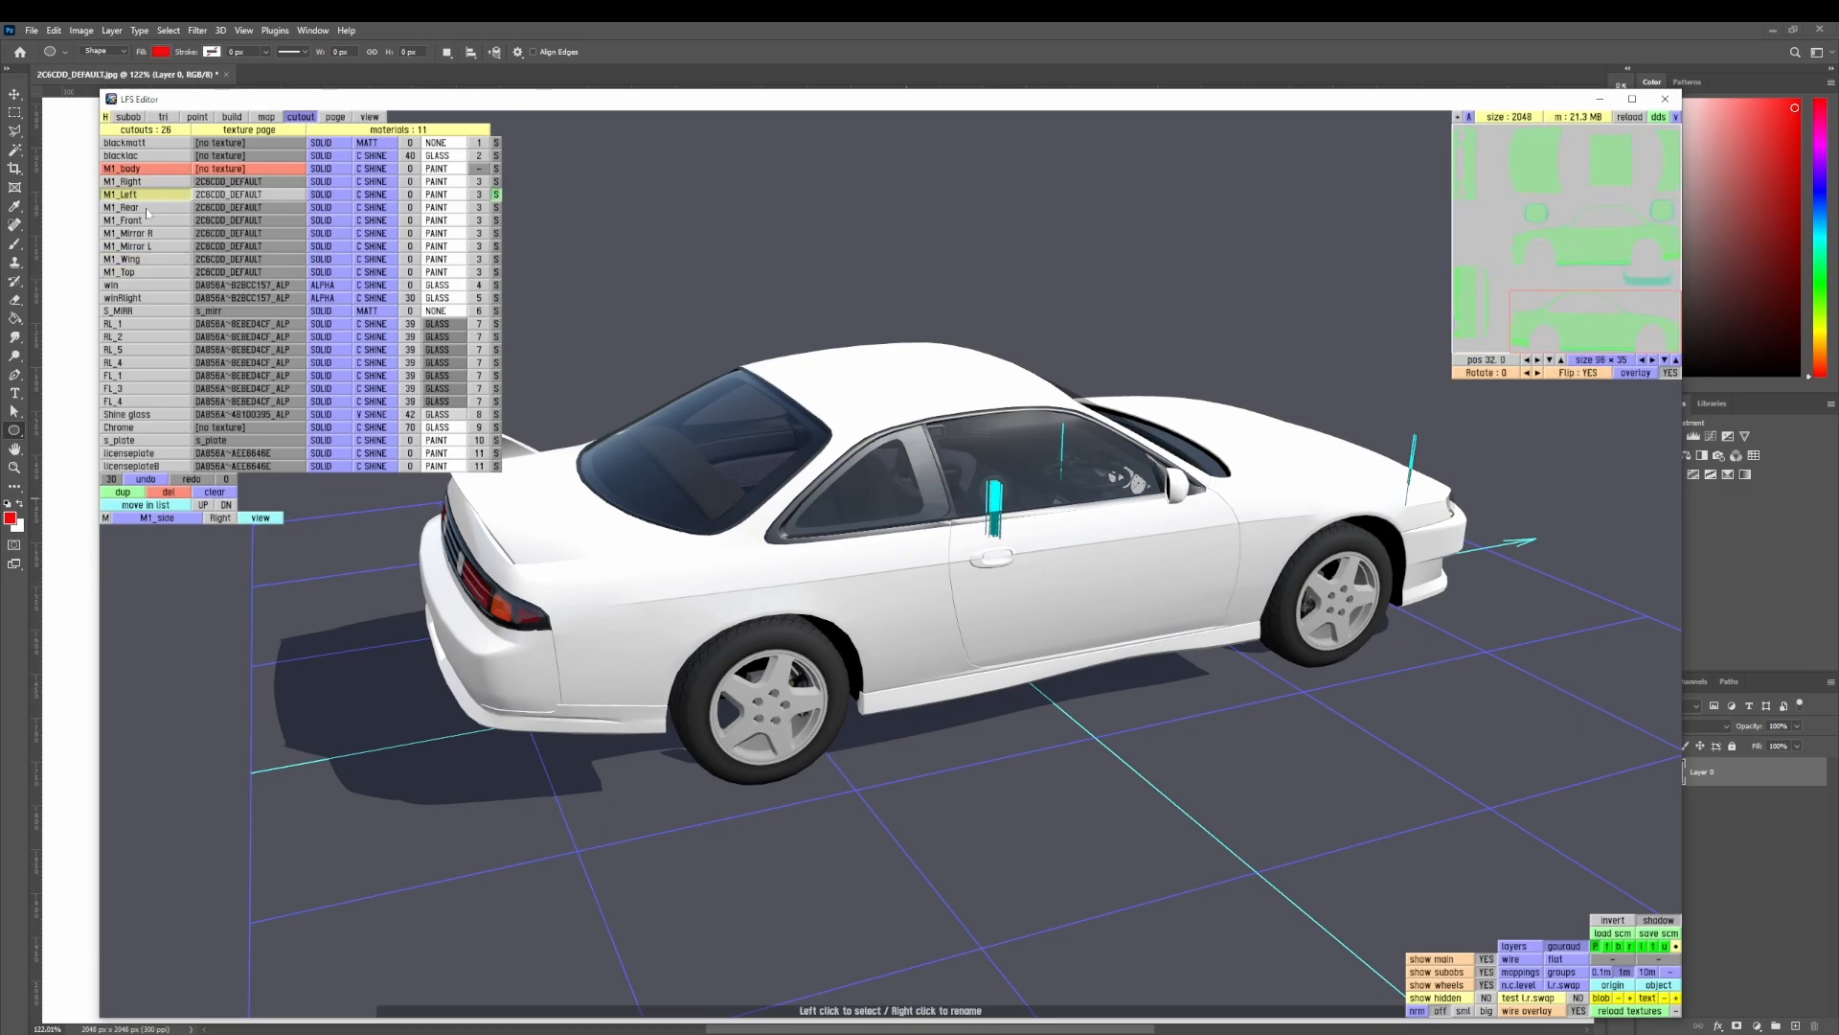
pyautogui.click(148, 207)
pyautogui.click(150, 221)
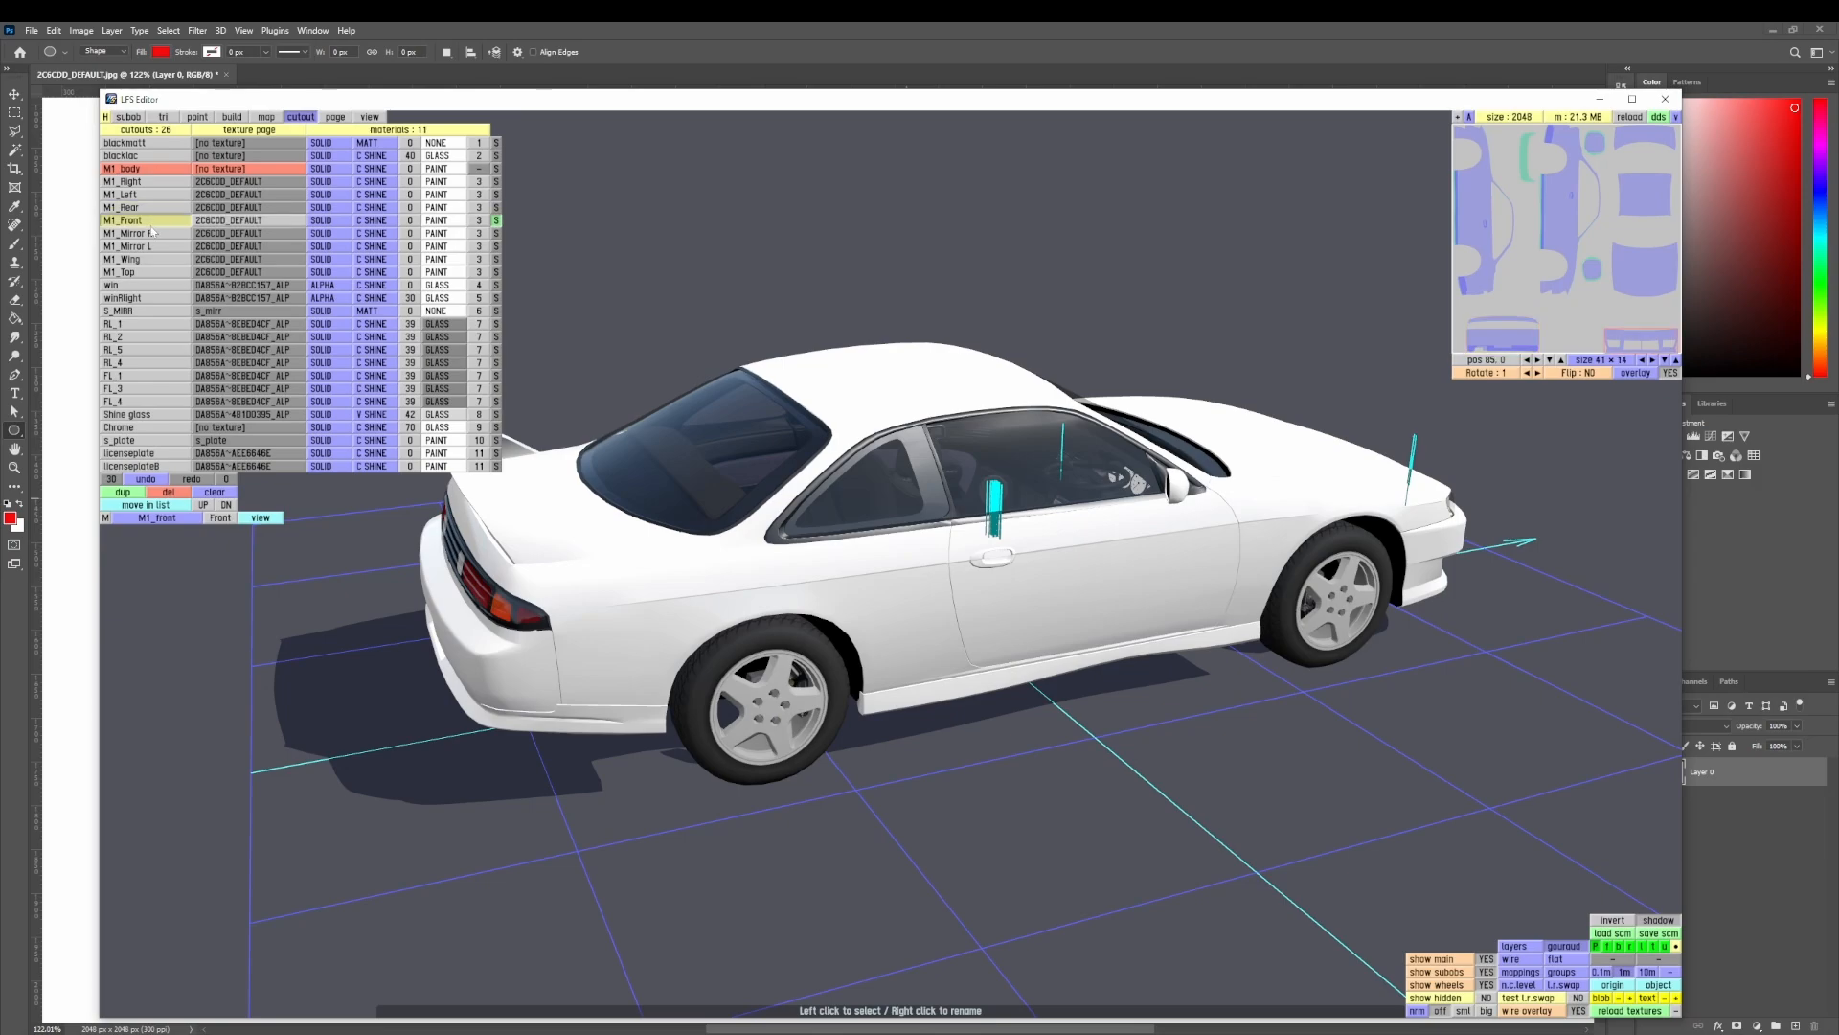
pyautogui.click(155, 245)
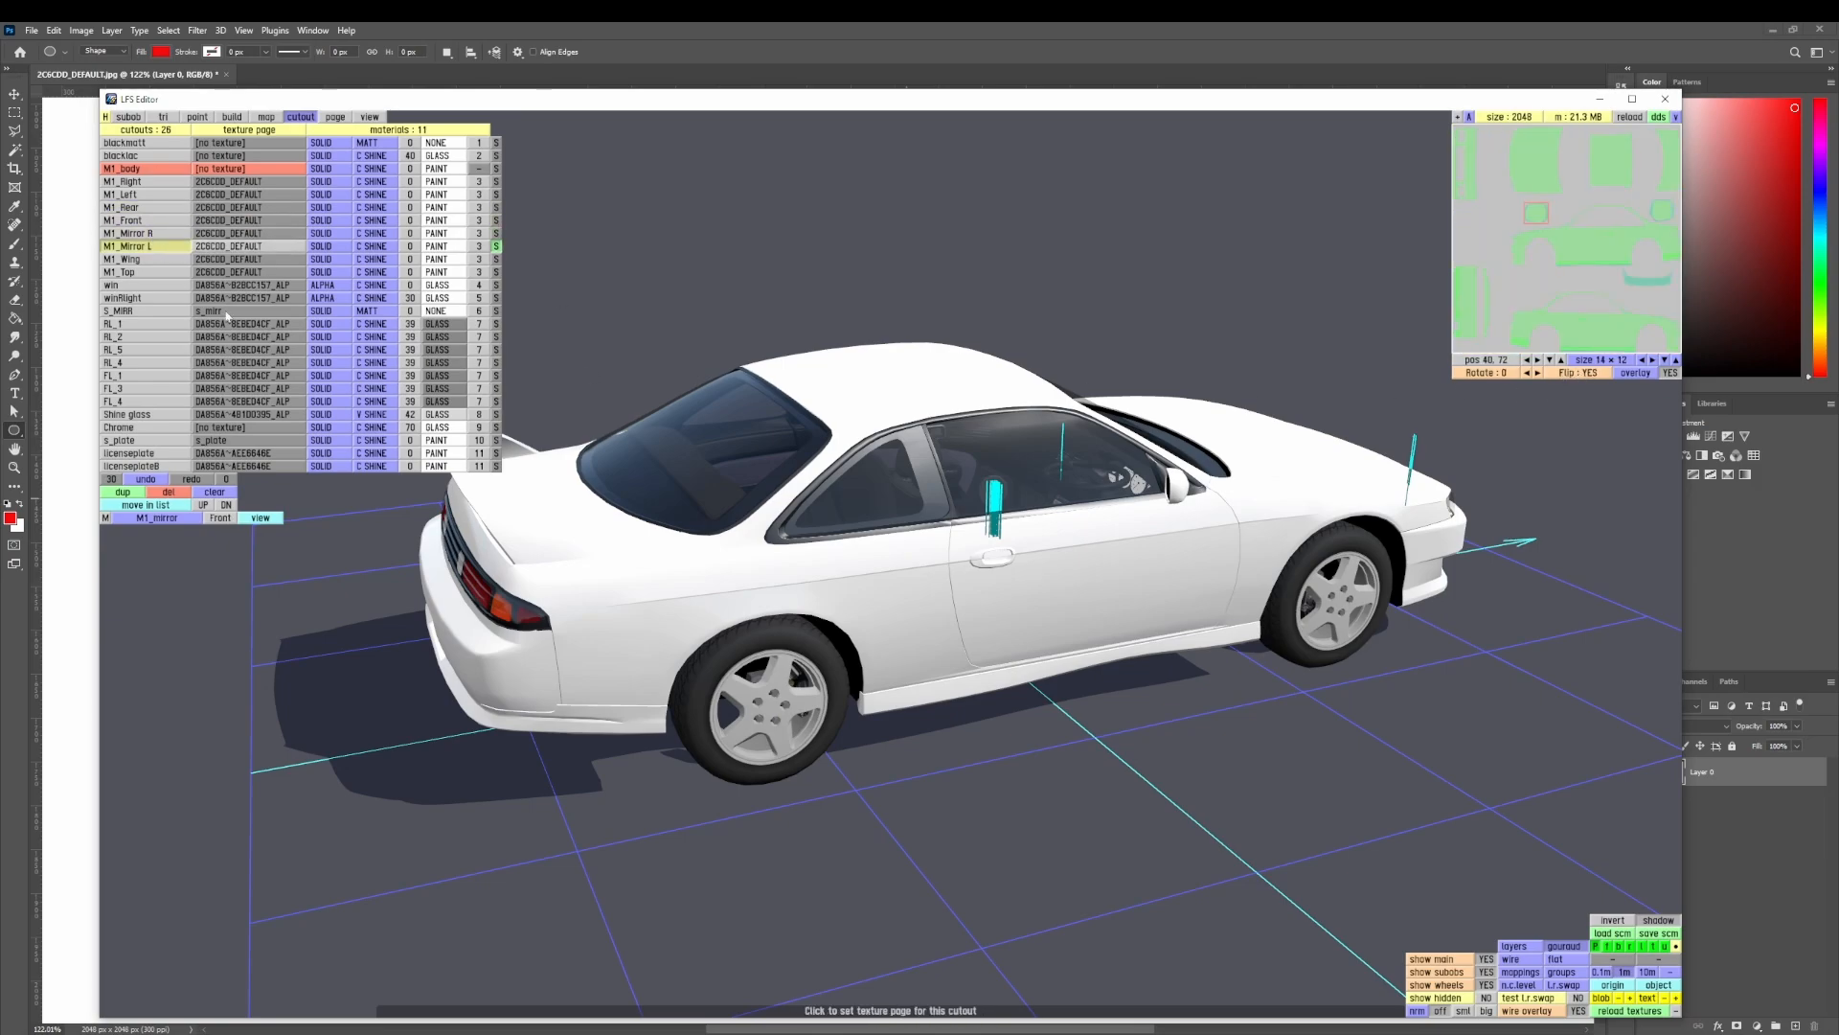
pyautogui.click(150, 194)
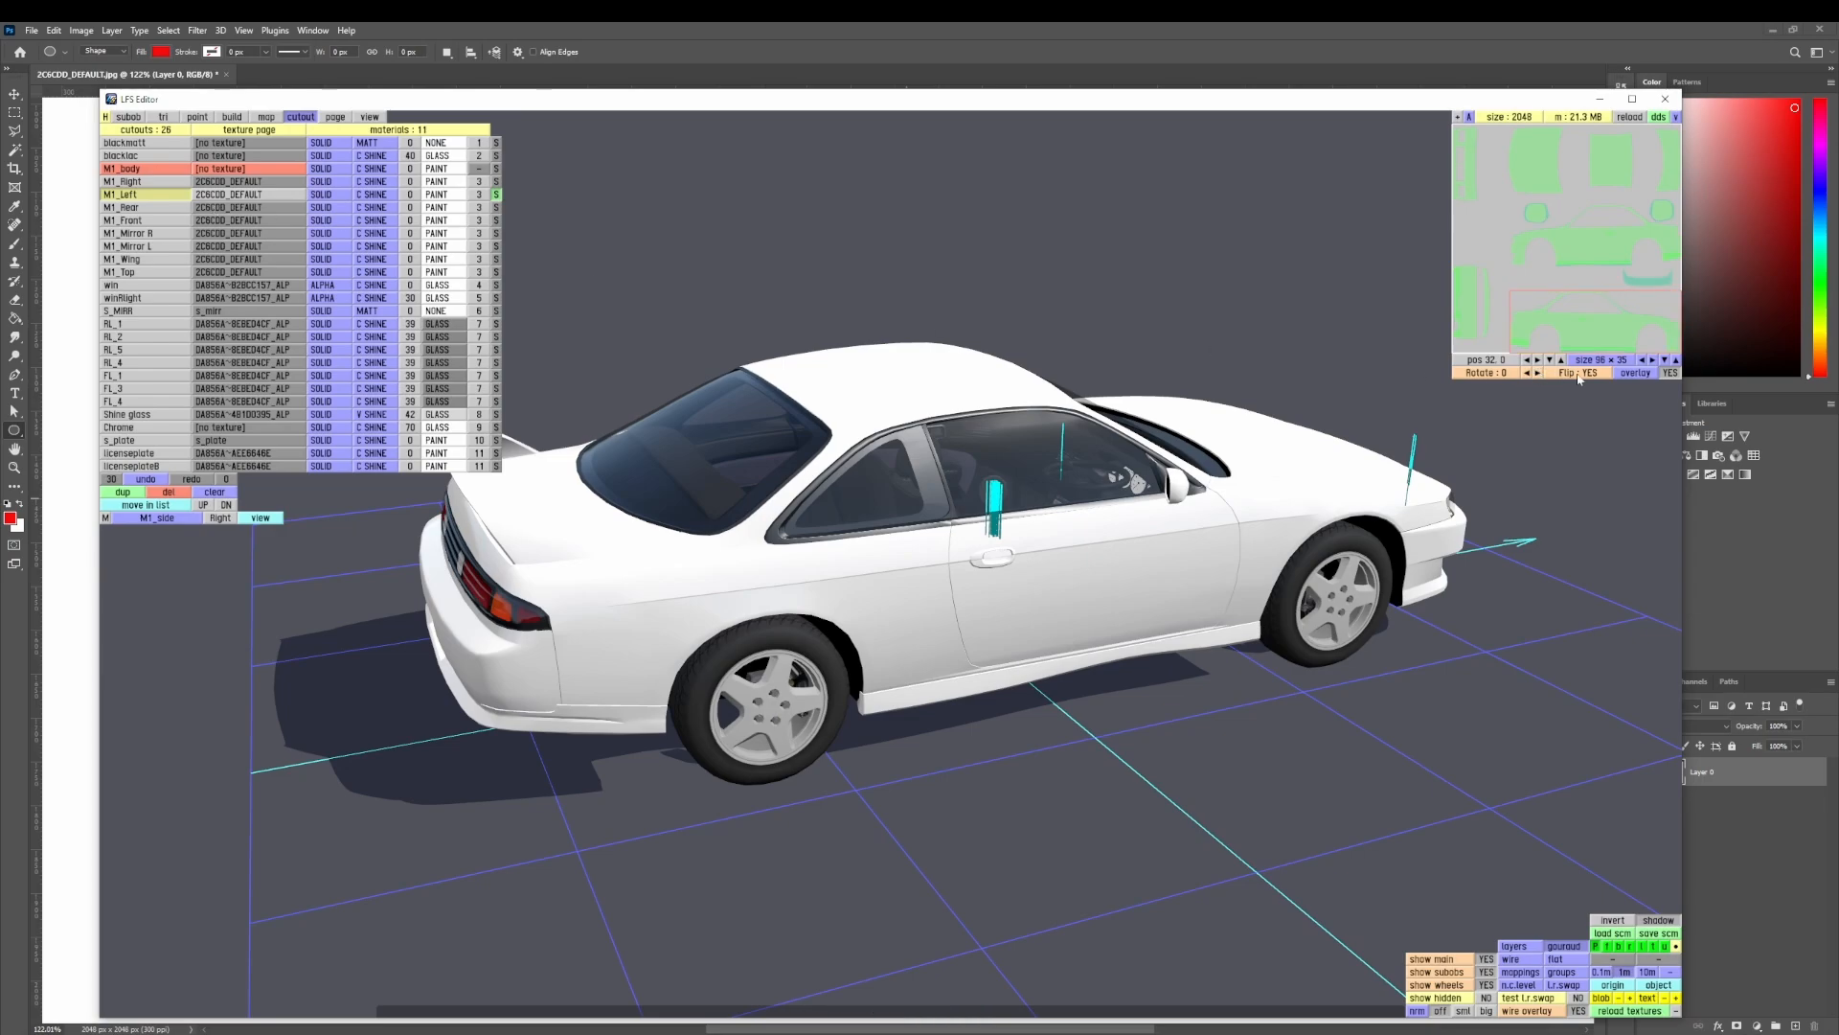
# - Delete the unused M1_body cutout that has no texture
pyautogui.click(156, 169)
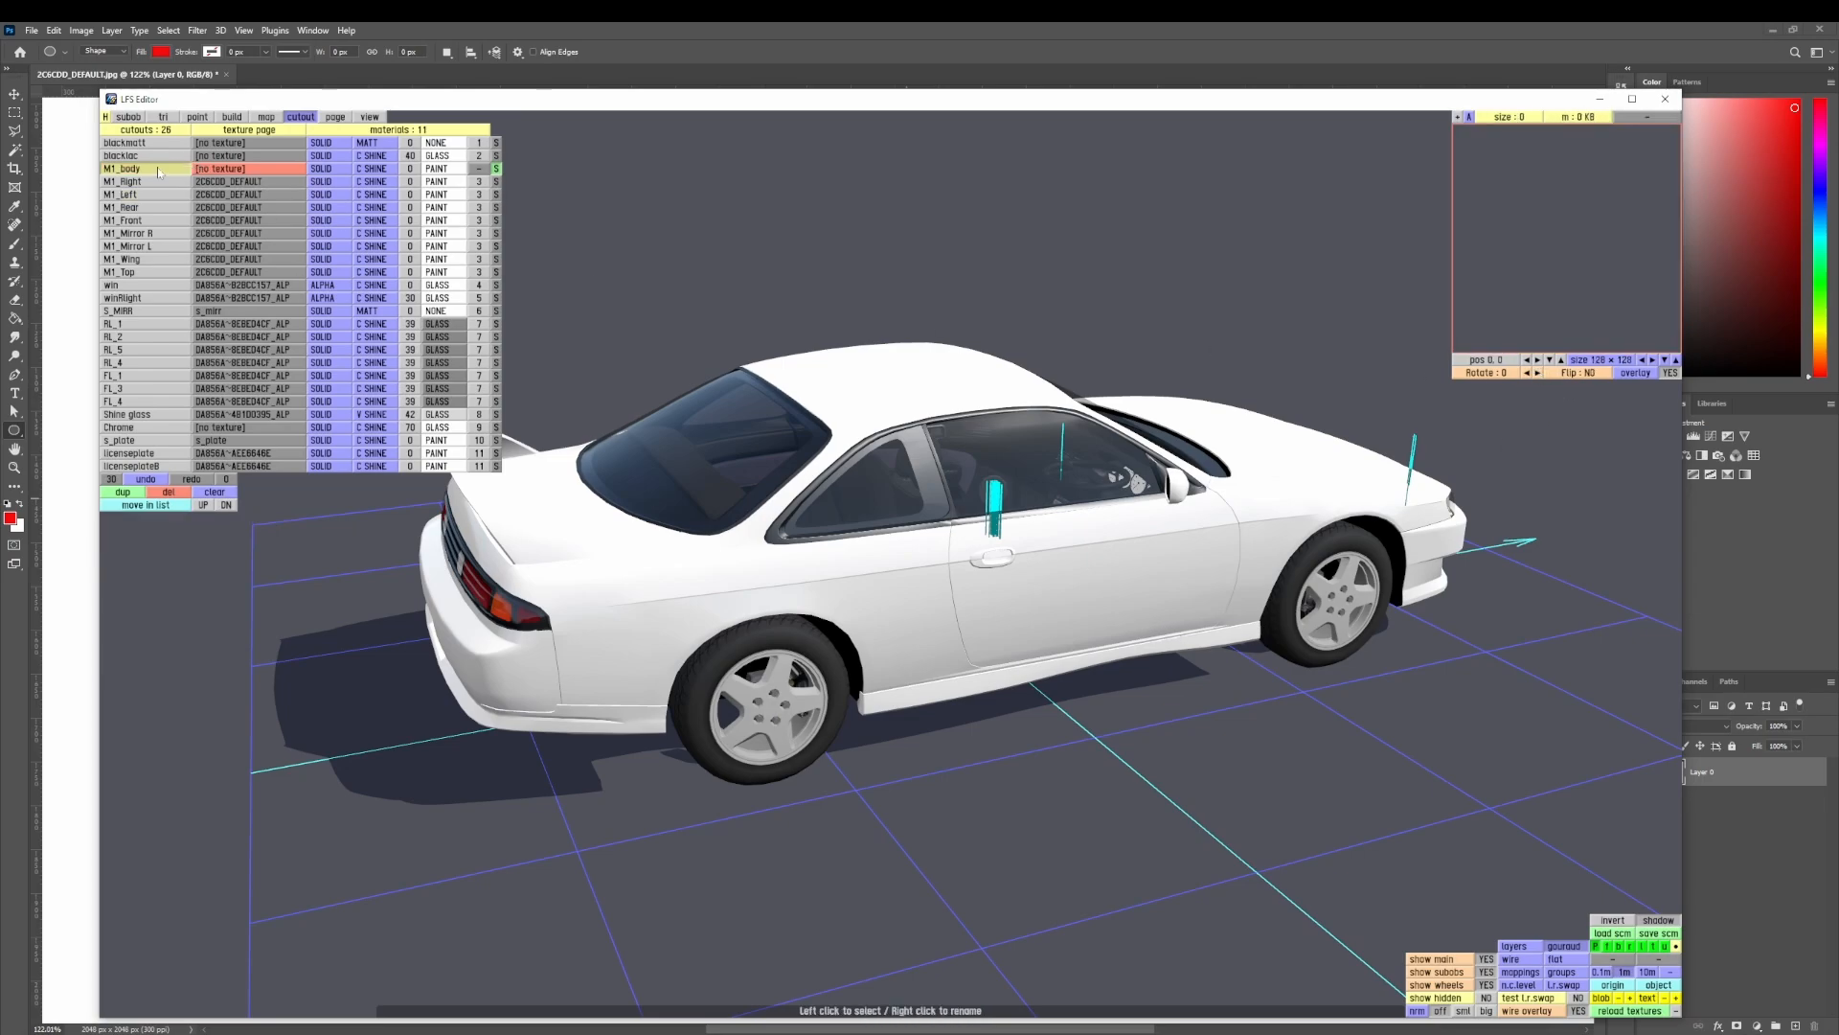
pyautogui.click(169, 493)
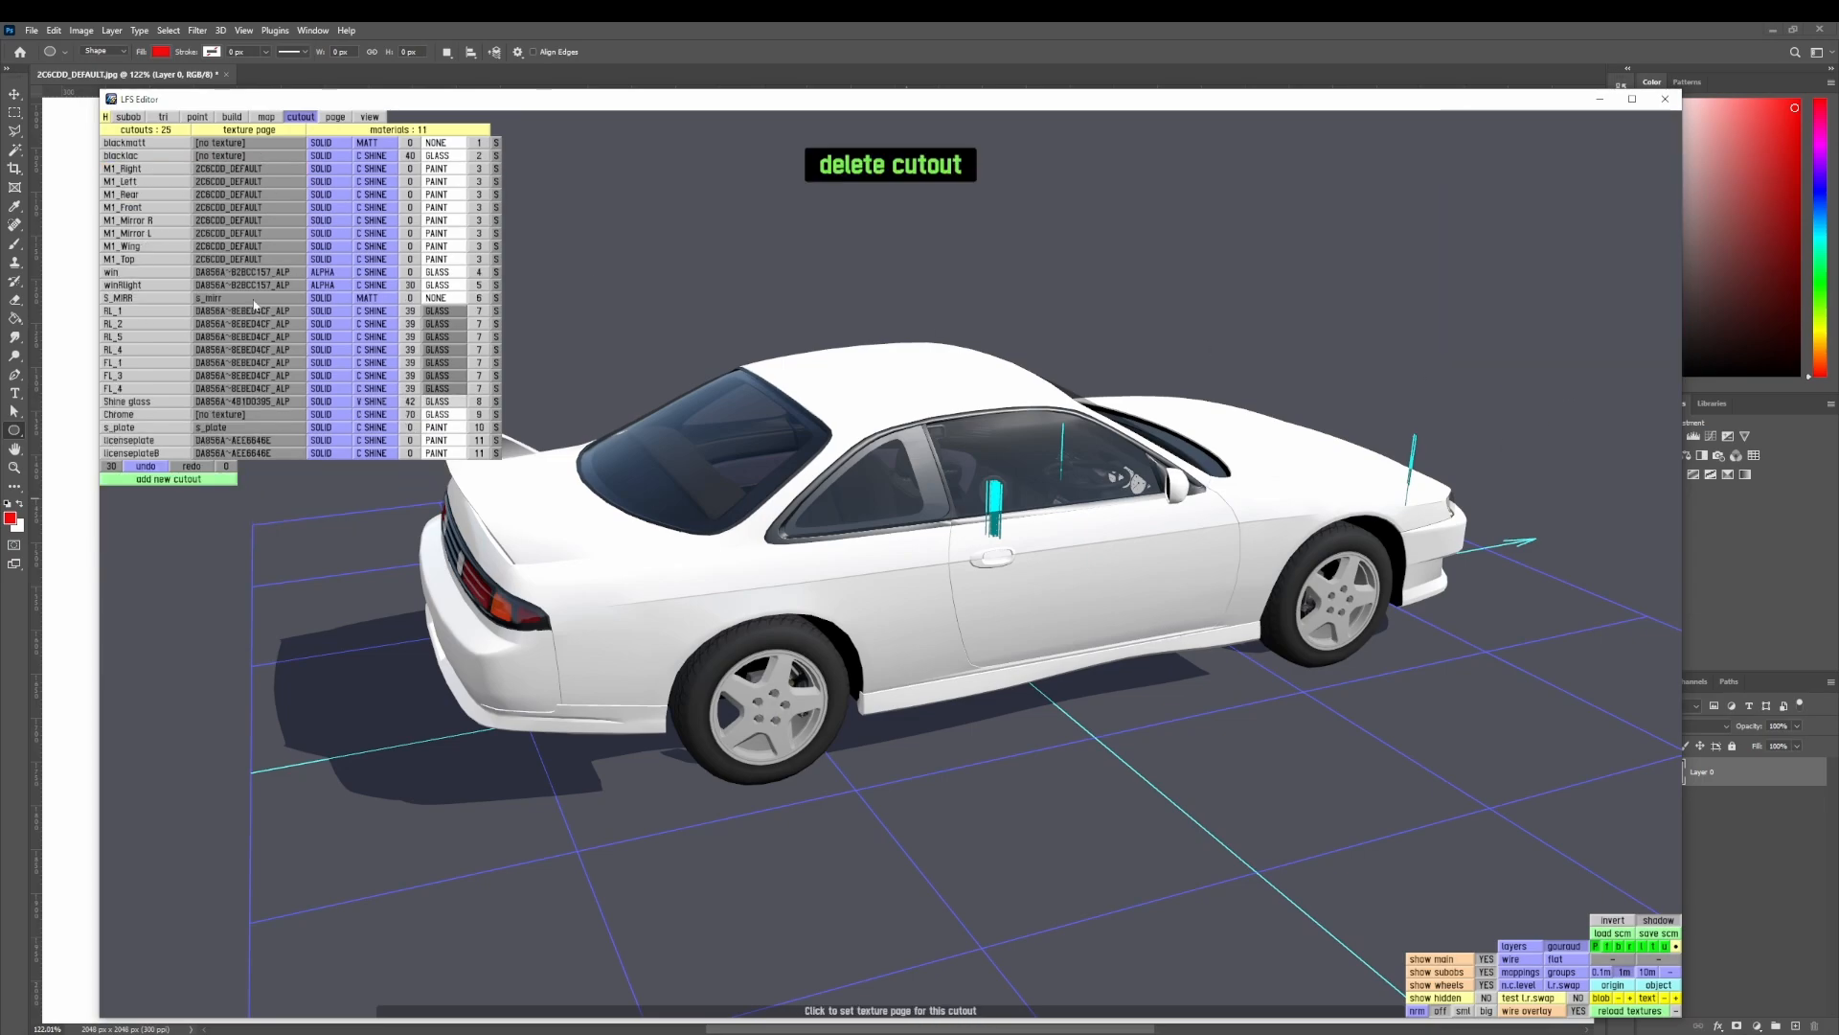
# - Copy the black and white skin texture of the skin page and paste it as a new layer into the 2C6CDD_DEFAULT document in Photoshop
pyautogui.click(334, 118)
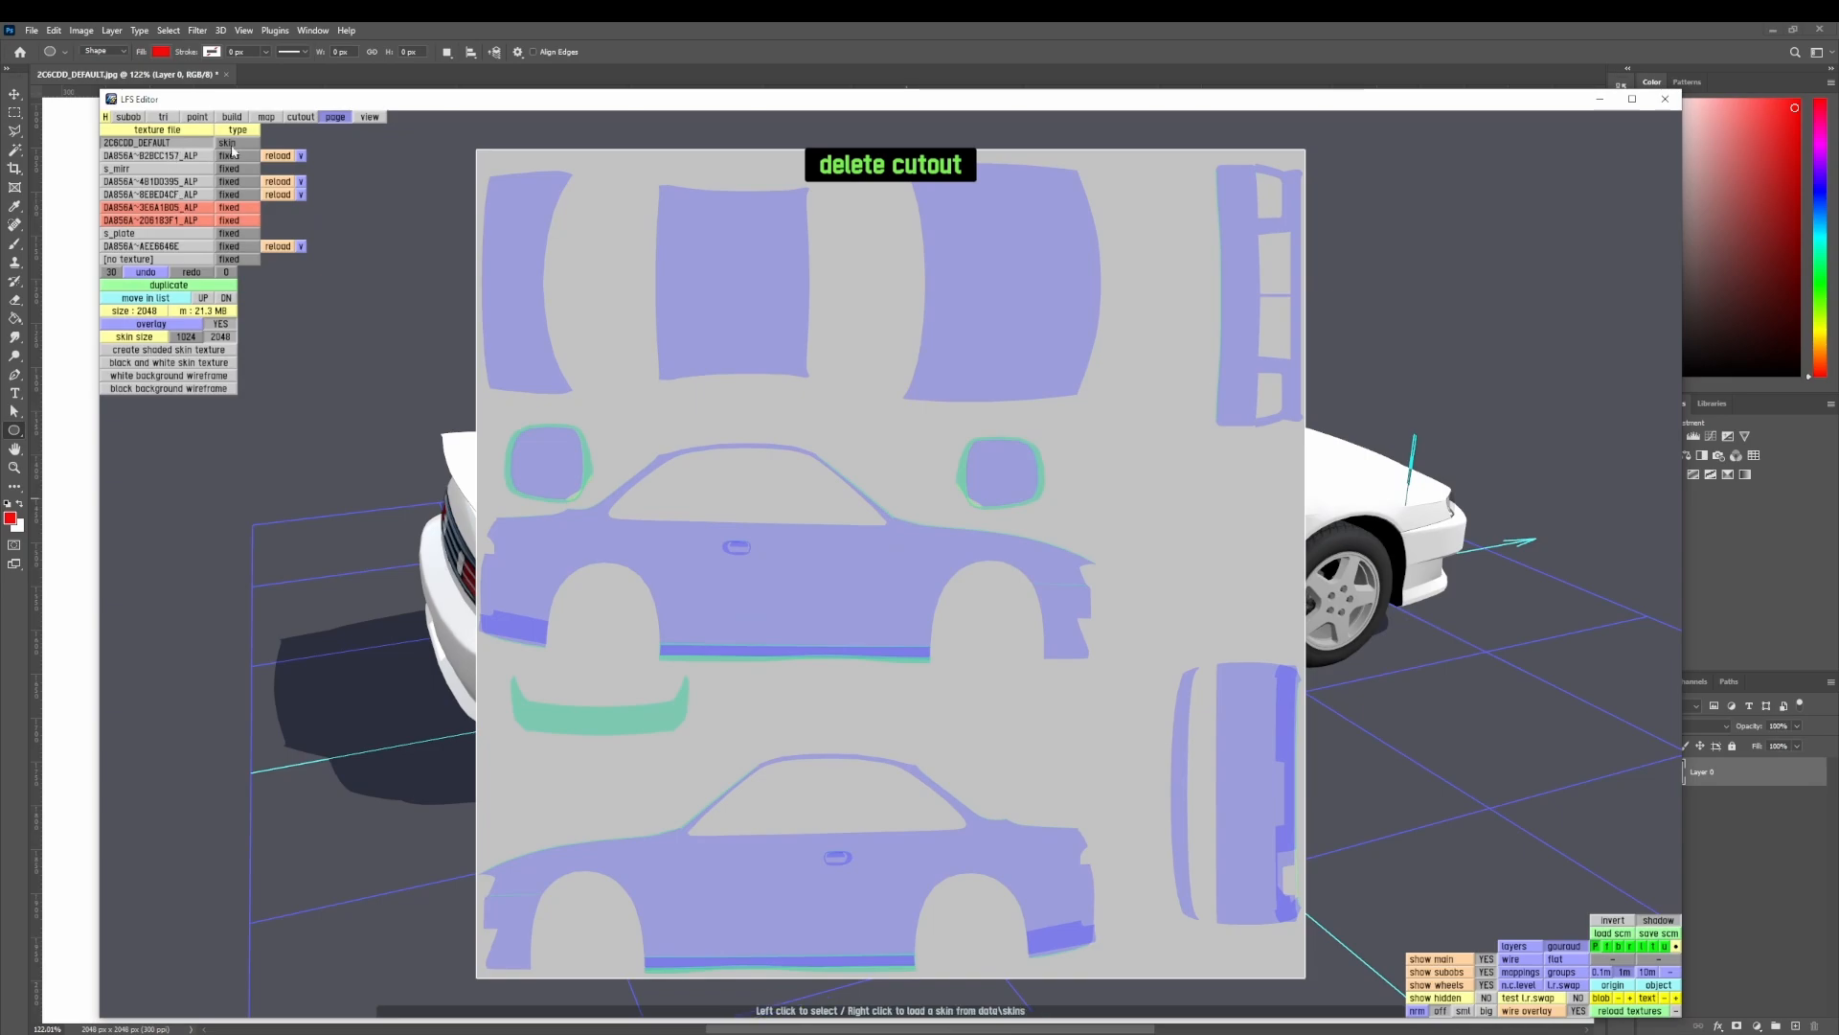
pyautogui.click(196, 368)
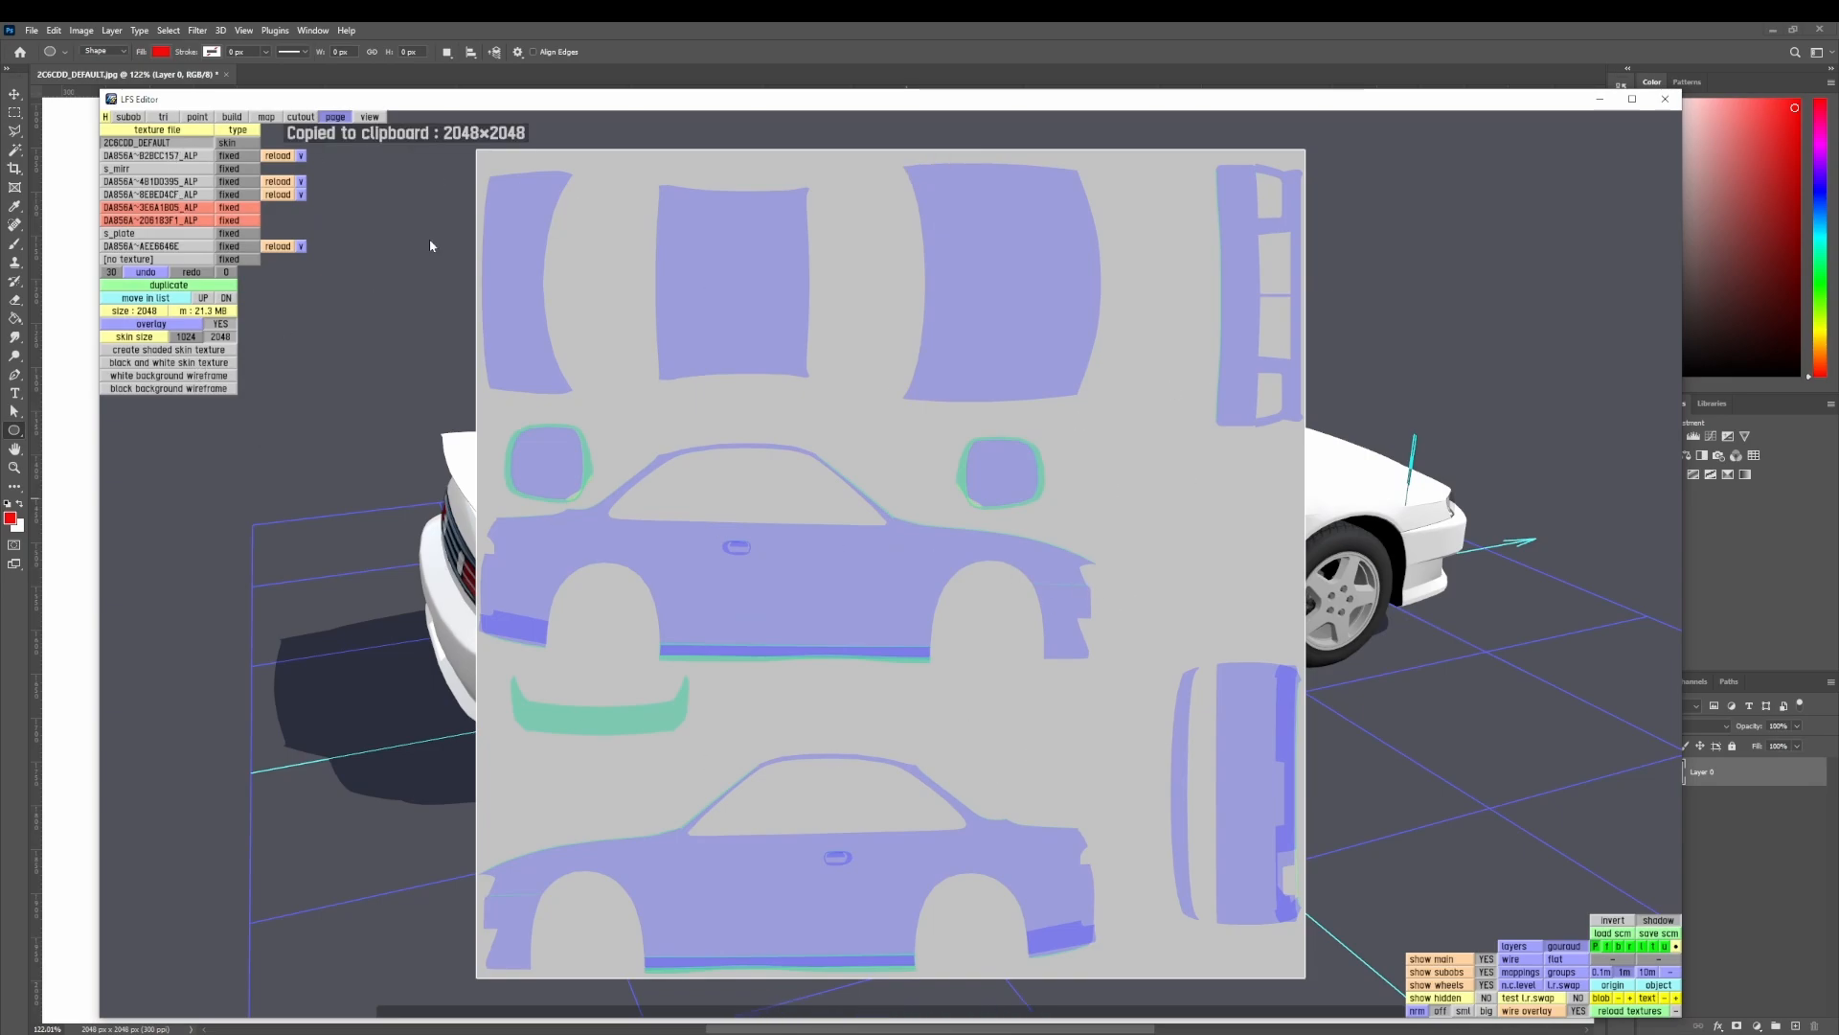
pyautogui.hotkey('alt', 'Tab')
pyautogui.keyDown('alt'); pyautogui.scroll(-10, 716, 532); pyautogui.keyUp('alt')
pyautogui.moveTo(835, 479); pyautogui.dragTo(866, 709)
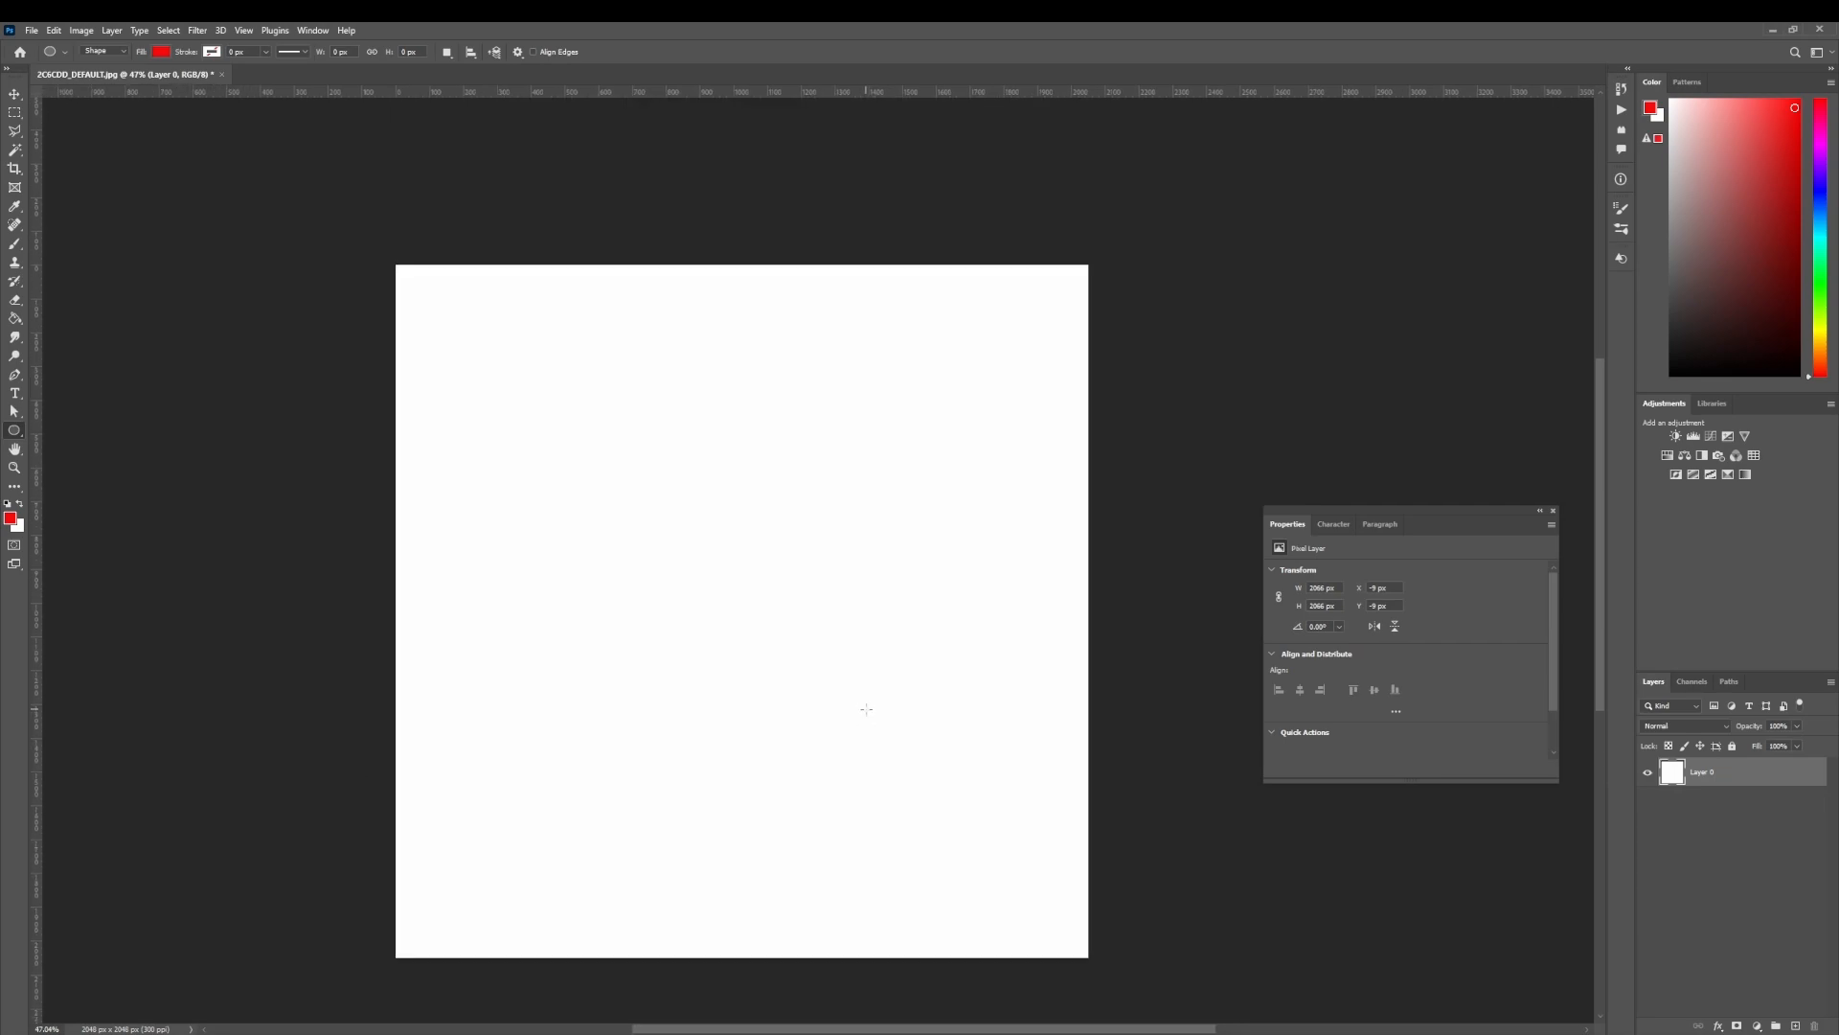
pyautogui.hotkey('ctrl', 'v')
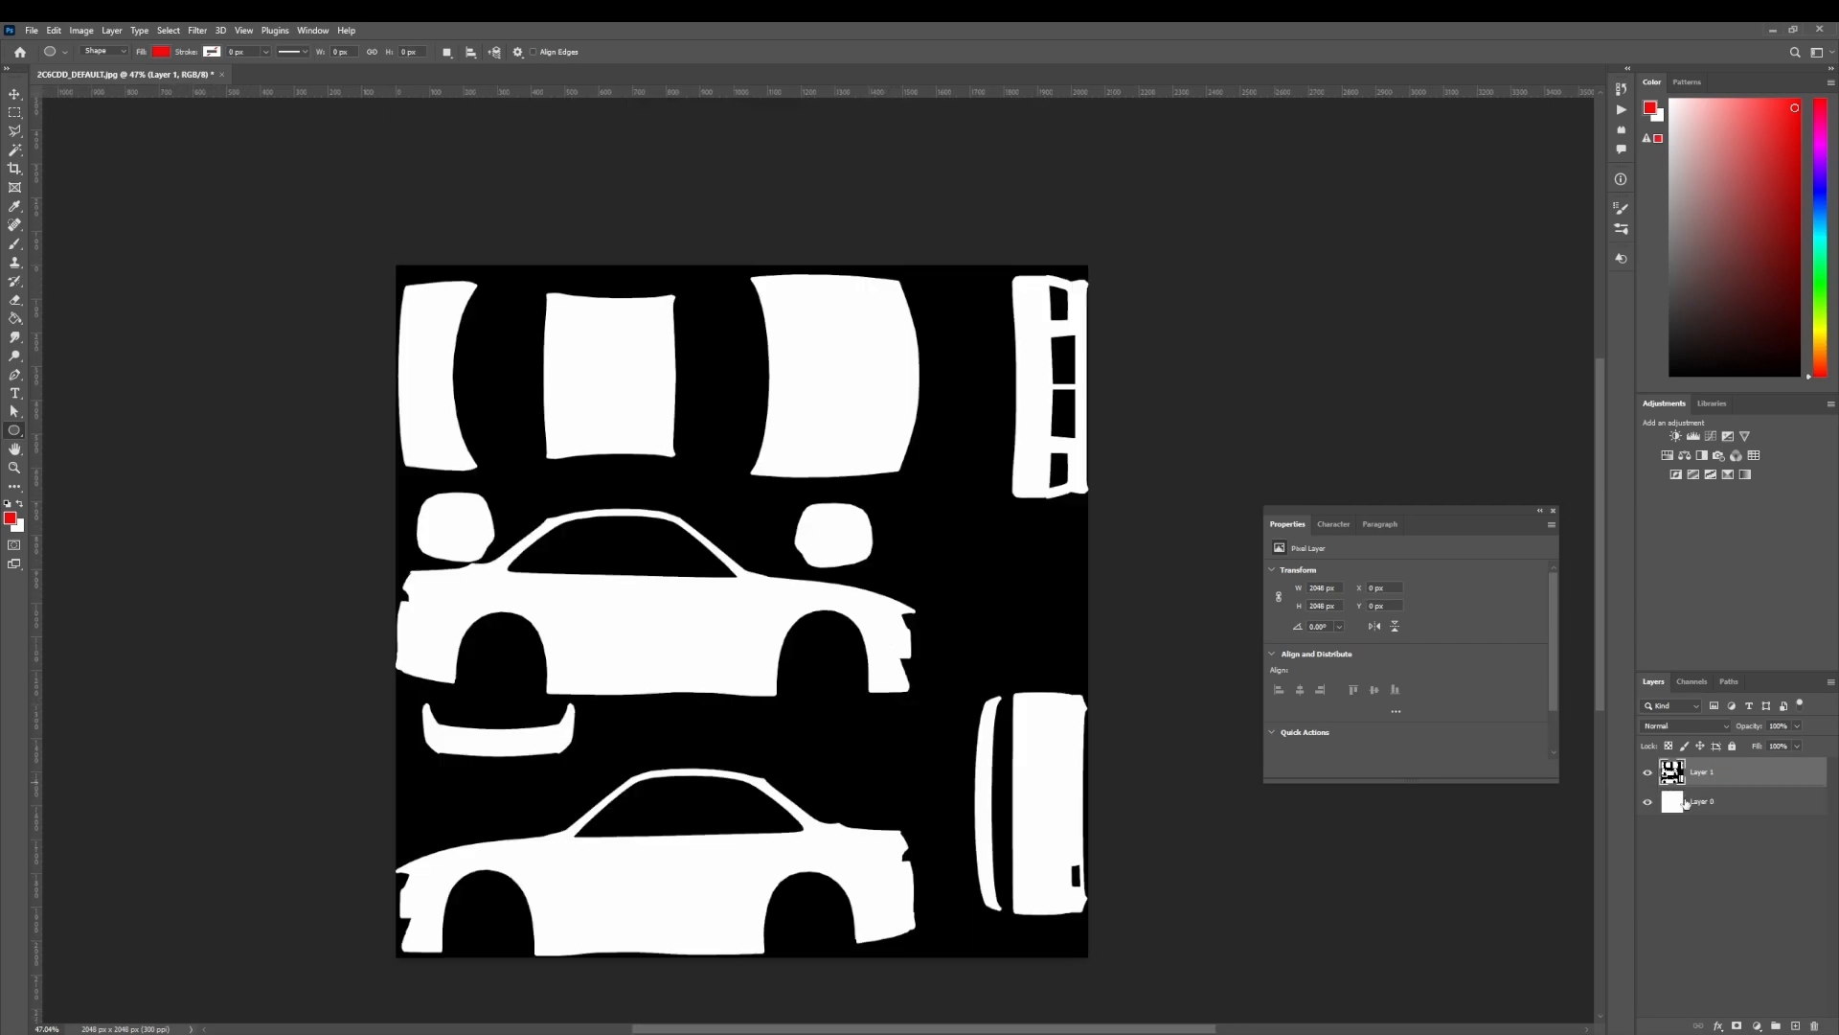
# - Copy the white background wireframe from LFS Editor, paste it as a new layer in Photoshop and set its blend mode to Multiply
pyautogui.hotkey('alt', 'Tab')
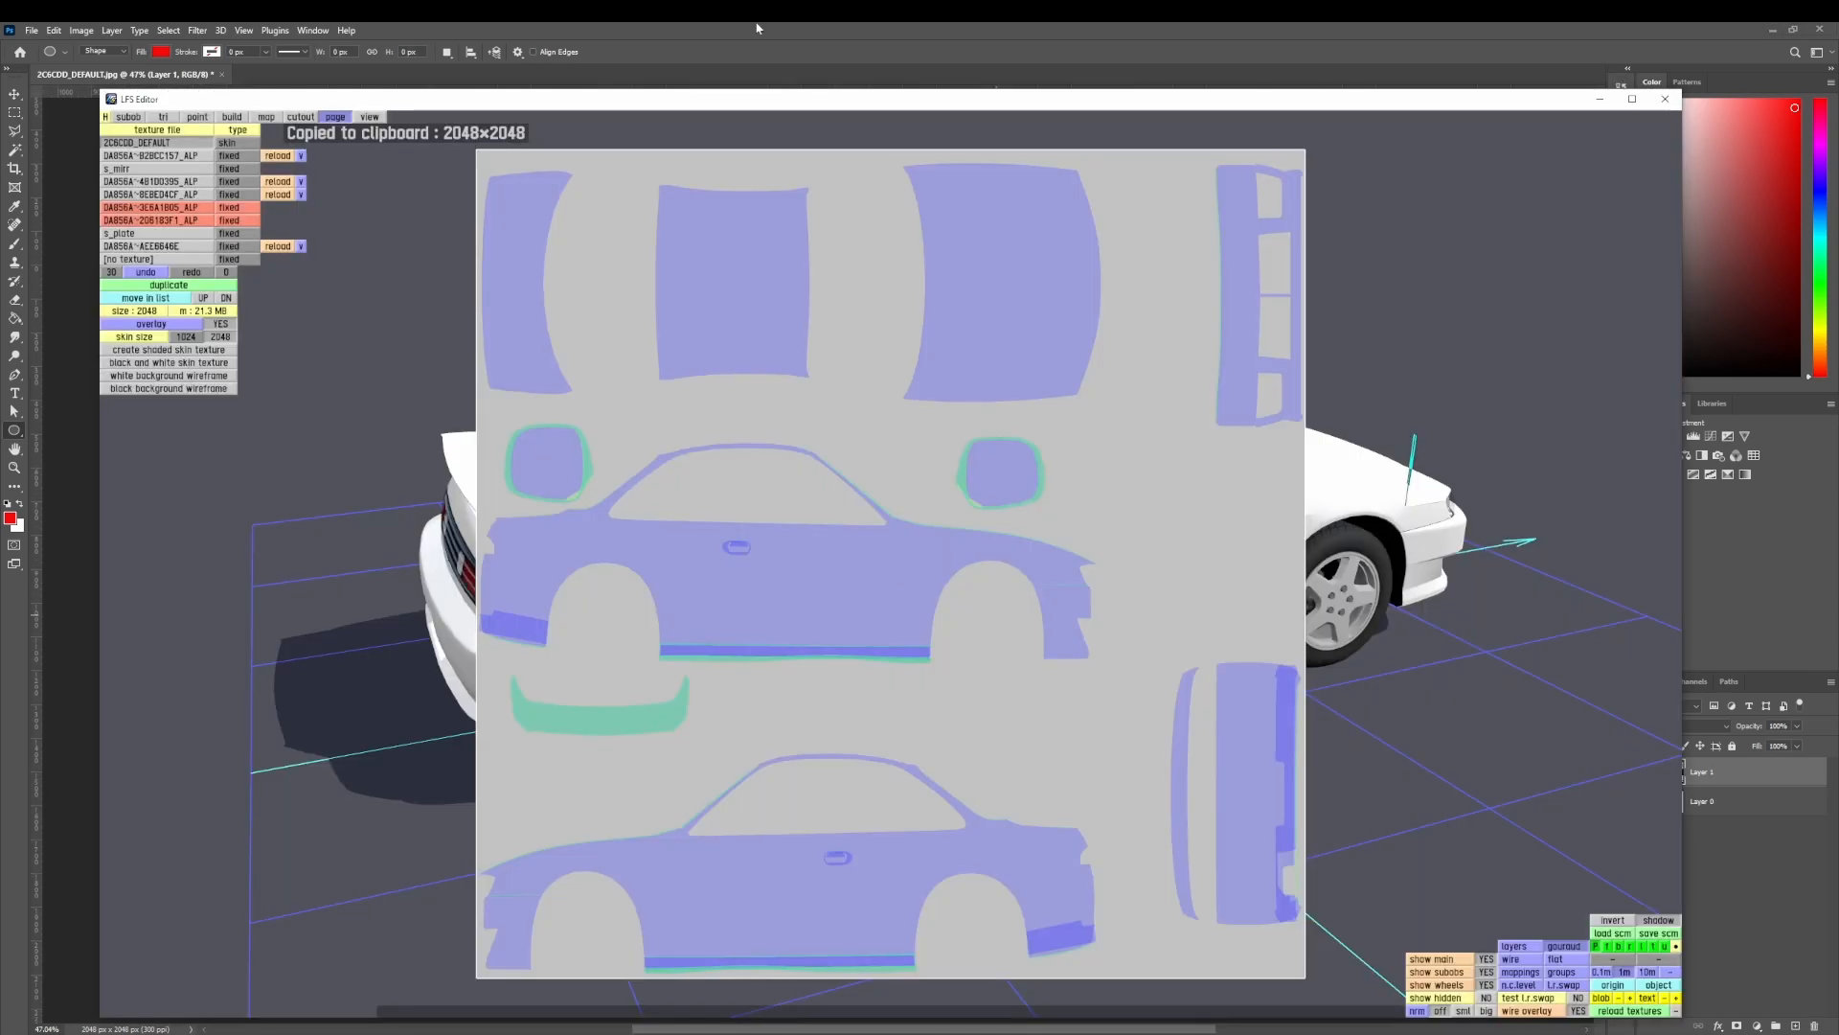
pyautogui.hotkey('alt', 'Tab')
pyautogui.hotkey('ctrl', 'v')
pyautogui.click(1693, 726)
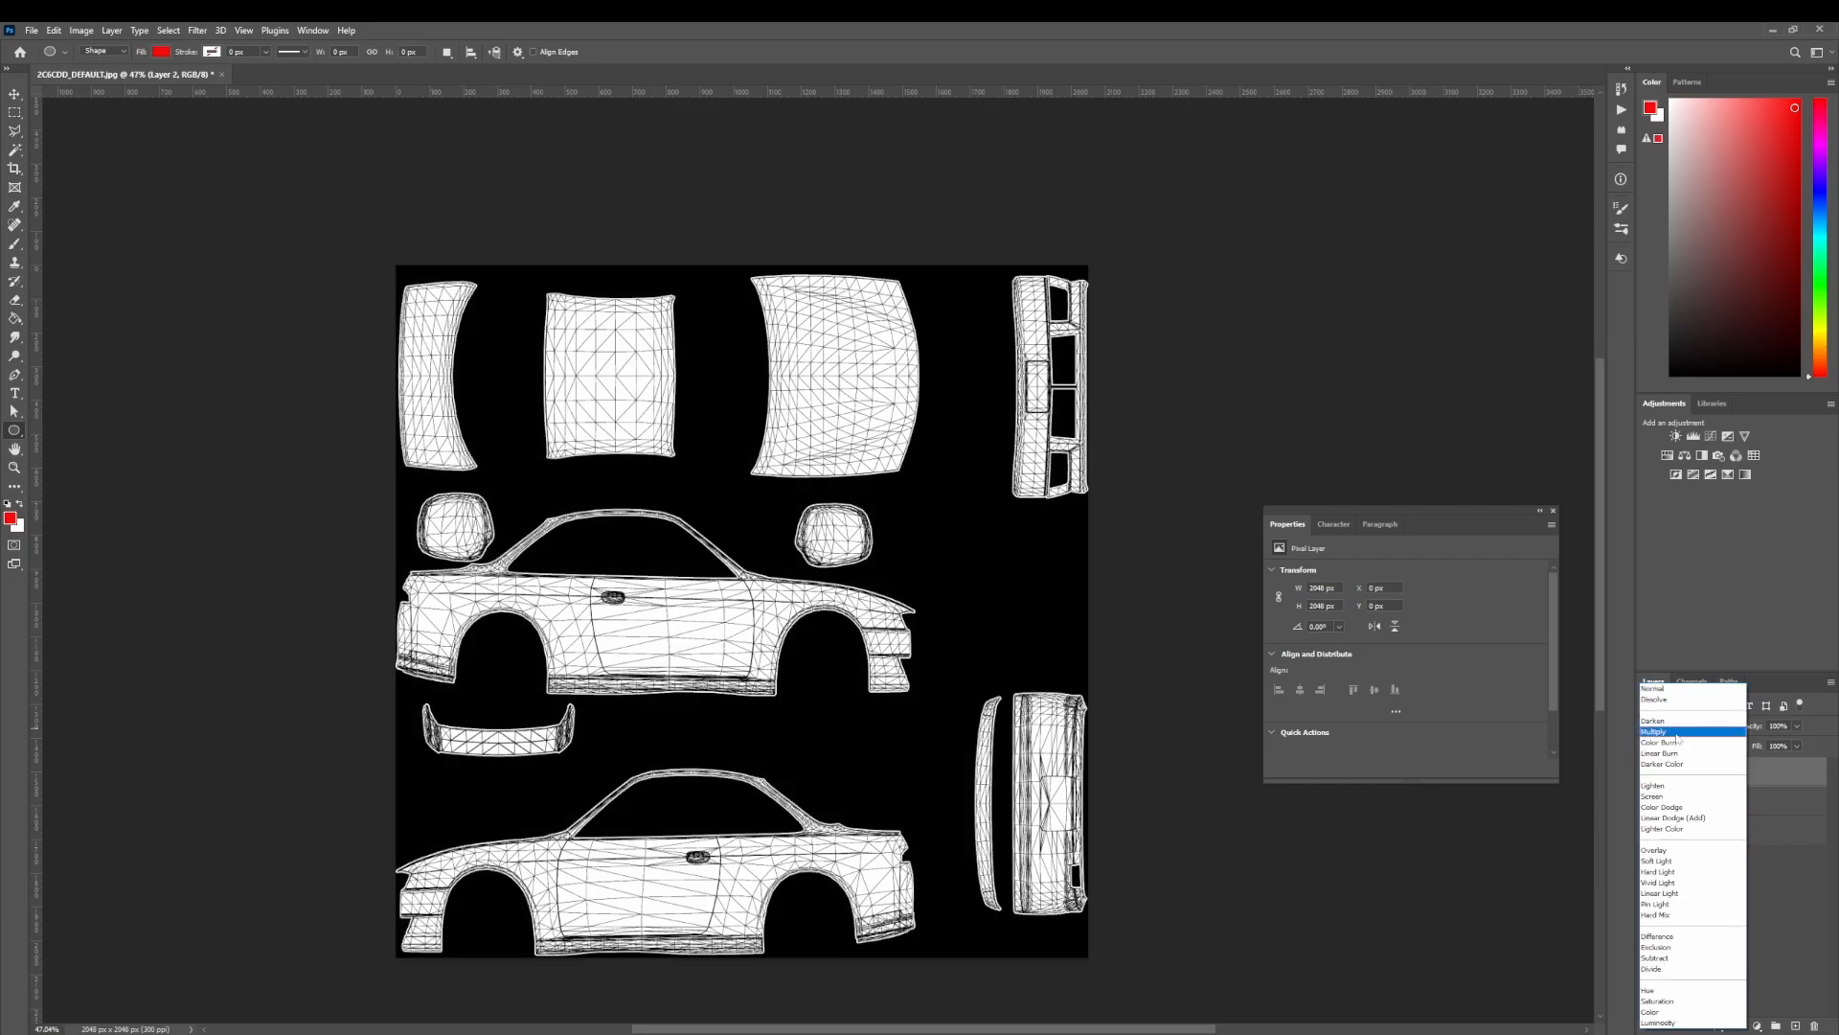
pyautogui.click(1695, 728)
# - Draw red circles on the trunk lid (about 49 px), roof, hood (about 80 px), upper side view's door and both mirrors (about 40 and 48 px)
pyautogui.moveTo(692, 559); pyautogui.dragTo(732, 661)
pyautogui.keyDown('alt'); pyautogui.scroll(4, 687, 596); pyautogui.keyUp('alt')
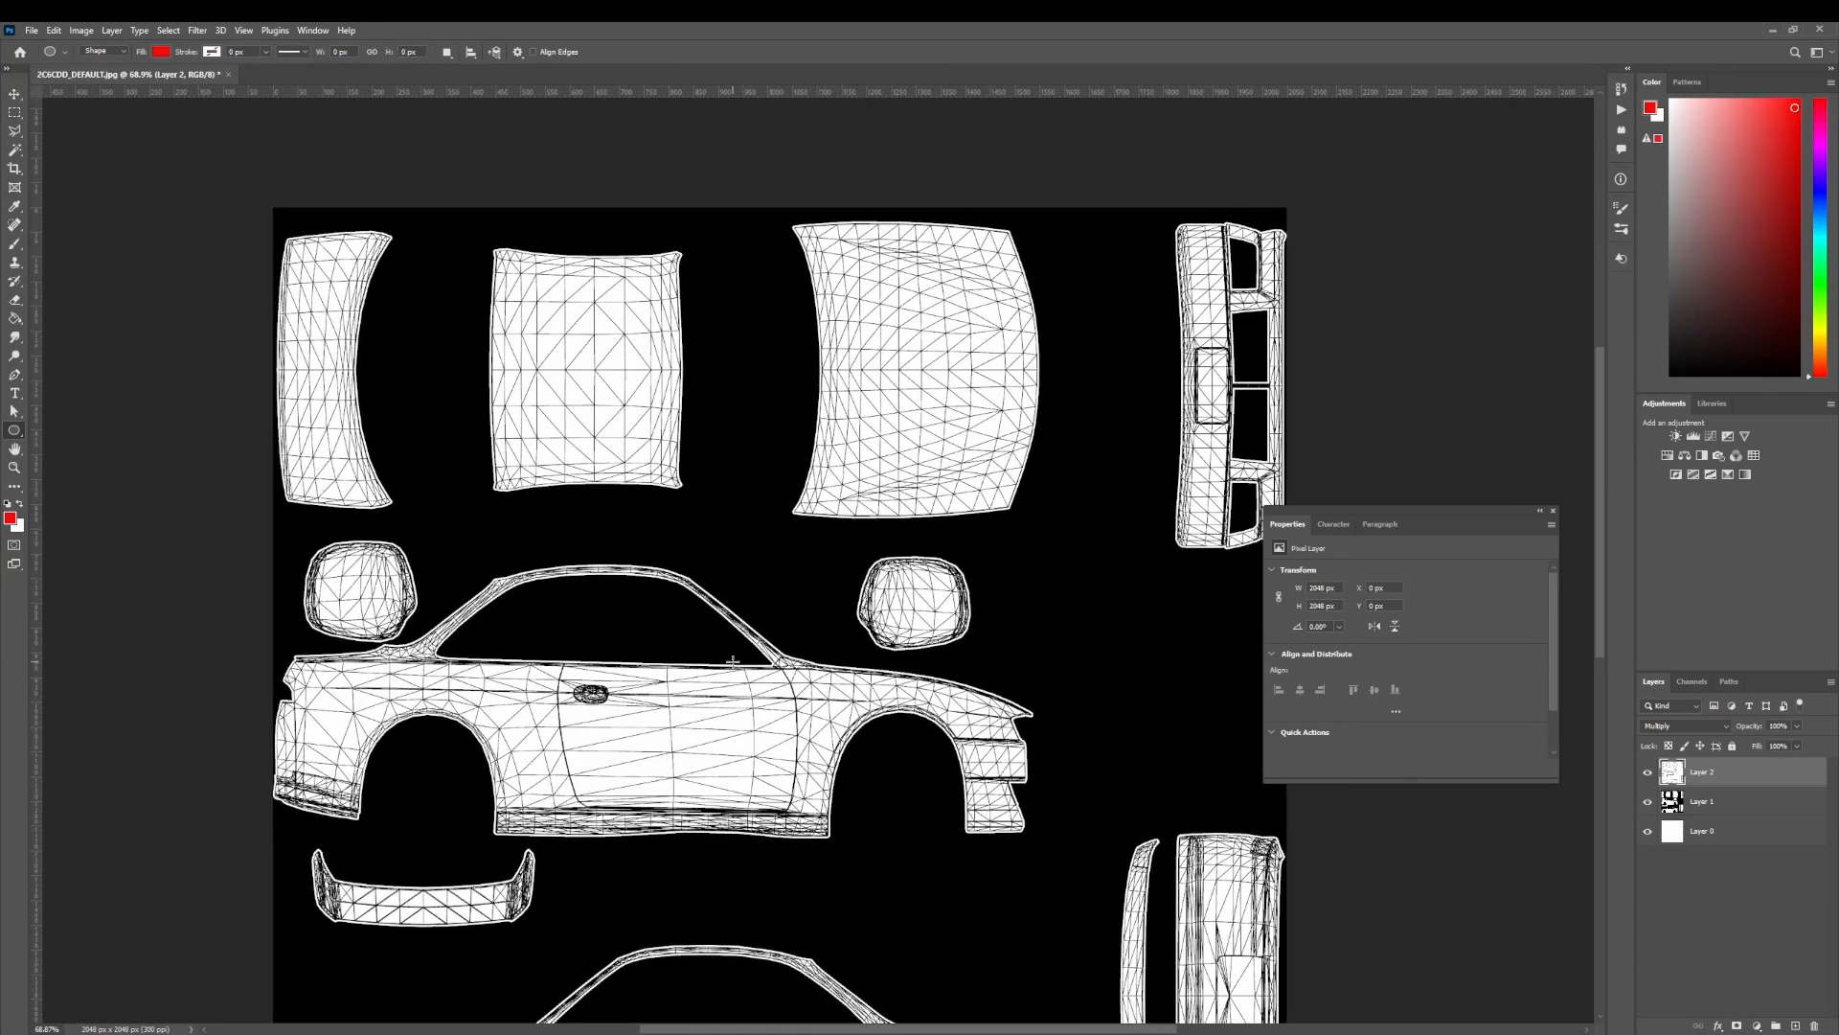
pyautogui.keyDown('alt'); pyautogui.scroll(2, 578, 428); pyautogui.keyUp('alt')
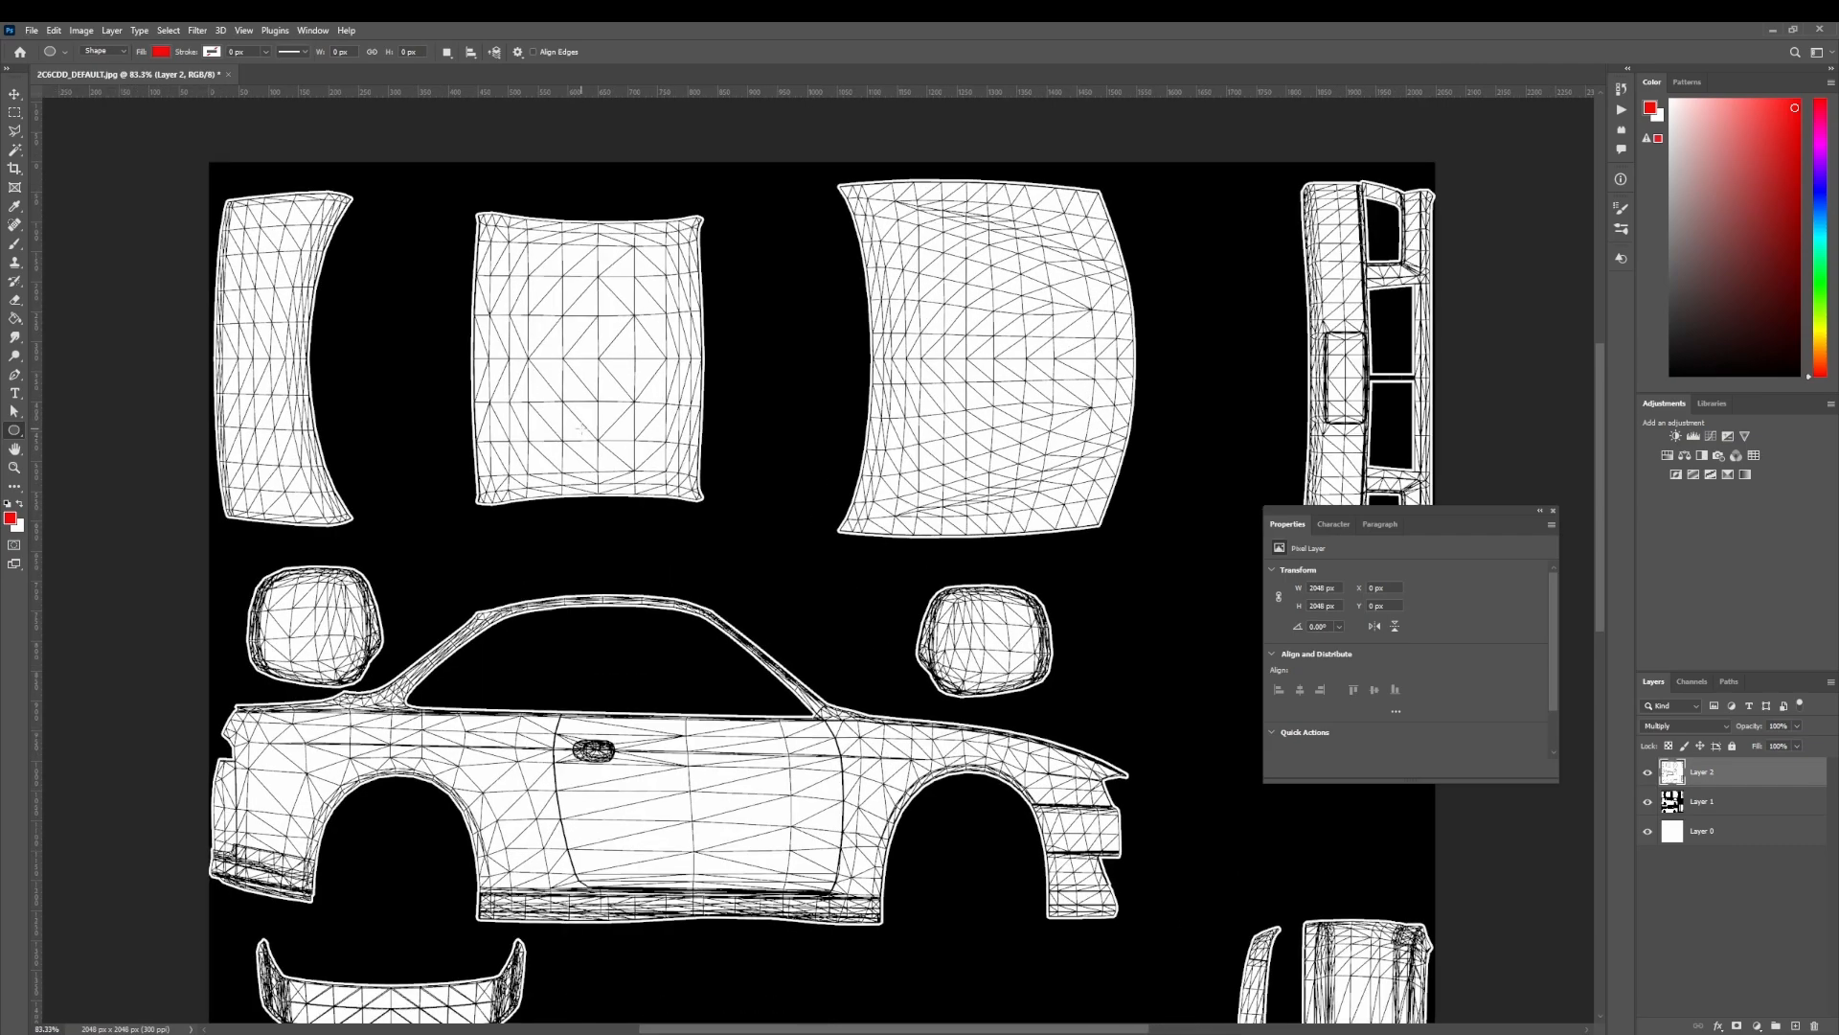
pyautogui.moveTo(577, 428); pyautogui.dragTo(538, 403)
pyautogui.keyDown('shift'); pyautogui.moveTo(185, 314); pyautogui.dragTo(213, 342); pyautogui.keyUp('shift')
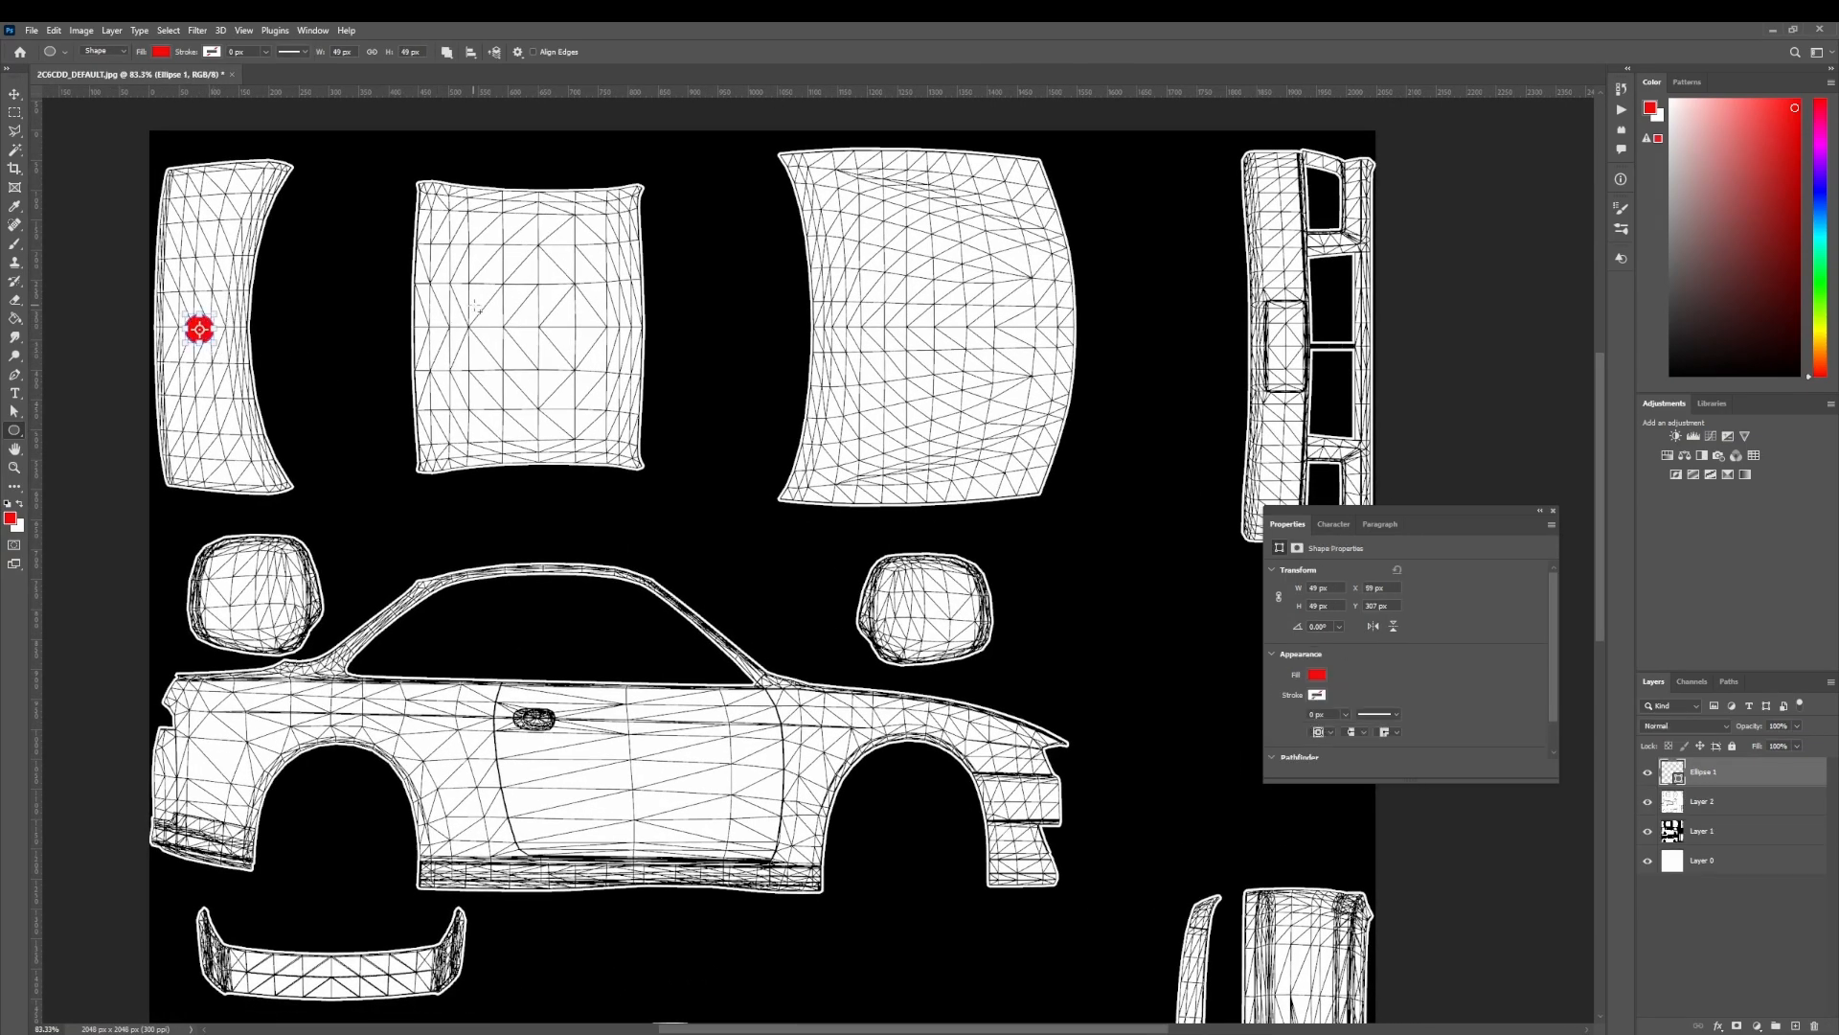
pyautogui.keyDown('shift'); pyautogui.moveTo(480, 299); pyautogui.dragTo(547, 358); pyautogui.keyUp('shift')
pyautogui.keyDown('shift'); pyautogui.moveTo(922, 301); pyautogui.dragTo(970, 348); pyautogui.keyUp('shift')
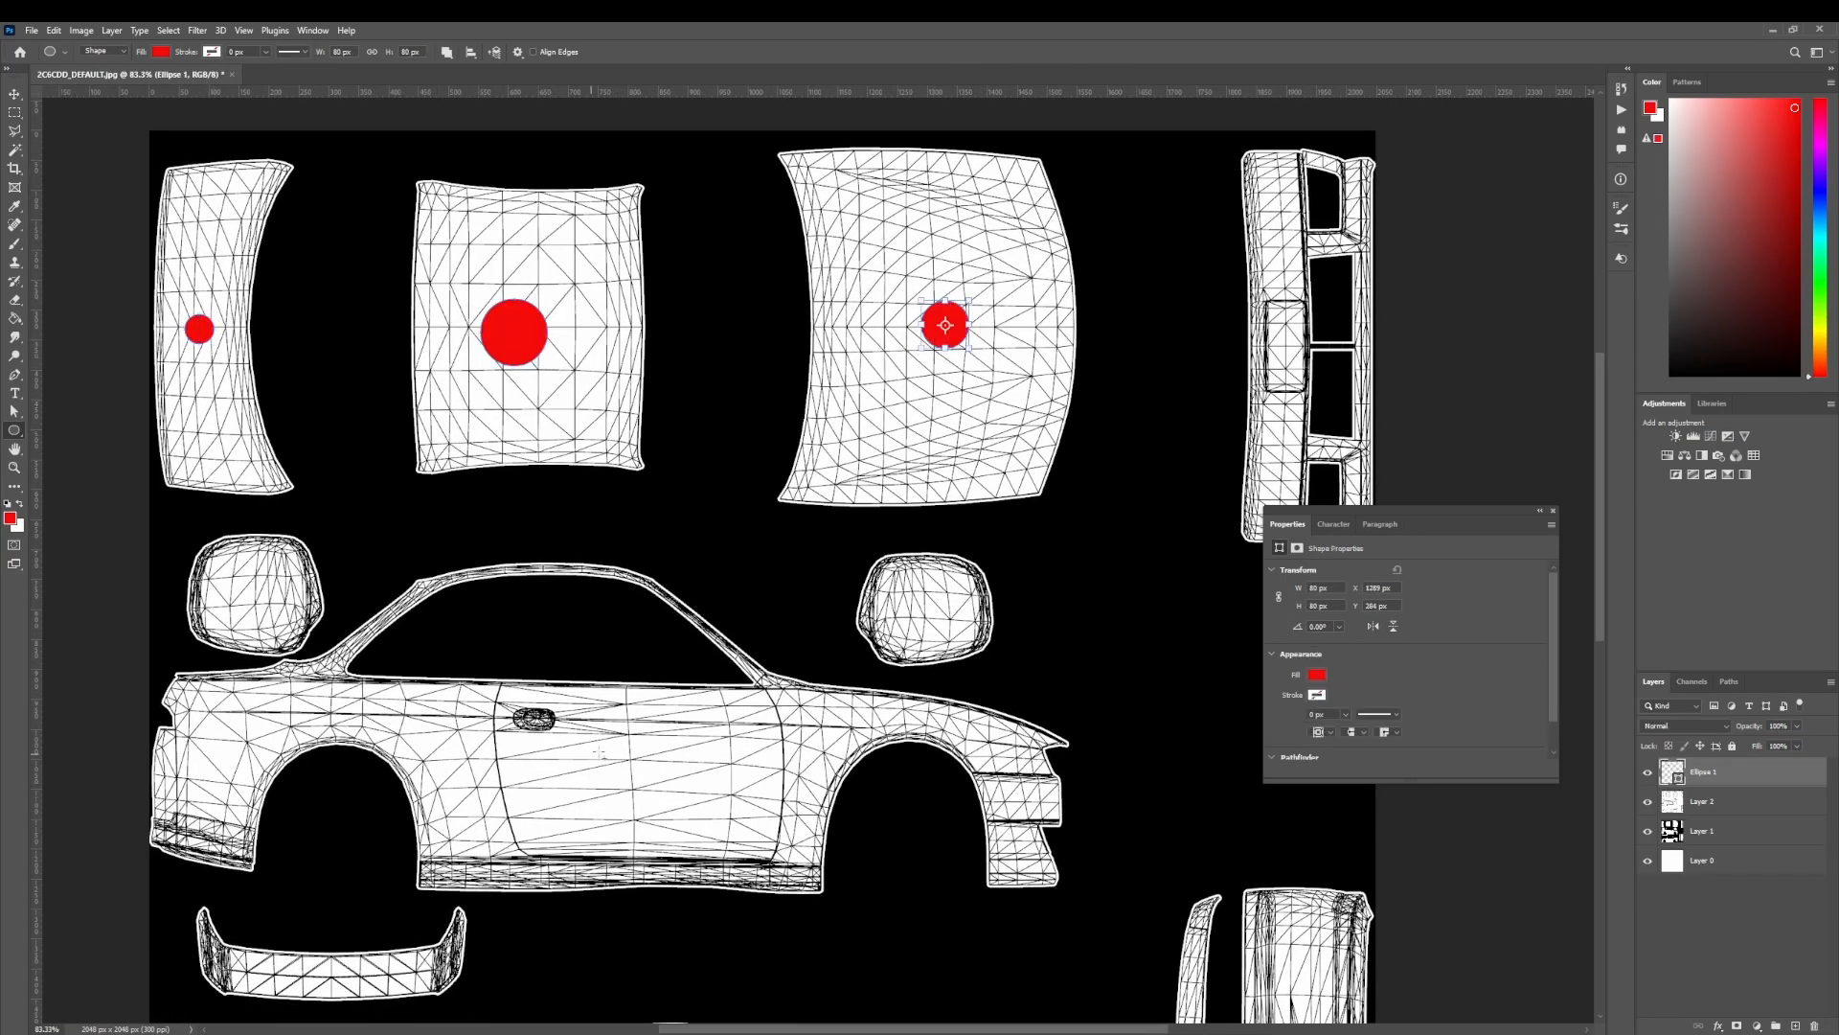
pyautogui.keyDown('shift'); pyautogui.moveTo(614, 747); pyautogui.dragTo(665, 799); pyautogui.keyUp('shift')
pyautogui.keyDown('shift'); pyautogui.moveTo(243, 580); pyautogui.dragTo(267, 603); pyautogui.keyUp('shift')
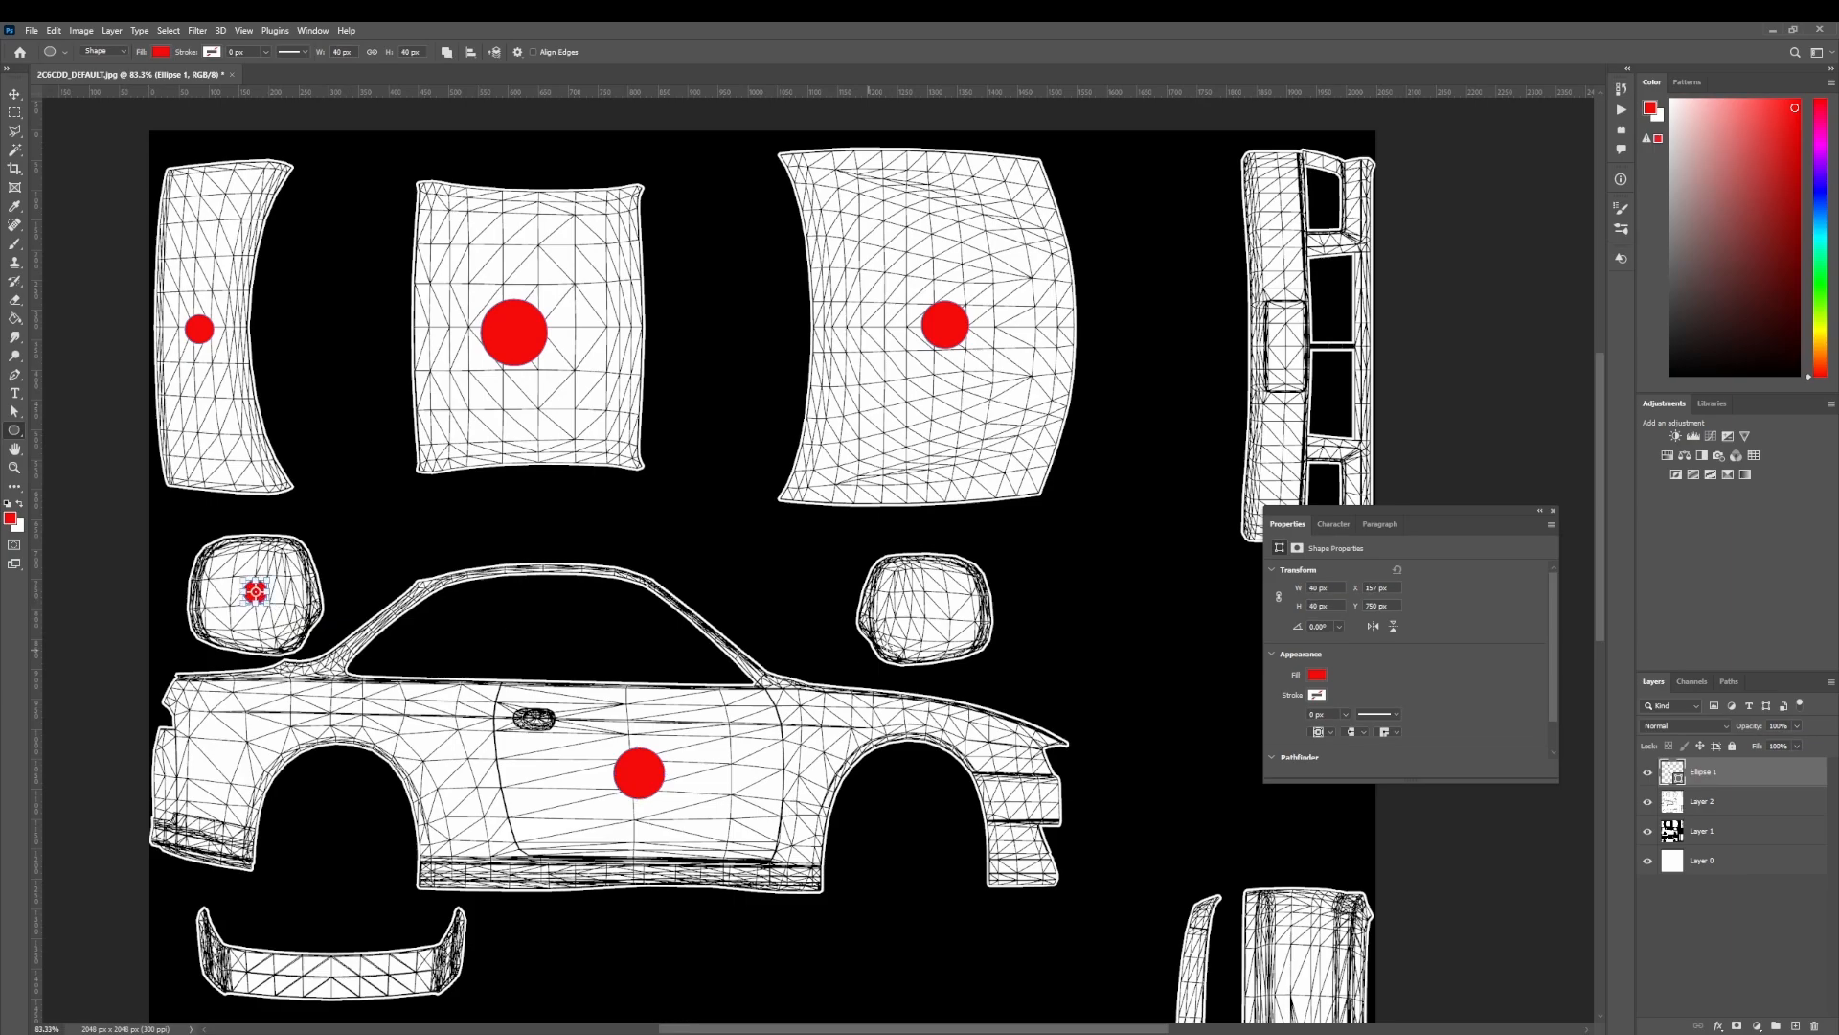
pyautogui.keyDown('shift'); pyautogui.moveTo(918, 595); pyautogui.dragTo(946, 624); pyautogui.keyUp('shift')
# - Draw red circles on the front bumper (about 38 px), rear bumper, lower side view's door (about 101 px) and wing (about 42 px)
pyautogui.keyDown('ctrl'); pyautogui.scroll(-5, 1053, 587); pyautogui.keyUp('ctrl')
pyautogui.keyDown('alt'); pyautogui.scroll(5, 921, 440); pyautogui.keyUp('alt')
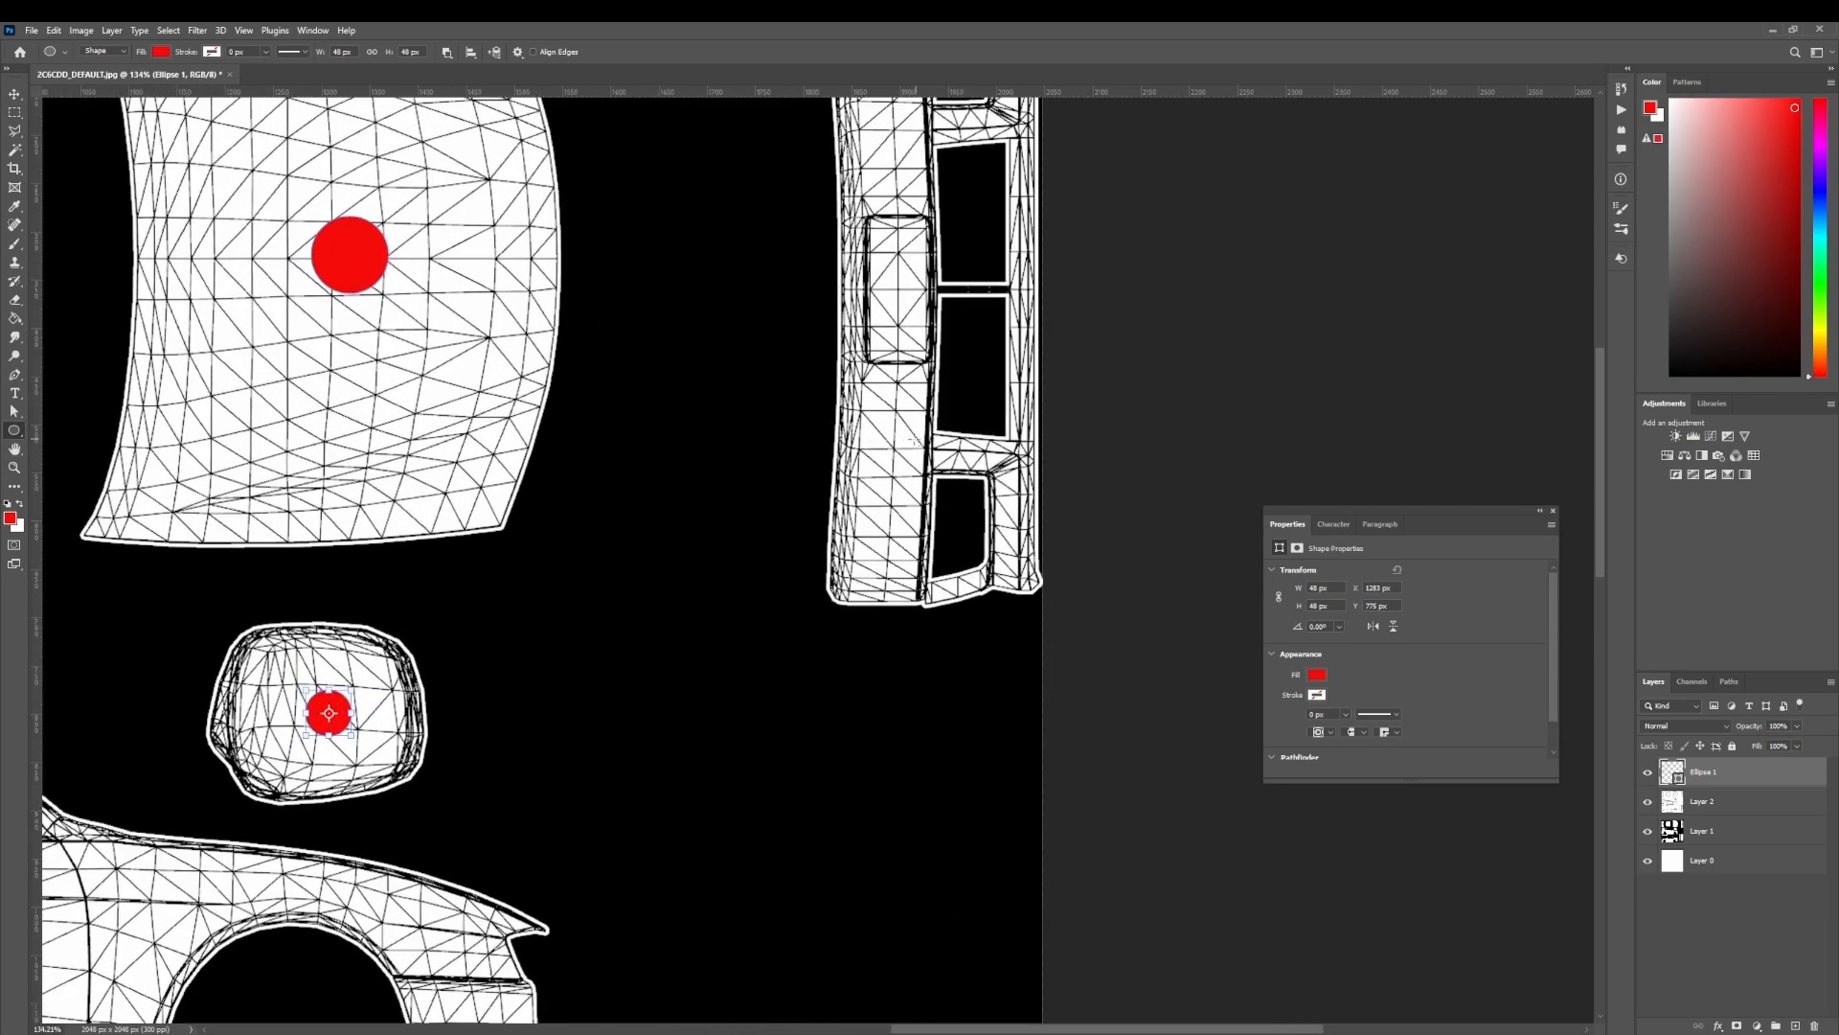
pyautogui.keyDown('shift'); pyautogui.moveTo(872, 454); pyautogui.dragTo(911, 492); pyautogui.keyUp('shift')
pyautogui.moveTo(821, 789); pyautogui.dragTo(818, 316)
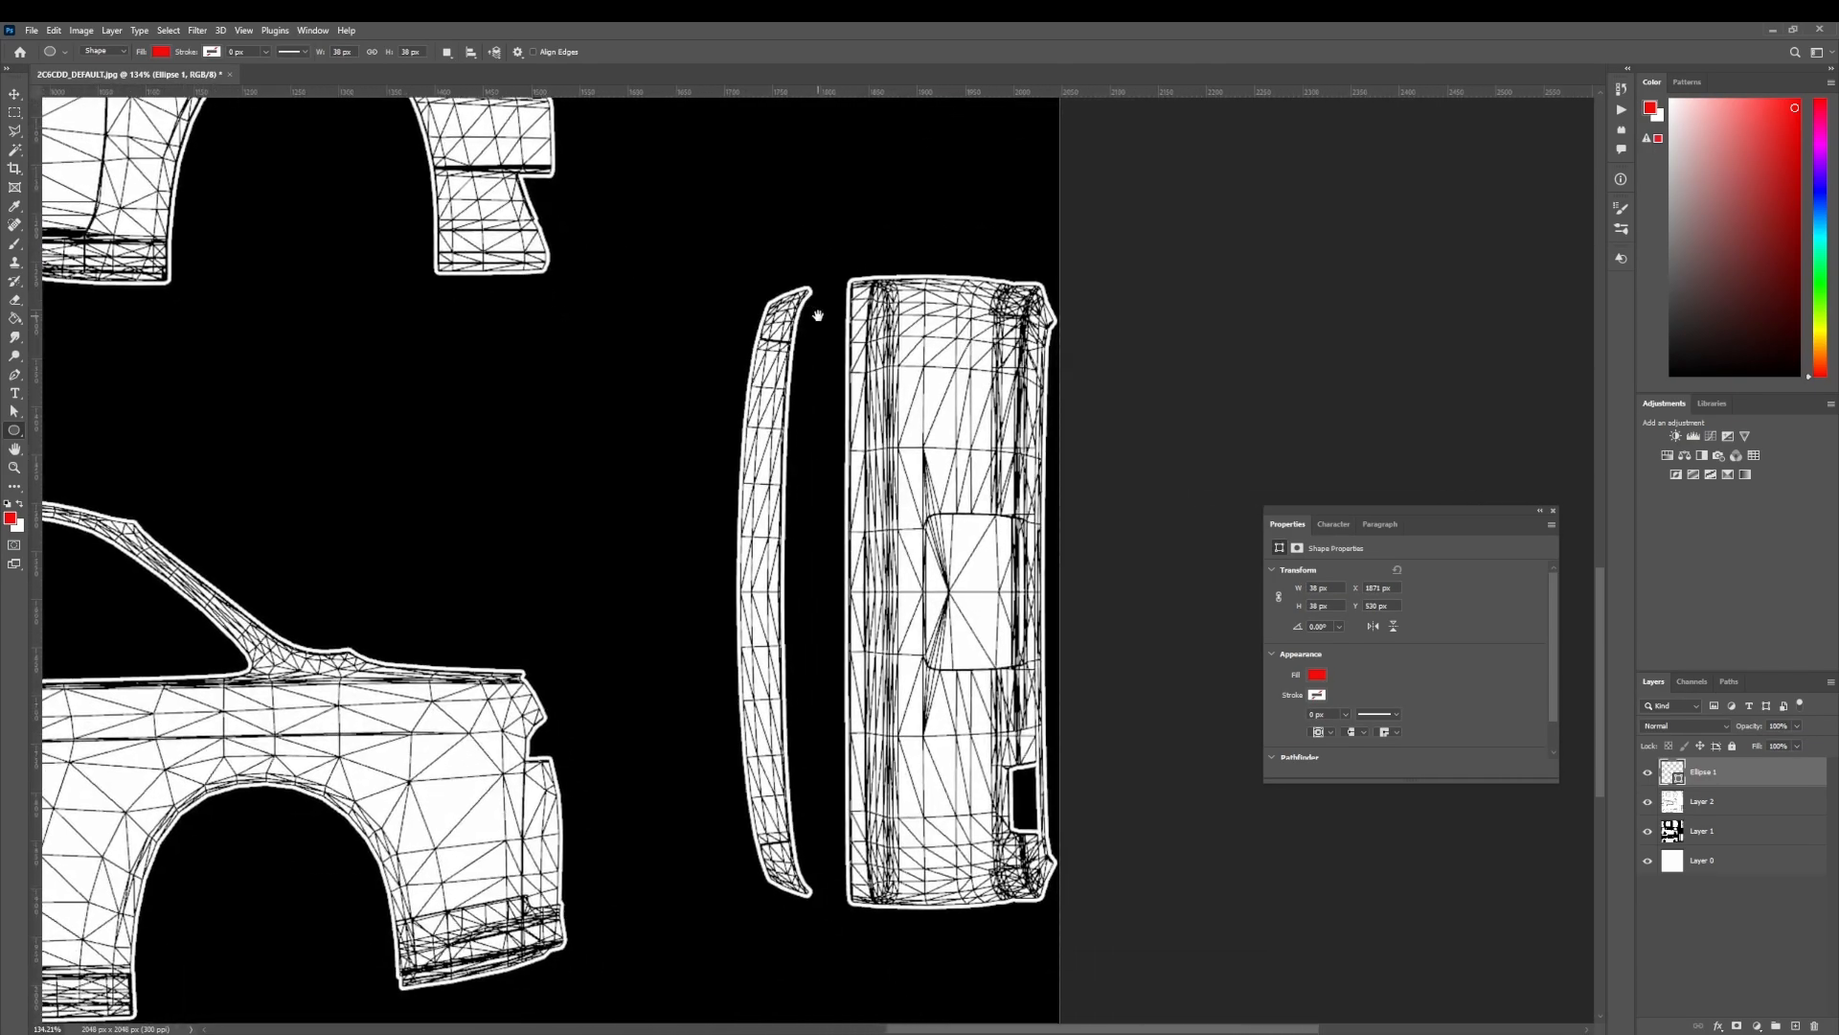
pyautogui.keyDown('shift'); pyautogui.moveTo(972, 444); pyautogui.dragTo(974, 445); pyautogui.keyUp('shift')
pyautogui.moveTo(630, 630); pyautogui.dragTo(1301, 490)
pyautogui.keyDown('shift'); pyautogui.moveTo(481, 682); pyautogui.dragTo(565, 739); pyautogui.keyUp('shift')
pyautogui.keyDown('alt'); pyautogui.scroll(-5, 615, 728); pyautogui.keyUp('alt')
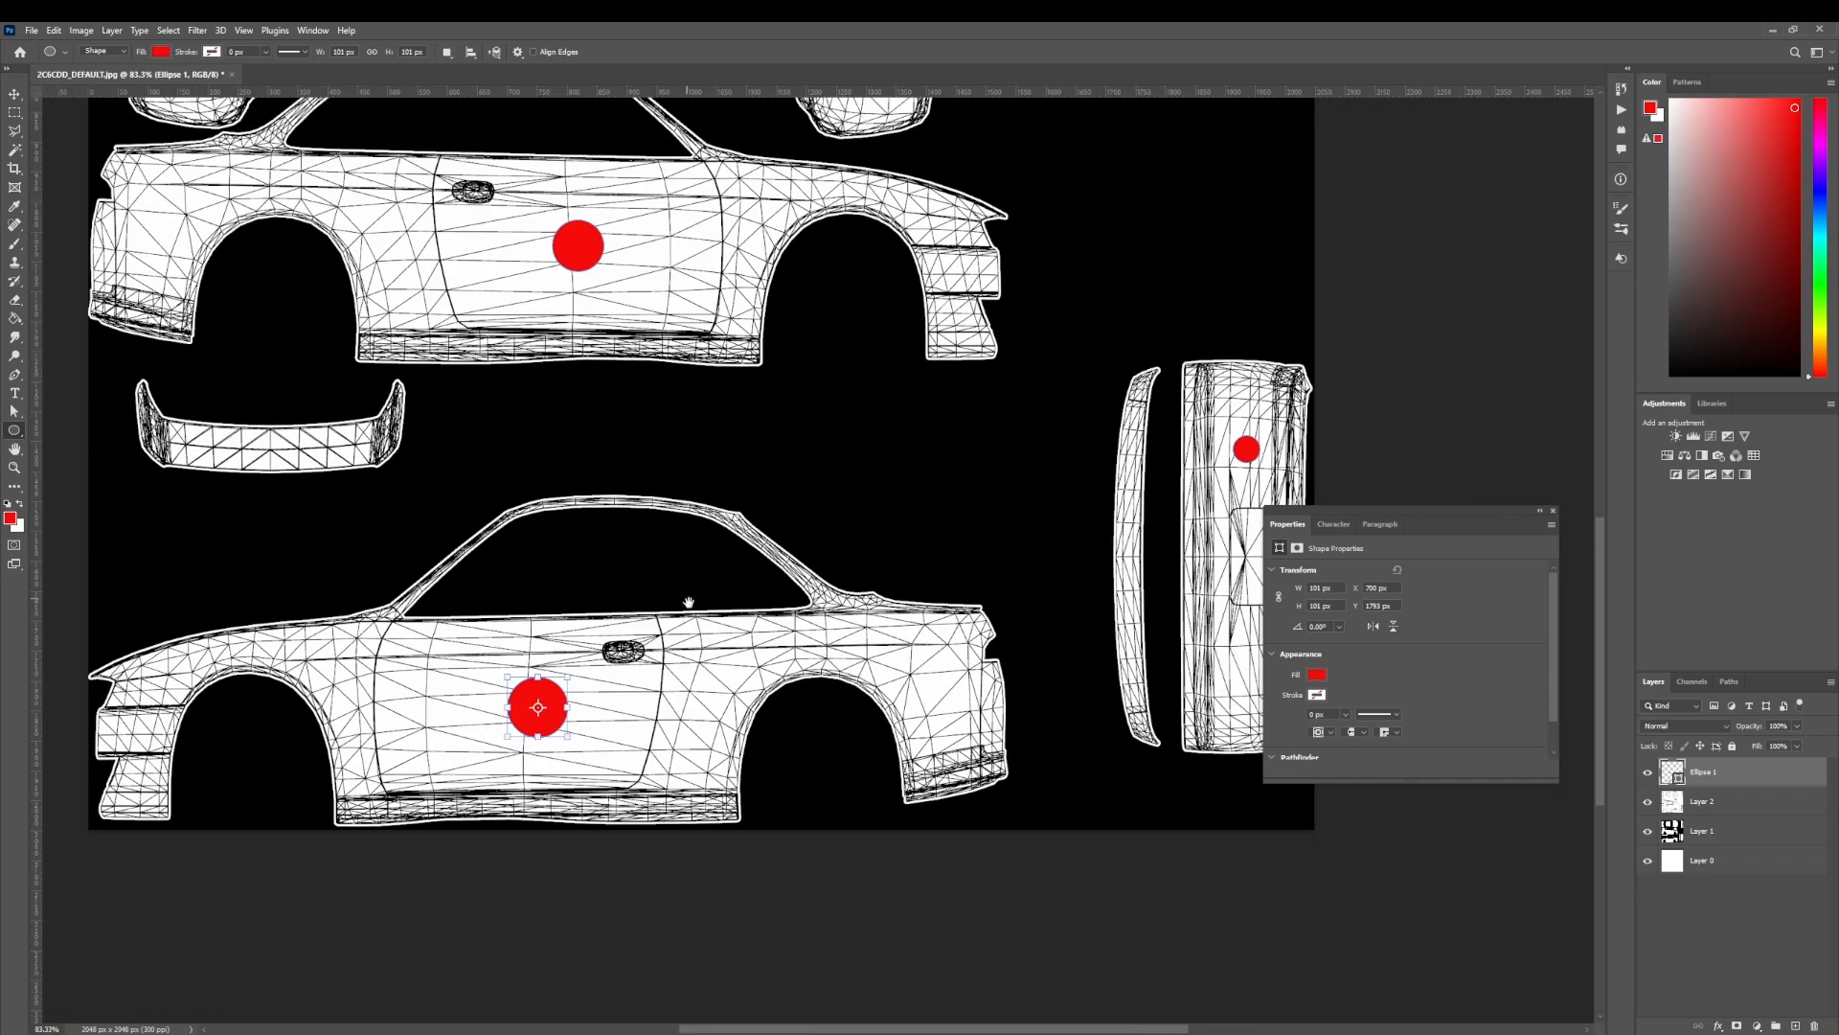
pyautogui.moveTo(690, 603); pyautogui.dragTo(836, 780)
pyautogui.keyDown('alt'); pyautogui.scroll(5, 374, 658); pyautogui.keyUp('alt')
pyautogui.keyDown('shift'); pyautogui.moveTo(474, 624); pyautogui.dragTo(479, 636); pyautogui.keyUp('shift')
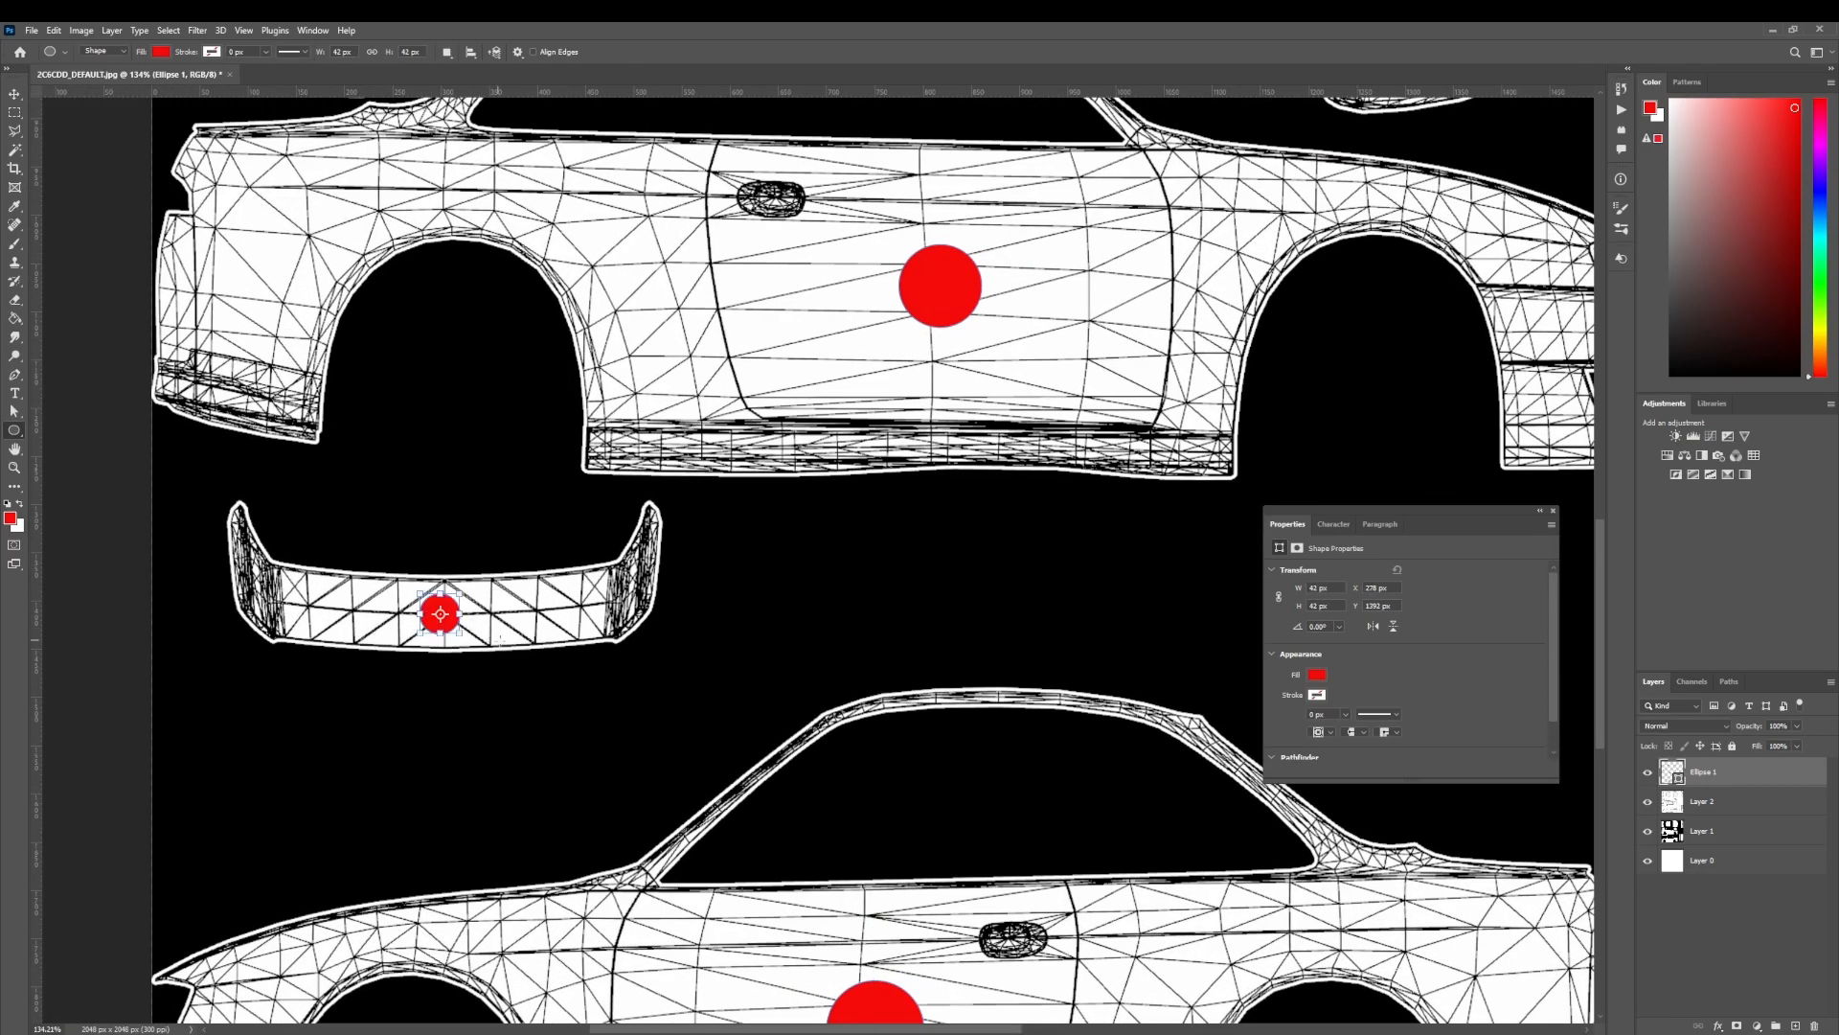
pyautogui.keyDown('alt'); pyautogui.scroll(-5, 536, 642); pyautogui.keyUp('alt')
pyautogui.scroll(-2, 728, 668)
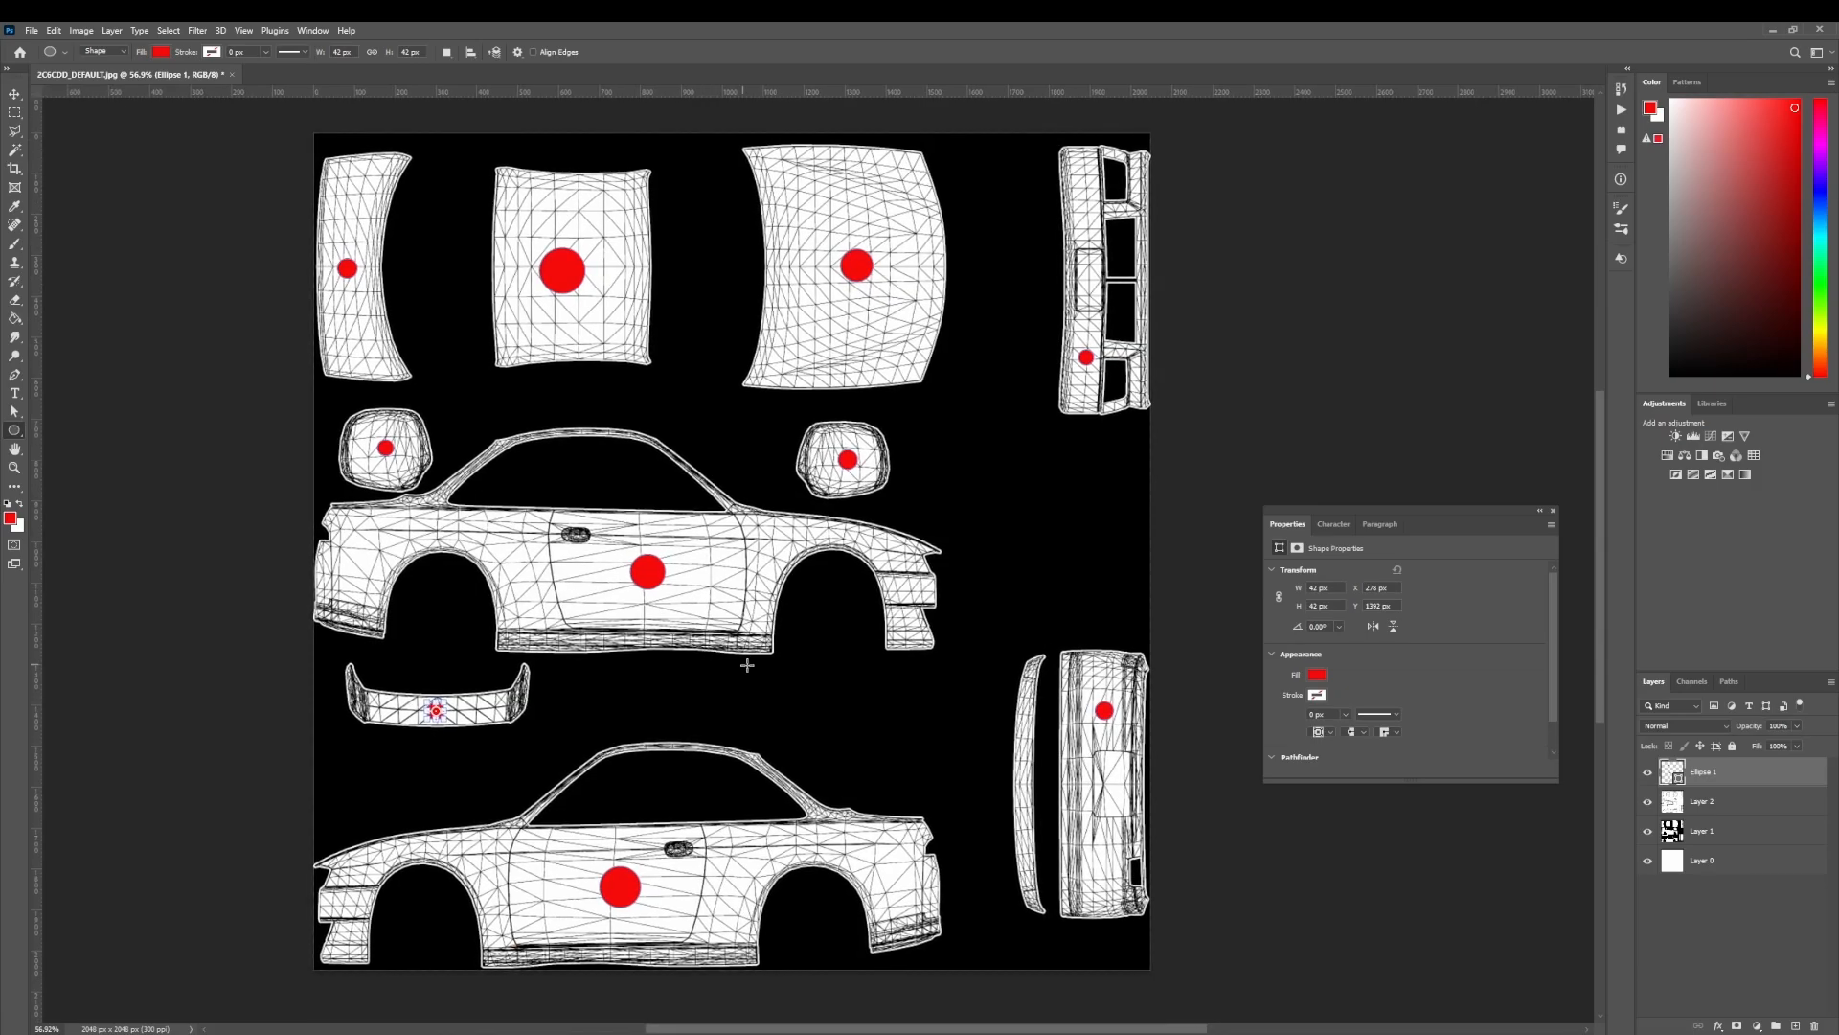
# - Save a JPEG copy over 2C6CDD_DEFAULT.jpg in the skins folder with quality 8 (High) and Progressive format
pyautogui.hotkey('ctrl', 'alt', 's')
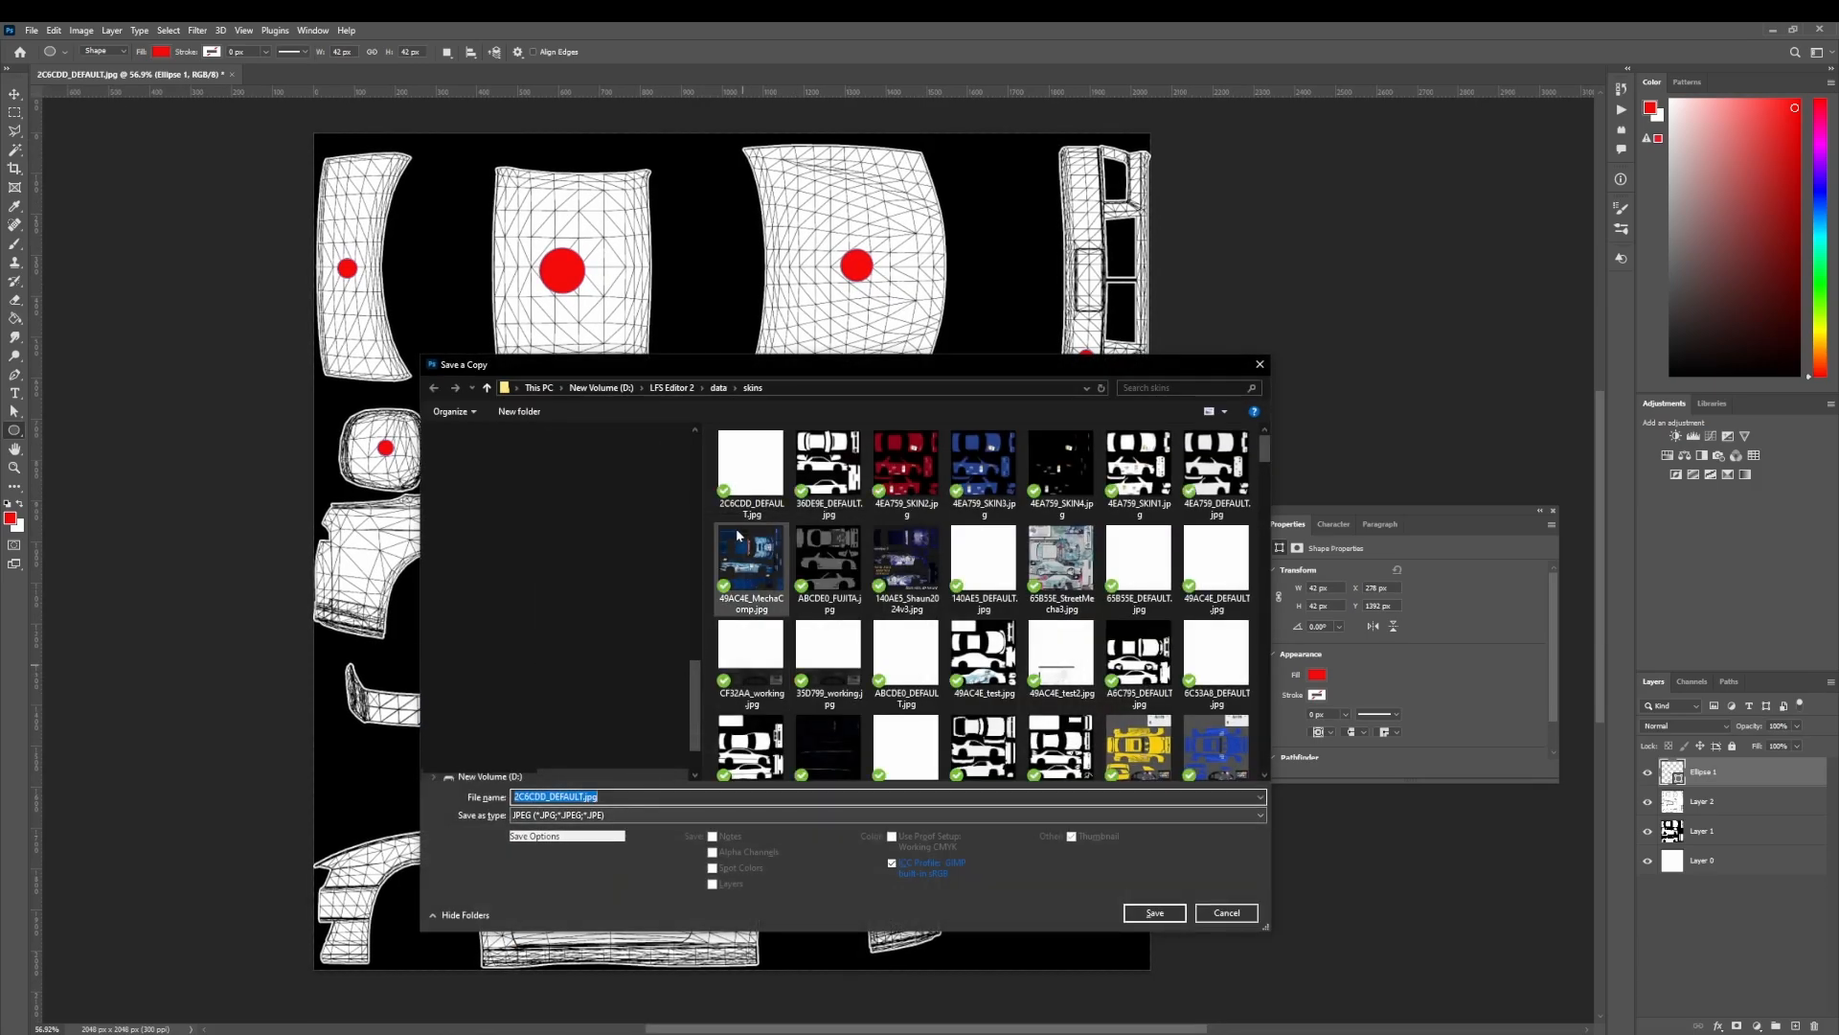
pyautogui.doubleClick(749, 506)
pyautogui.click(951, 535)
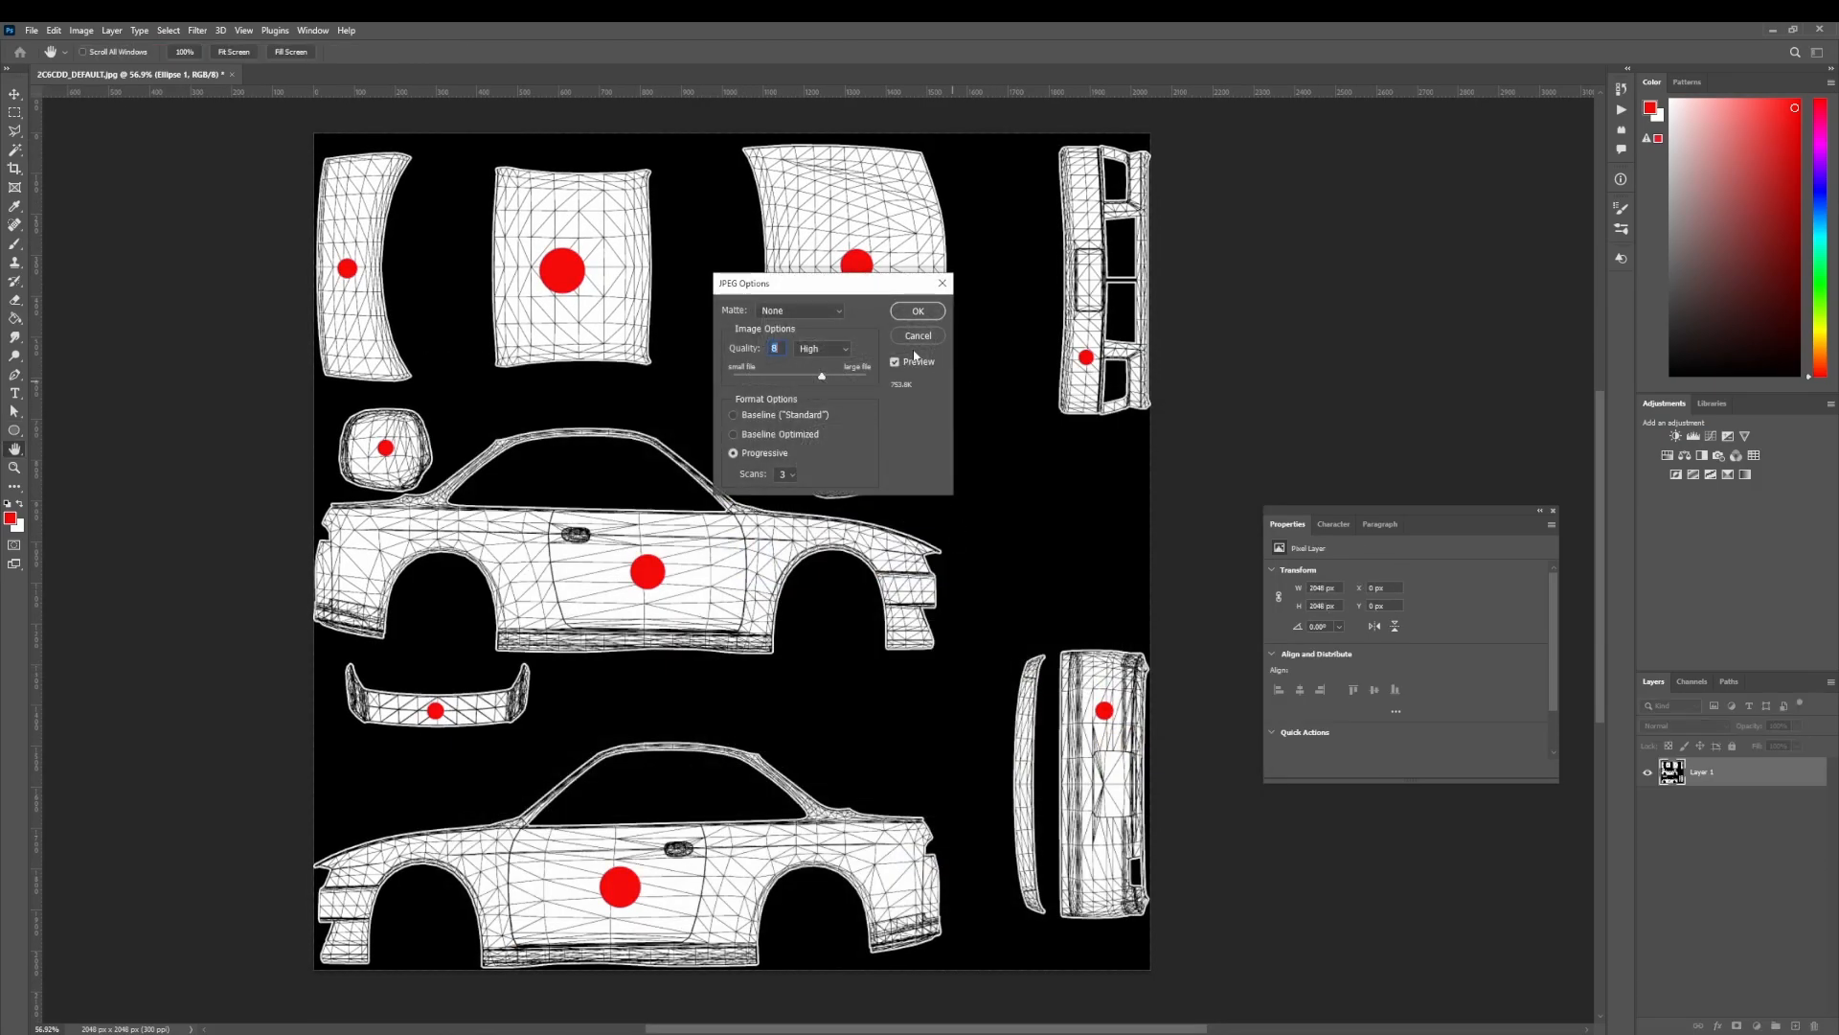
pyautogui.click(914, 311)
# - Switch to LFS Editor, reload the textures and view the red circles on the car's side, roof and hood
pyautogui.hotkey('alt', 'Tab')
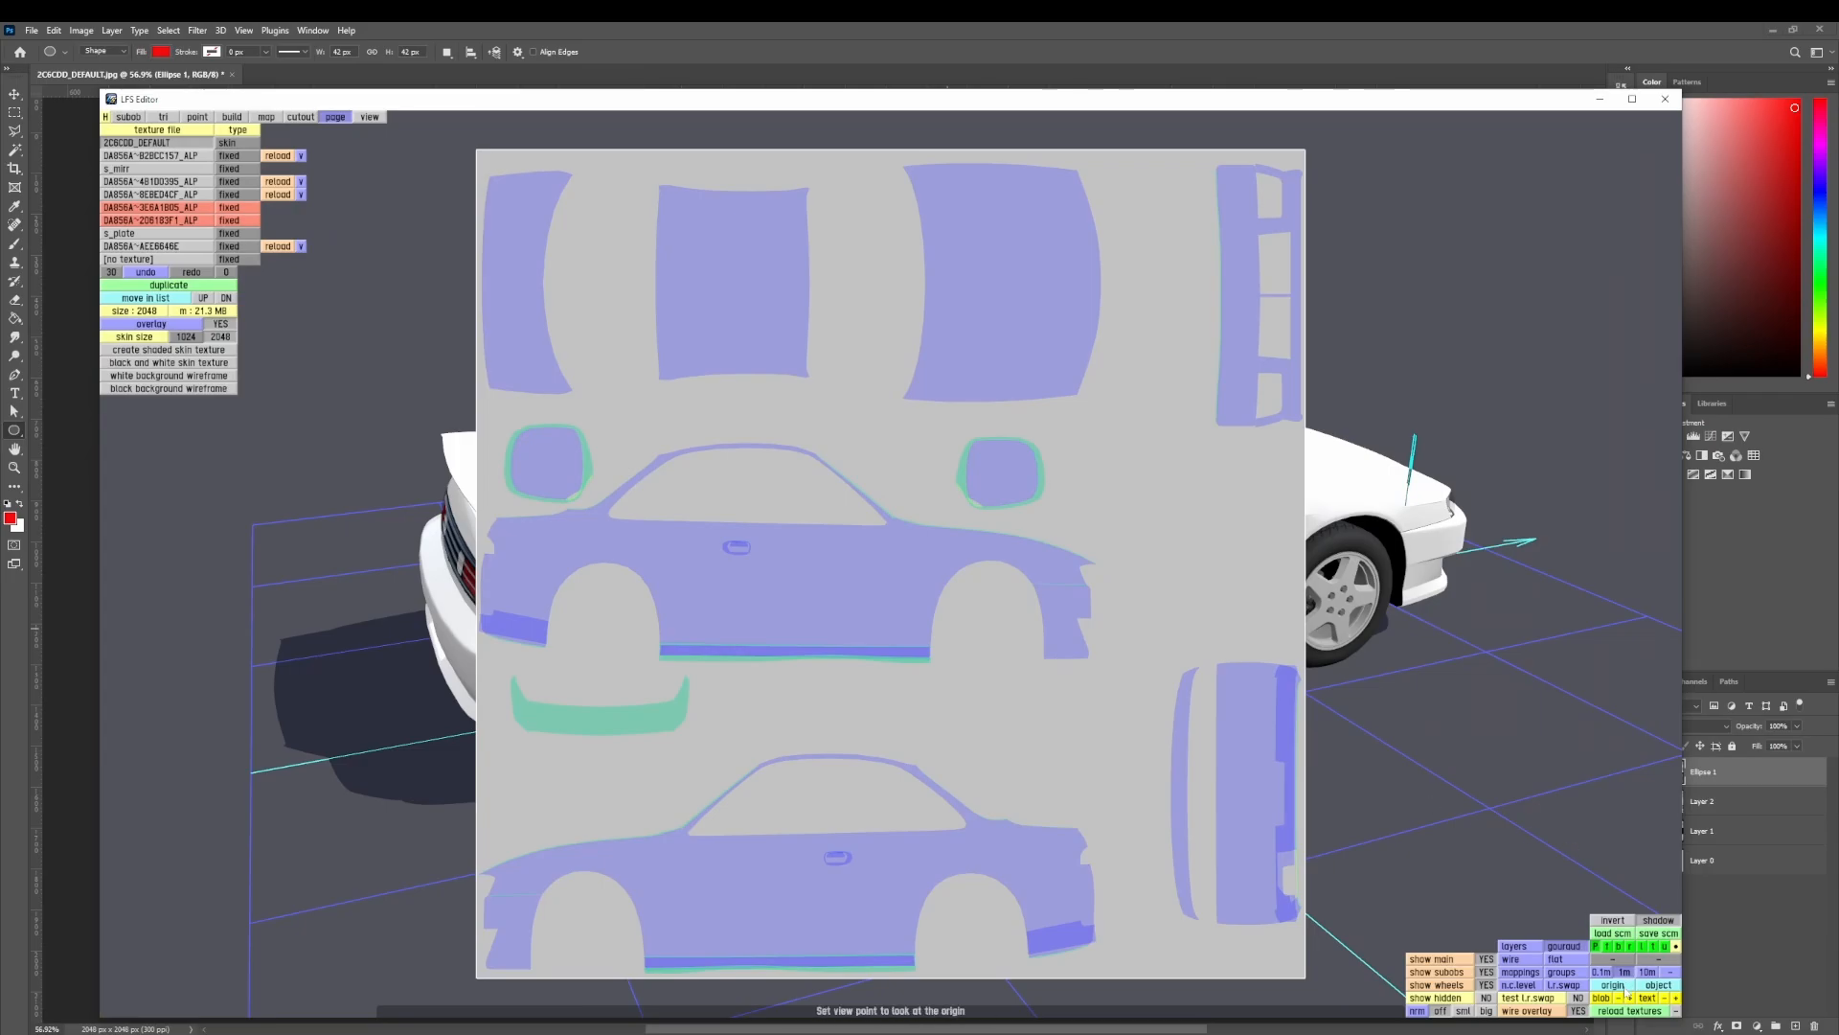
pyautogui.click(1632, 1011)
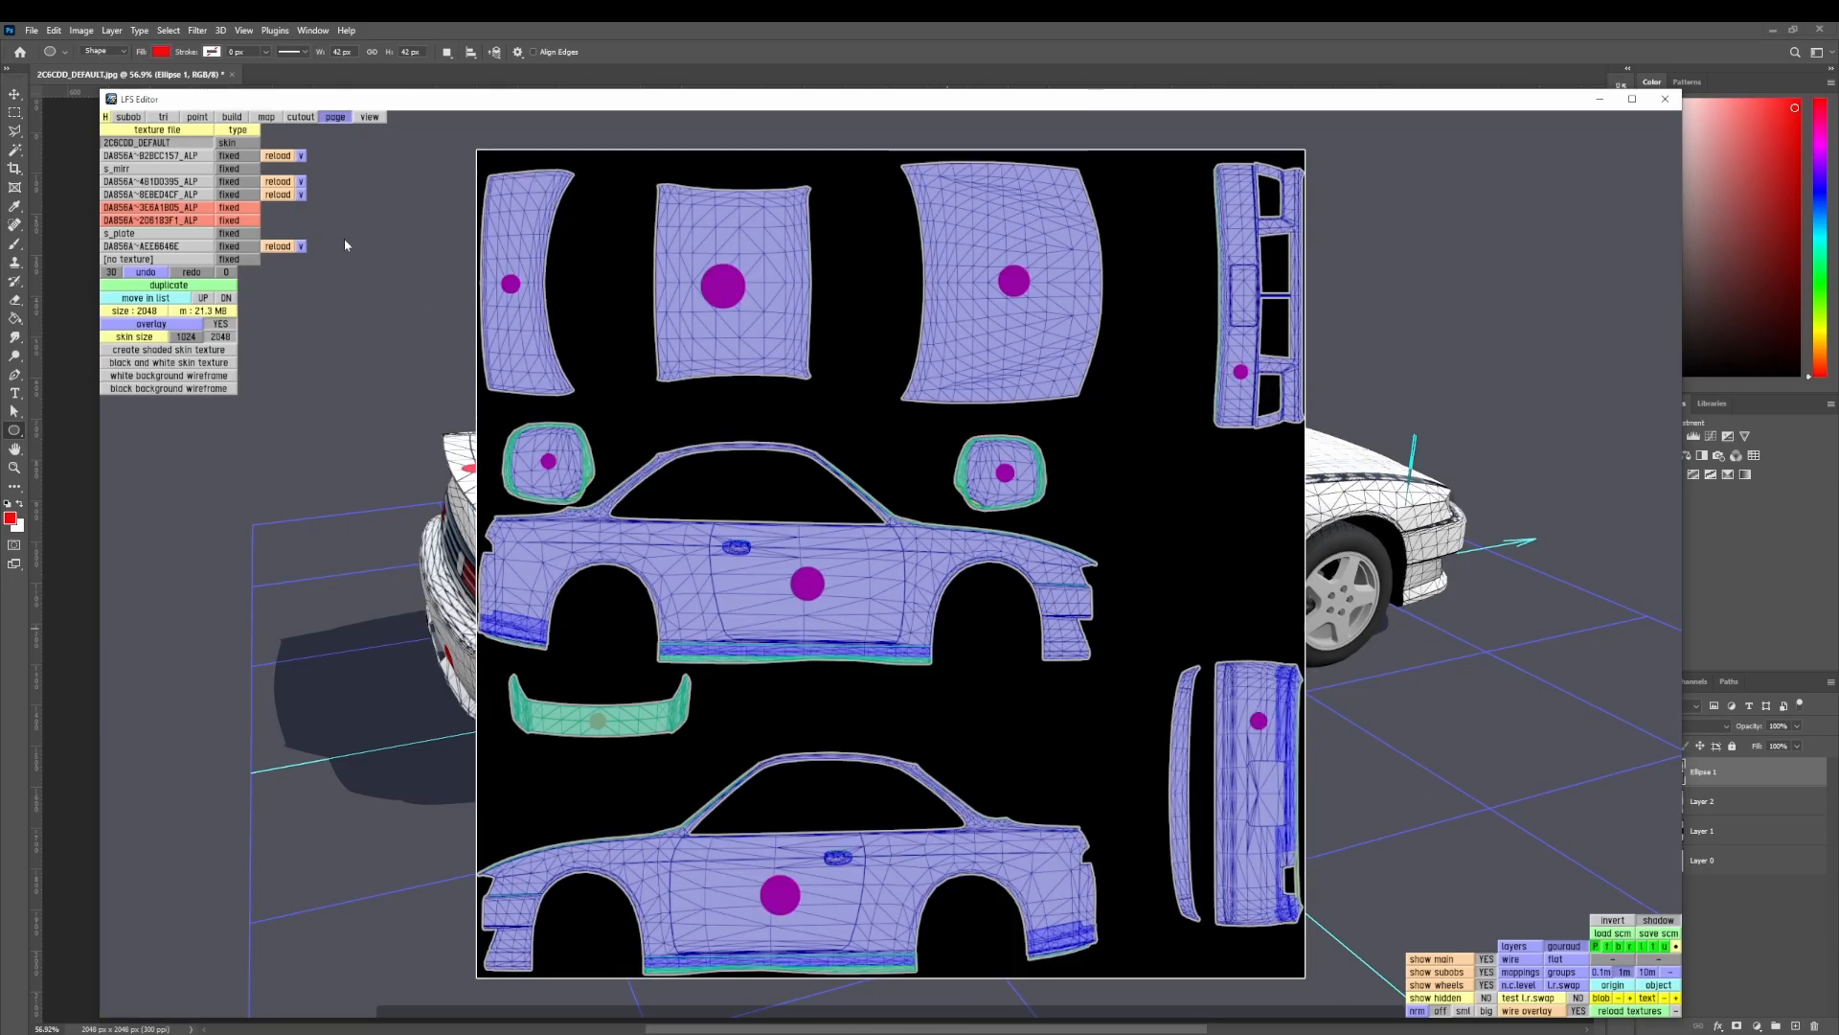
pyautogui.click(175, 117)
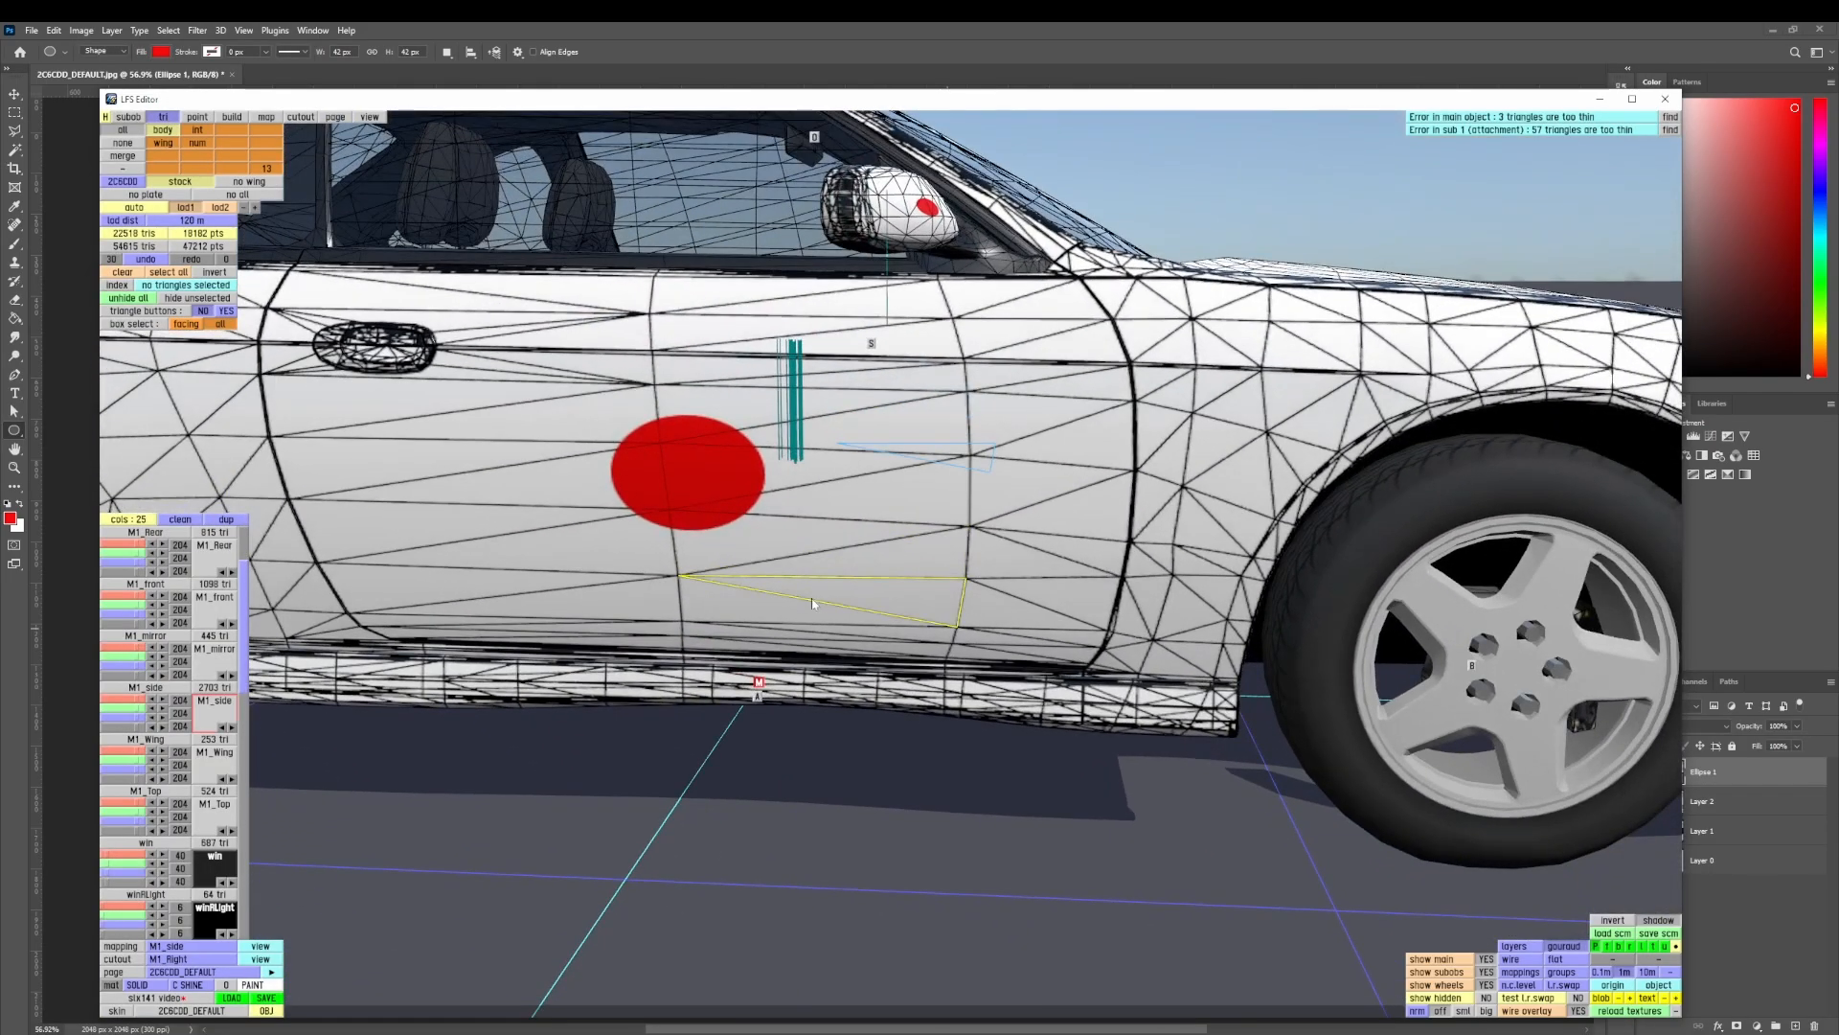
pyautogui.moveTo(812, 604); pyautogui.dragTo(345, 747, button='right')
pyautogui.scroll(-4, 850, 525)
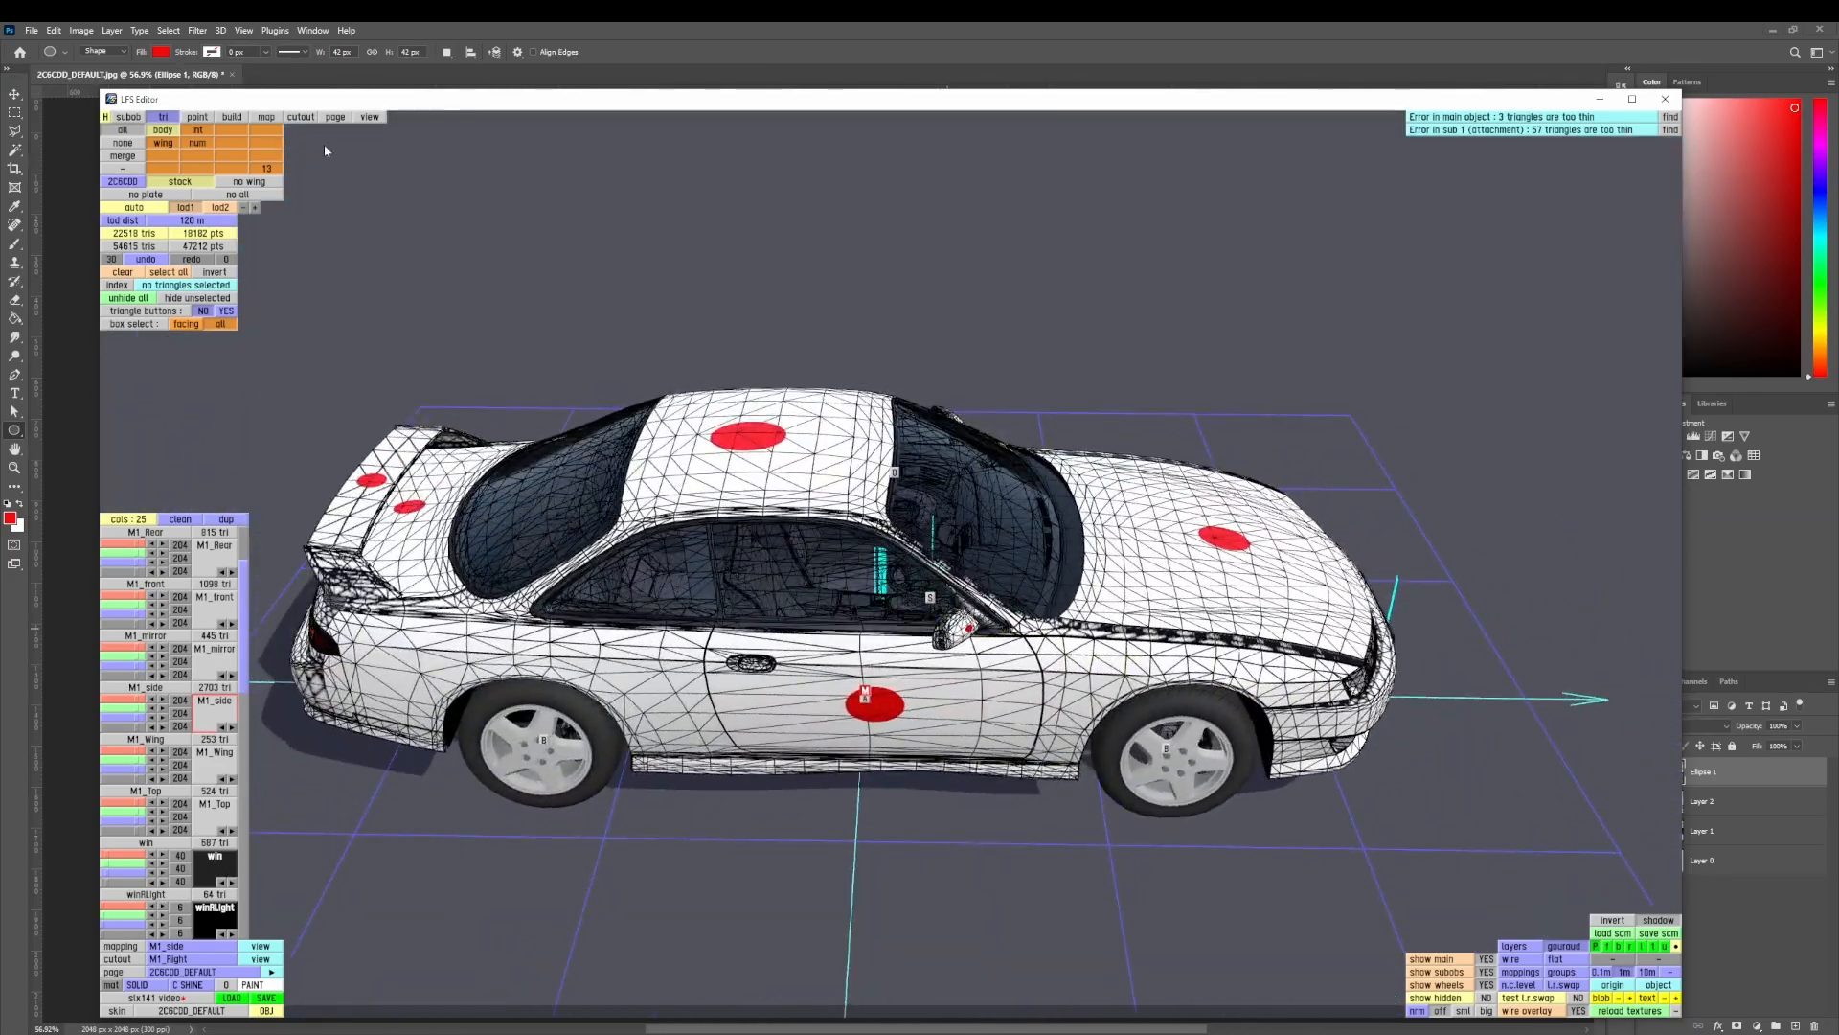
# - Select the M1_Right cutout, show its side view and reduce the cutout height to 26
pyautogui.click(306, 120)
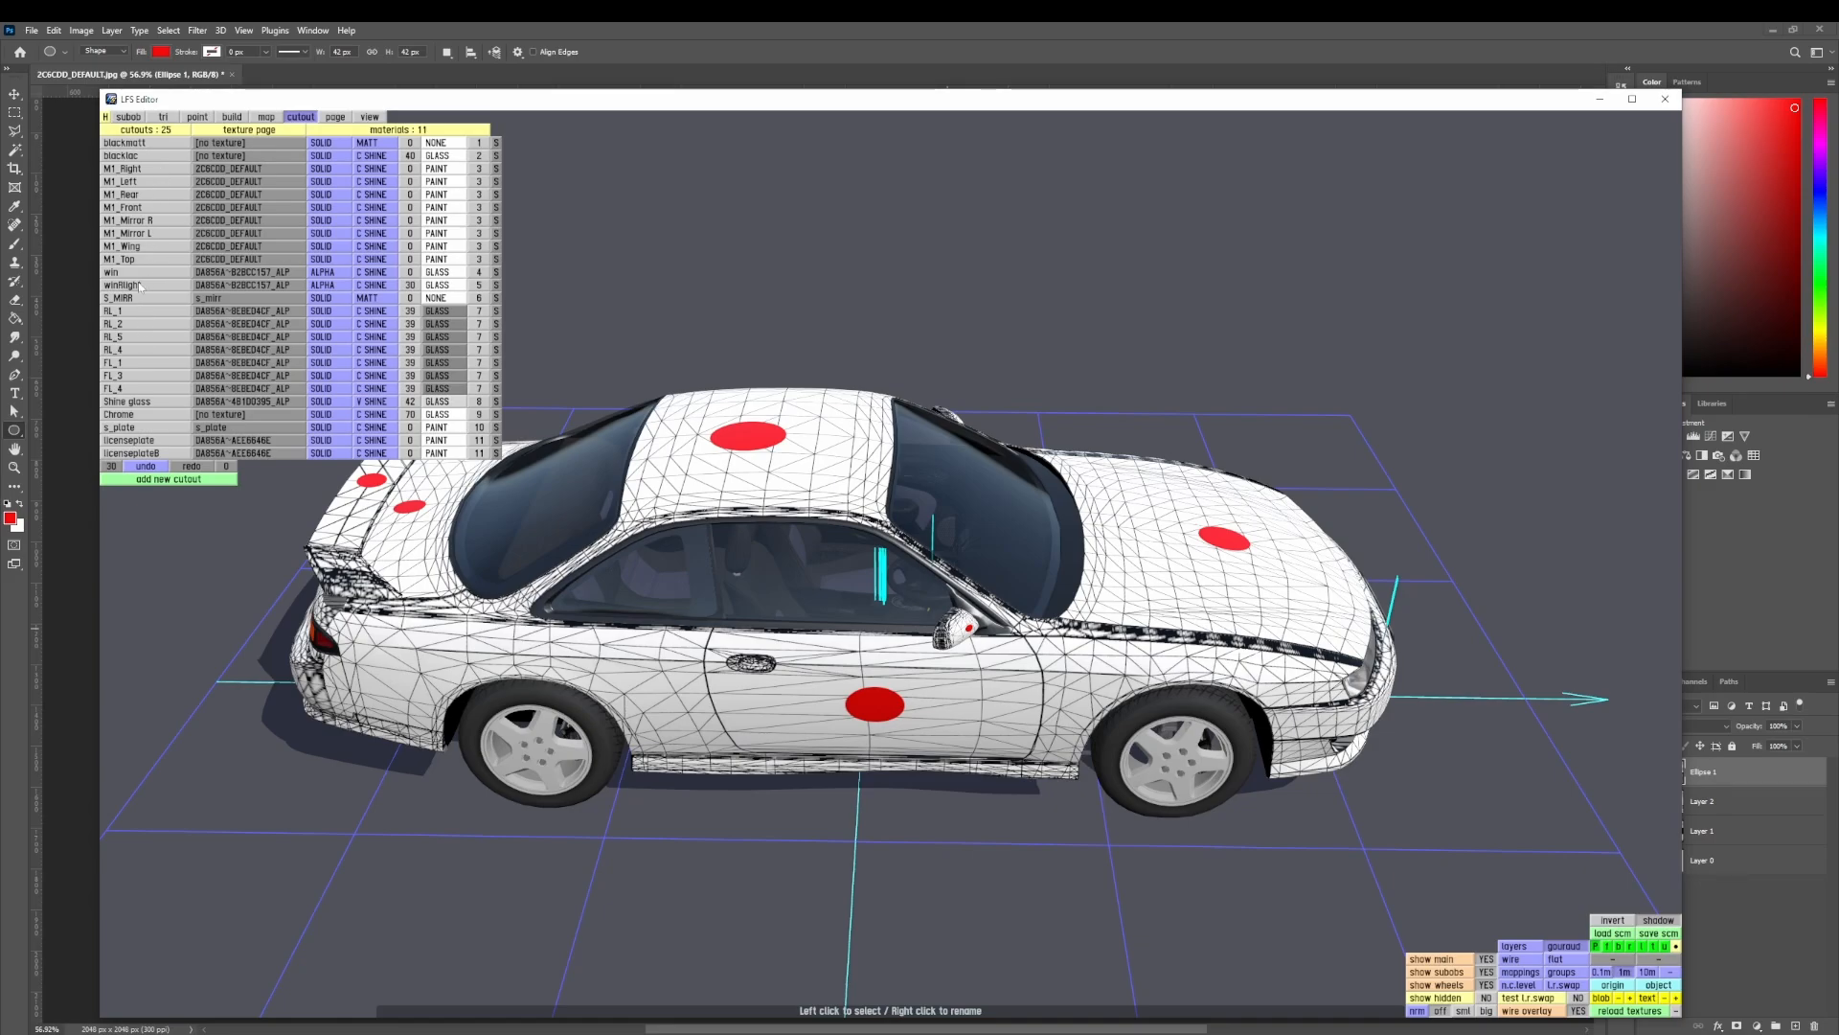
pyautogui.click(129, 169)
pyautogui.click(260, 505)
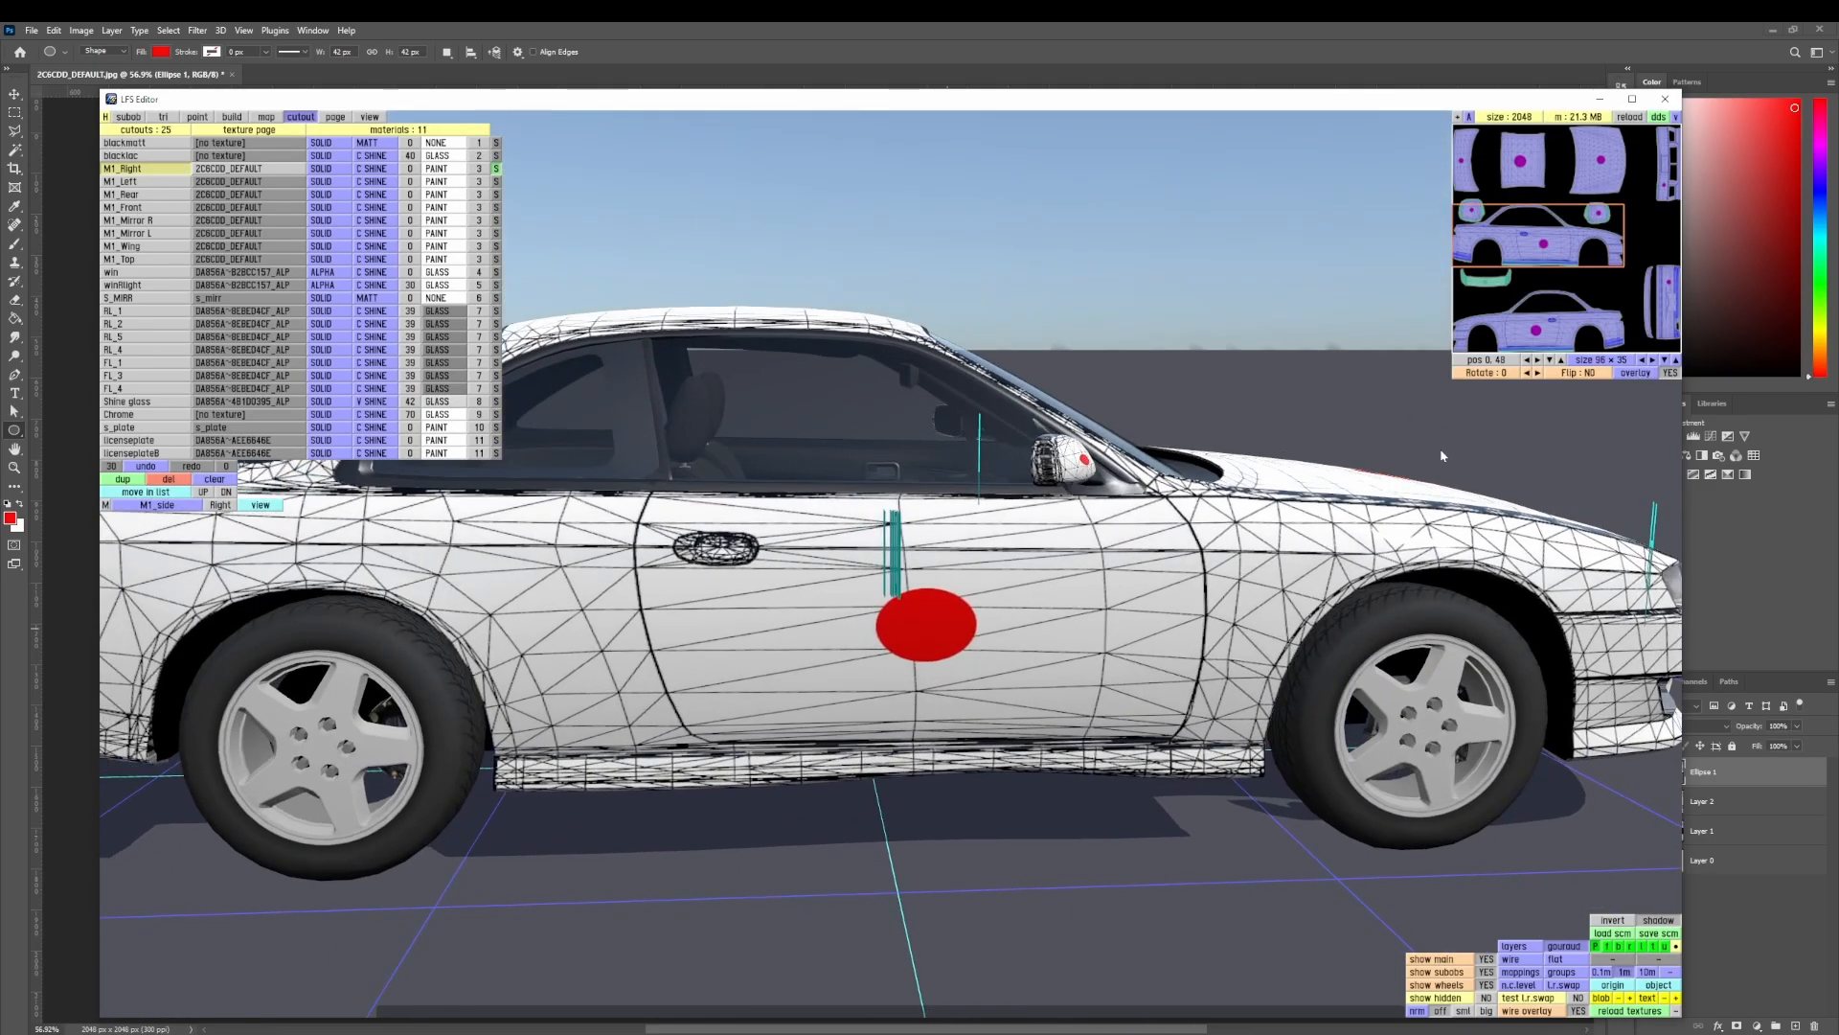
pyautogui.click(1665, 360)
pyautogui.click(1665, 360)
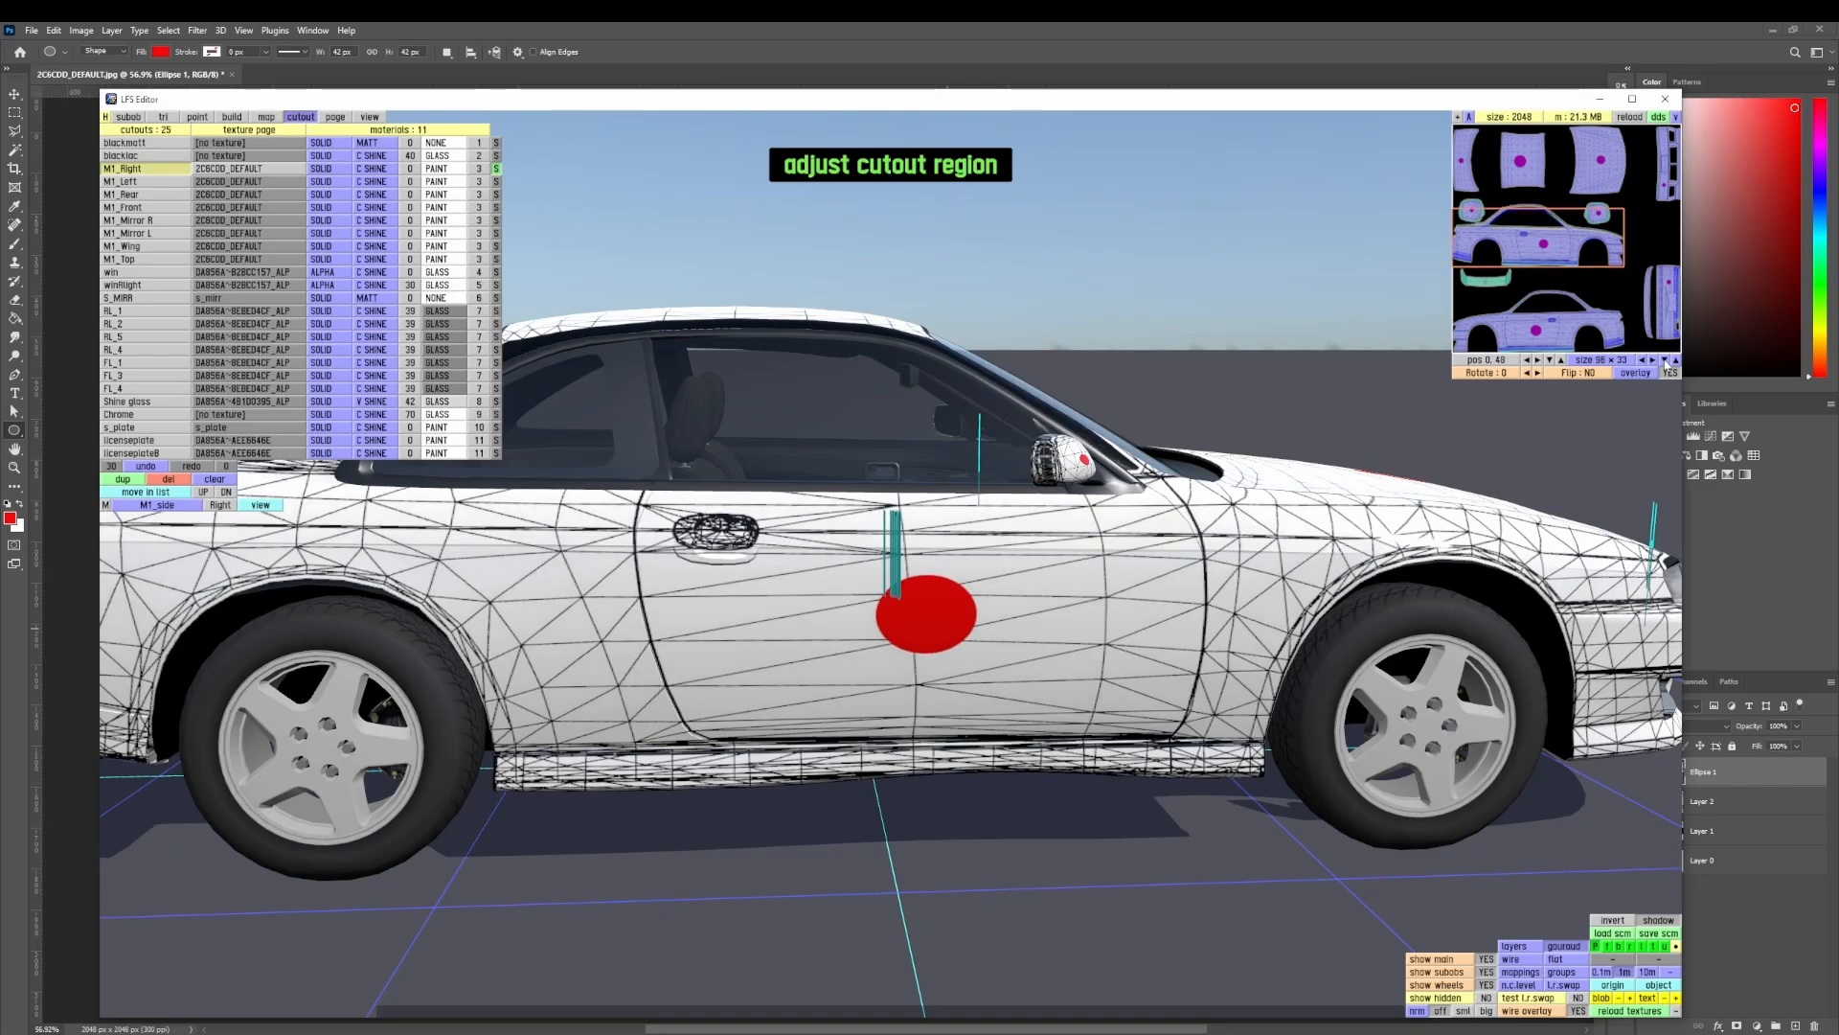
pyautogui.click(1665, 360)
pyautogui.click(1665, 360)
pyautogui.click(1665, 360)
pyautogui.click(1665, 360)
pyautogui.click(1665, 360)
pyautogui.click(1665, 360)
pyautogui.click(1665, 360)
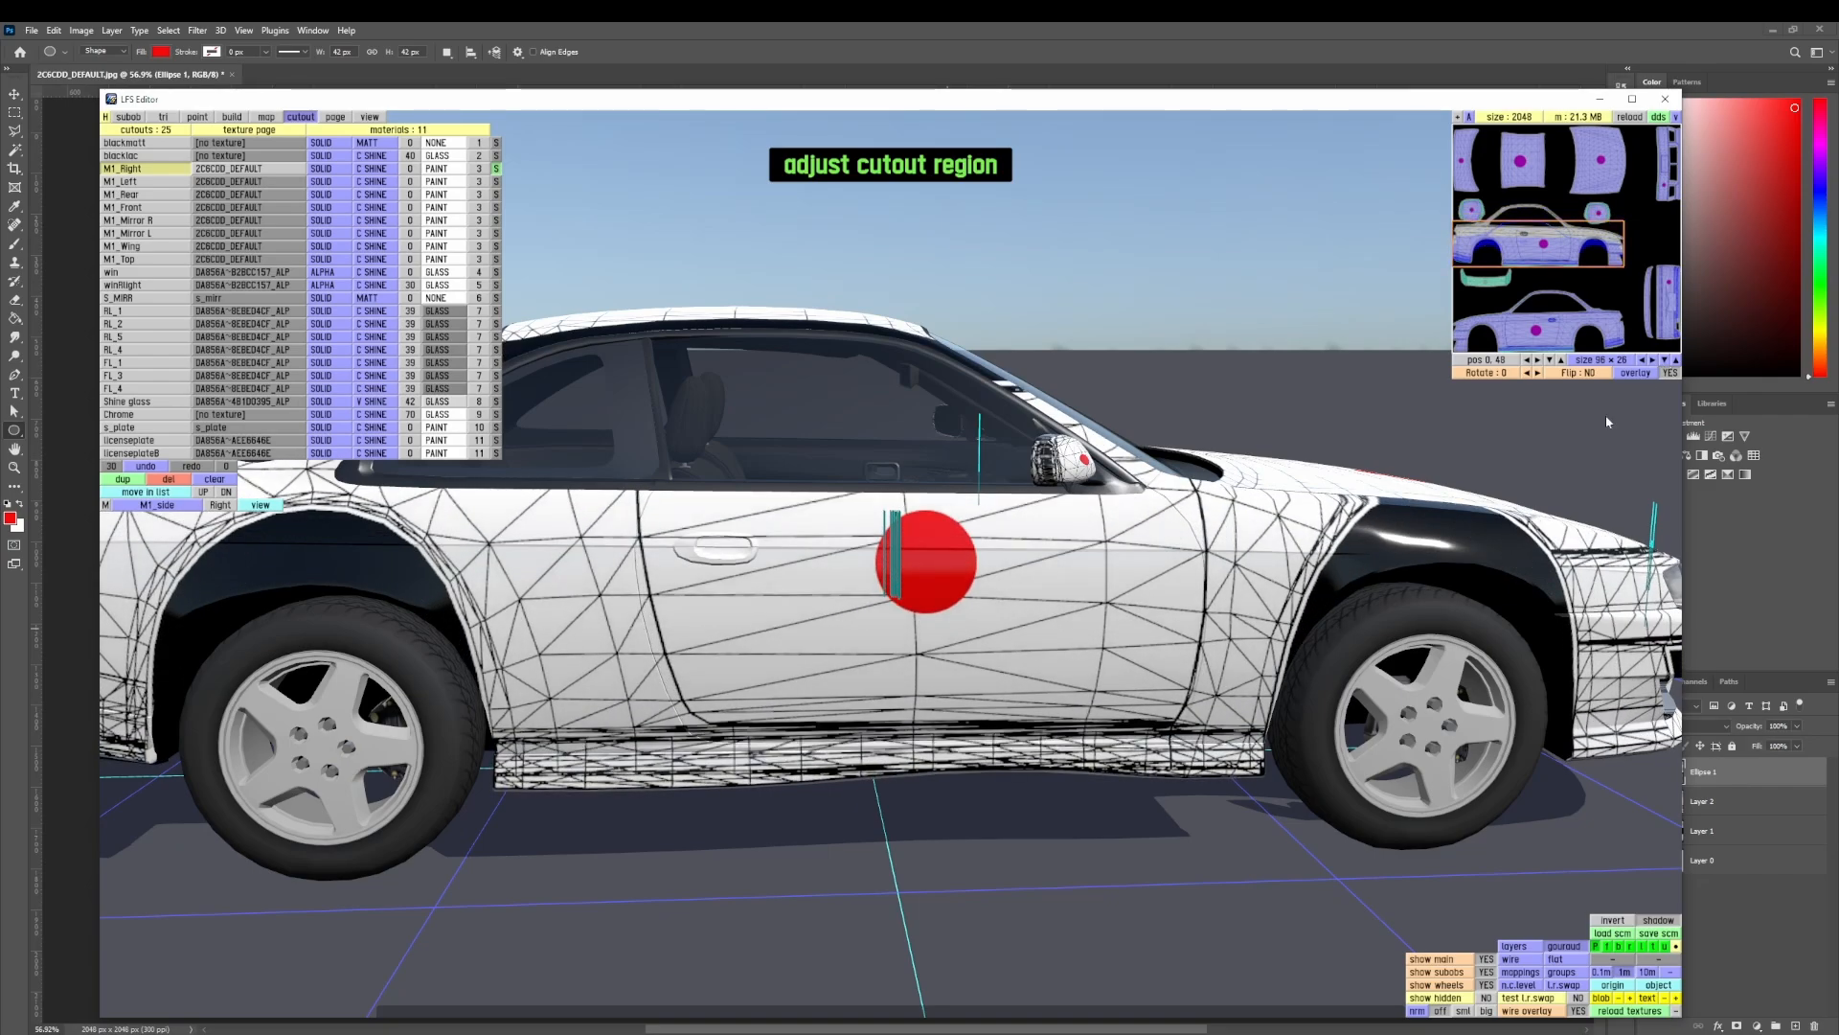
# - Move the M1_Right cutout to position 0, 50 and set its size to 98 × 26
pyautogui.click(1562, 360)
pyautogui.click(1562, 361)
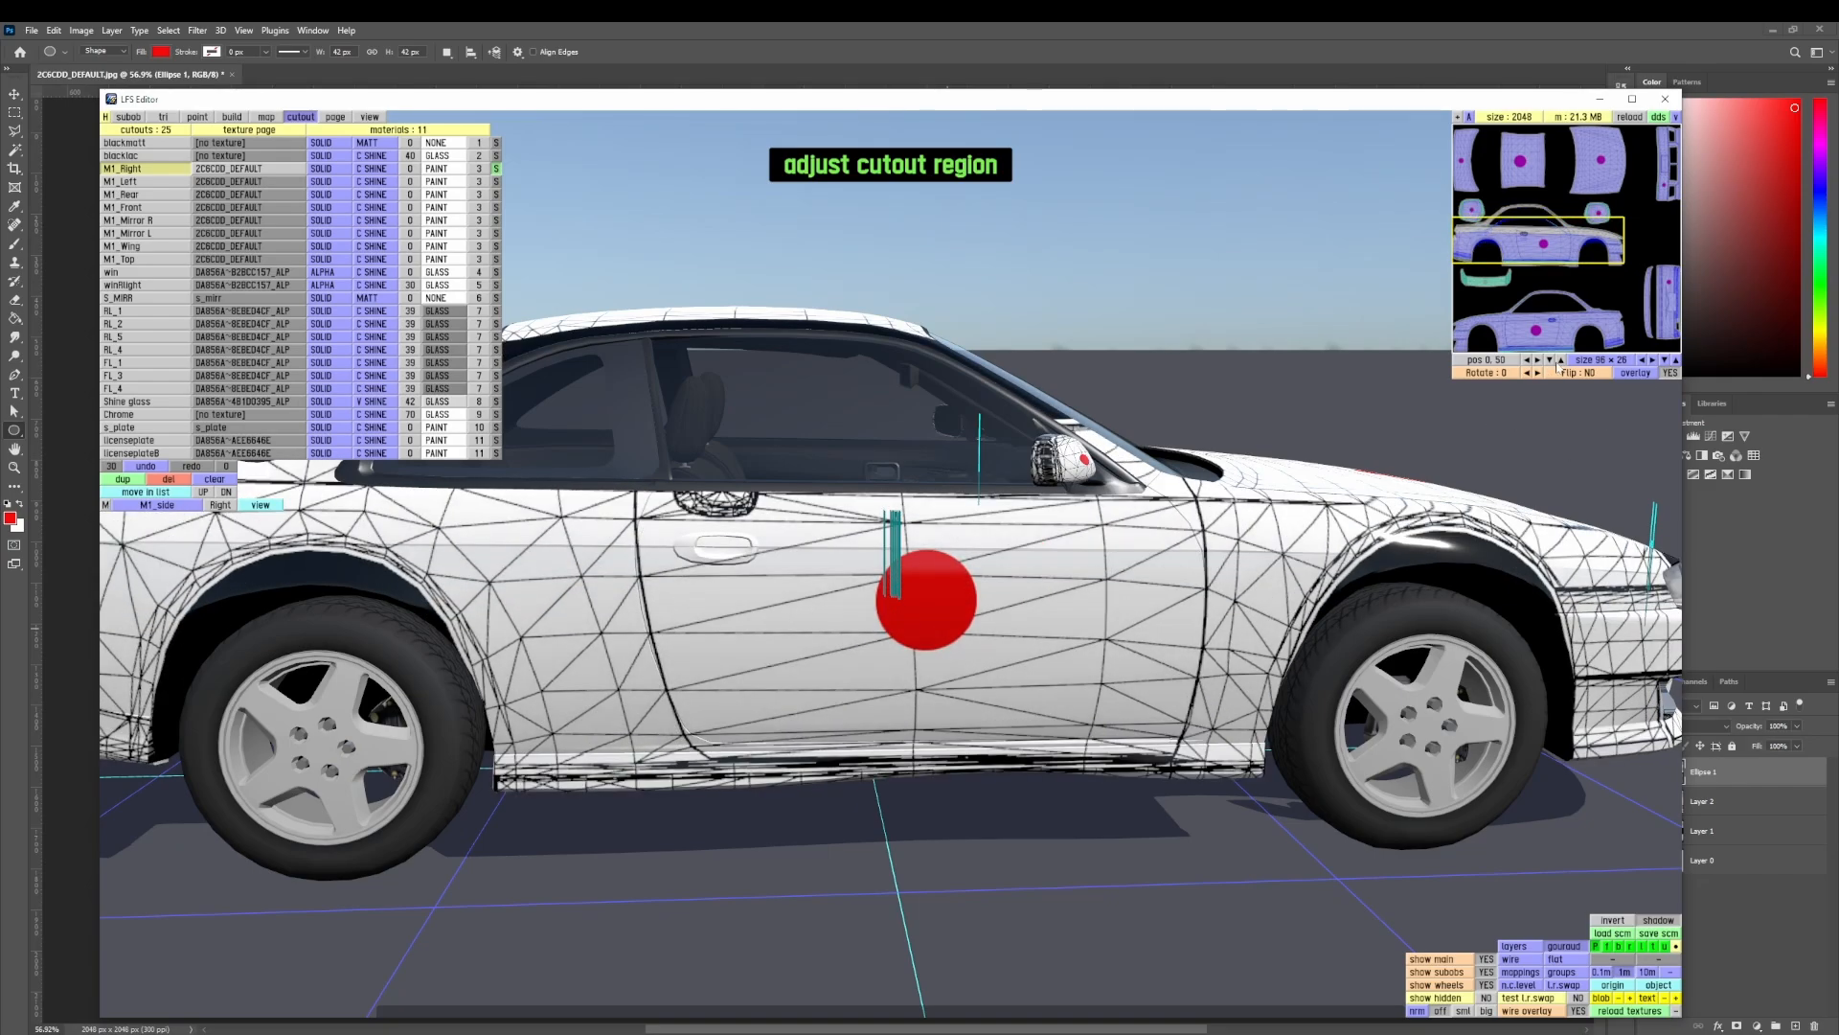
pyautogui.click(1664, 360)
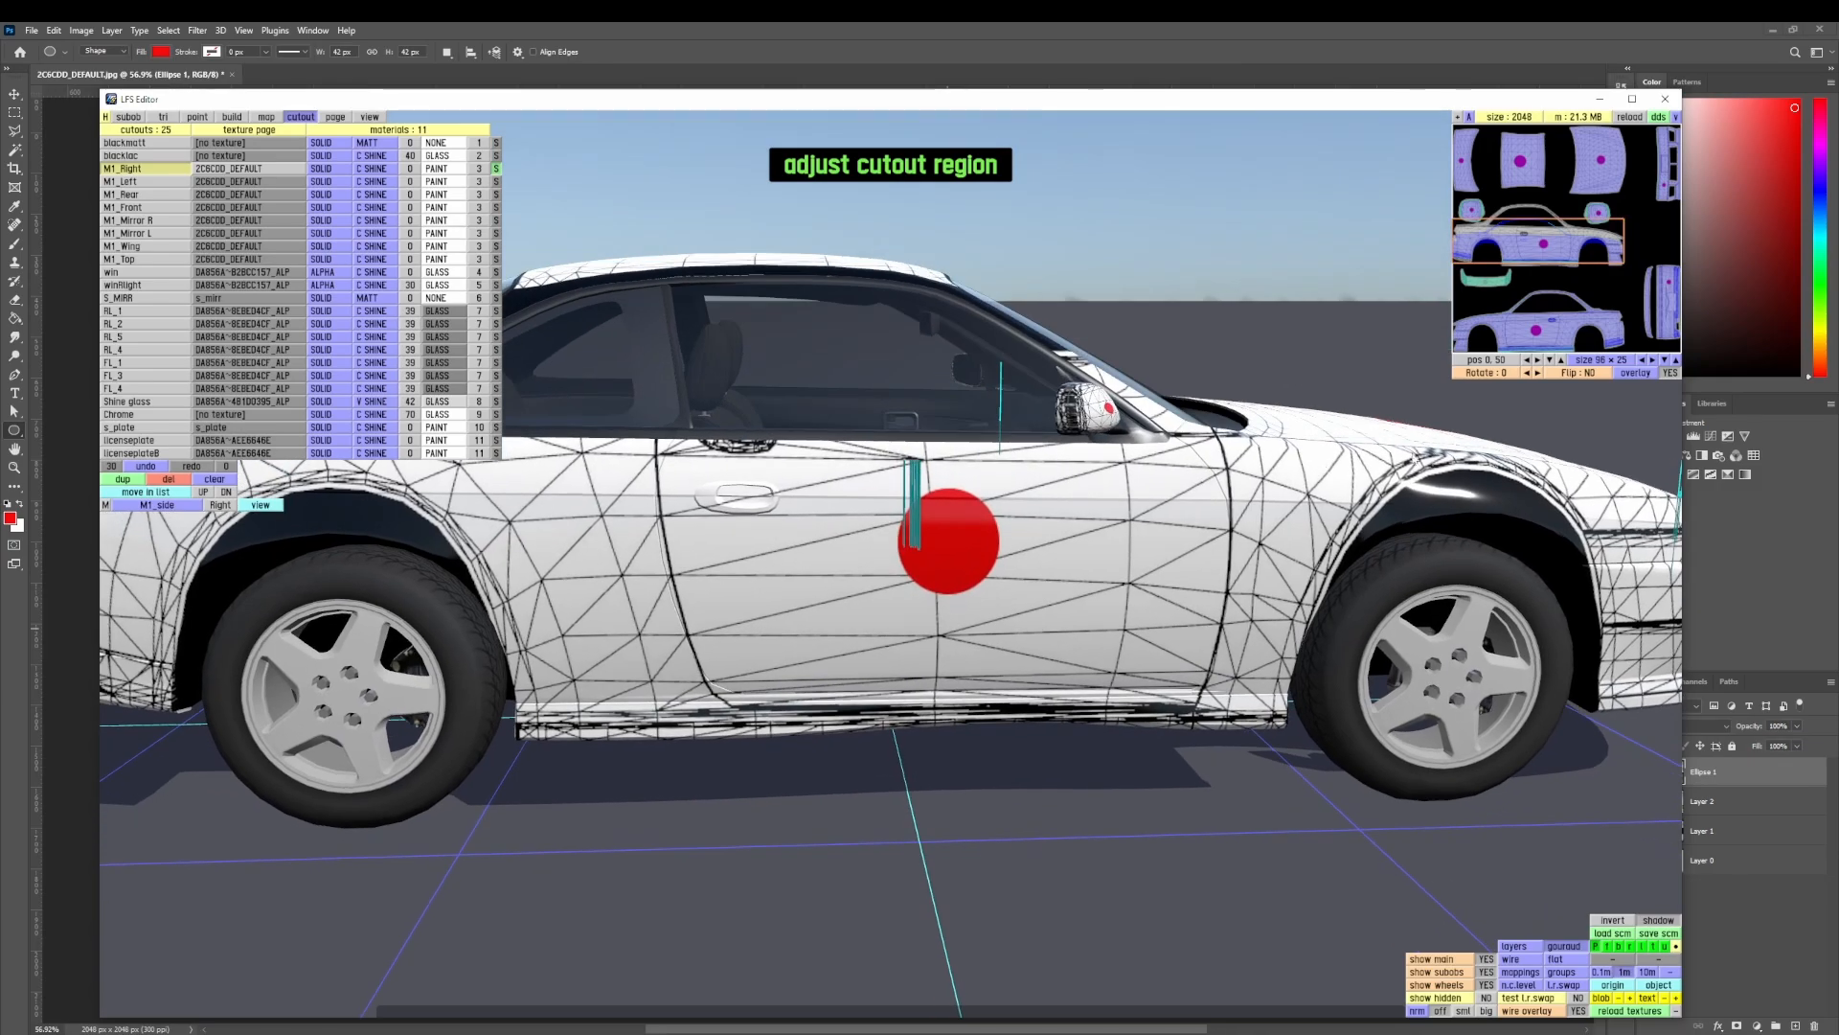
pyautogui.click(1676, 361)
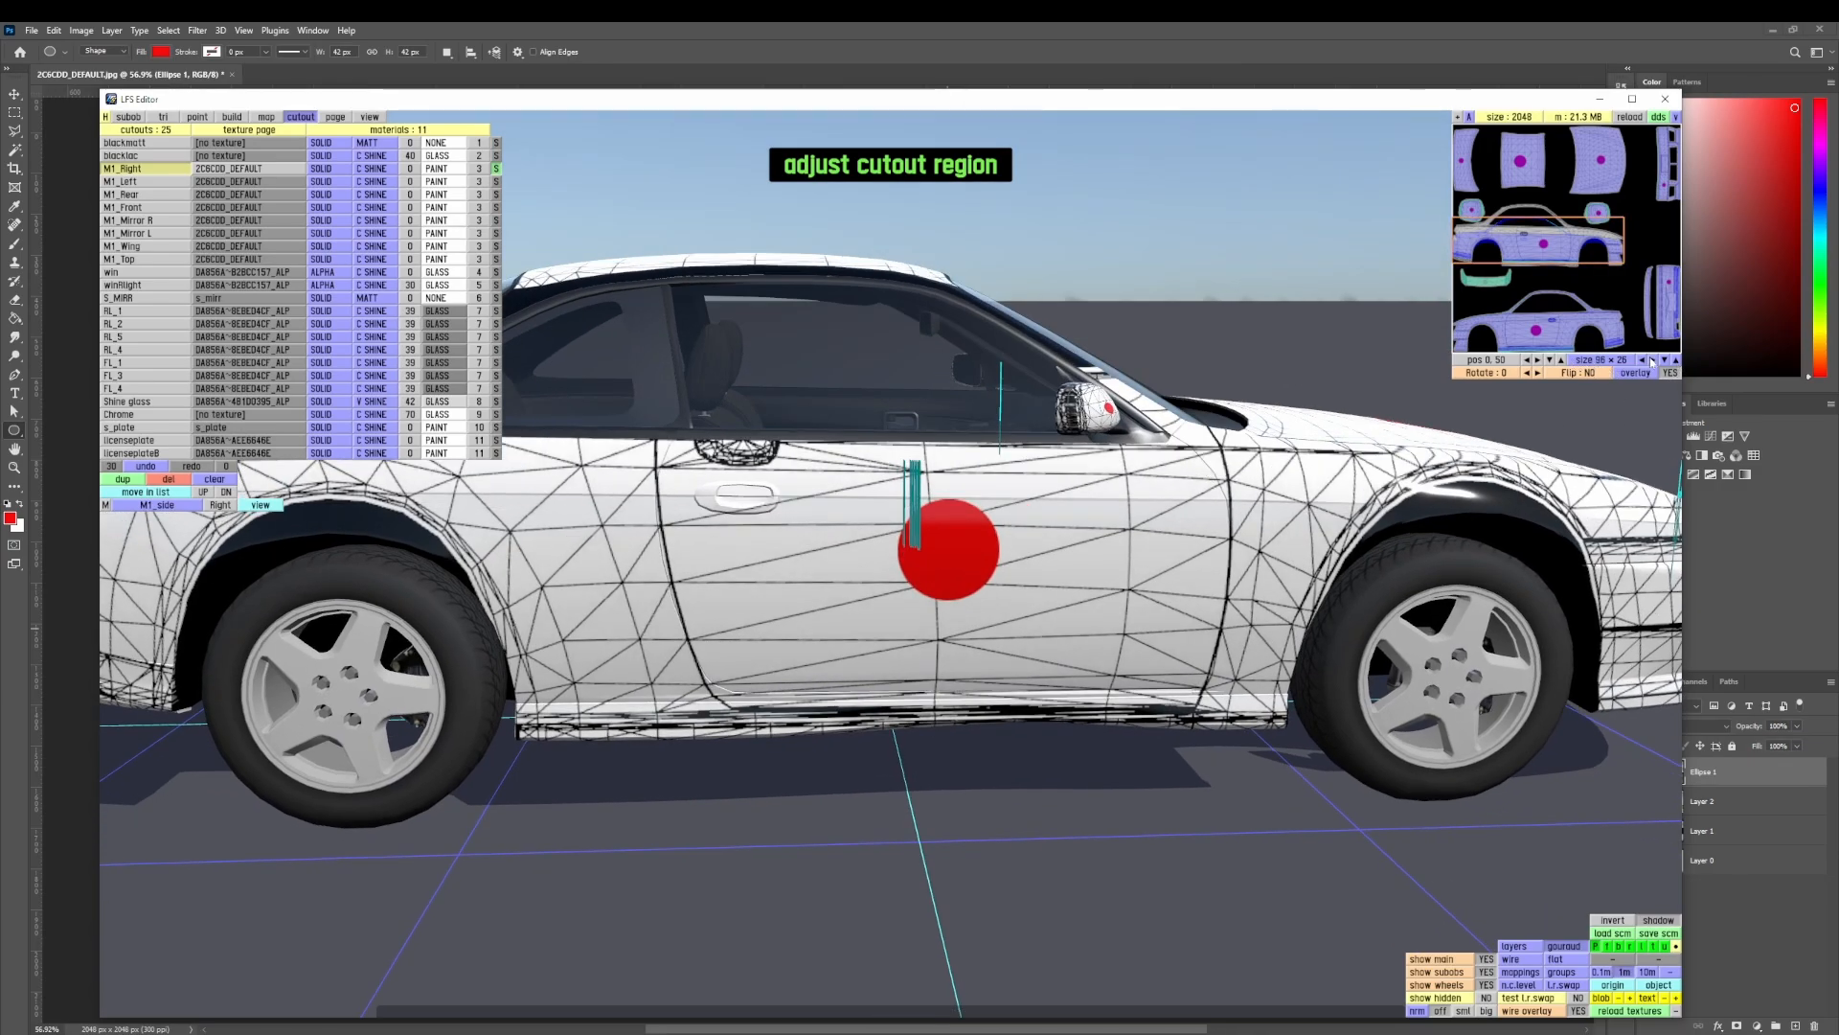
pyautogui.click(1652, 361)
pyautogui.click(1652, 360)
pyautogui.scroll(-4, 1568, 482)
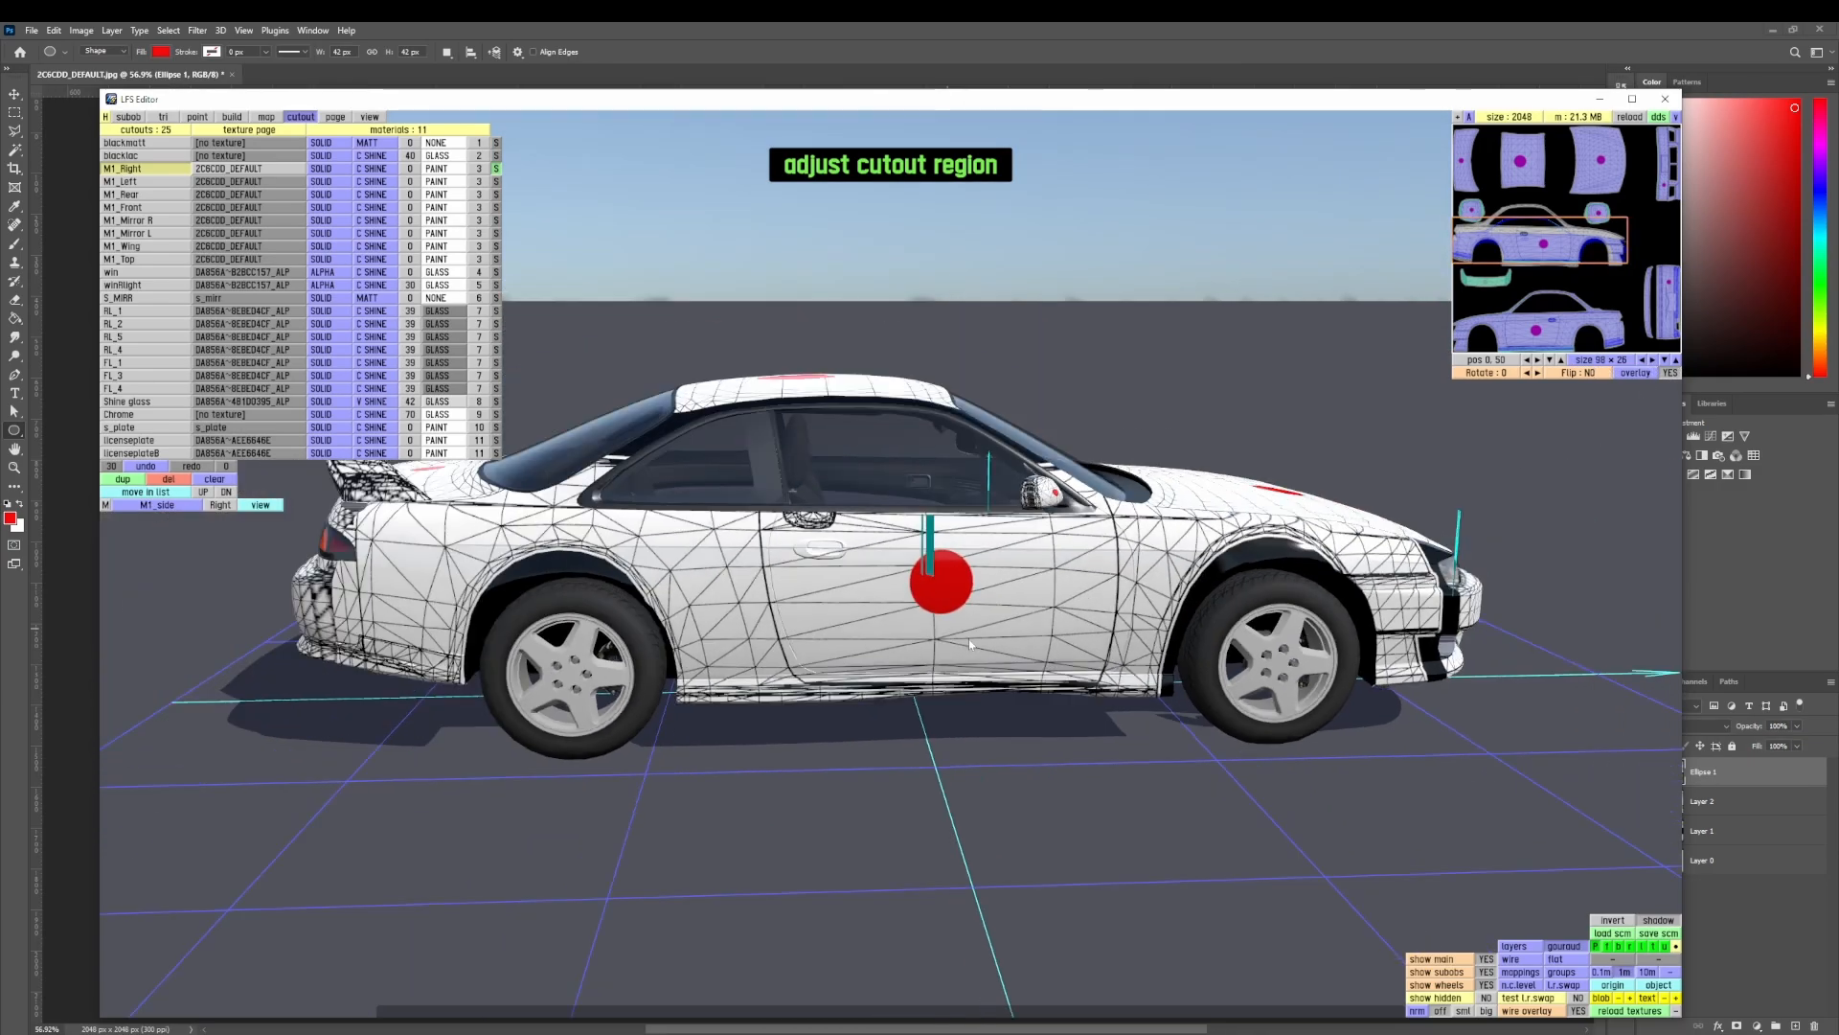
pyautogui.moveTo(1562, 483); pyautogui.dragTo(1466, 574, button='right')
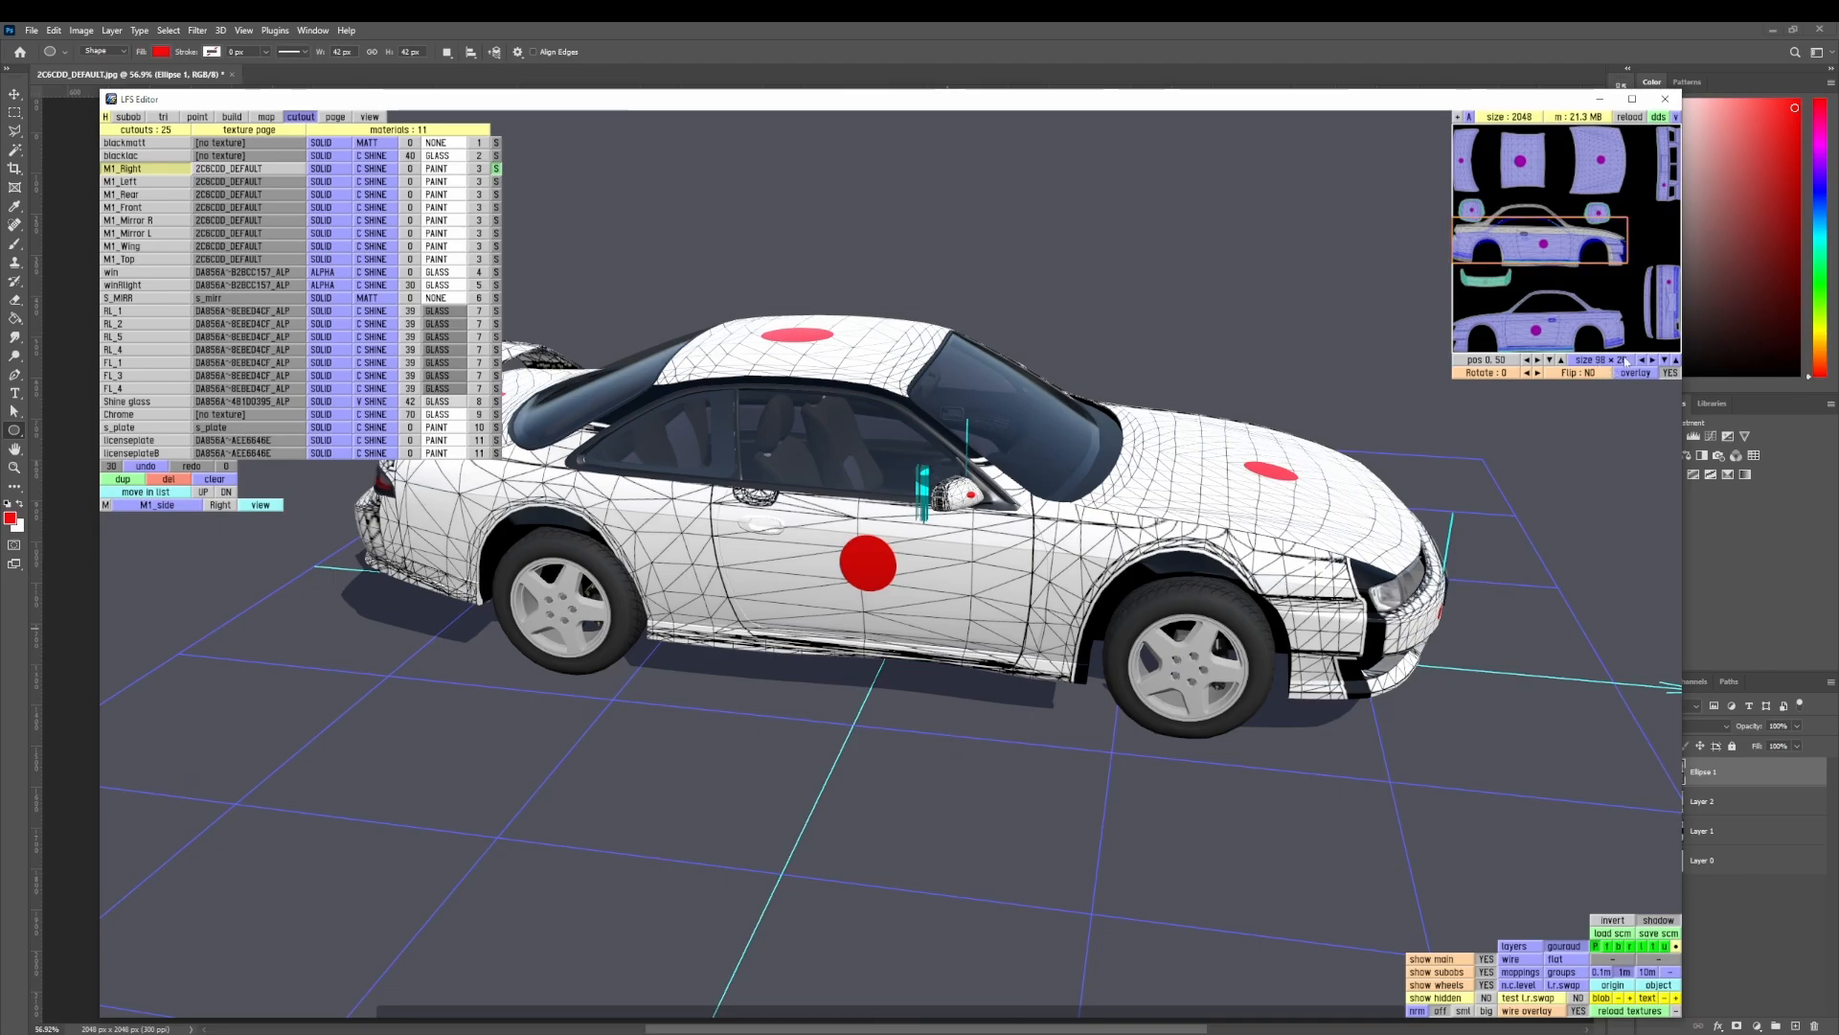
# - Select the M1_Left cutout and adjust its region to size 98 × 26 at position 30, 0
pyautogui.click(144, 182)
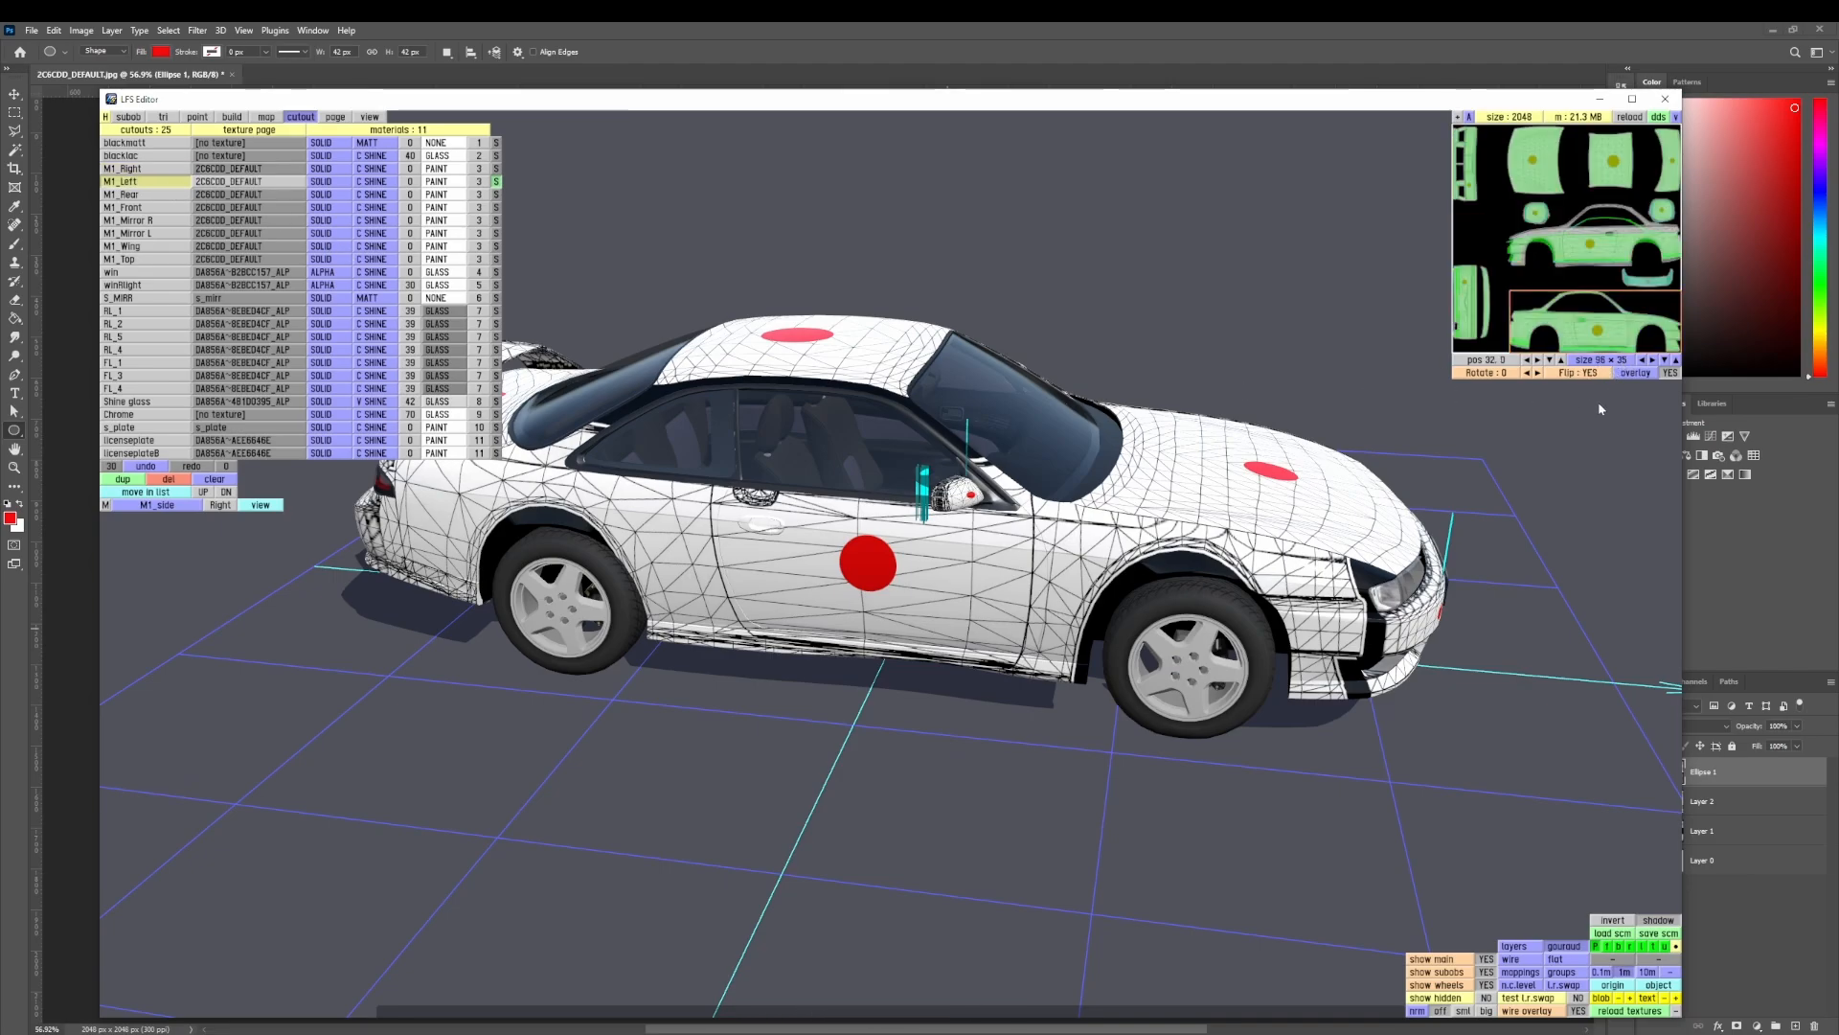
pyautogui.click(1676, 364)
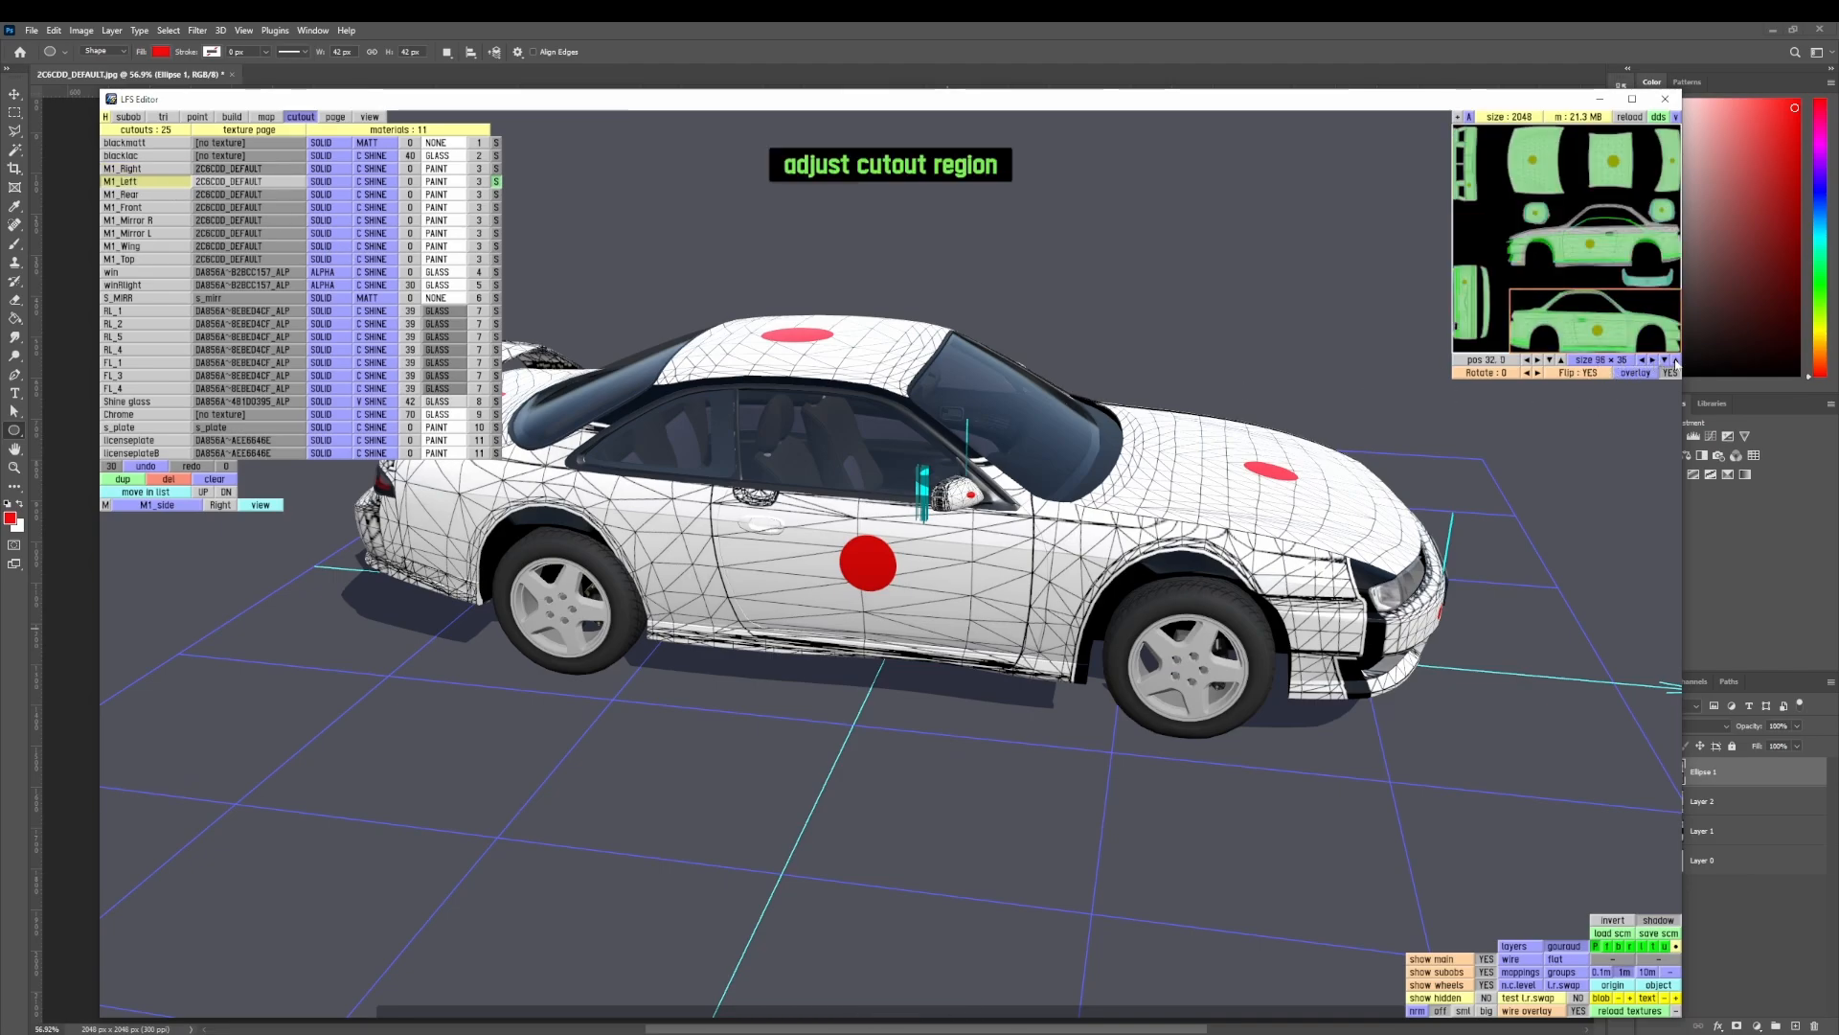
pyautogui.click(1676, 364)
pyautogui.click(1666, 364)
pyautogui.click(1666, 364)
pyautogui.click(1666, 364)
pyautogui.click(1666, 364)
pyautogui.click(1665, 361)
pyautogui.click(1664, 360)
pyautogui.click(1665, 360)
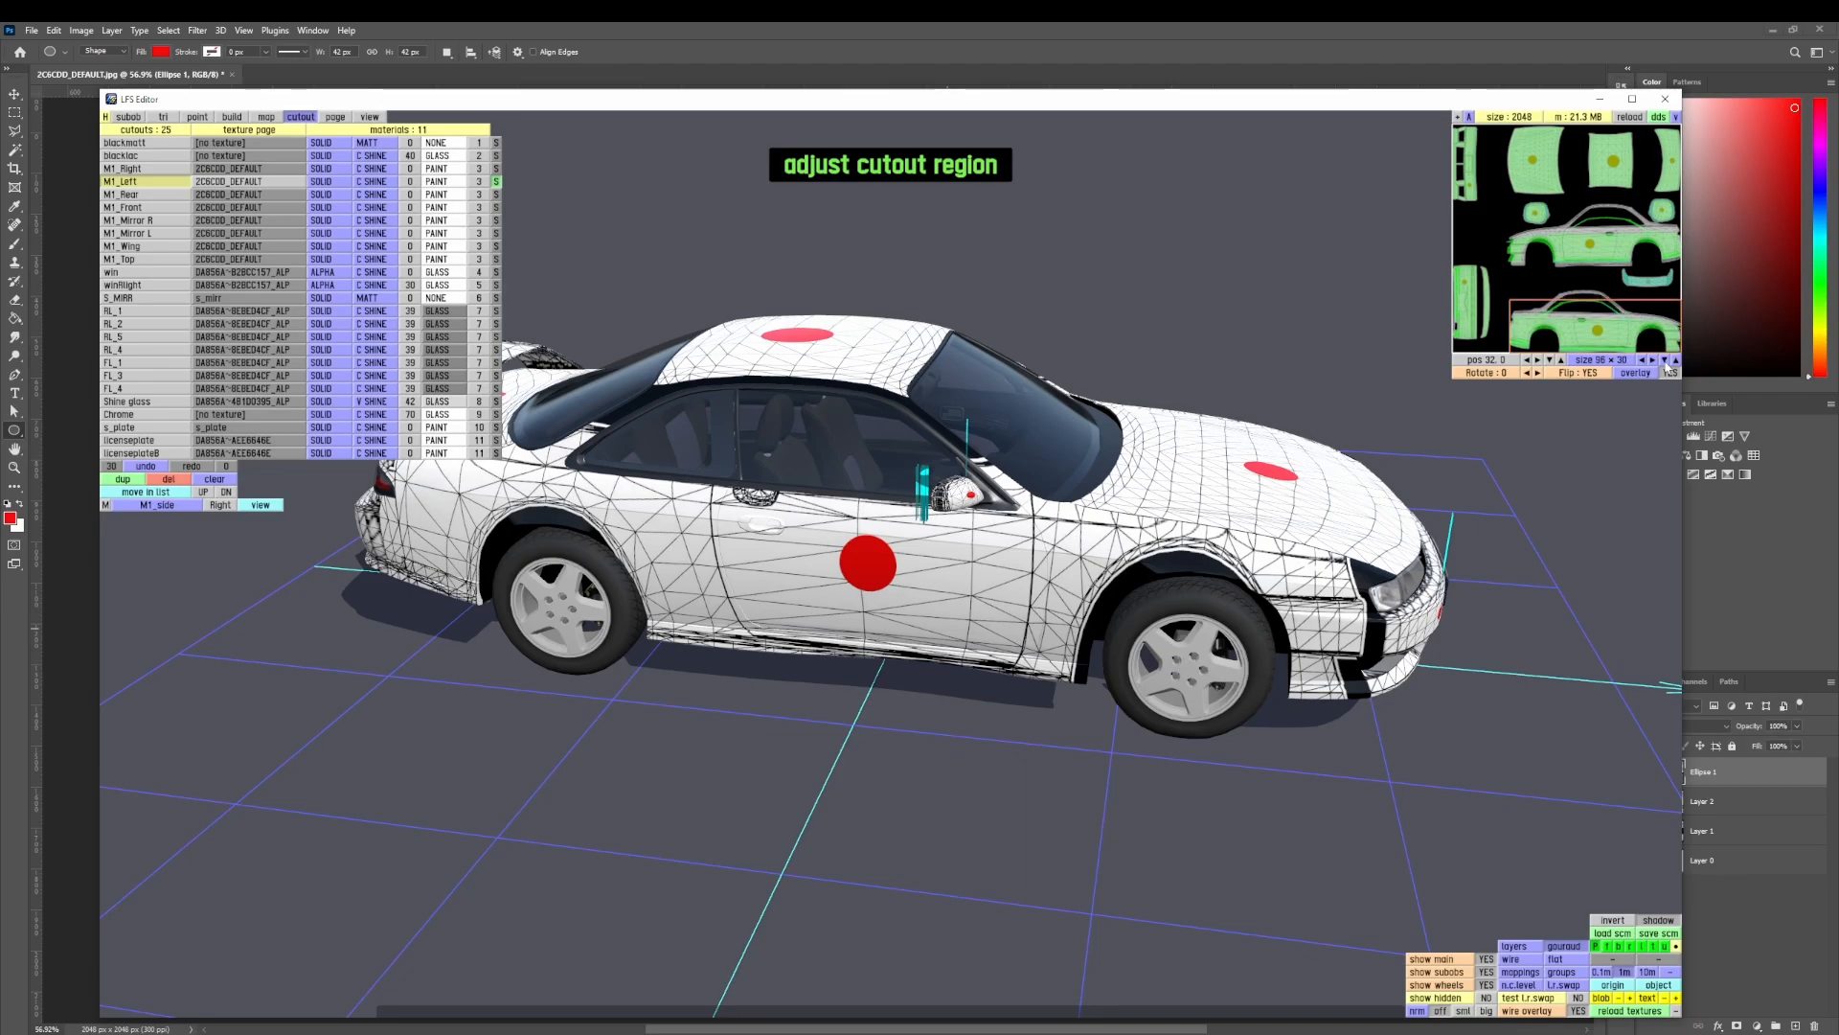
pyautogui.click(1665, 360)
pyautogui.click(1665, 360)
pyautogui.click(1665, 360)
pyautogui.click(1665, 360)
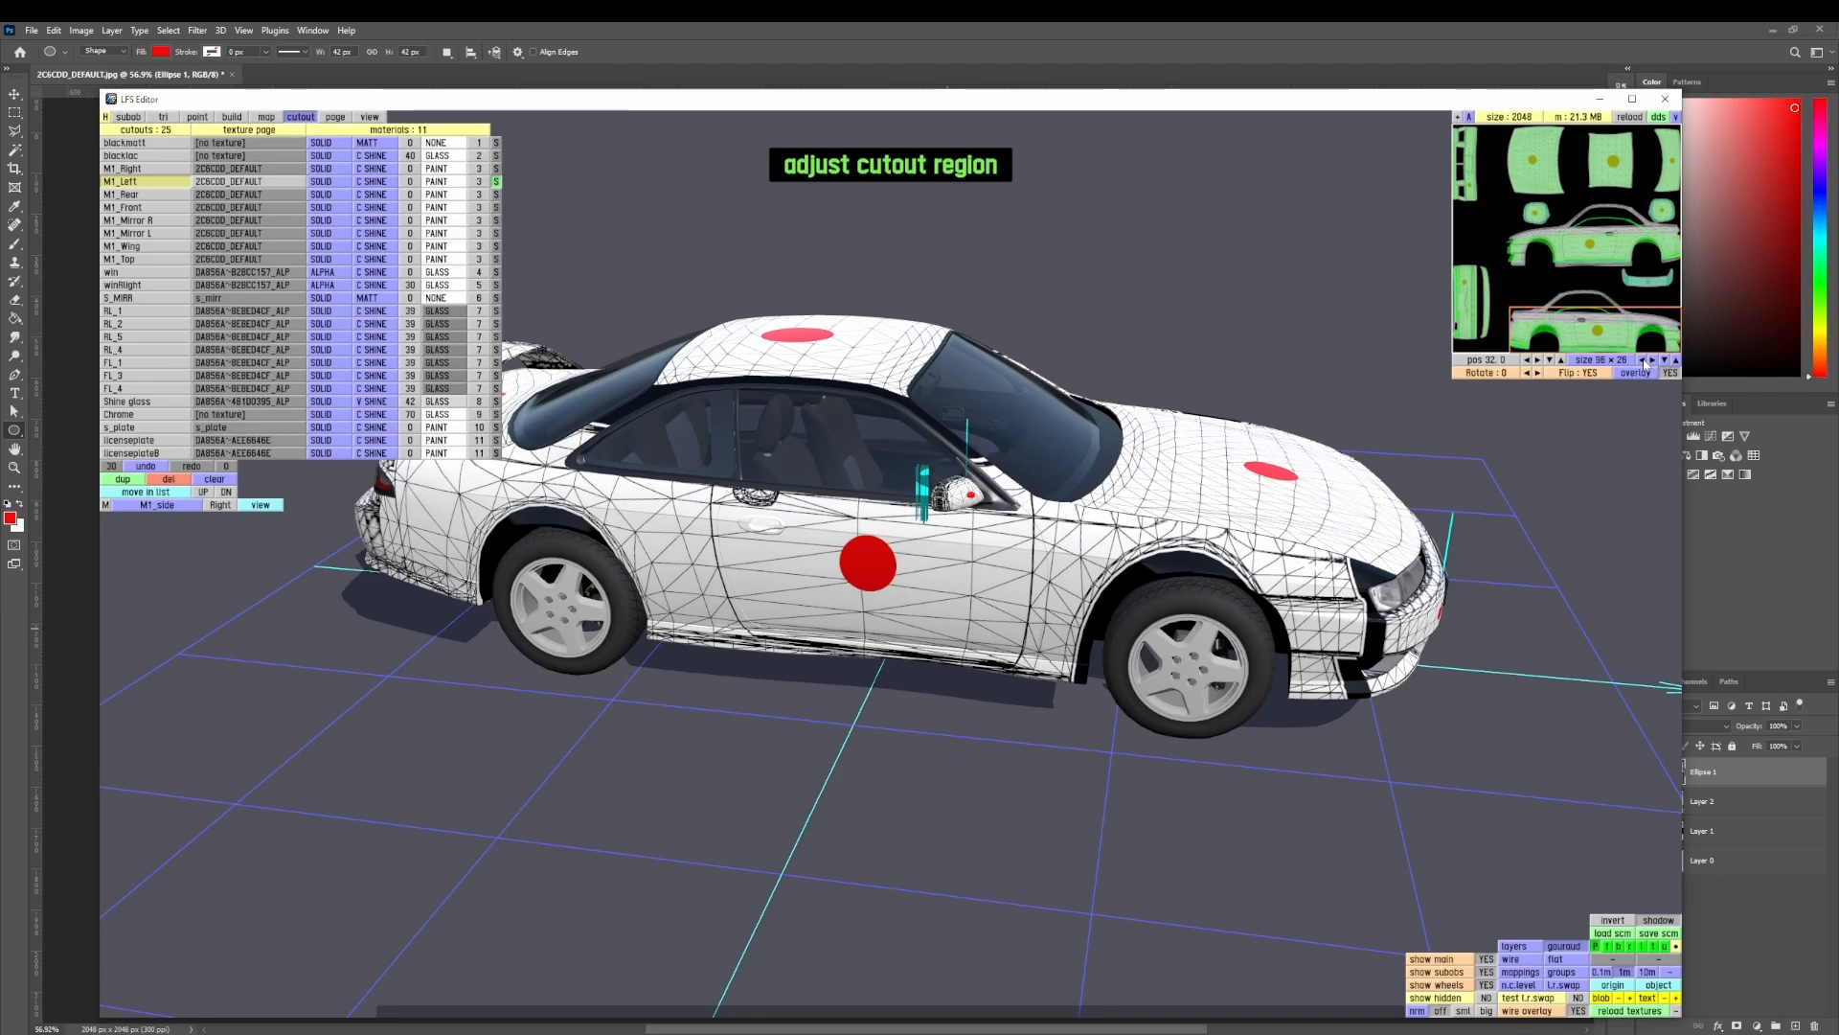
pyautogui.click(1643, 361)
pyautogui.moveTo(998, 577); pyautogui.dragTo(1044, 613, button='middle')
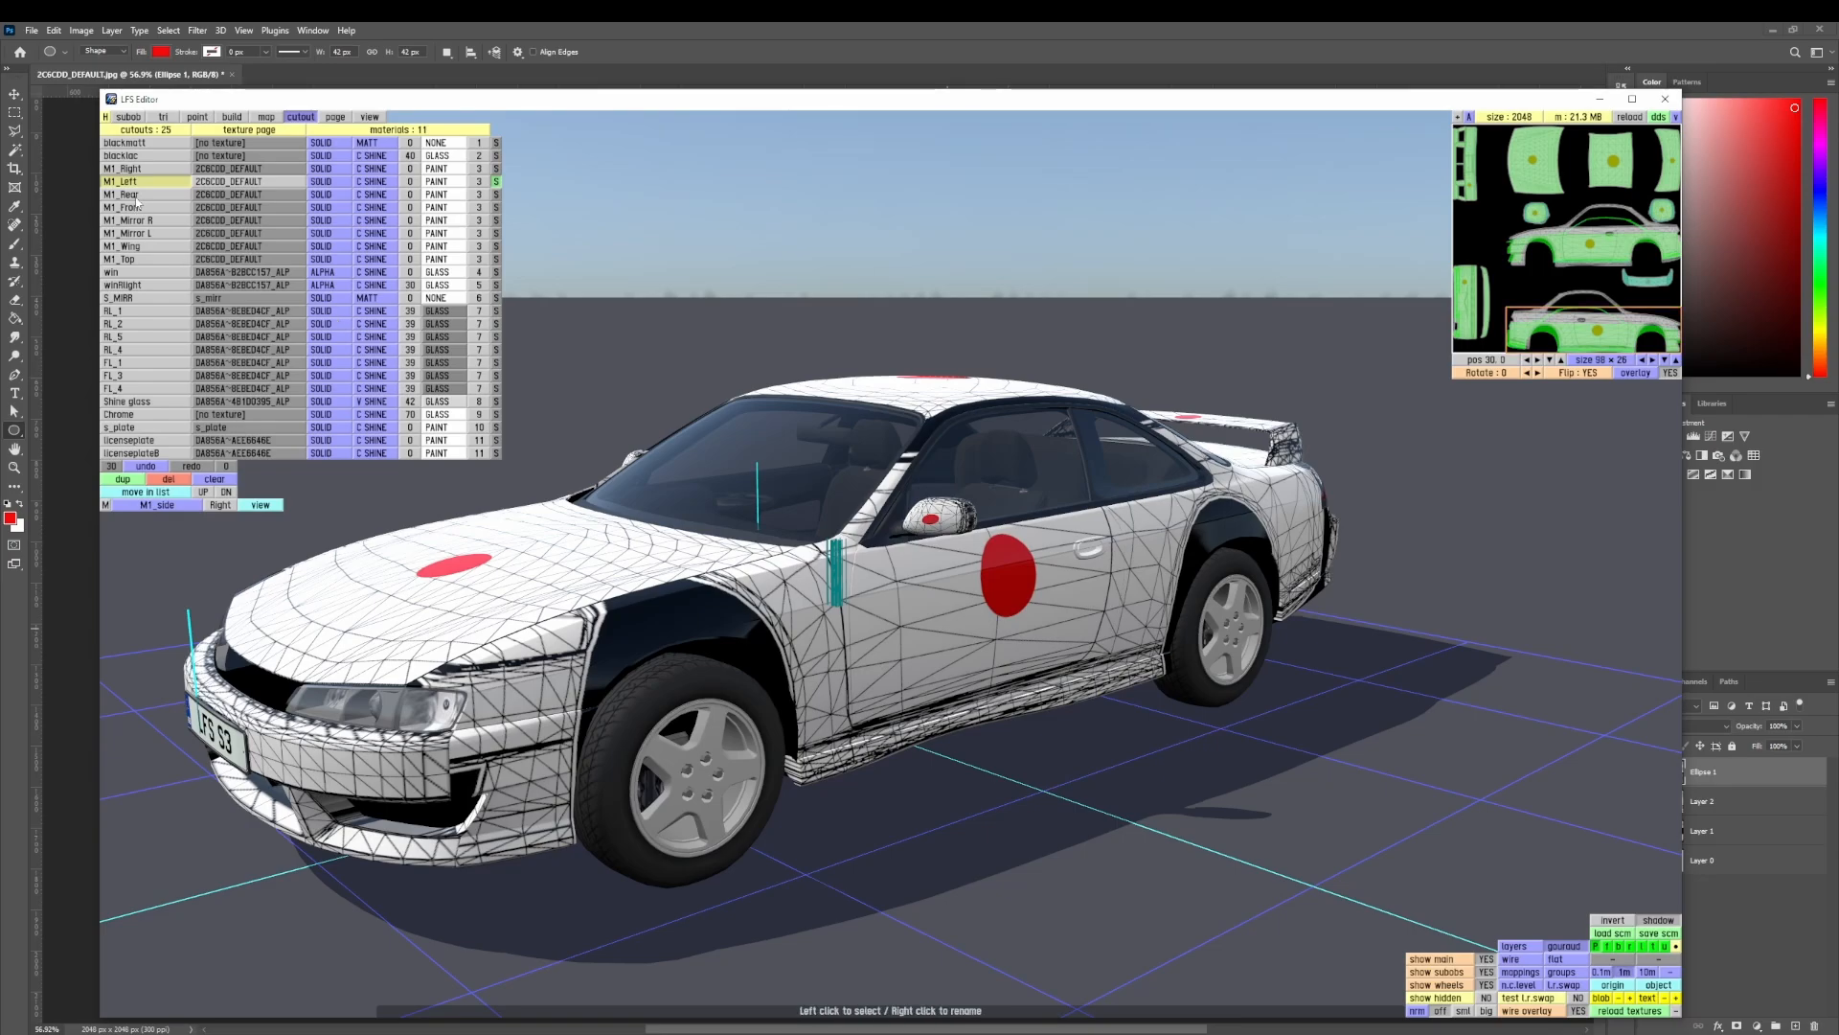
# - Select the M1_Top cutout and resize its region to 34 × 98
pyautogui.click(139, 260)
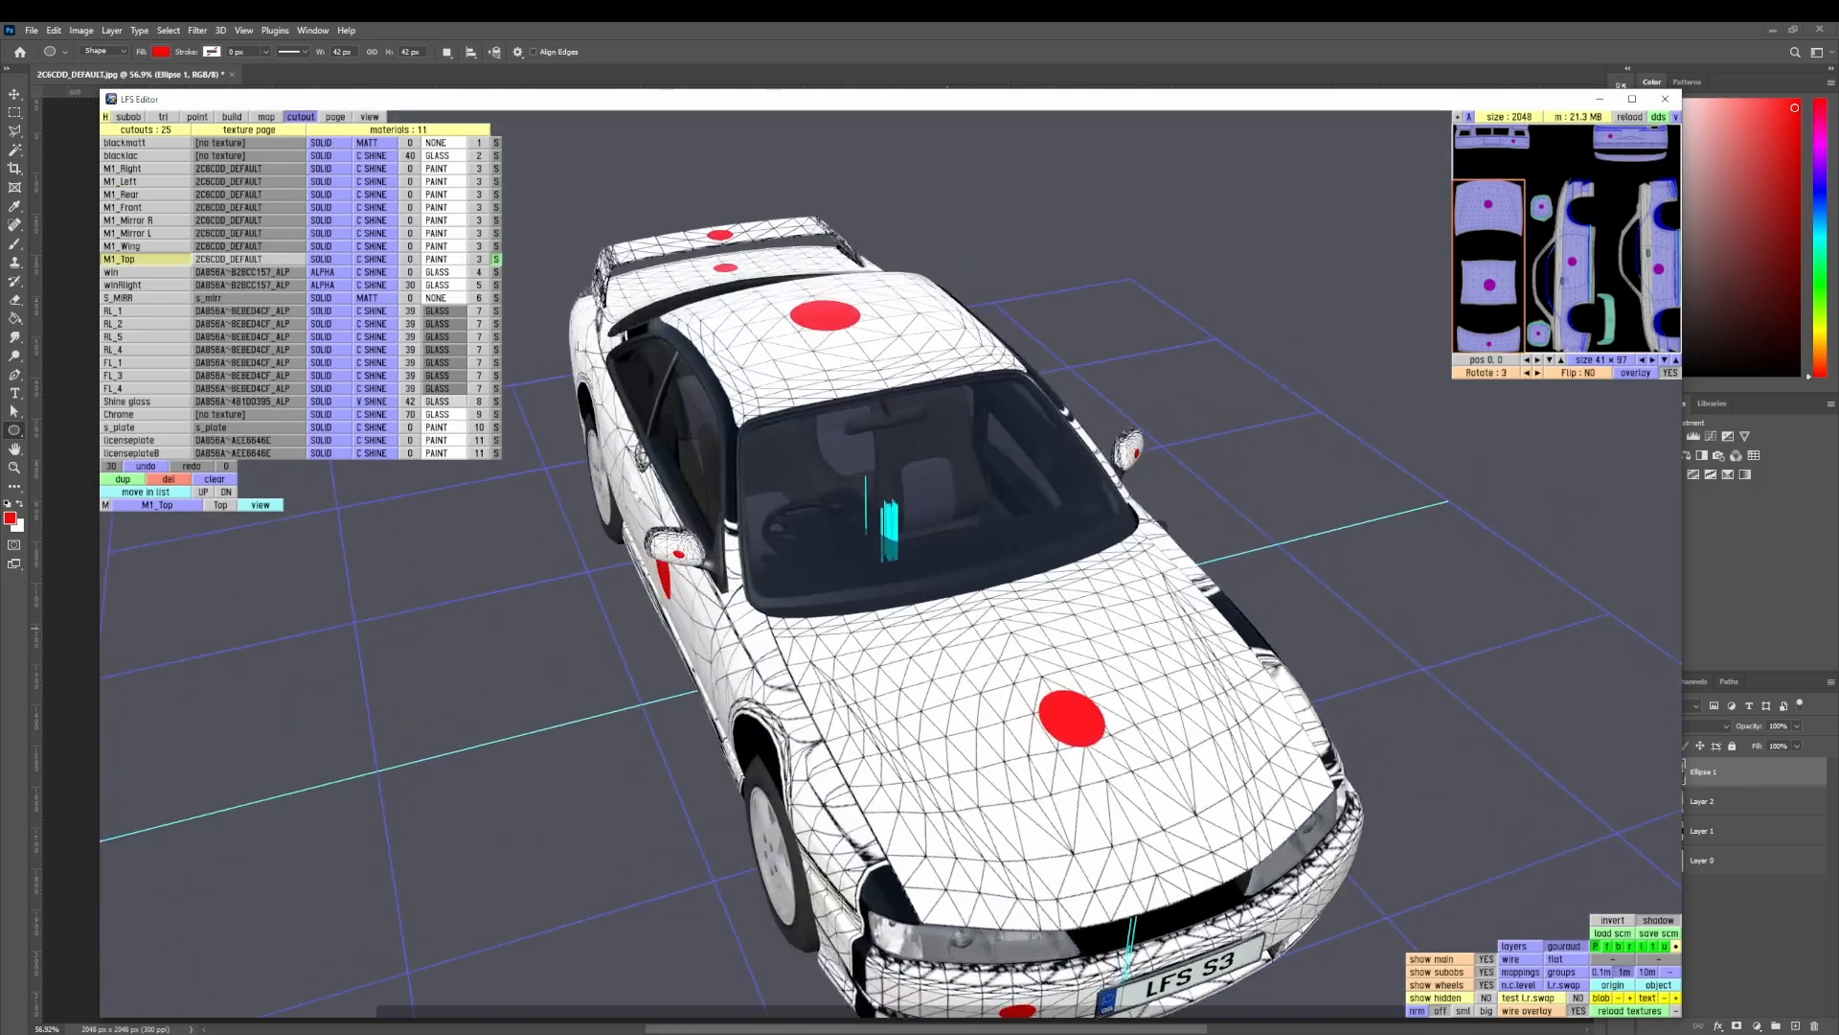
pyautogui.click(1652, 361)
pyautogui.click(1651, 361)
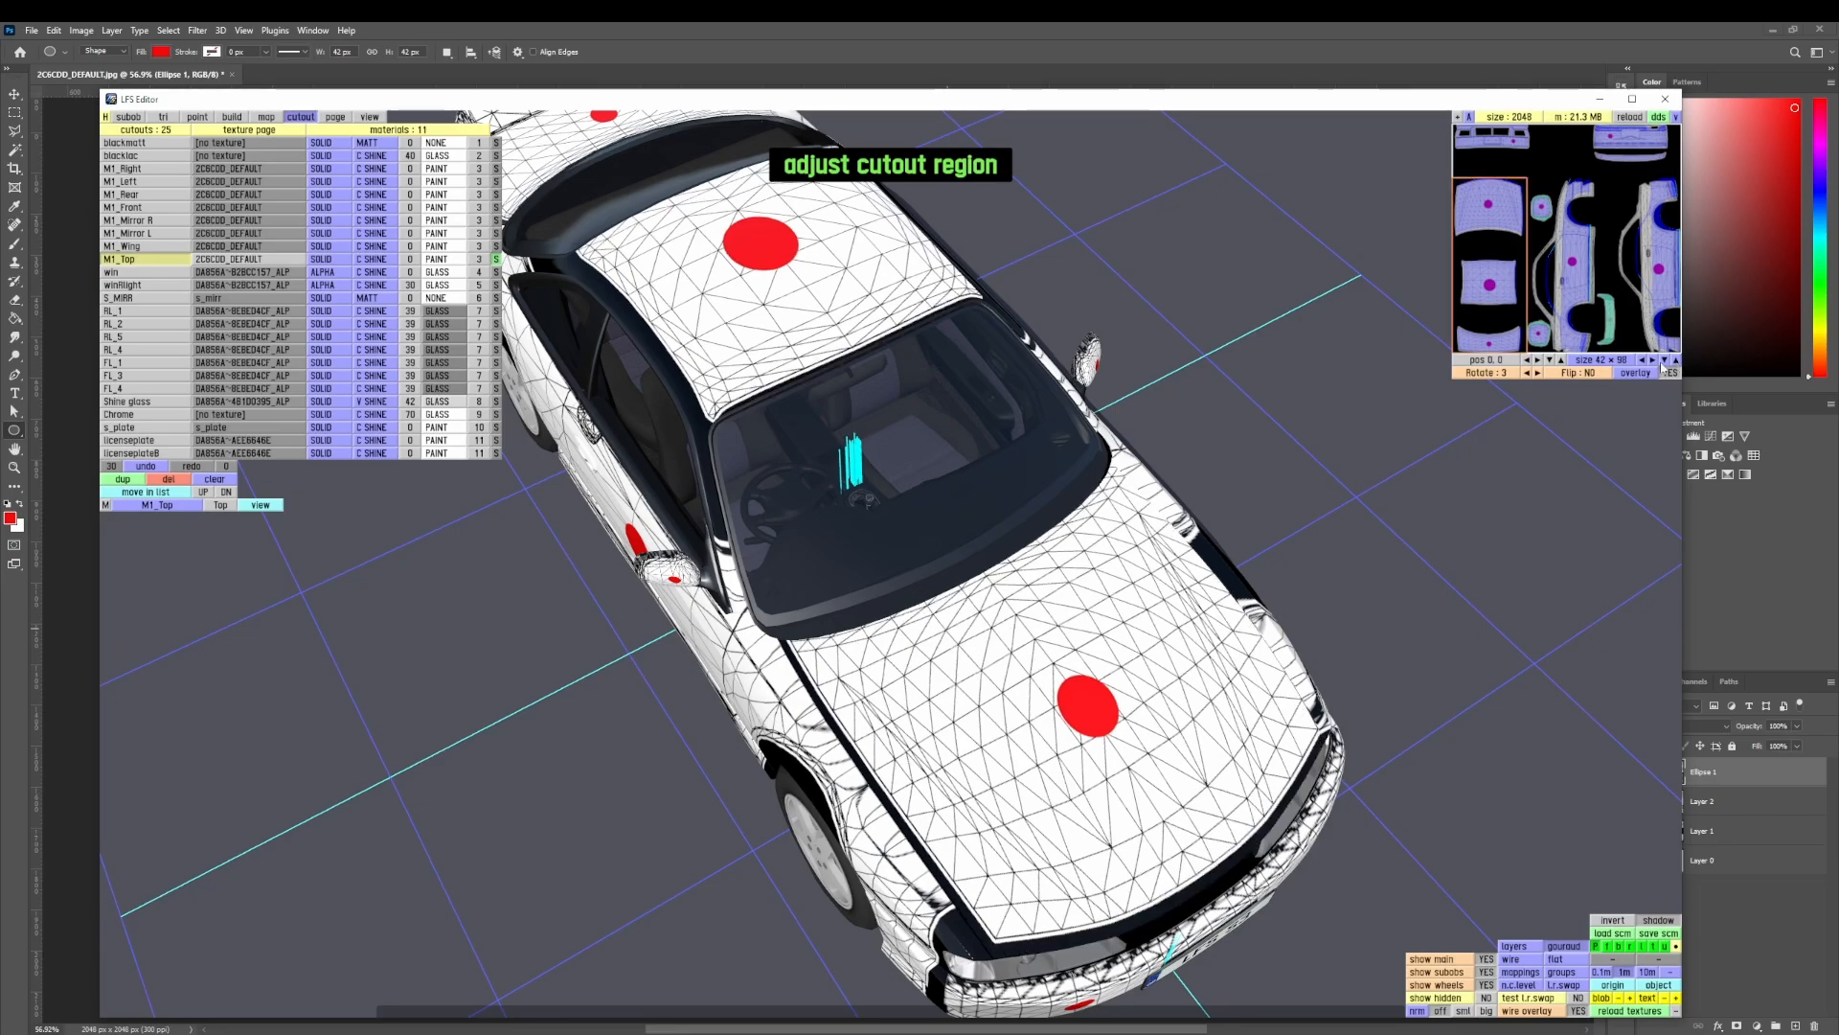
pyautogui.click(1643, 361)
pyautogui.click(1644, 361)
pyautogui.click(1644, 361)
pyautogui.click(1644, 362)
pyautogui.click(1644, 361)
pyautogui.click(1643, 361)
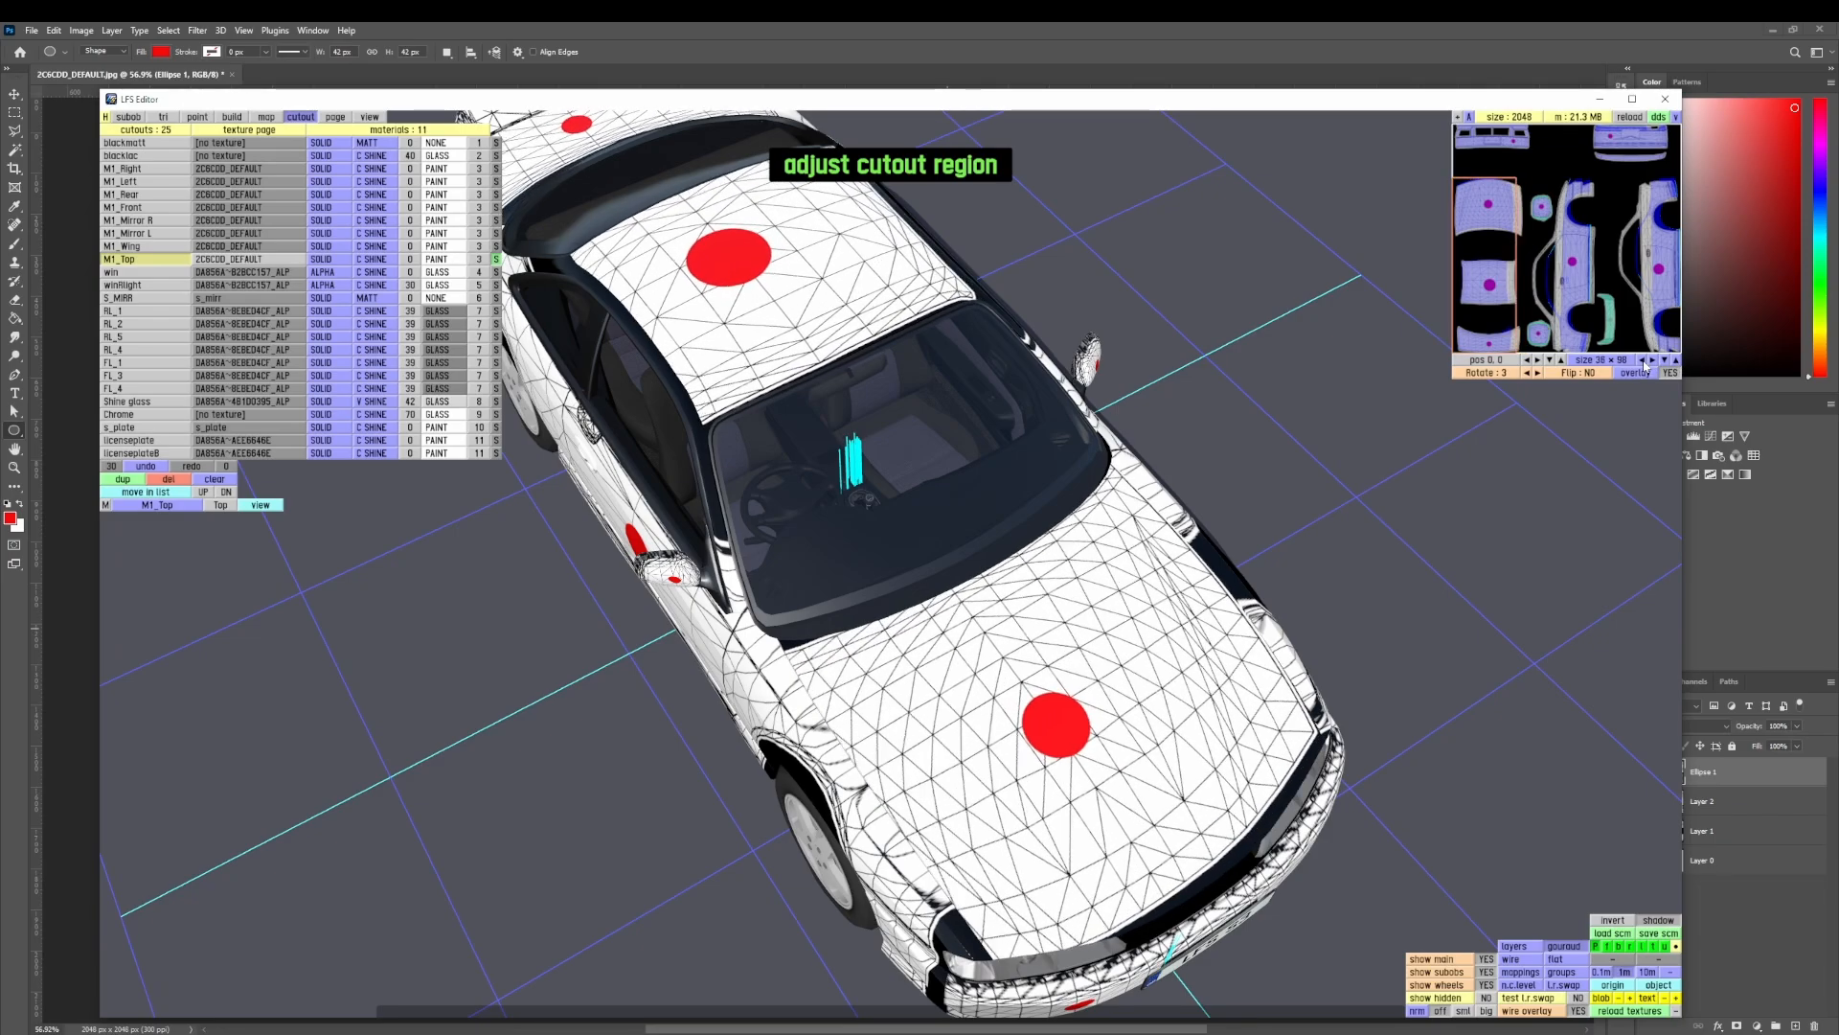
pyautogui.click(1644, 361)
pyautogui.click(1644, 361)
# - Check the hood circle's shape up close and widen the M1_Top cutout to 35
pyautogui.moveTo(1130, 661); pyautogui.dragTo(1027, 703, button='right')
pyautogui.scroll(3, 1030, 685)
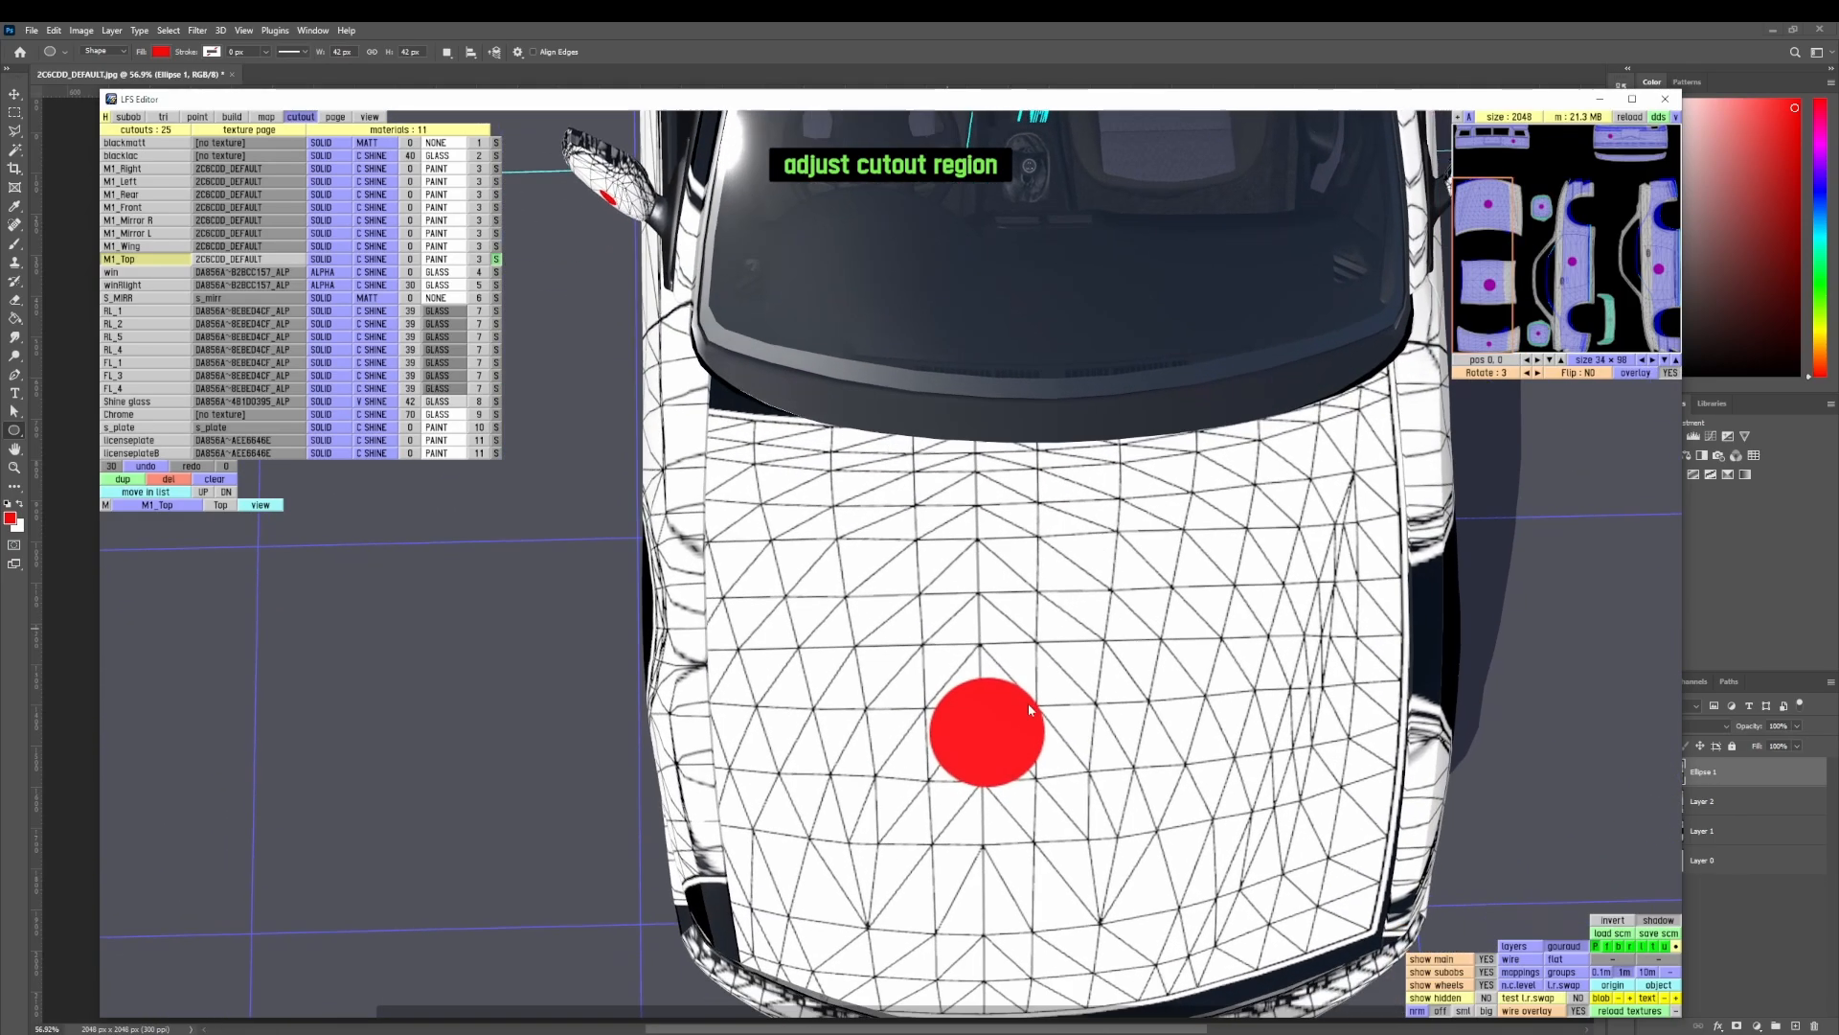
pyautogui.click(1651, 361)
pyautogui.click(1651, 361)
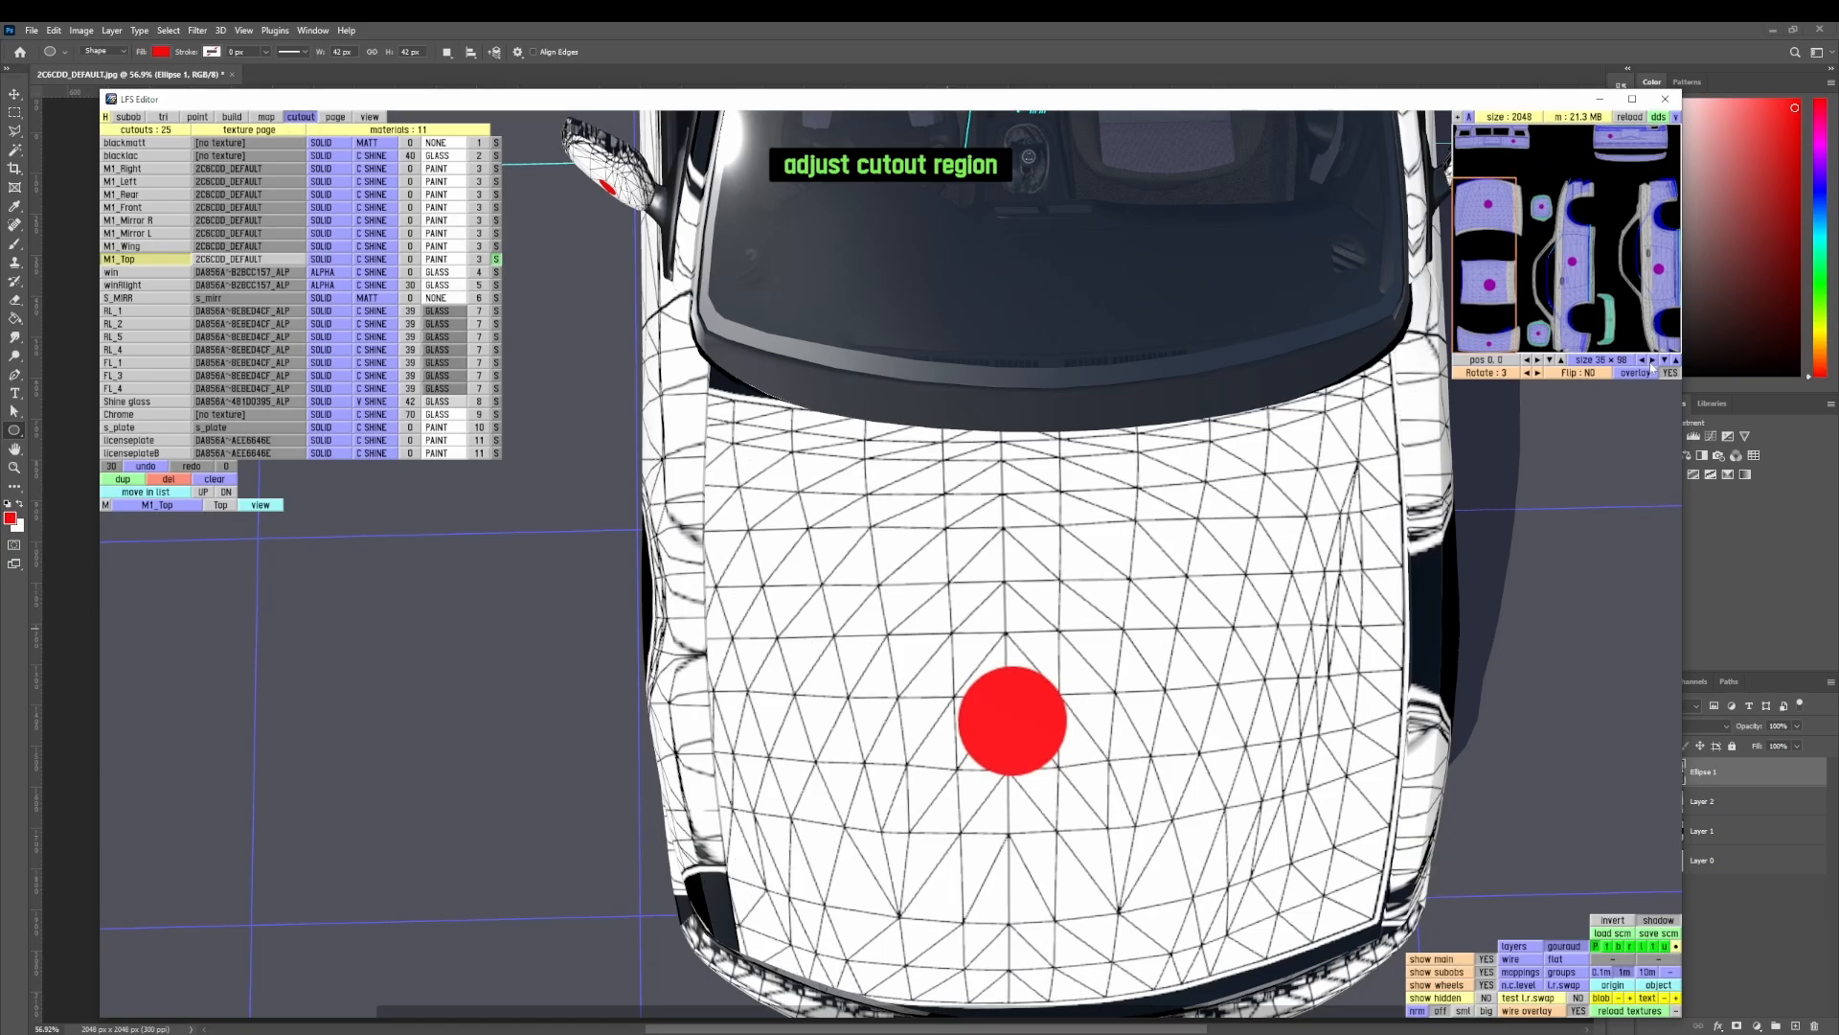
pyautogui.click(1643, 362)
# - Compare the roof, hood and trunk circles from above and set the M1_Top cutout width to 36
pyautogui.moveTo(1205, 505); pyautogui.dragTo(1531, 835, button='right')
pyautogui.moveTo(792, 639); pyautogui.dragTo(1105, 763)
pyautogui.scroll(-3, 1104, 756)
pyautogui.moveTo(1104, 665); pyautogui.dragTo(805, 614, button='right')
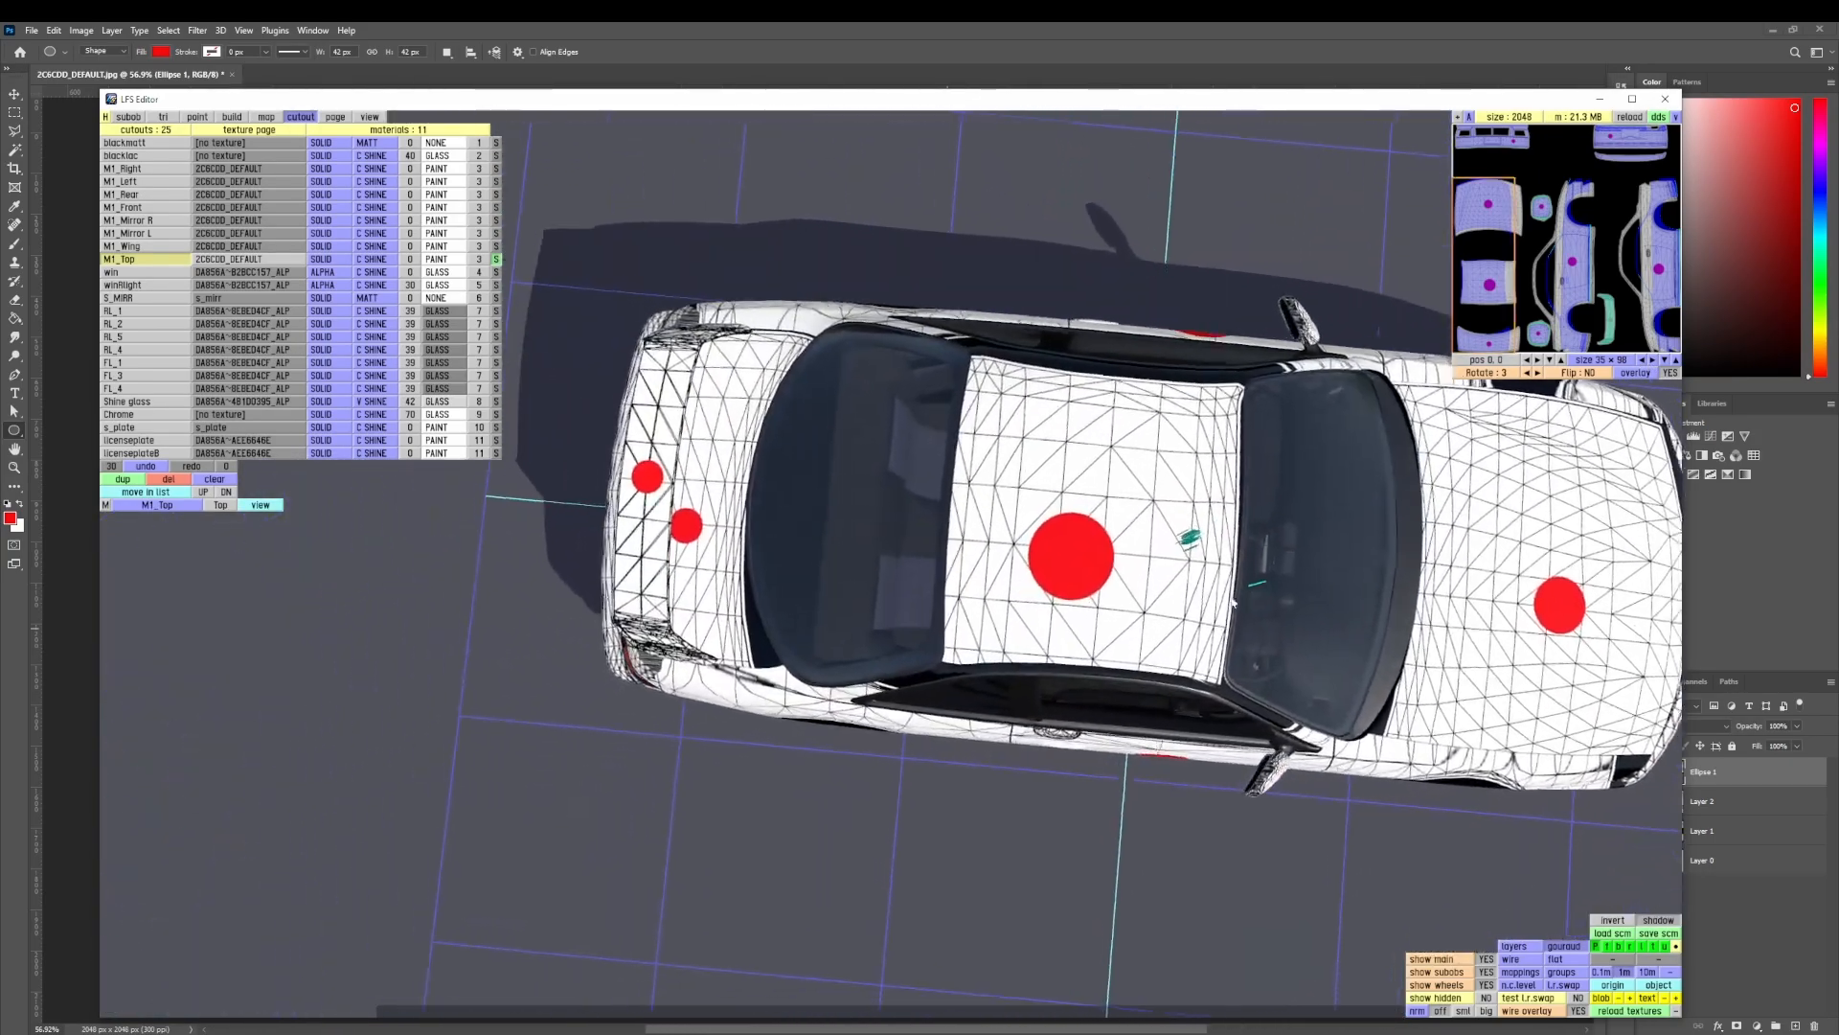
pyautogui.scroll(3, 1102, 580)
pyautogui.moveTo(1101, 585); pyautogui.dragTo(915, 661, button='right')
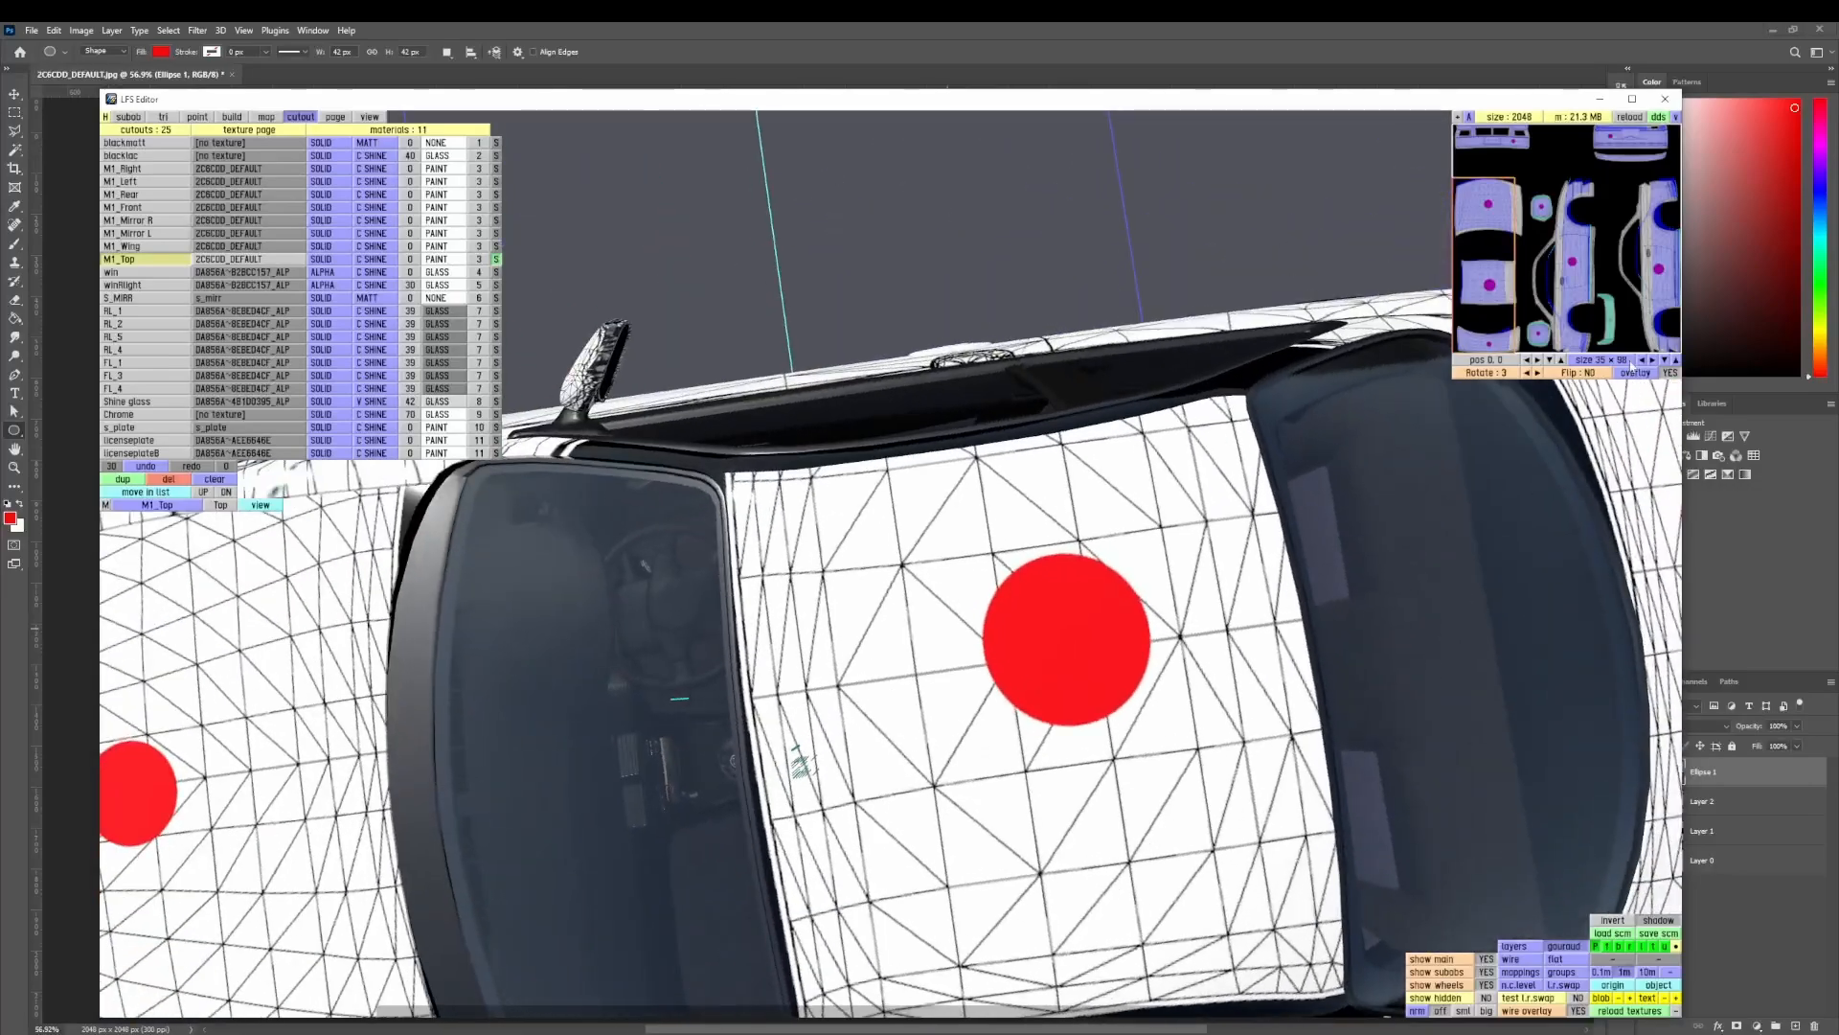
pyautogui.click(1653, 361)
pyautogui.moveTo(1389, 594); pyautogui.dragTo(1306, 575)
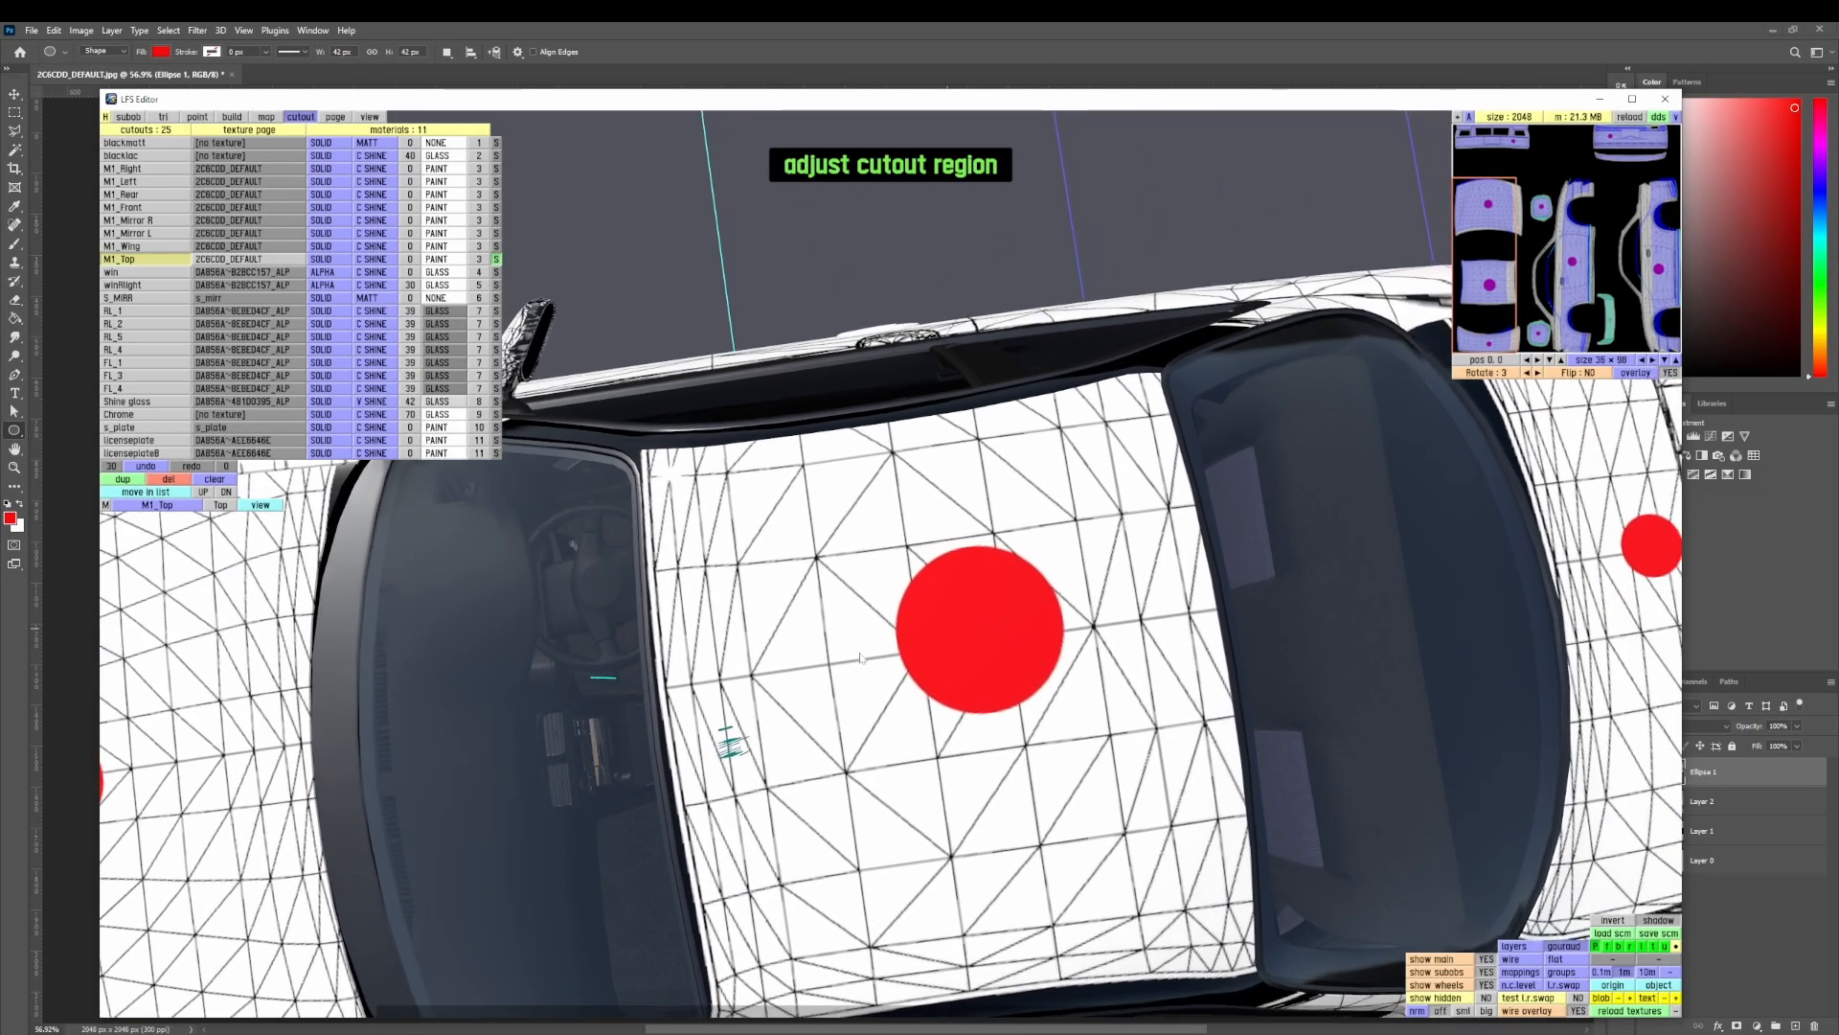
pyautogui.moveTo(1307, 575); pyautogui.dragTo(1018, 684, button='right')
pyautogui.scroll(-3, 954, 563)
pyautogui.moveTo(1017, 684); pyautogui.dragTo(1006, 745)
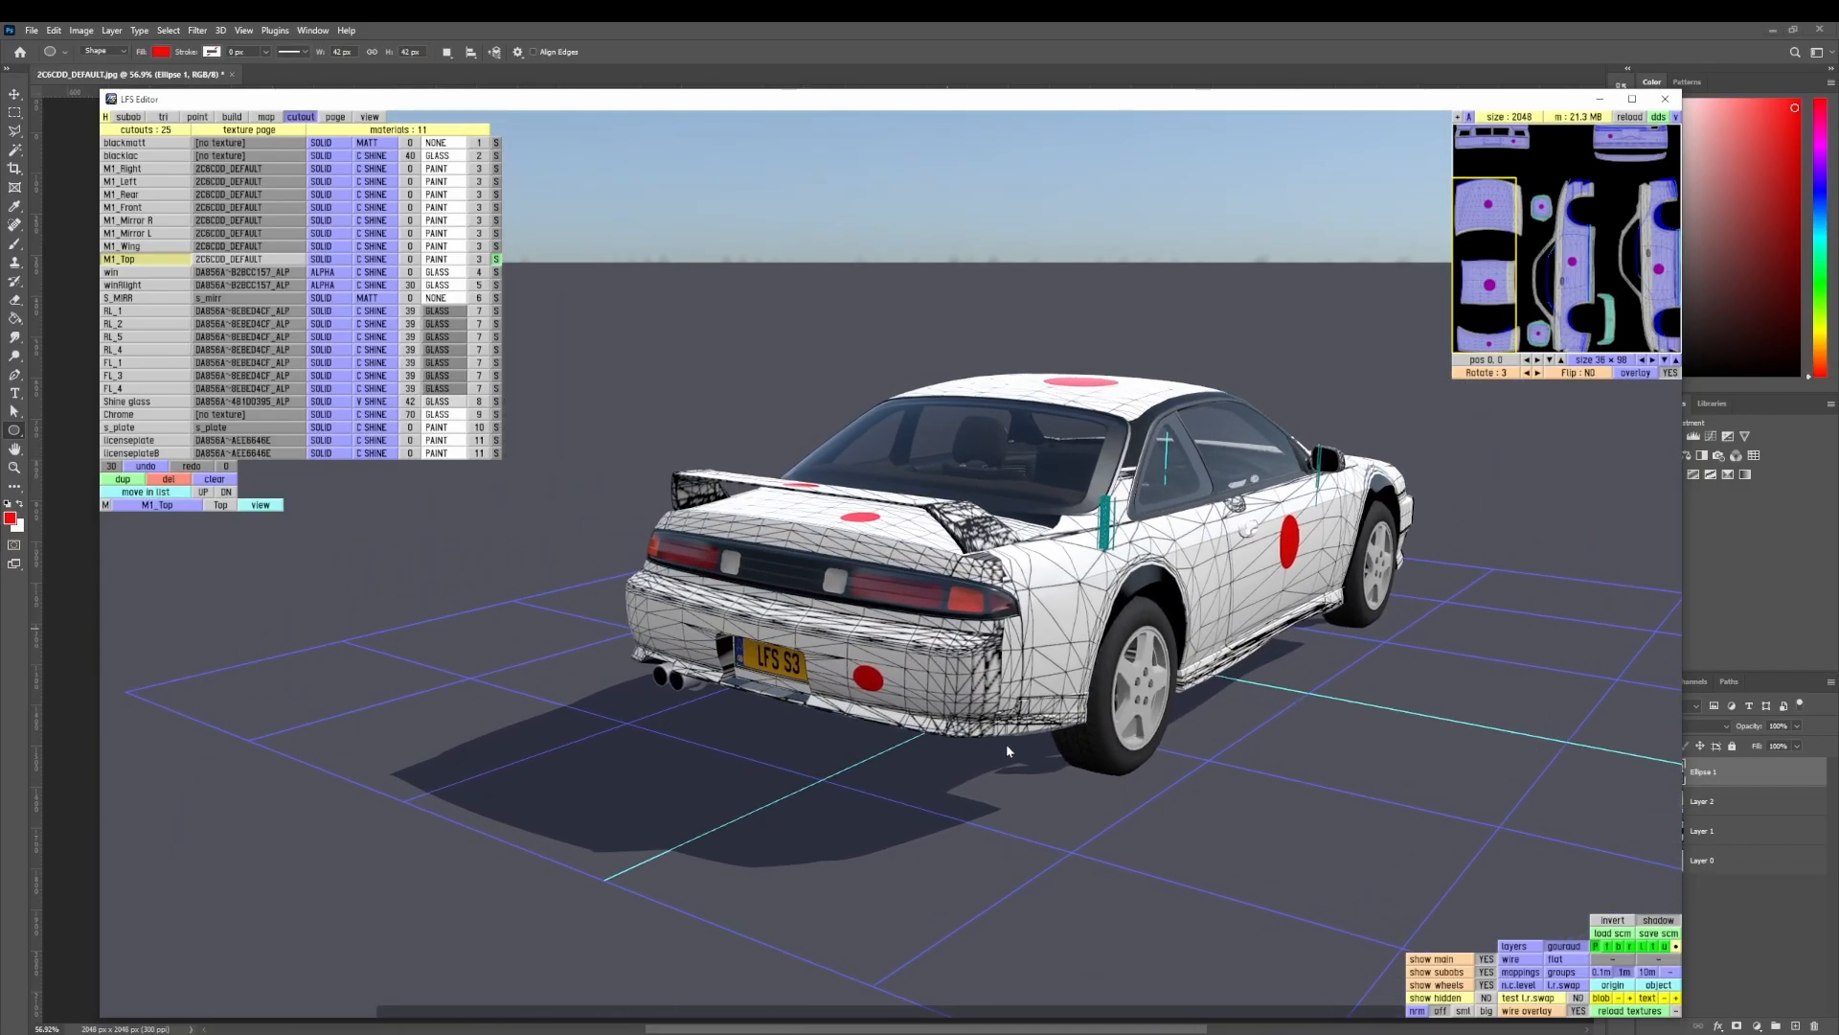
# - Select the M1_Front cutout and resize its region to 39 × 10 against the circle on the front bumper
pyautogui.click(139, 207)
pyautogui.moveTo(1437, 642); pyautogui.dragTo(1169, 696, button='right')
pyautogui.scroll(4, 1170, 697)
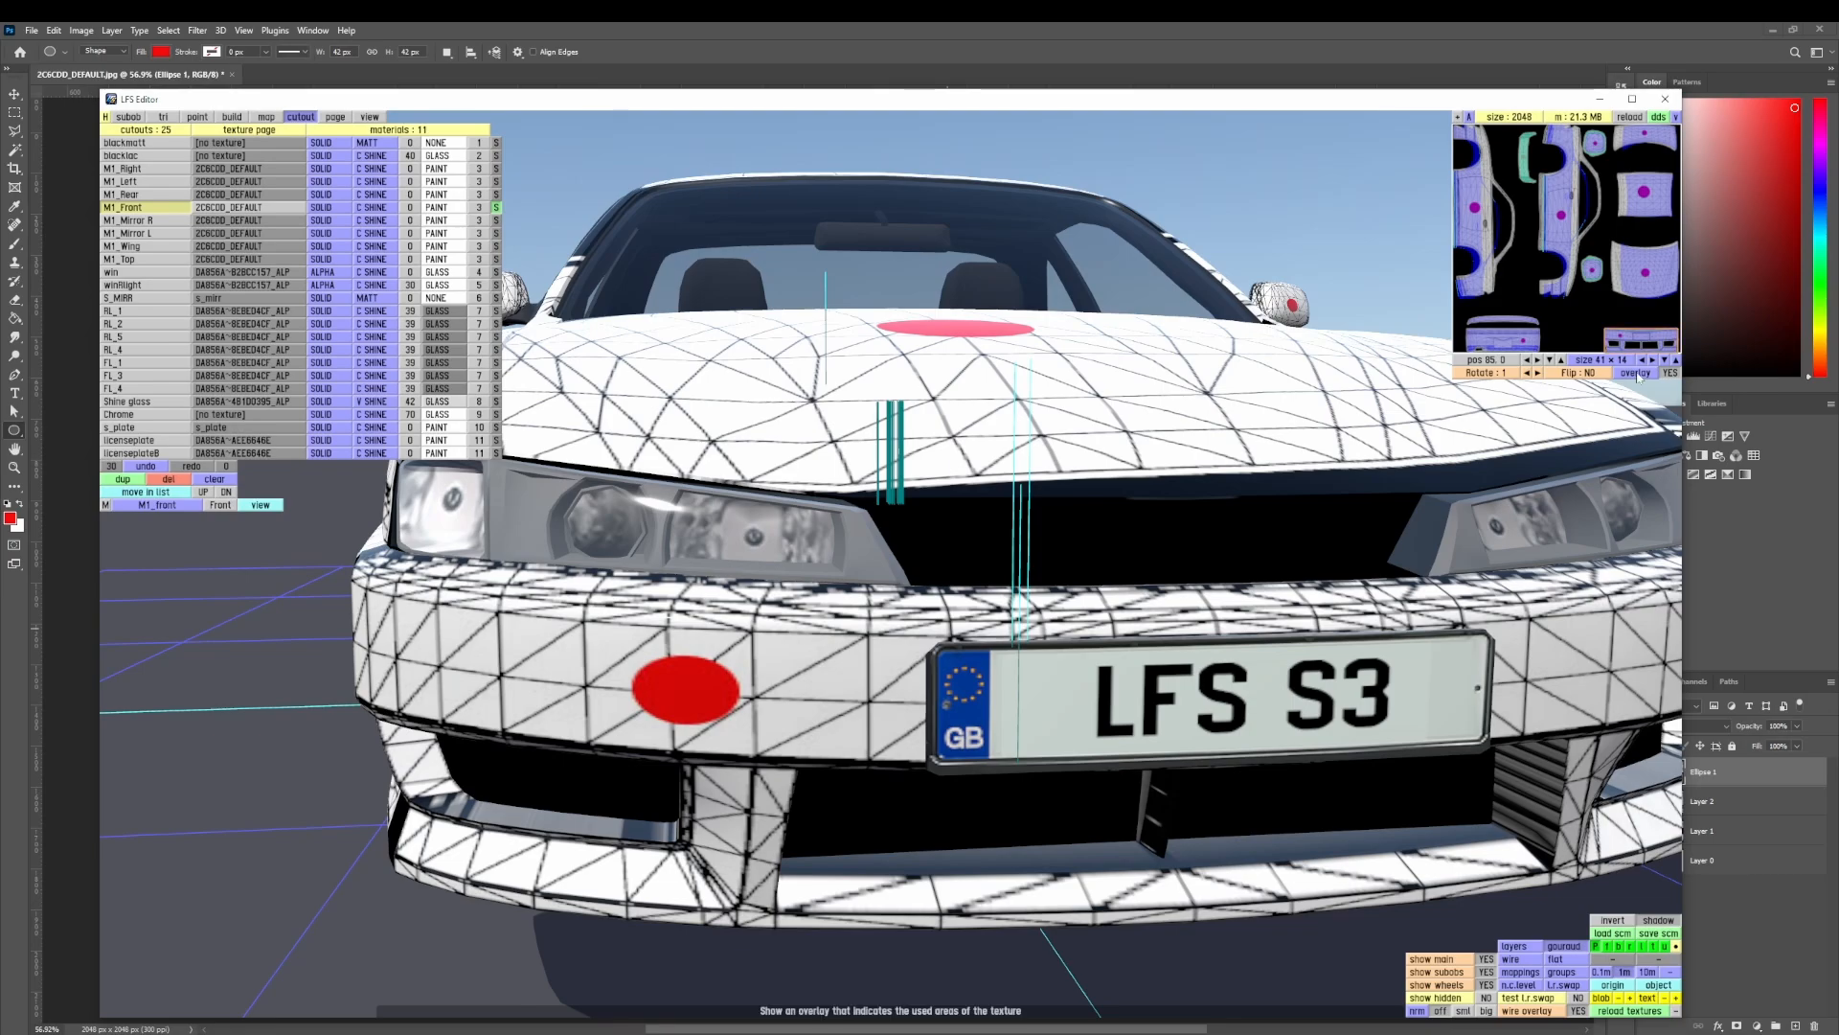
pyautogui.click(1643, 361)
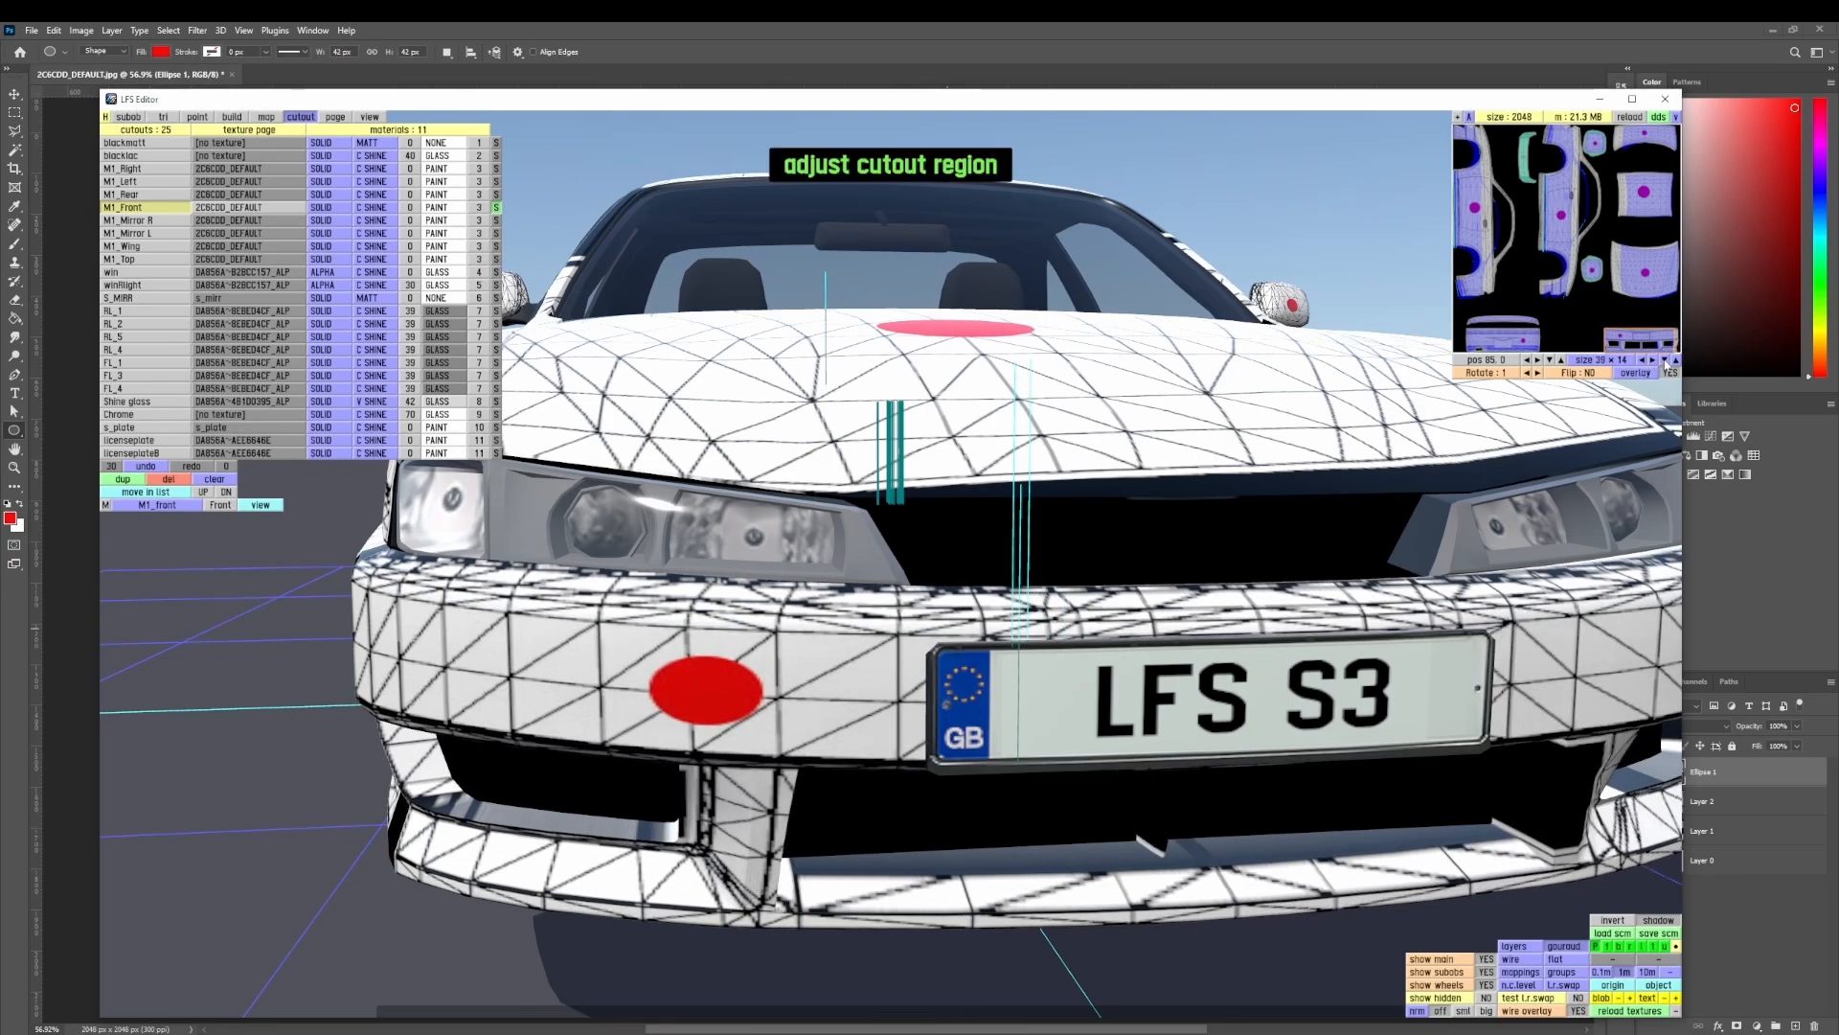
pyautogui.click(1674, 361)
pyautogui.click(1665, 360)
pyautogui.click(1664, 361)
pyautogui.click(1665, 360)
pyautogui.click(1665, 360)
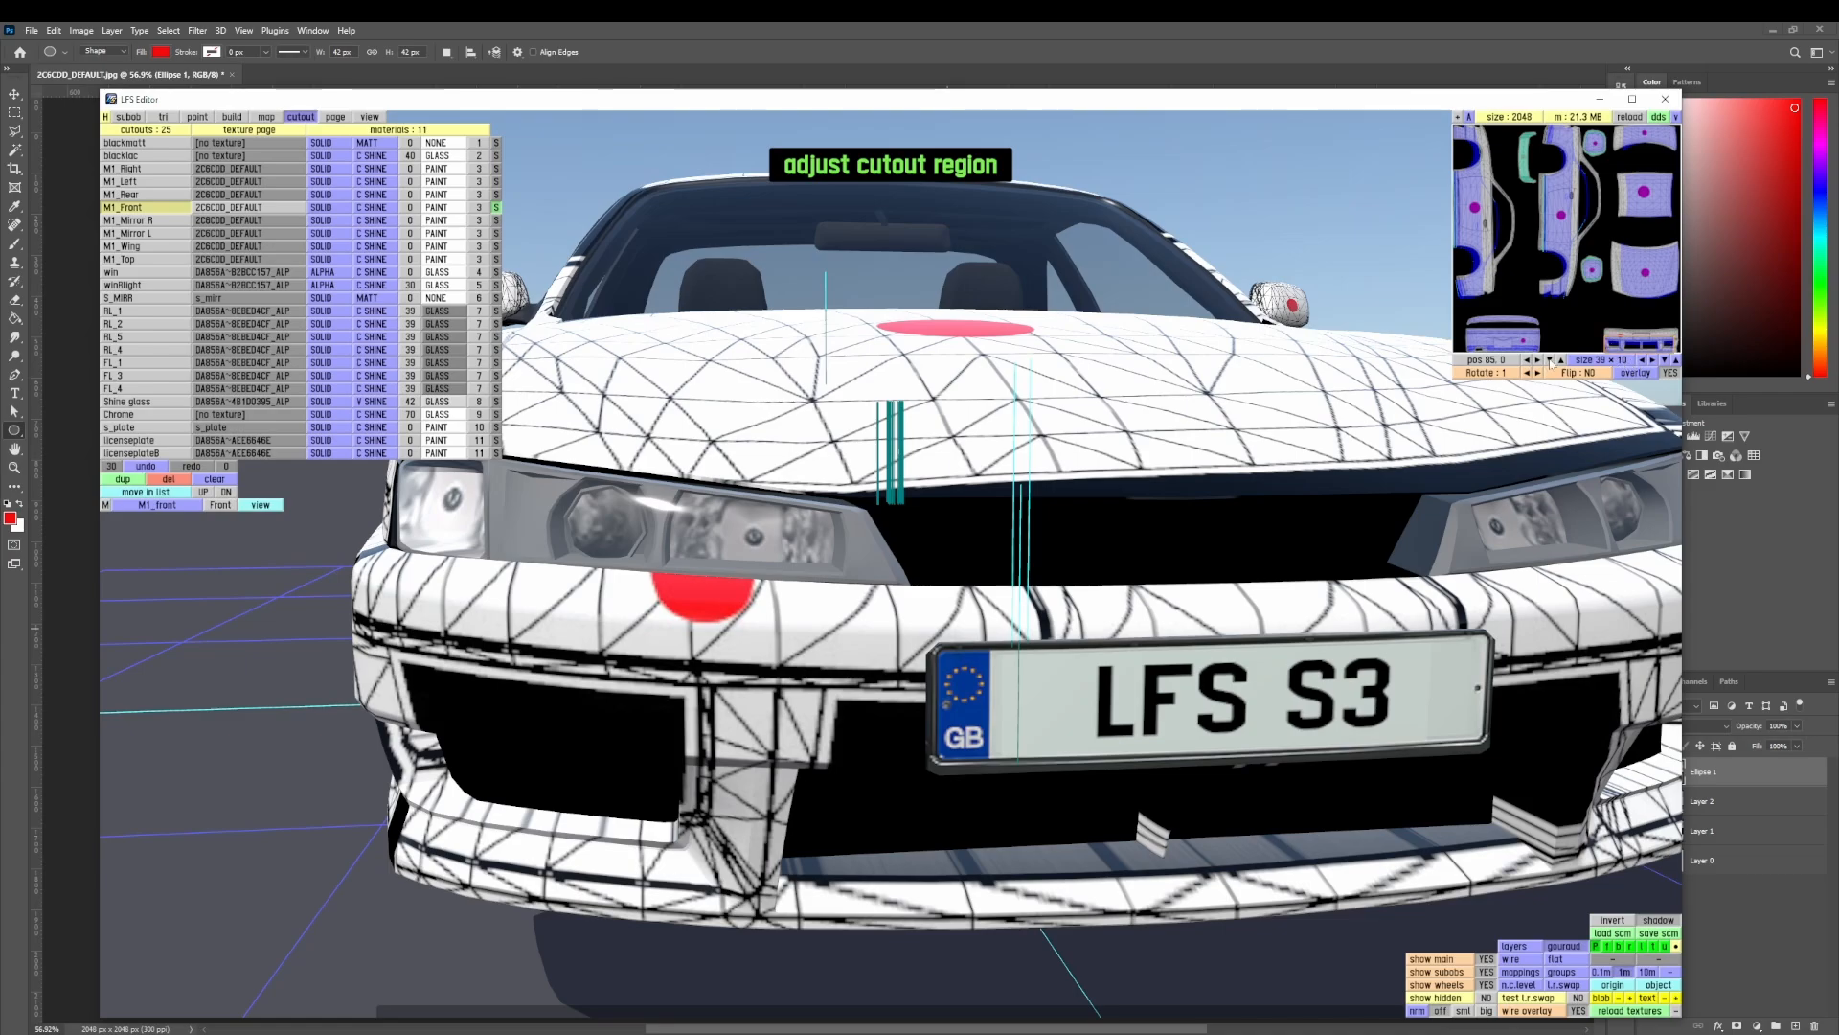
# - Set the M1_Front cutout's vertical position to 3 and resize its region to 39 × 8
pyautogui.click(1550, 360)
pyautogui.click(1550, 360)
pyautogui.click(1550, 361)
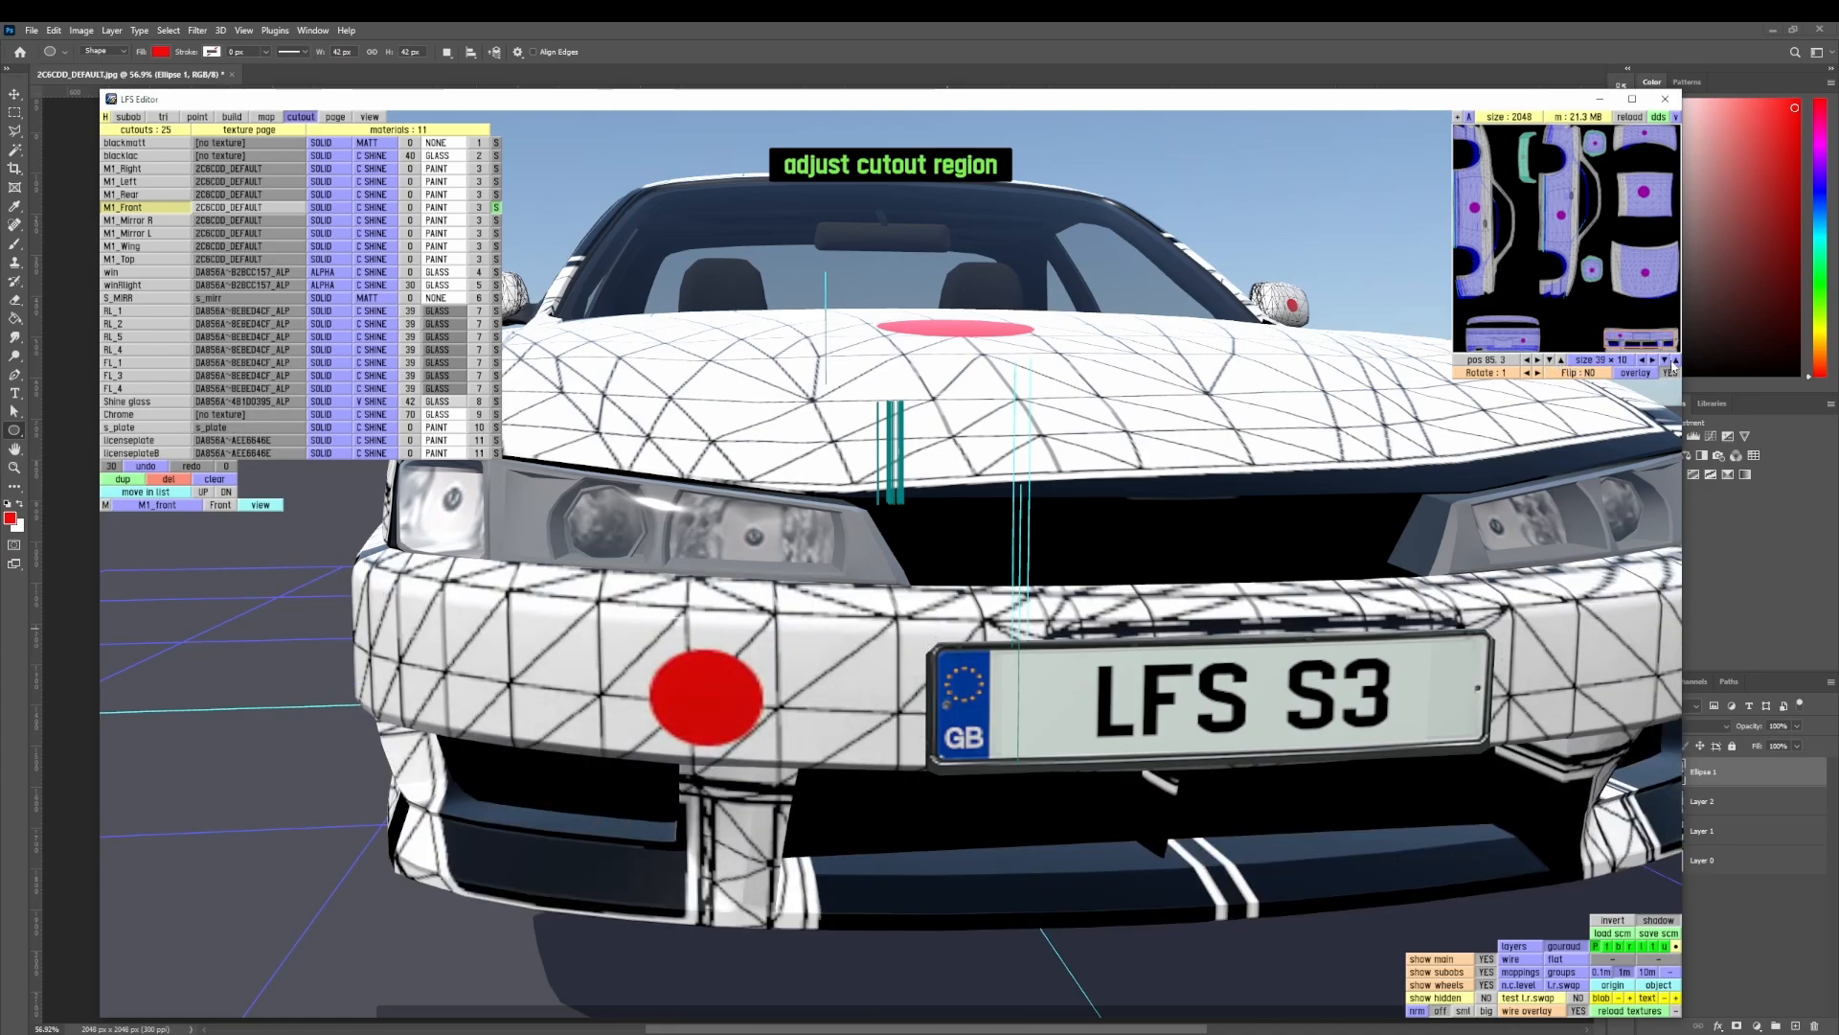
pyautogui.click(1676, 360)
pyautogui.click(1676, 360)
pyautogui.click(1663, 360)
pyautogui.click(1664, 360)
pyautogui.click(1664, 360)
pyautogui.click(1663, 360)
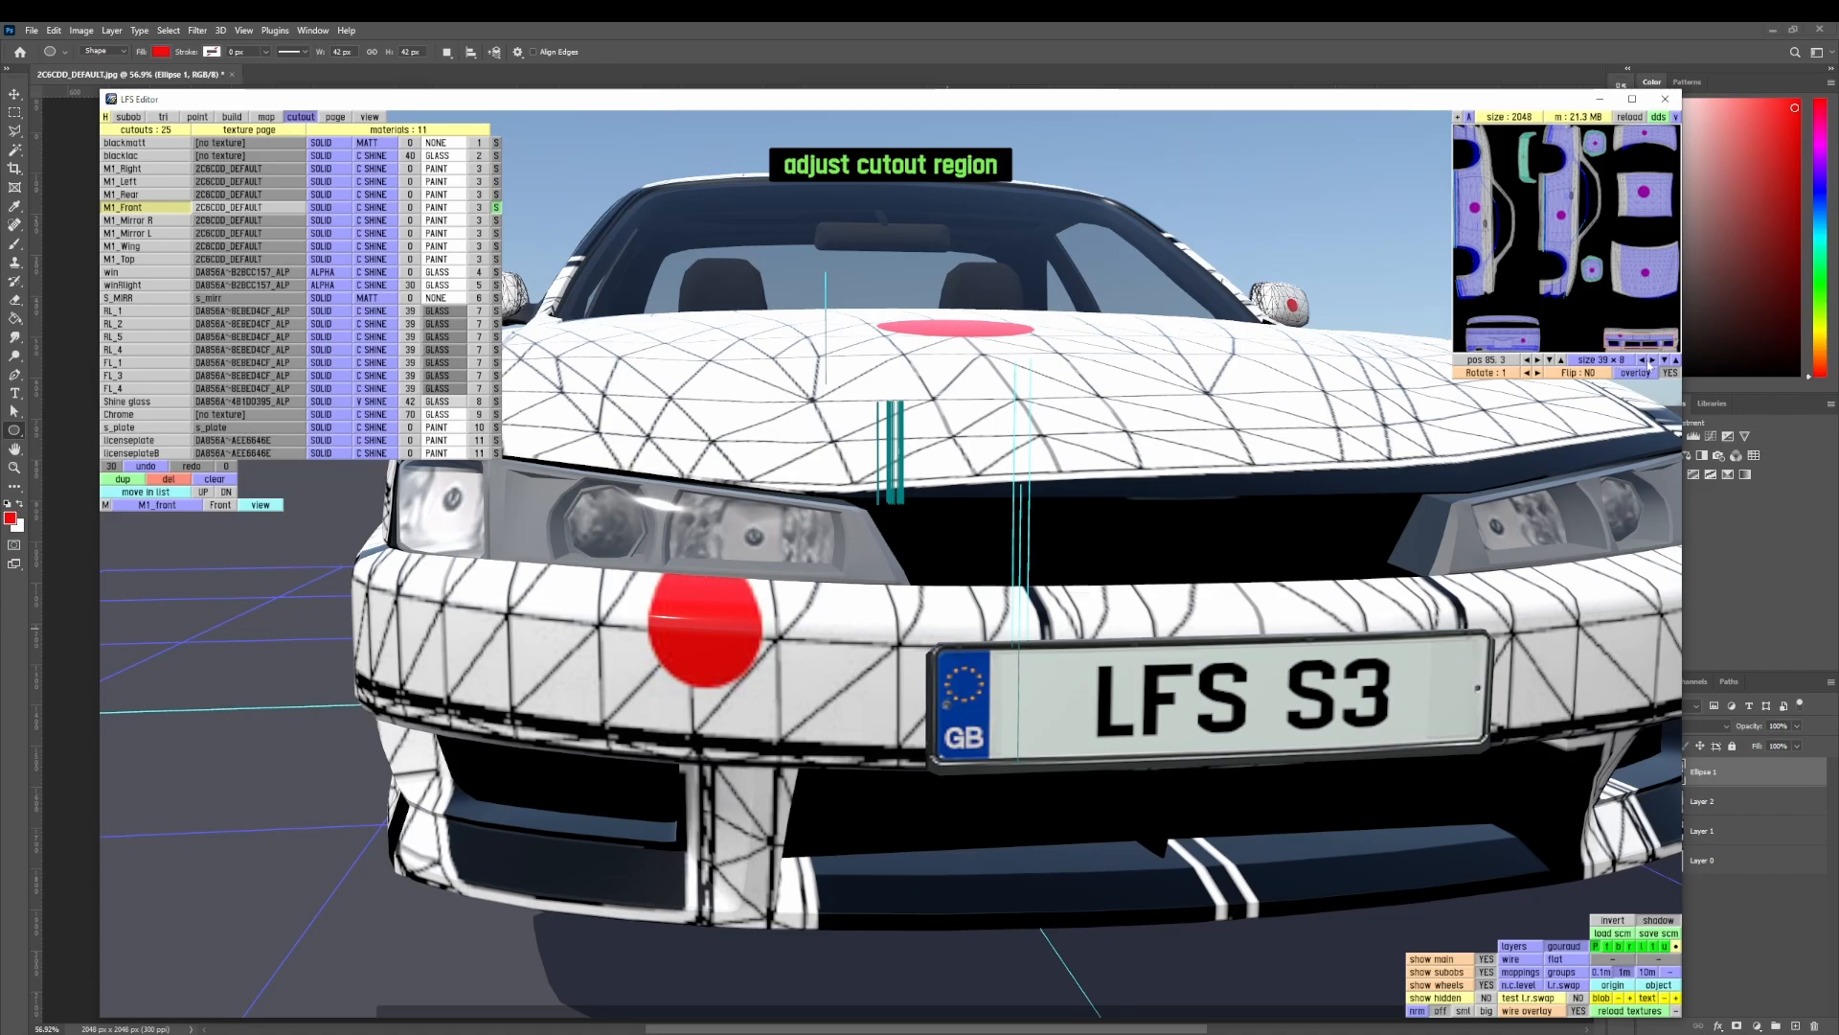
# - Fine-tune the M1_Front cutout against the front bumper circle, with position 88, 4 and size 40 × 8
pyautogui.click(1653, 360)
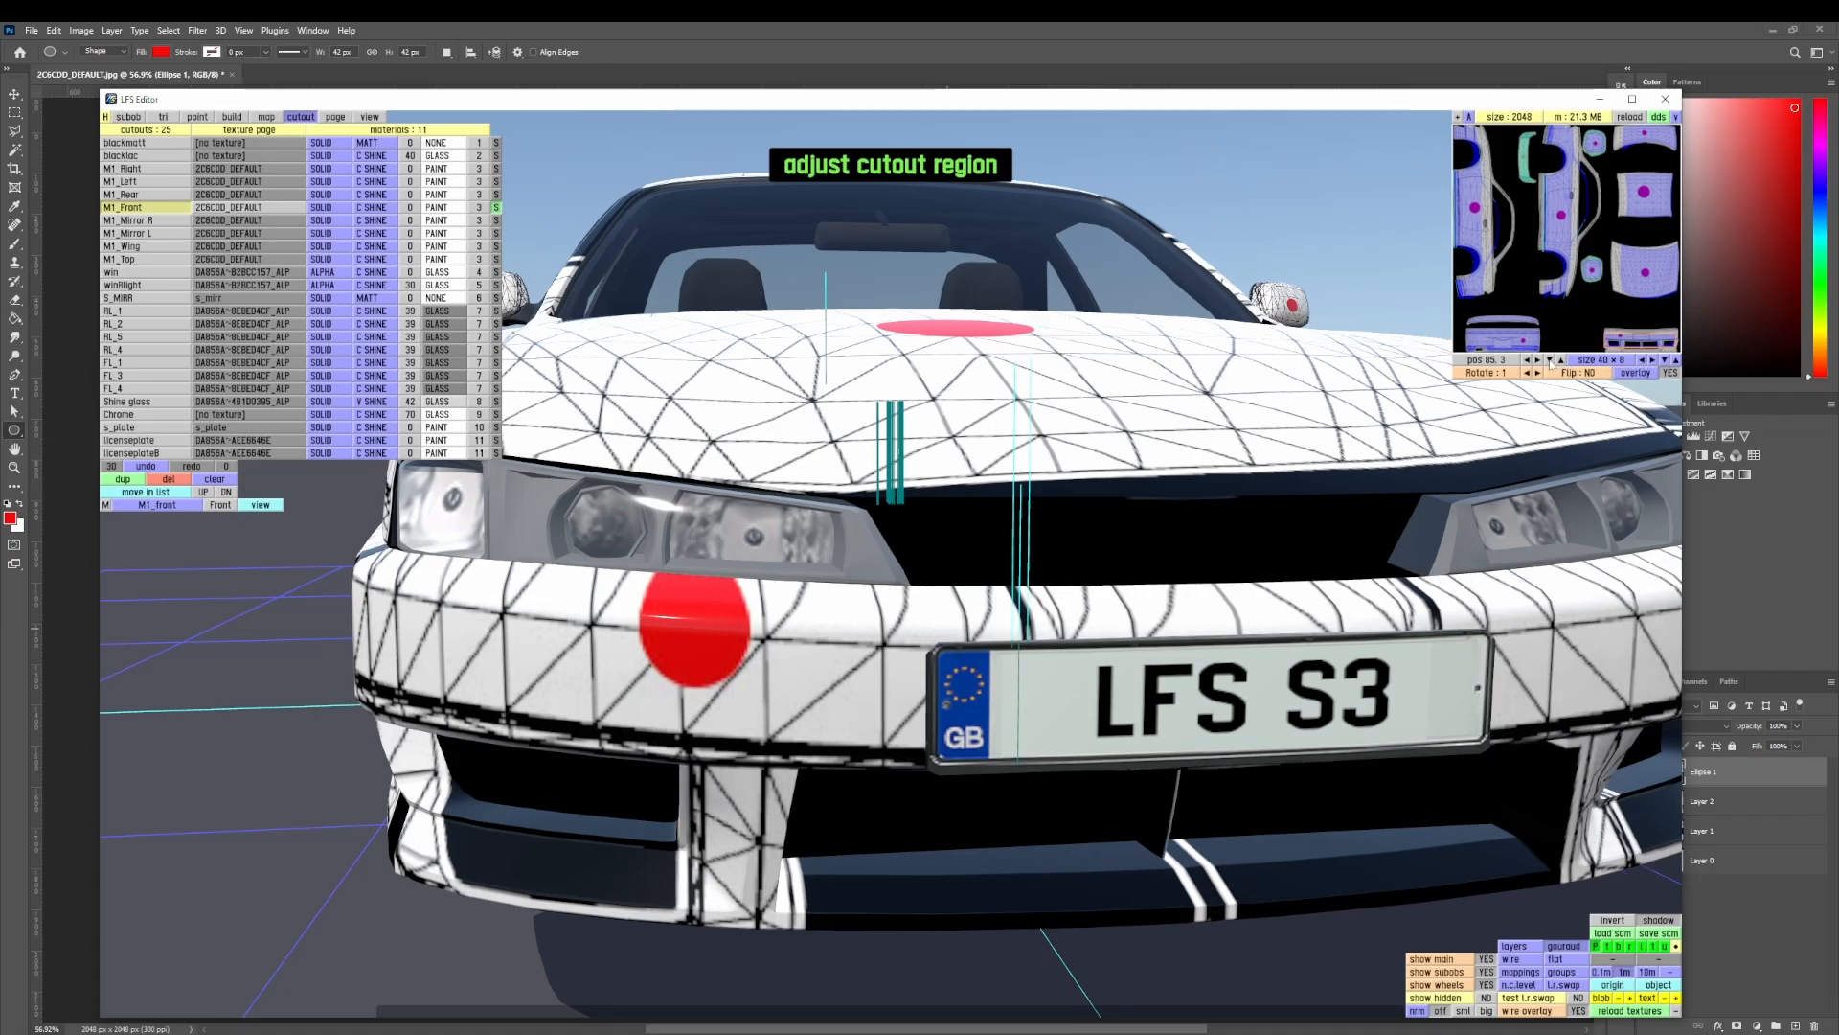
pyautogui.click(1549, 360)
pyautogui.click(1548, 360)
pyautogui.click(1549, 361)
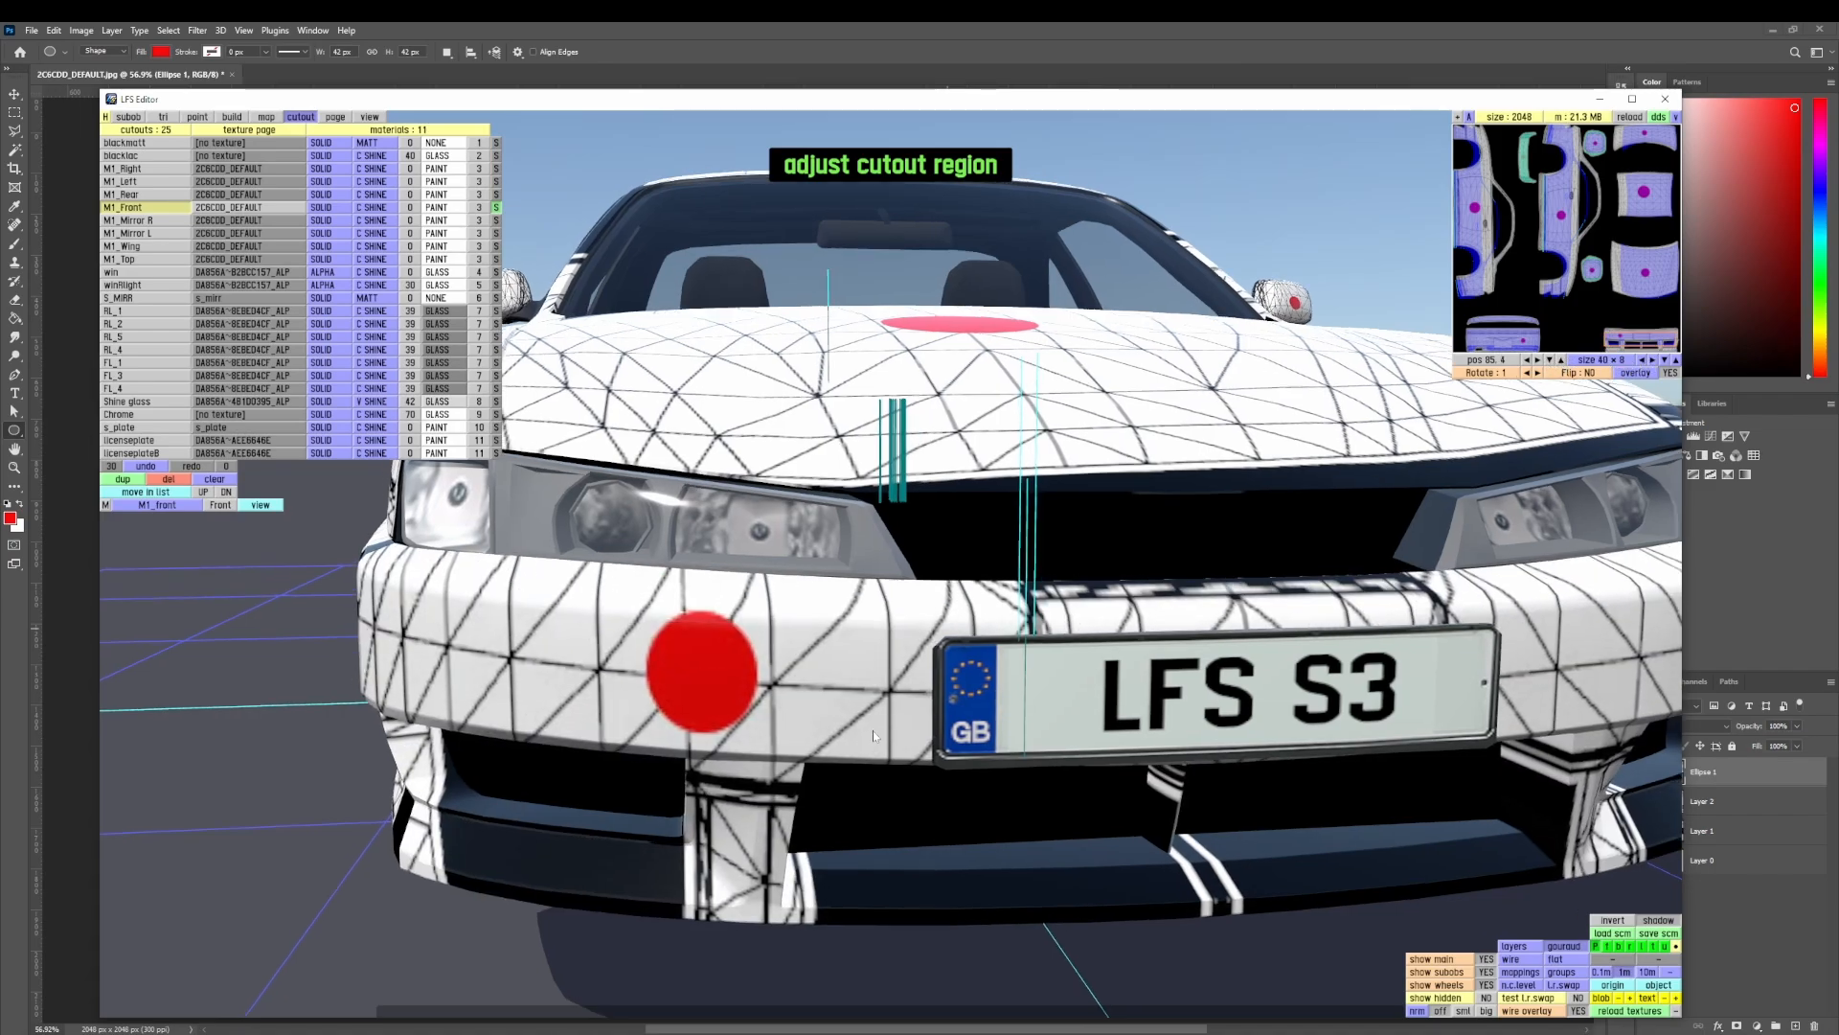
pyautogui.moveTo(873, 734); pyautogui.dragTo(1138, 591, button='right')
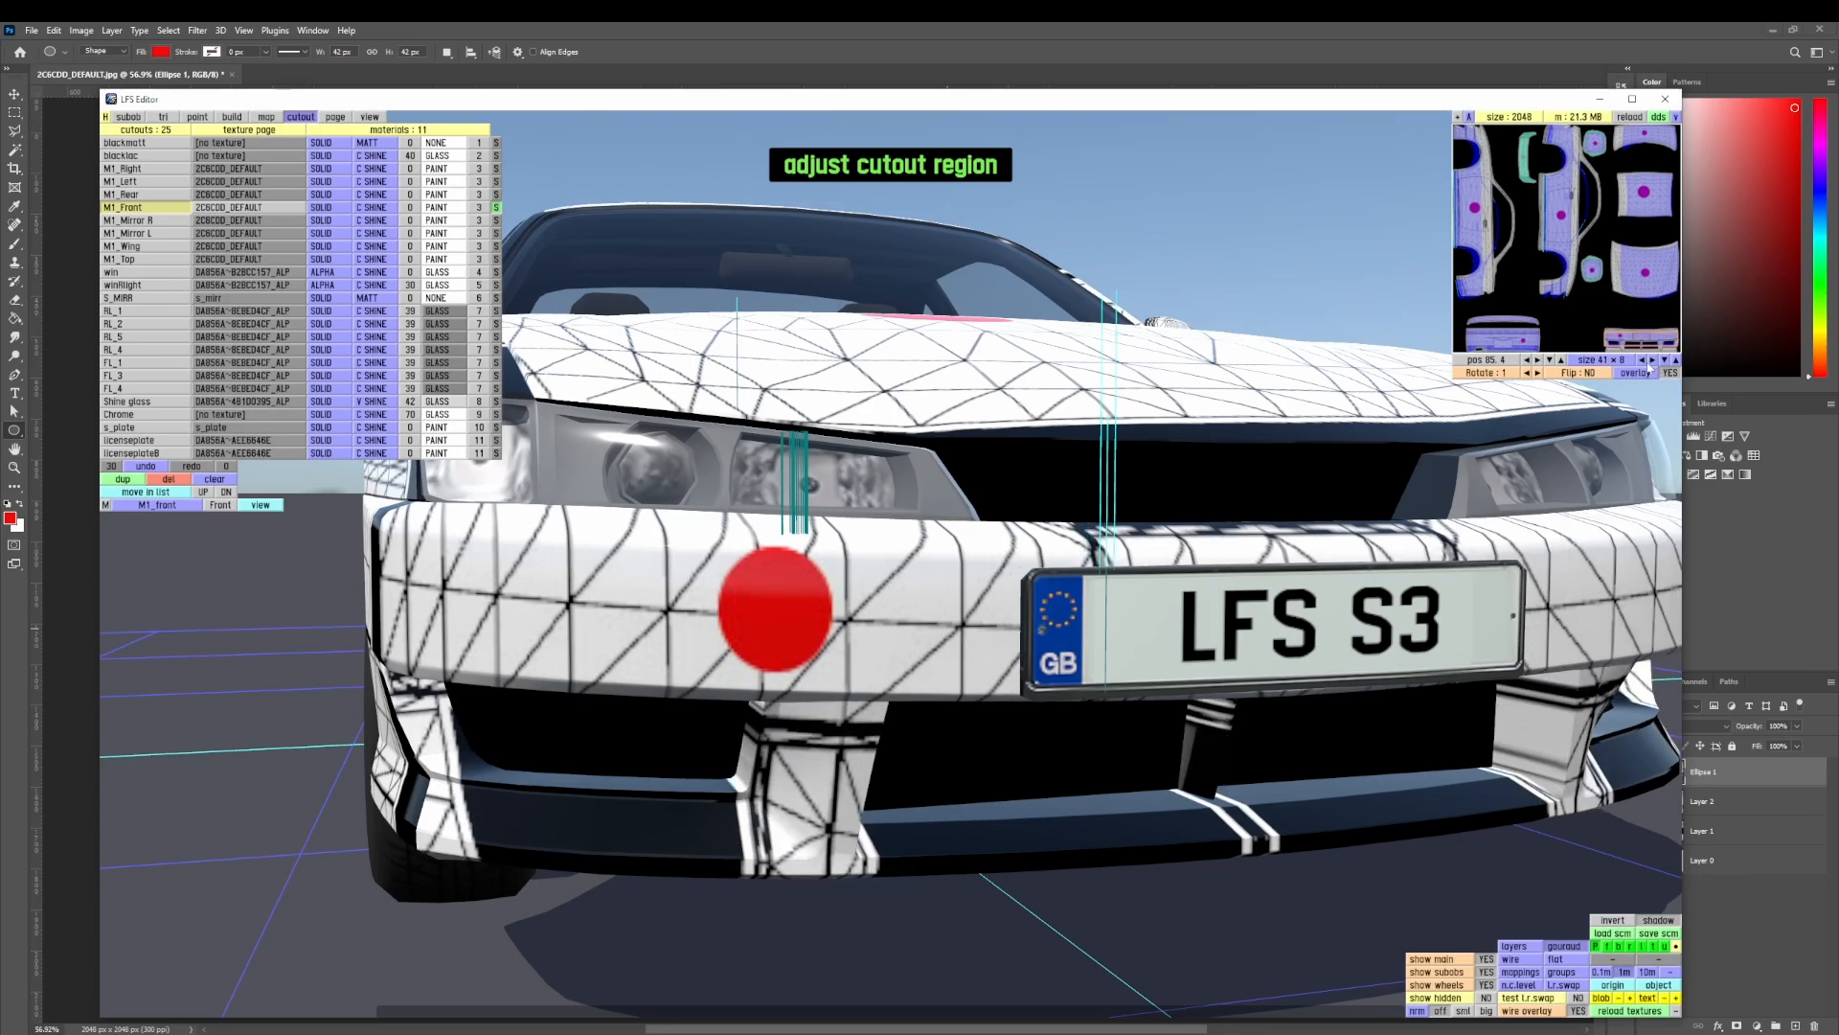
pyautogui.click(1642, 360)
pyautogui.moveTo(977, 707)
pyautogui.mouseDown(button='right')
pyautogui.moveTo(843, 757)
pyautogui.moveTo(981, 743)
pyautogui.mouseUp(button='right')
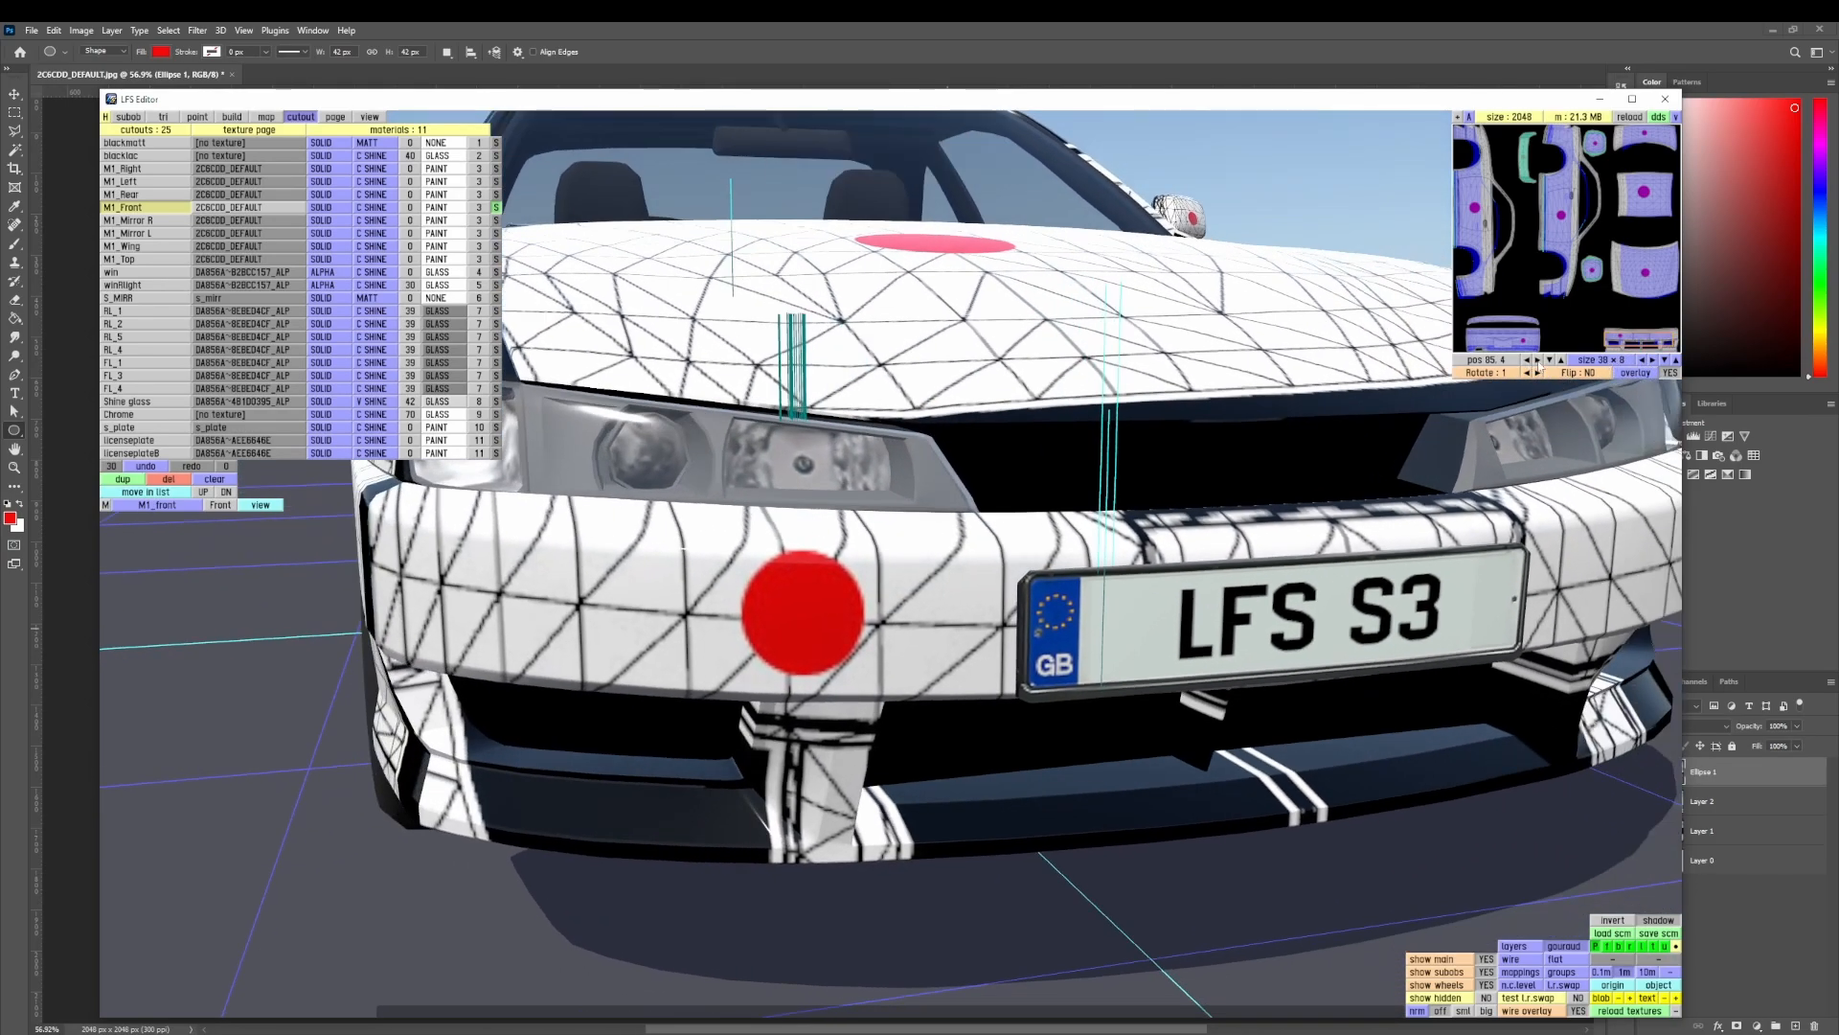
pyautogui.click(1537, 361)
pyautogui.click(1536, 360)
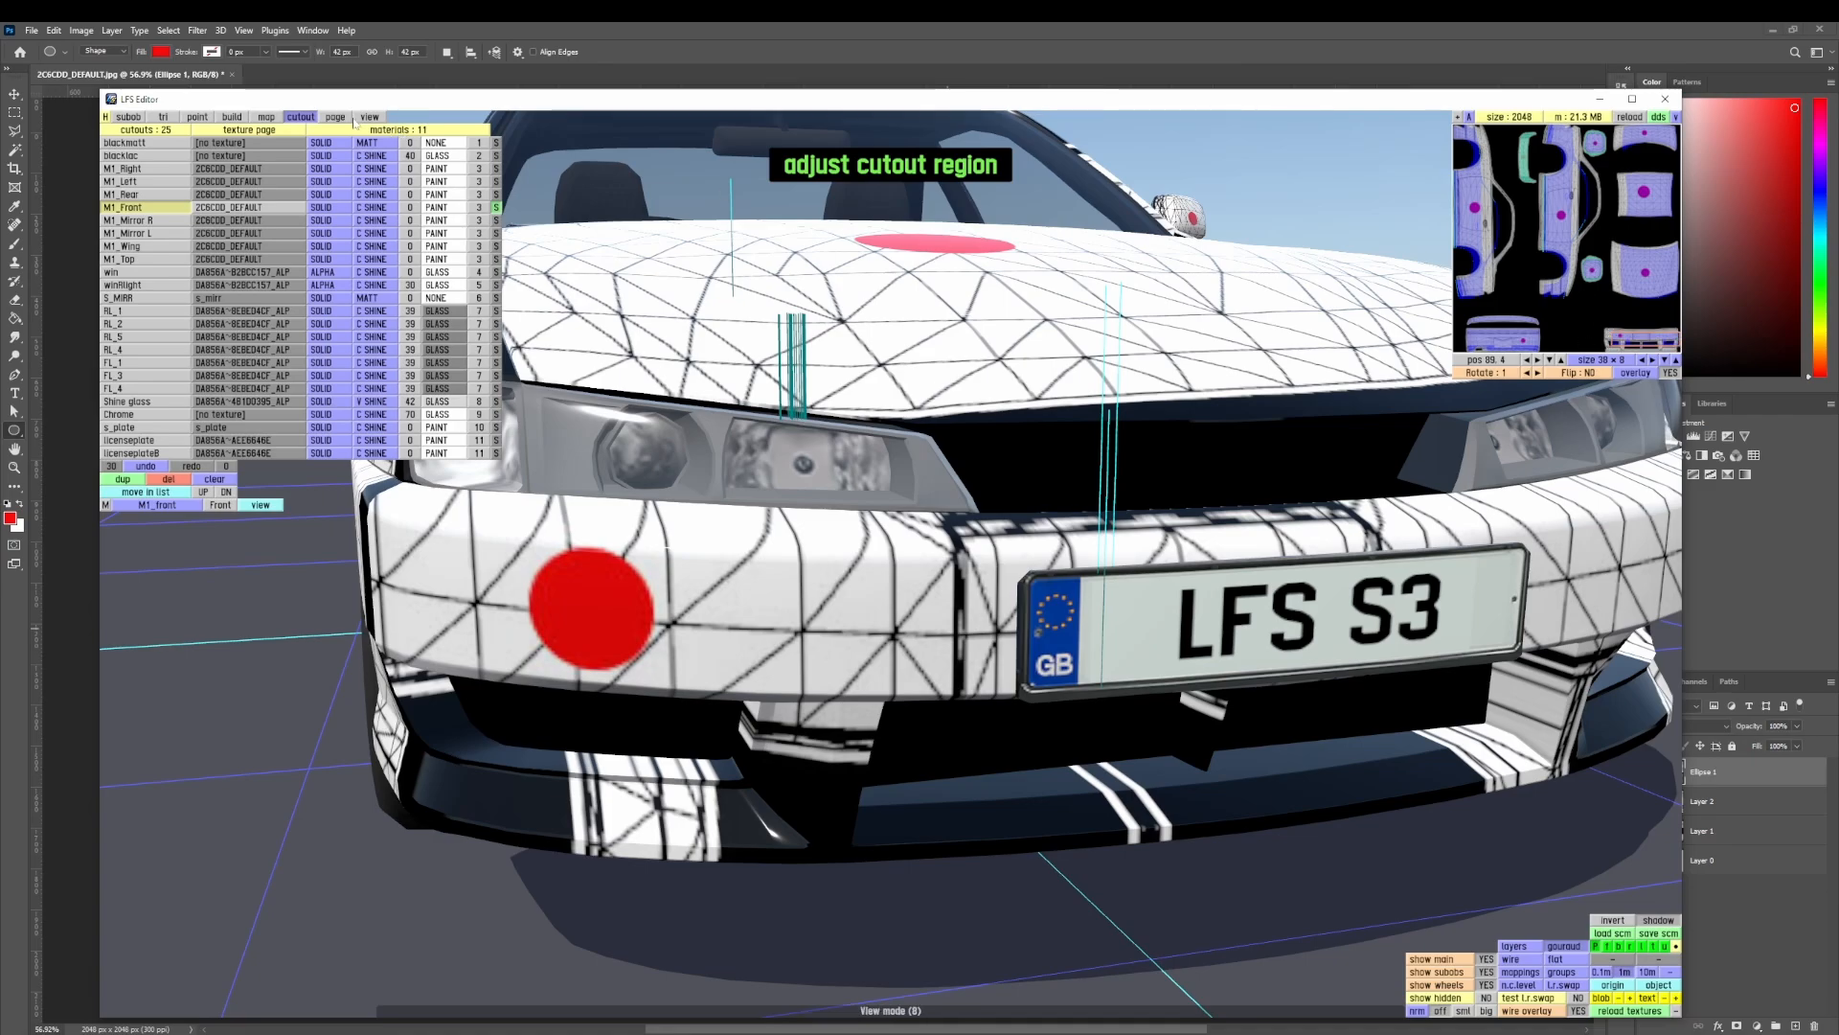
# - Inspect the shapes of the red circles on the car's rear, side and roof from several angles
pyautogui.click(344, 117)
pyautogui.moveTo(902, 584); pyautogui.dragTo(626, 498, button='right')
pyautogui.moveTo(534, 382); pyautogui.dragTo(650, 525, button='right')
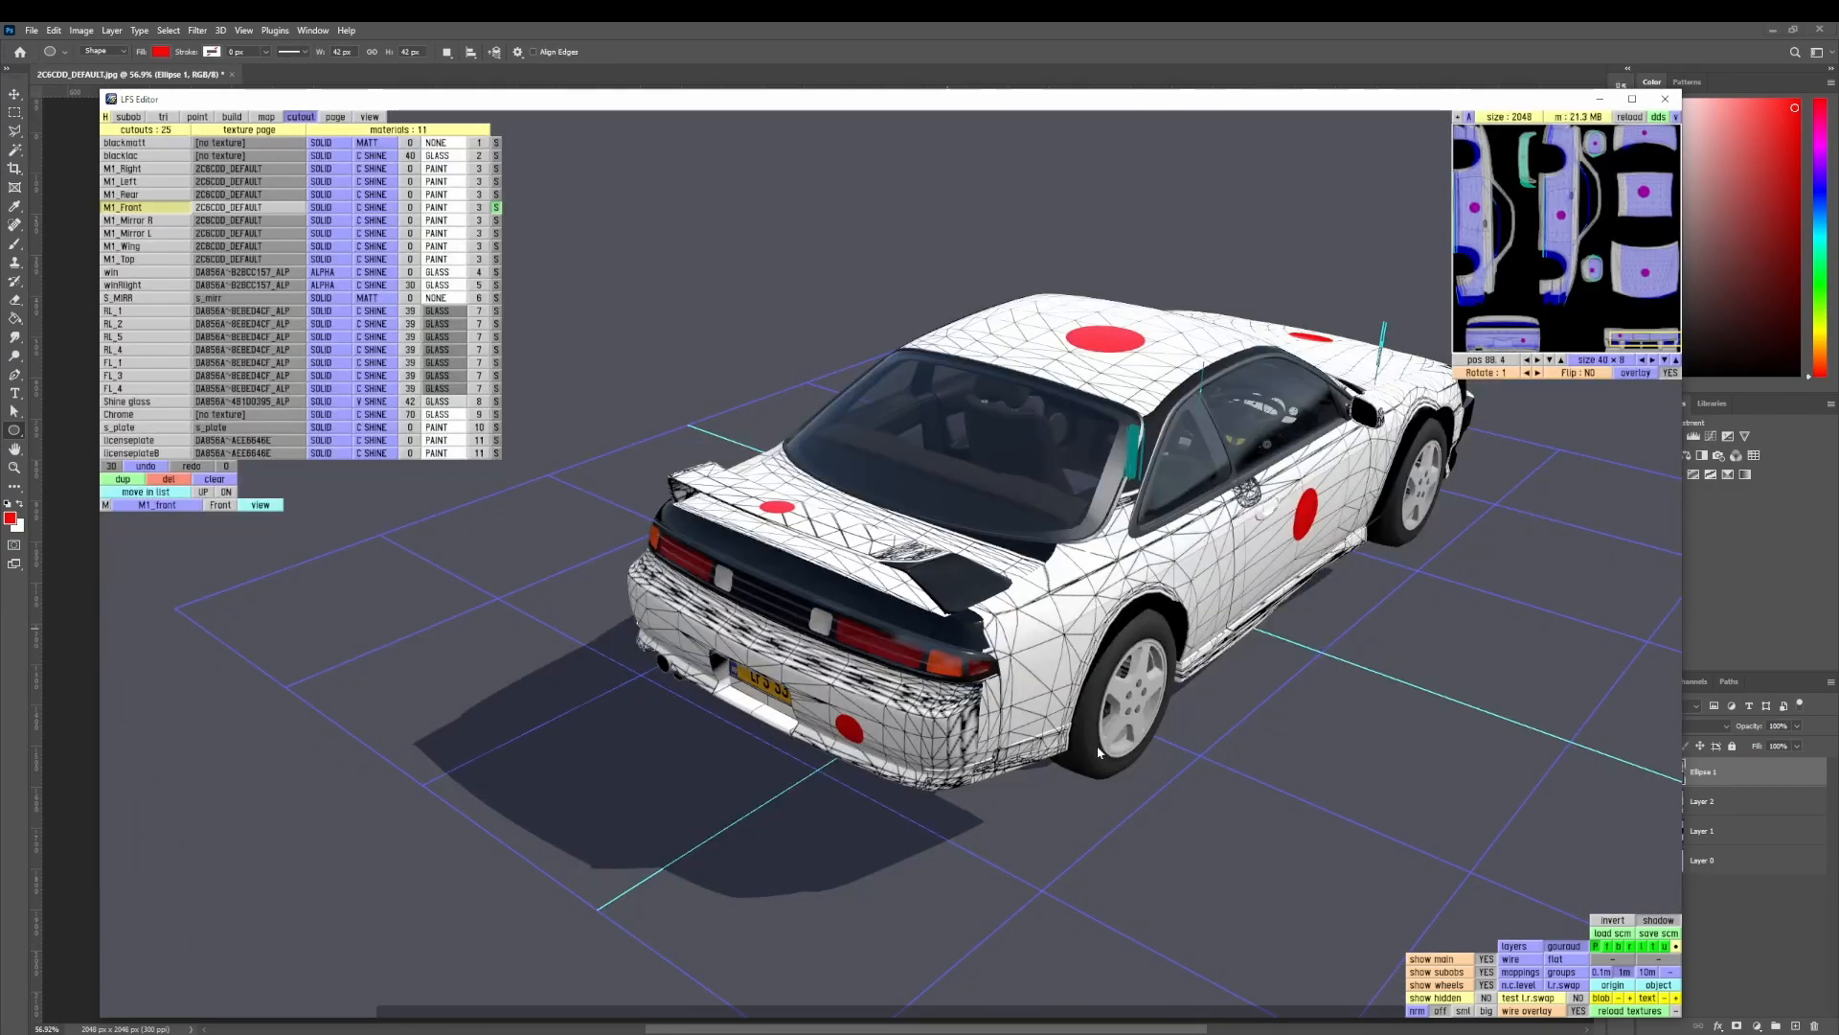
pyautogui.moveTo(776, 699); pyautogui.dragTo(1072, 605, button='right')
pyautogui.scroll(4, 950, 673)
pyautogui.moveTo(915, 547); pyautogui.dragTo(896, 530, button='right')
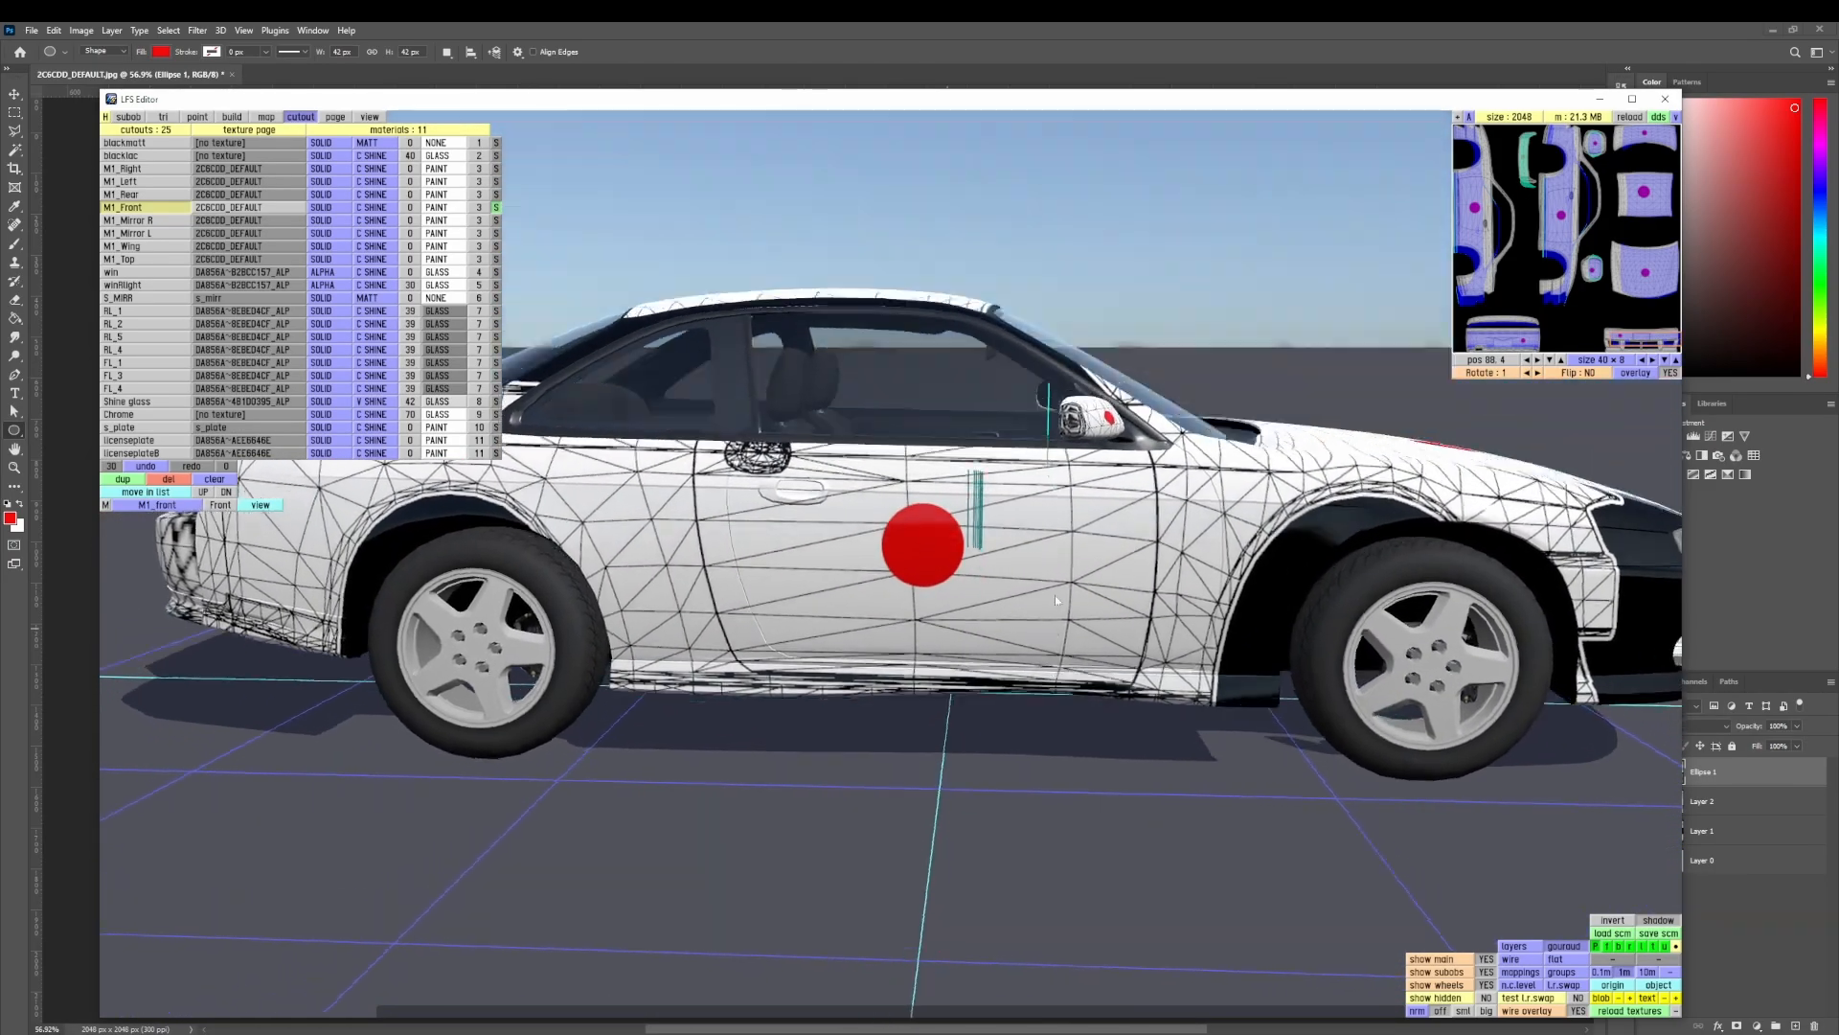
pyautogui.scroll(-4, 896, 530)
pyautogui.moveTo(1082, 498)
pyautogui.mouseDown(button='right')
pyautogui.moveTo(1034, 551)
pyautogui.moveTo(972, 533)
pyautogui.moveTo(1117, 328)
pyautogui.moveTo(1179, 460)
pyautogui.moveTo(1251, 886)
pyautogui.moveTo(1100, 706)
pyautogui.moveTo(1059, 534)
pyautogui.moveTo(1133, 533)
pyautogui.moveTo(1078, 476)
pyautogui.mouseUp(button='right')
pyautogui.moveTo(1078, 476); pyautogui.dragTo(1010, 500, button='middle')
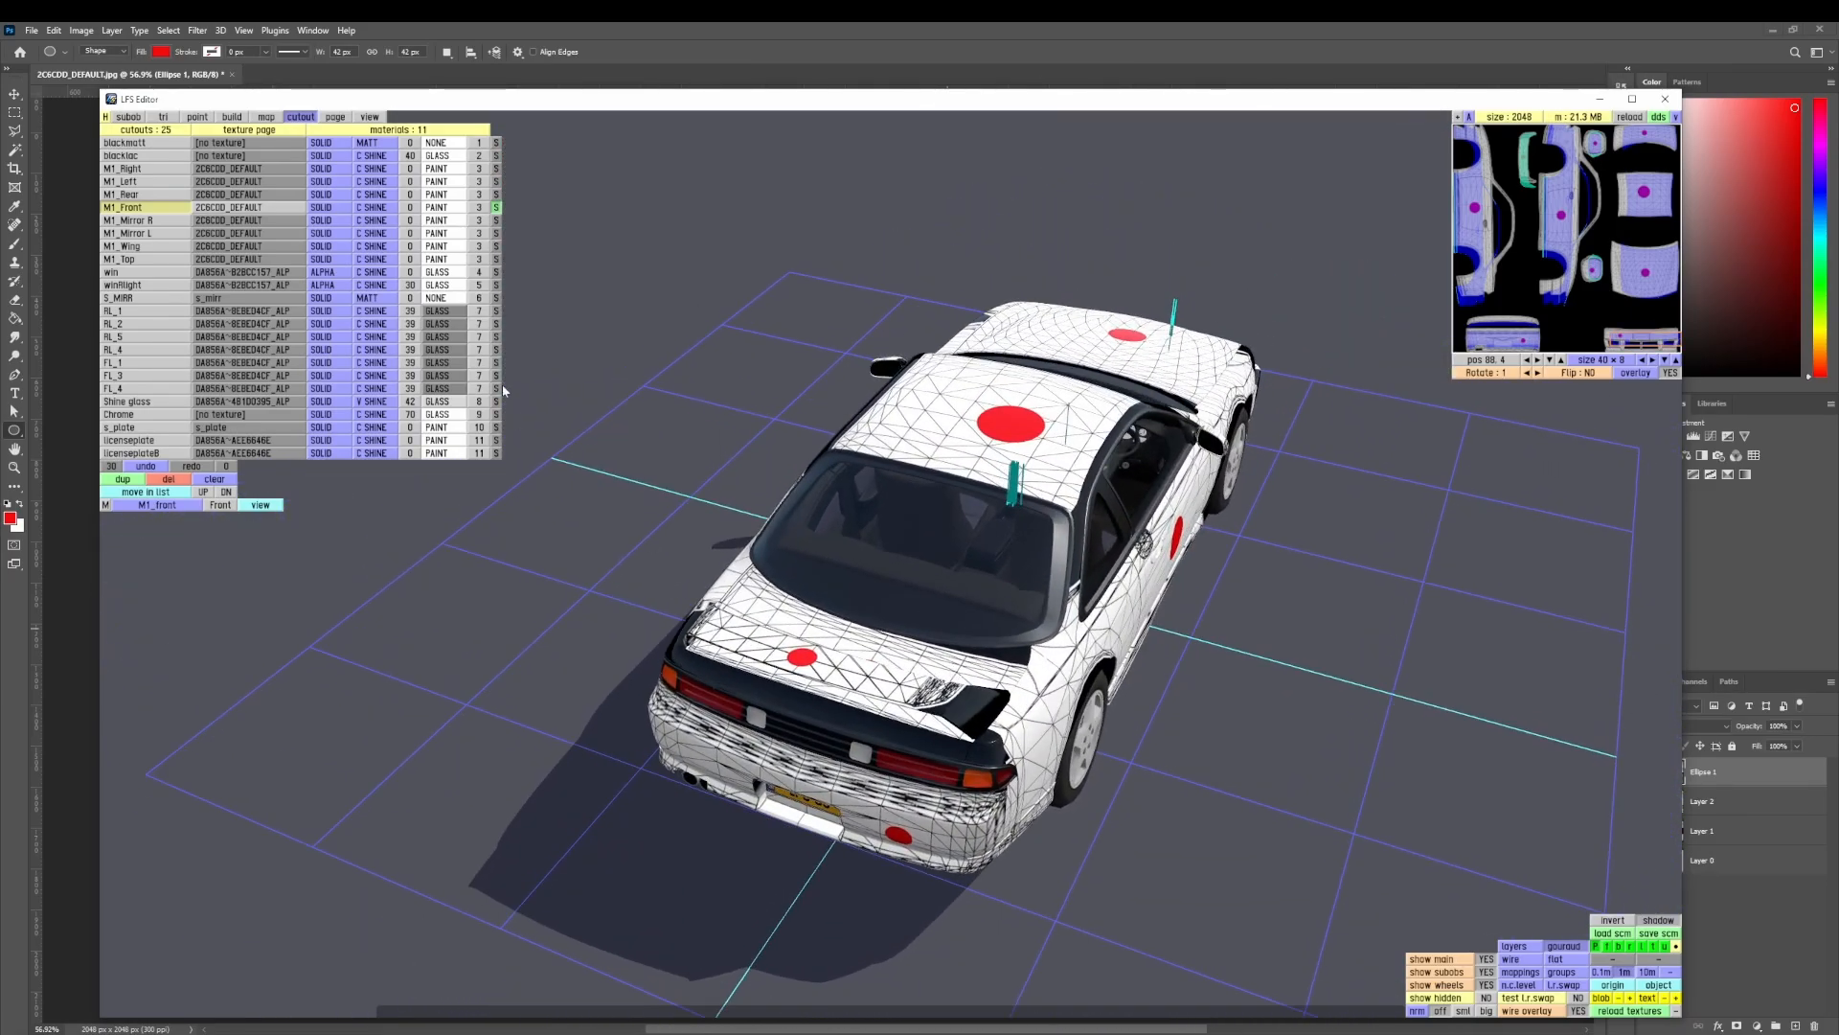
# - Copy the 2048 black and white skin texture and paste it in Photoshop in place of Ellipse 1, Layer 2 and Layer 1
pyautogui.click(334, 118)
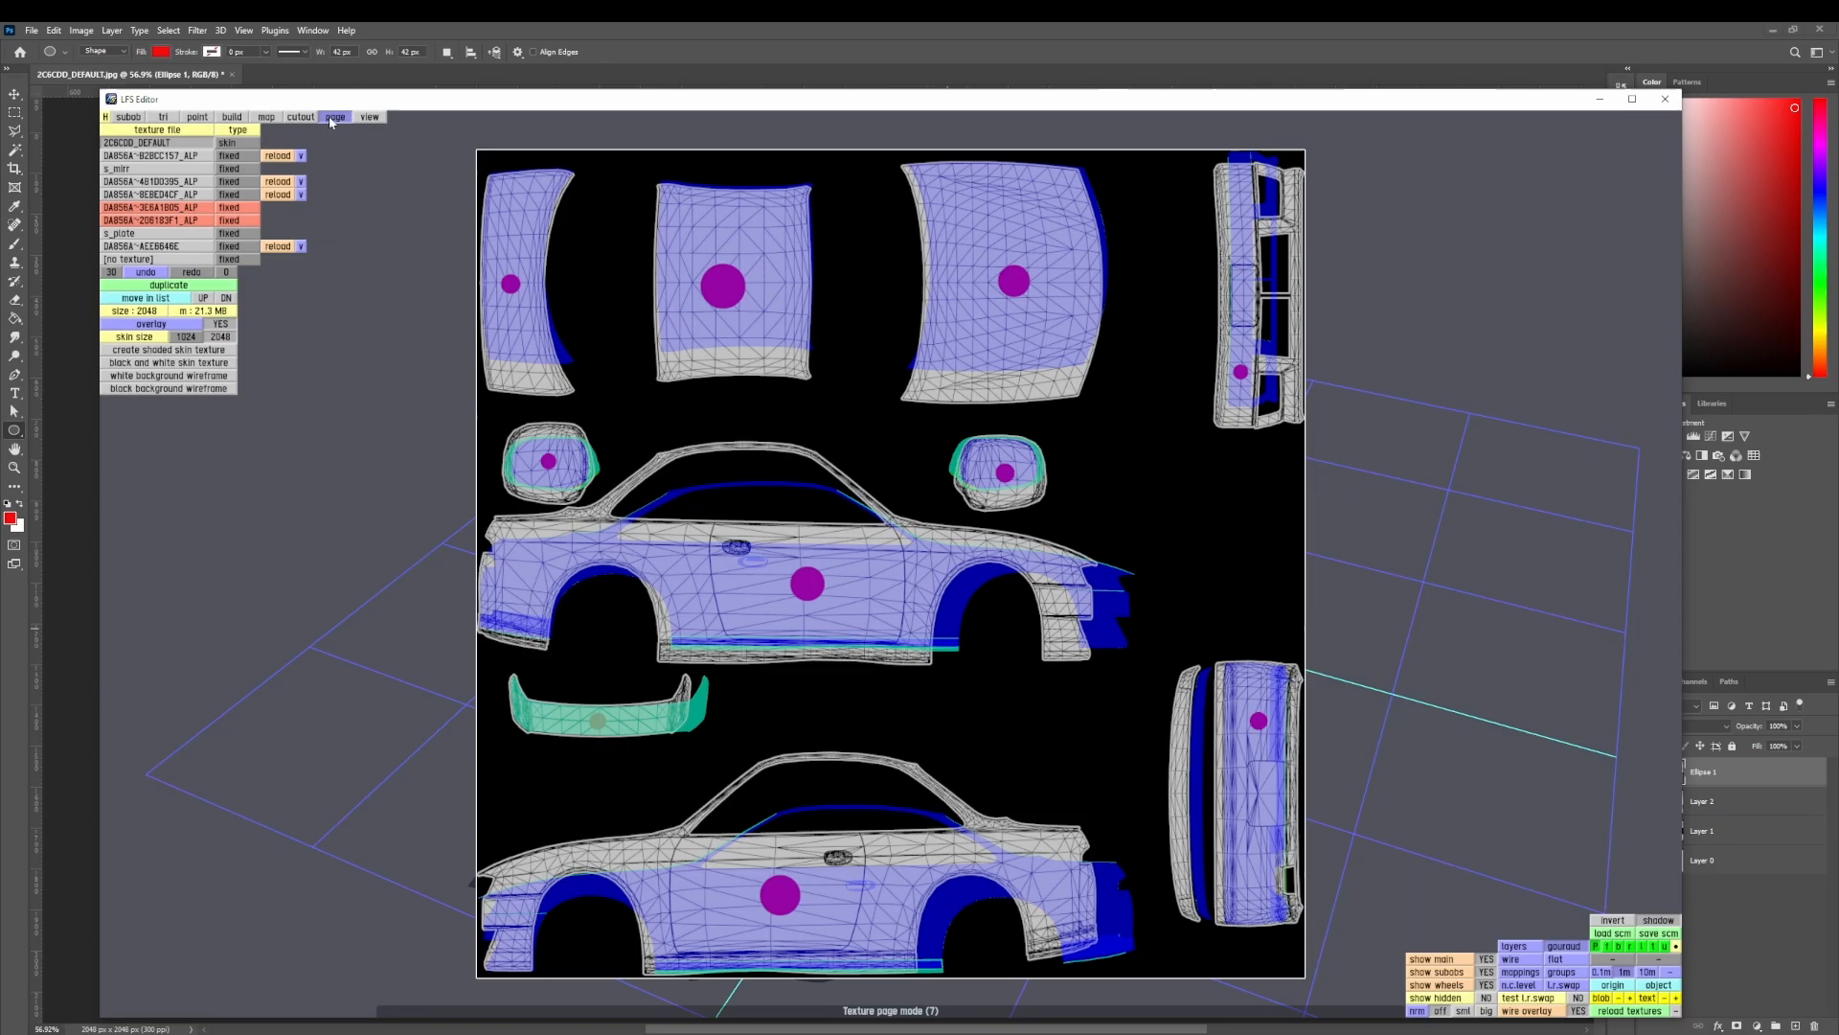
pyautogui.click(181, 365)
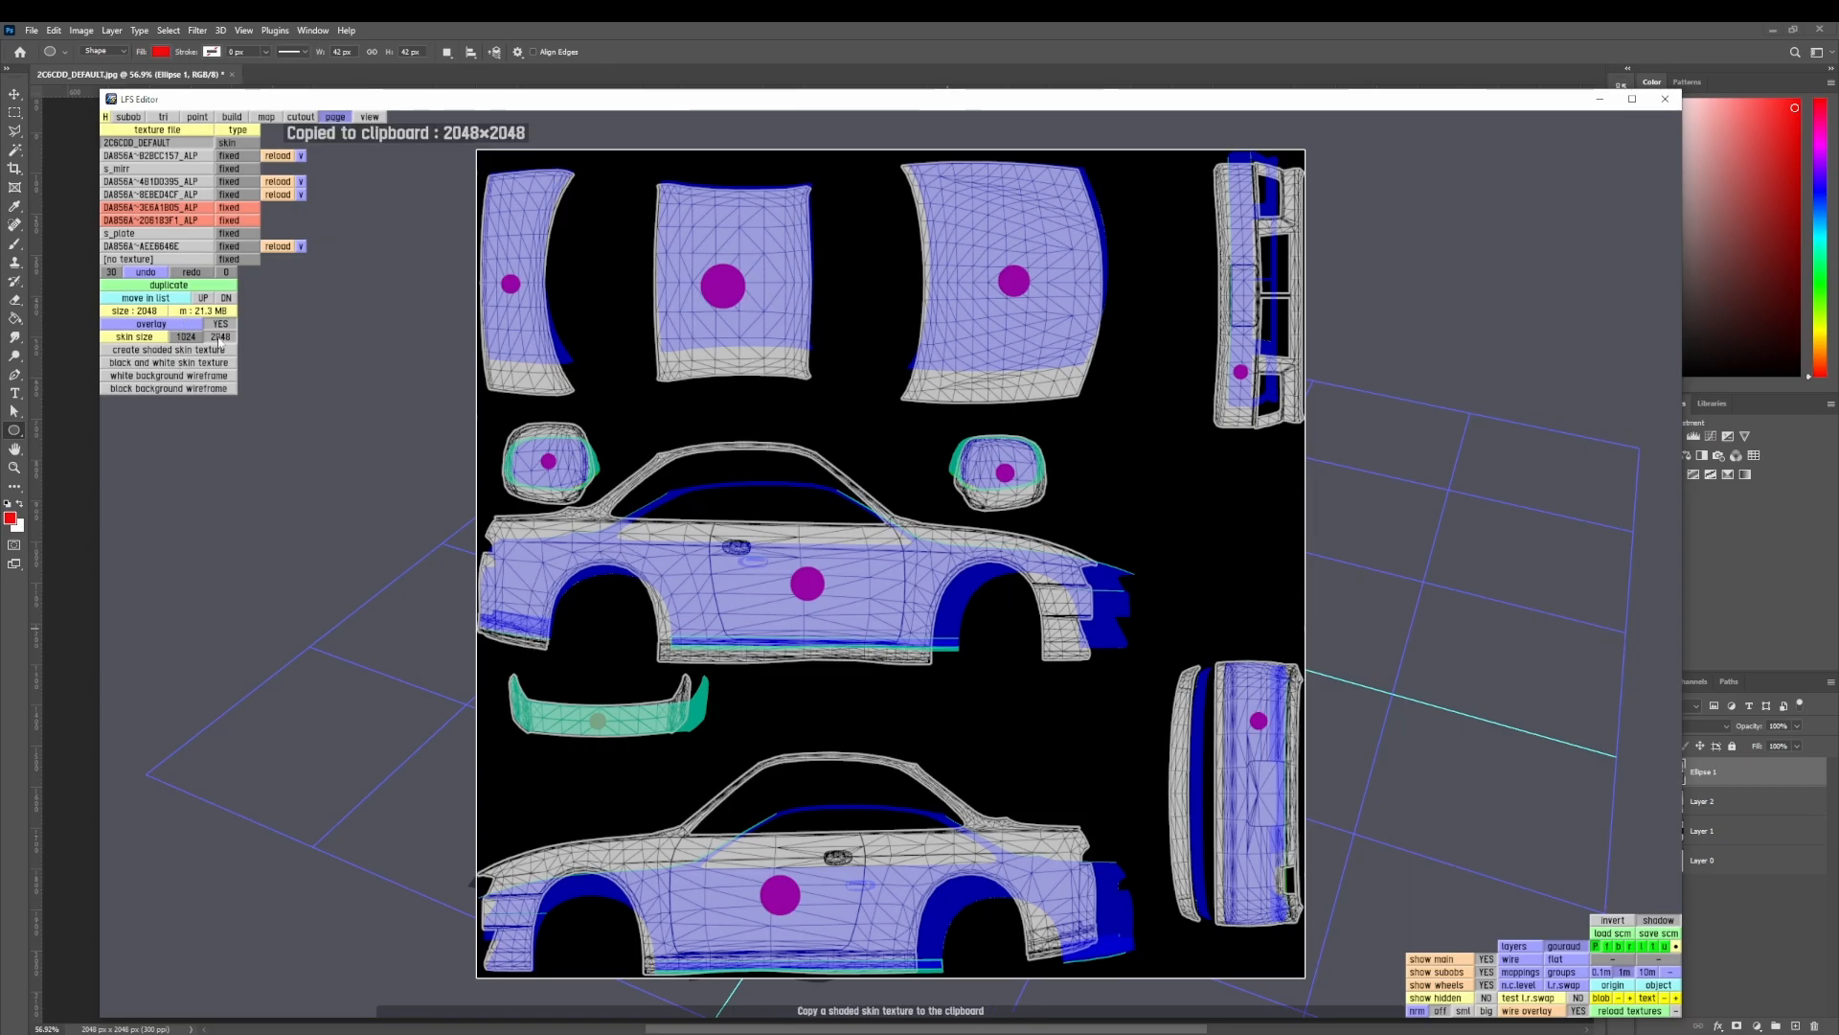
pyautogui.click(783, 29)
pyautogui.click(1727, 808)
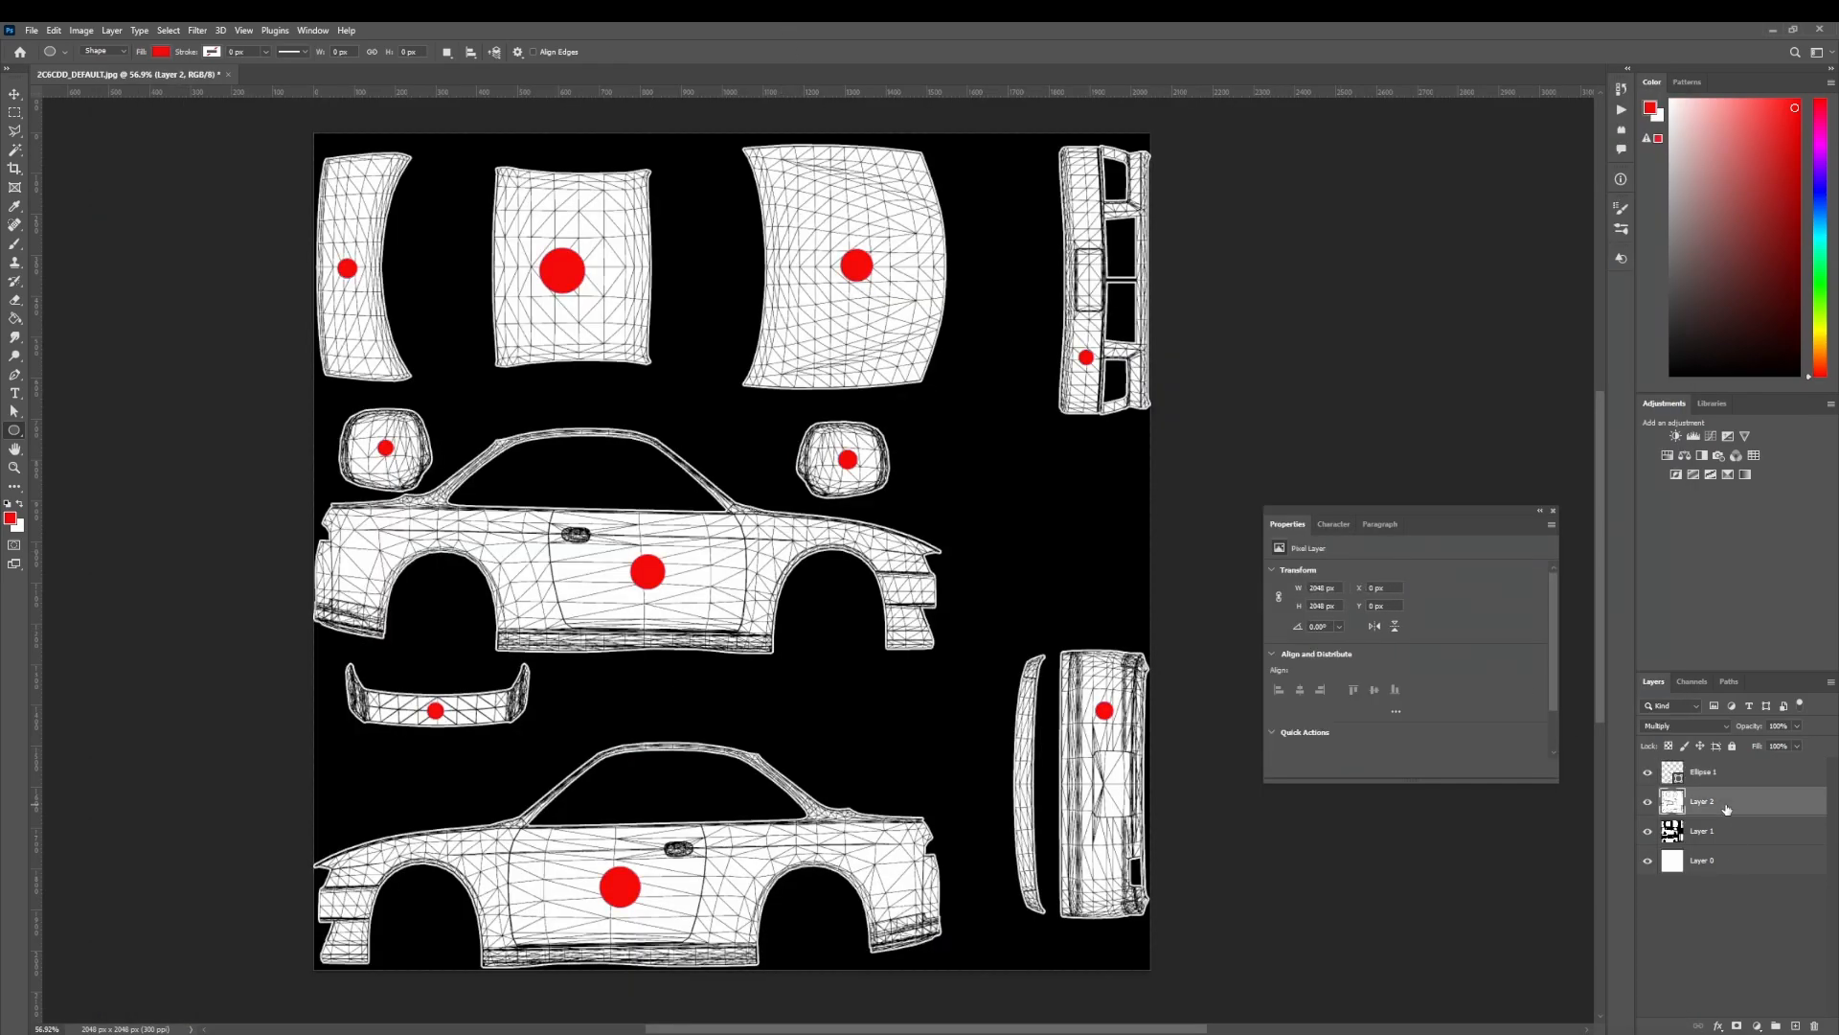
pyautogui.click(1718, 769)
pyautogui.press('Delete')
pyautogui.press('Delete')
pyautogui.press('Delete')
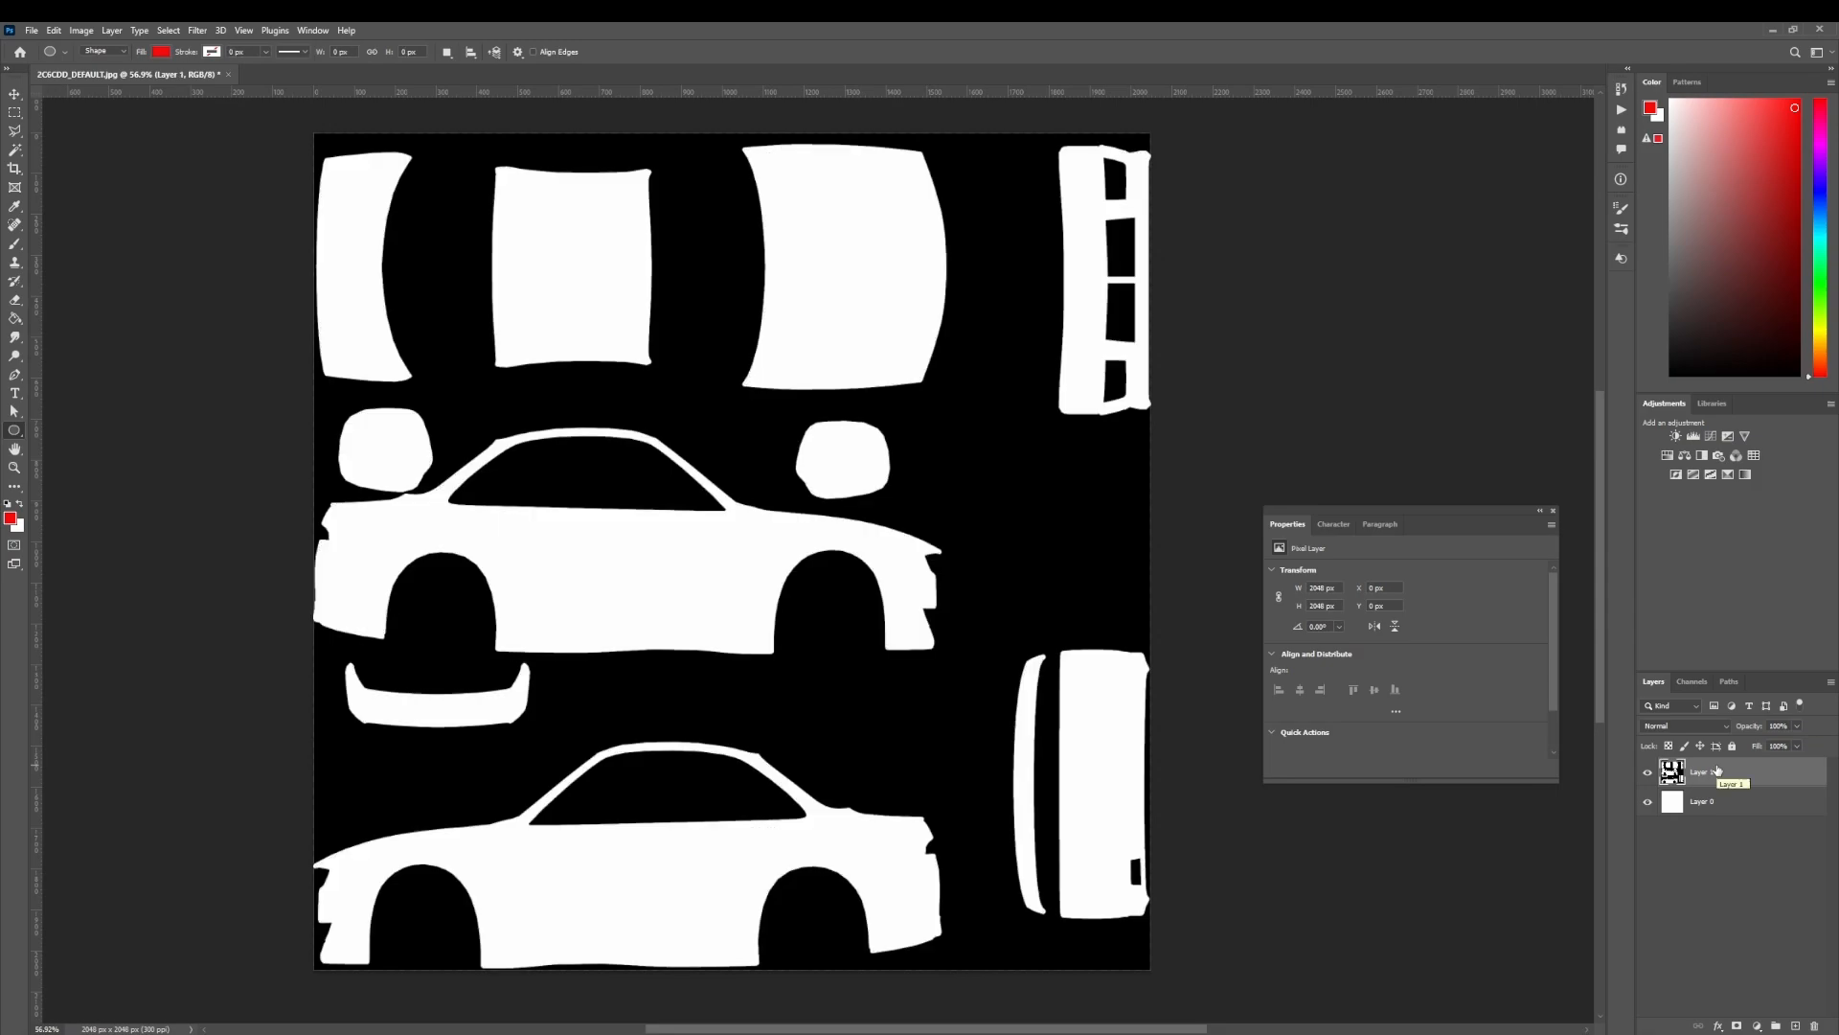
pyautogui.hotkey('ctrl', 'v')
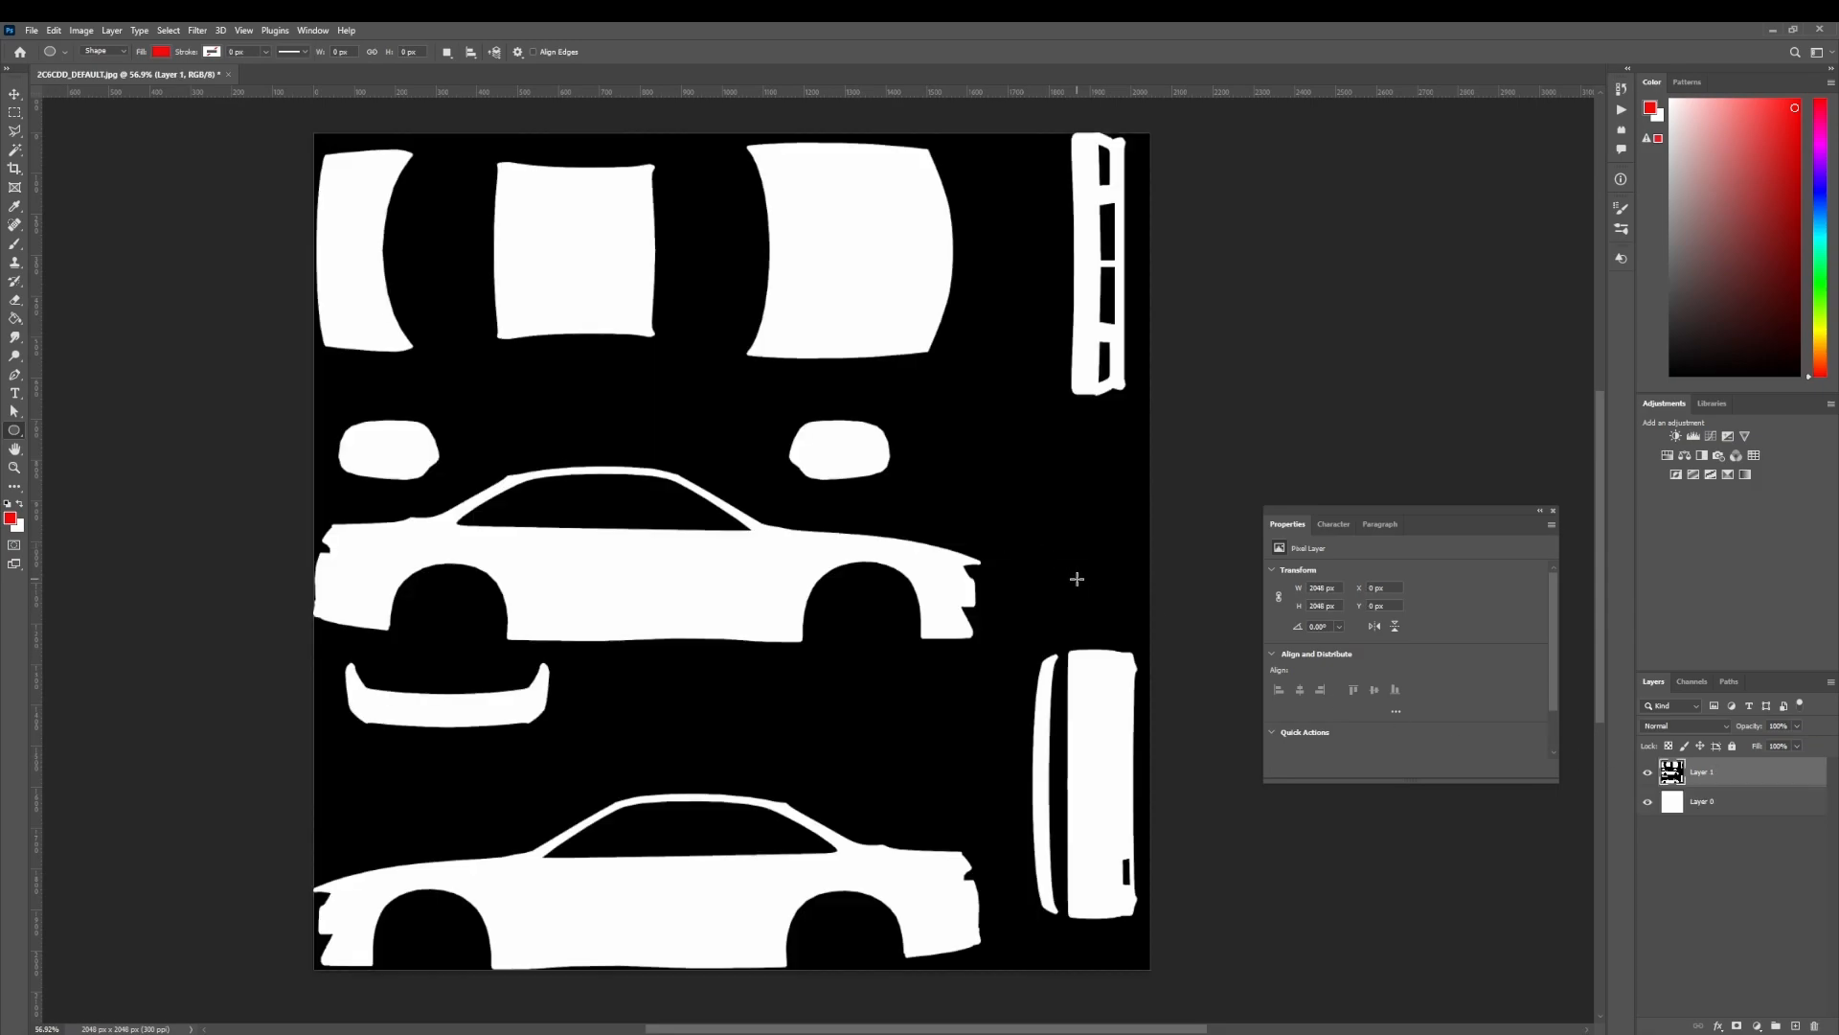
# - Save a JPEG copy of the new skin at quality 8, replacing 2C6CDD_DEFAULT.jpg in the skins folder
pyautogui.hotkey('ctrl', 'alt', 's')
pyautogui.click(645, 816)
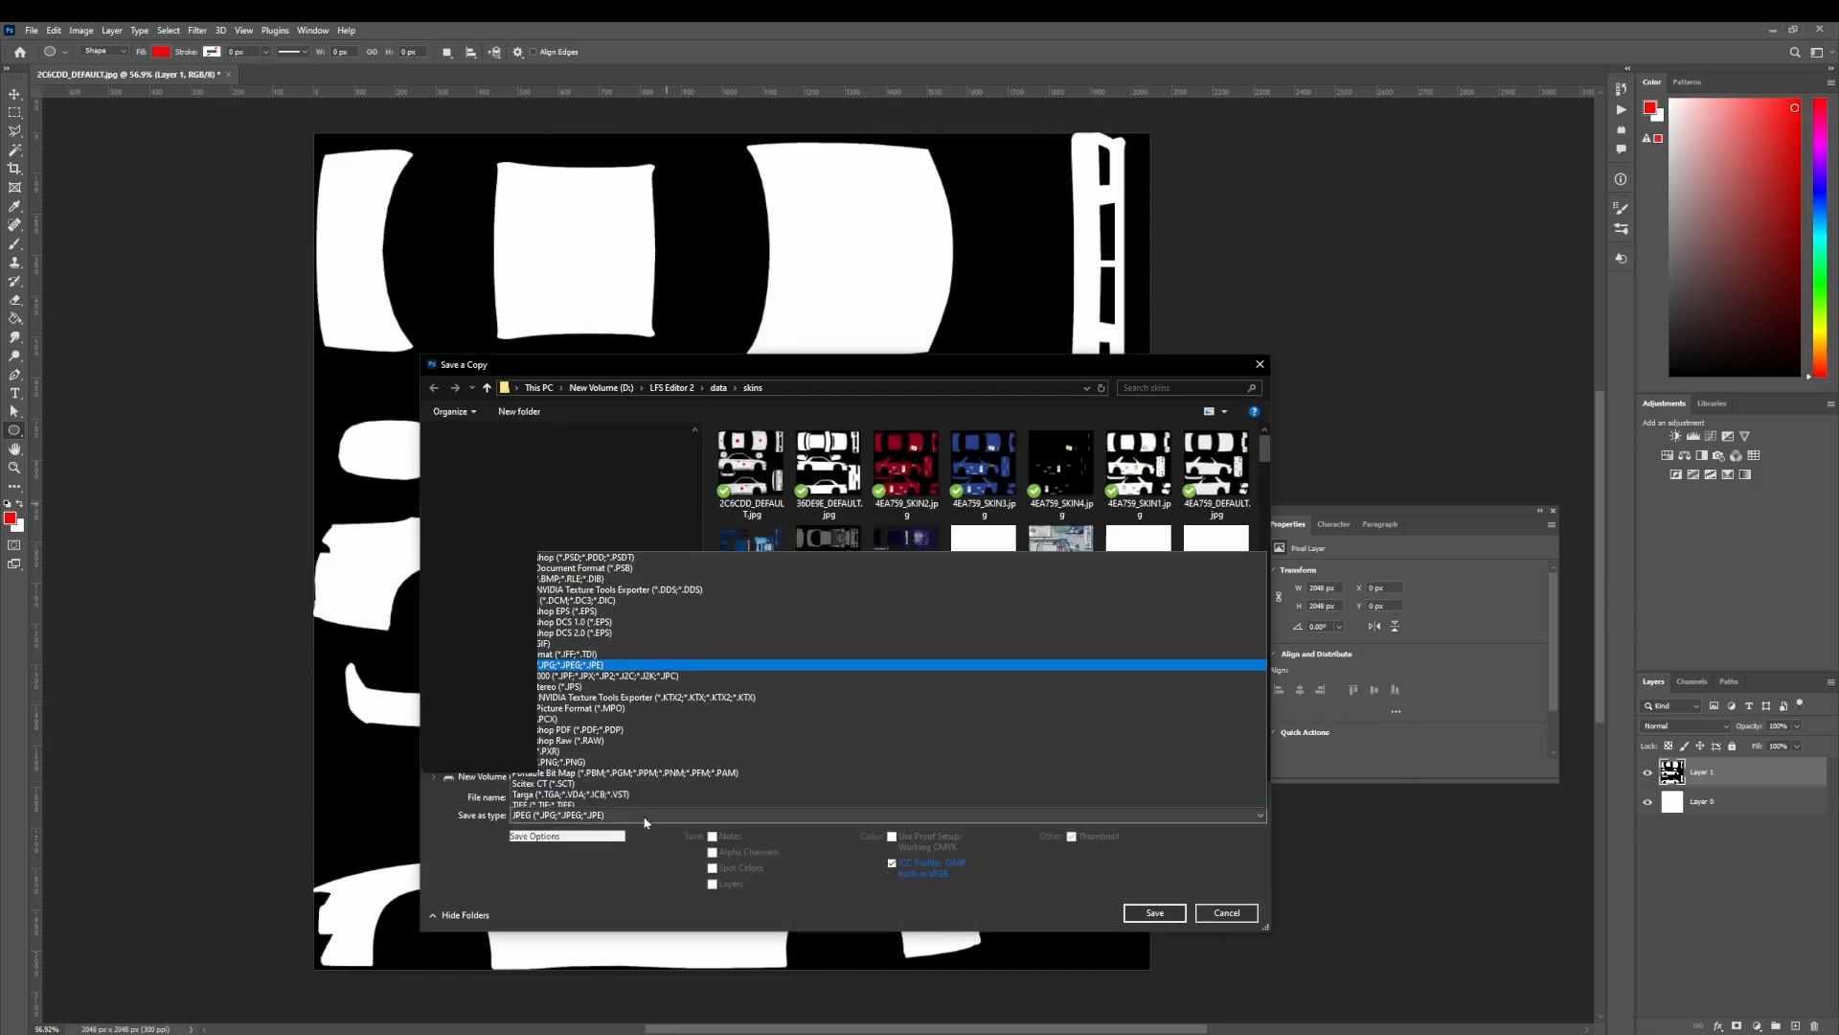
pyautogui.click(738, 466)
pyautogui.doubleClick(774, 490)
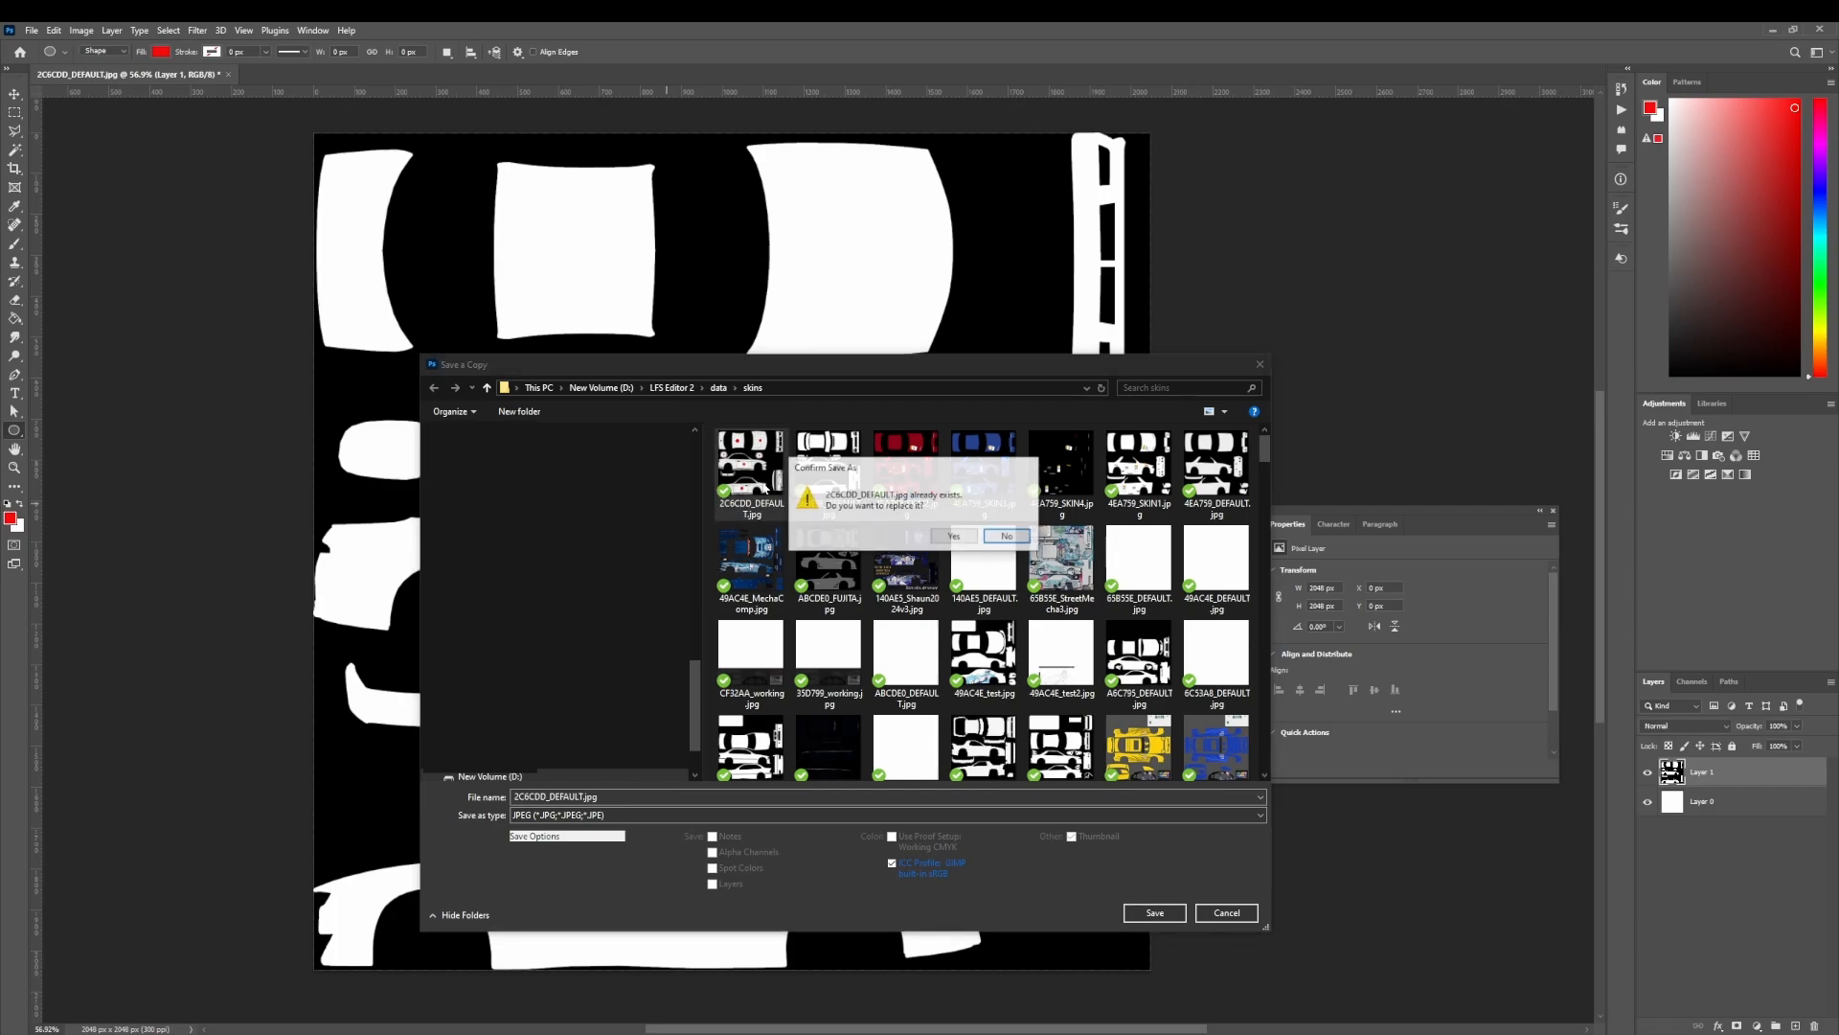
pyautogui.click(950, 540)
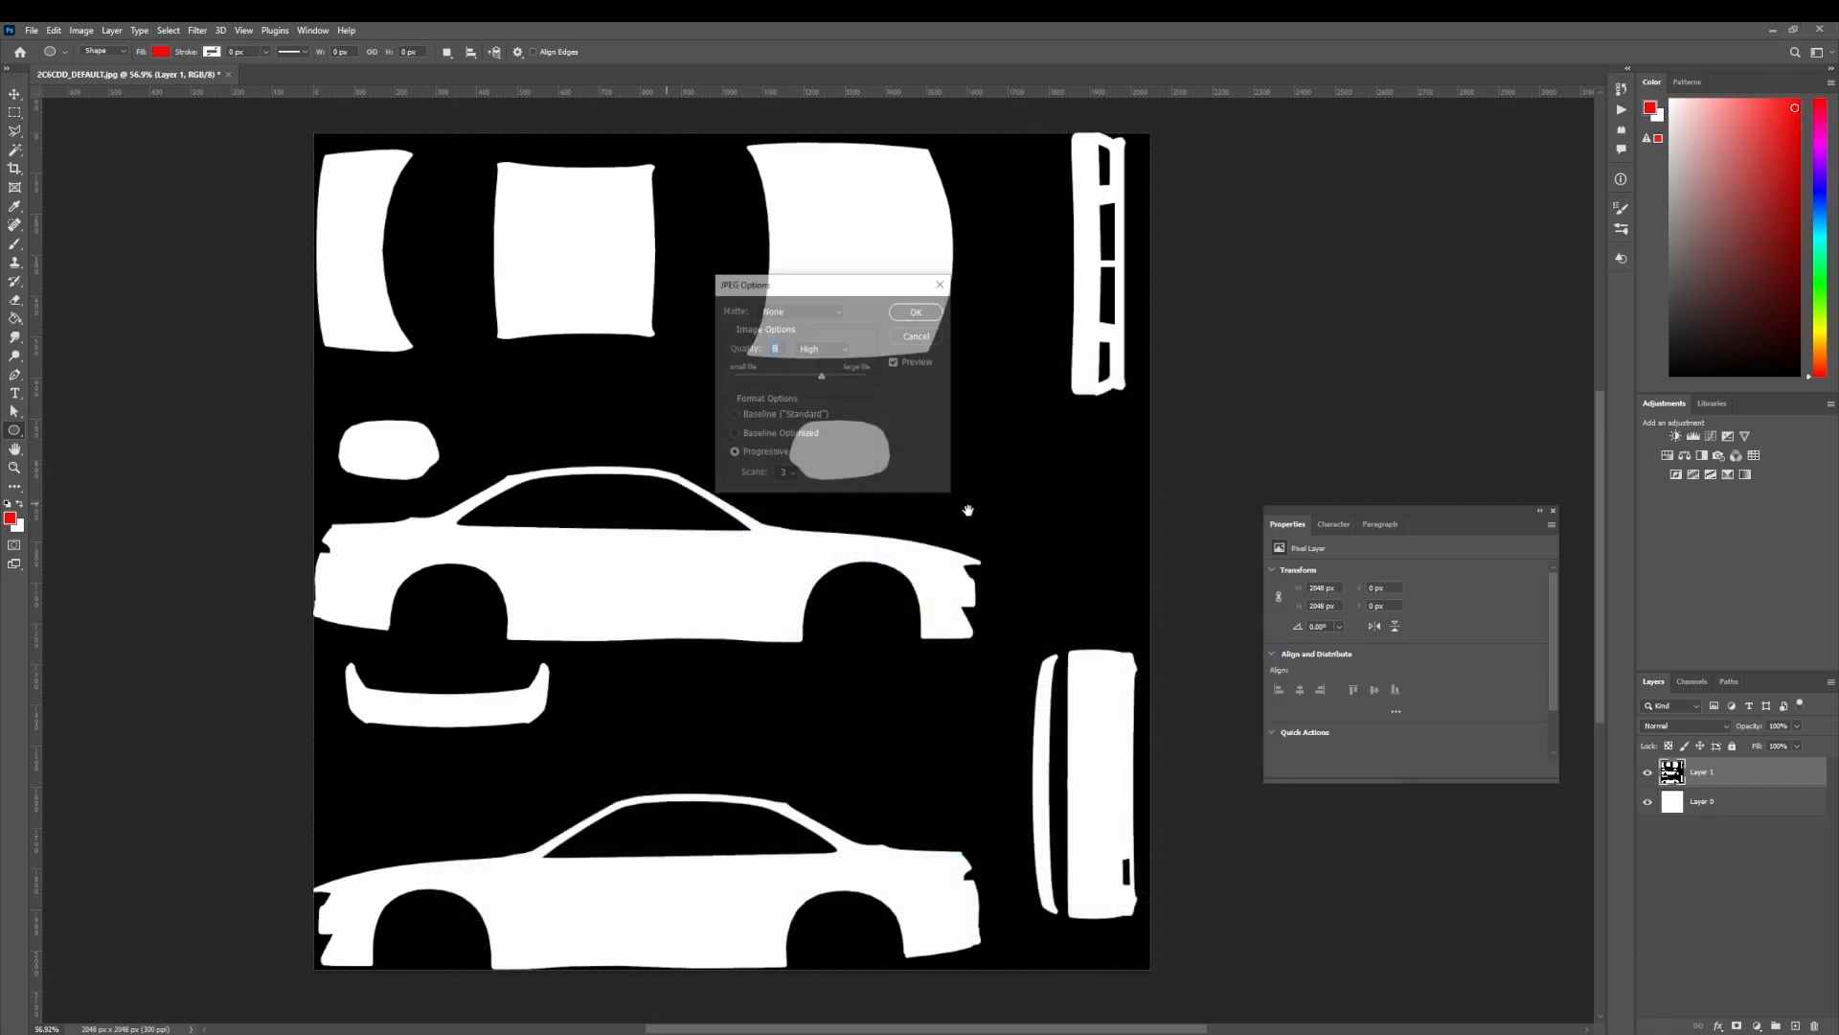
pyautogui.click(915, 312)
# - Switch to LFS Editor, reload all textures and show the car in triangle mode
pyautogui.hotkey('alt', 'Tab')
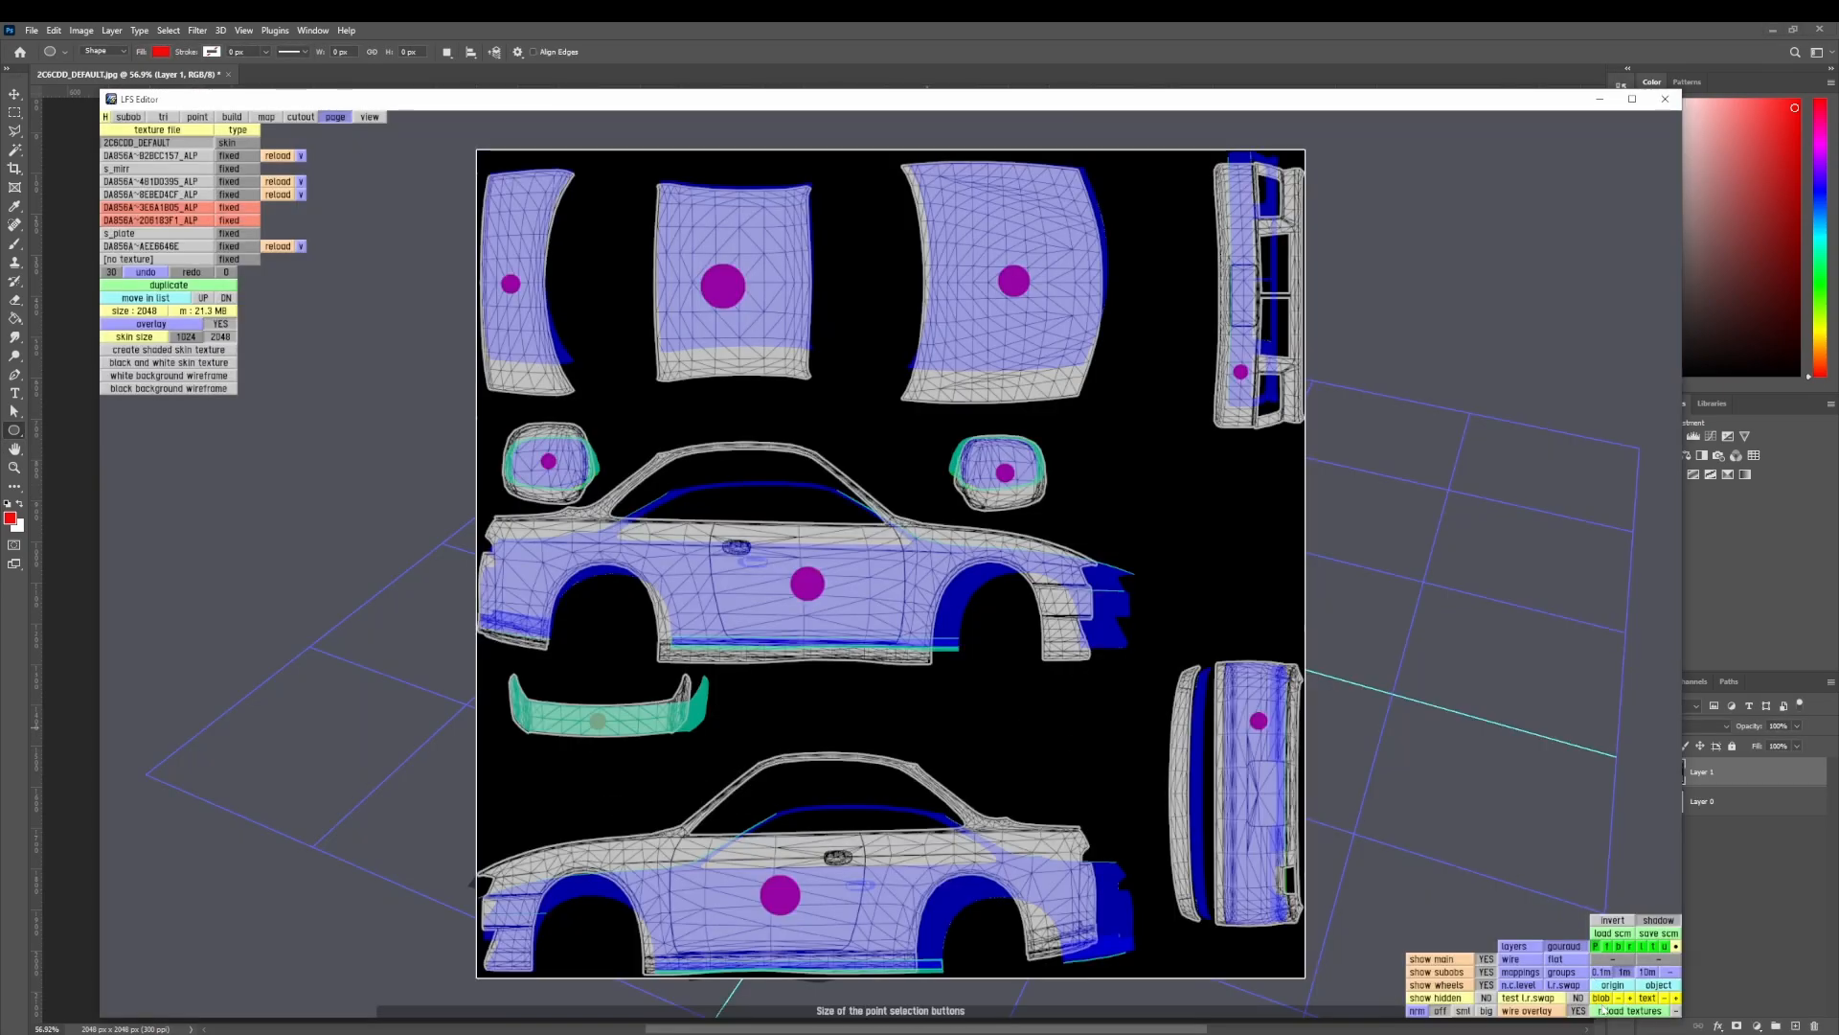
pyautogui.click(1604, 1010)
pyautogui.click(163, 116)
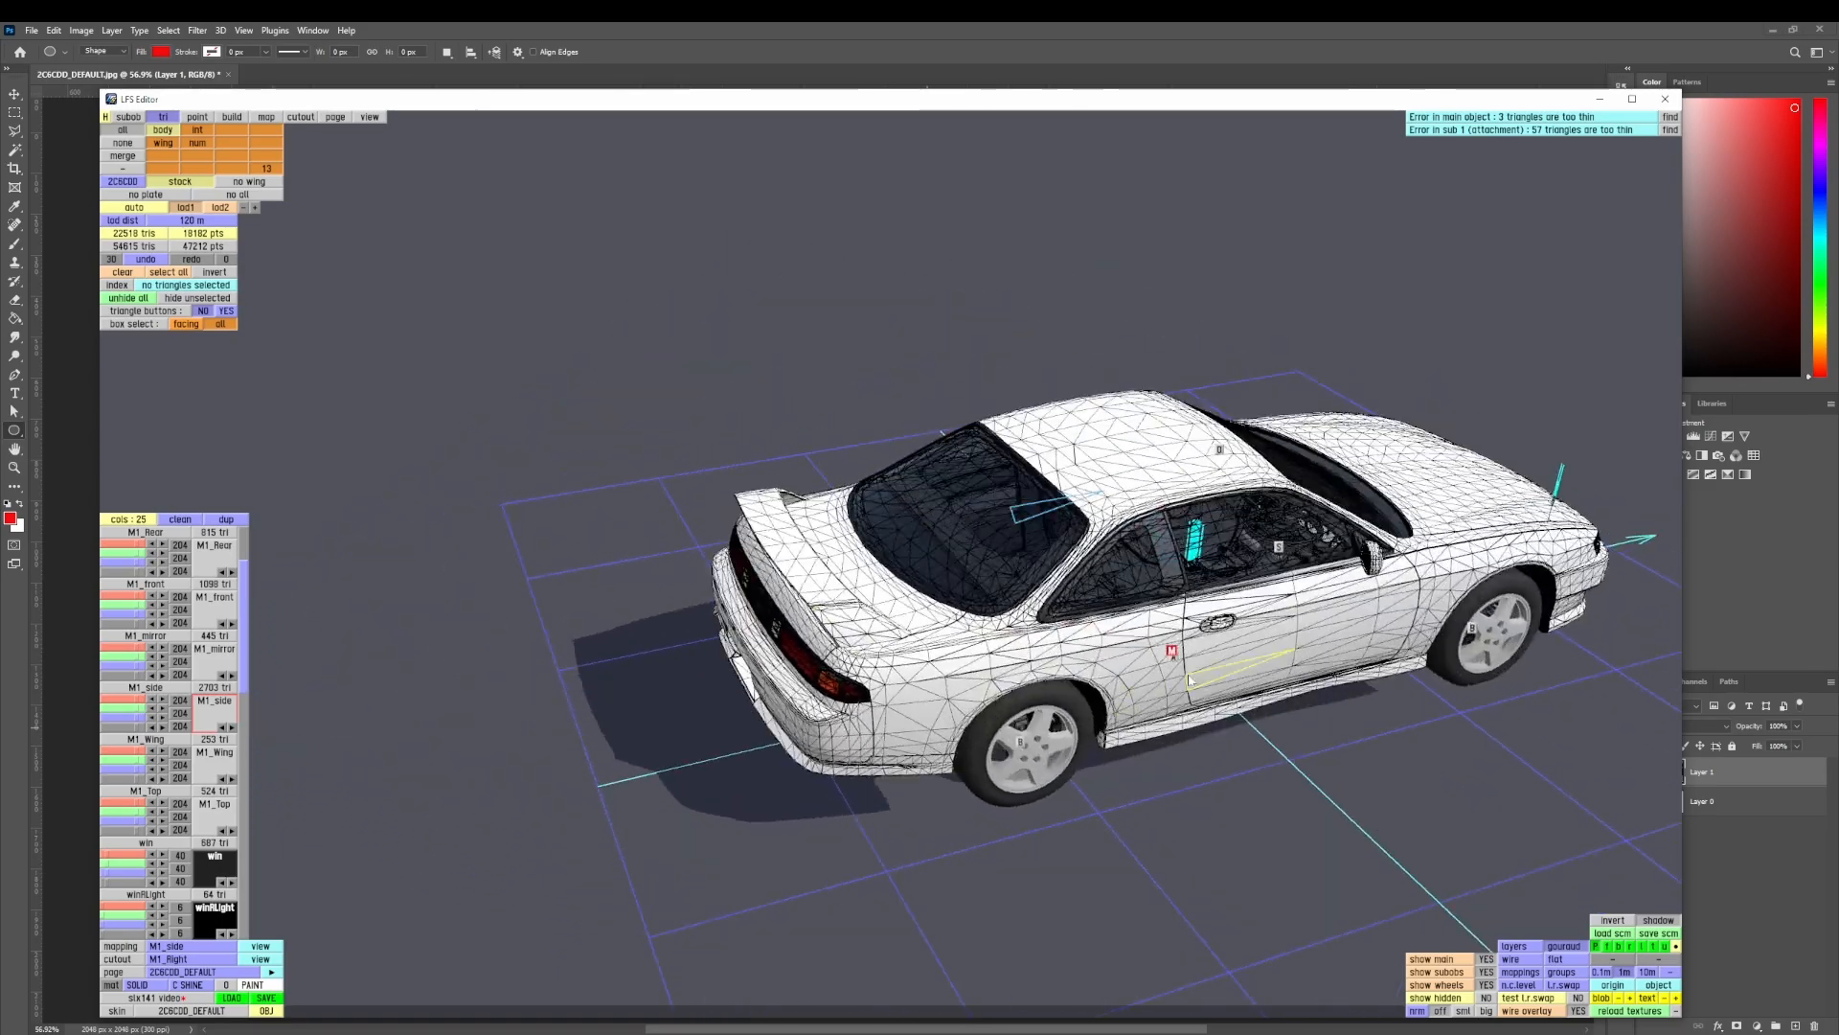
# - In Photoshop, draw red circles on the roof, hood, both sides, rear bumper and wing, and save a JPEG copy over 2C6CDD_DEFAULT.jpg
pyautogui.click(1102, 59)
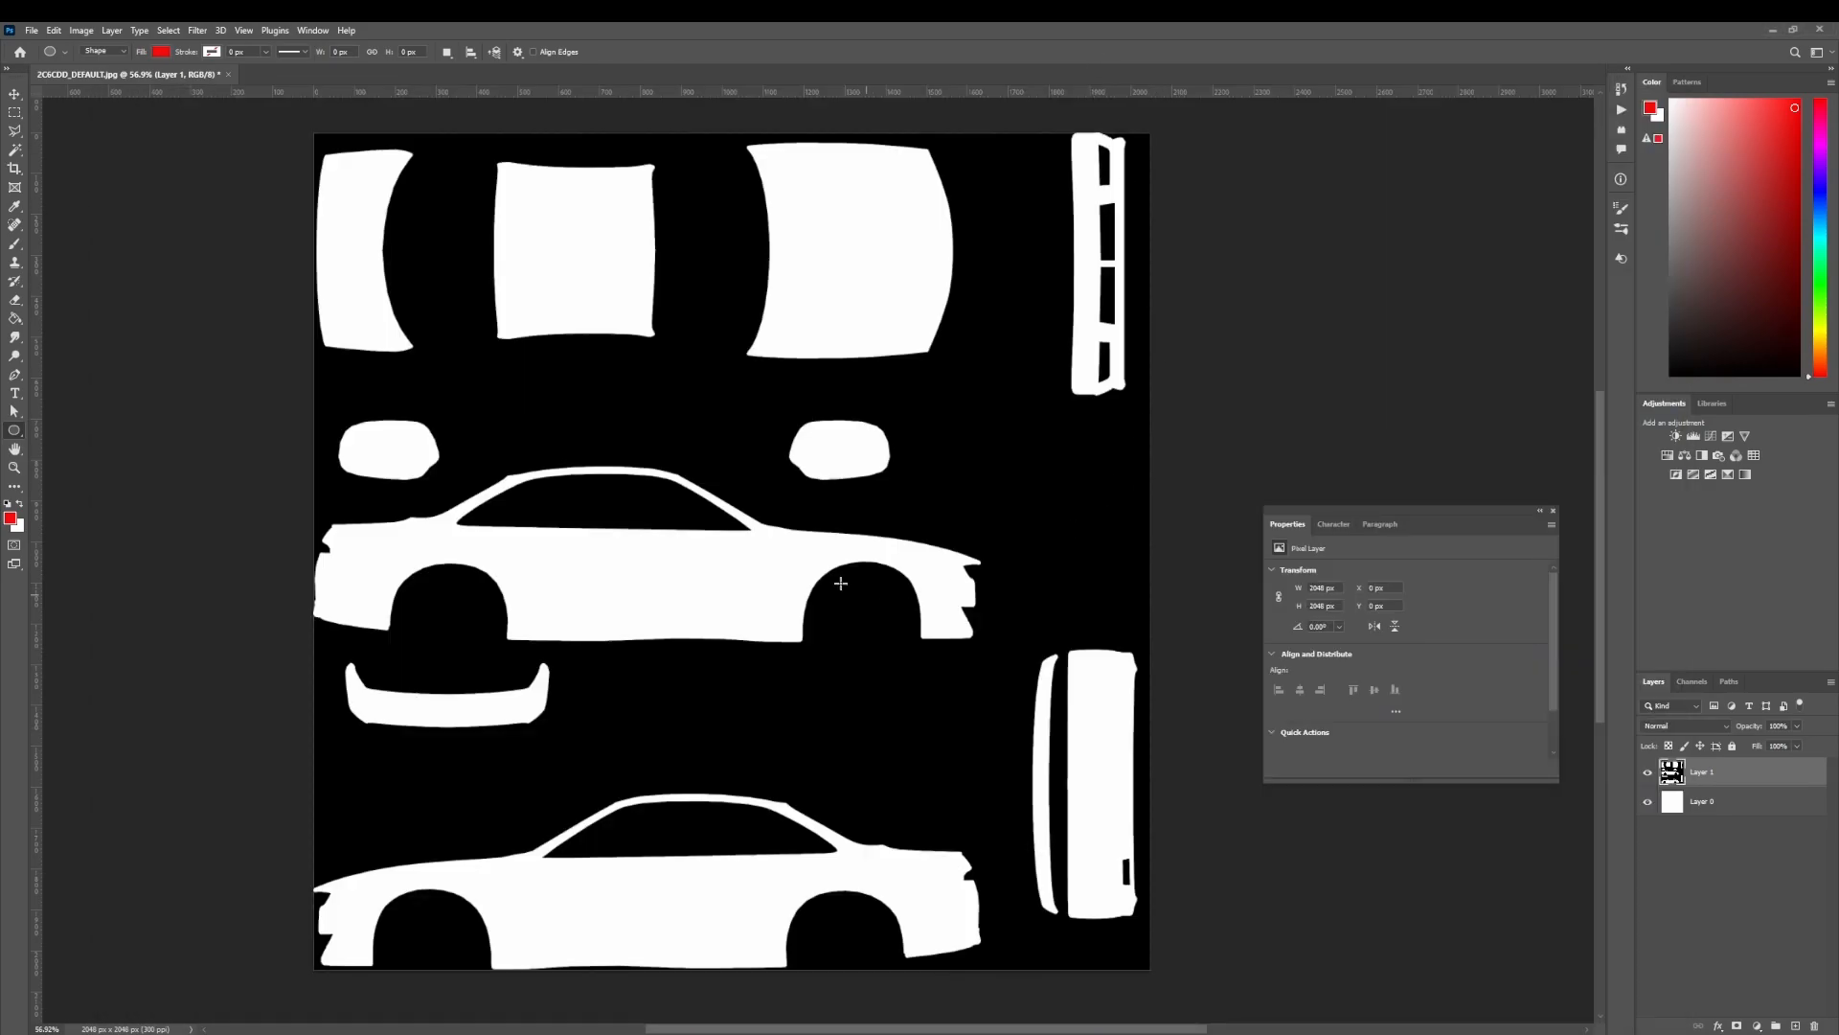
pyautogui.moveTo(682, 600); pyautogui.dragTo(682, 600)
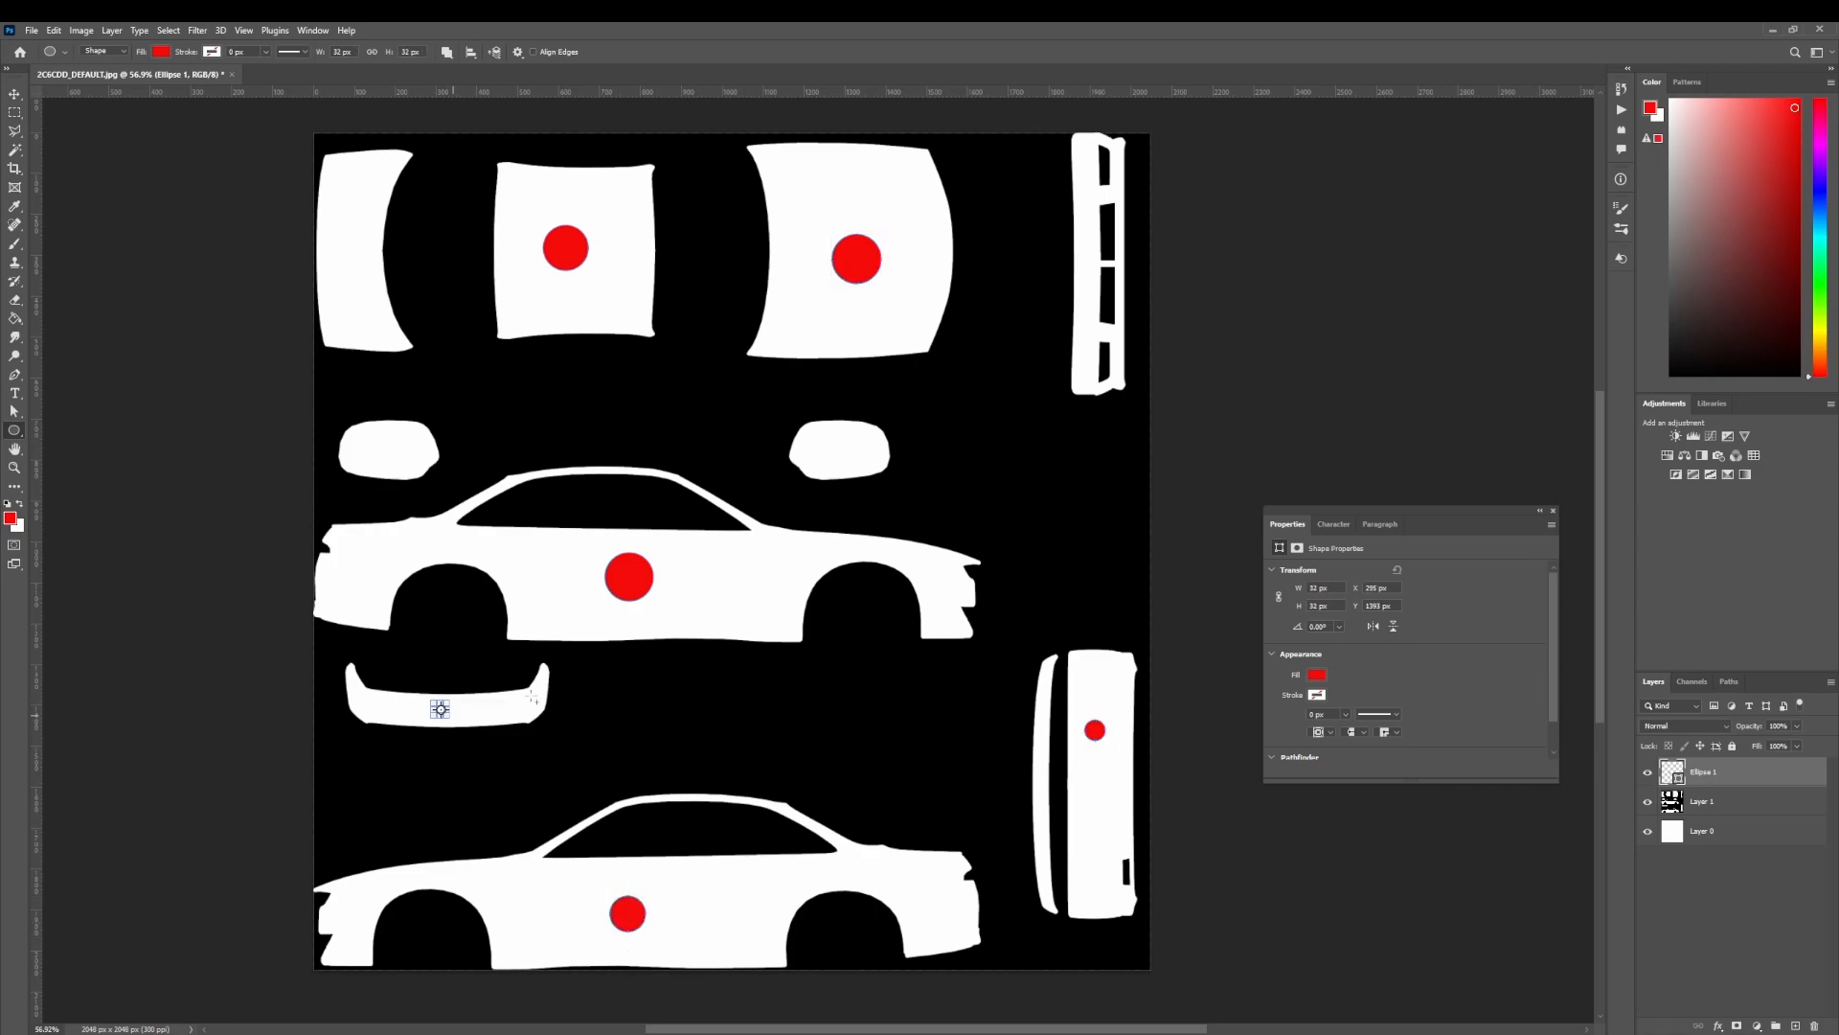
pyautogui.hotkey('ctrl', 'alt', 's')
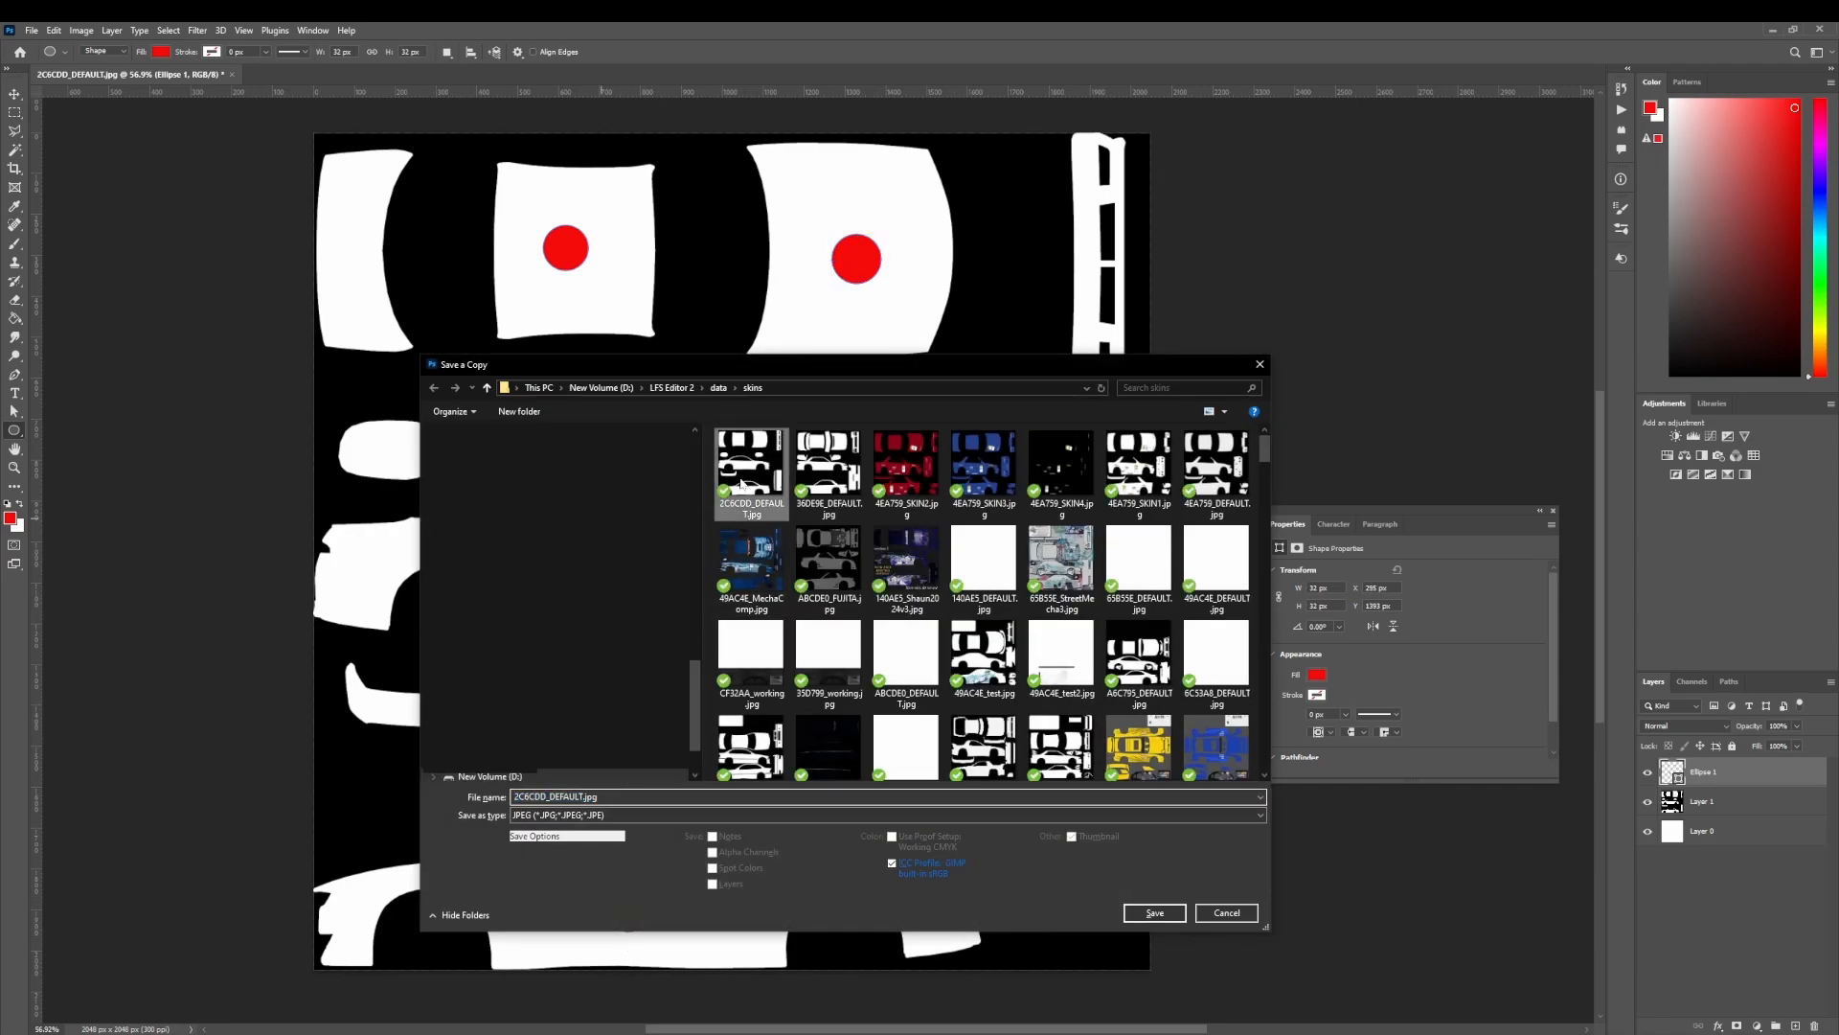
pyautogui.press('Return')
pyautogui.press('y')
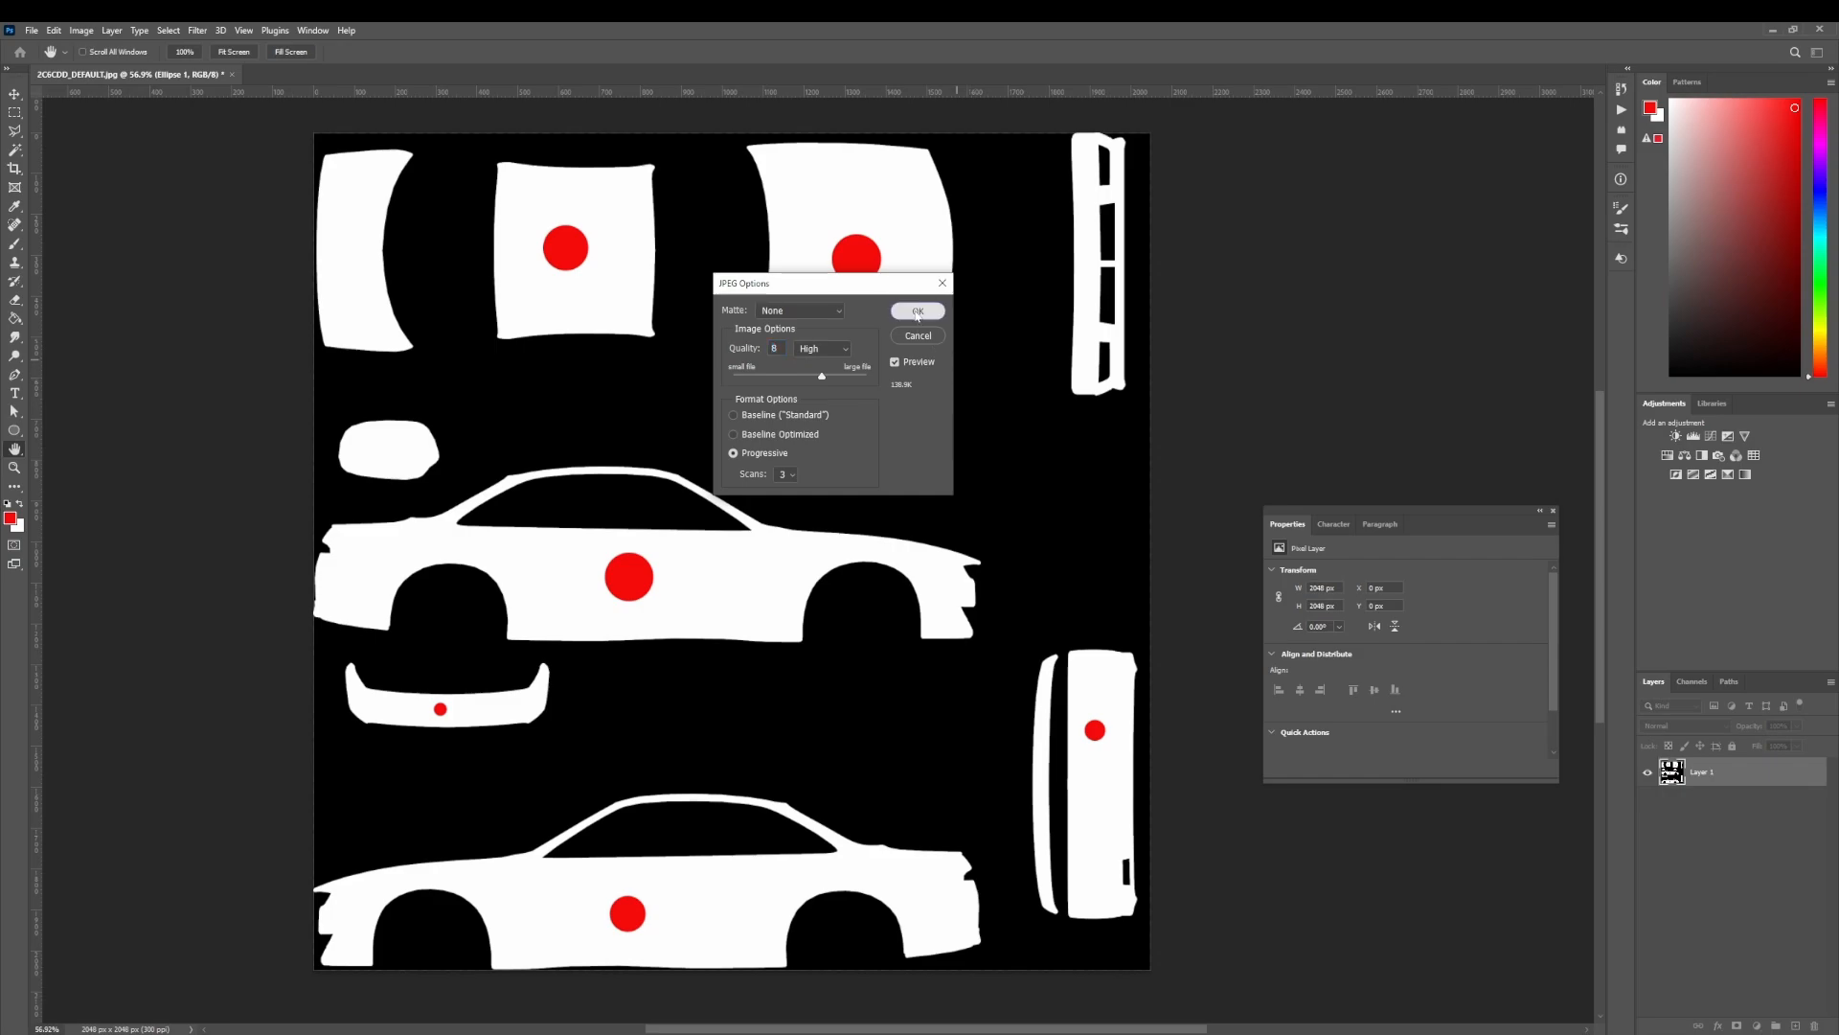
pyautogui.click(917, 311)
# - Switch to LFS Editor, reload all textures and check the new circles around the car in subobject mode
pyautogui.hotkey('alt', 'Tab')
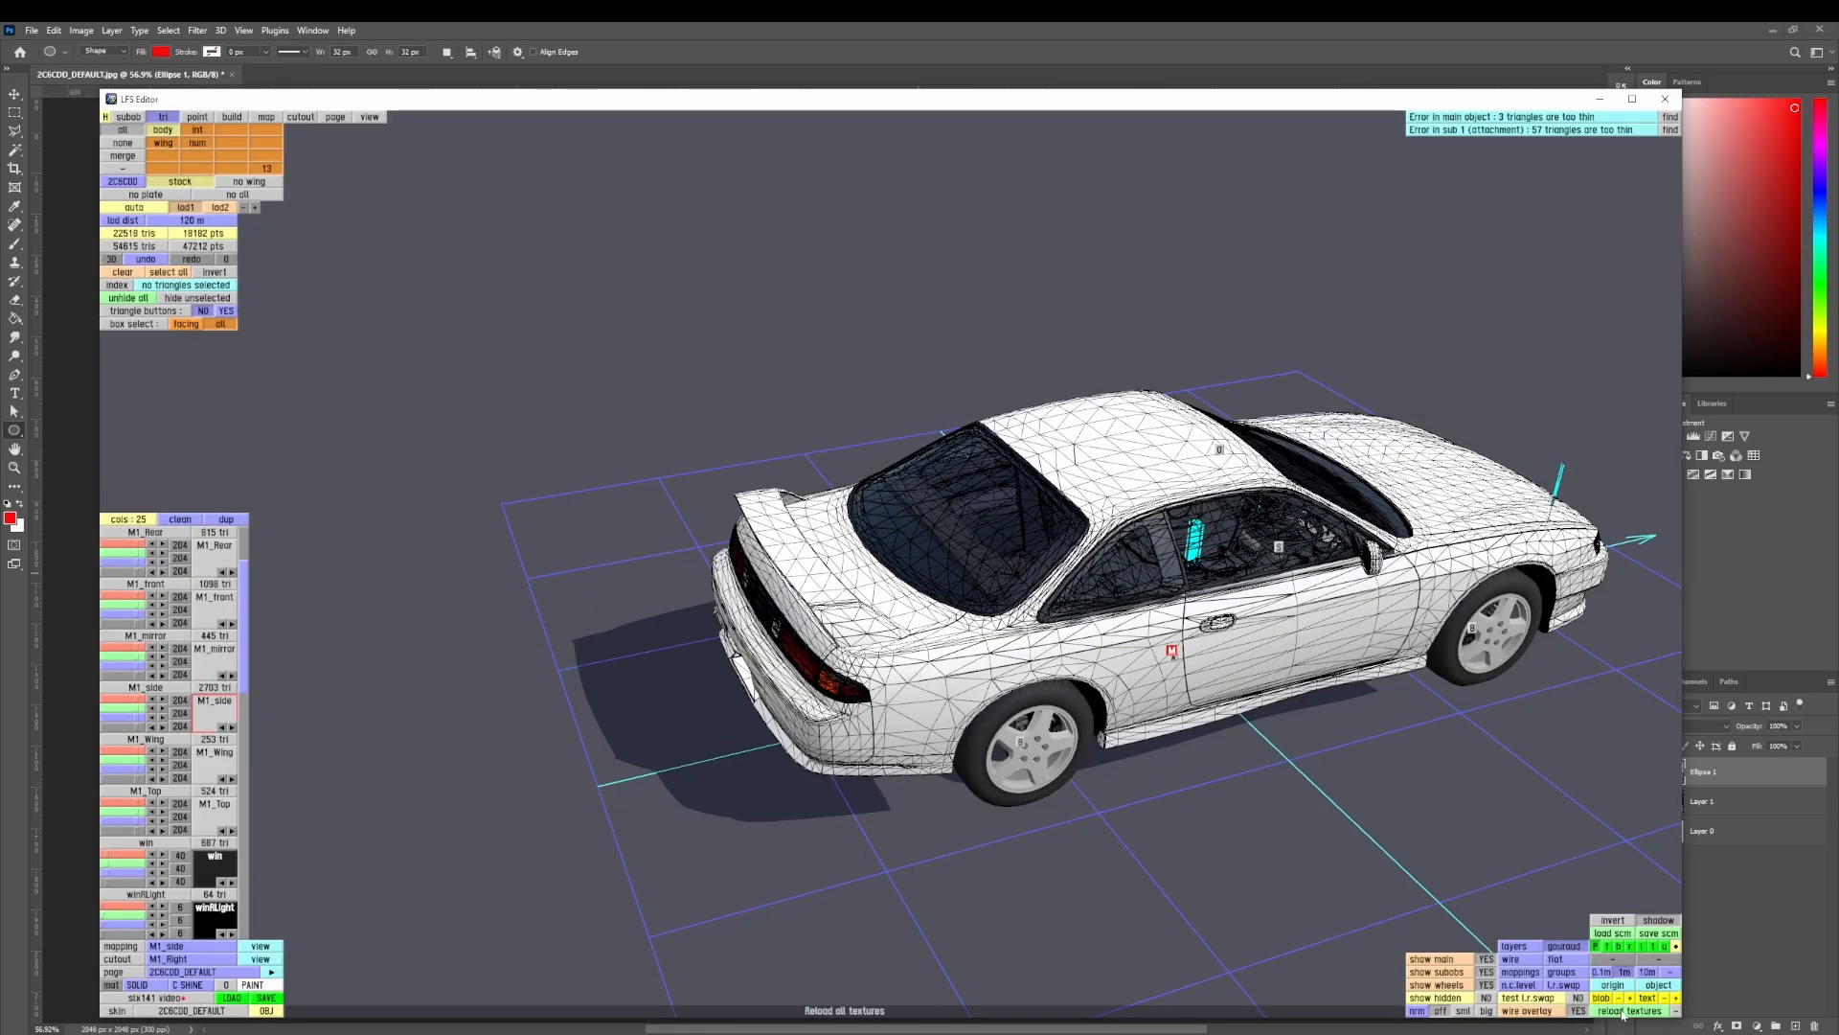
pyautogui.click(1623, 1014)
pyautogui.moveTo(1245, 757); pyautogui.dragTo(891, 670, button='right')
pyautogui.click(128, 117)
pyautogui.scroll(5, 761, 558)
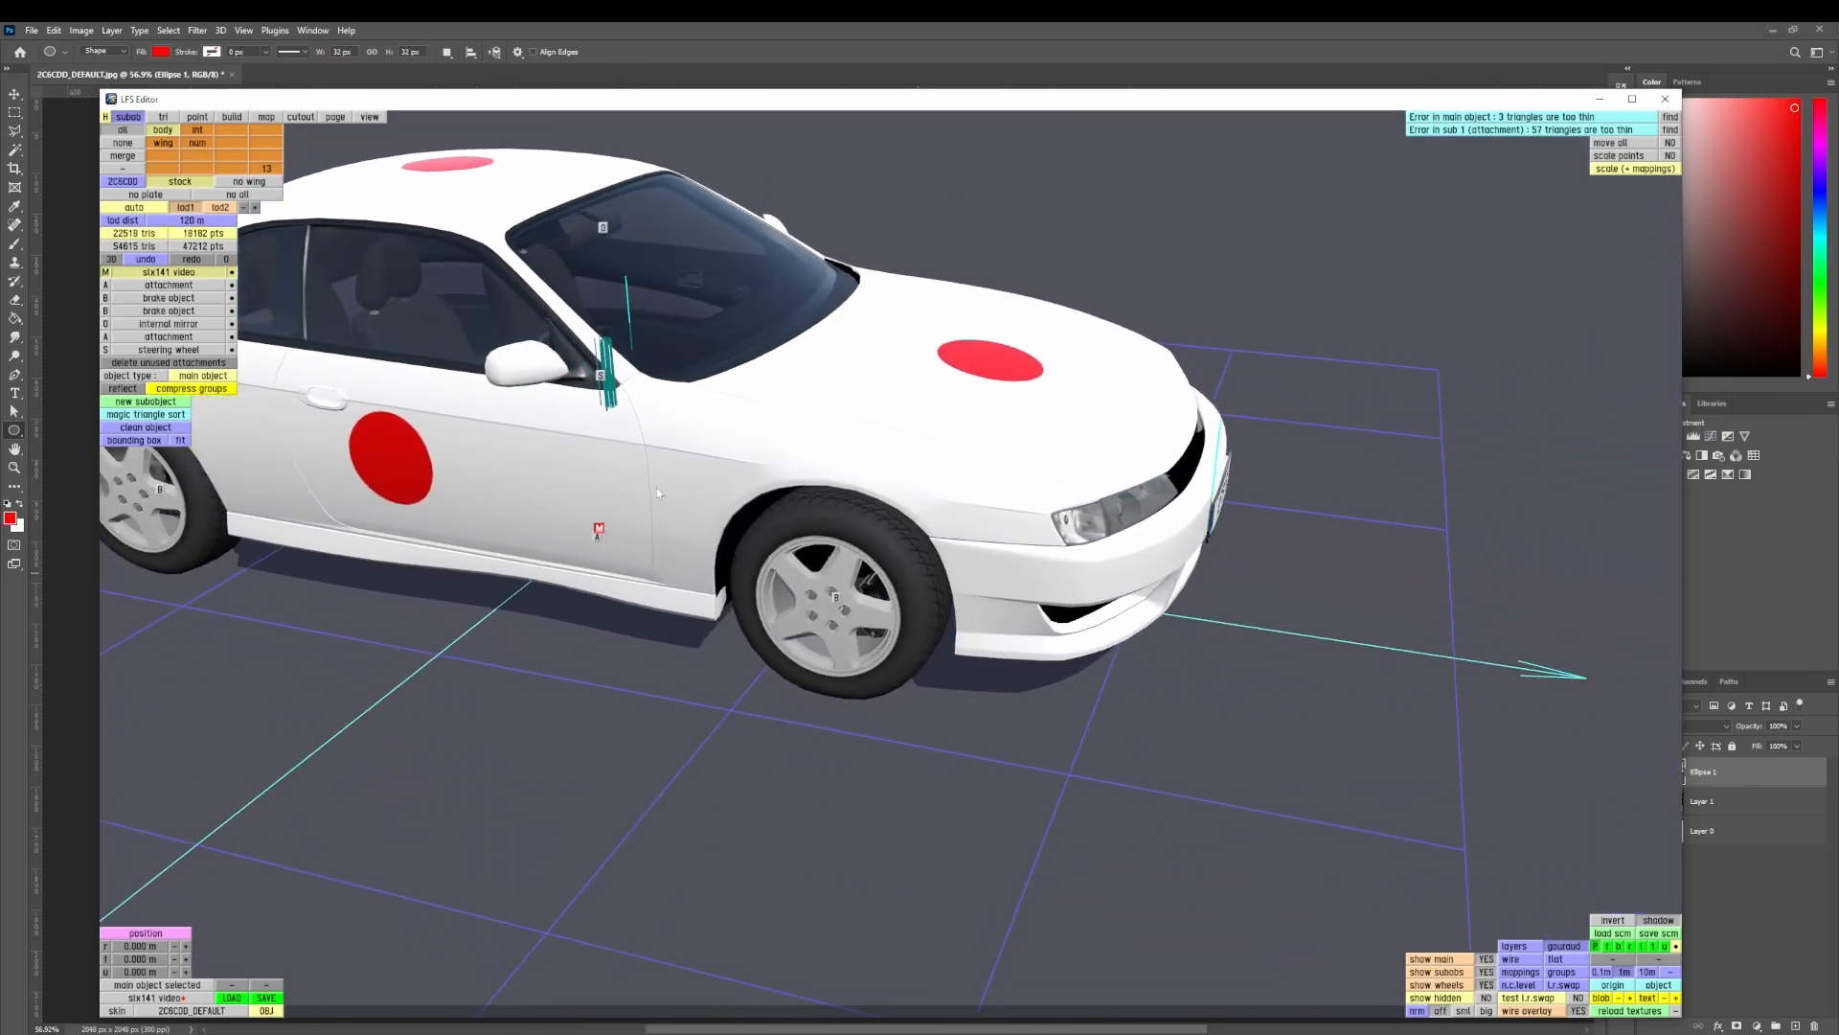
pyautogui.scroll(-5, 1034, 530)
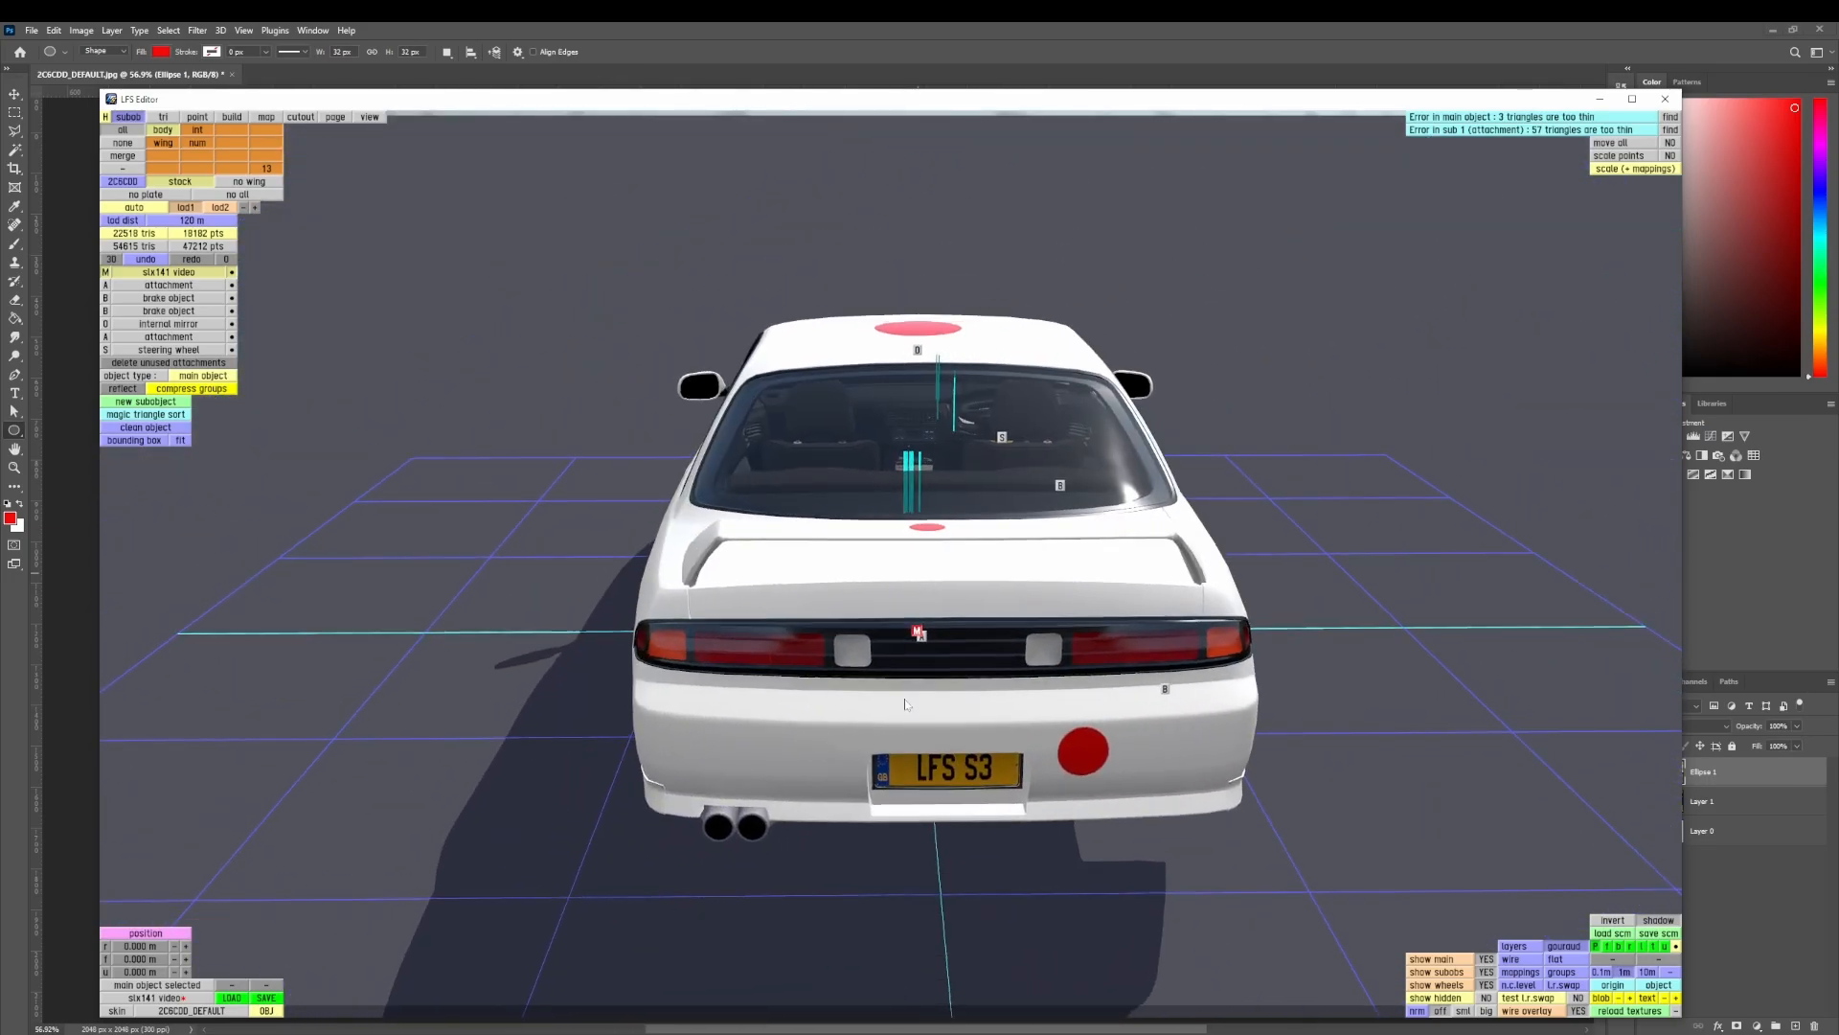
pyautogui.scroll(-2, 904, 704)
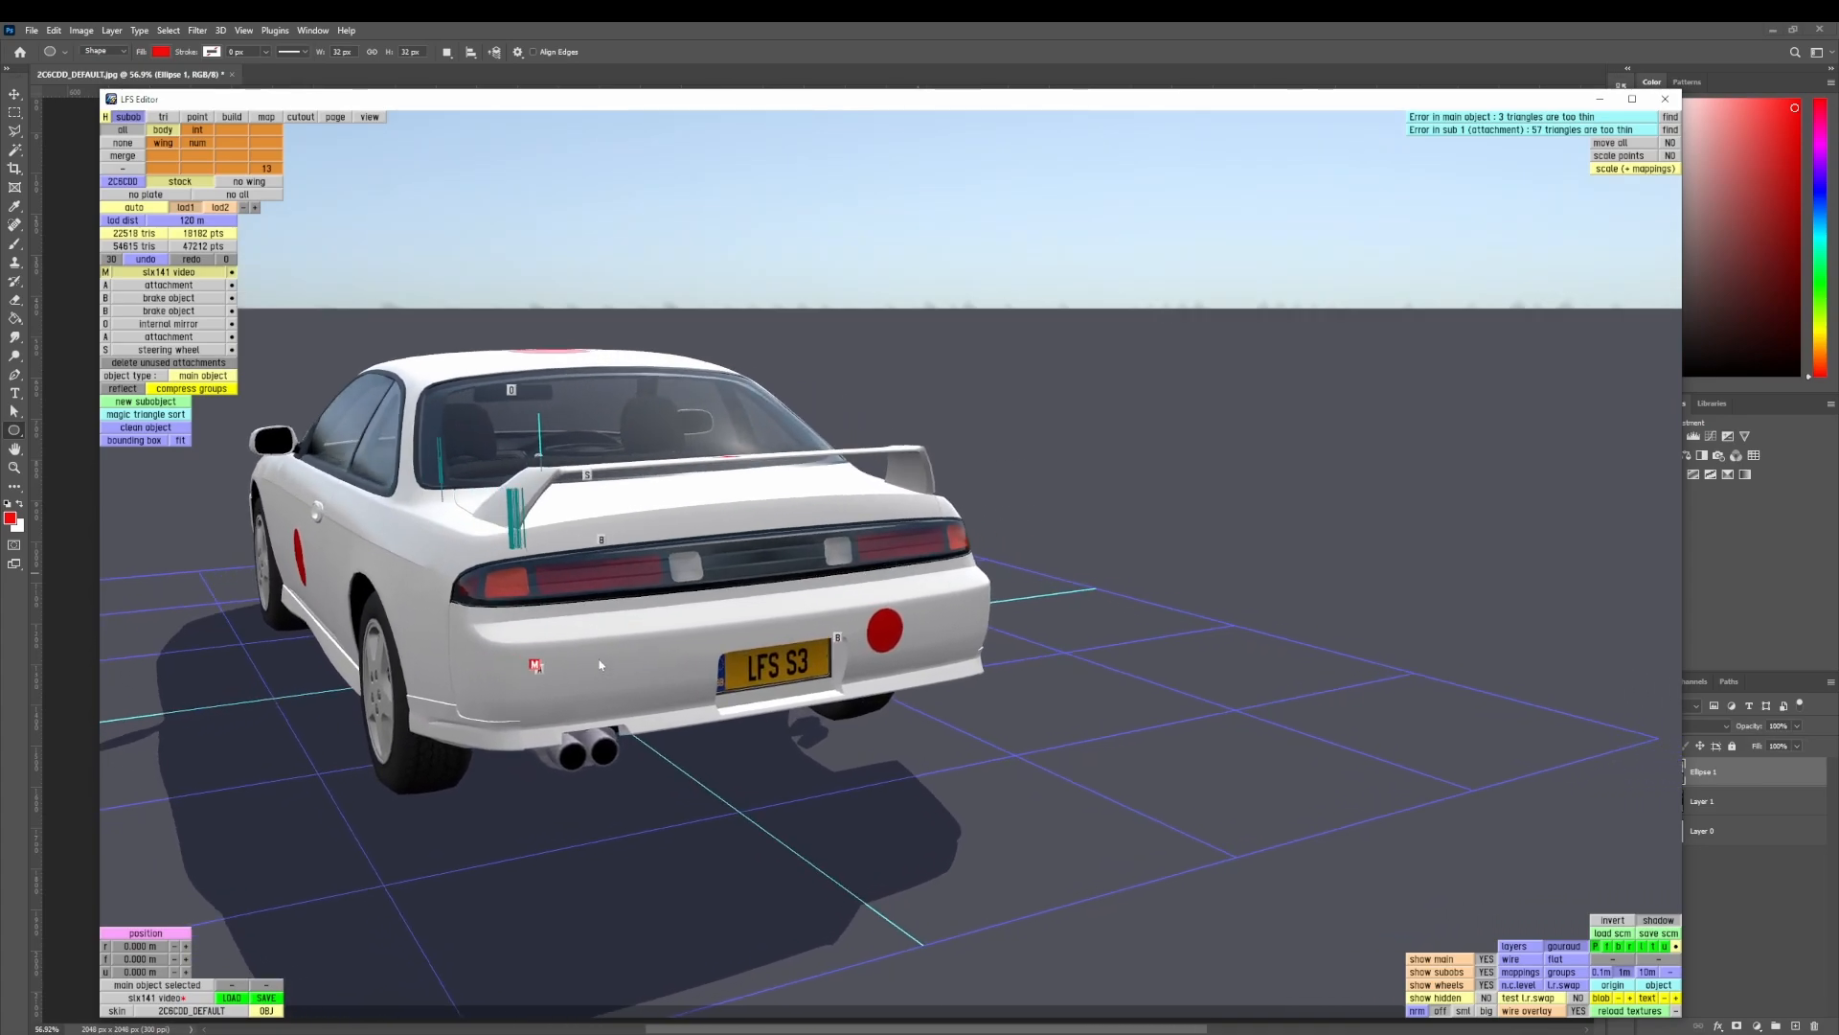
pyautogui.scroll(4, 1101, 604)
pyautogui.scroll(-5, 1102, 604)
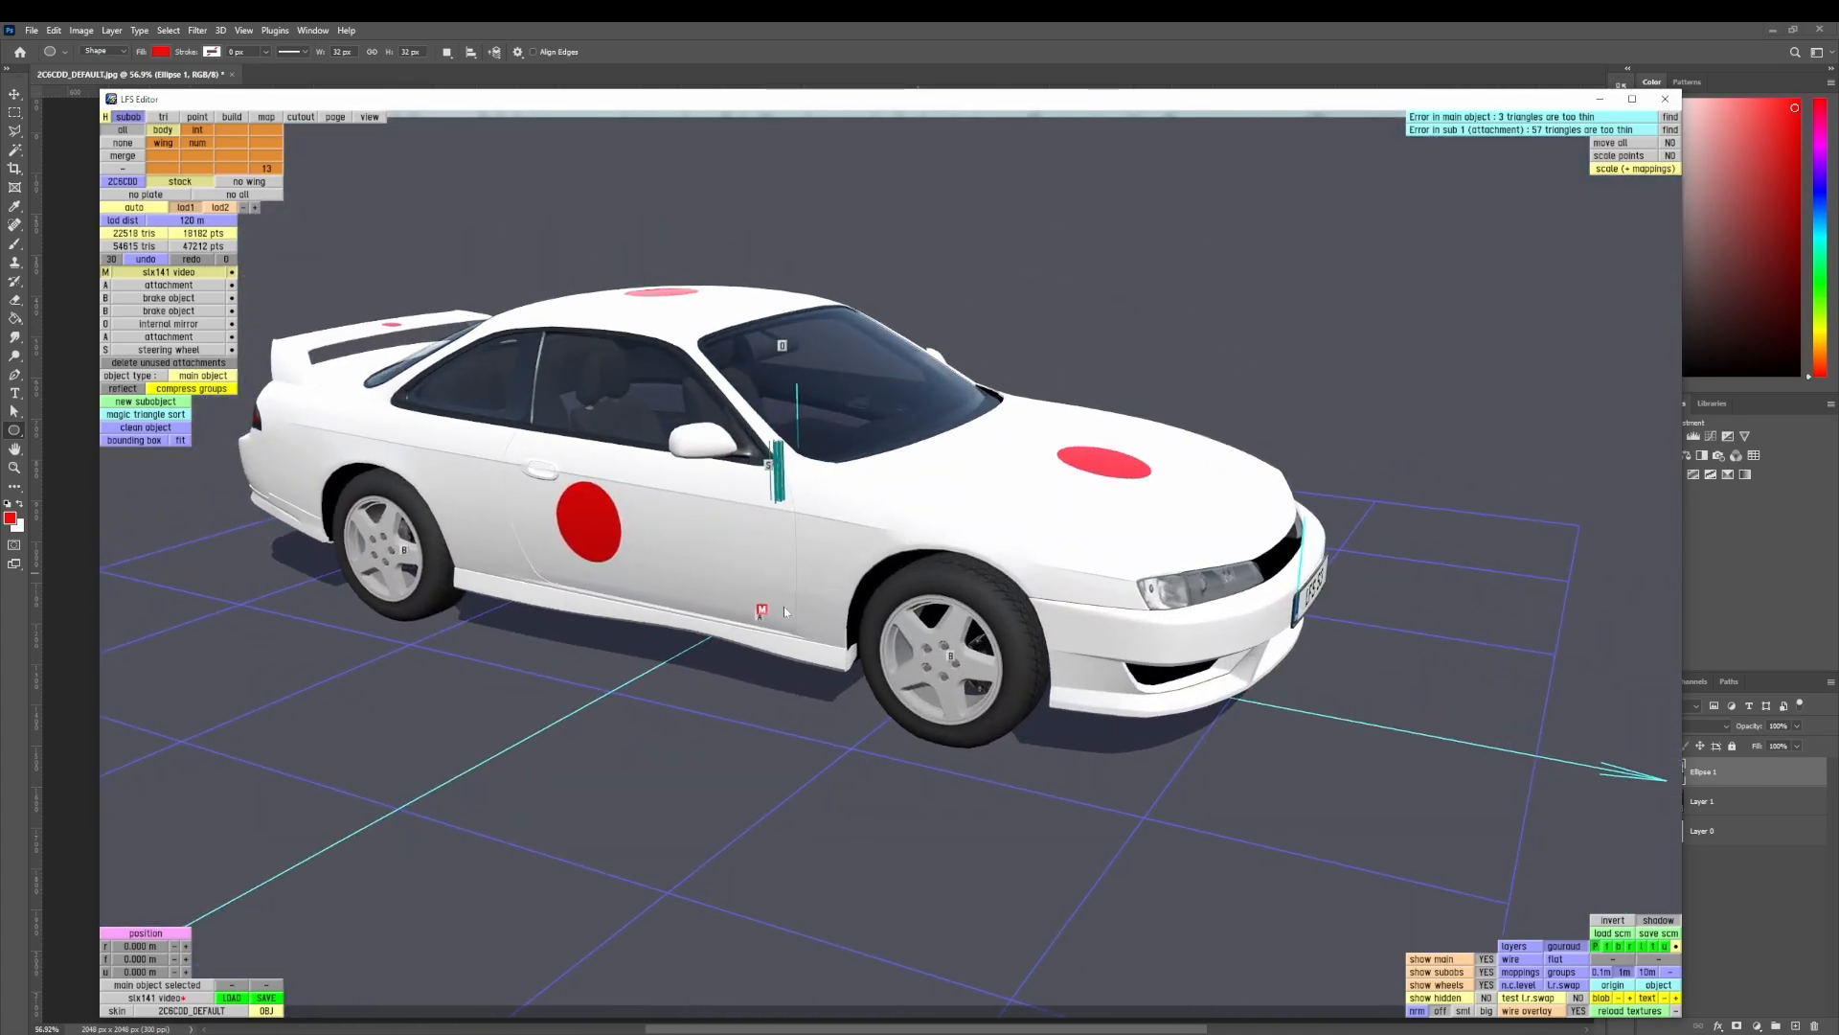